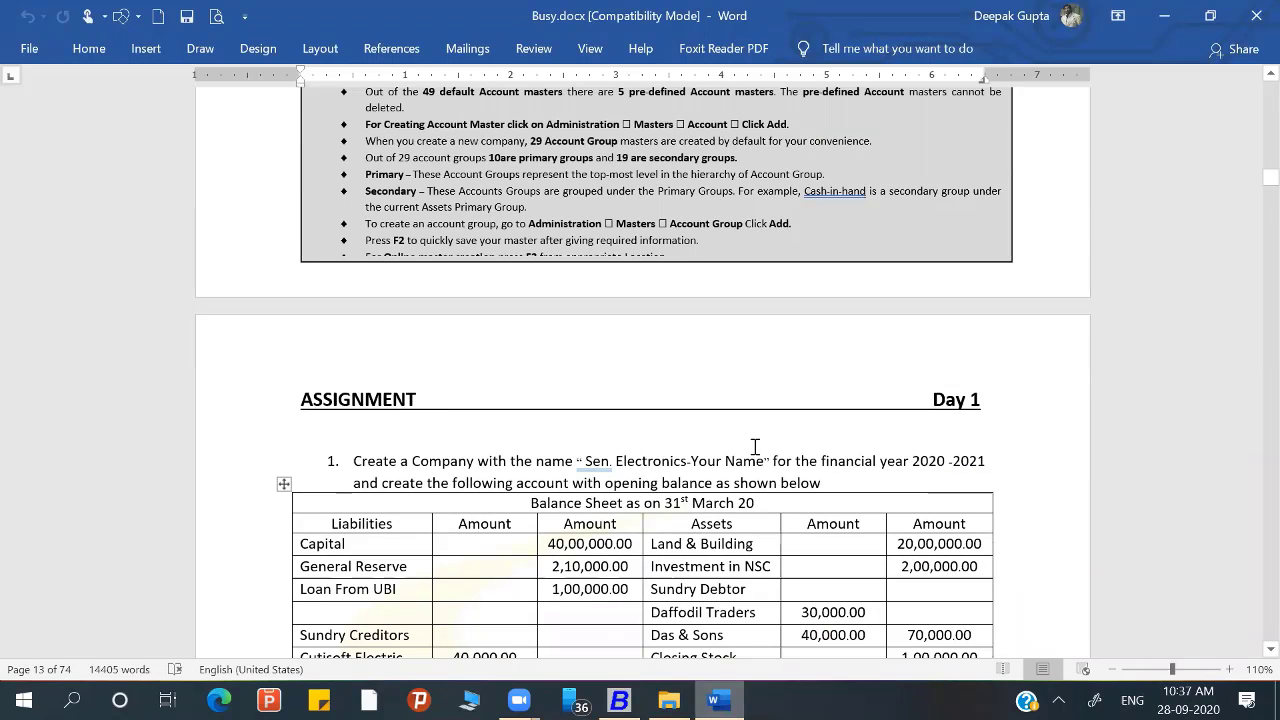
# Step: Find the required company name in task 1 of the Word assignment
pyautogui.scroll(-7, 655, 385)
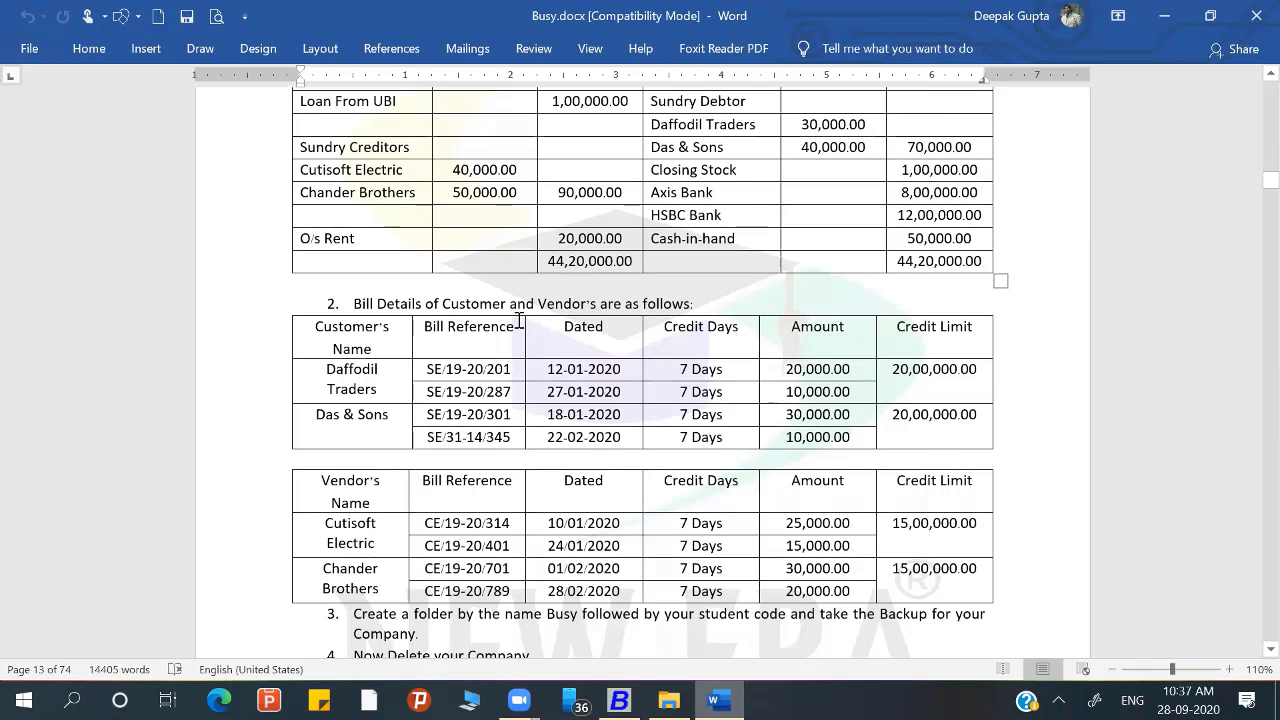
pyautogui.scroll(-4, 519, 321)
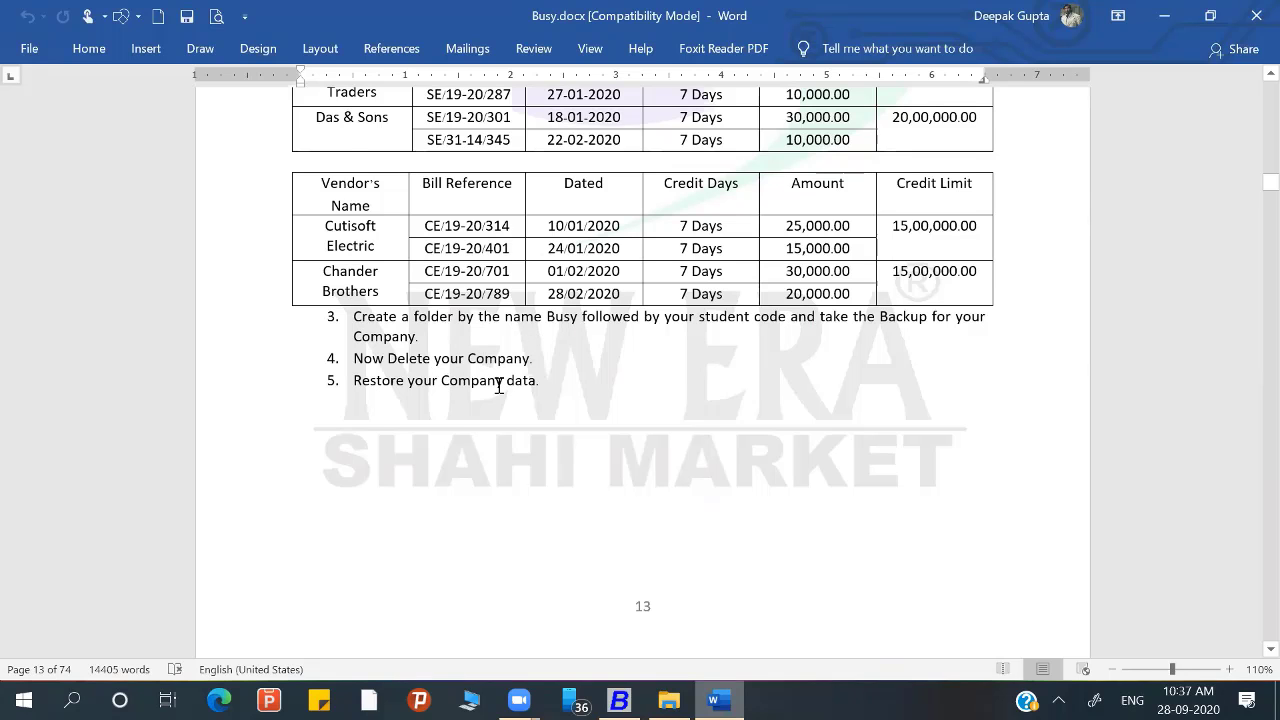
pyautogui.scroll(3, 499, 386)
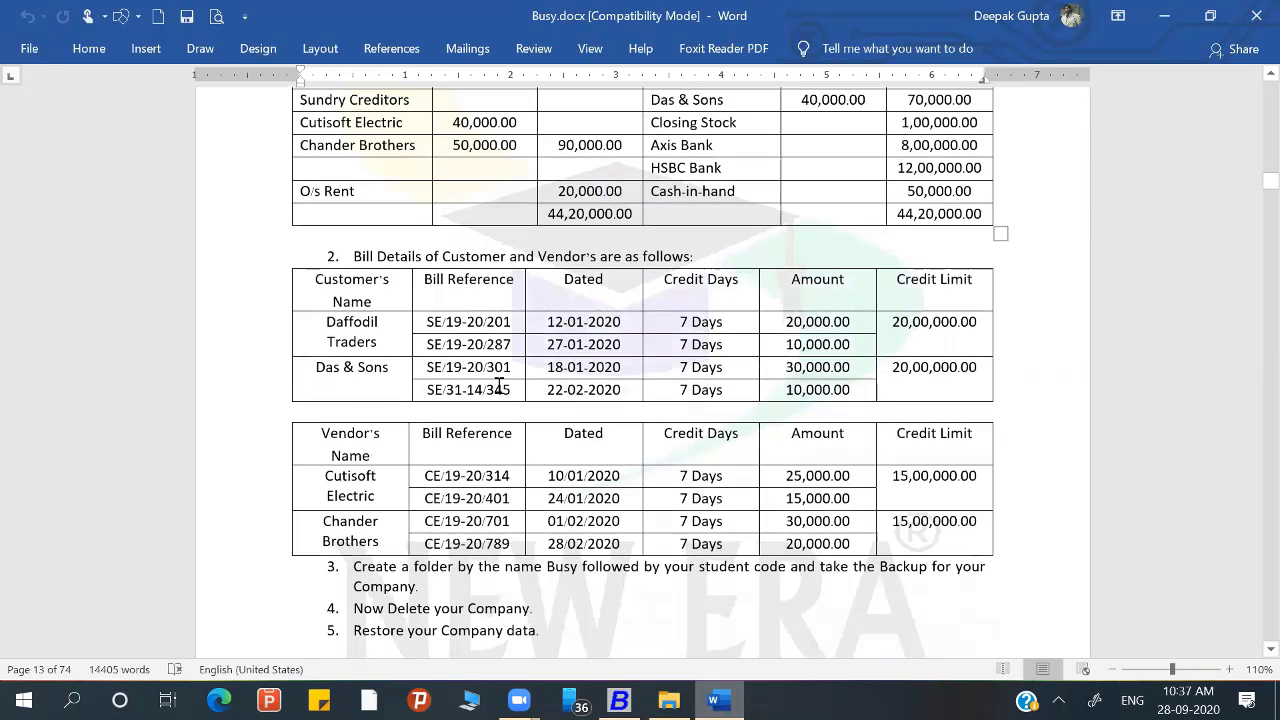
pyautogui.scroll(2, 499, 386)
pyautogui.scroll(1, 499, 386)
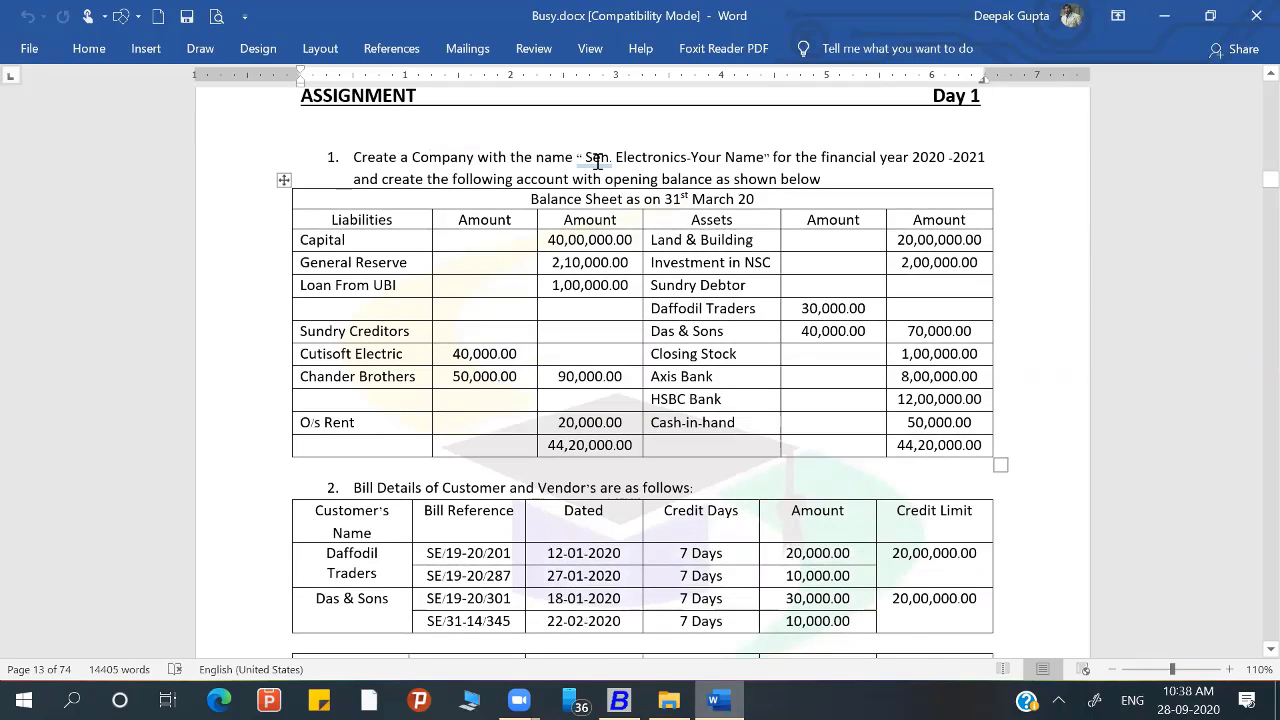
pyautogui.moveTo(586, 158); pyautogui.dragTo(763, 158)
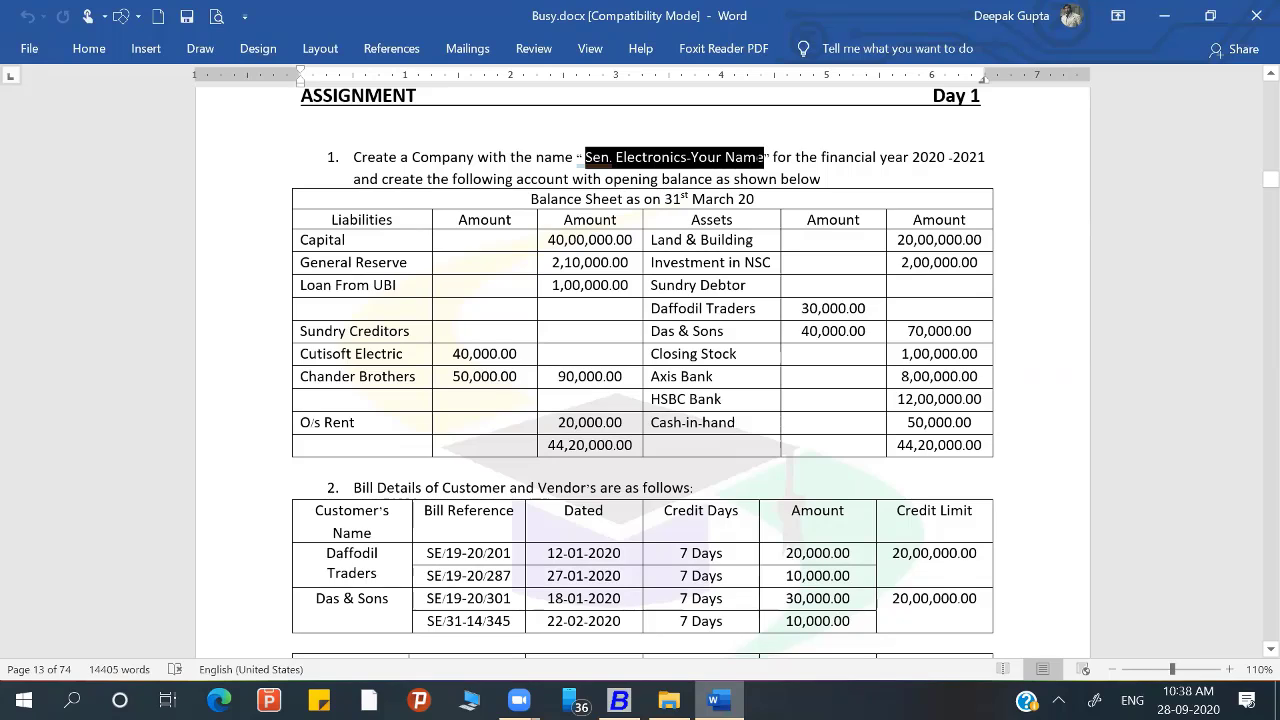
pyautogui.click(641, 176)
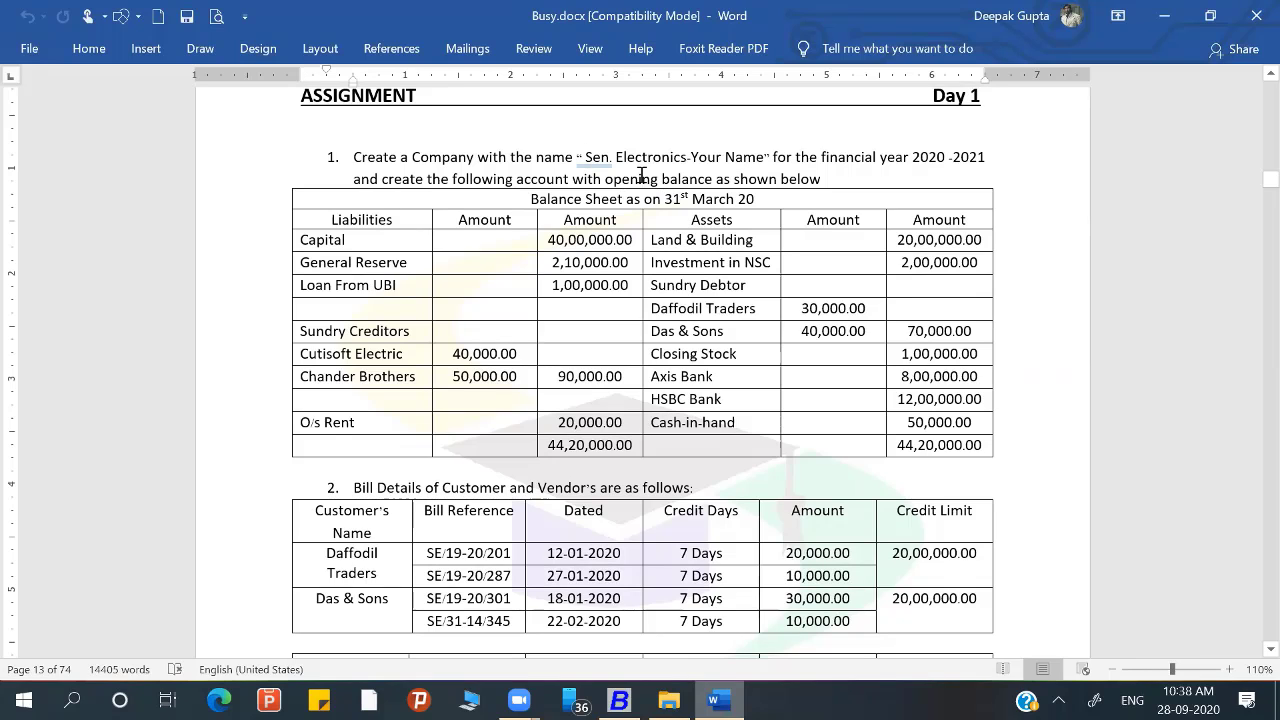
pyautogui.hotkey('alt', 'Tab')
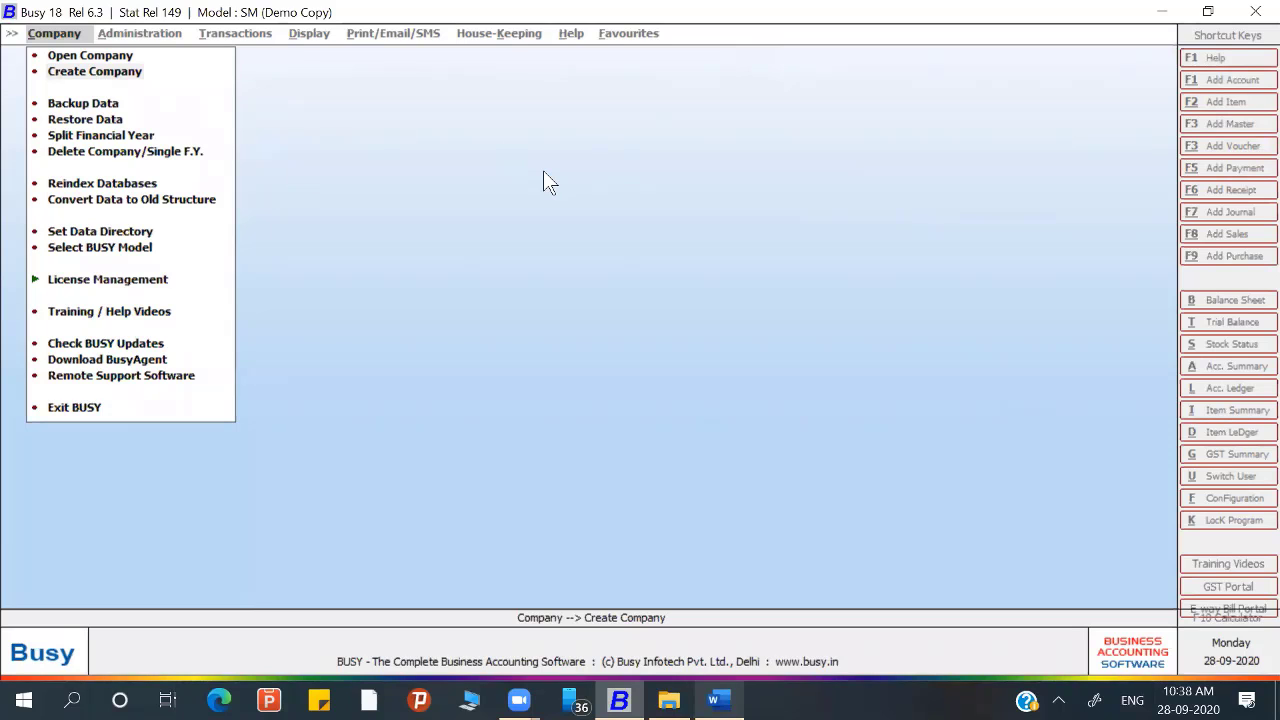
# Step: Start a new company named Sen Electronics- Mahima, keeping India and 01-04-2020 as the start dates
pyautogui.press('Up')
pyautogui.press('Down')
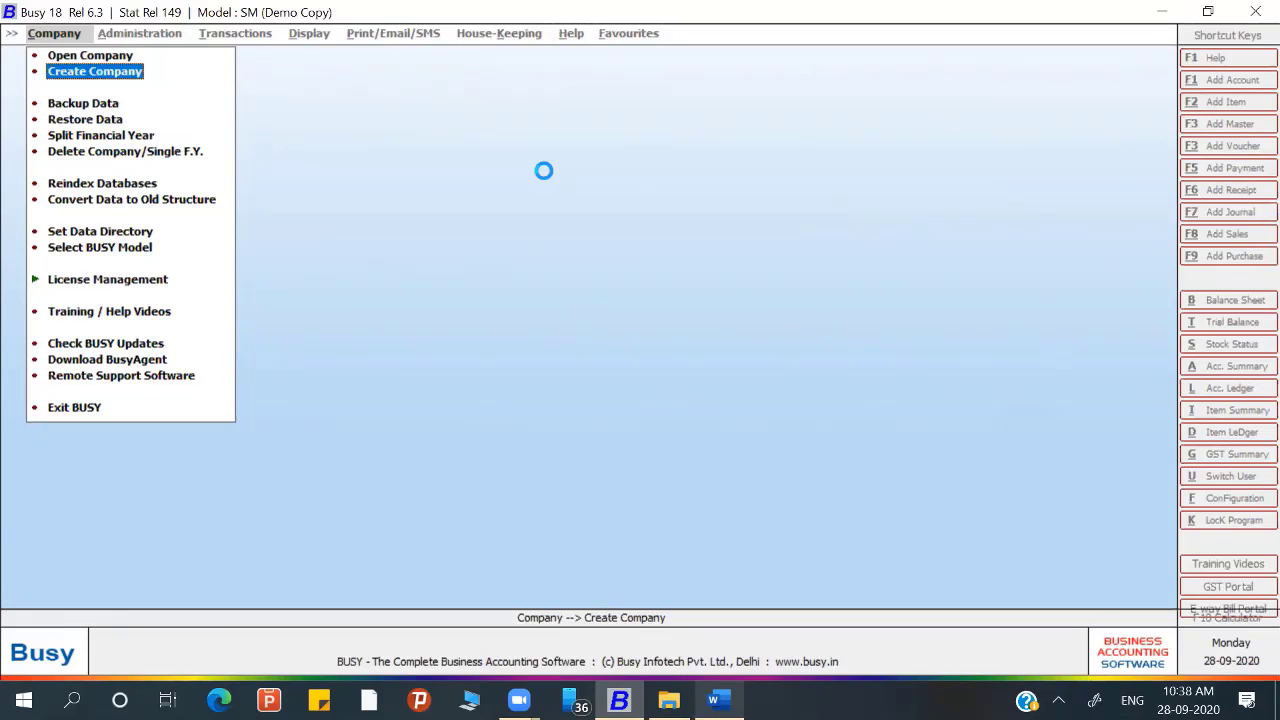
pyautogui.press('Return')
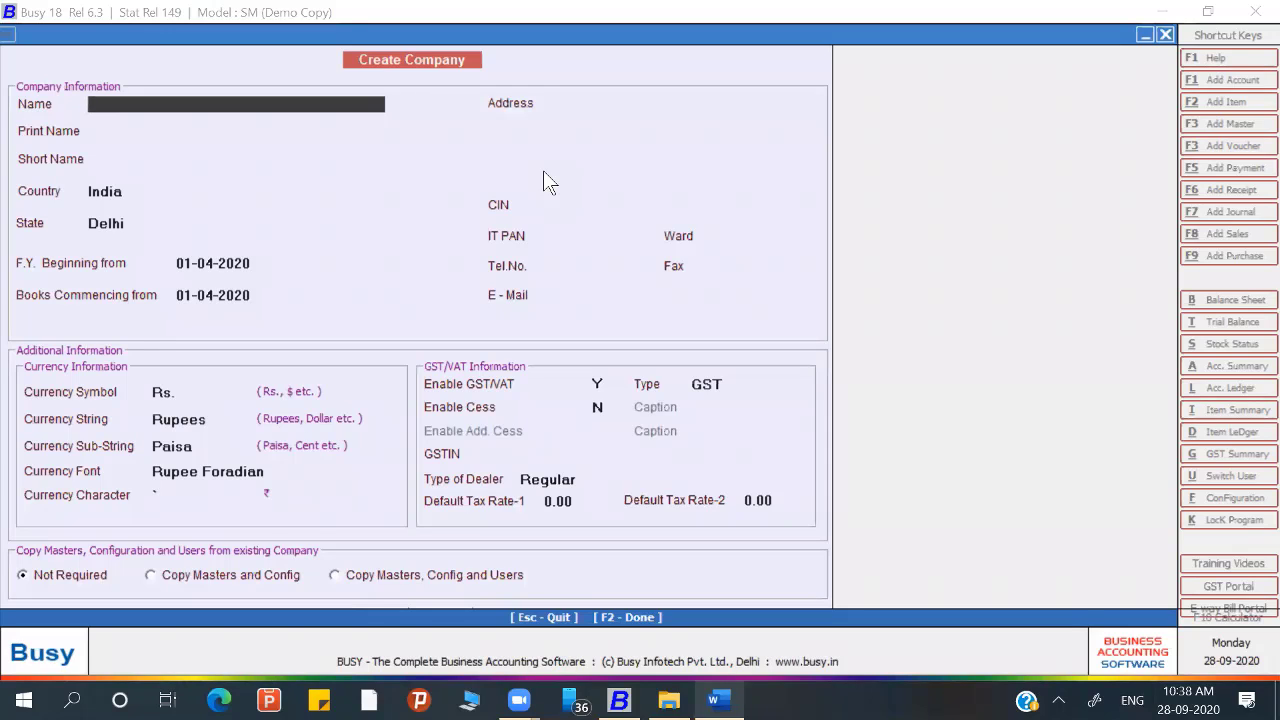
pyautogui.write('Sen Electronics- Mahima')
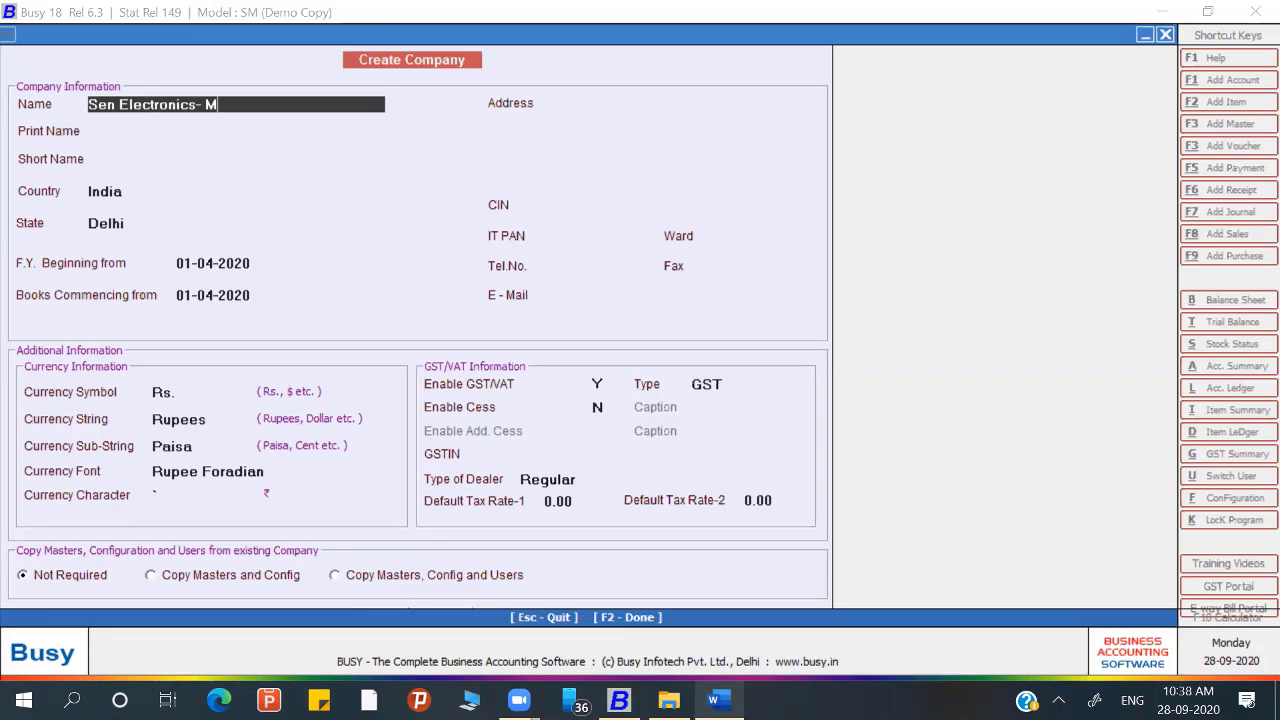
pyautogui.press('Return')
pyautogui.press('Return')
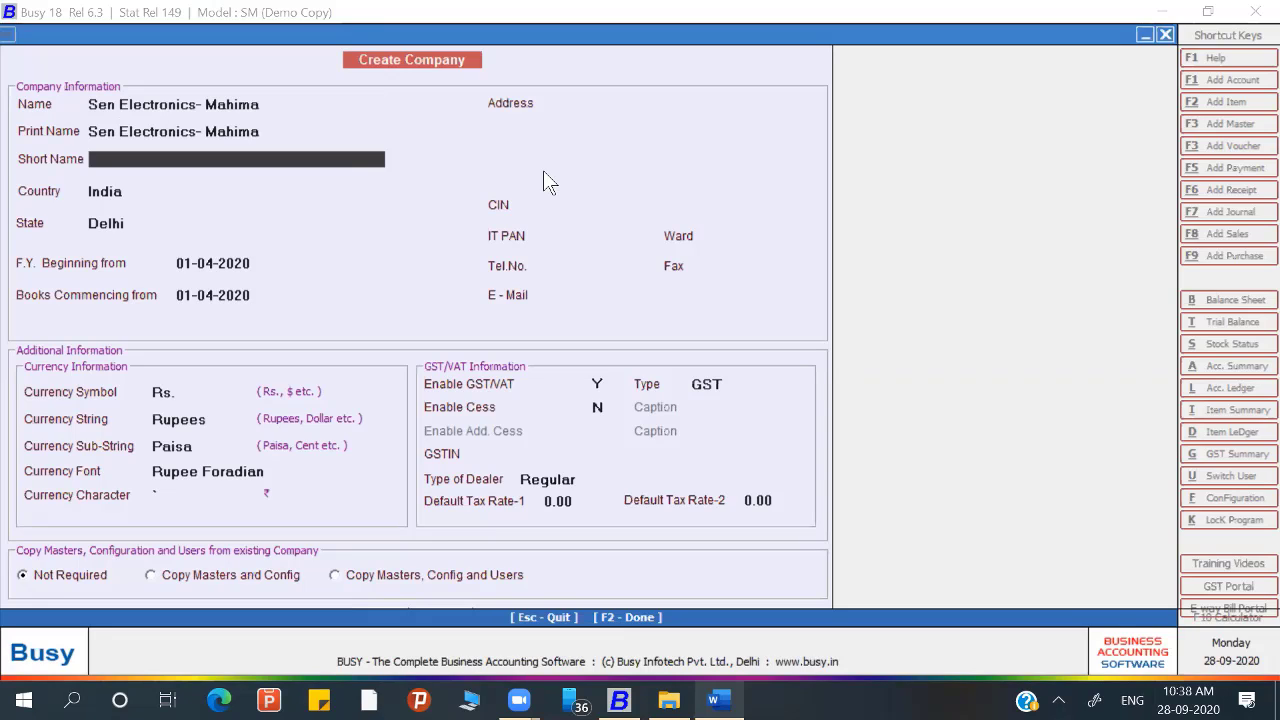
pyautogui.press('Return')
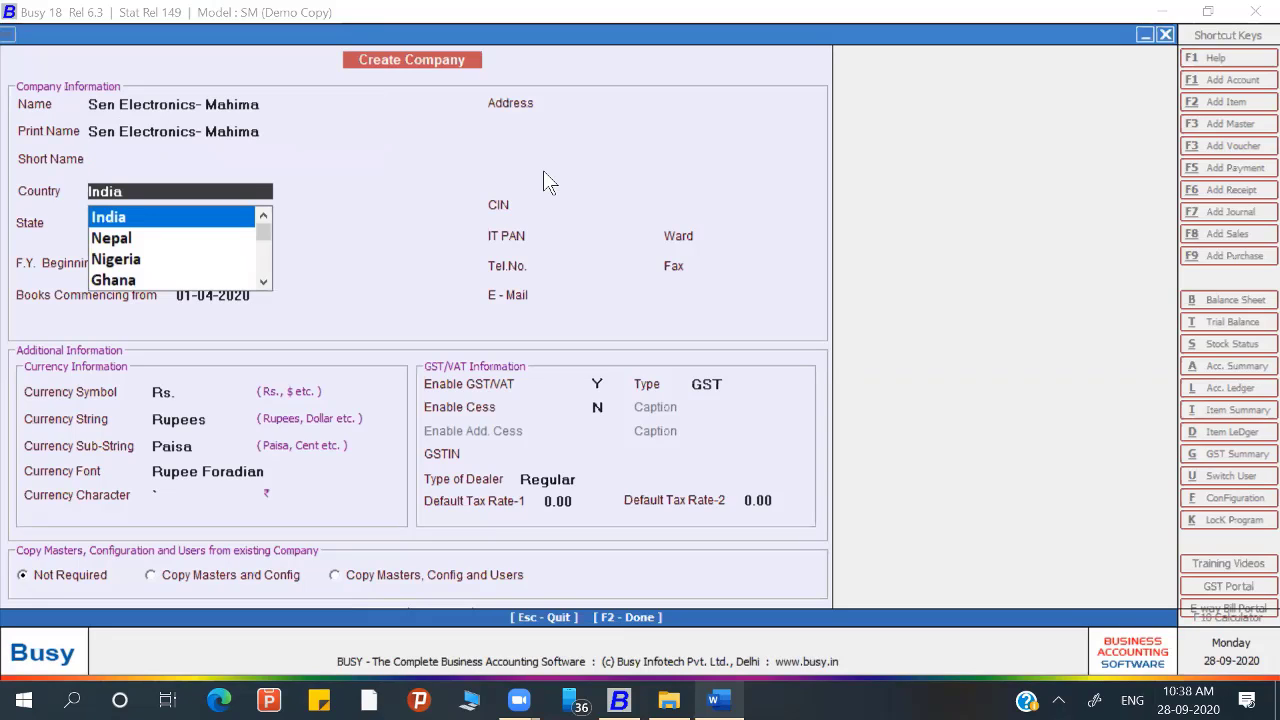
pyautogui.press('Return')
pyautogui.press('Return')
pyautogui.press('Return')
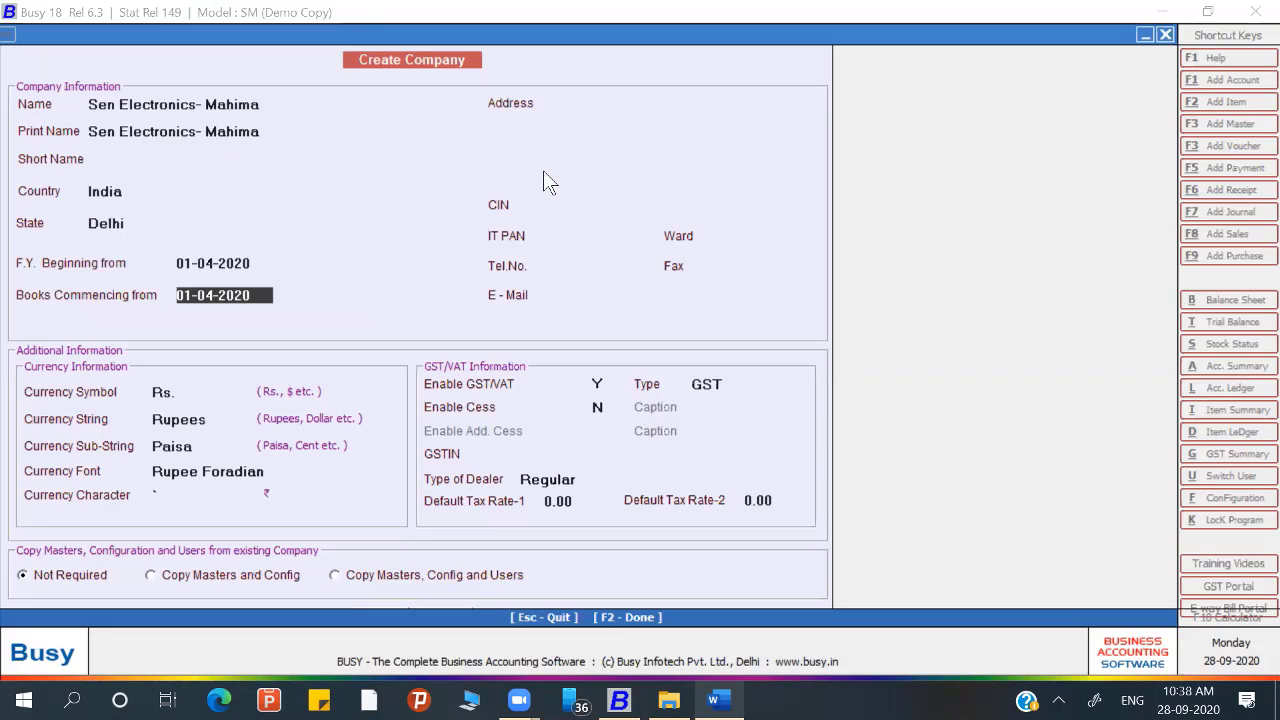
pyautogui.press('Return')
pyautogui.press('Return')
pyautogui.press('Return')
pyautogui.press('Return')
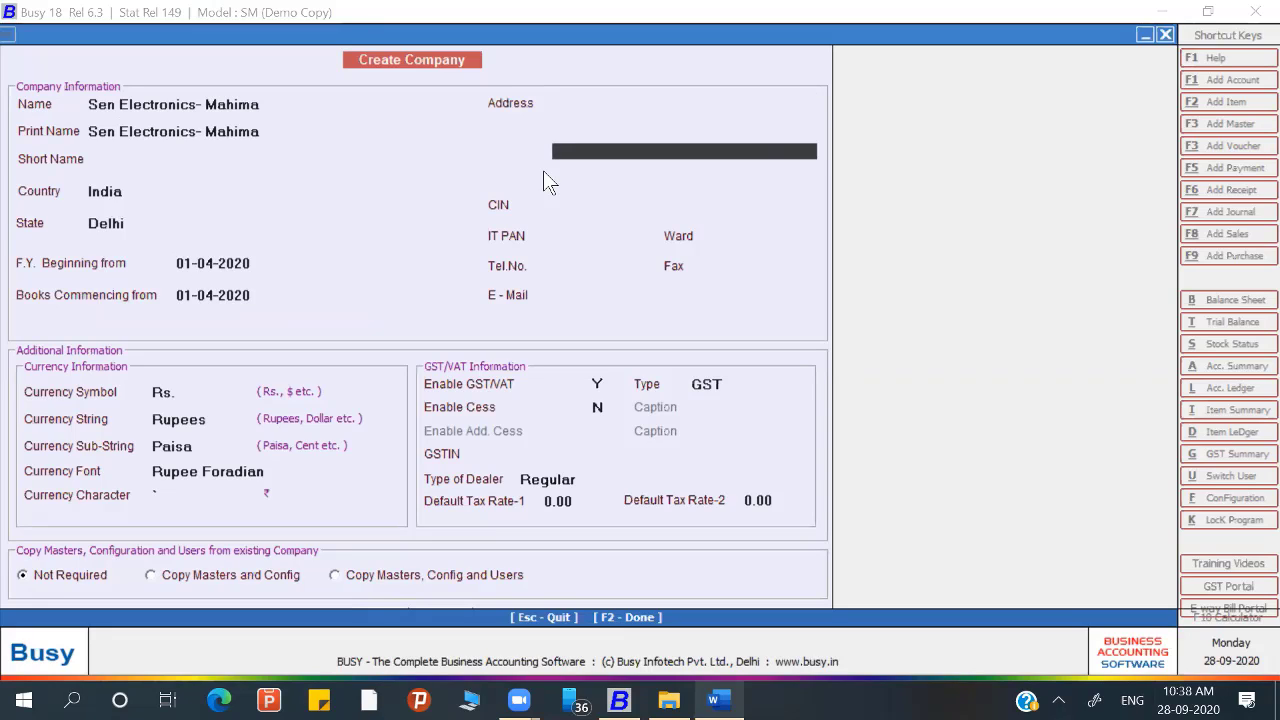
# Step: Fill in the company's IT PAN, turn GST/VAT off, and save the company
pyautogui.press('Return')
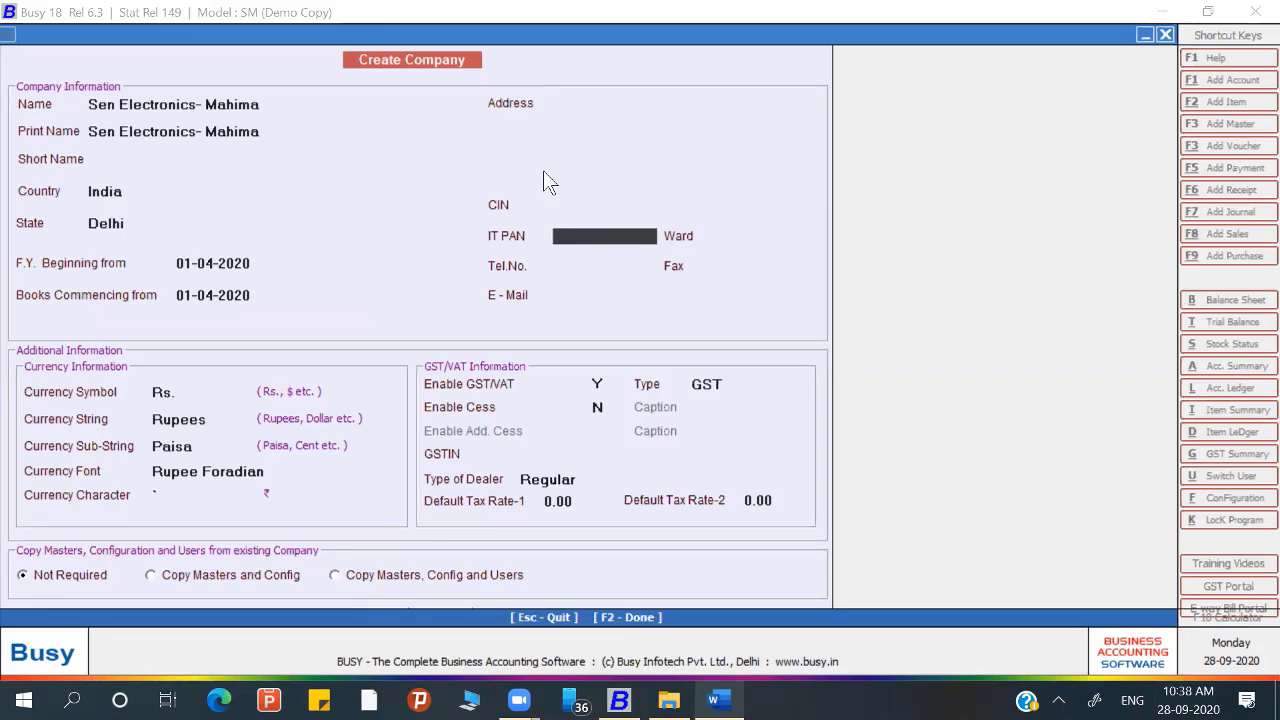
pyautogui.write('AMSPG1234K')
pyautogui.press('Return')
pyautogui.press('Return')
pyautogui.press('Return')
pyautogui.press('Return')
pyautogui.press('Return')
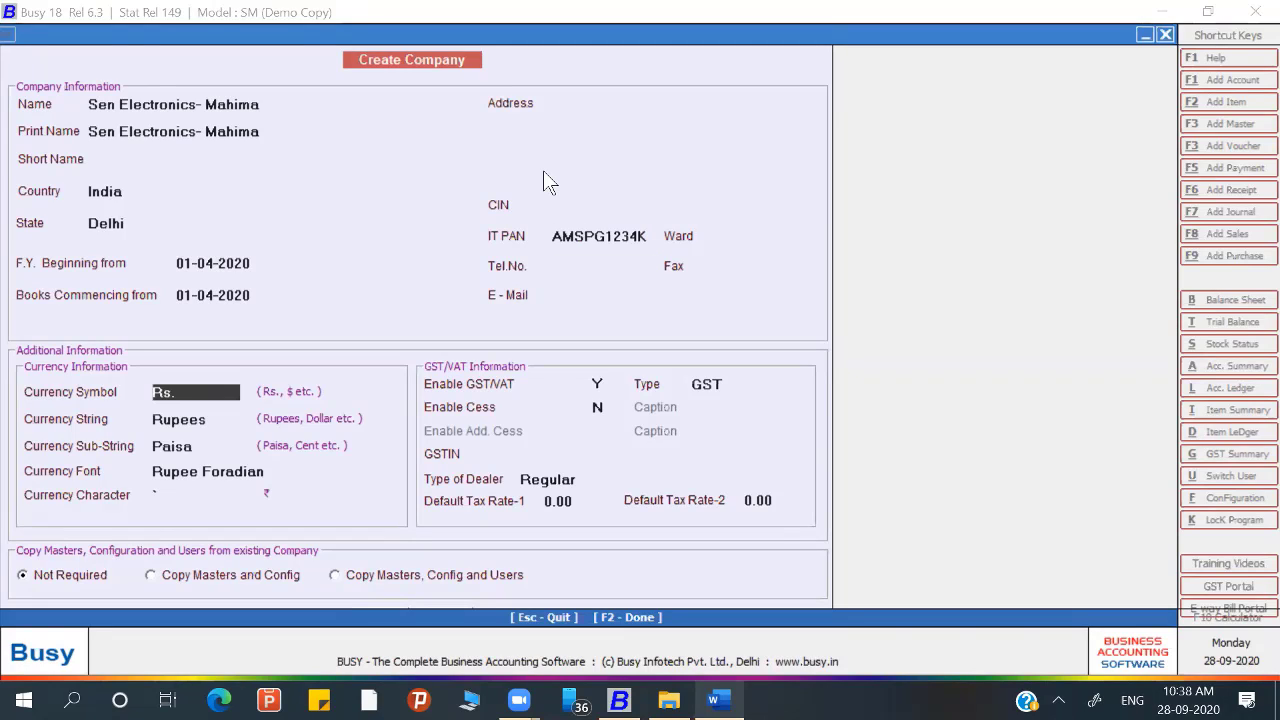
pyautogui.press('Return')
pyautogui.press('Return')
pyautogui.press('Return')
pyautogui.press('Return')
pyautogui.press('Return')
pyautogui.press('Return')
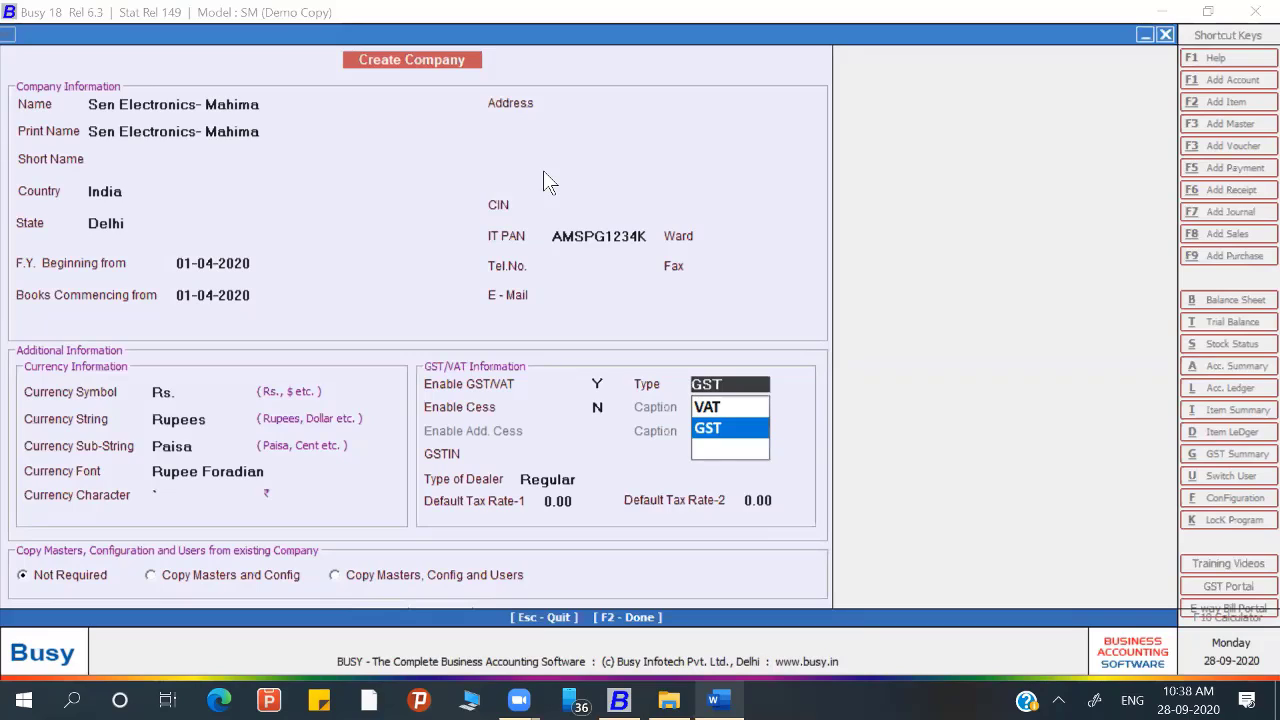
pyautogui.press('Escape')
pyautogui.press('n')
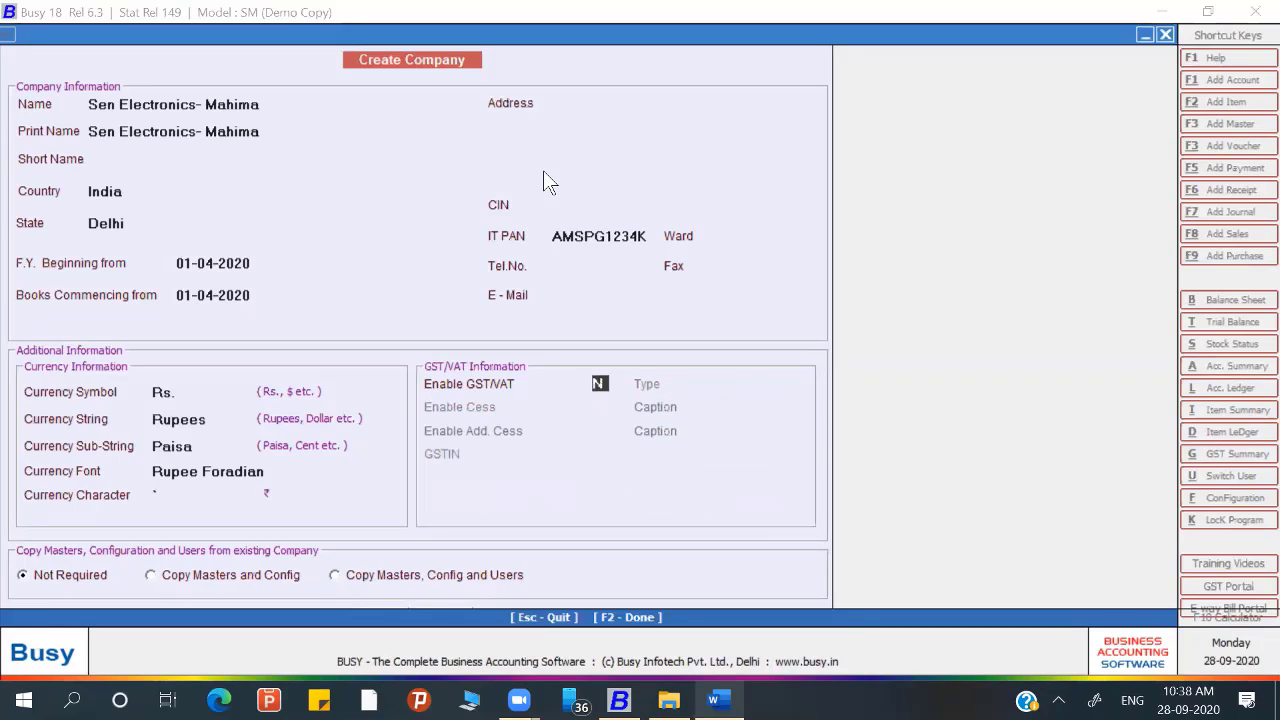
pyautogui.press('Return')
pyautogui.press('F2')
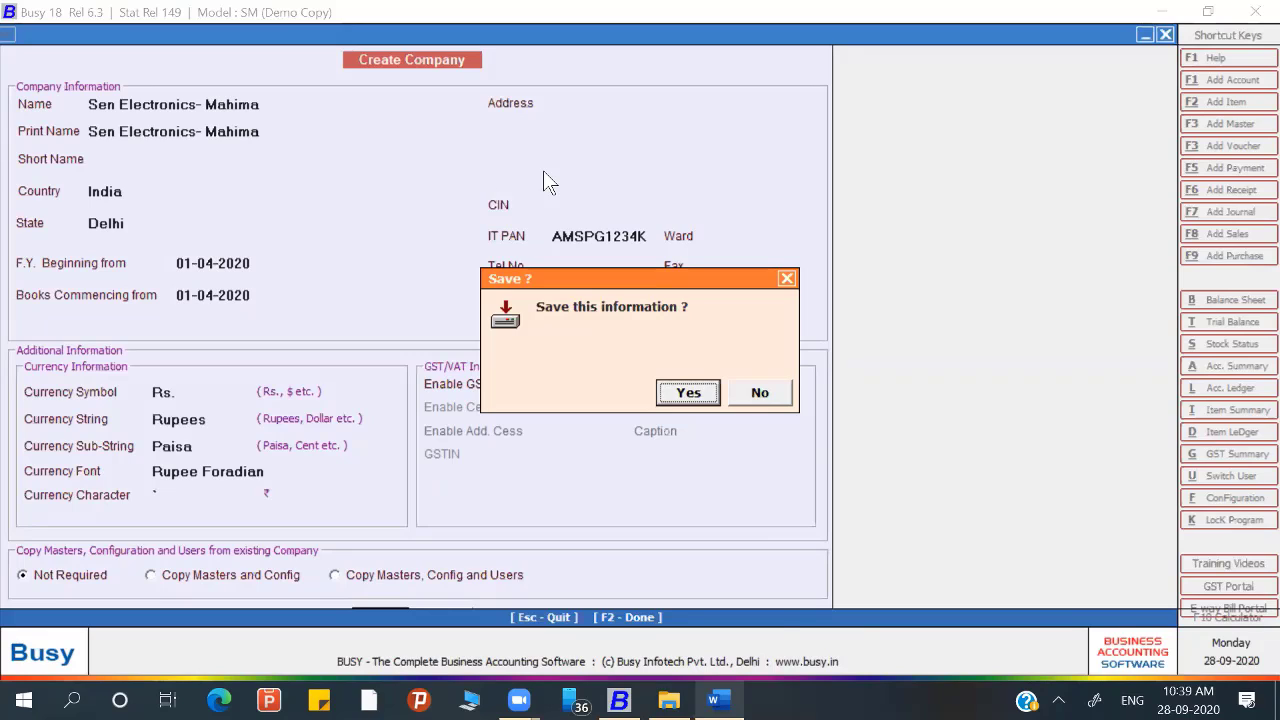
pyautogui.press('Return')
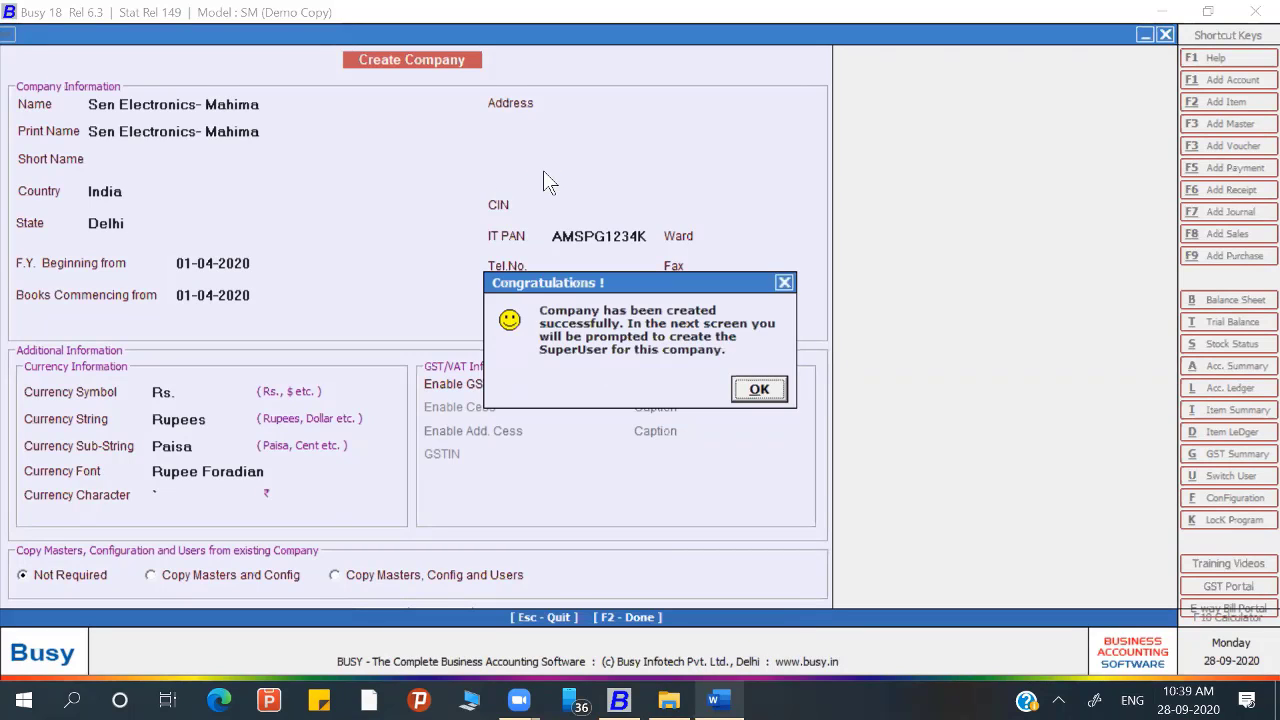
pyautogui.press('Return')
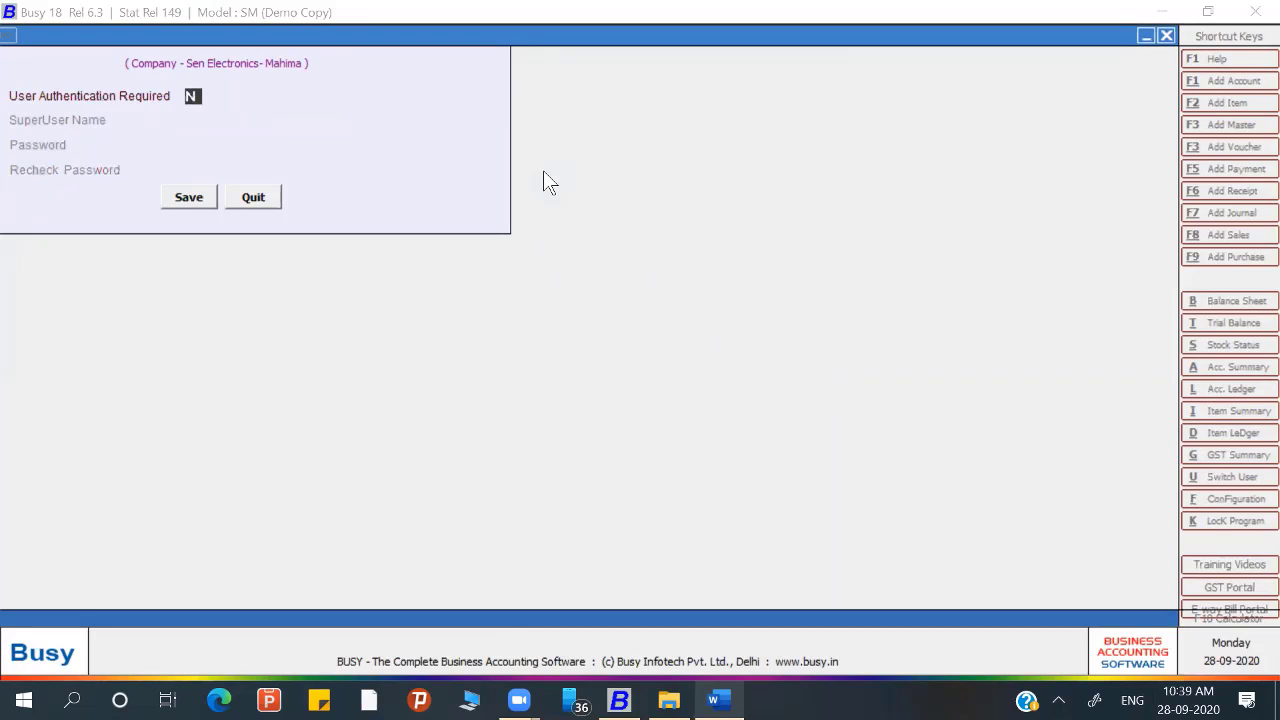
# Step: Set user authentication to N, keep the DD/MM/YYYY date format, and exit Features / Options
pyautogui.press('n')
pyautogui.press('Return')
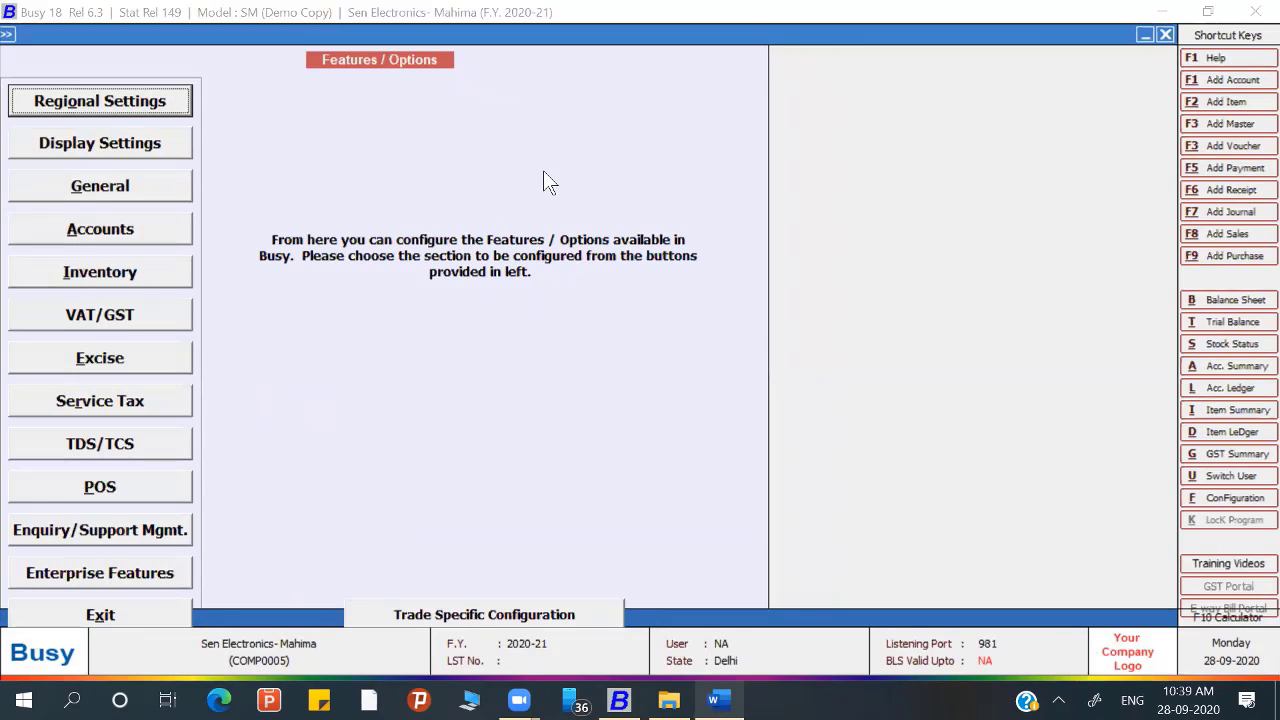
pyautogui.click(157, 102)
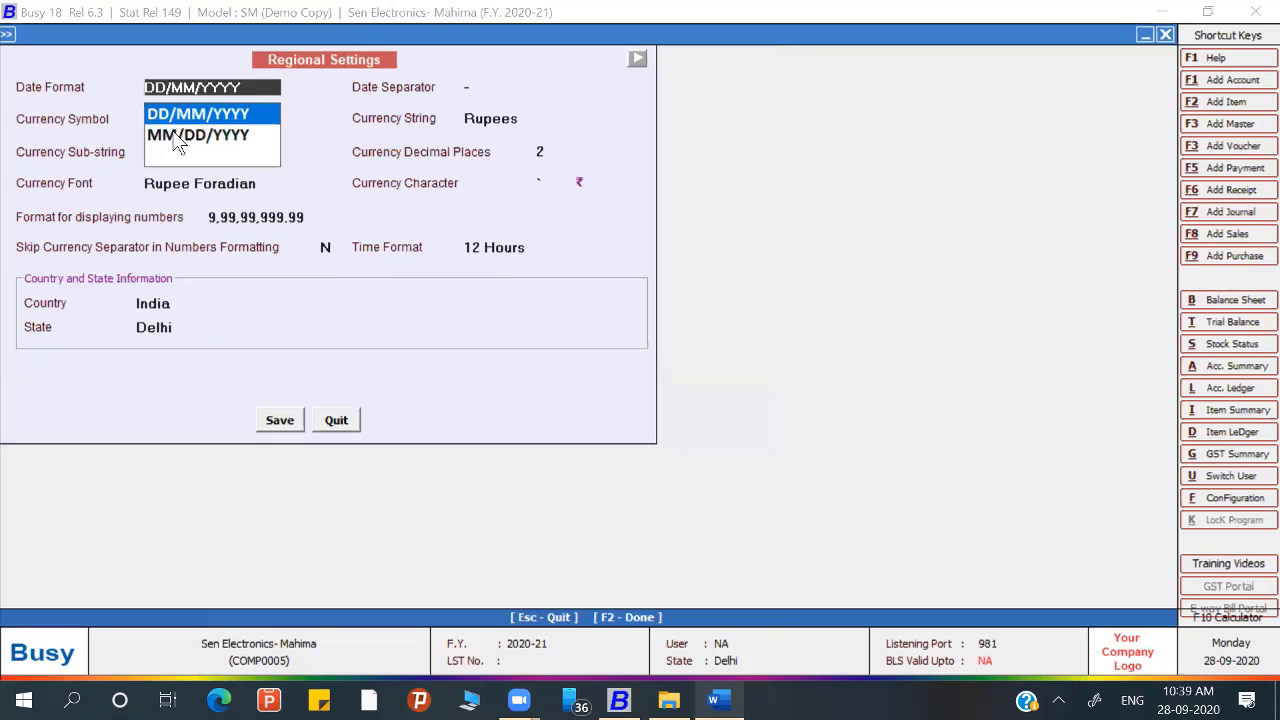
pyautogui.press('Return')
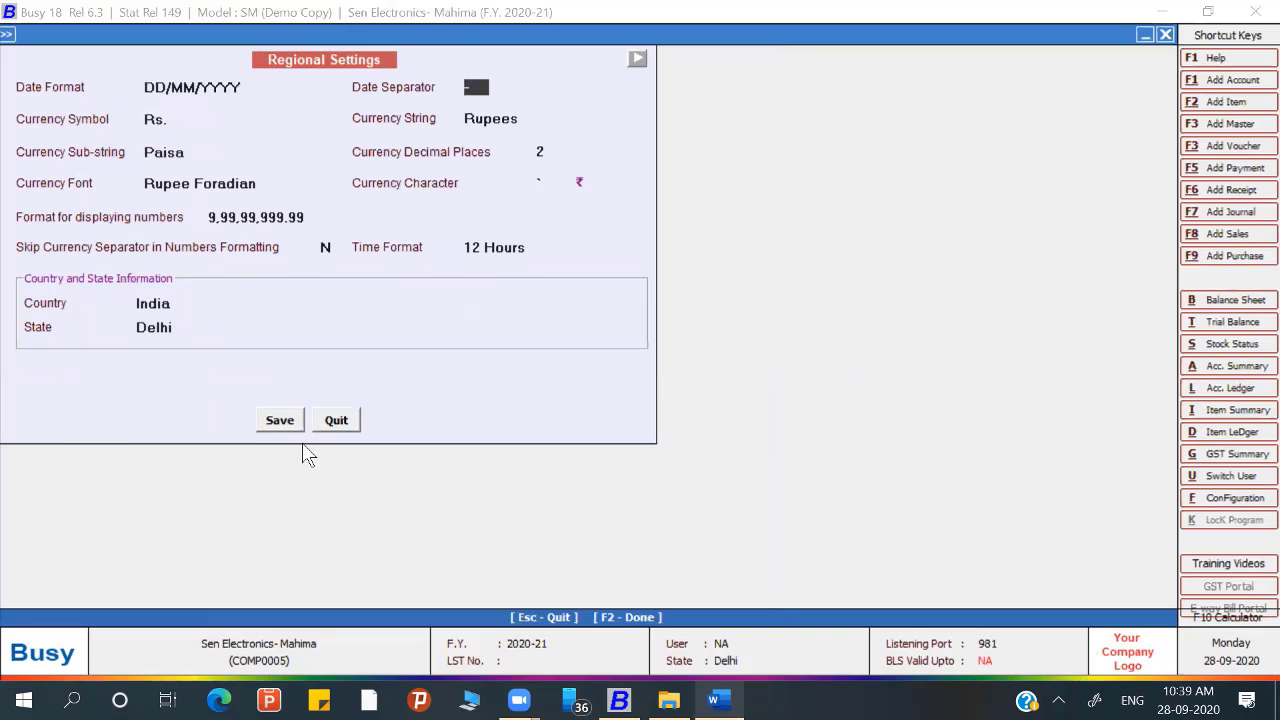
pyautogui.press('Escape')
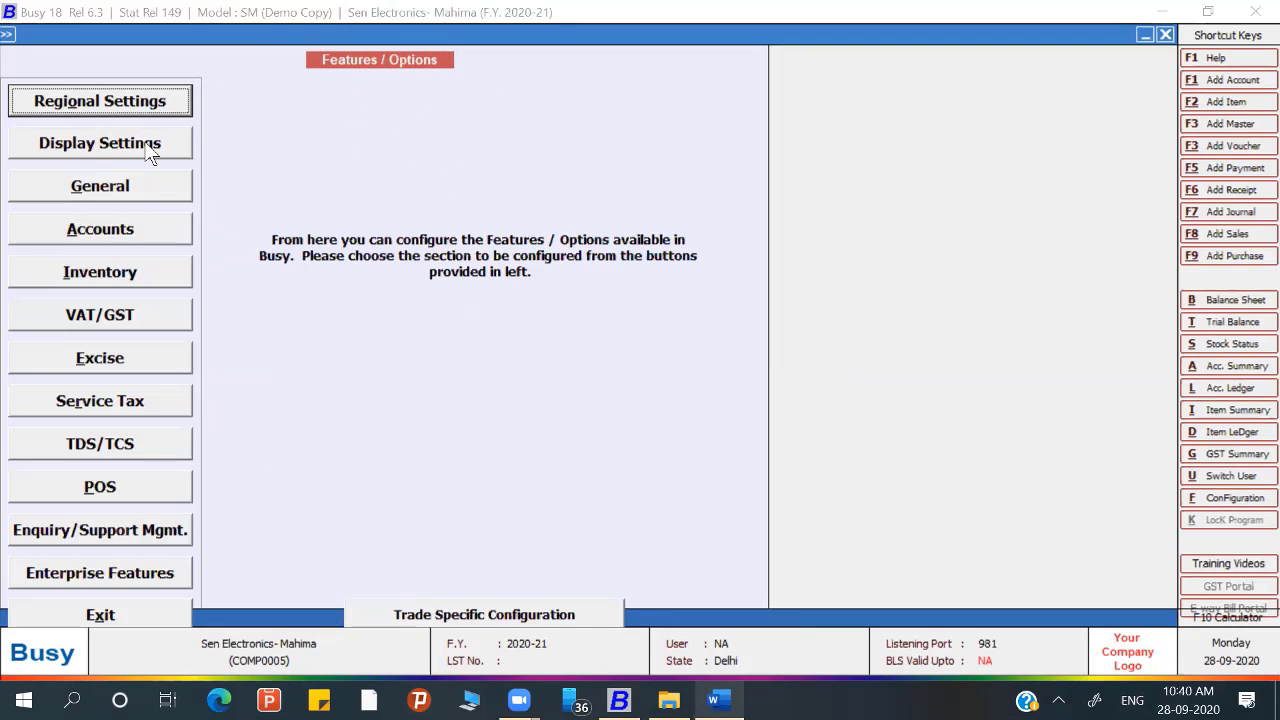
pyautogui.press('Escape')
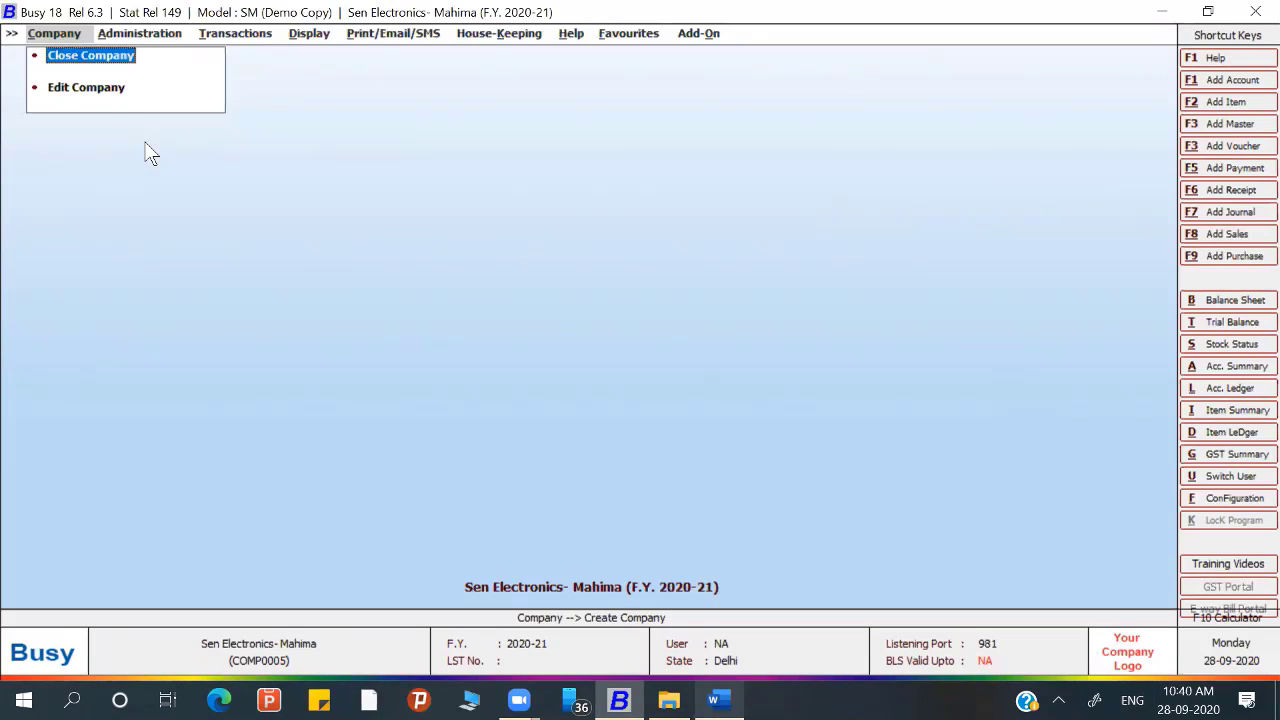
# Step: Open Administration > Masters > Account > Add, then return to the Word balance sheet
pyautogui.press('Right')
pyautogui.press('Return')
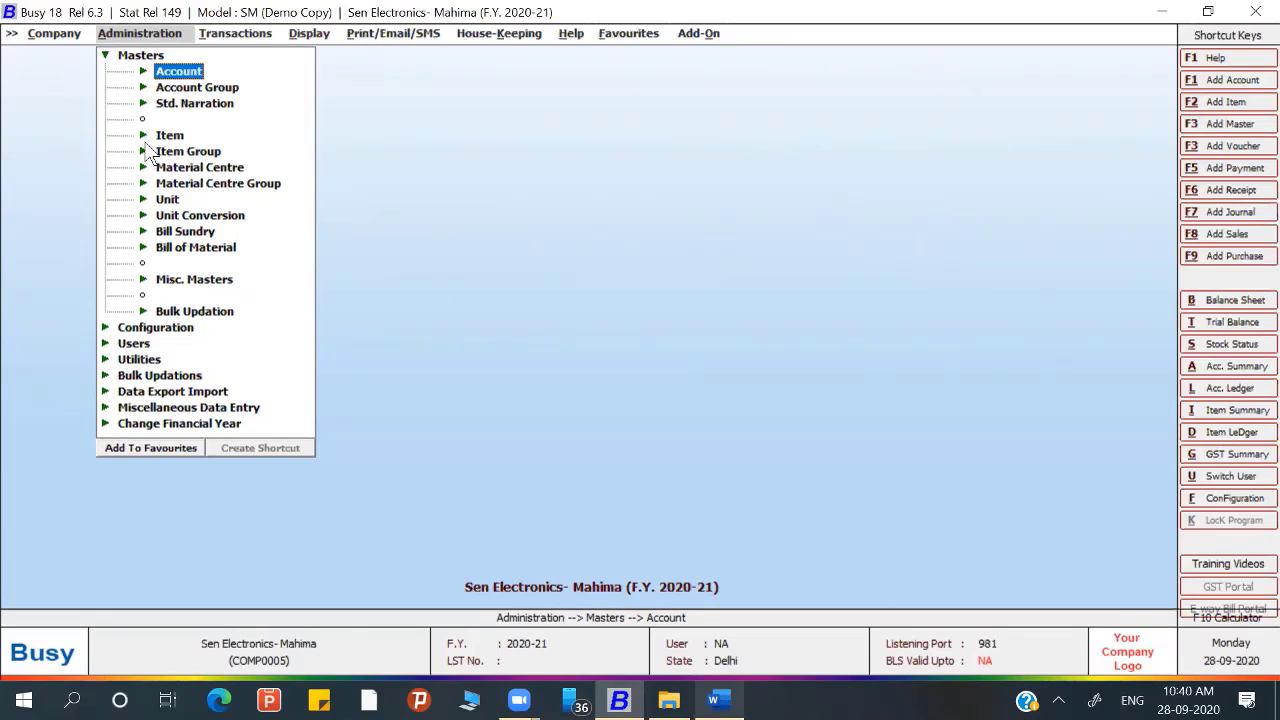
pyautogui.press('Return')
pyautogui.press('Return')
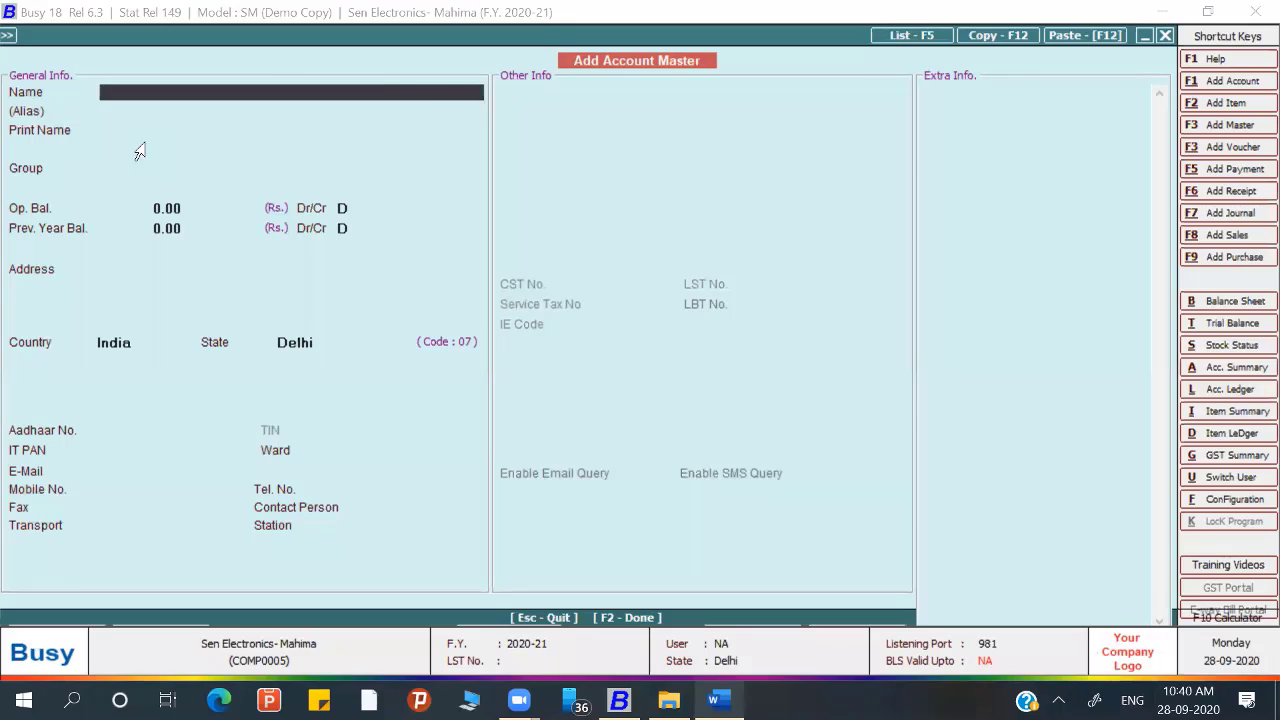
pyautogui.hotkey('alt', 'Tab')
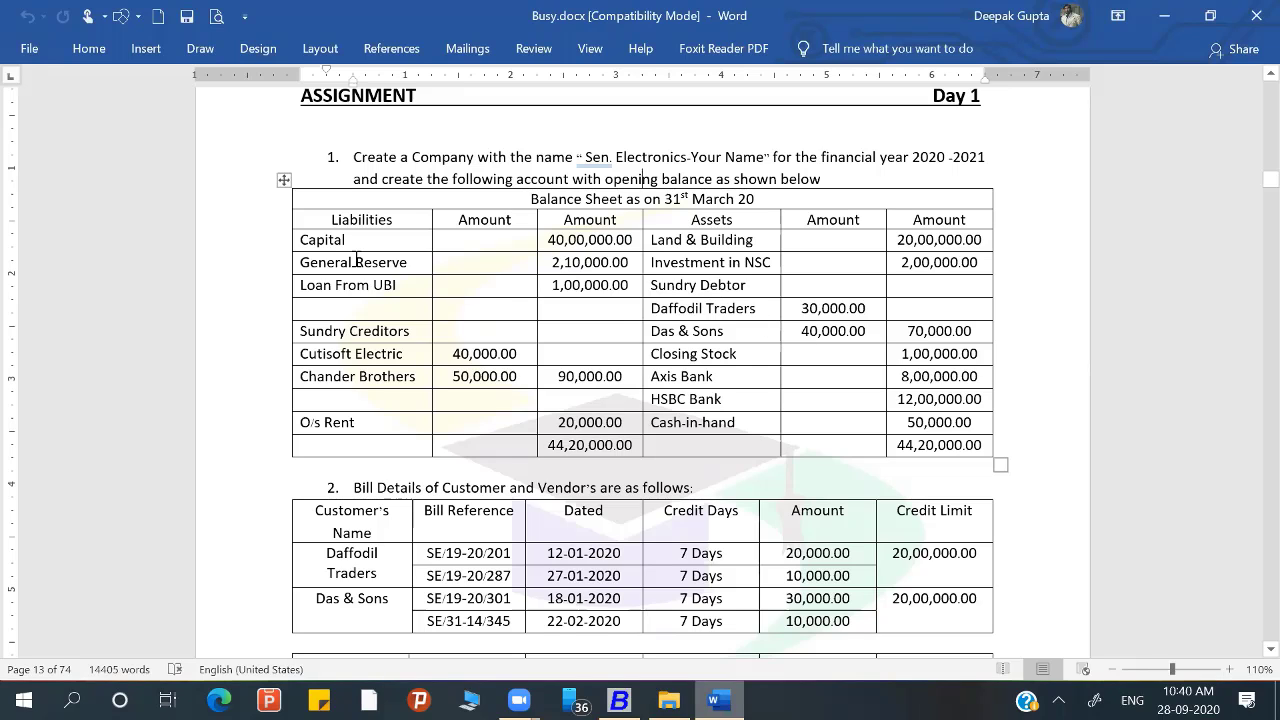
# Step: Create the Capital account under Capital Account with a 40,00,000 Cr opening balance
pyautogui.hotkey('alt', 'Tab')
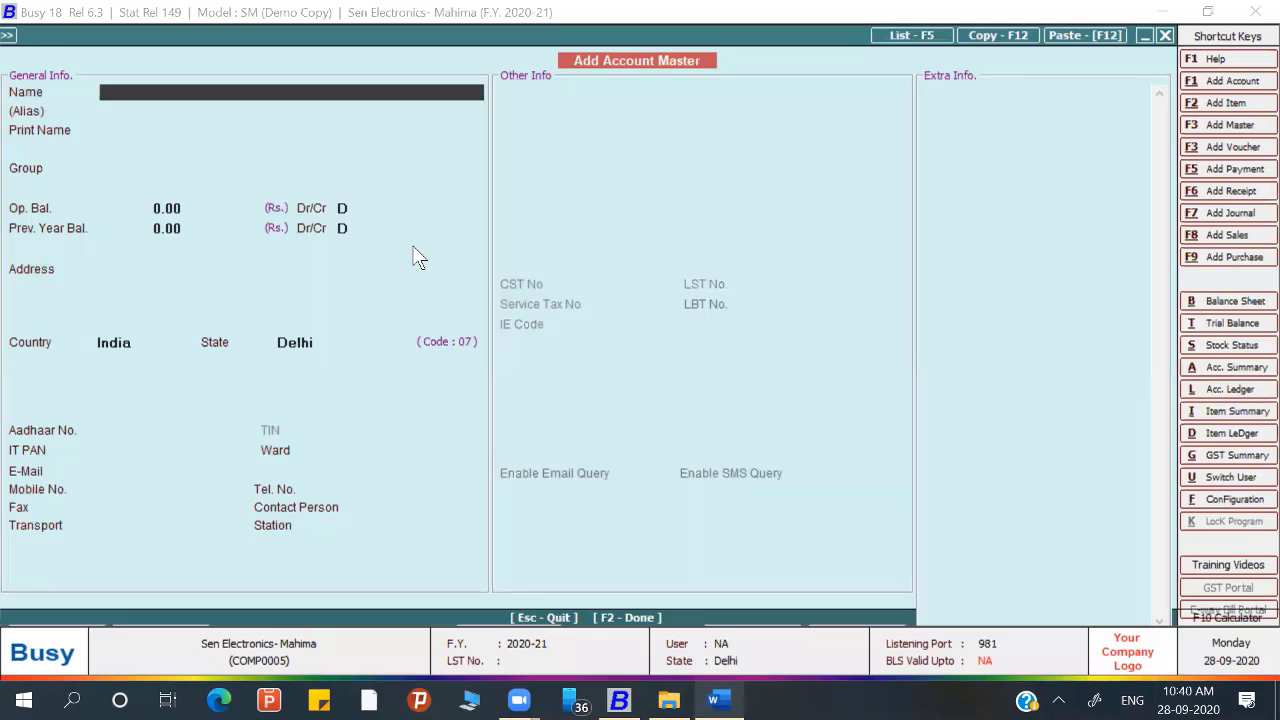
pyautogui.write('Capital')
pyautogui.press('Return')
pyautogui.press('Return')
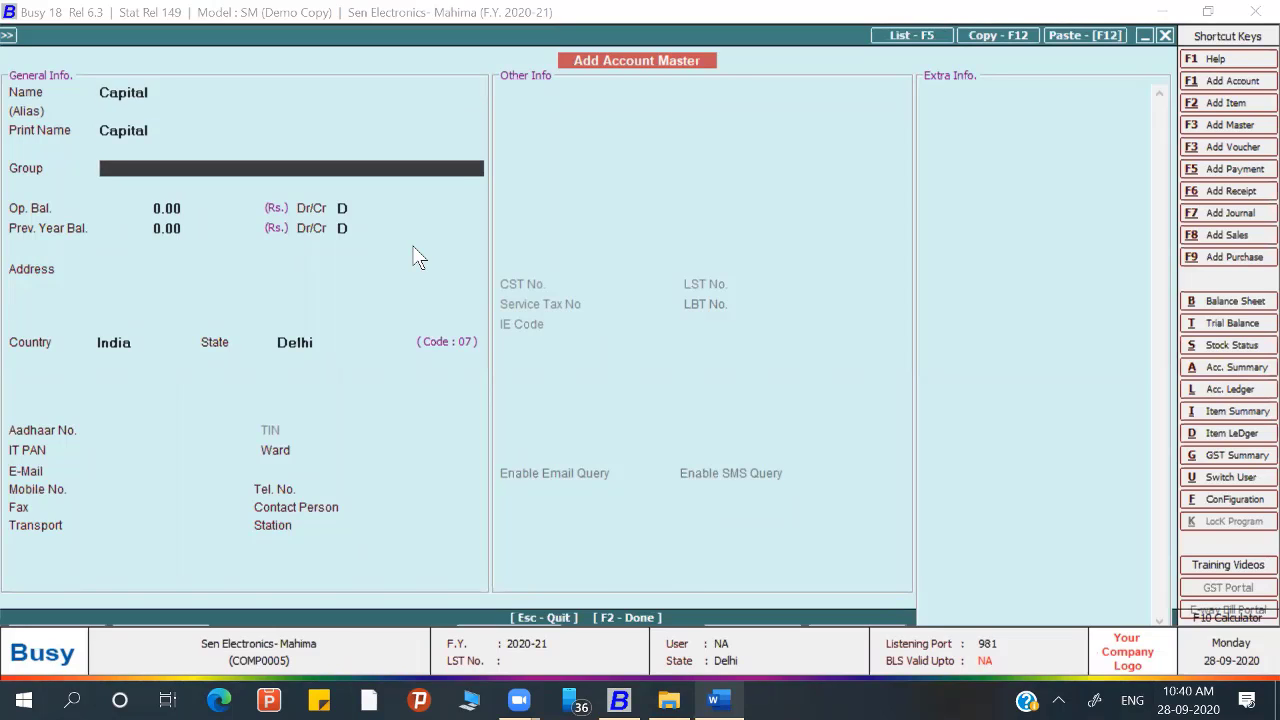
pyautogui.write('C')
pyautogui.press('Return')
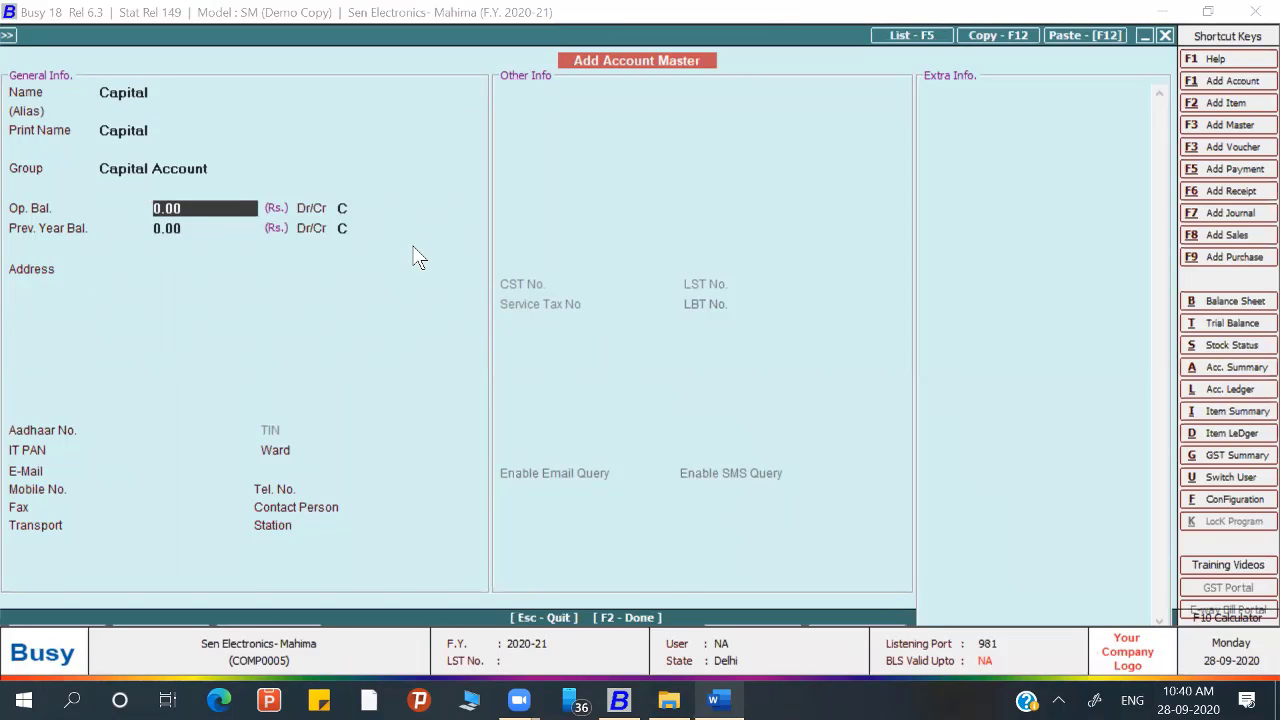
pyautogui.write('40,00,')
pyautogui.write('000000')
pyautogui.press('Return')
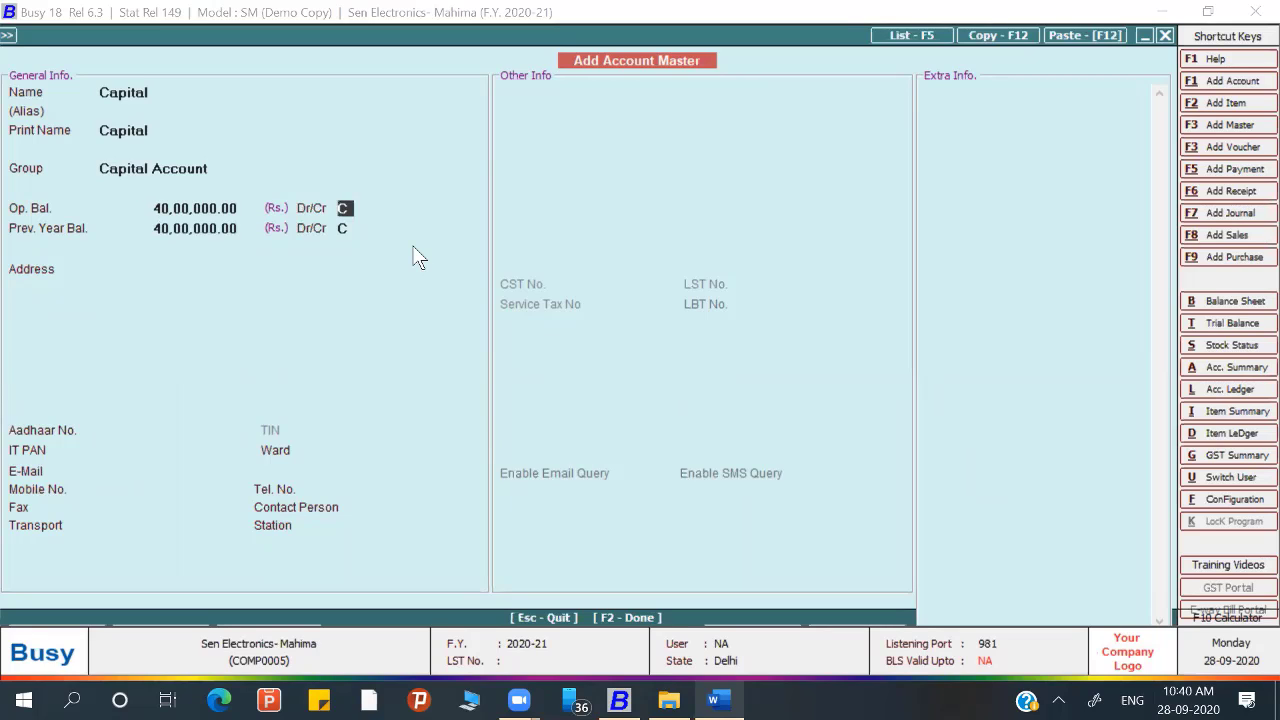
pyautogui.press('Return')
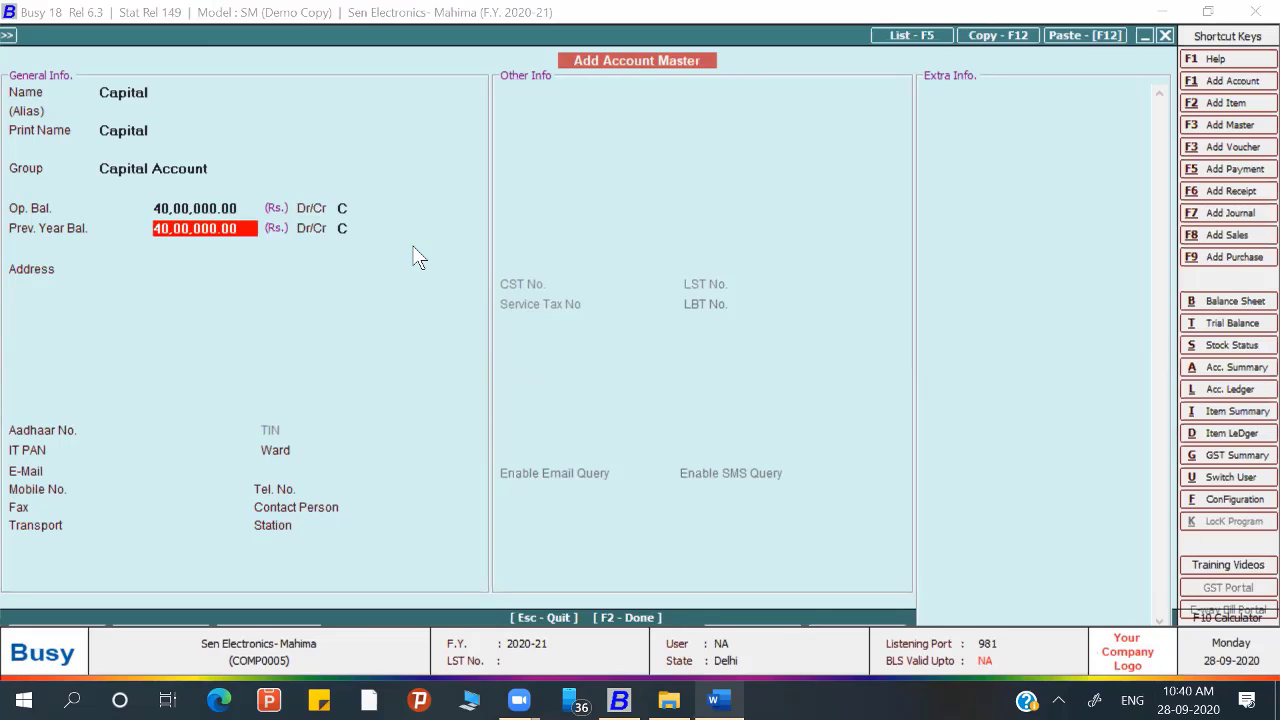
pyautogui.press('F2')
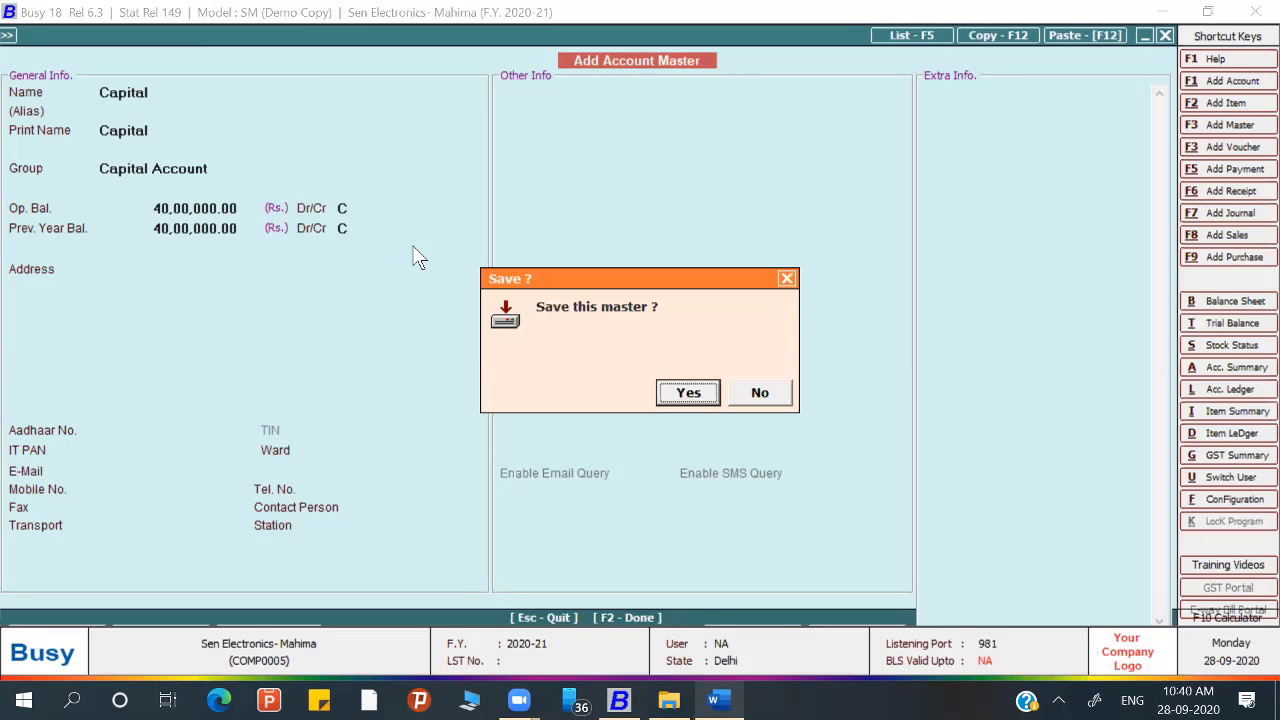
pyautogui.press('Return')
# Step: Create General Reserve under Reserves & Surplus with a 2,10,000 Cr opening balance
pyautogui.hotkey('alt', 'Tab')
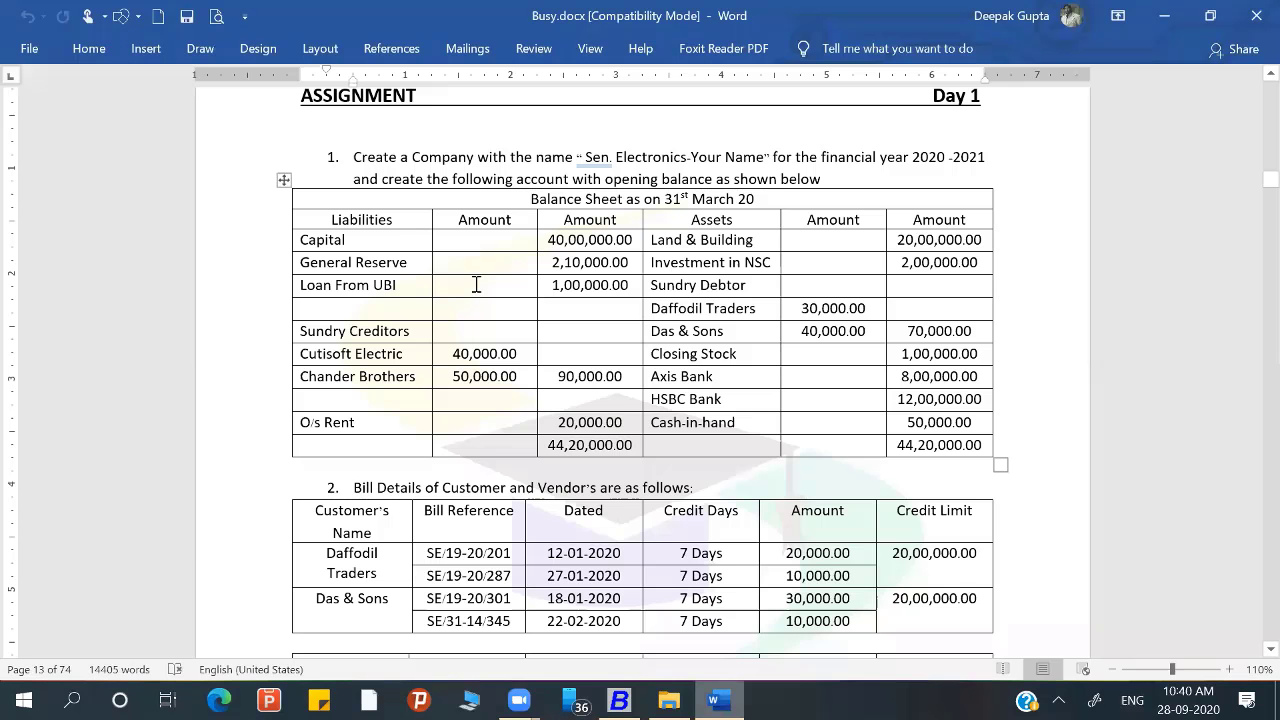
pyautogui.hotkey('alt', 'Tab')
pyautogui.write('Gene')
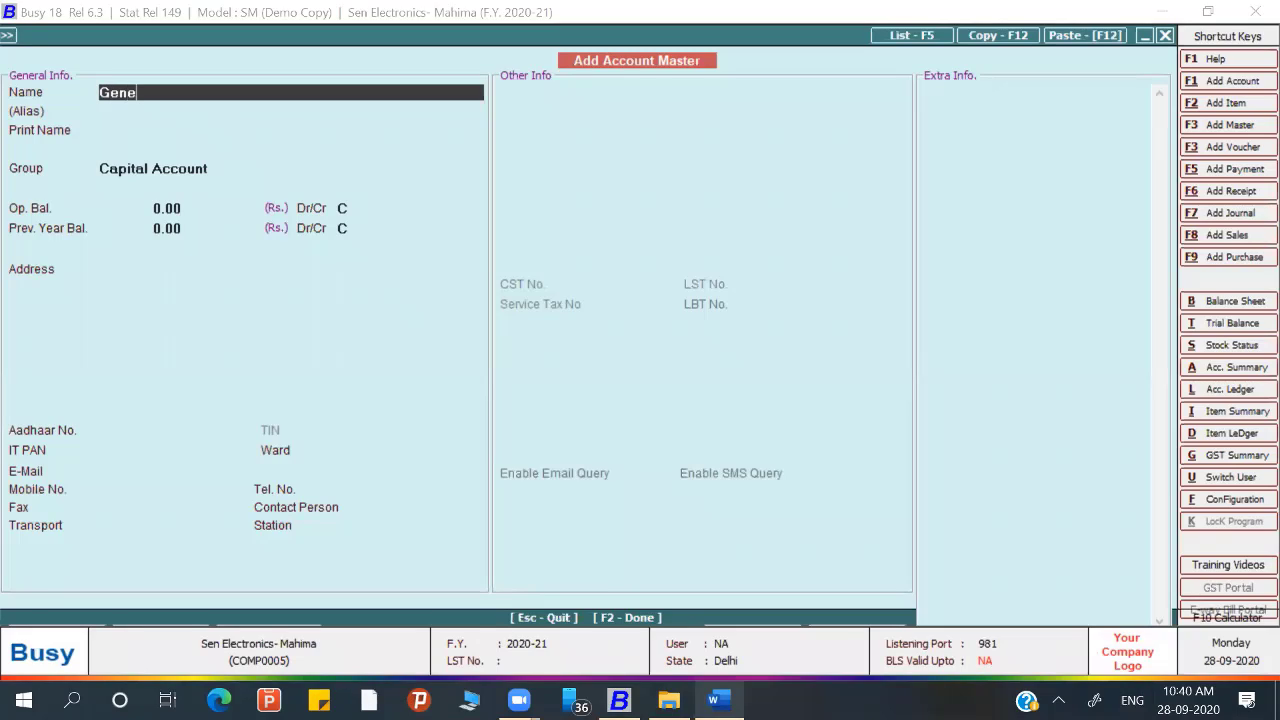
pyautogui.write('ral Reserve')
pyautogui.press('Return')
pyautogui.press('Return')
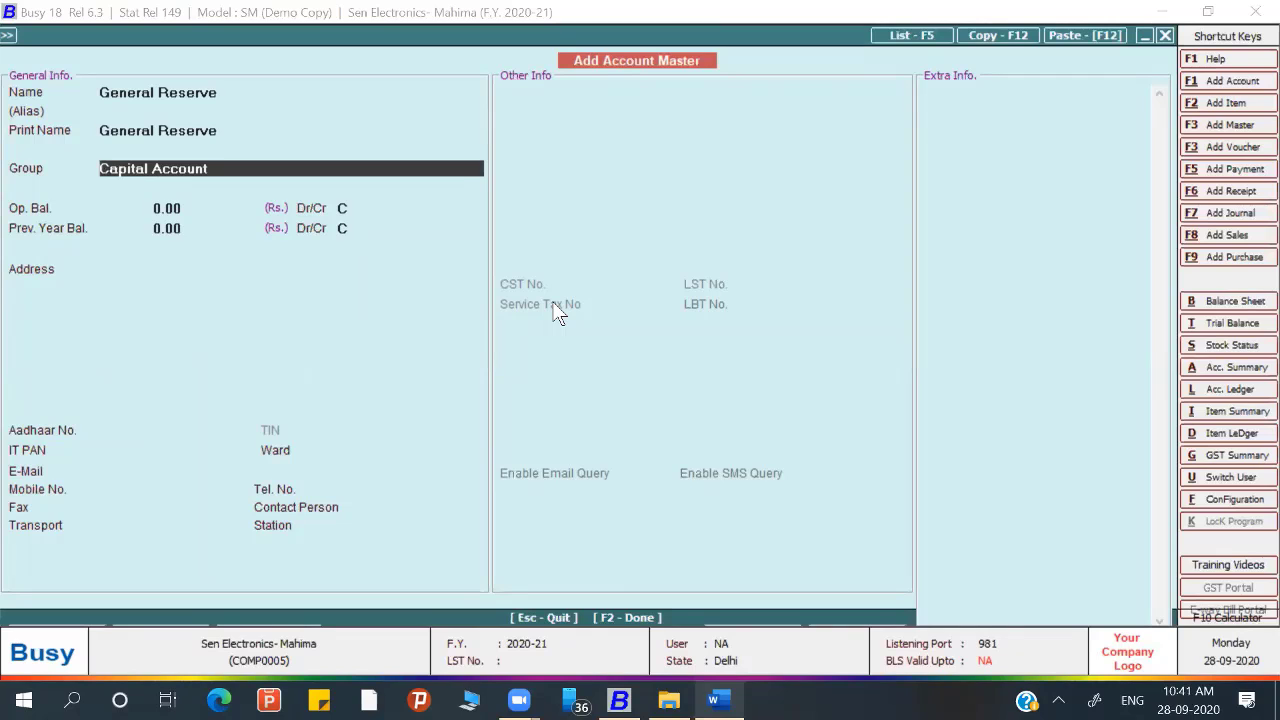
pyautogui.write('r')
pyautogui.press('Return')
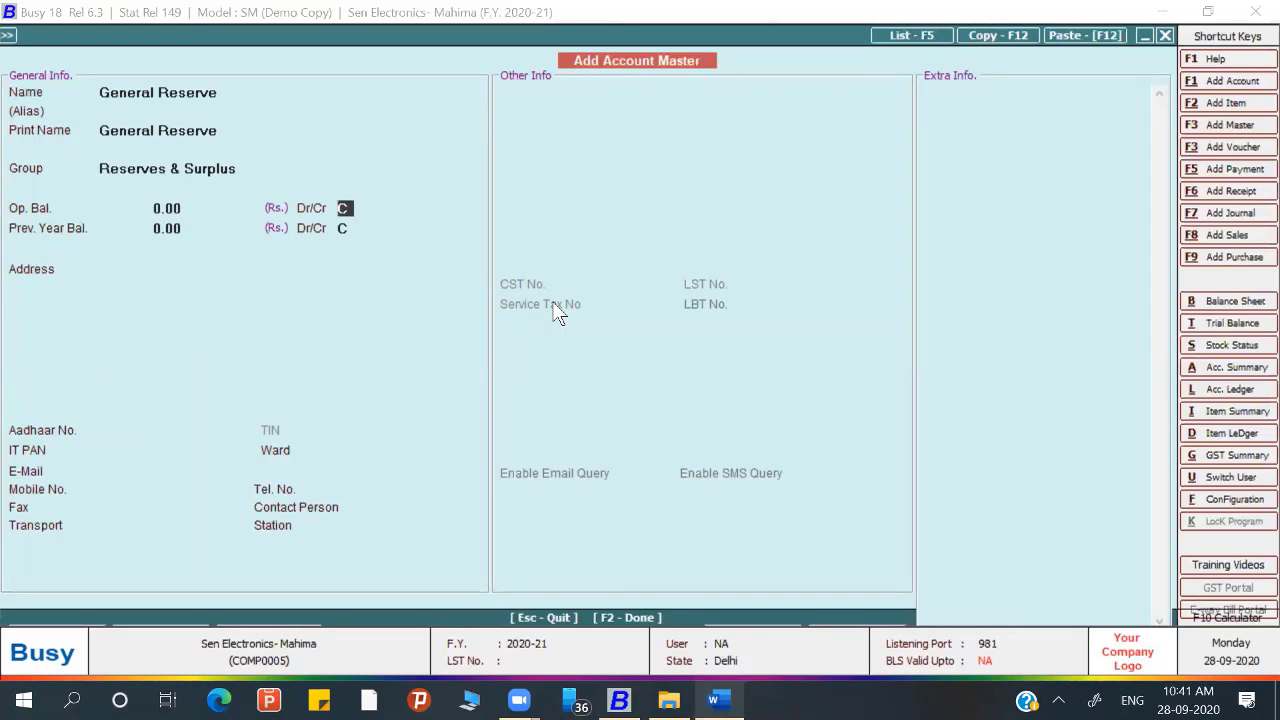
pyautogui.hotkey('alt', 'Tab')
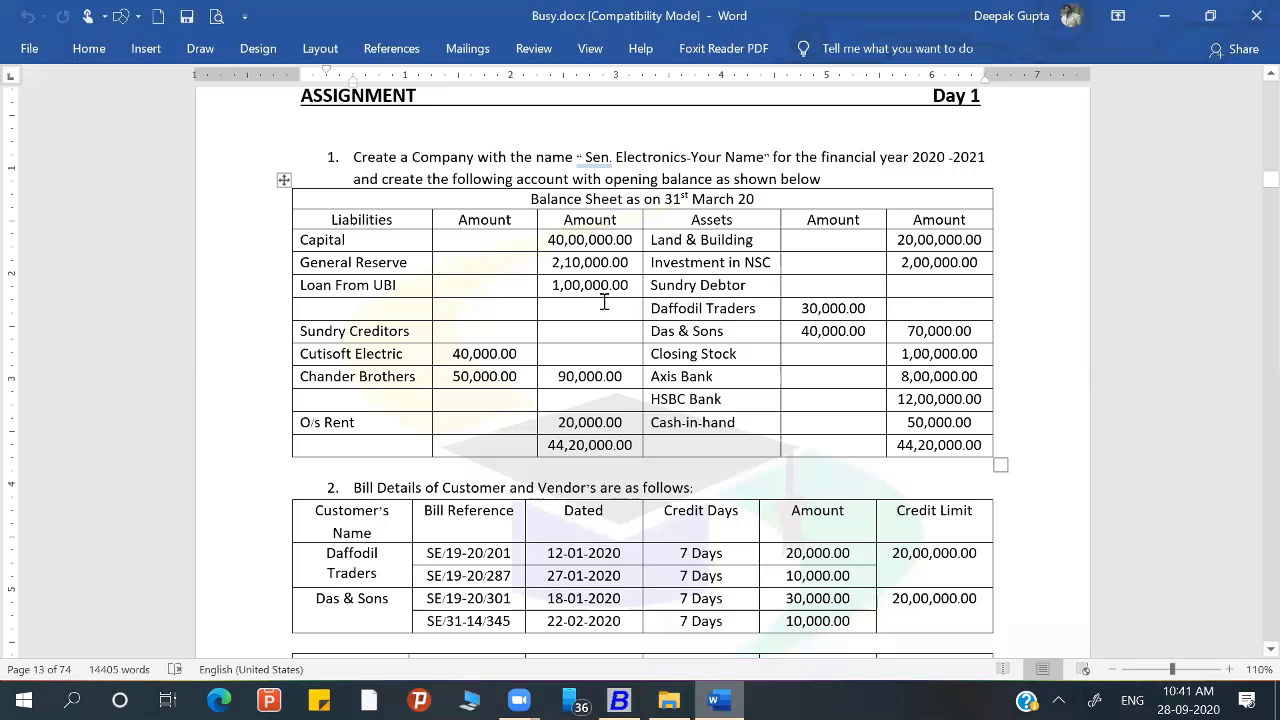
pyautogui.hotkey('alt', 'Tab')
pyautogui.write('2,10,0')
pyautogui.write('0000')
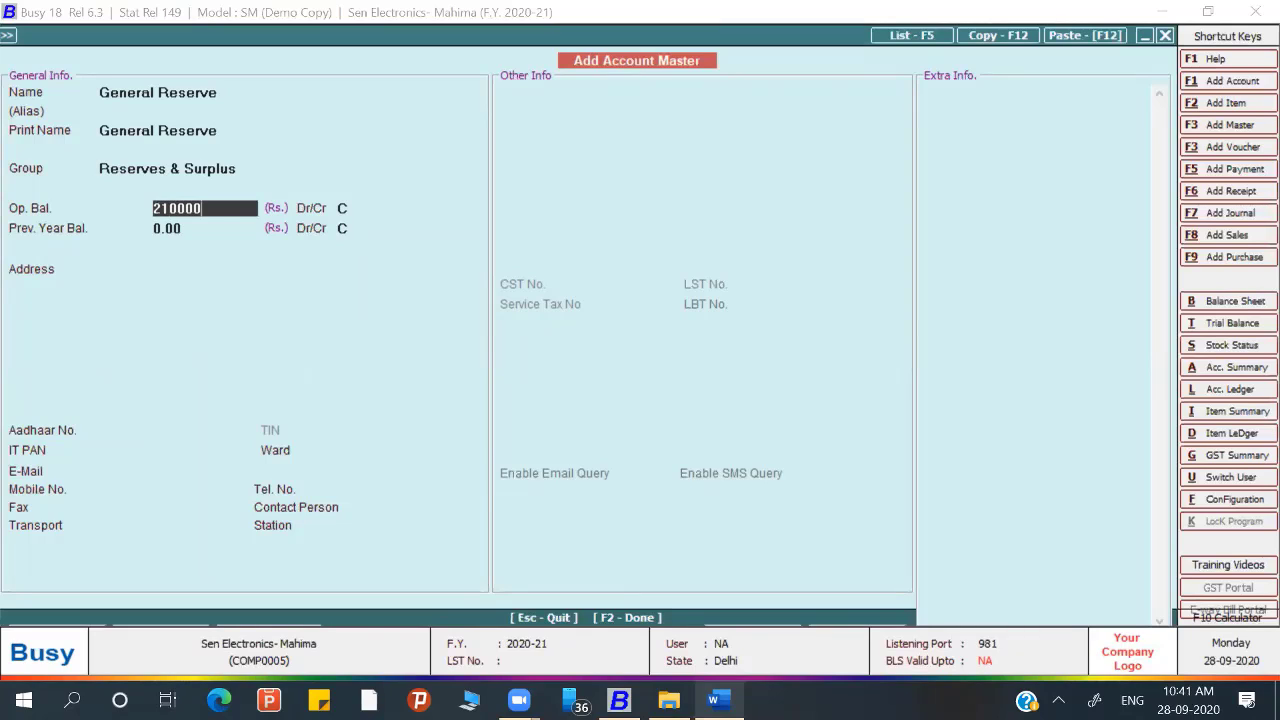
pyautogui.press('Return')
pyautogui.press('Return')
pyautogui.press('Return')
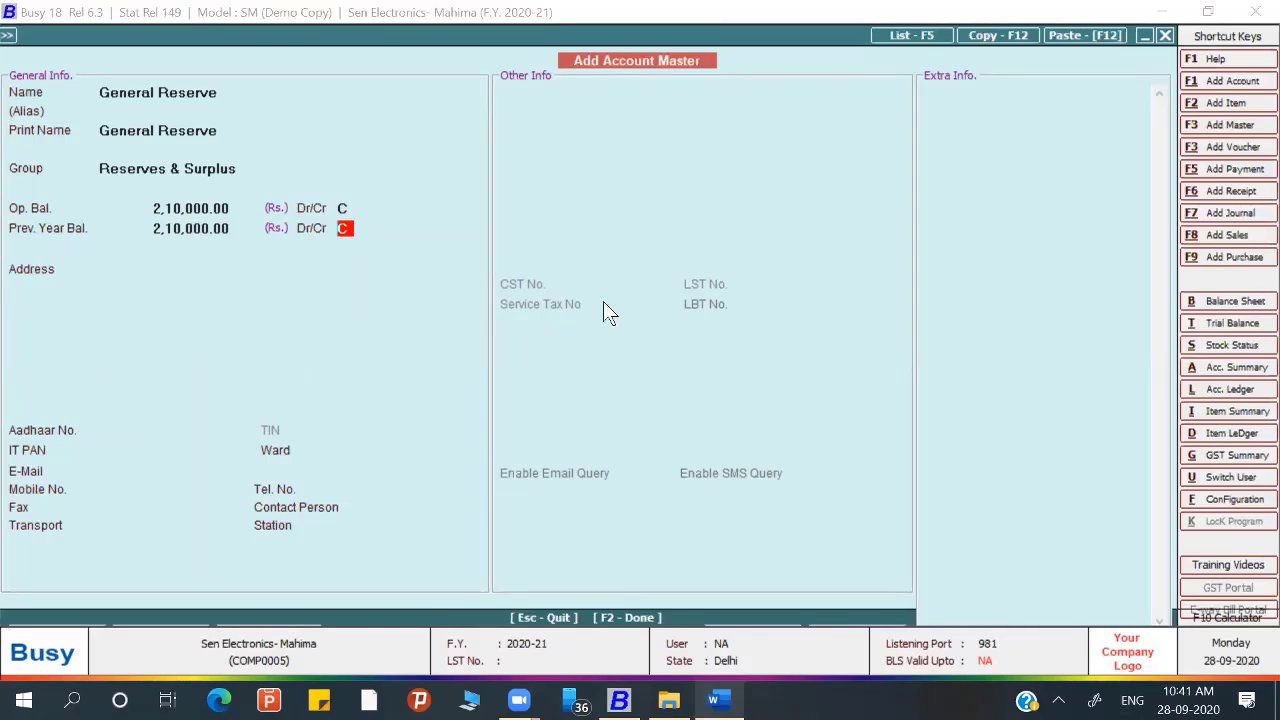
pyautogui.press('F2')
pyautogui.press('Return')
pyautogui.hotkey('alt', 'Tab')
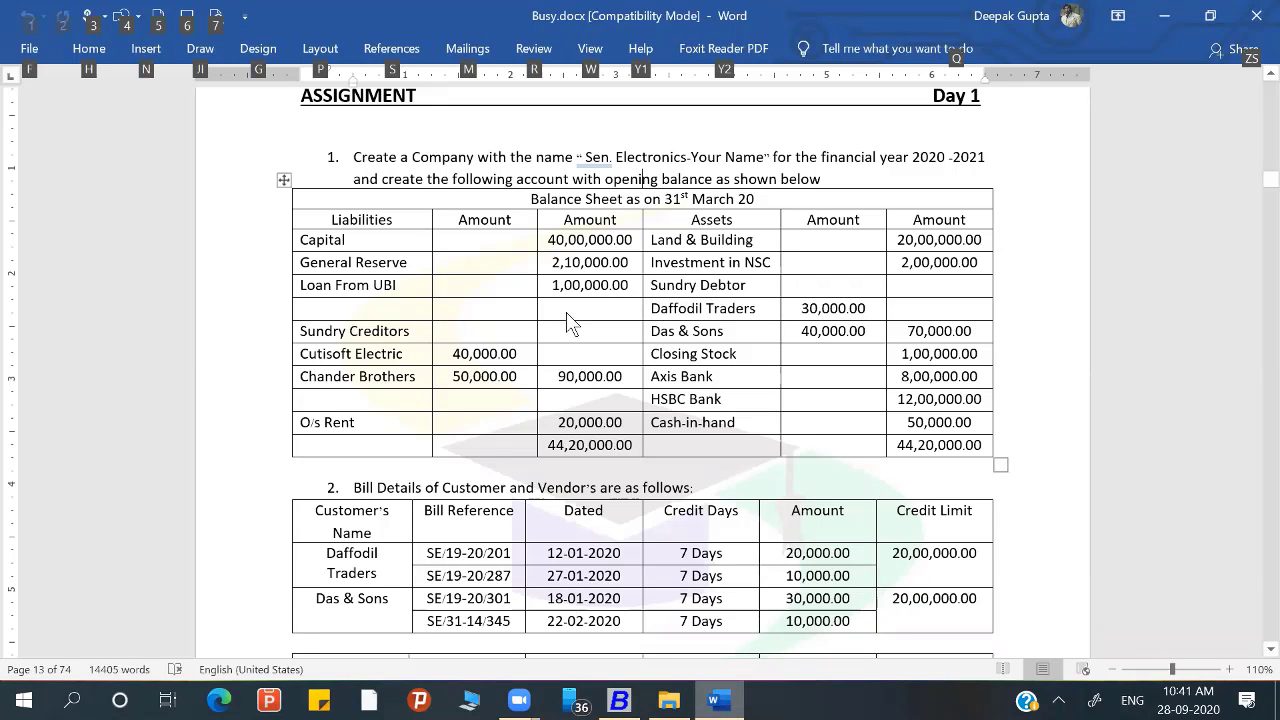
# Step: Name the new account Loan from UBI and place it in the Secured Loans group
pyautogui.hotkey('alt', 'Tab')
pyautogui.write('Loan fro')
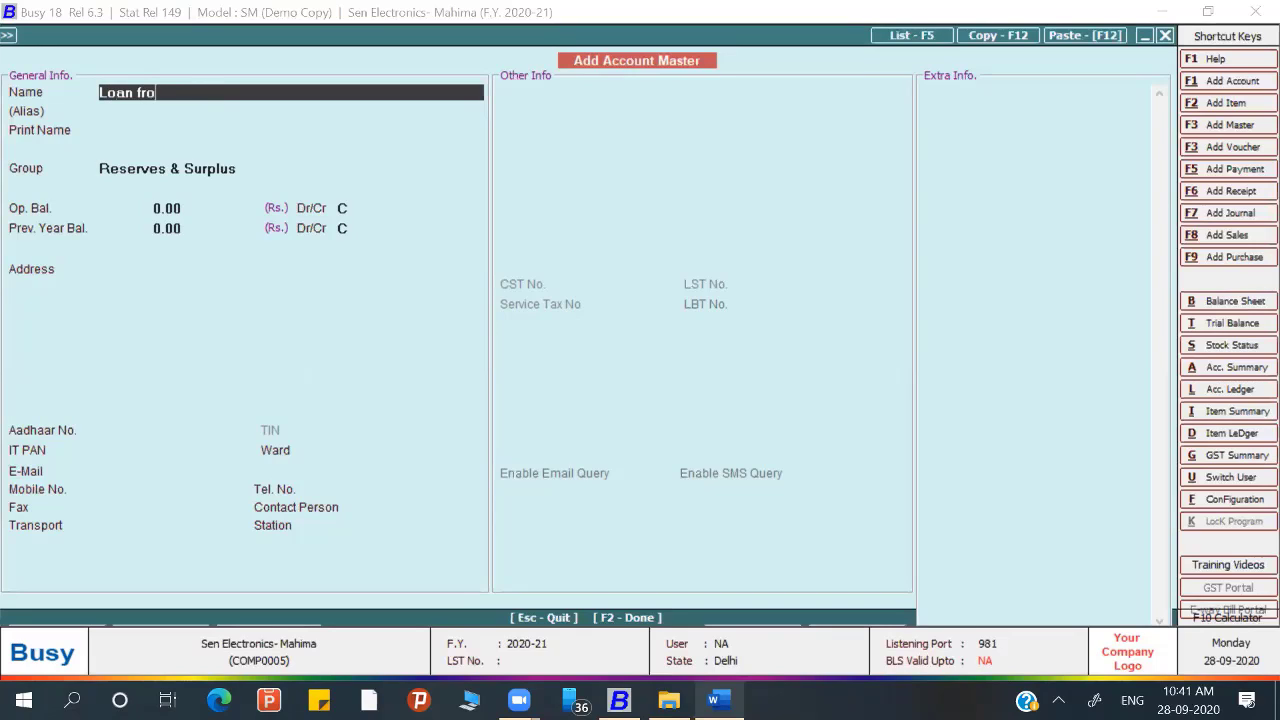
pyautogui.write('m UBI')
pyautogui.press('Return')
pyautogui.press('Return')
pyautogui.press('Return')
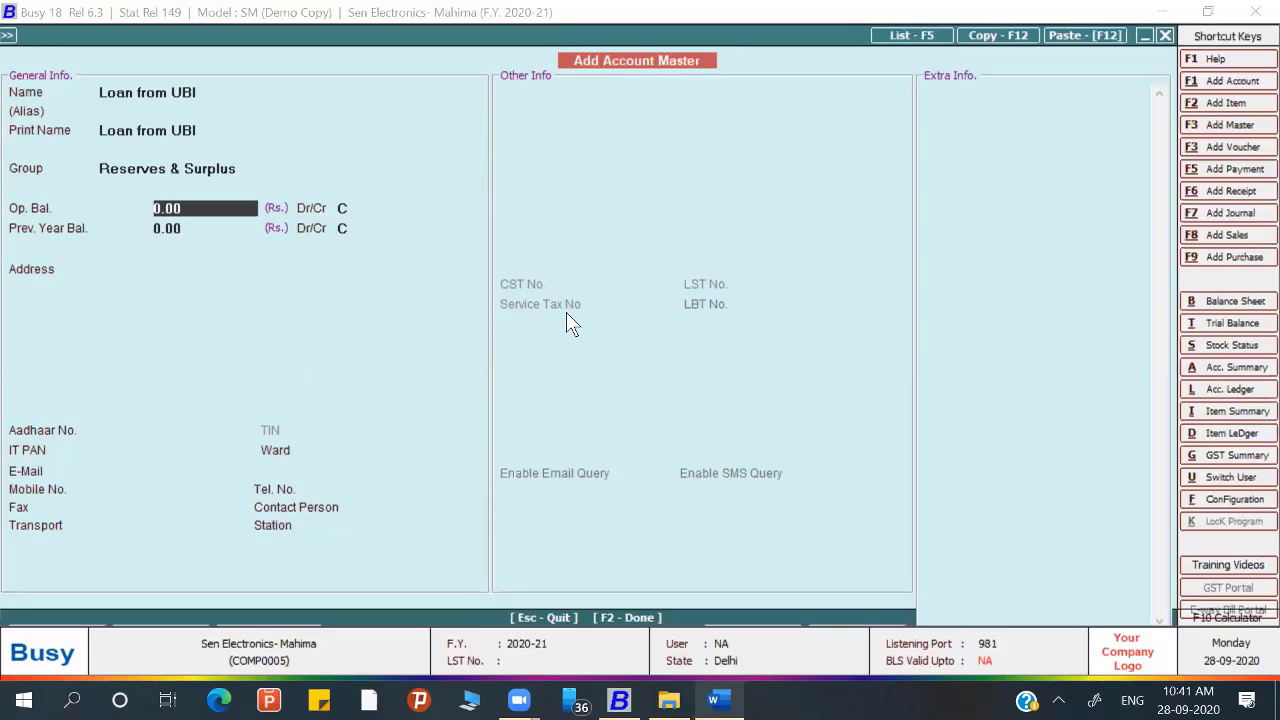
pyautogui.press('Up')
pyautogui.hotkey('alt', 'Tab')
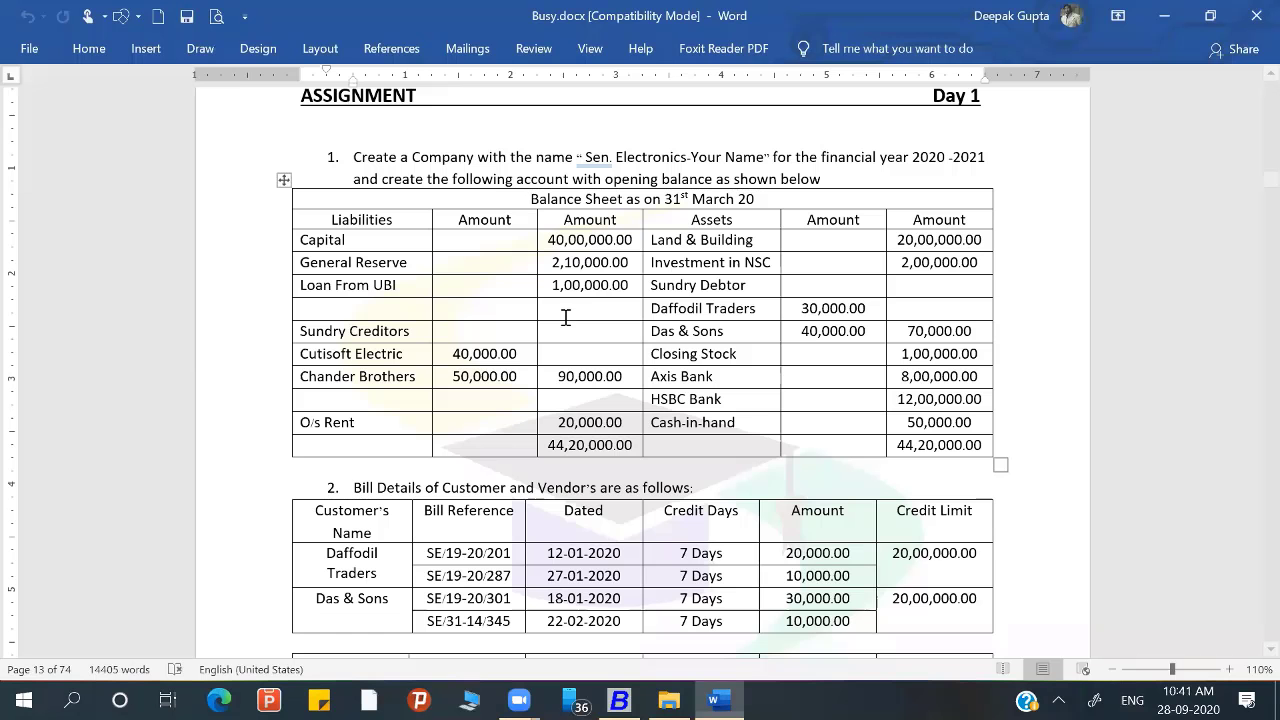
pyautogui.hotkey('alt', 'Tab')
pyautogui.write('se')
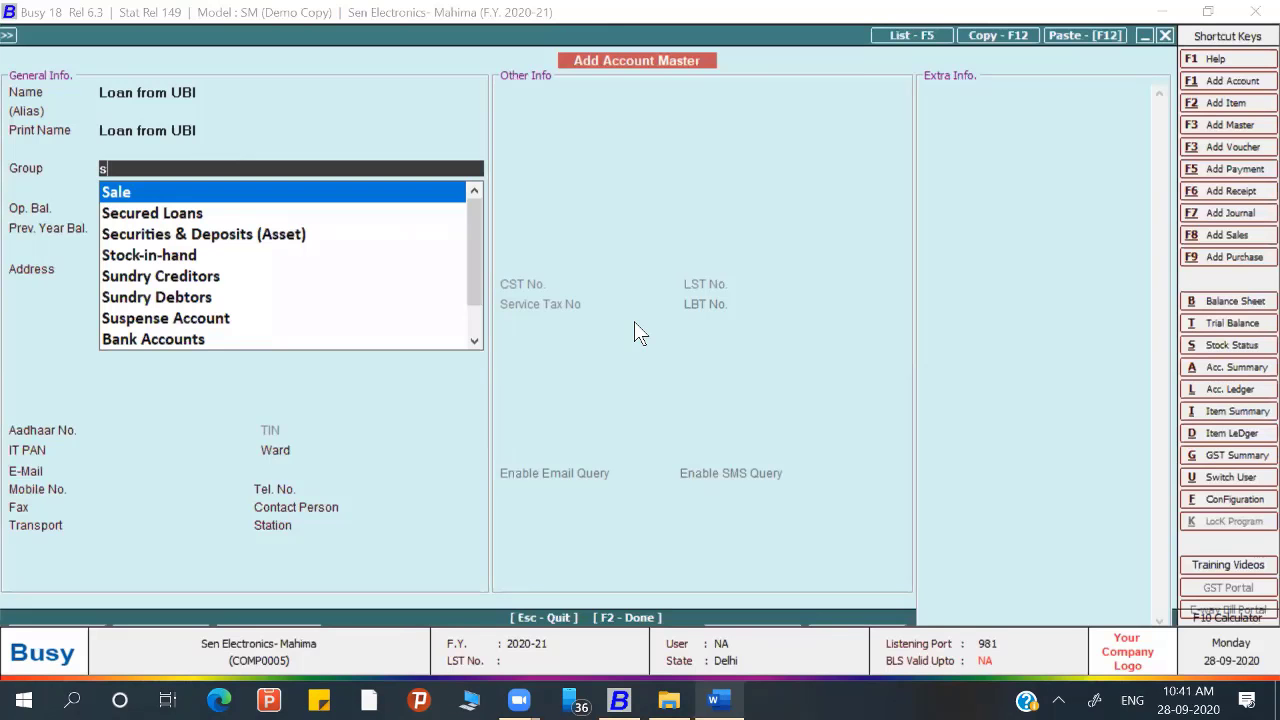
pyautogui.press('Return')
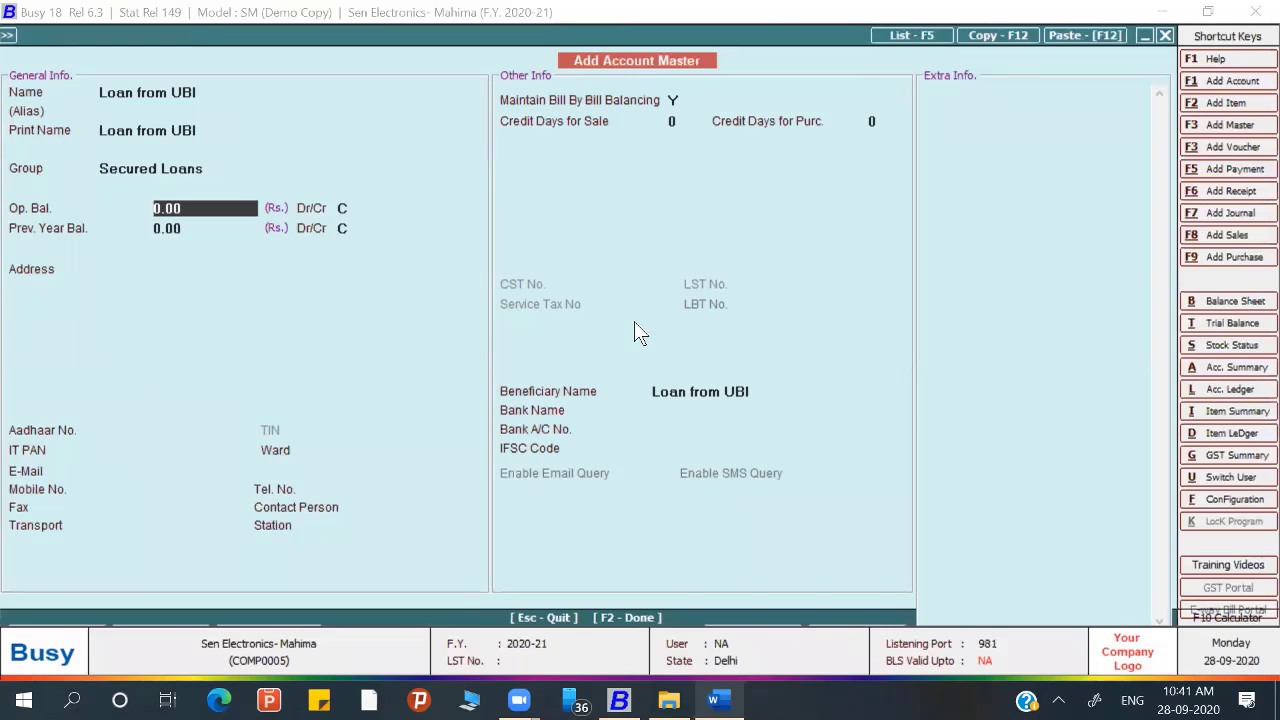
# Step: Give Loan from UBI a 1,00,000 Cr opening balance without bill details and save it
pyautogui.hotkey('alt', 'Tab')
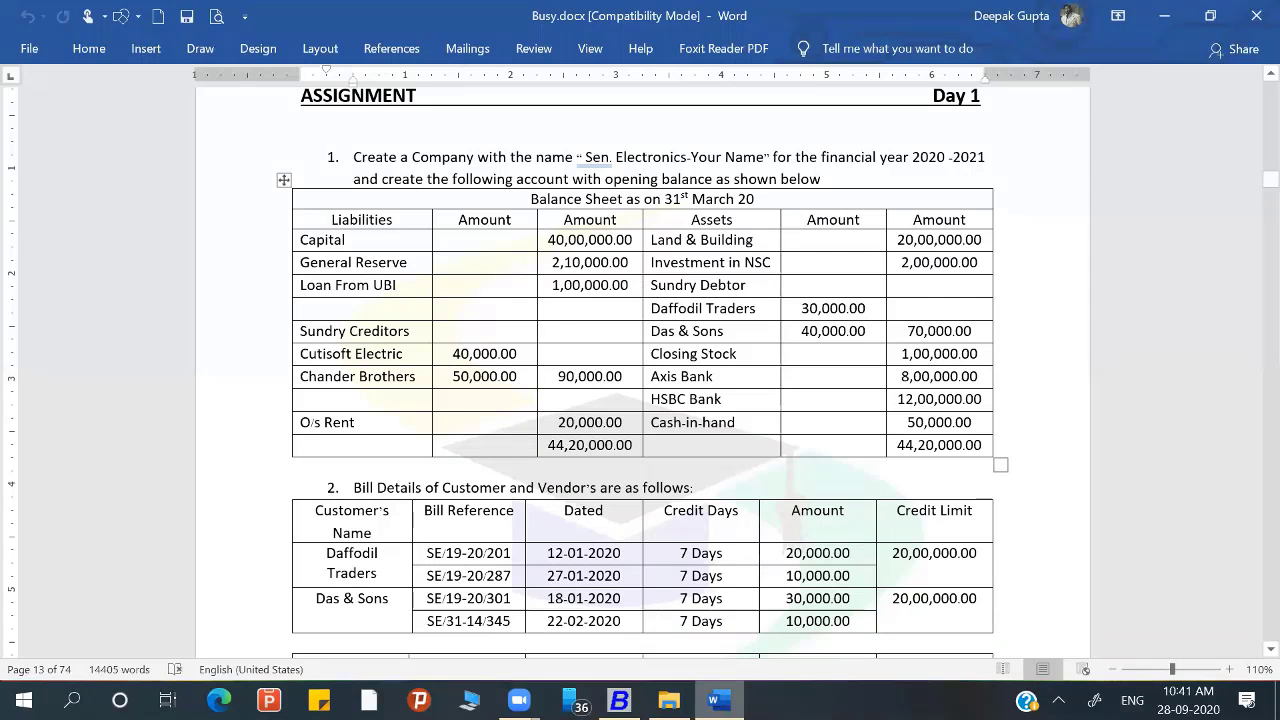
pyautogui.hotkey('alt', 'Tab')
pyautogui.write('100000')
pyautogui.press('Return')
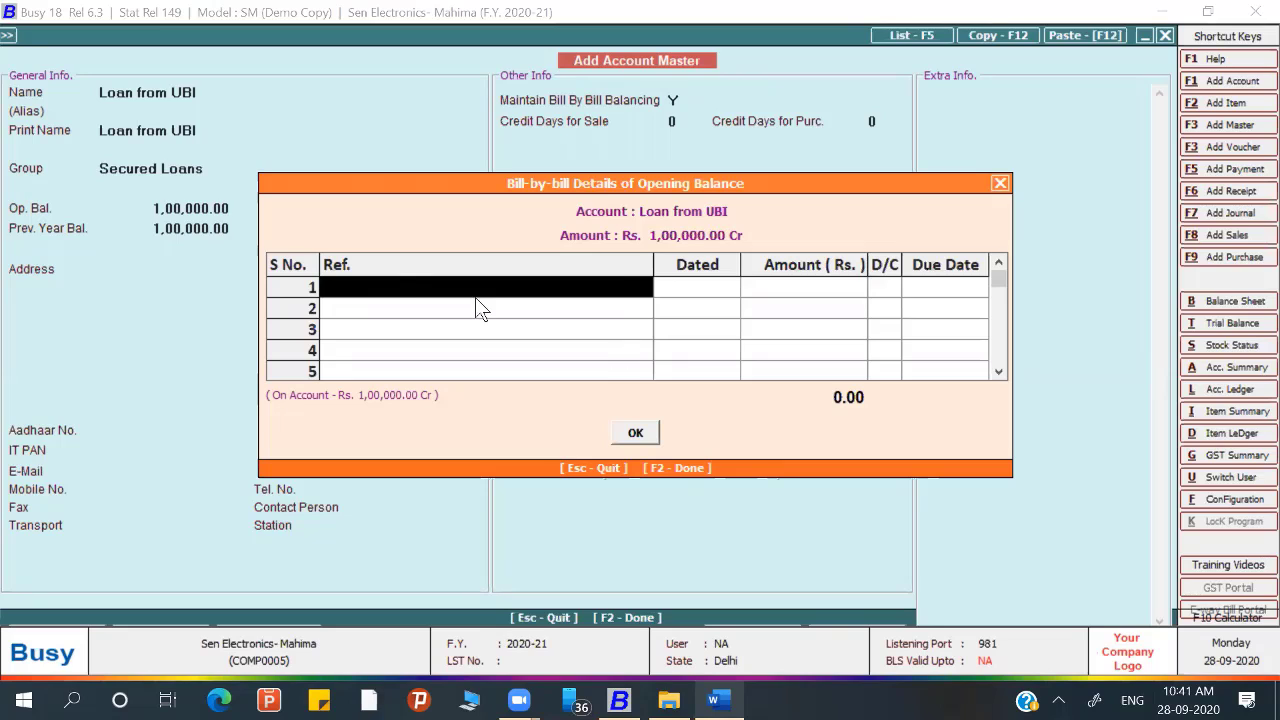
pyautogui.click(638, 436)
pyautogui.press('F2')
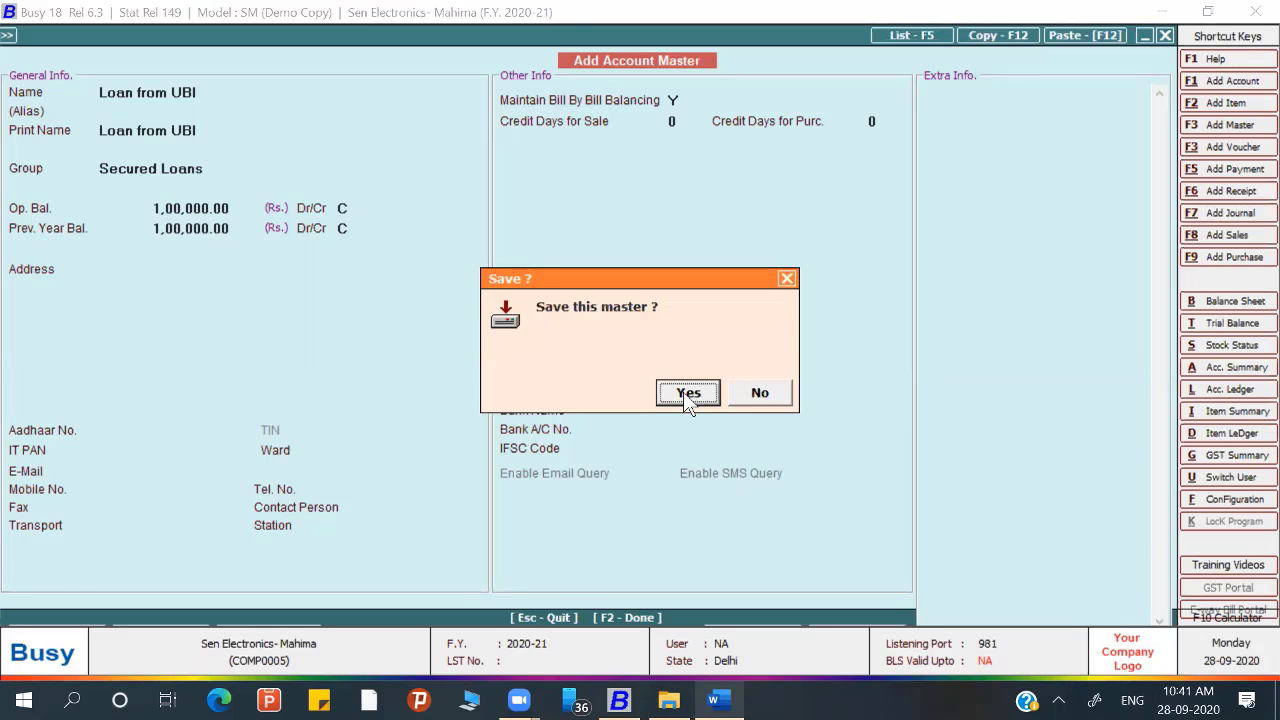
pyautogui.click(683, 391)
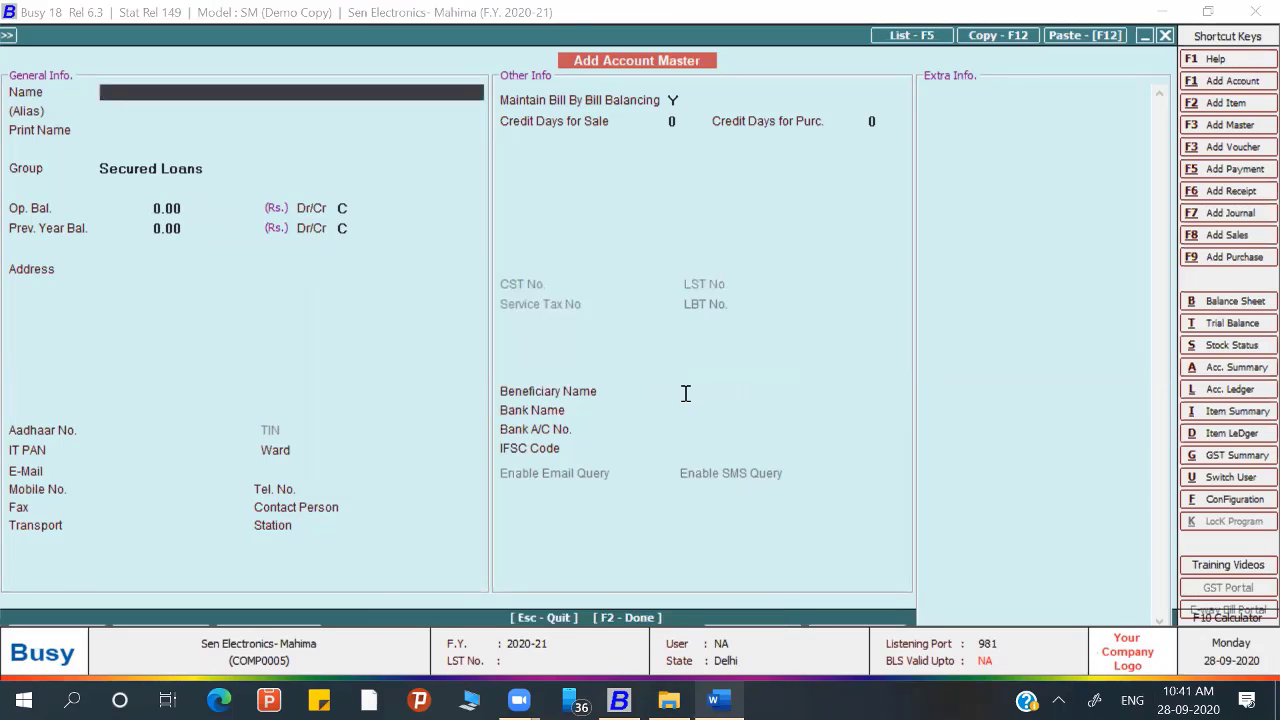
# Step: Copy the creditor name Cutisoft Electric from the assignment and place it under Sundry Creditors
pyautogui.hotkey('alt', 'Tab')
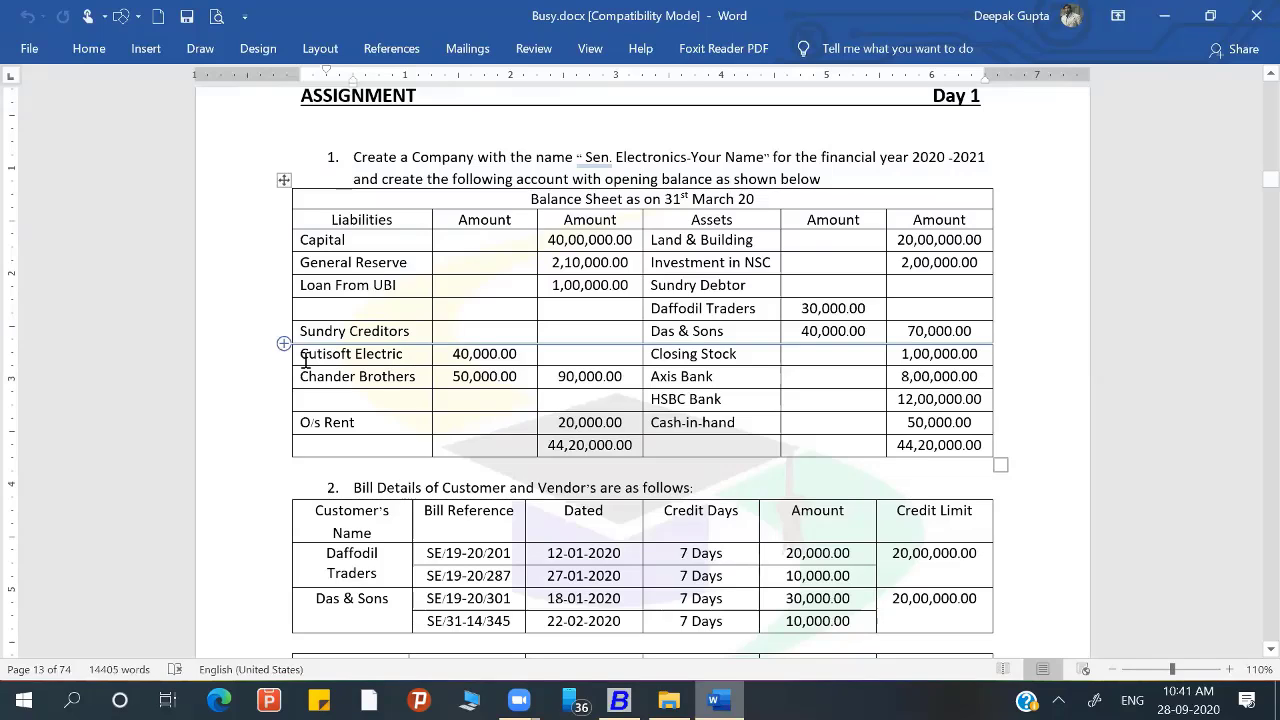
pyautogui.moveTo(301, 354); pyautogui.dragTo(406, 355)
pyautogui.hotkey('ctrl', 'c')
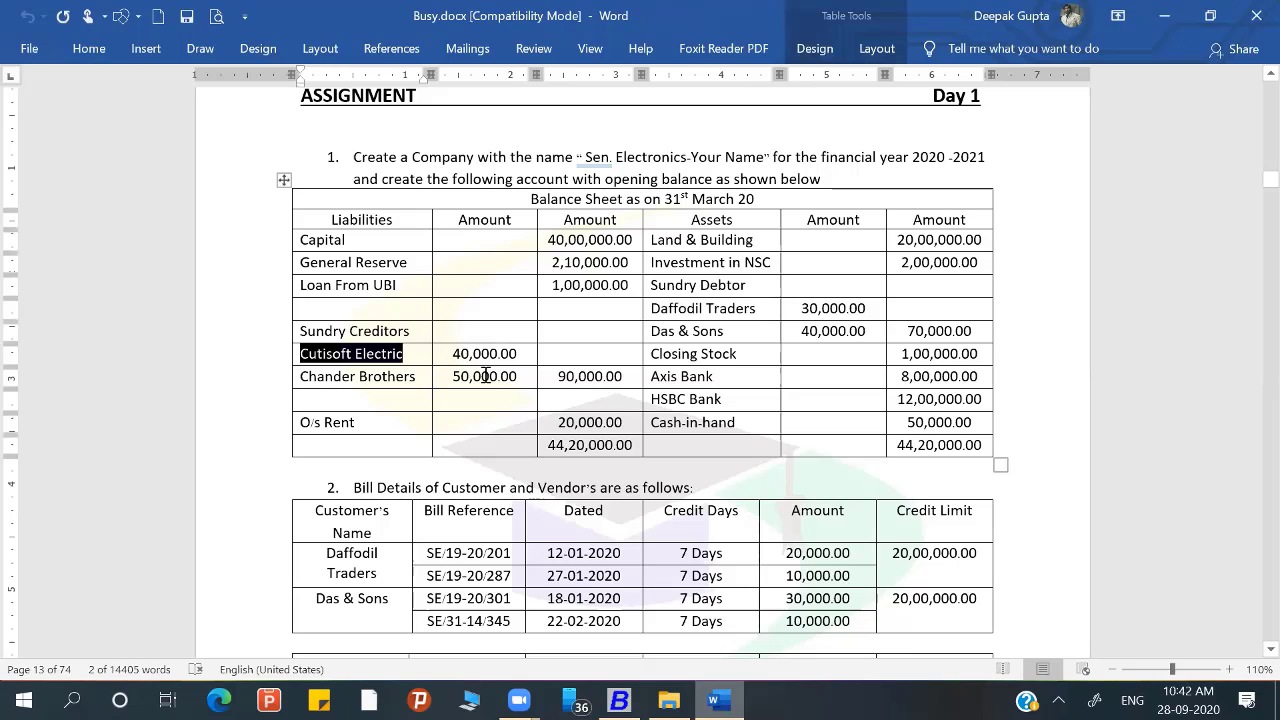
pyautogui.hotkey('alt', 'Tab')
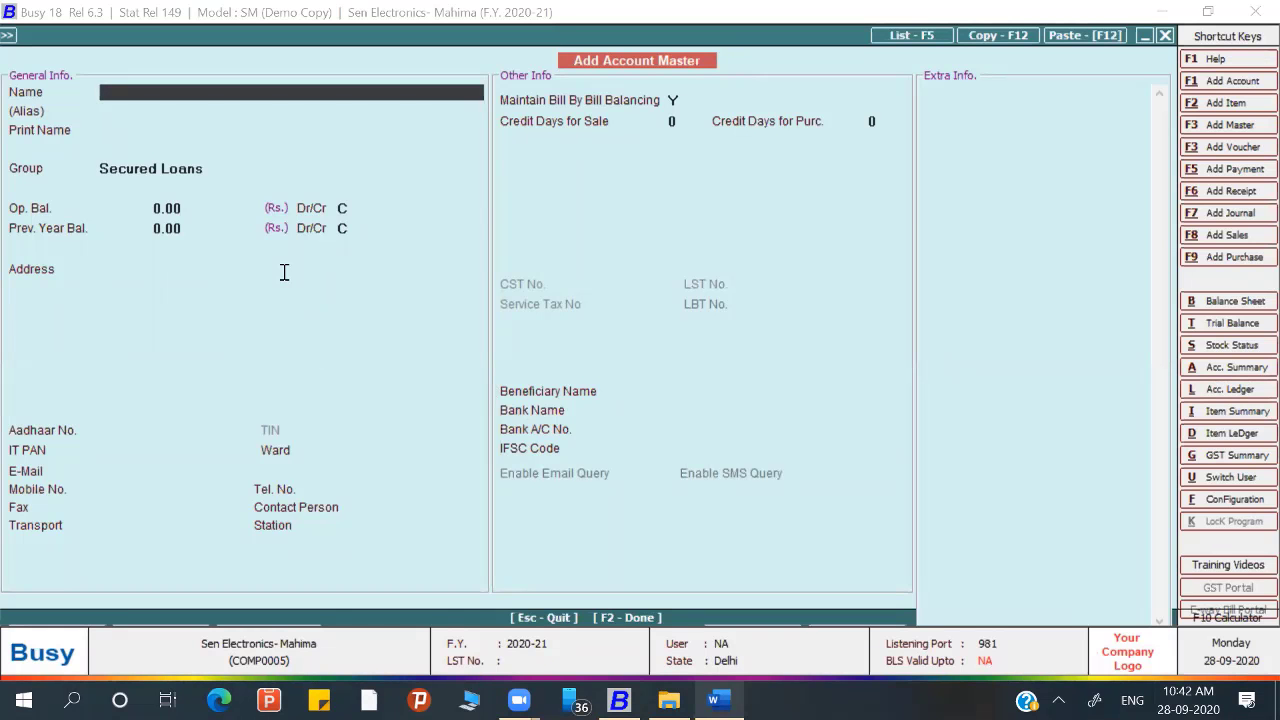
pyautogui.hotkey('ctrl', 'v')
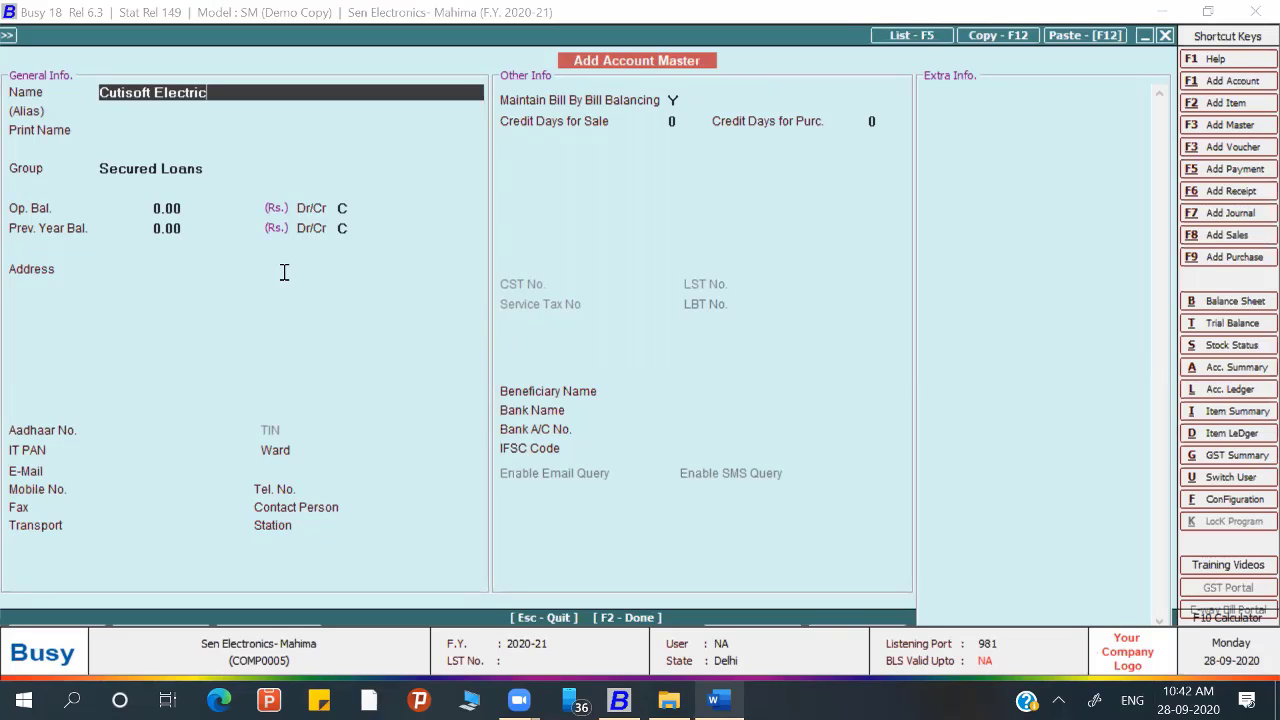
pyautogui.press('Return')
pyautogui.press('Return')
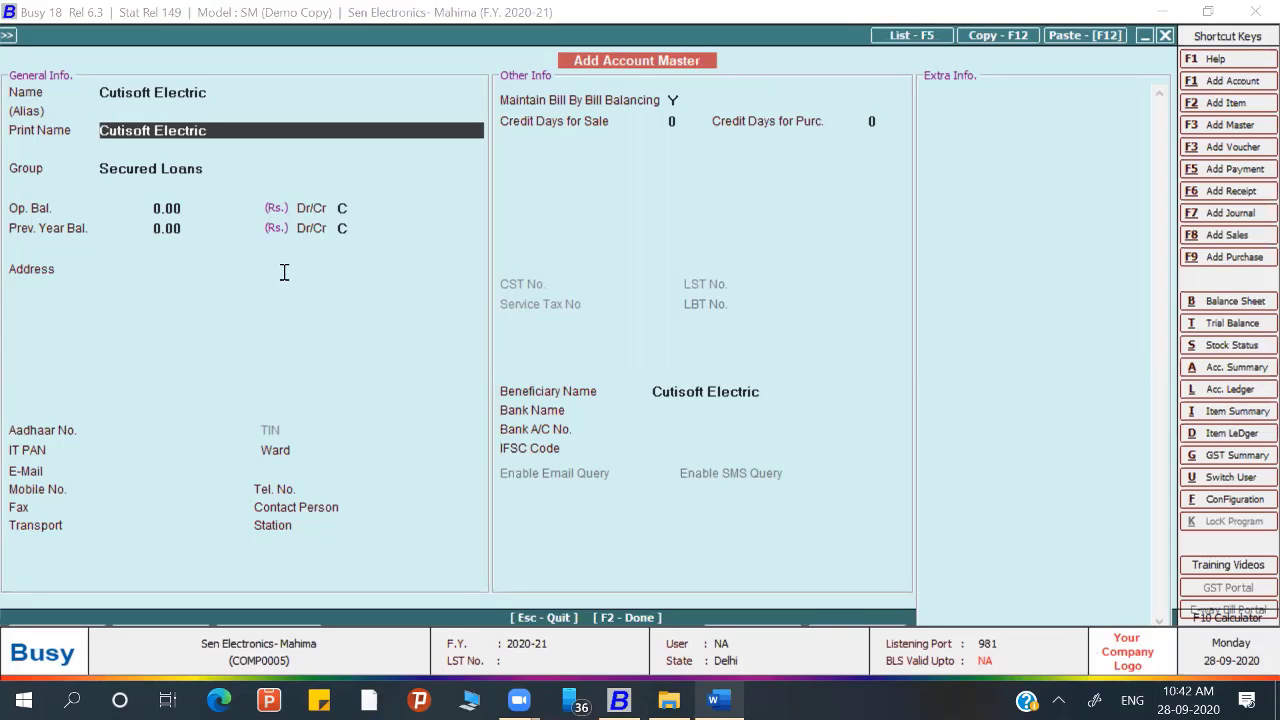
pyautogui.press('Return')
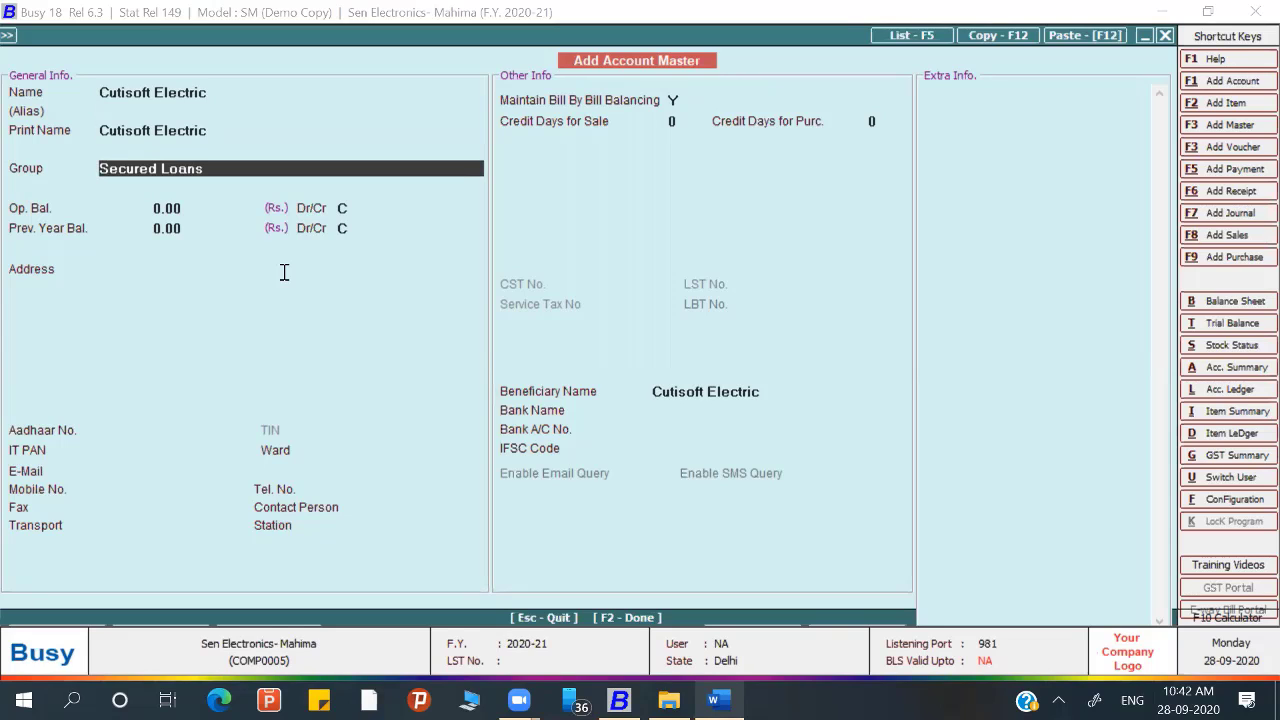
pyautogui.write('s')
pyautogui.press('Down')
pyautogui.press('Down')
pyautogui.press('Down')
pyautogui.press('Down')
pyautogui.press('Return')
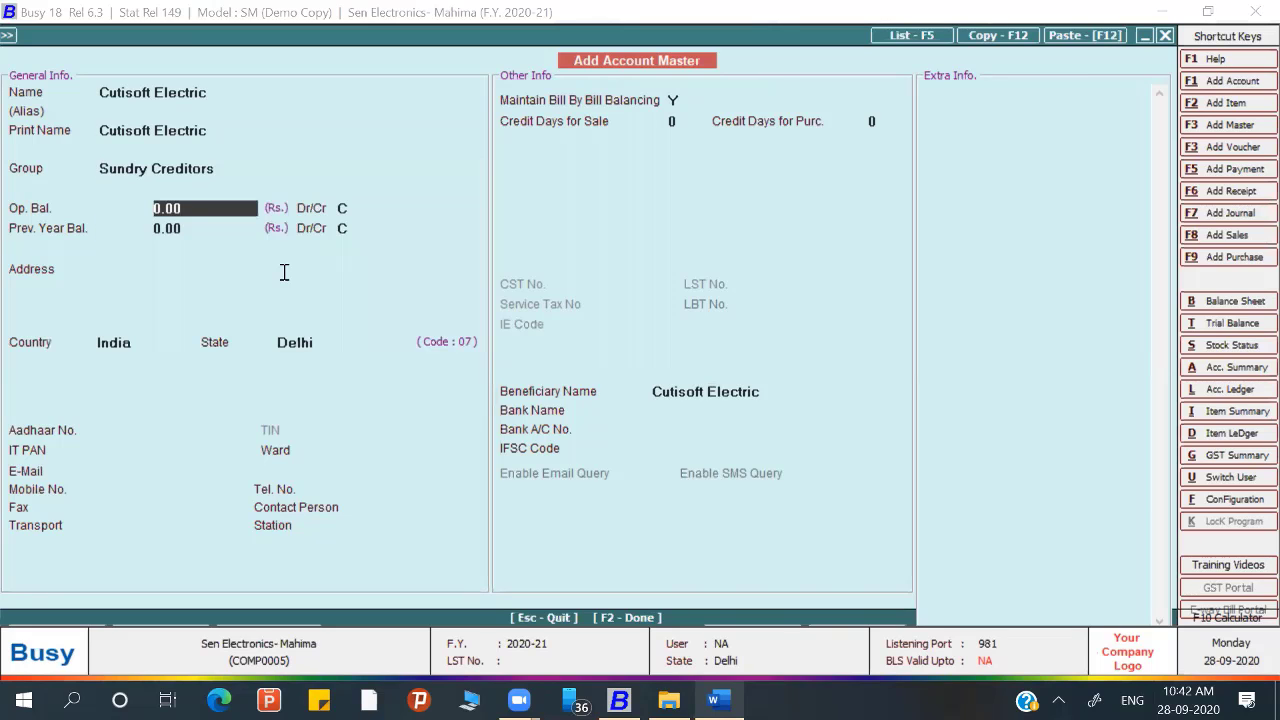
# Step: Enter a 40,000 Cr opening balance, skip address and contact fields, and keep bill-by-bill balancing on
pyautogui.hotkey('alt', 'Tab')
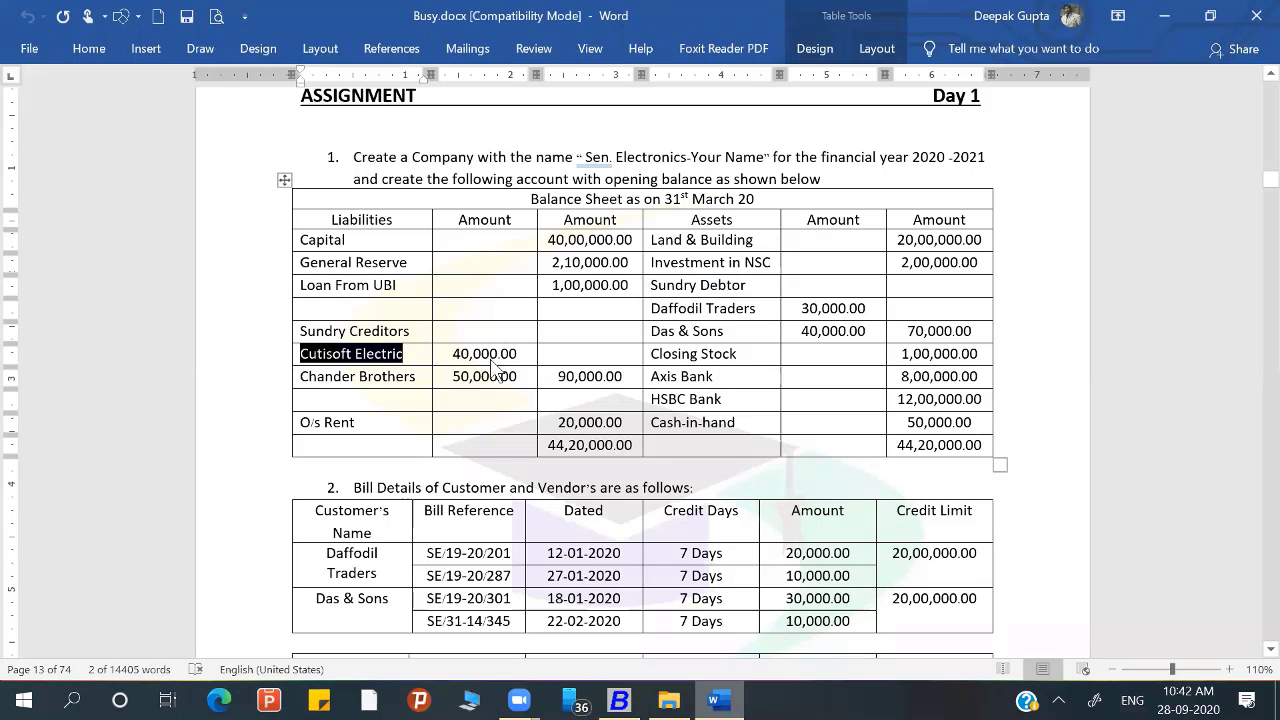
pyautogui.hotkey('alt', 'Tab')
pyautogui.write('40000')
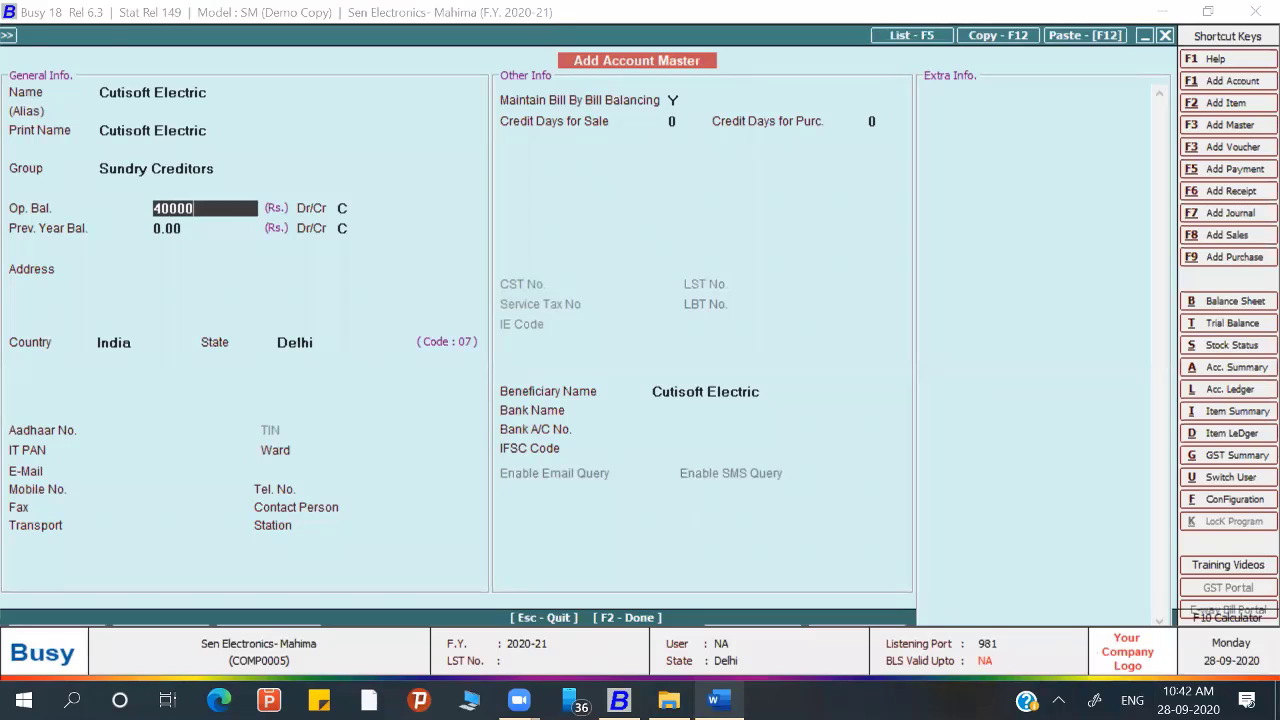
pyautogui.press('Return')
pyautogui.press('Return')
pyautogui.press('Return')
pyautogui.press('Return')
pyautogui.press('Return')
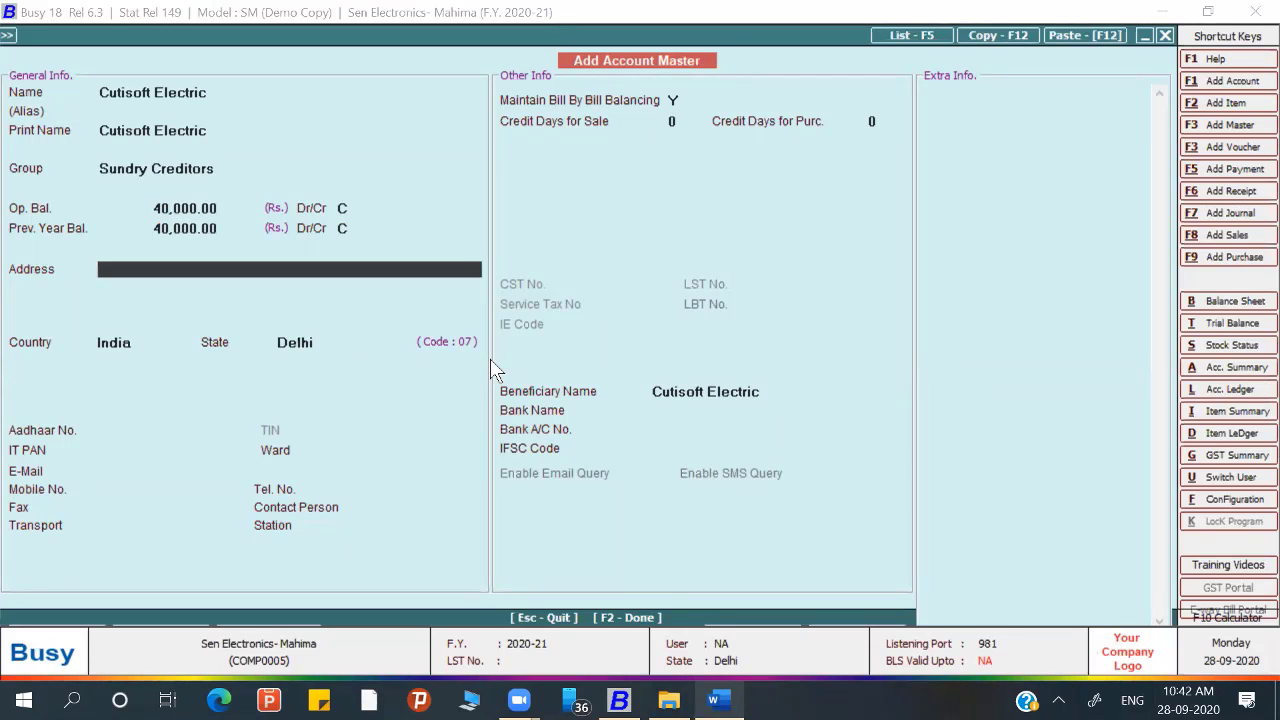
pyautogui.press('Return')
pyautogui.press('Return')
pyautogui.press('Return')
pyautogui.press('Return')
pyautogui.press('Return')
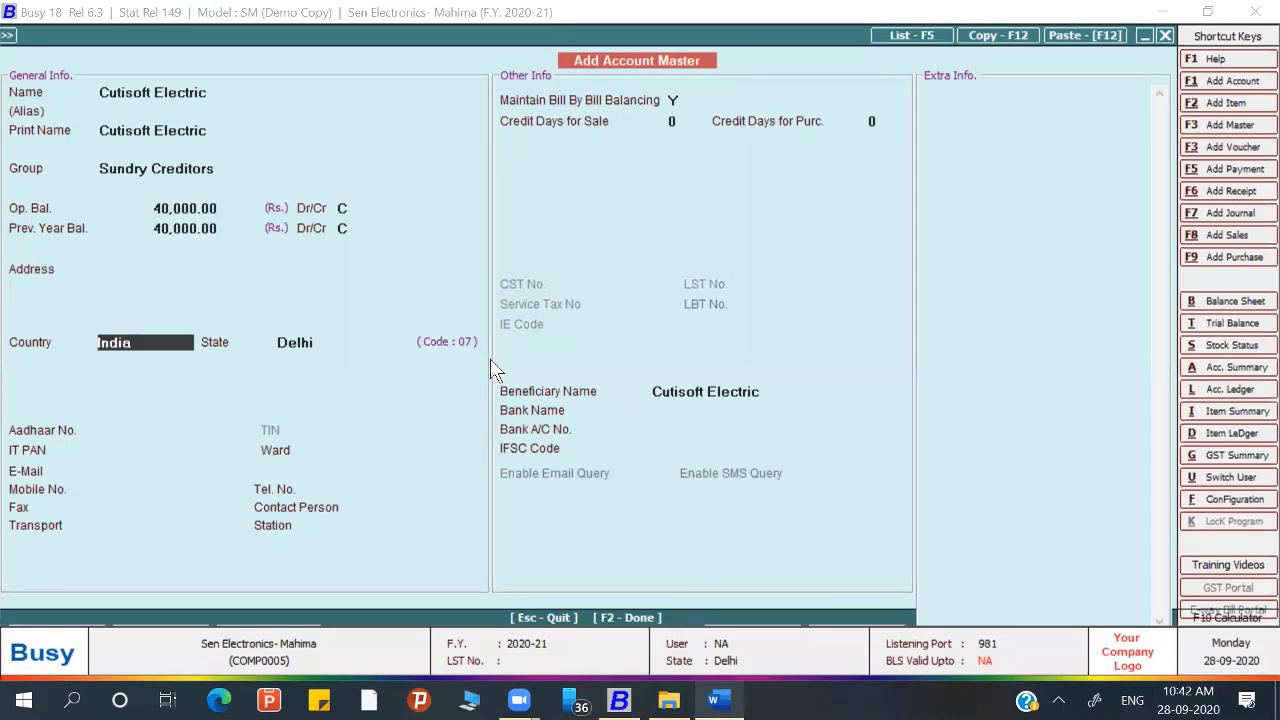
pyautogui.press('Return')
pyautogui.press('Return')
pyautogui.press('Return')
pyautogui.press('Return')
pyautogui.press('Return')
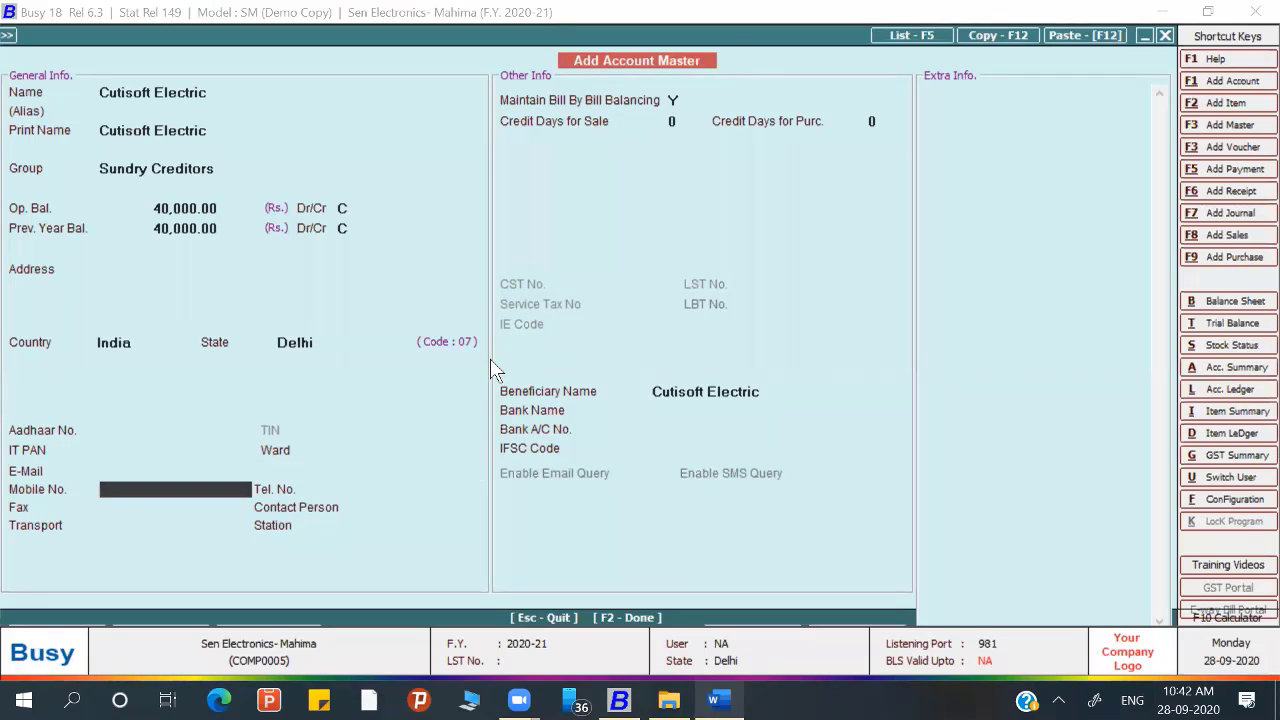
pyautogui.press('Return')
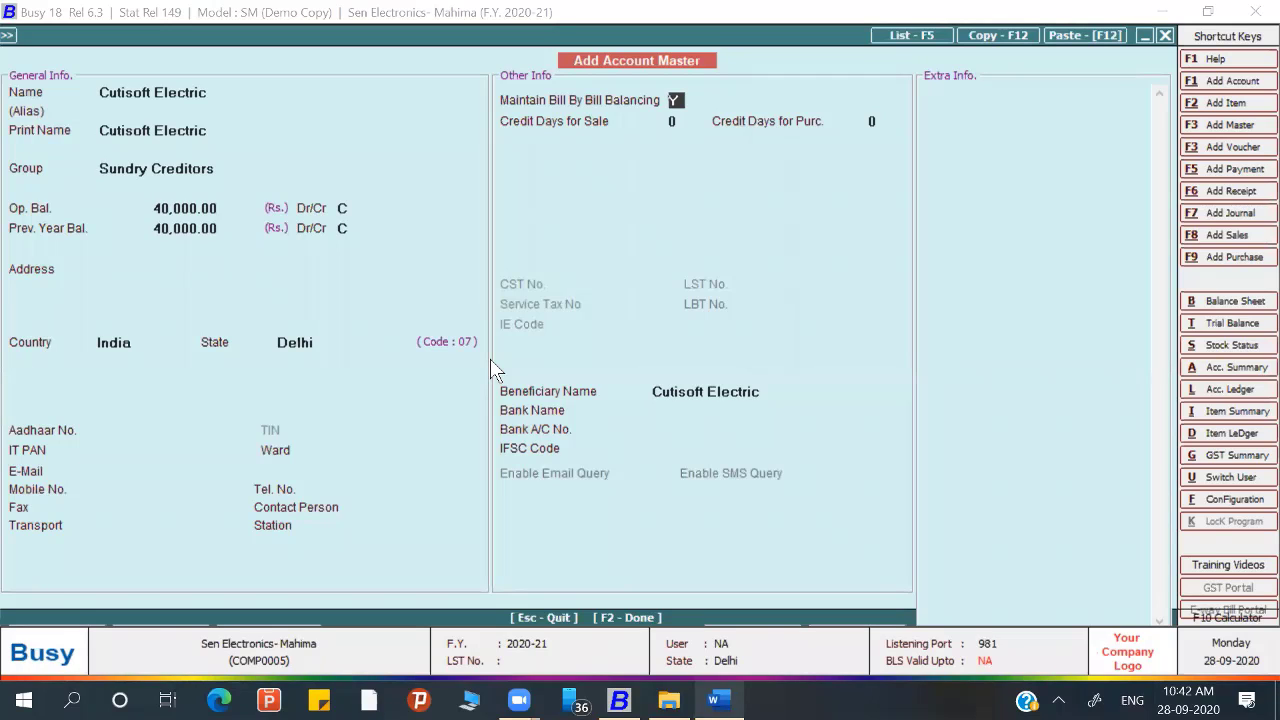
pyautogui.press('Return')
# Step: Leave Cutisoft Electric's credit days at 0, skip the bank fields, and bring up the bill breakdown
pyautogui.hotkey('alt', 'Tab')
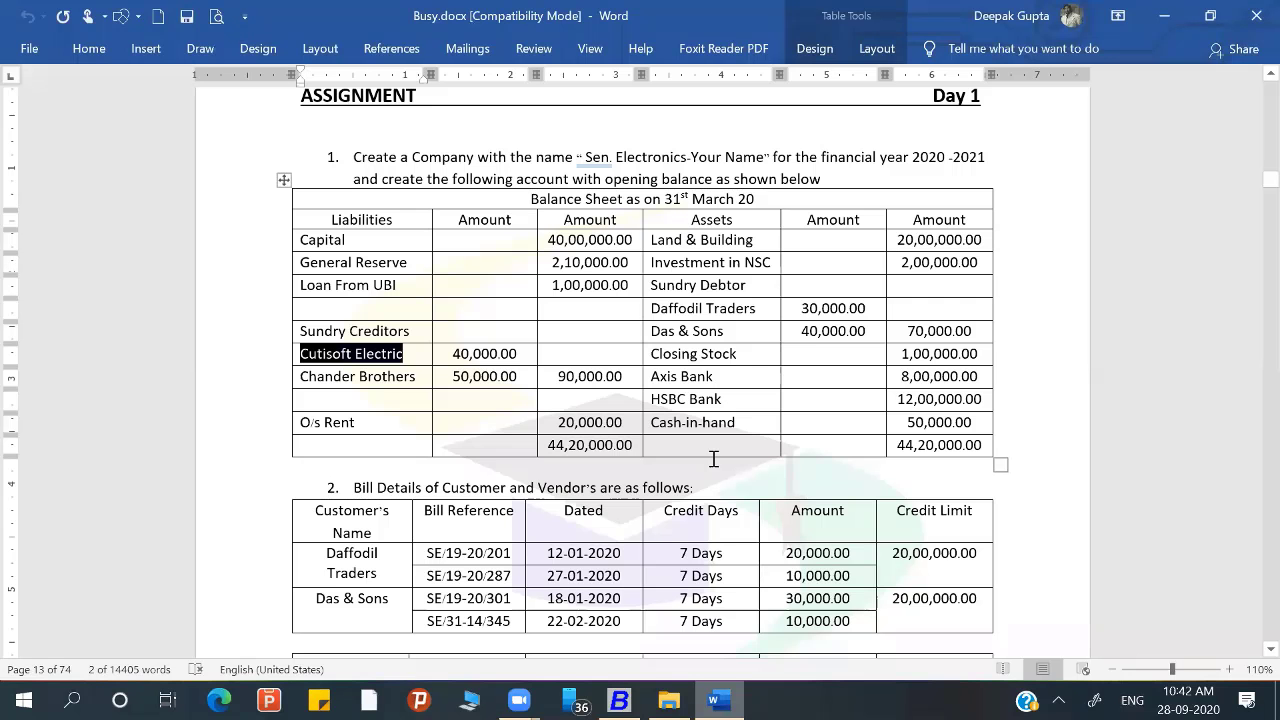
pyautogui.scroll(-2, 668, 532)
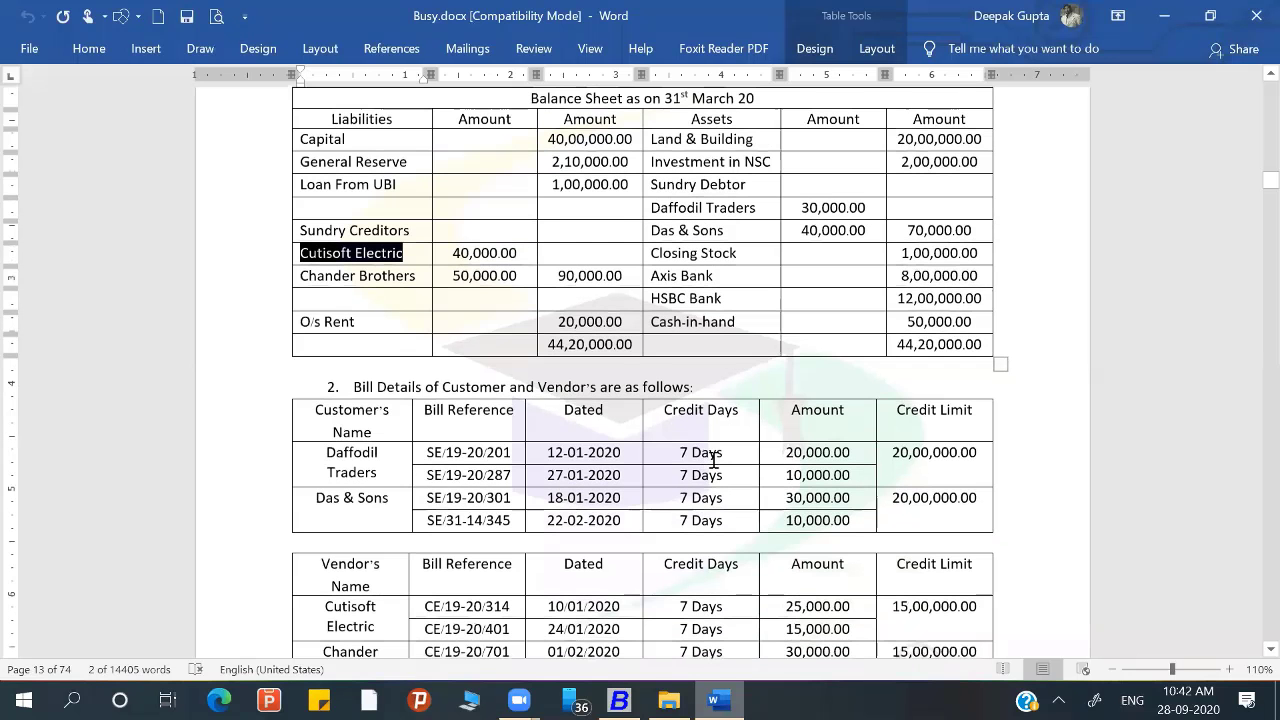
pyautogui.scroll(3, 711, 457)
pyautogui.hotkey('alt', 'Tab')
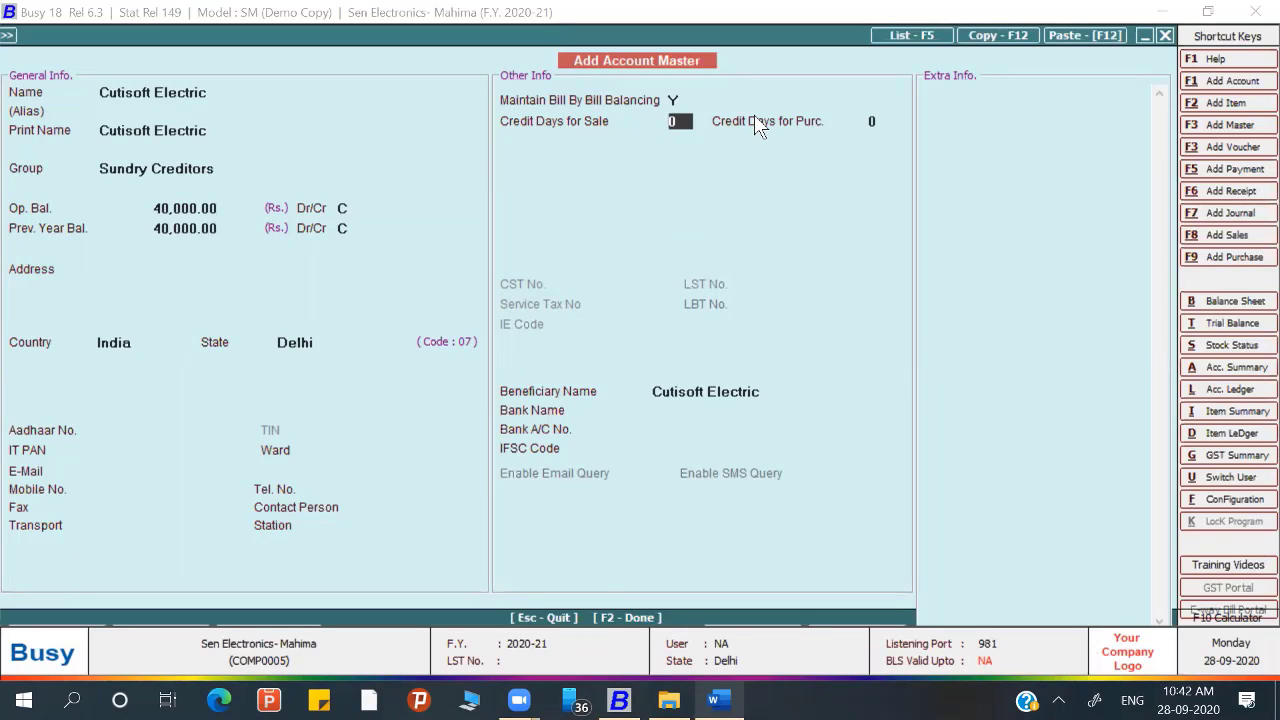
pyautogui.press('Return')
pyautogui.press('Return')
pyautogui.press('Return')
pyautogui.press('Return')
pyautogui.press('Return')
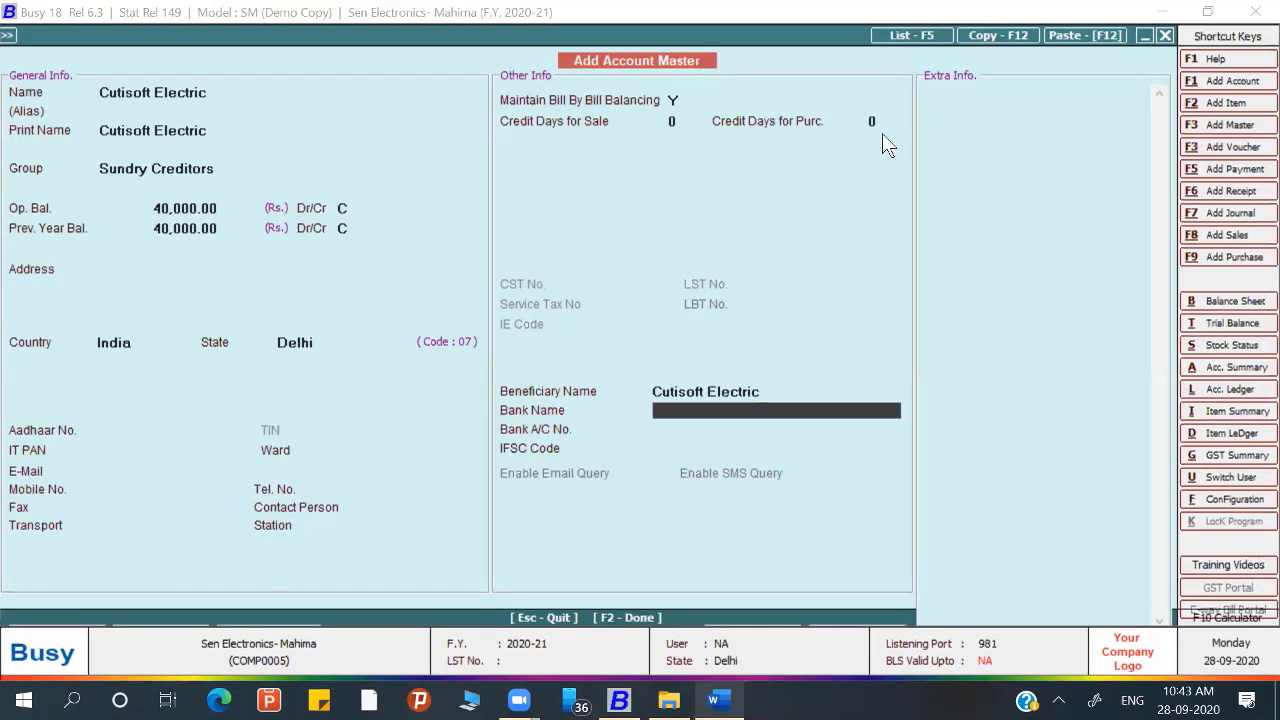
pyautogui.press('Return')
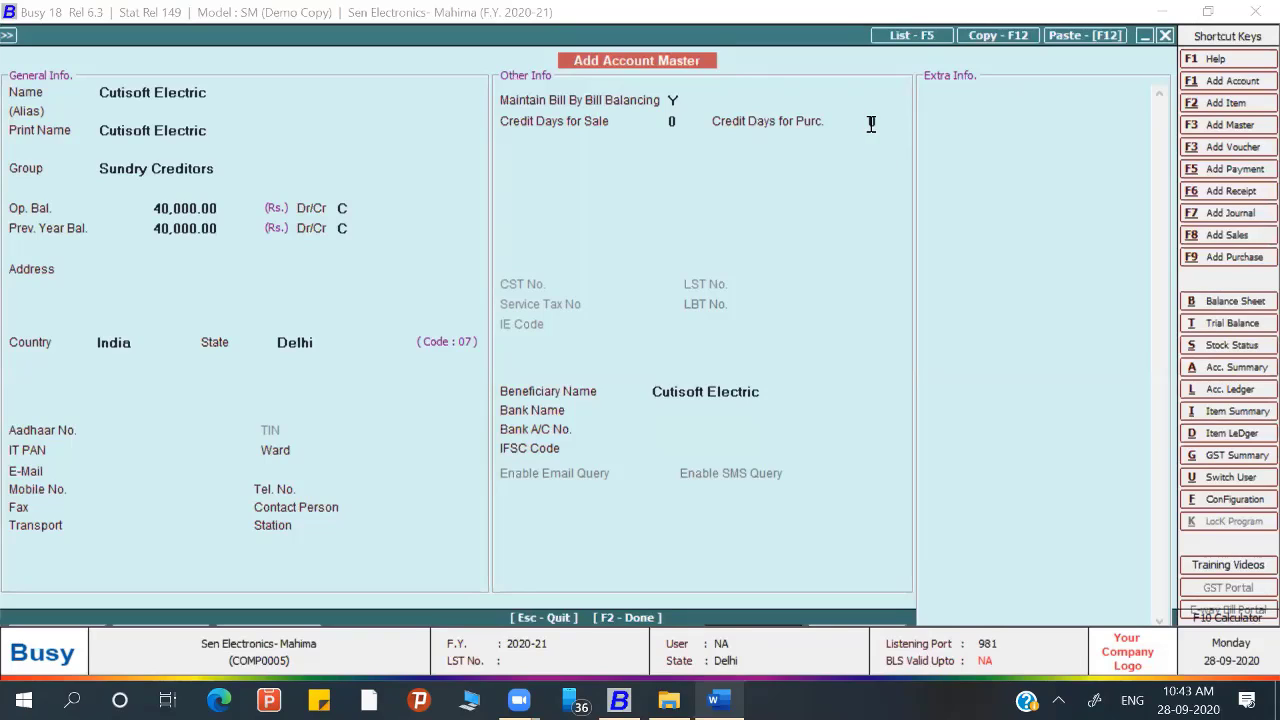
pyautogui.press('Return')
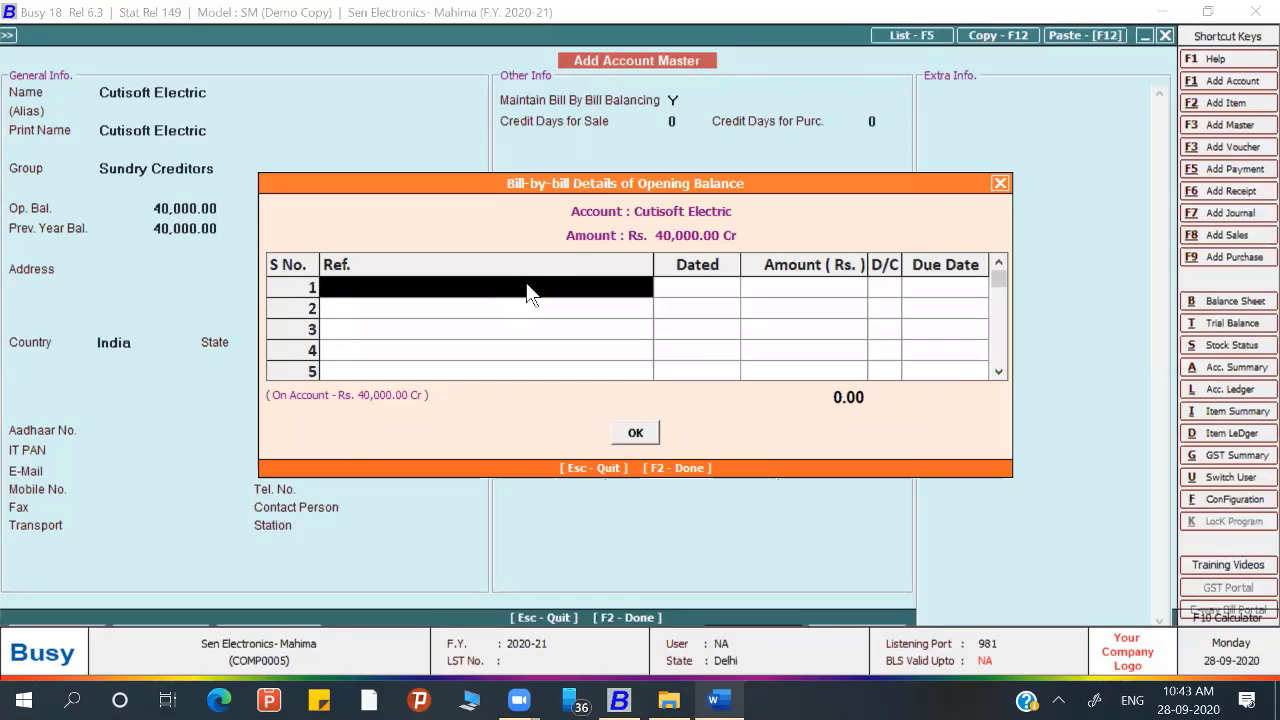
# Step: Copy bill reference CE/19-20/314 from the assignment into the first bill row
pyautogui.hotkey('alt', 'Tab')
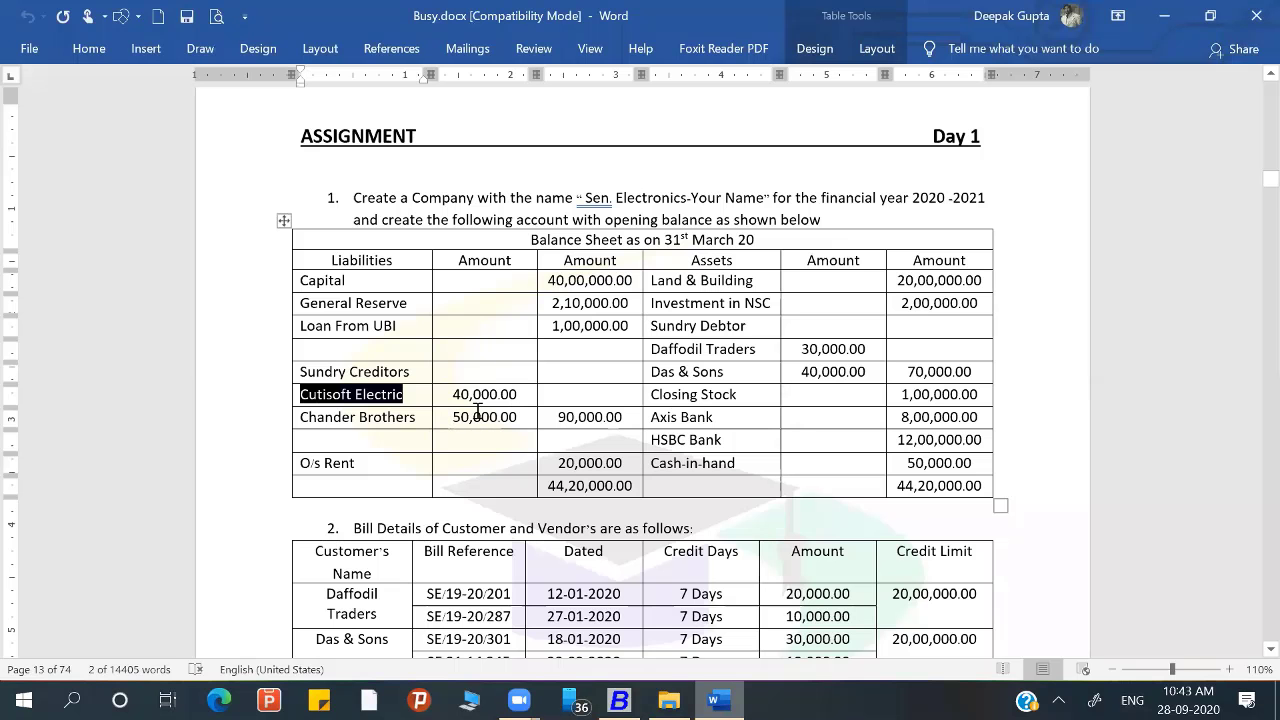
pyautogui.hotkey('alt', 'Tab')
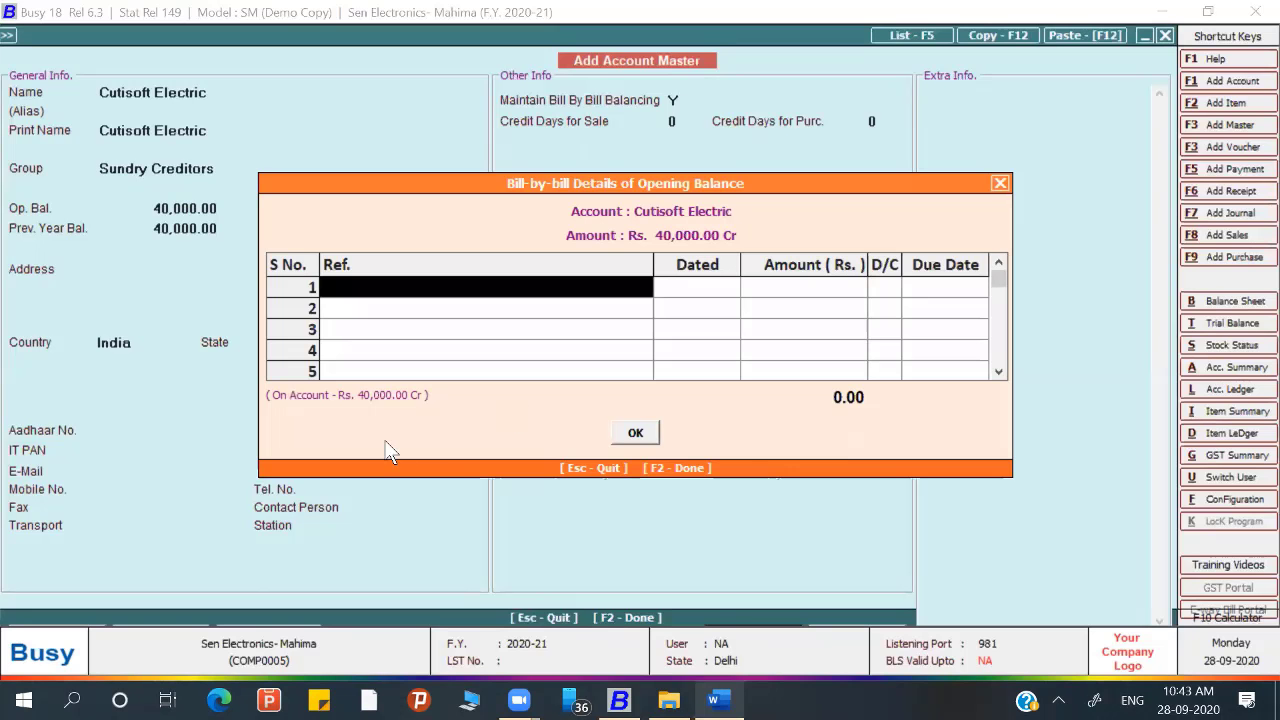
pyautogui.hotkey('alt', 'Tab')
pyautogui.scroll(-5, 463, 441)
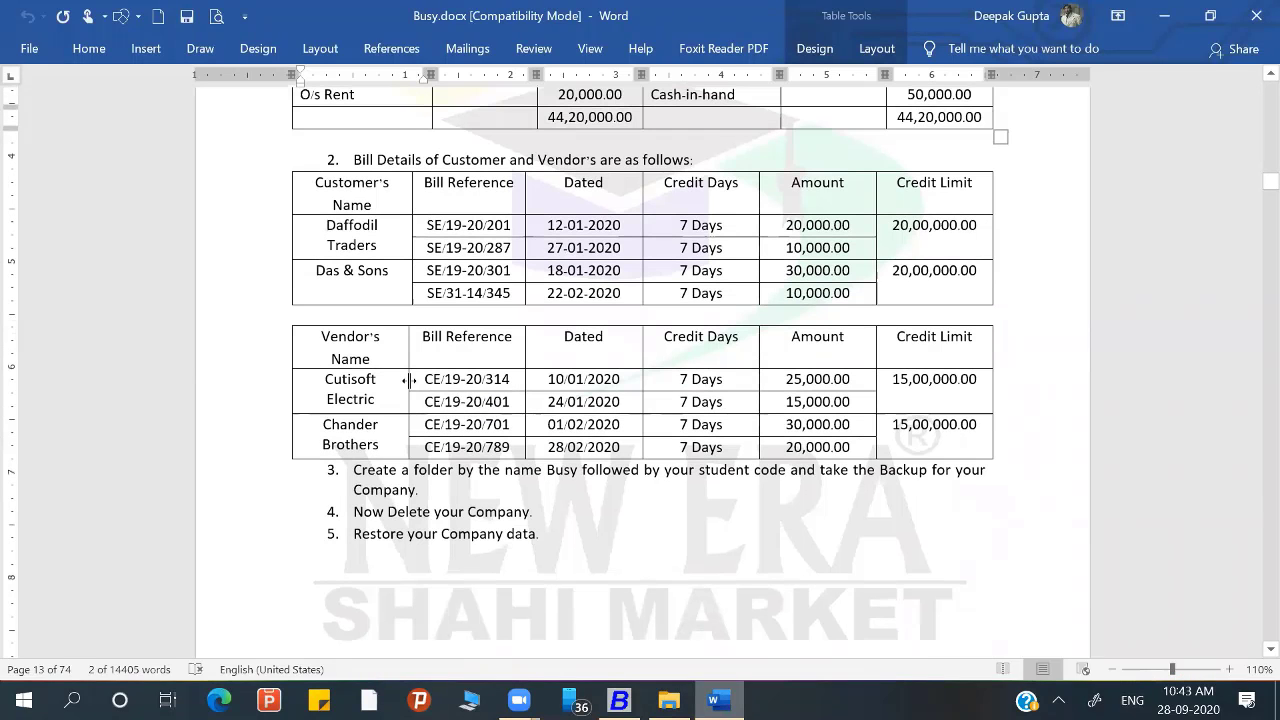
pyautogui.moveTo(428, 380); pyautogui.dragTo(511, 380)
pyautogui.hotkey('ctrl', 'c')
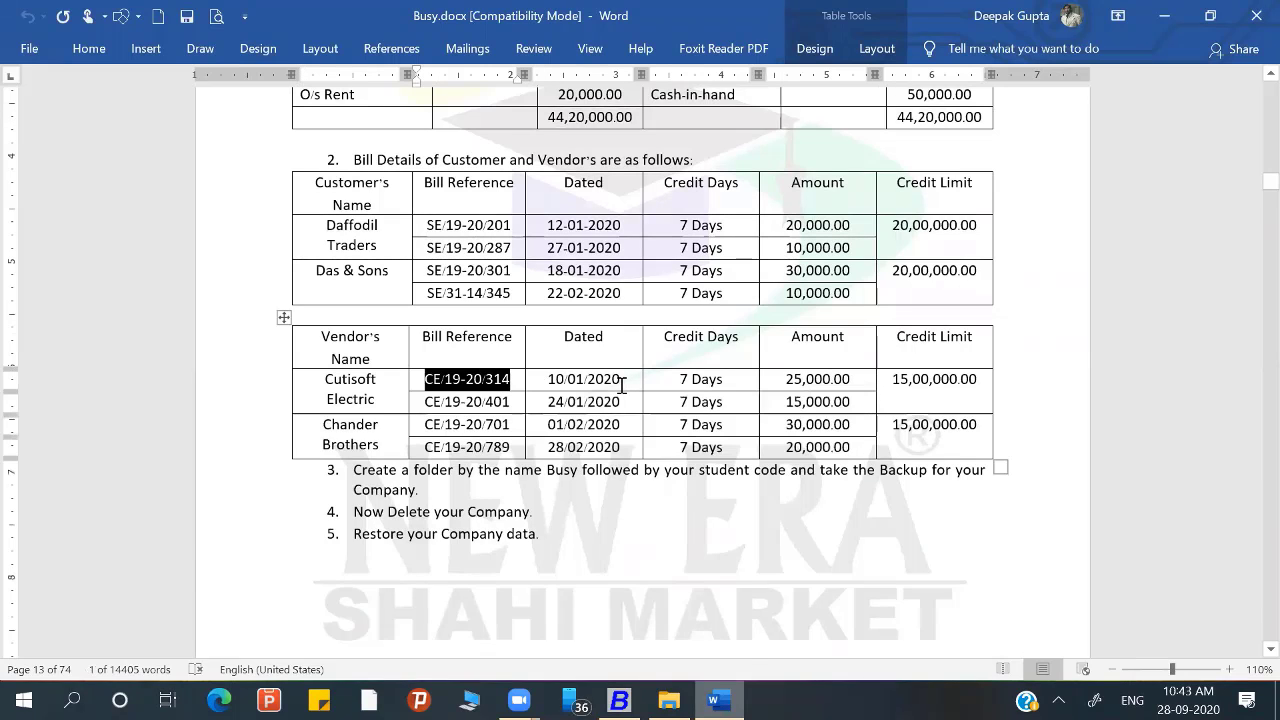
pyautogui.hotkey('alt', 'Tab')
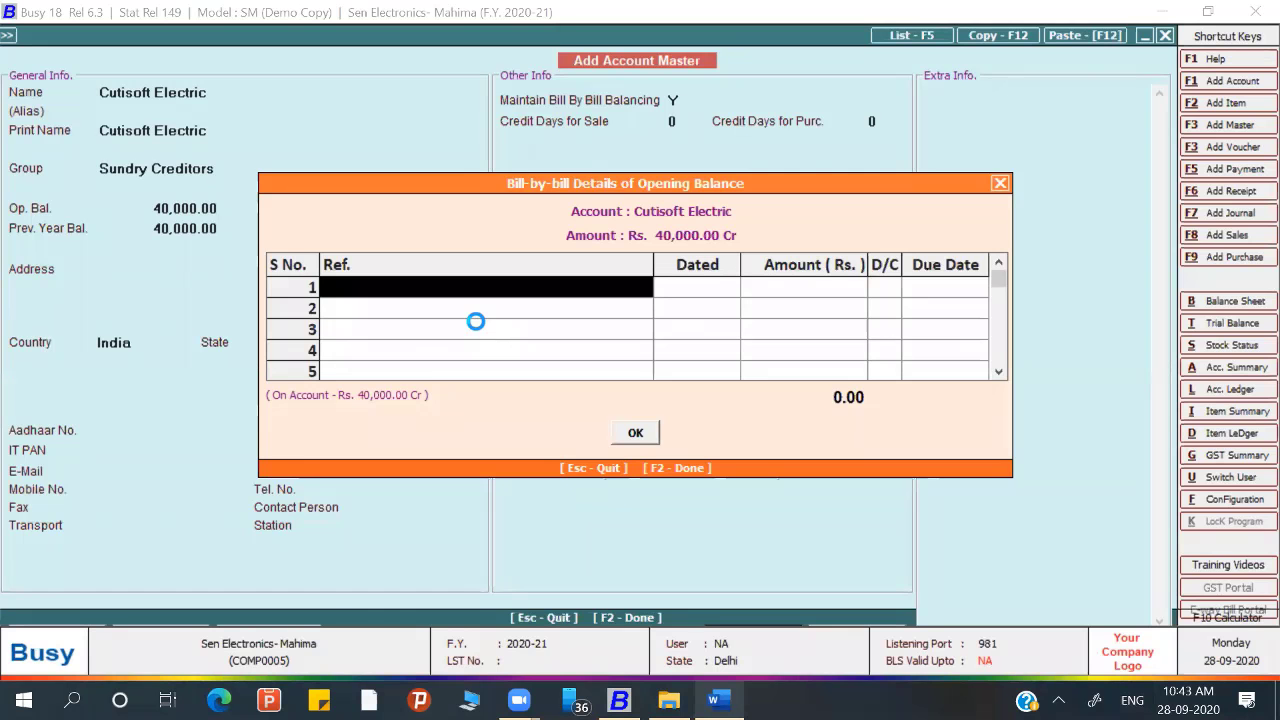
pyautogui.hotkey('ctrl', 'v')
pyautogui.press('Return')
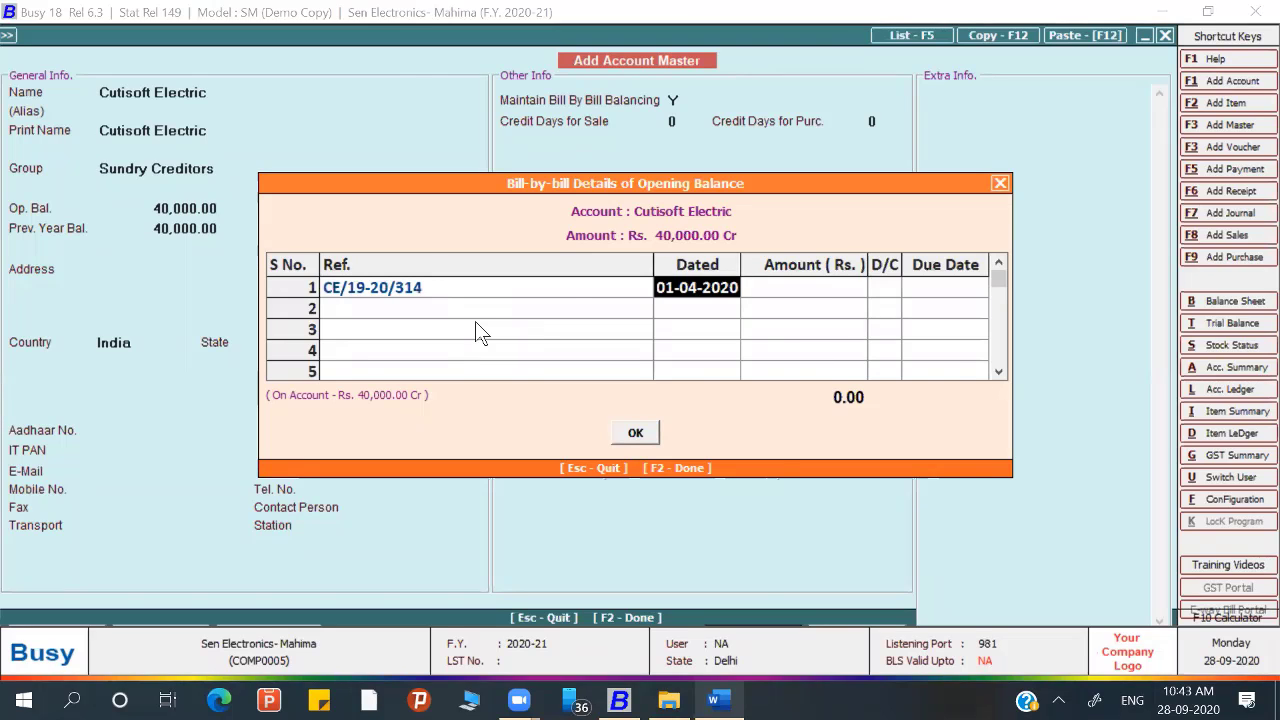
# Step: Enter 10-01-2020 as the first bill's date
pyautogui.hotkey('alt', 'Tab')
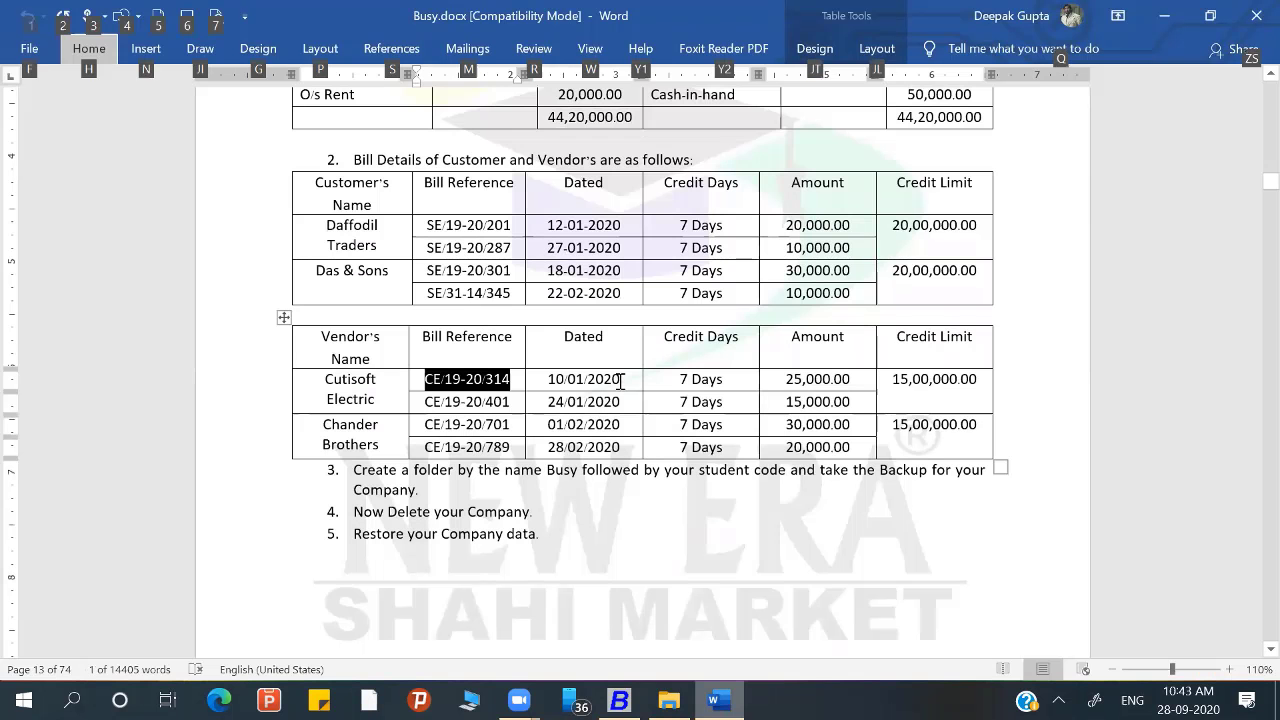
pyautogui.moveTo(621, 382); pyautogui.dragTo(549, 390)
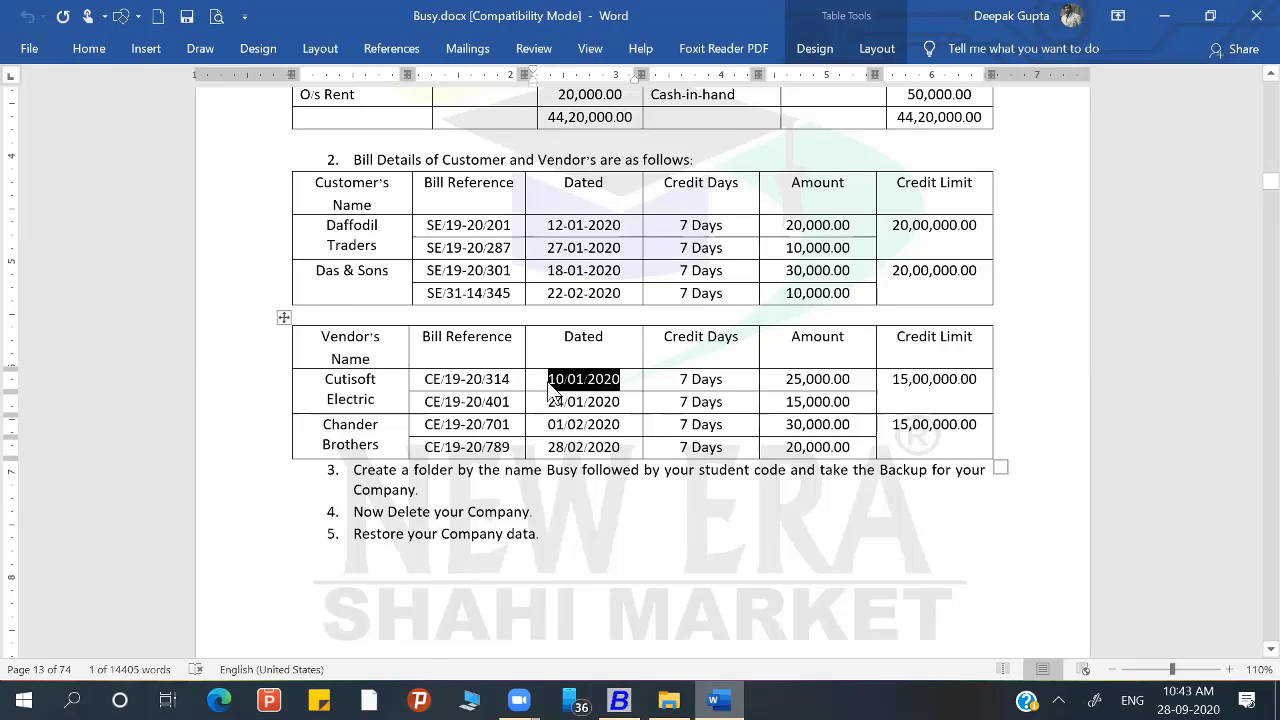
pyautogui.hotkey('alt', 'Tab')
pyautogui.press('space')
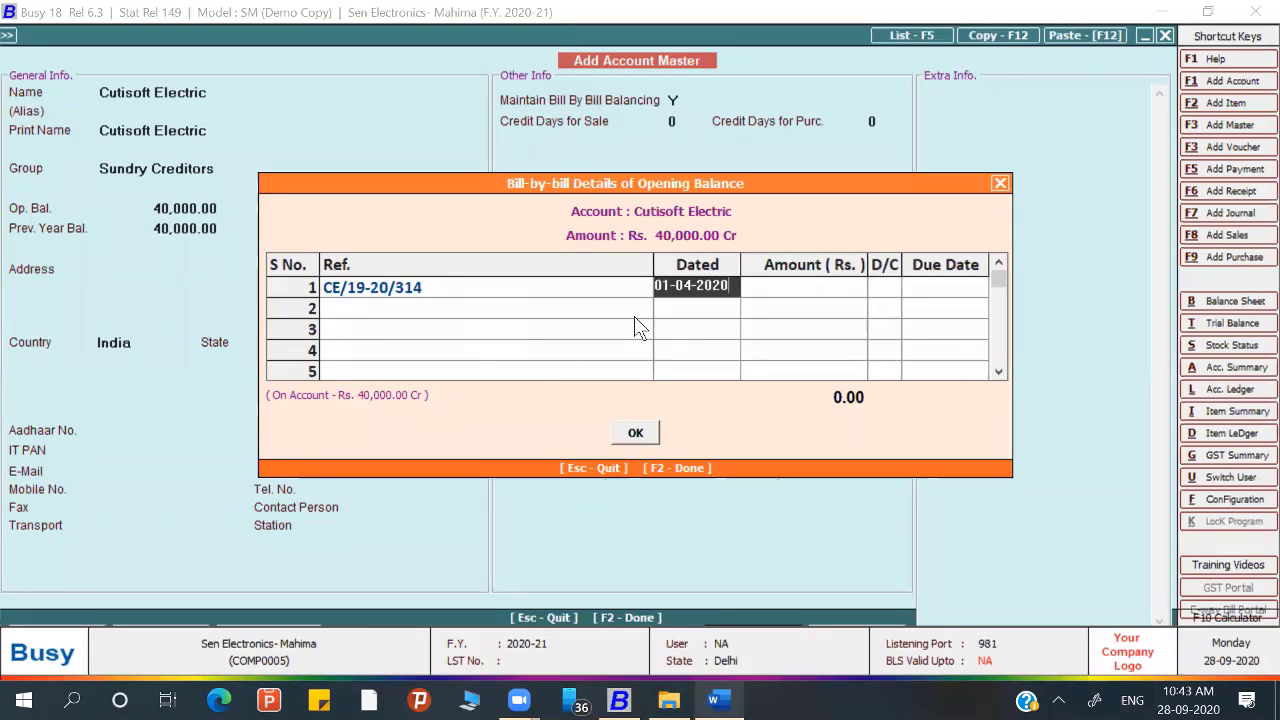
pyautogui.press('Escape')
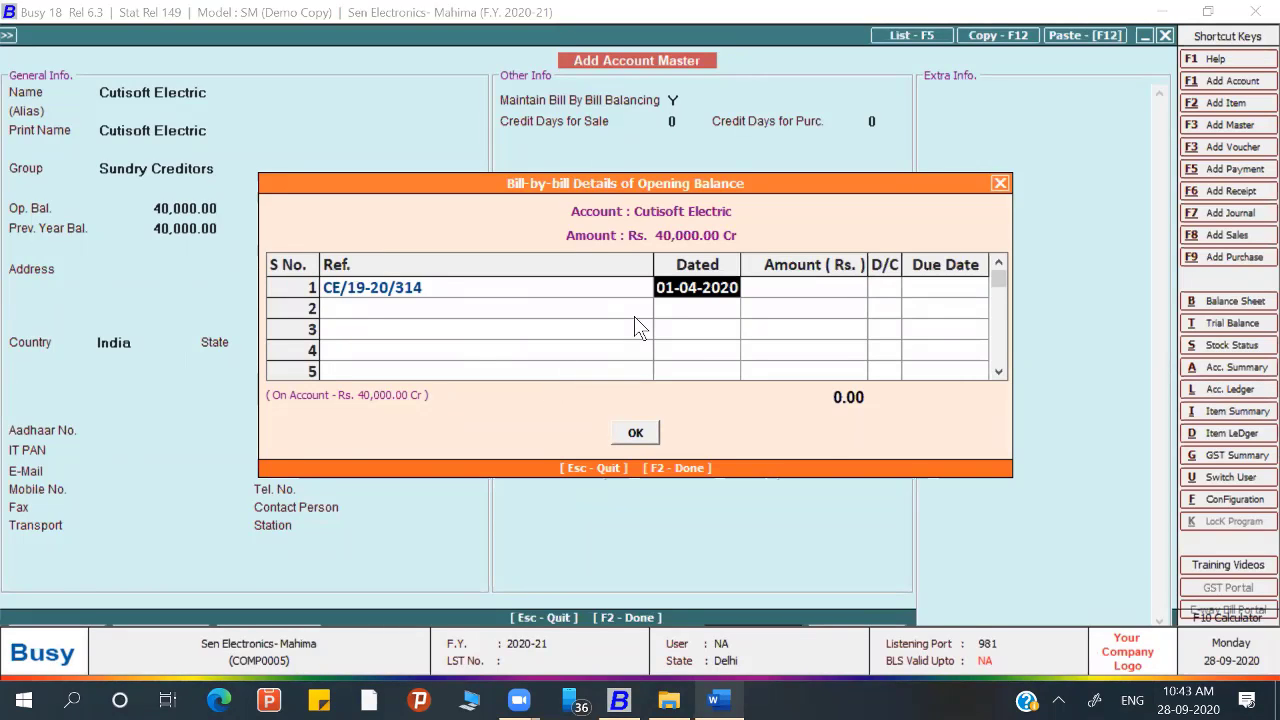
pyautogui.hotkey('alt', 'Tab')
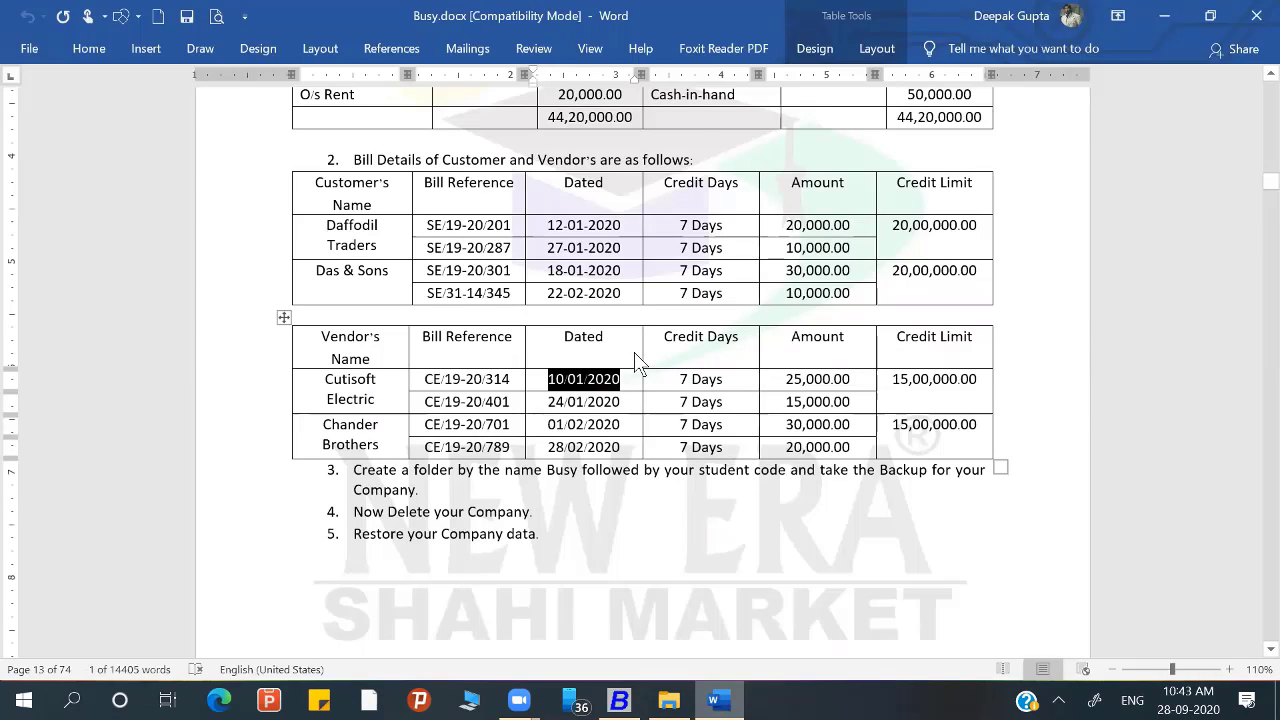
pyautogui.hotkey('alt', 'Tab')
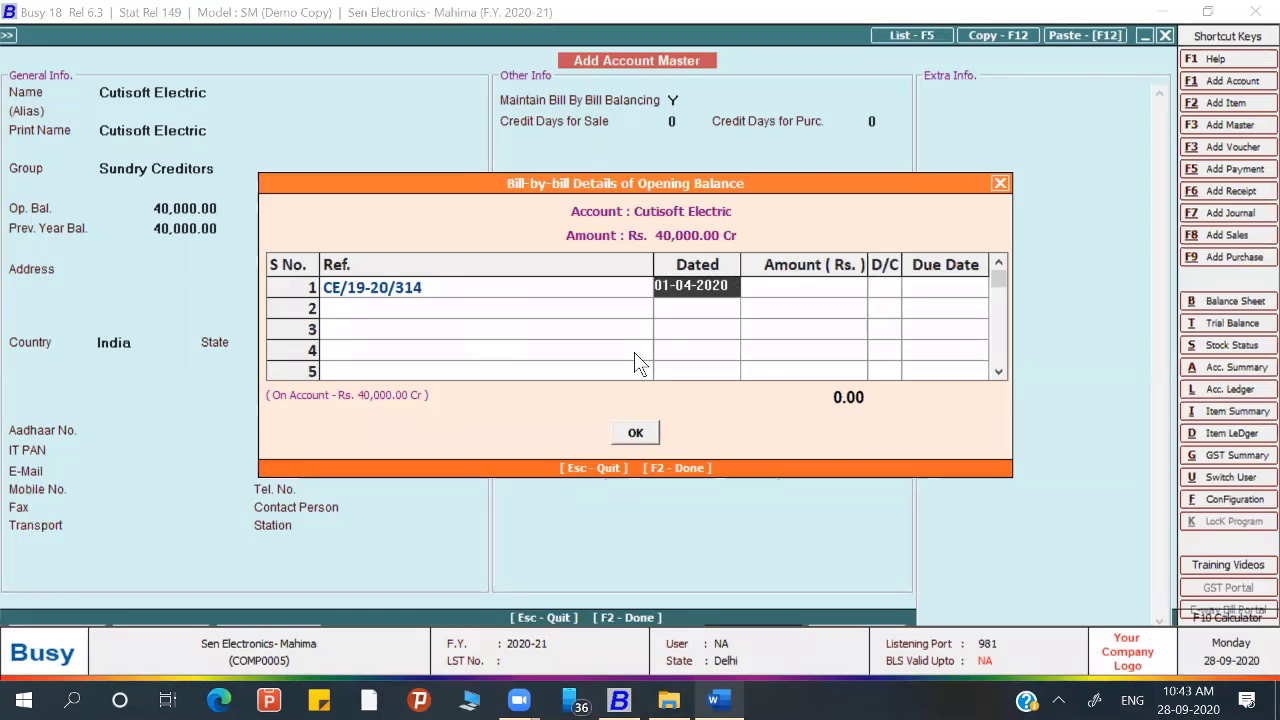
pyautogui.press('Return')
pyautogui.hotkey('alt', 'Tab')
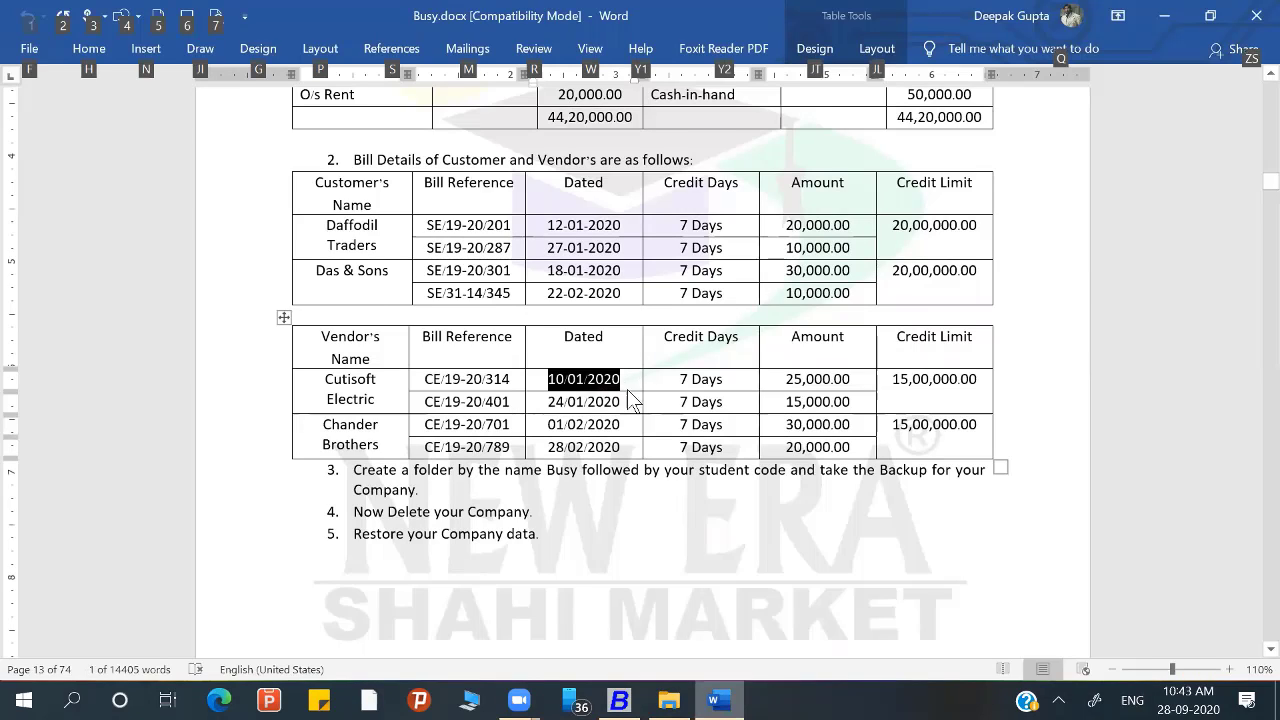
pyautogui.hotkey('alt', 'Tab')
pyautogui.click(668, 290)
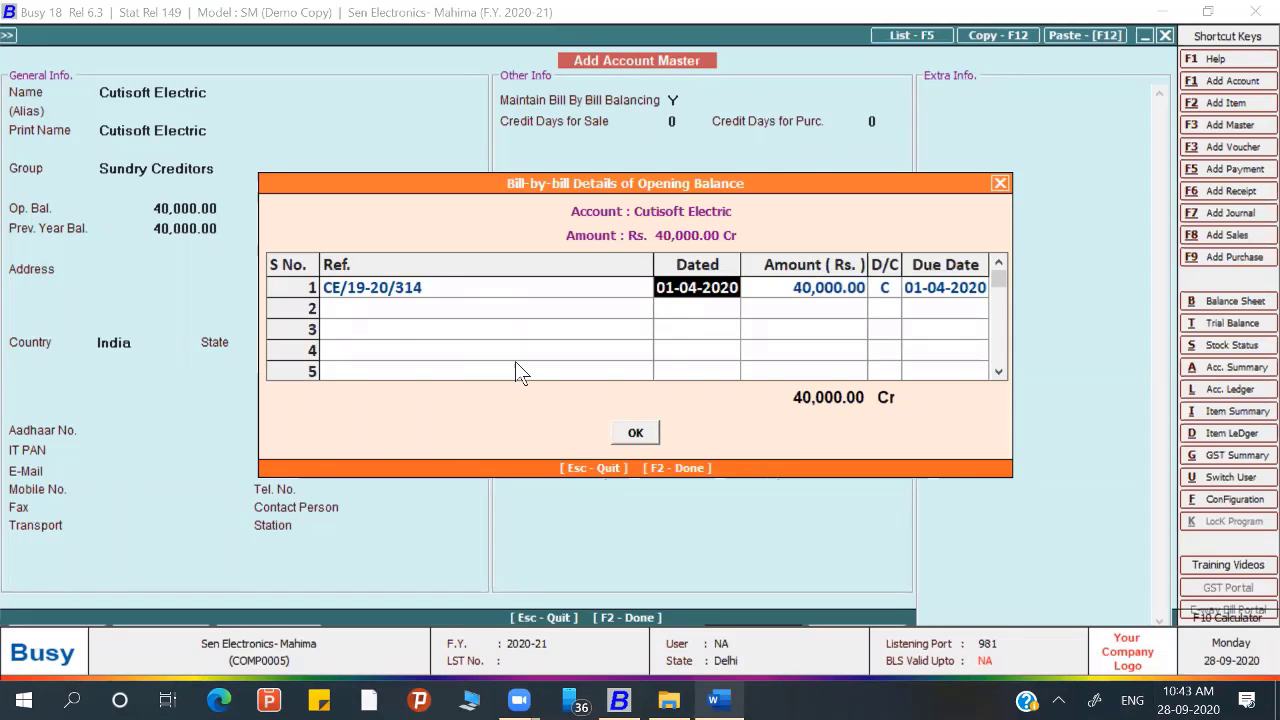
pyautogui.write('10/01/2020')
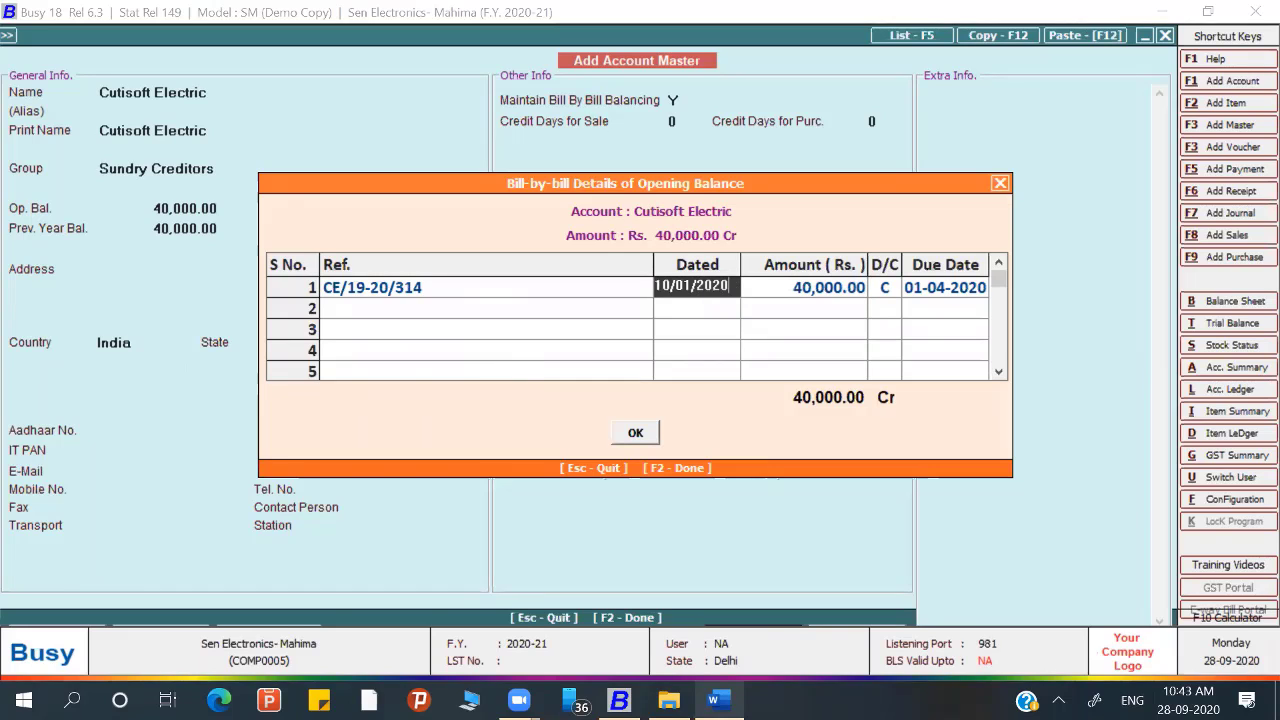
pyautogui.press('Return')
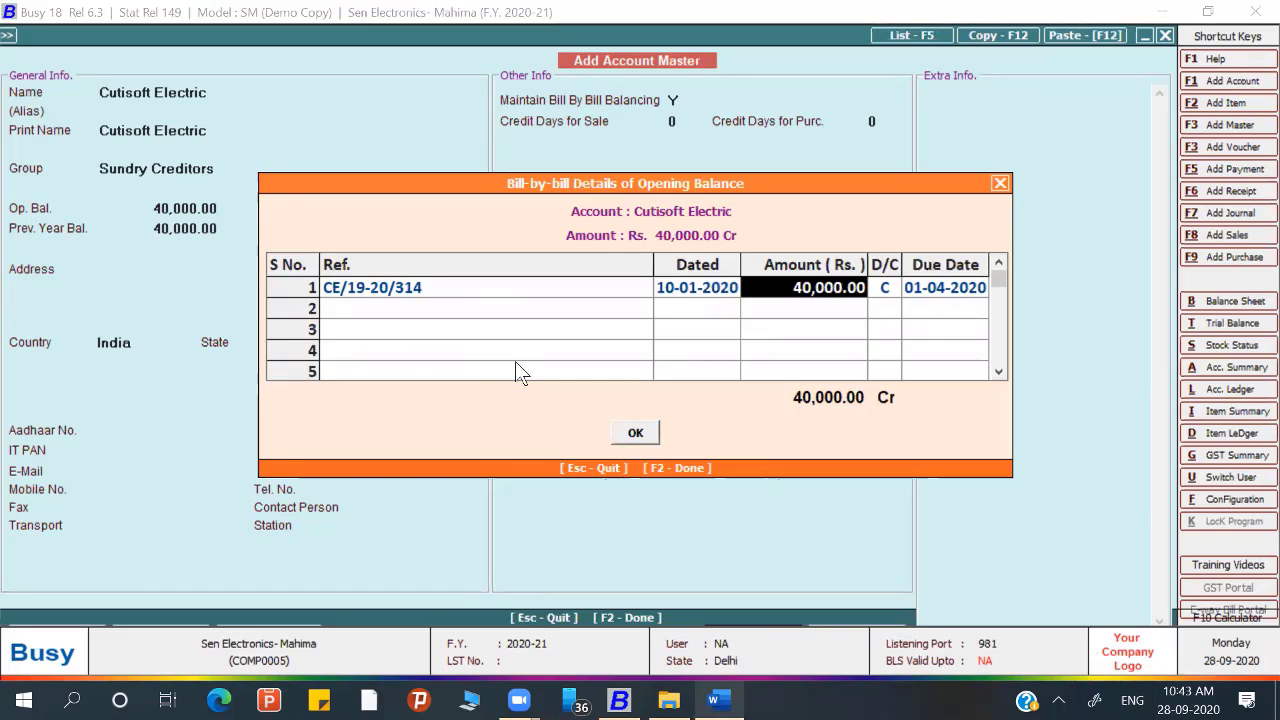
# Step: Set the bill amount to 25,000 Cr and its due date to 17-01-2020
pyautogui.hotkey('alt', 'Tab')
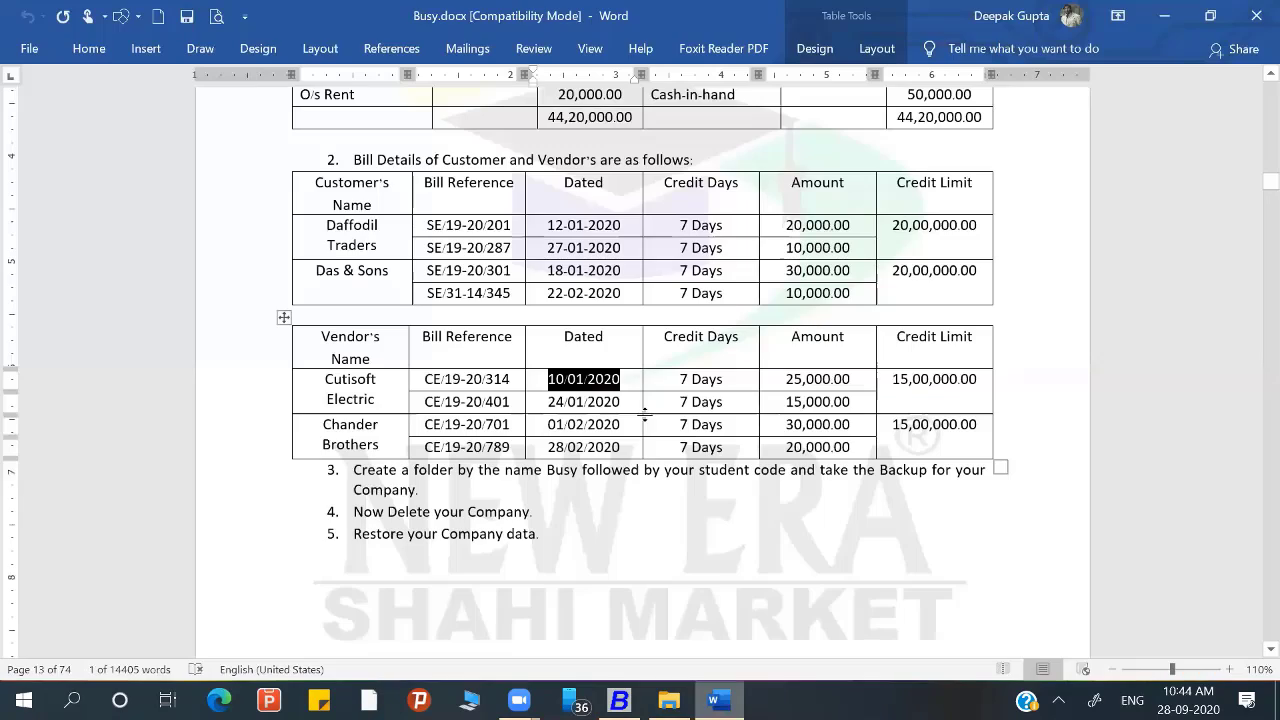
pyautogui.hotkey('alt', 'Tab')
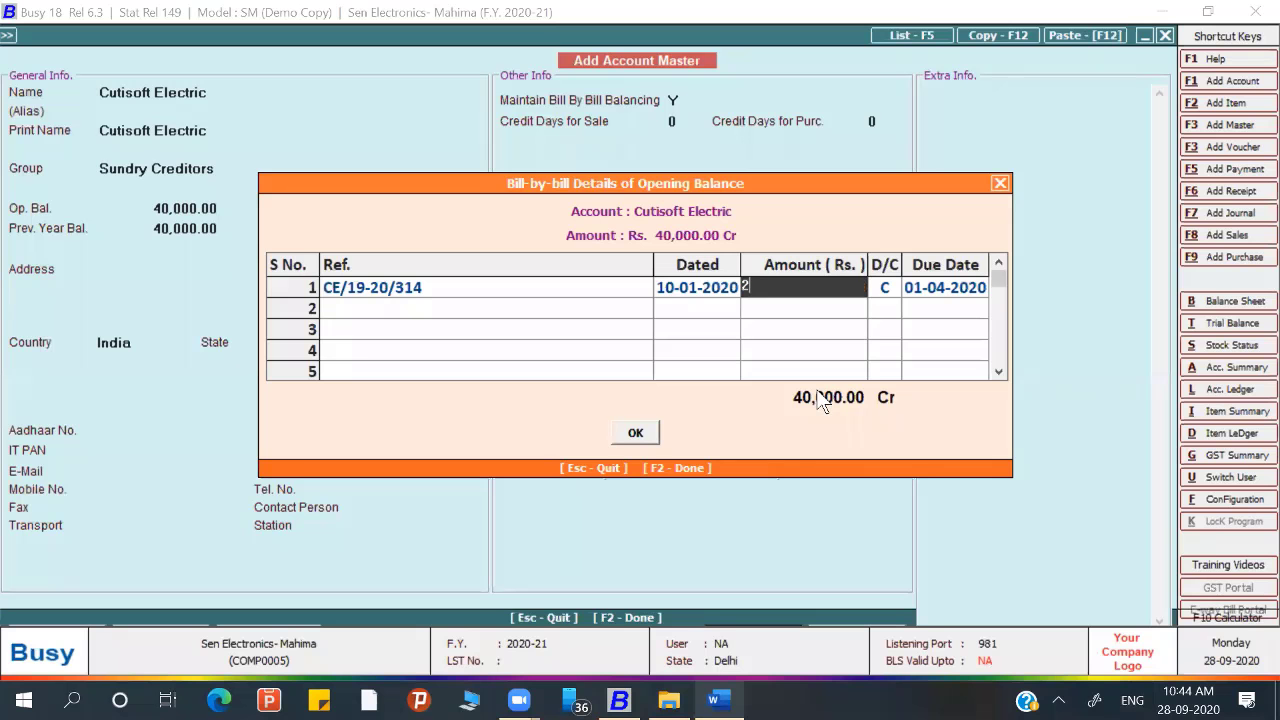
pyautogui.write('25000')
pyautogui.press('Return')
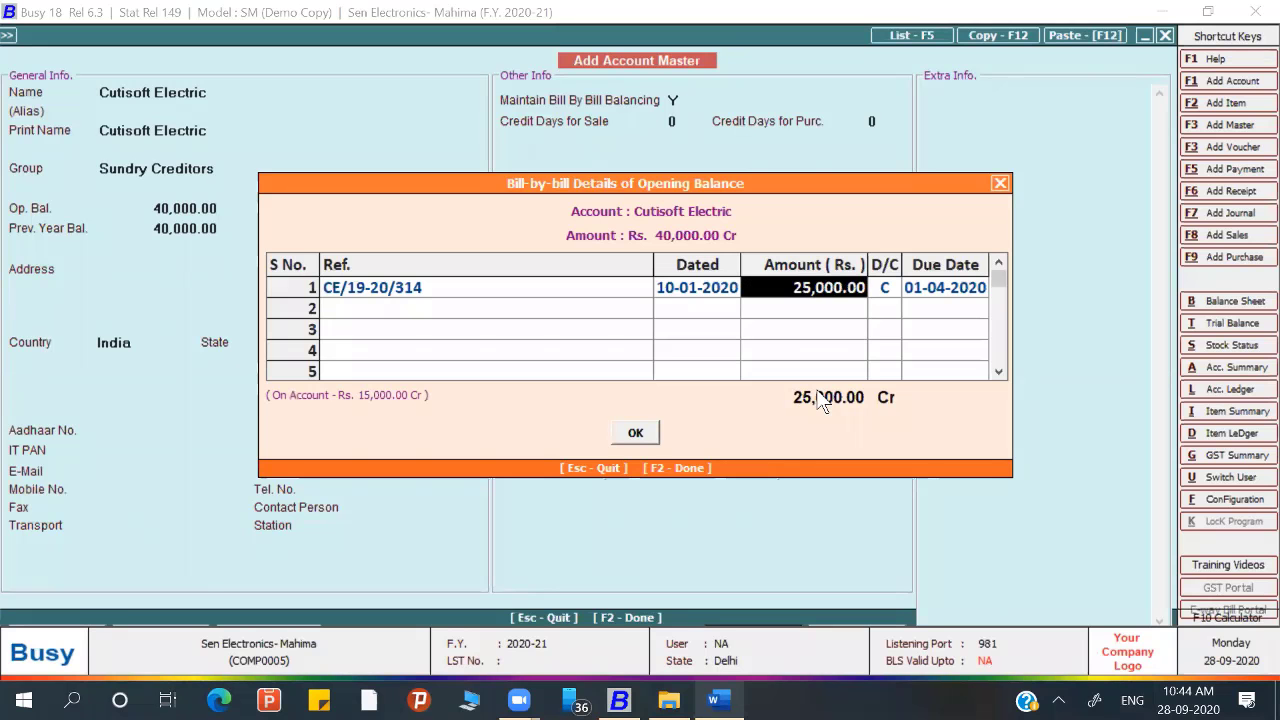
pyautogui.press('Tab')
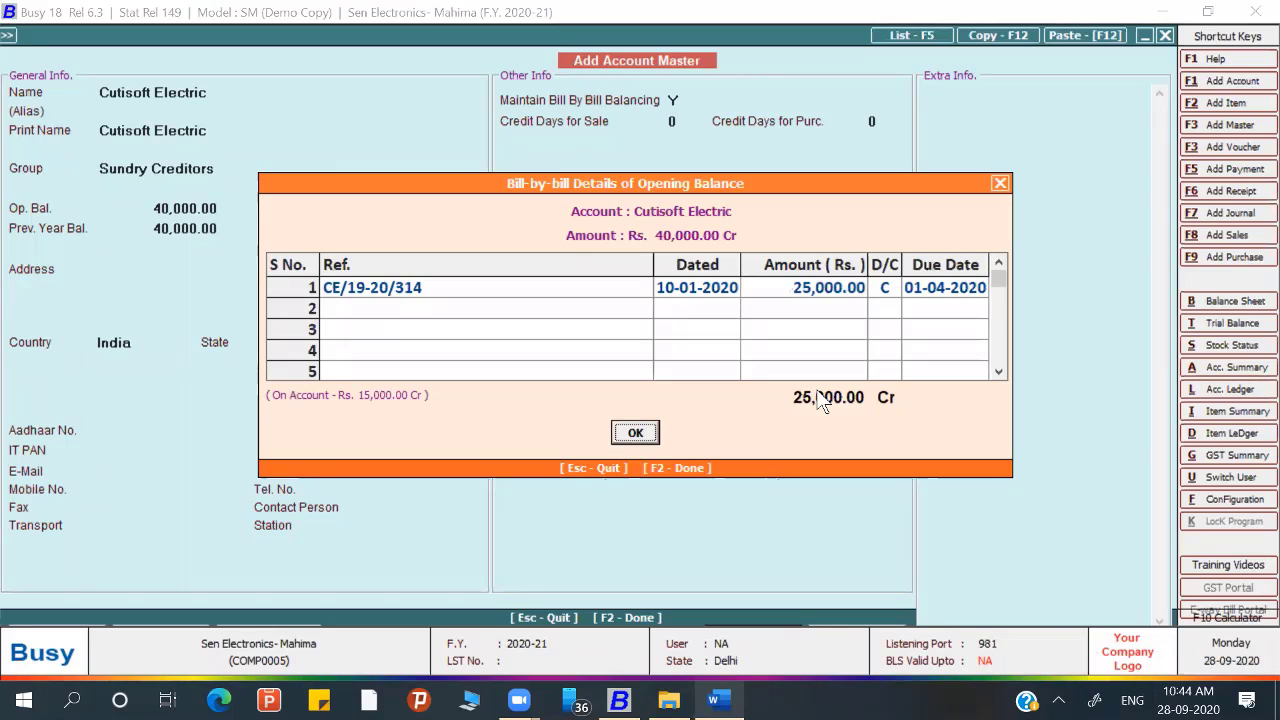
pyautogui.click(881, 296)
pyautogui.hotkey('alt', 'Tab')
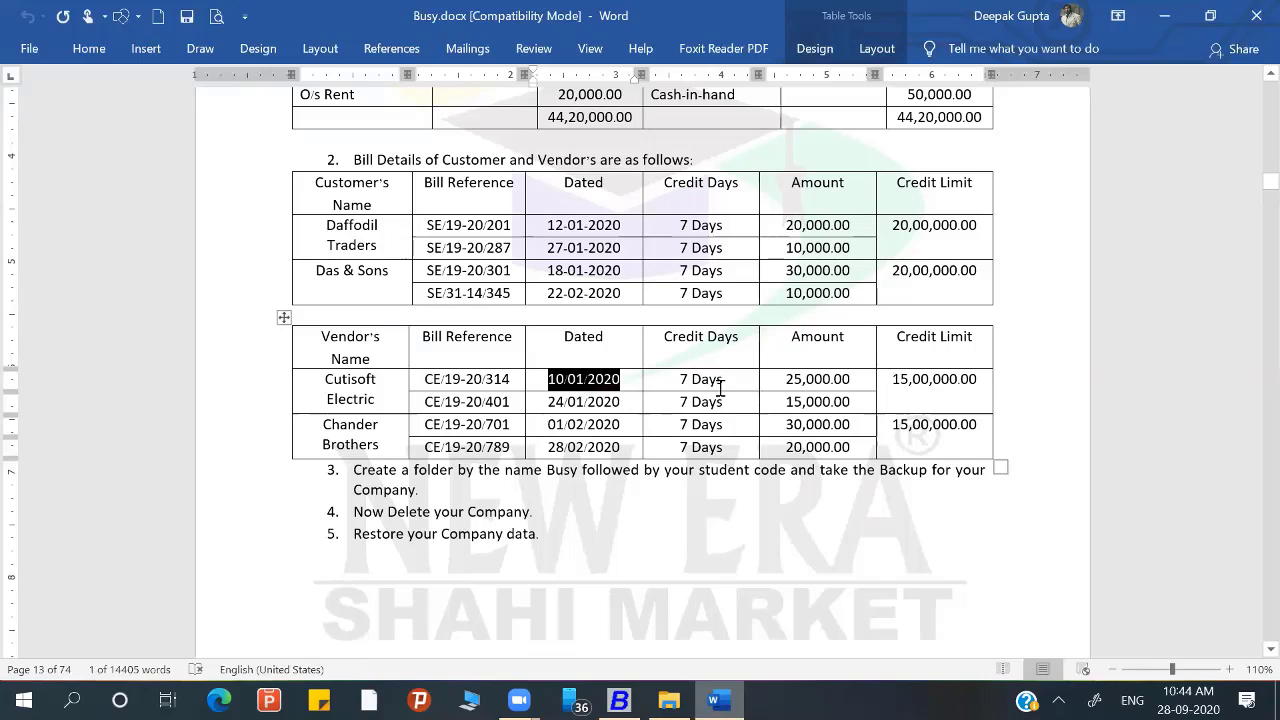
pyautogui.hotkey('alt', 'Tab')
pyautogui.click(928, 292)
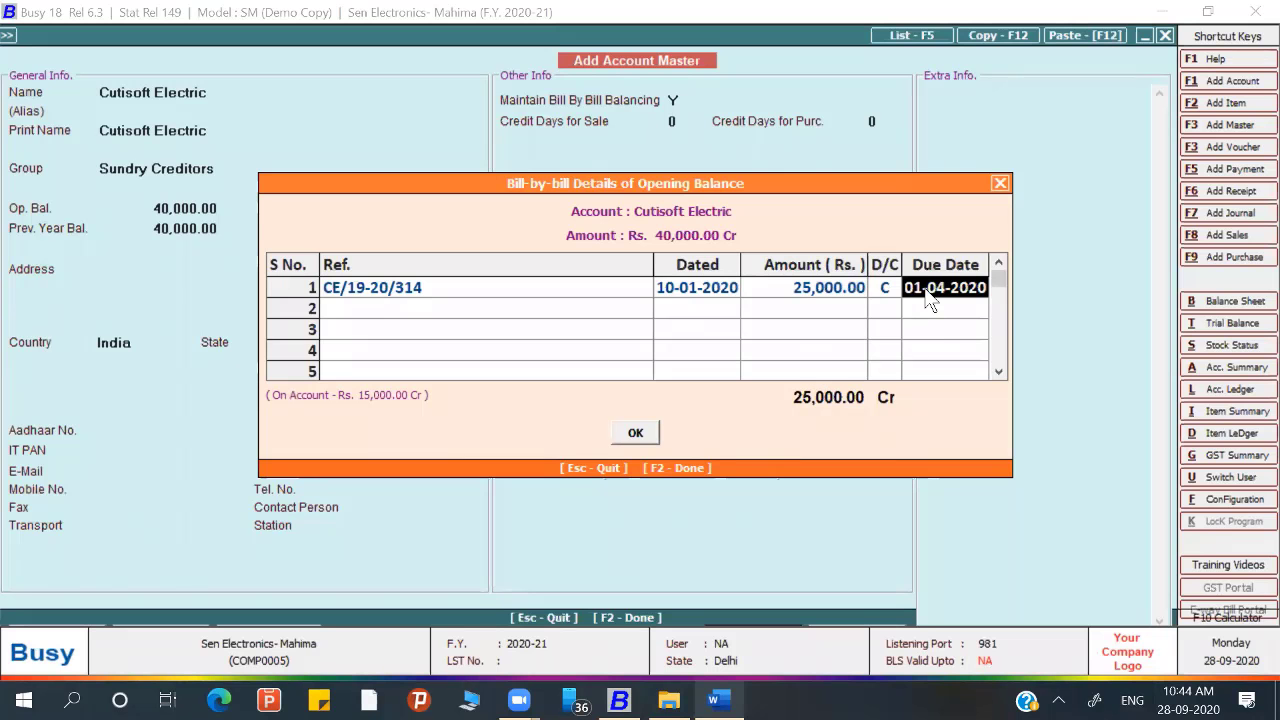
pyautogui.write('7-4')
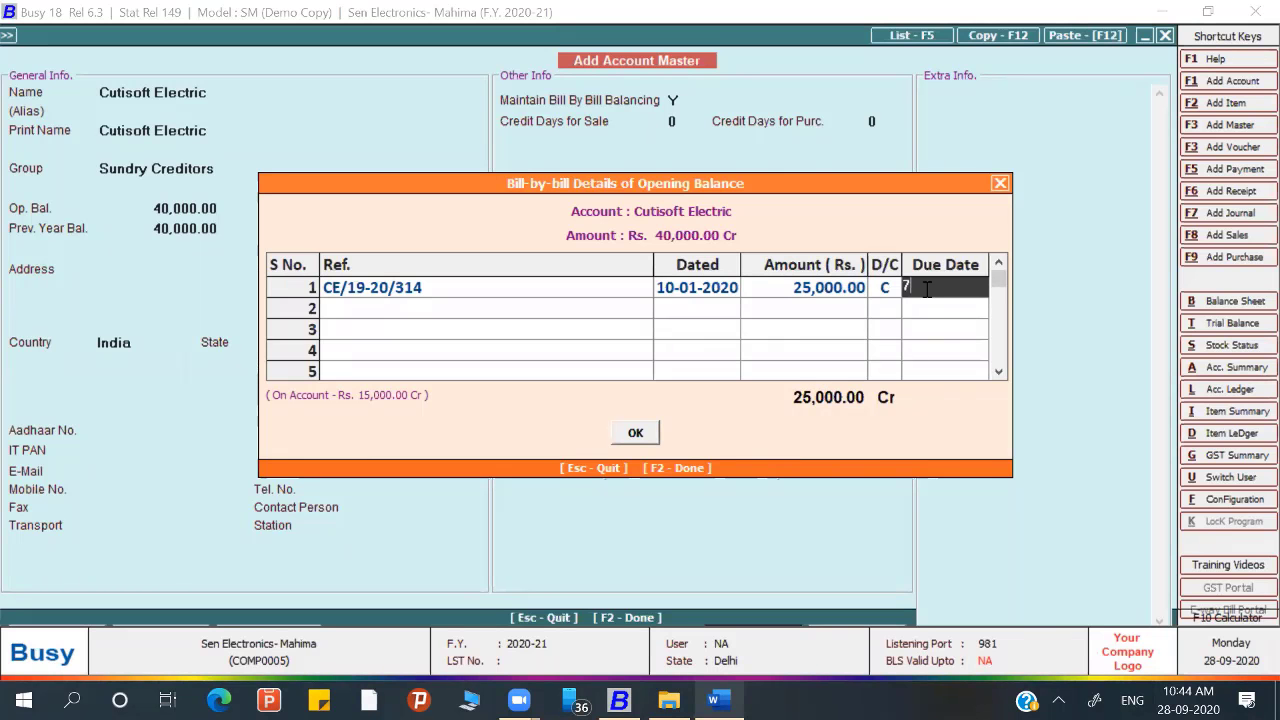
pyautogui.press('Return')
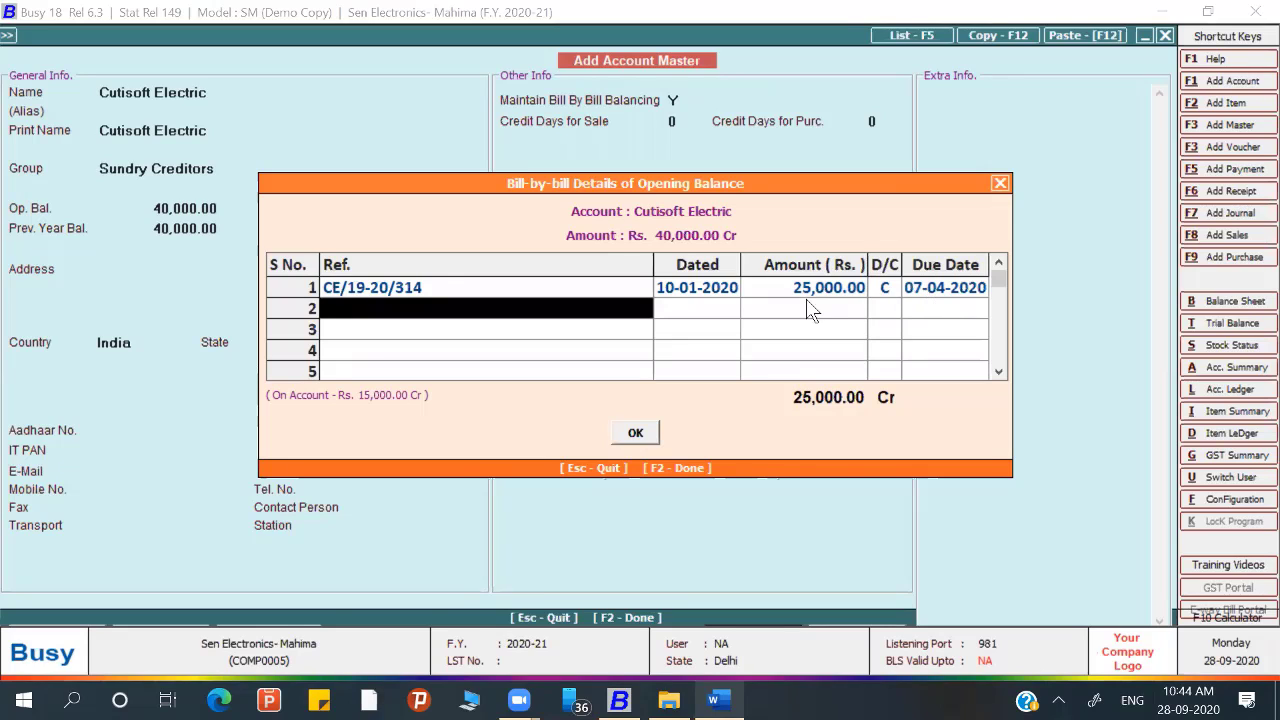
pyautogui.click(939, 284)
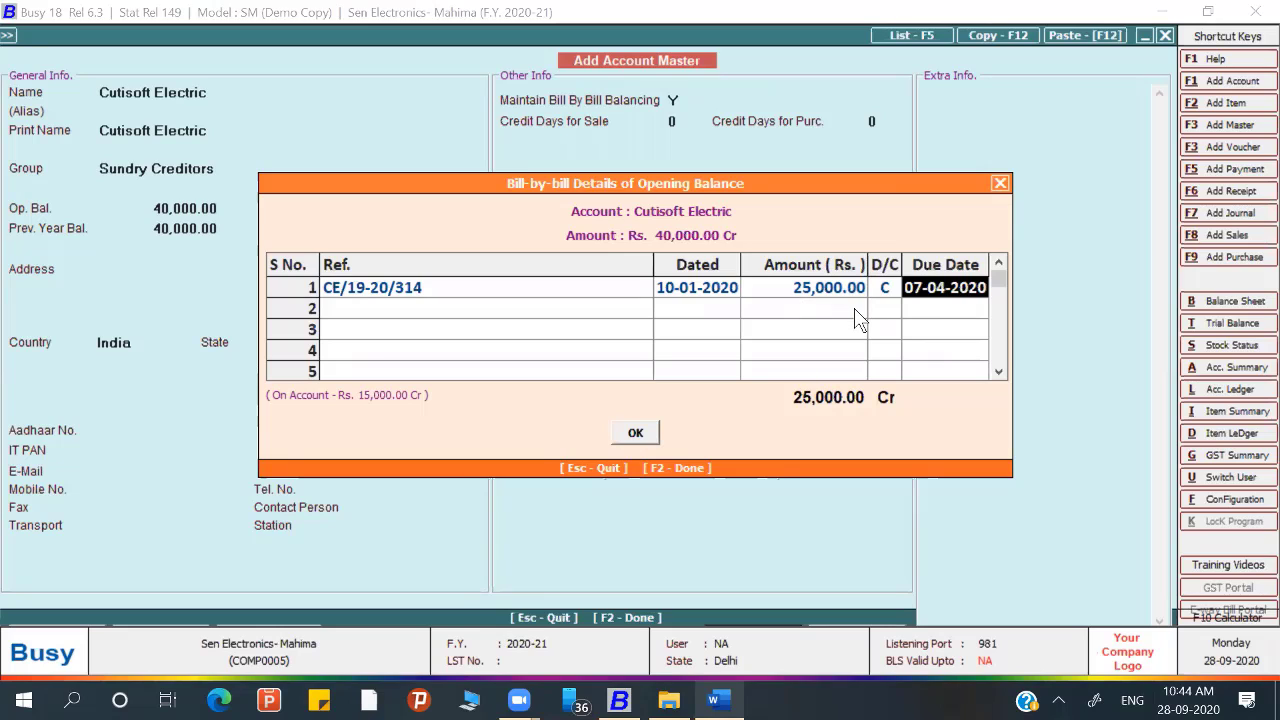
pyautogui.write('17')
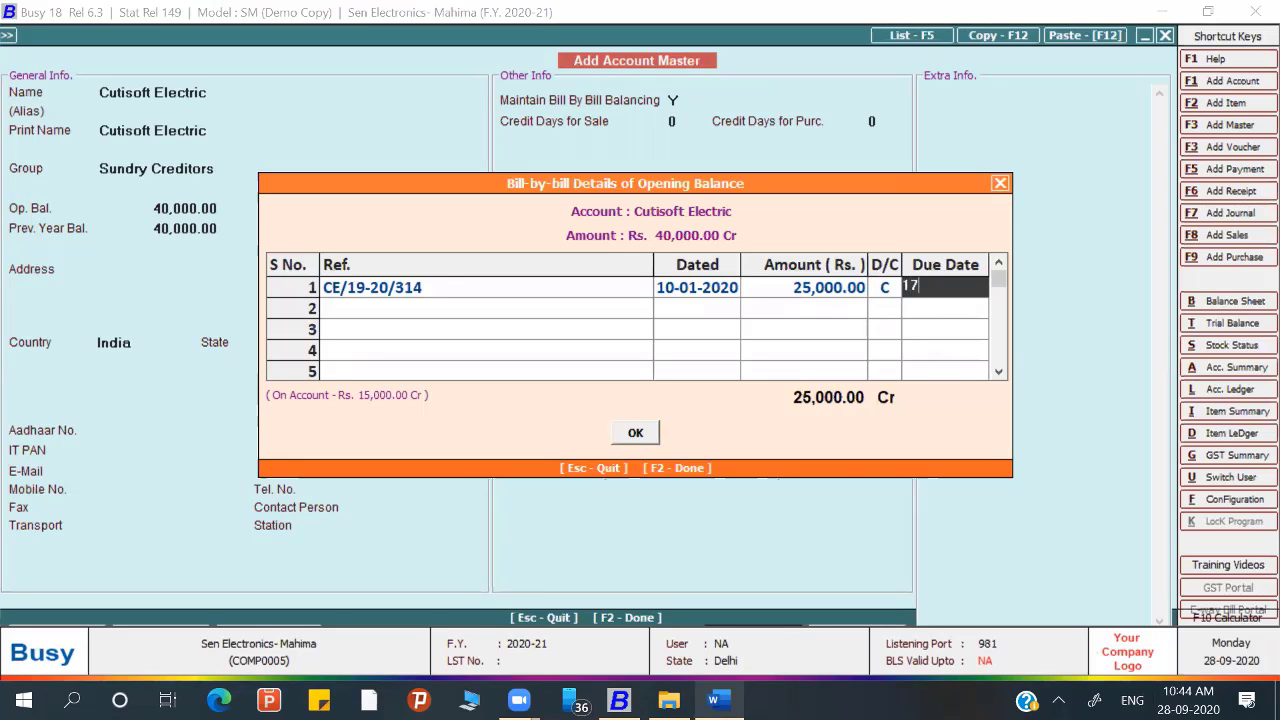
pyautogui.write('-01-20')
pyautogui.press('Return')
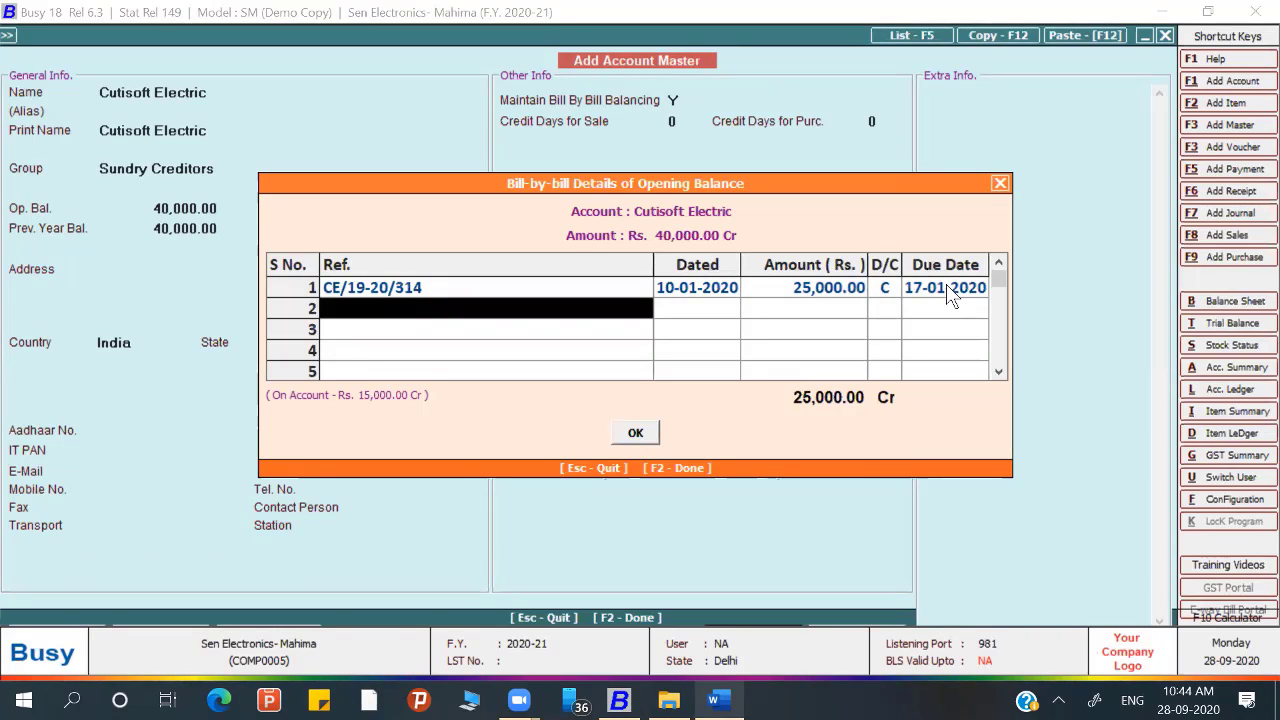
# Step: Close the bill details and set Cutisoft Electric's purchase credit days to 7
pyautogui.click(999, 184)
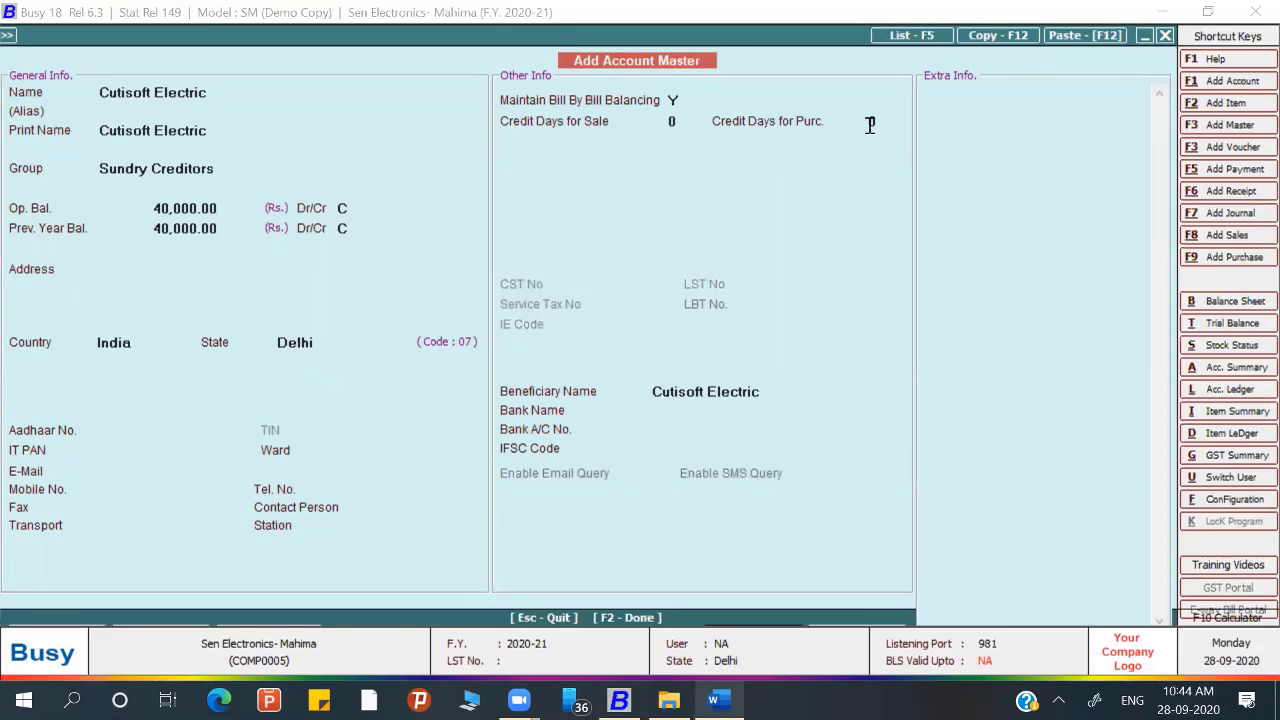
pyautogui.write('70')
pyautogui.press('BackSpace')
pyautogui.press('Return')
pyautogui.press('Return')
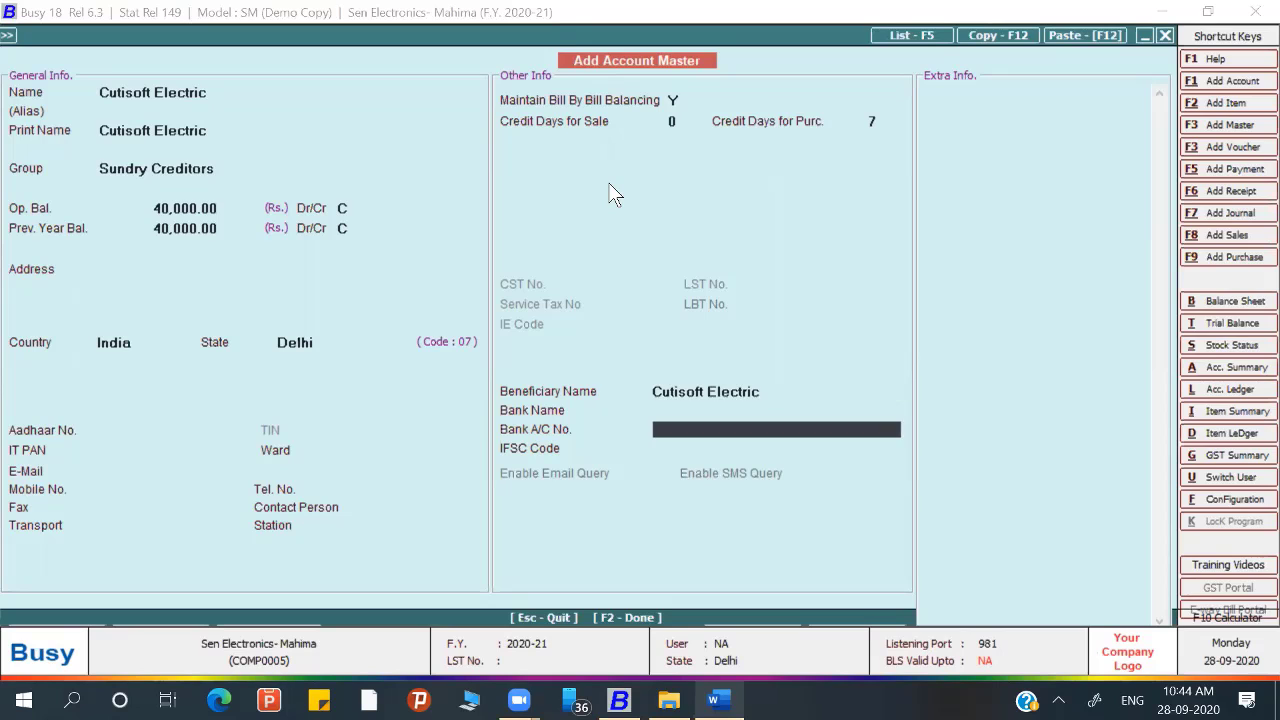
pyautogui.press('Return')
pyautogui.press('Return')
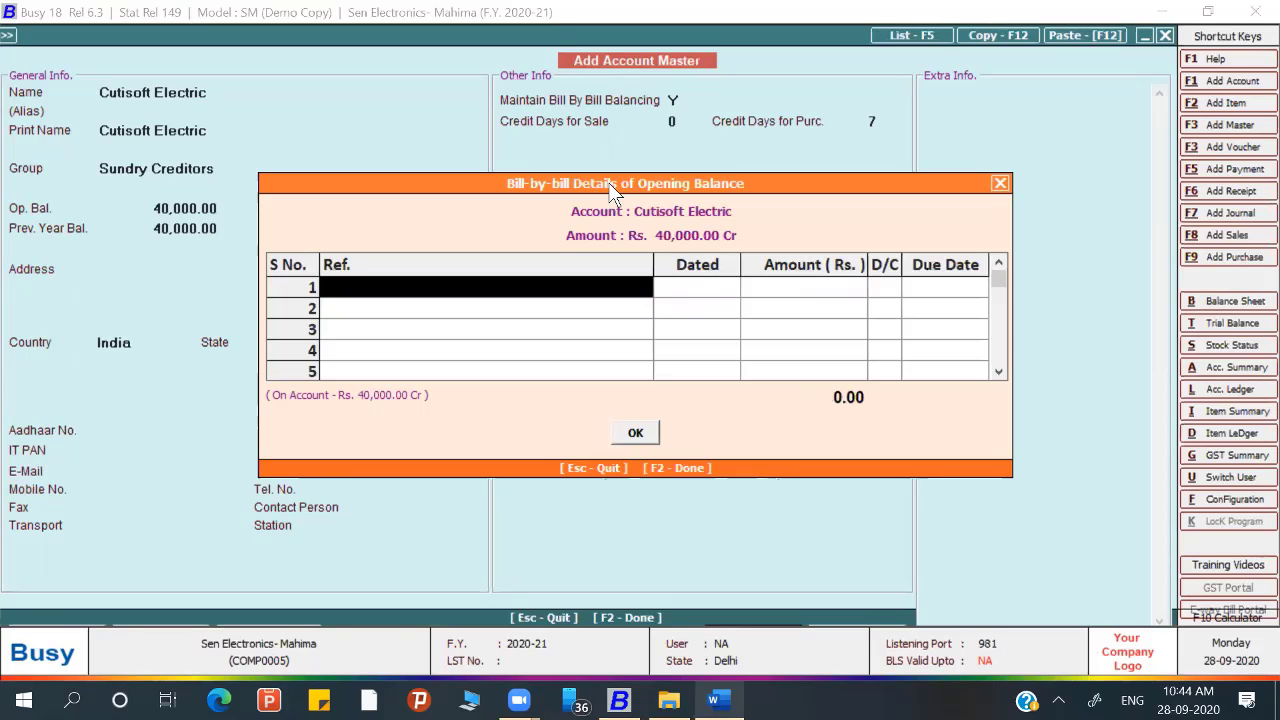
# Step: Copy bill reference CE/19-20/314 from the assignment into row 1 of the bill details
pyautogui.hotkey('alt', 'Tab')
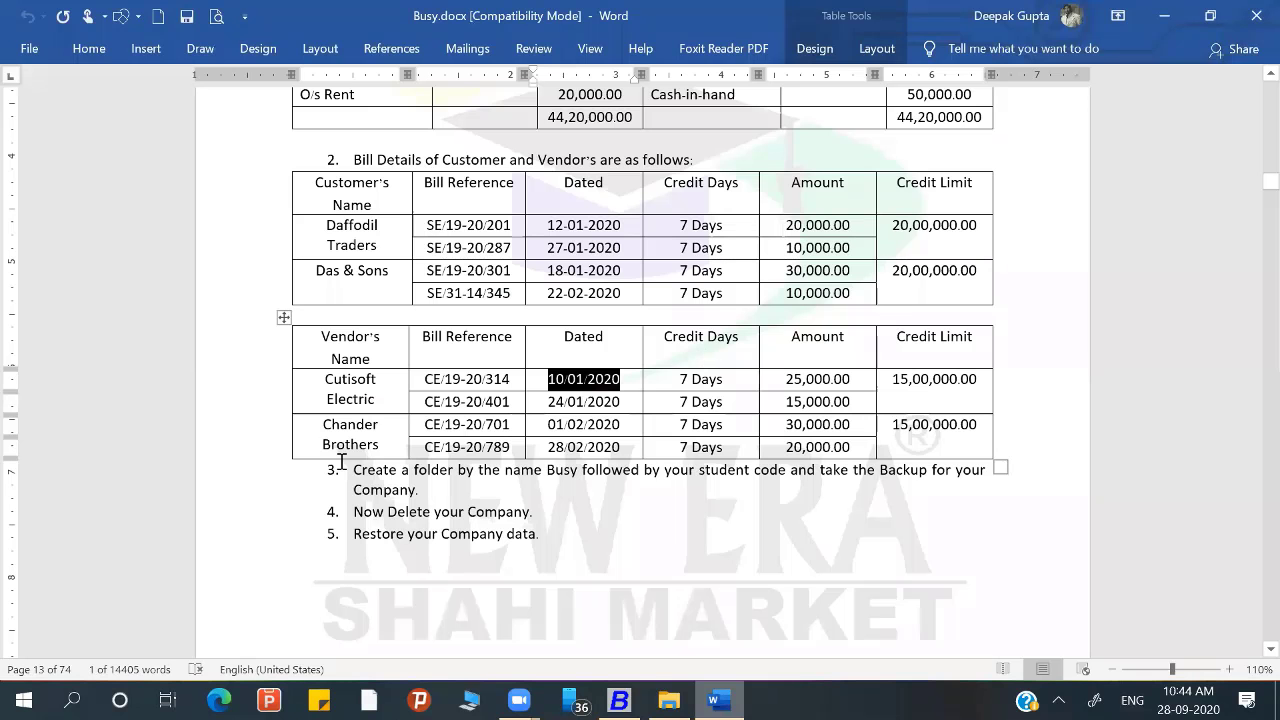
pyautogui.moveTo(512, 379)
pyautogui.mouseDown()
pyautogui.moveTo(430, 379)
pyautogui.moveTo(580, 380)
pyautogui.moveTo(507, 375)
pyautogui.mouseUp()
pyautogui.hotkey('ctrl', 'c')
pyautogui.hotkey('alt', 'Tab')
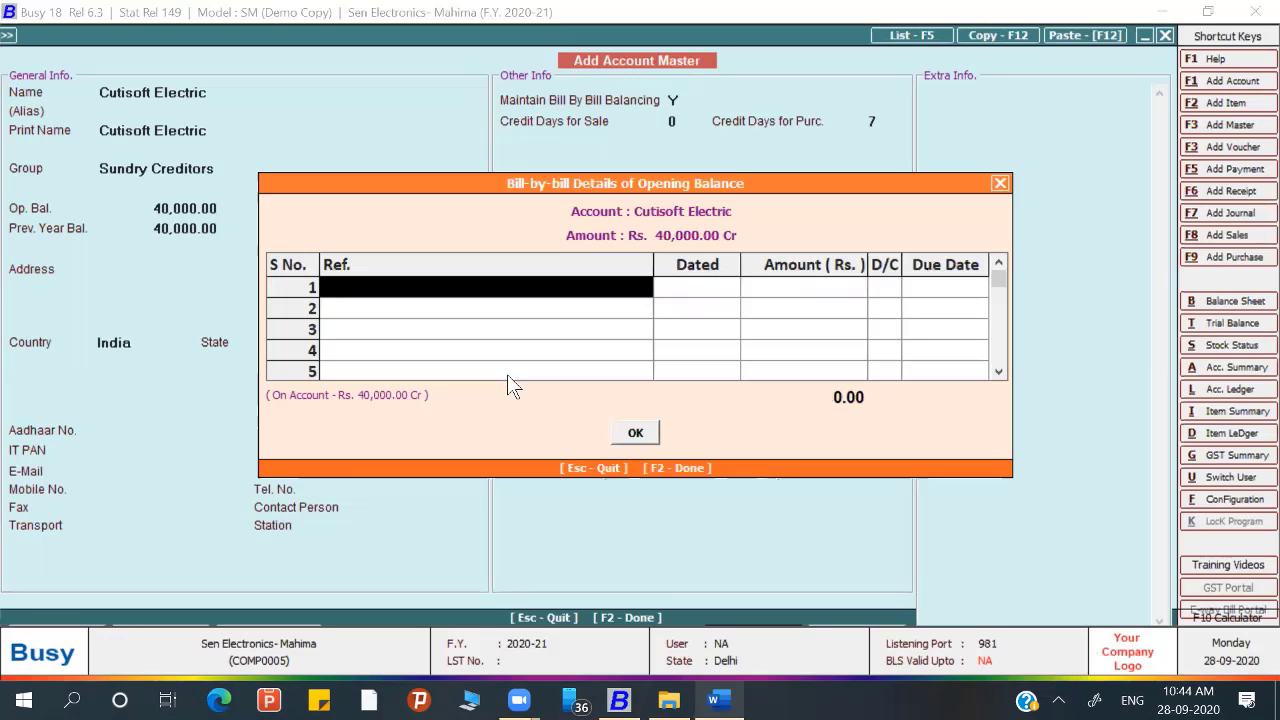
pyautogui.hotkey('ctrl', 'v')
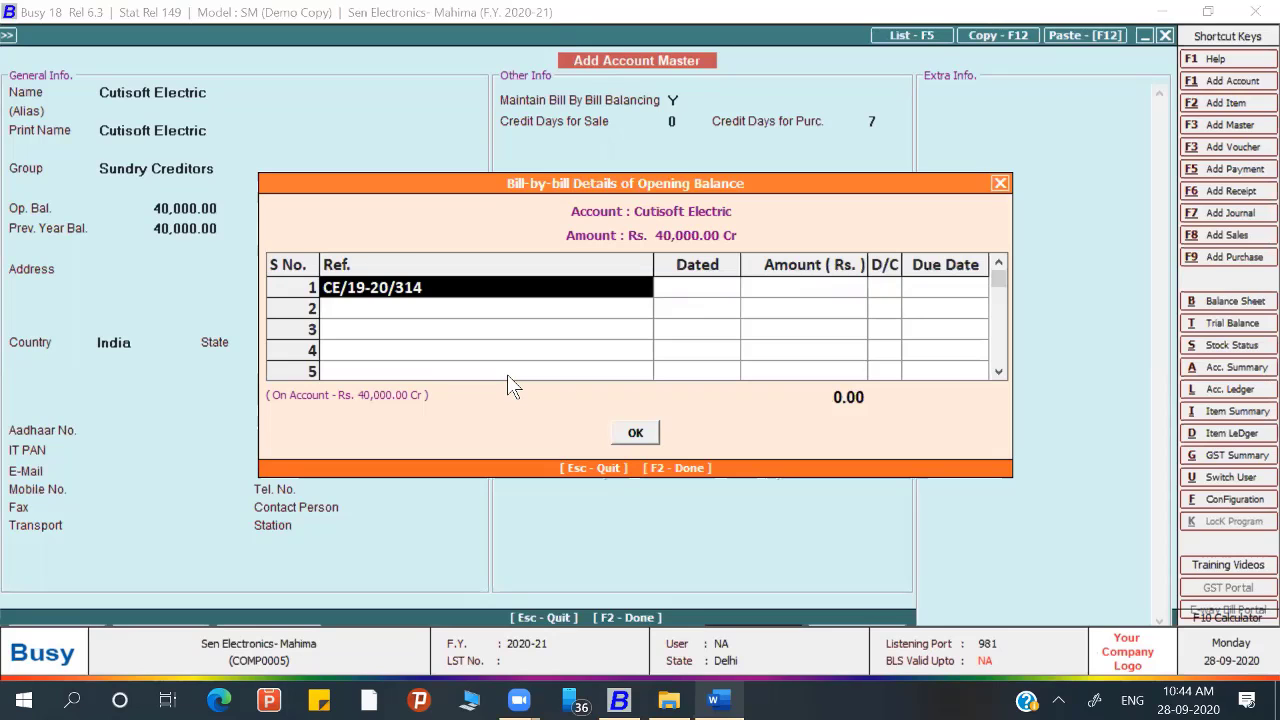
pyautogui.press('Return')
# Step: Enter 10-01-2020 as the bill date and accept the due date
pyautogui.hotkey('alt', 'Tab')
pyautogui.hotkey('alt', 'Tab')
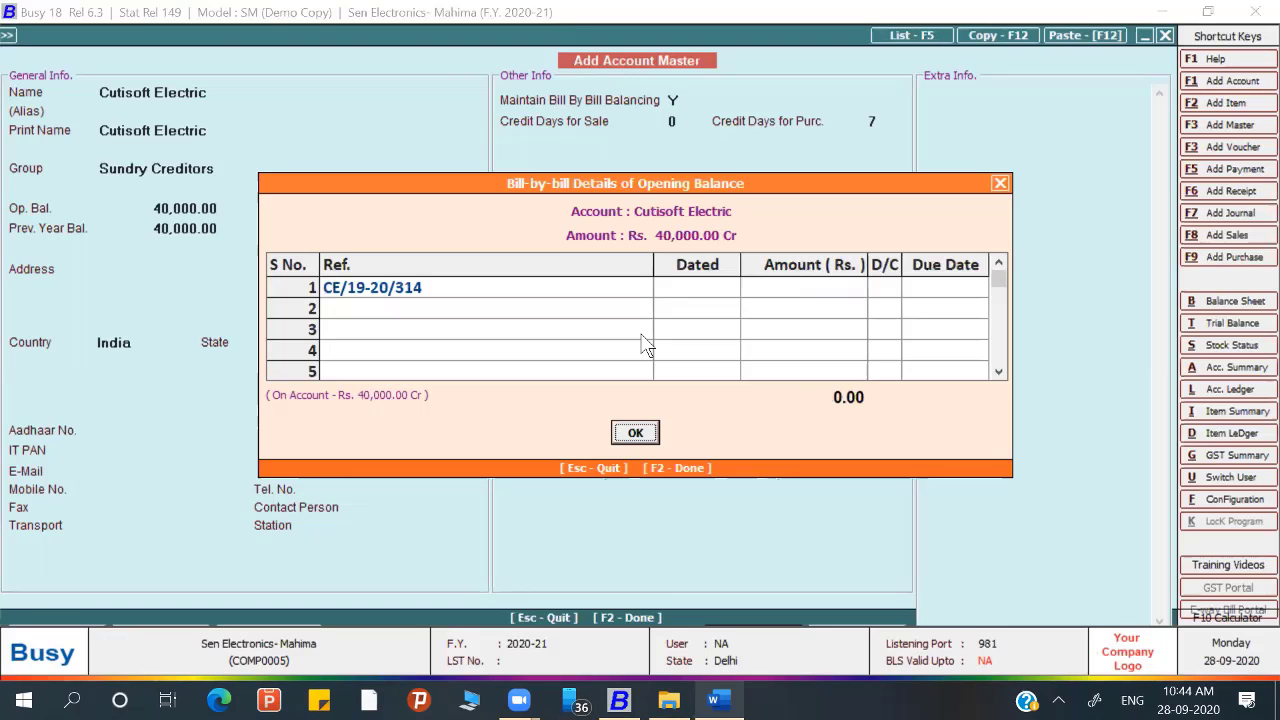
pyautogui.click(695, 288)
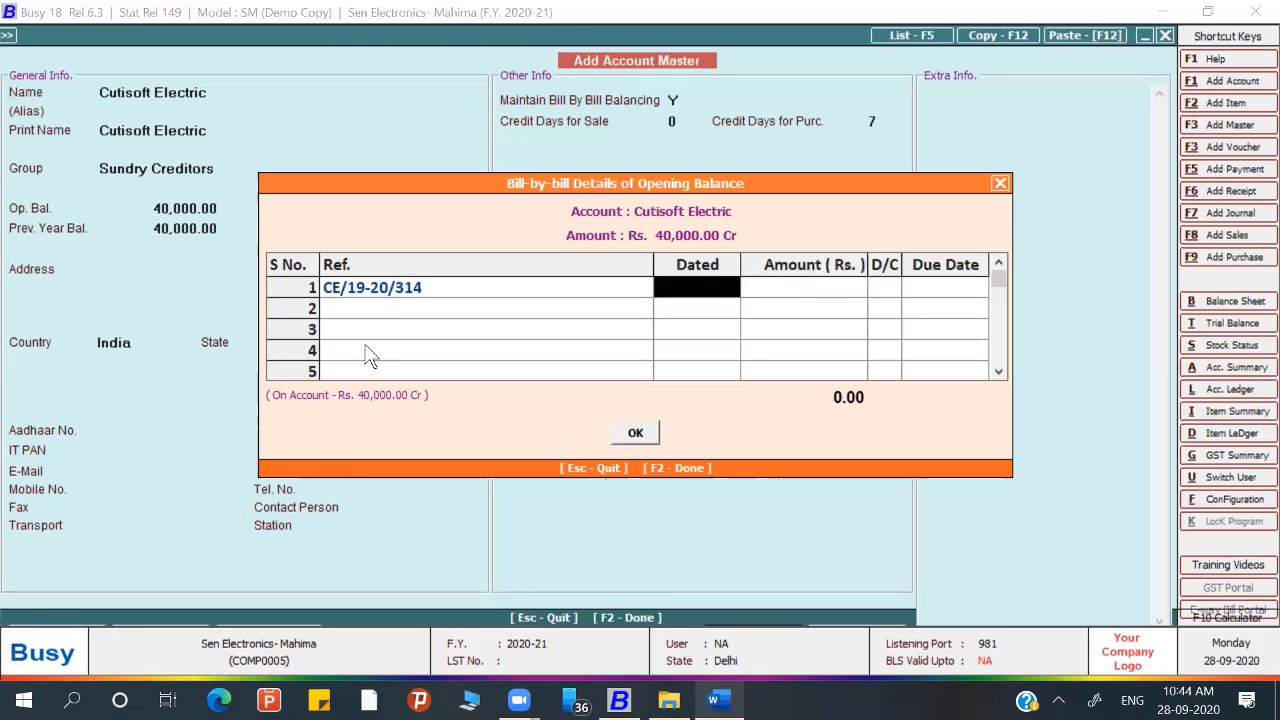
pyautogui.write('10/01/')
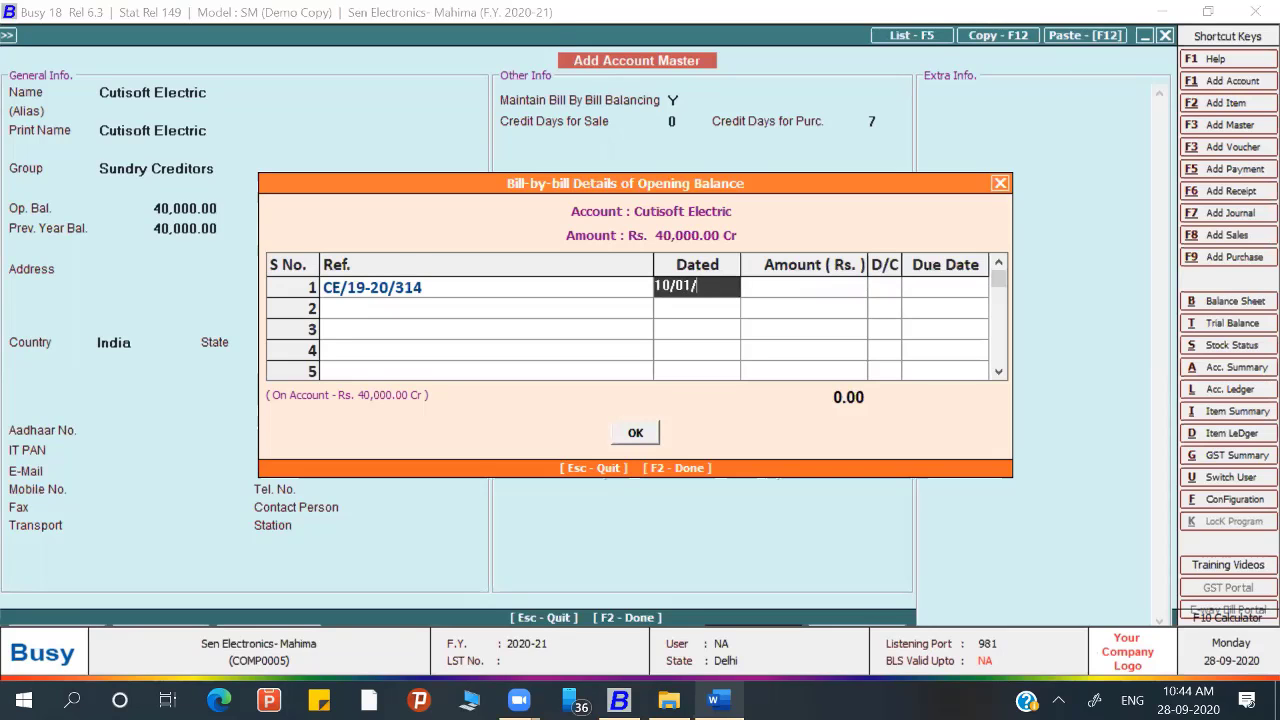
pyautogui.write('201')
pyautogui.hotkey('alt', 'Tab')
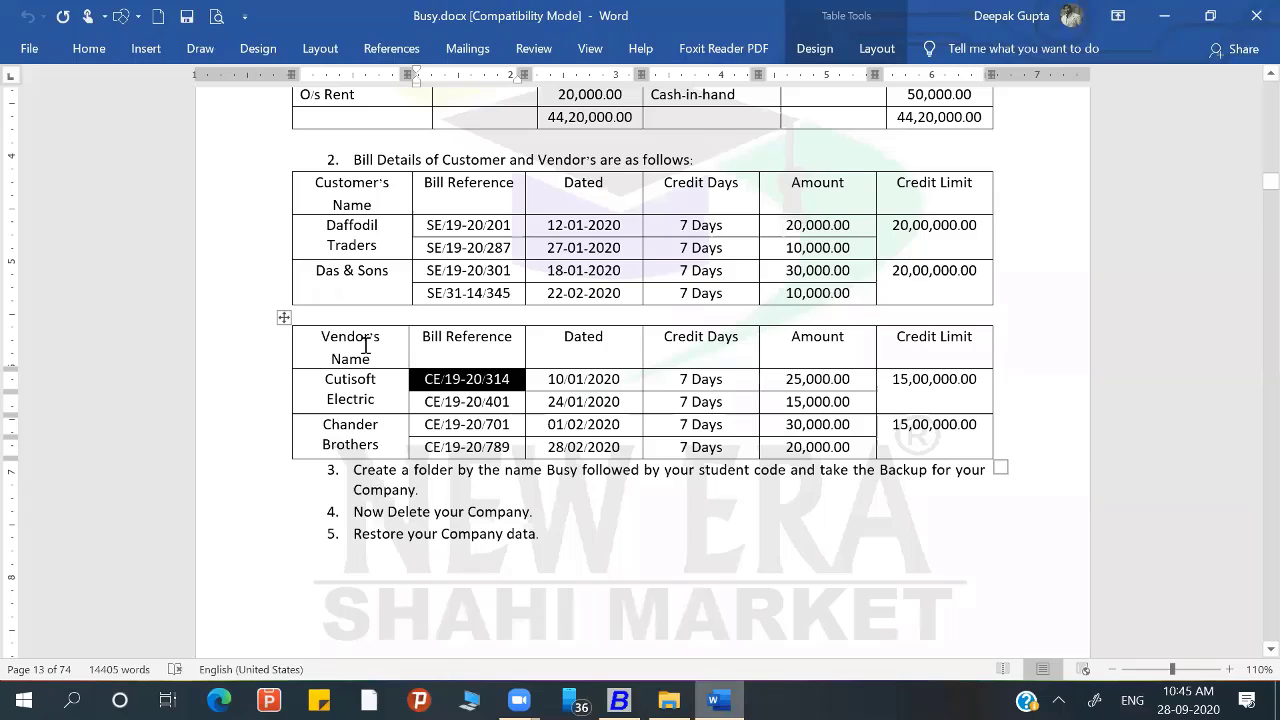
pyautogui.hotkey('alt', 'Tab')
pyautogui.press('BackSpace')
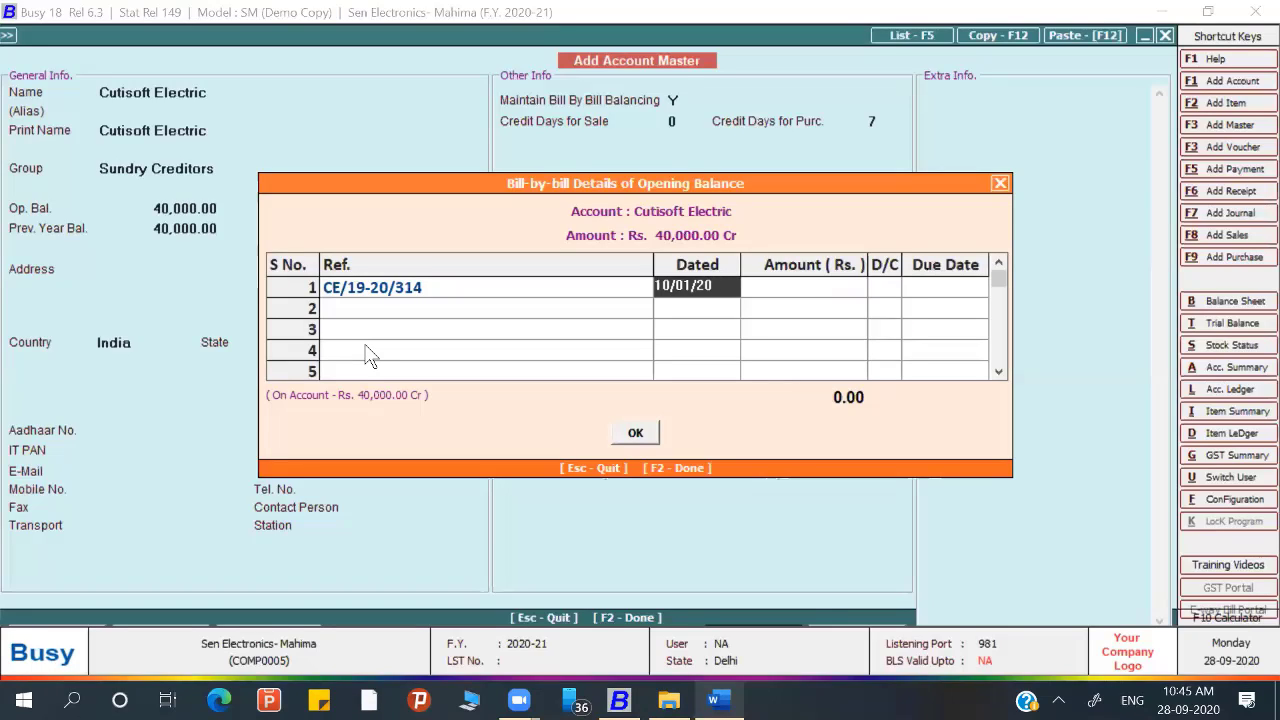
pyautogui.write('20')
pyautogui.press('Return')
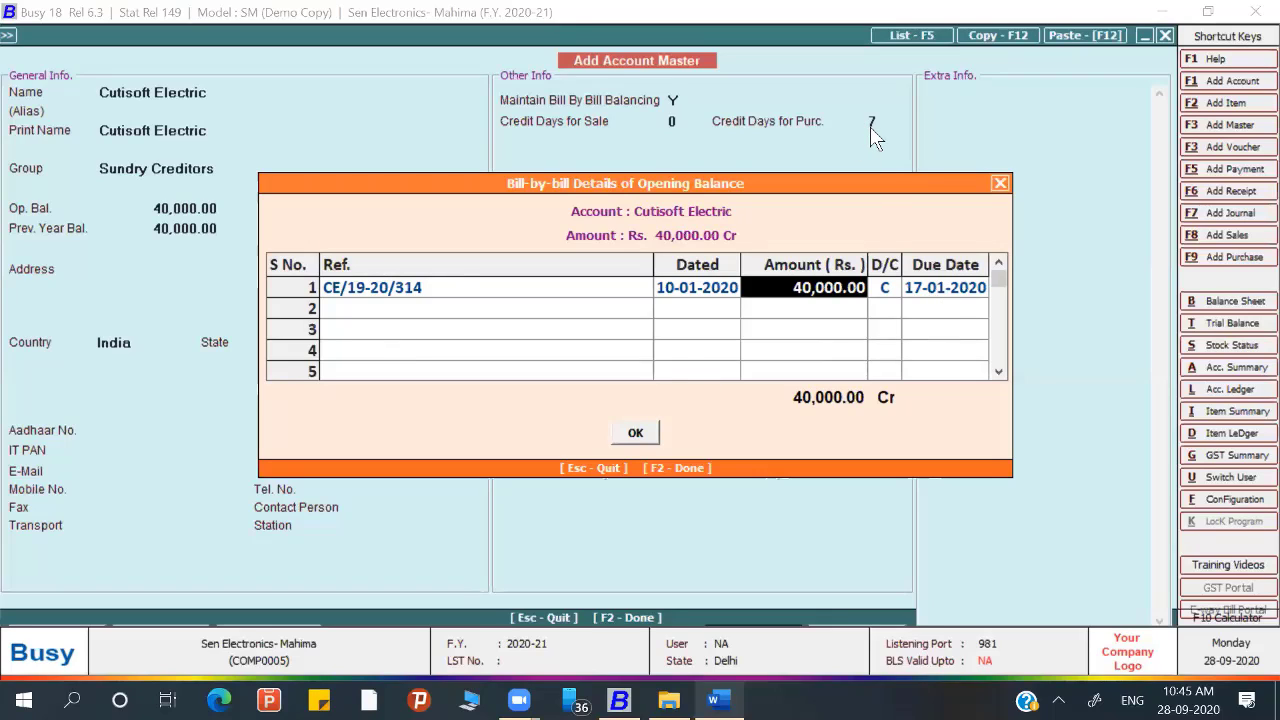
pyautogui.press('Return')
pyautogui.press('Return')
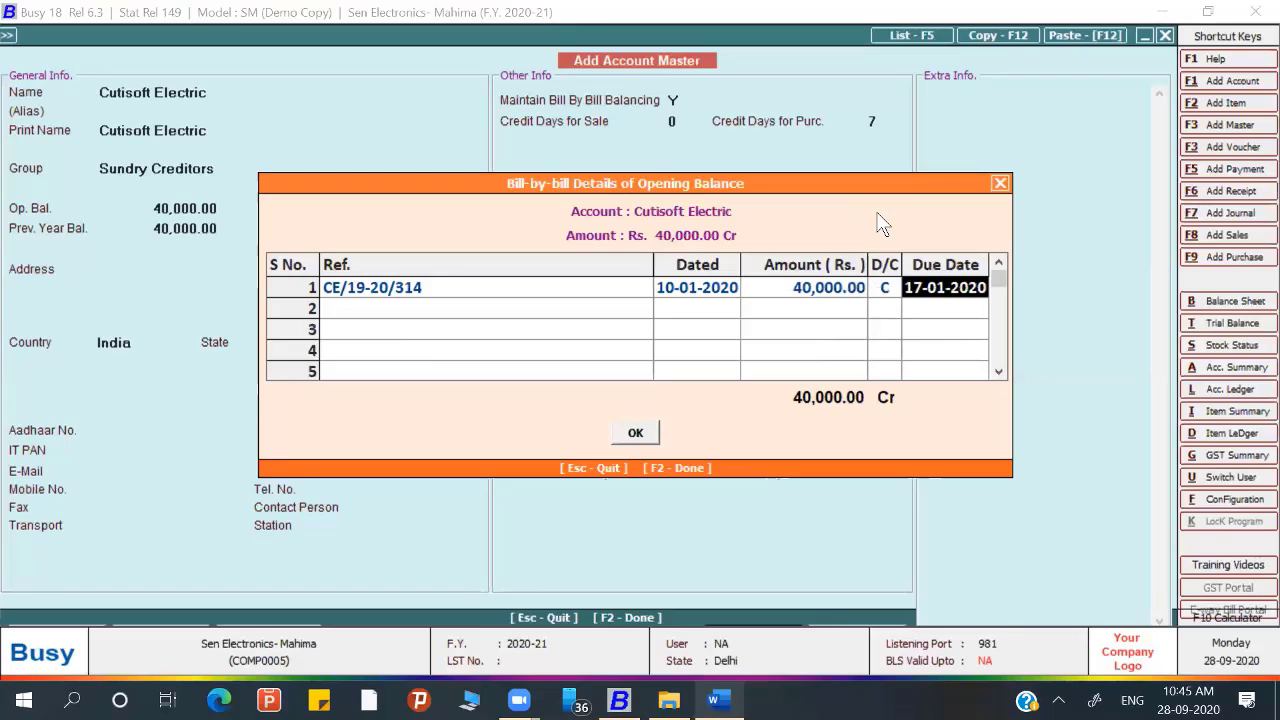
pyautogui.press('Return')
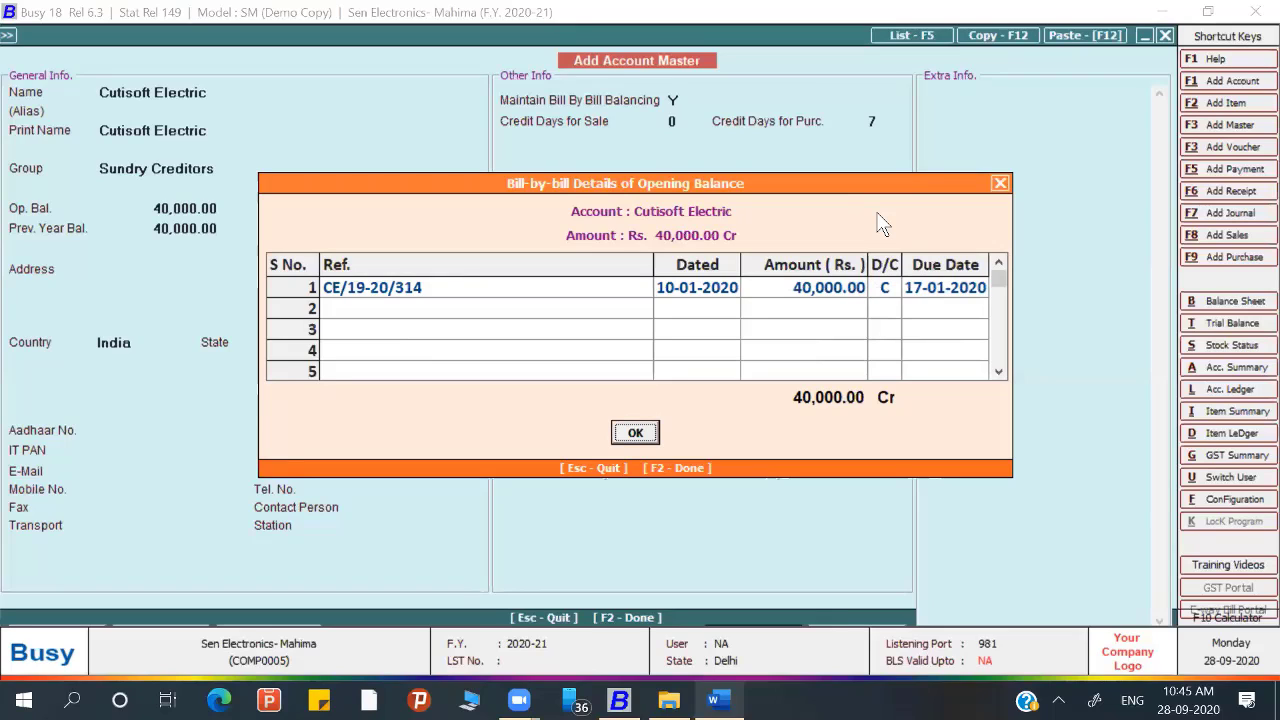
# Step: Correct the bill amount to 25,000.00 Cr, leaving 15,000.00 on account
pyautogui.click(812, 296)
pyautogui.write('25')
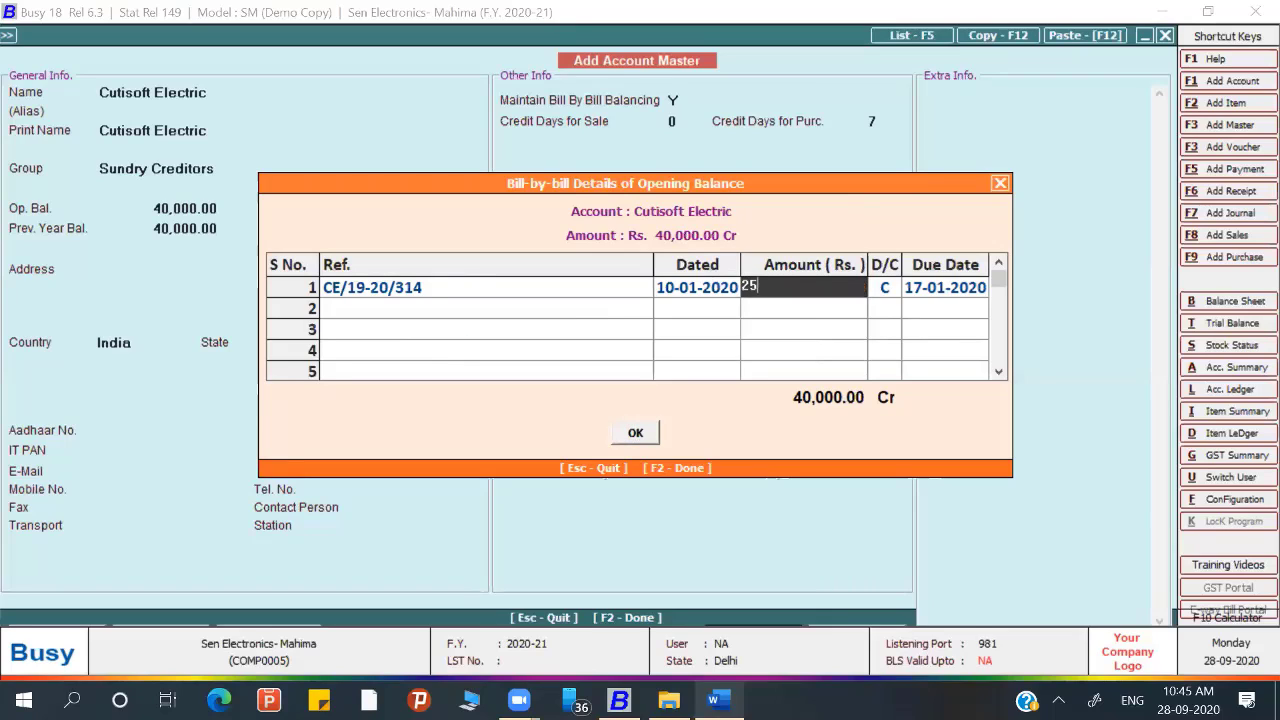
pyautogui.write(',000')
pyautogui.press('Return')
pyautogui.press('Return')
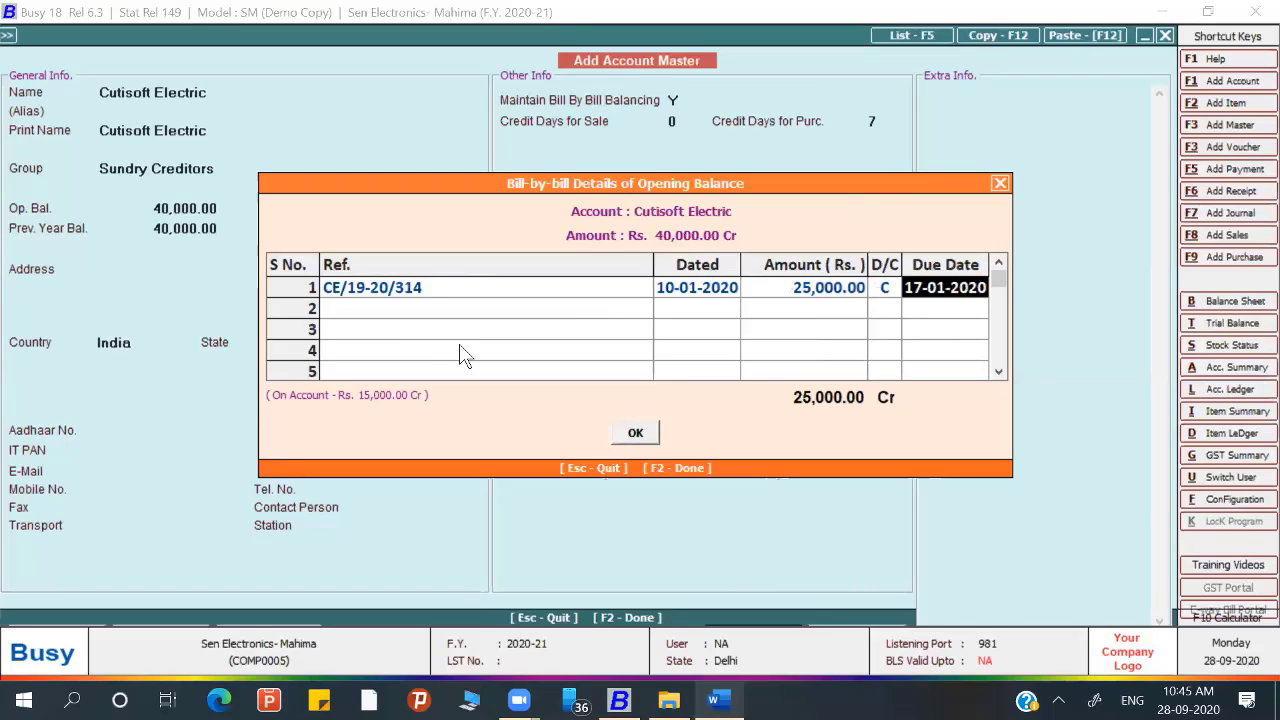
pyautogui.press('Return')
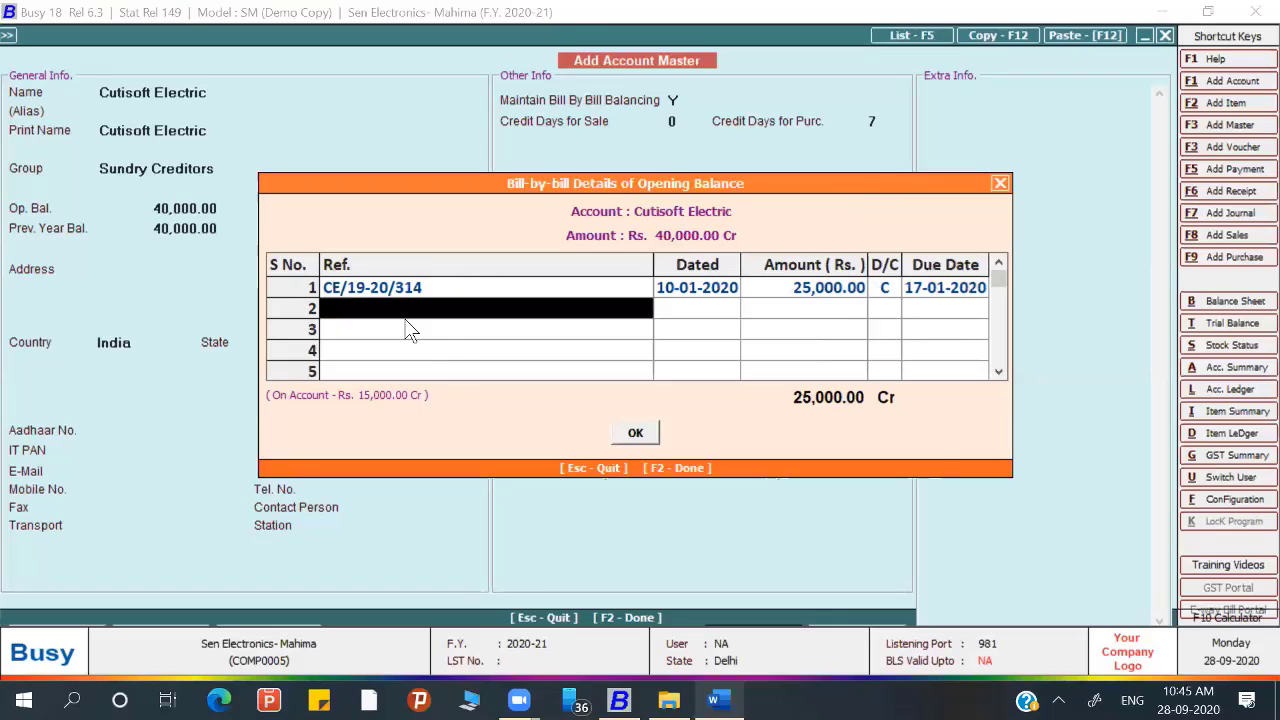
# Step: Paste bill reference CE/19-20/401 from the assignment into row 2
pyautogui.hotkey('alt', 'Tab')
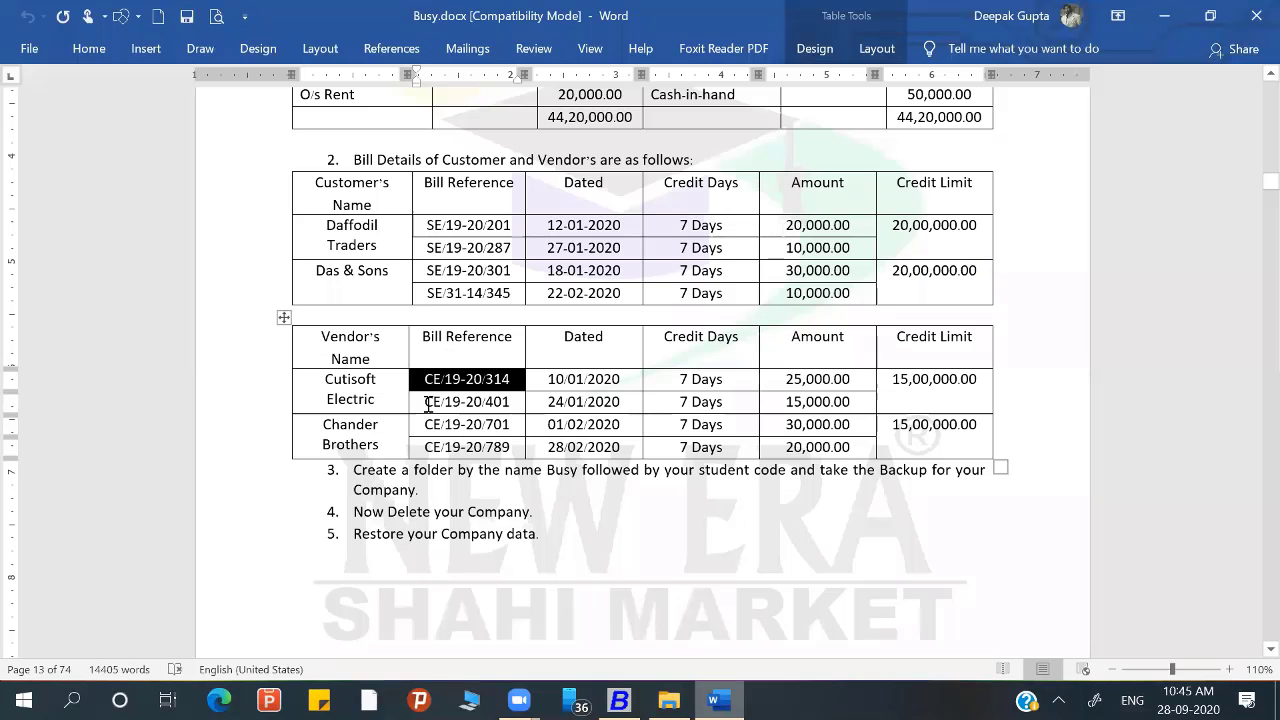
pyautogui.moveTo(425, 402); pyautogui.dragTo(519, 404)
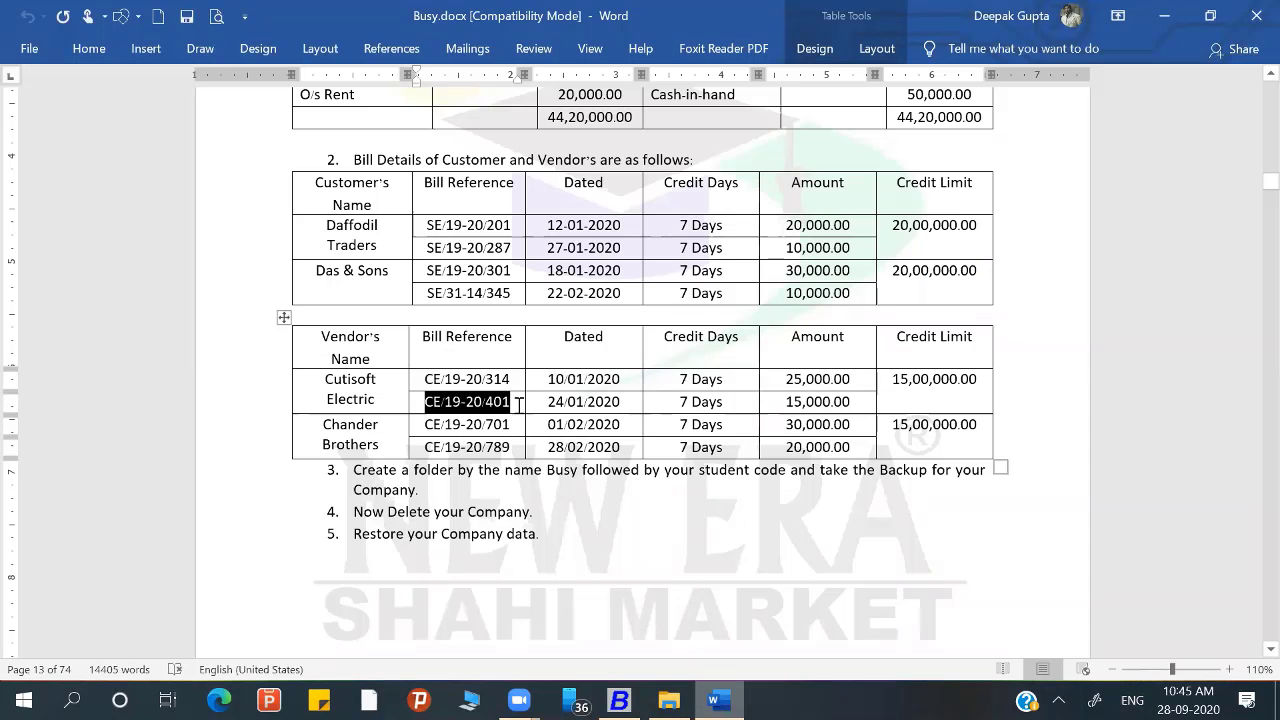
pyautogui.hotkey('alt', 'Tab')
pyautogui.hotkey('ctrl', 'v')
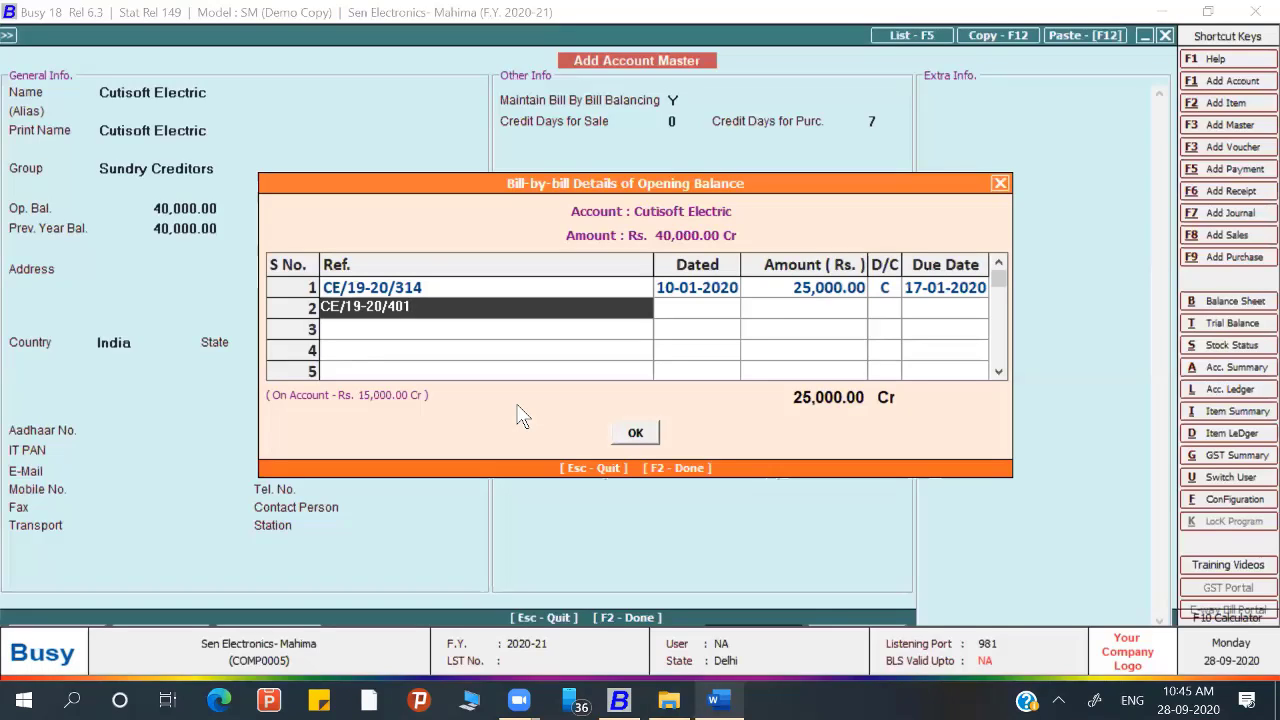
pyautogui.press('Return')
# Step: Date the second bill 24-01-2020 and accept 15,000.00 Cr due 31-01-2020
pyautogui.hotkey('alt', 'Tab')
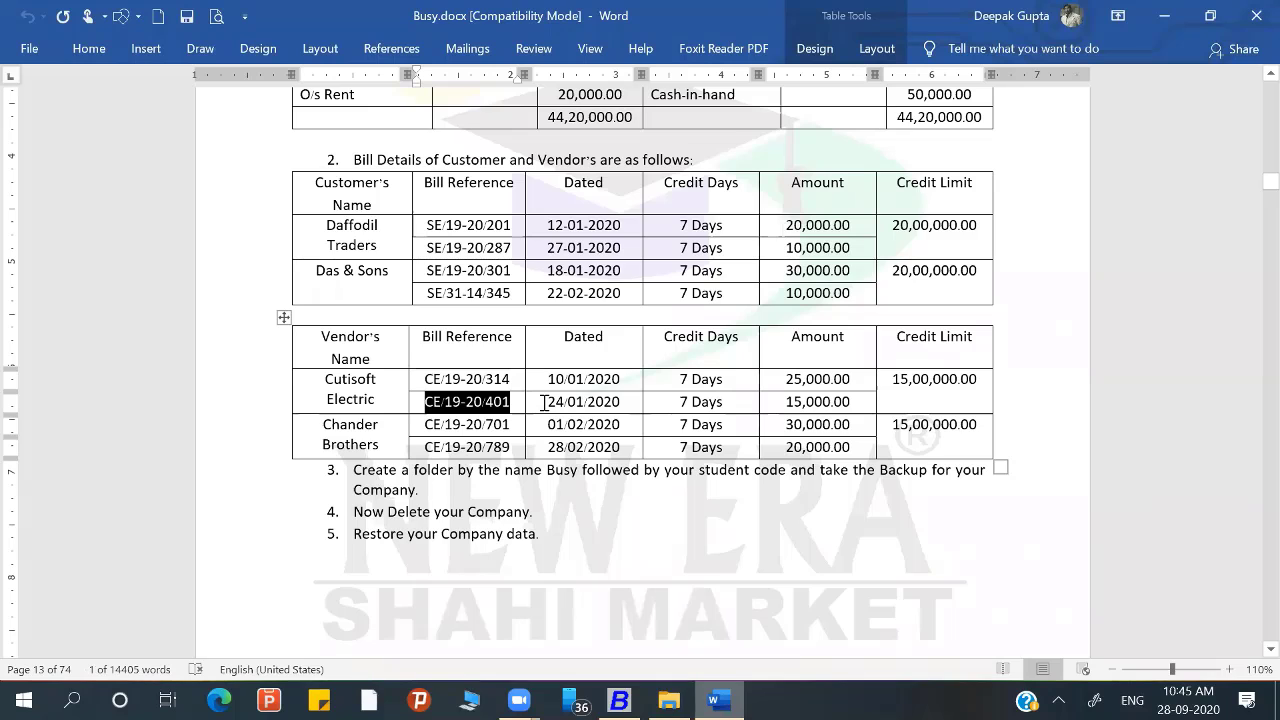
pyautogui.moveTo(544, 403); pyautogui.dragTo(628, 399)
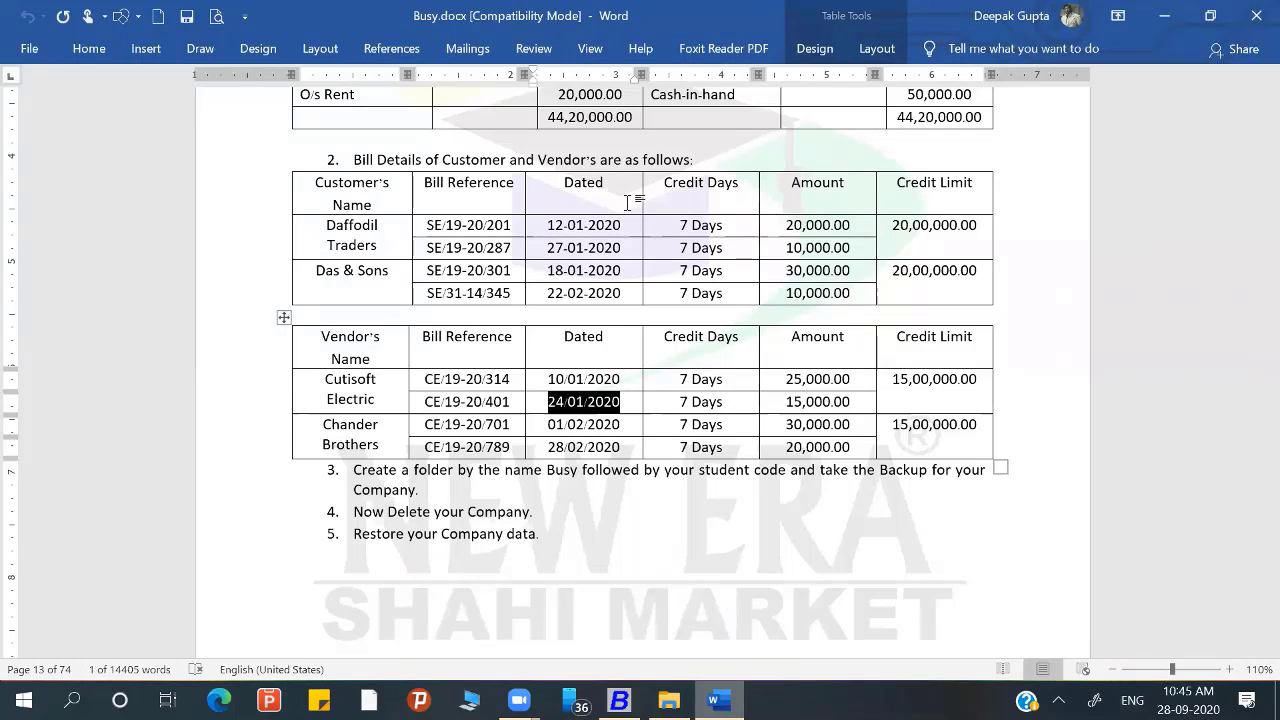
pyautogui.hotkey('alt', 'Tab')
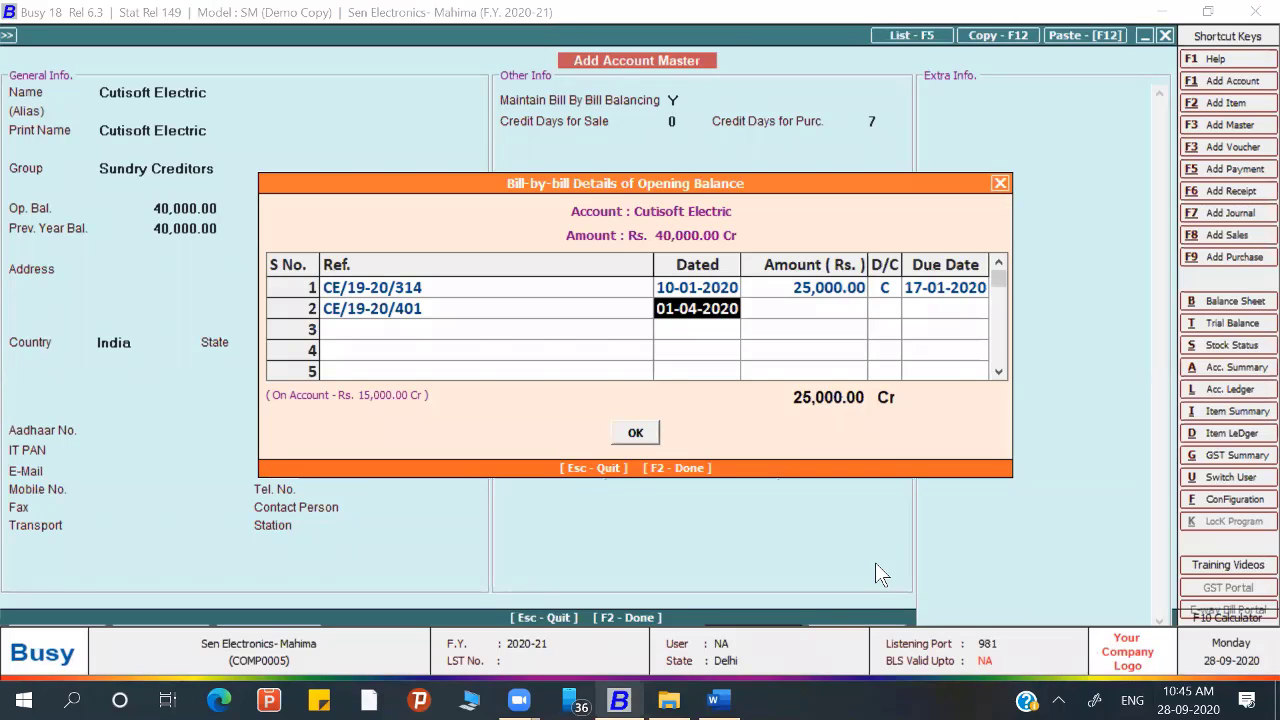
pyautogui.press('BackSpace')
pyautogui.press('BackSpace')
pyautogui.press('BackSpace')
pyautogui.press('BackSpace')
pyautogui.press('BackSpace')
pyautogui.press('BackSpace')
pyautogui.press('BackSpace')
pyautogui.press('BackSpace')
pyautogui.press('BackSpace')
pyautogui.press('BackSpace')
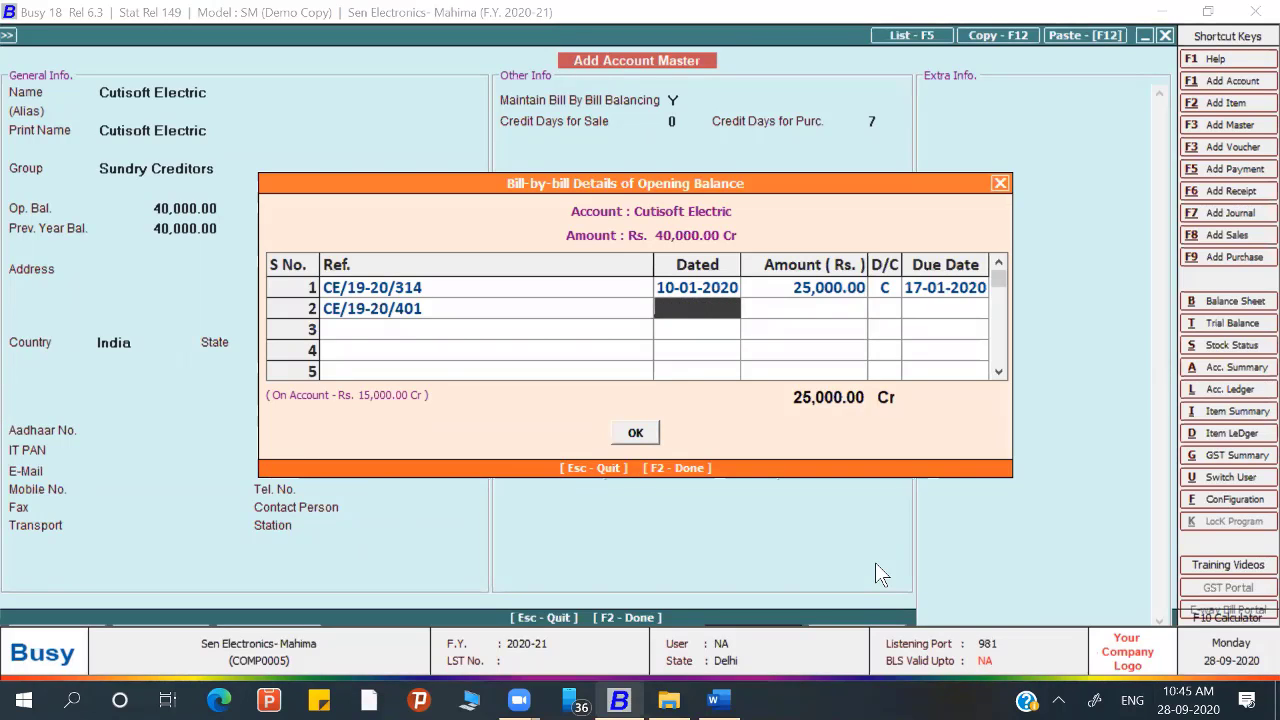
pyautogui.write('24/01/2020')
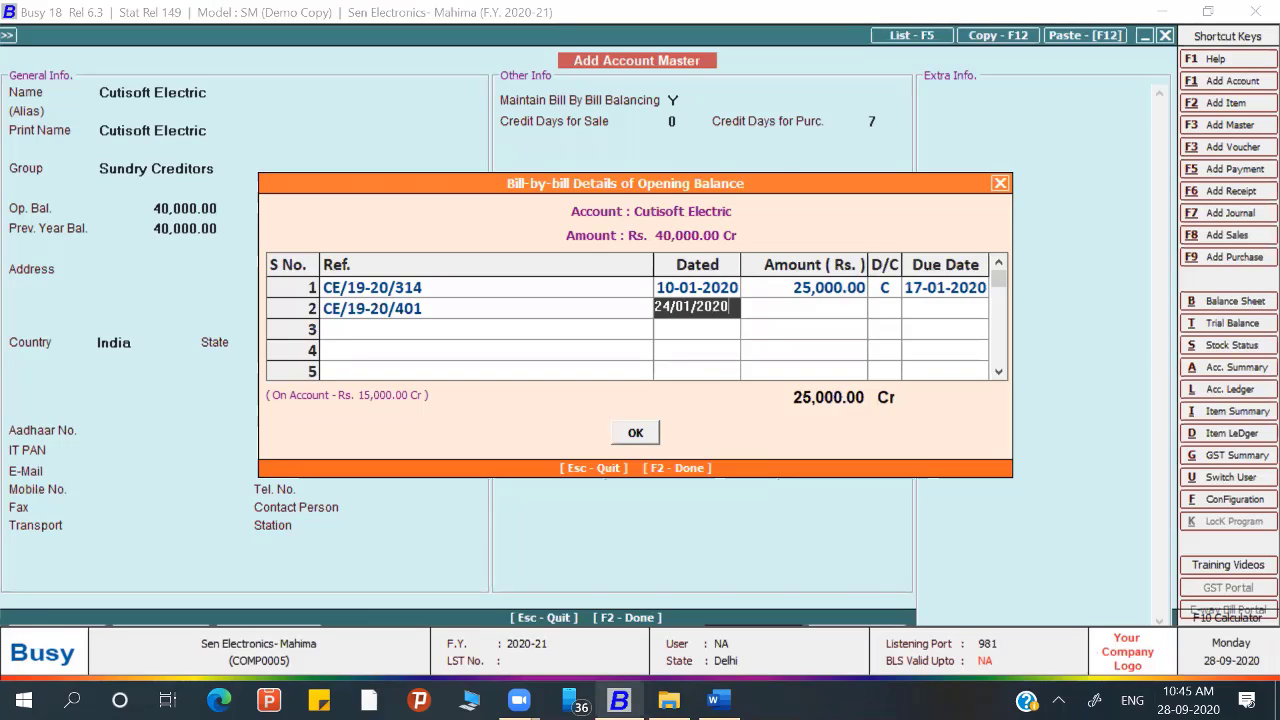
pyautogui.press('Return')
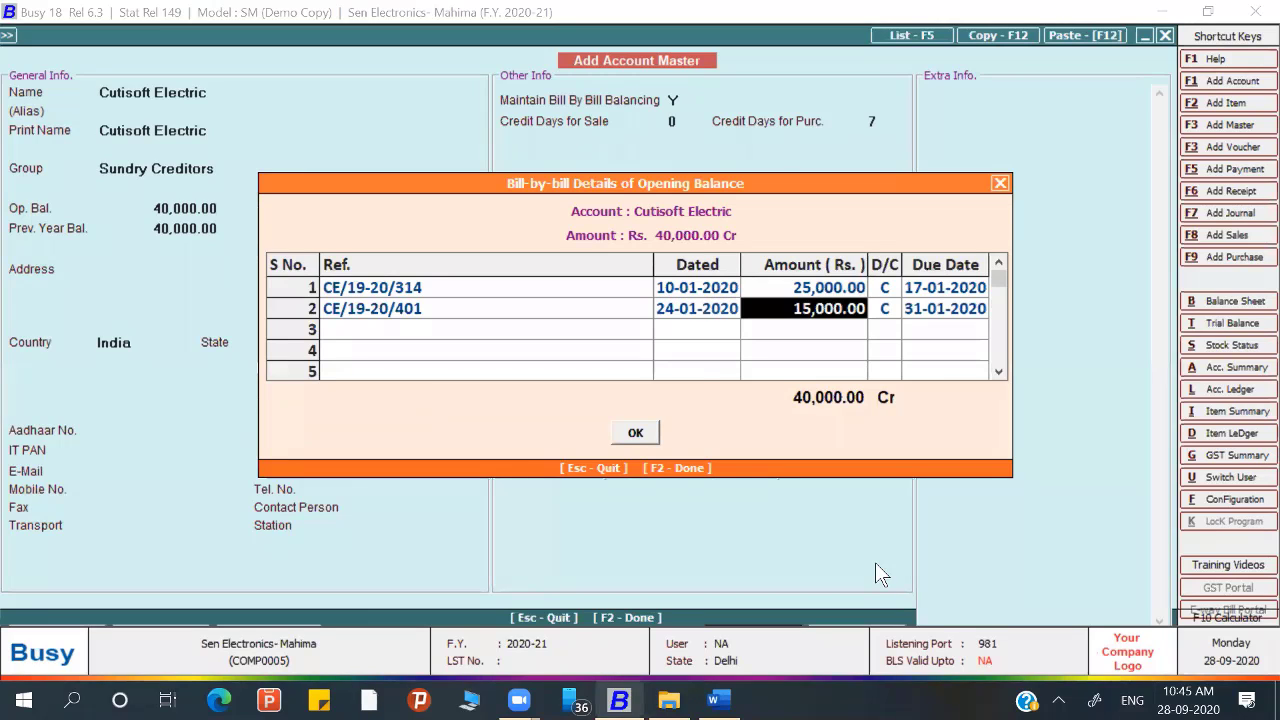
pyautogui.press('Return')
pyautogui.press('Return')
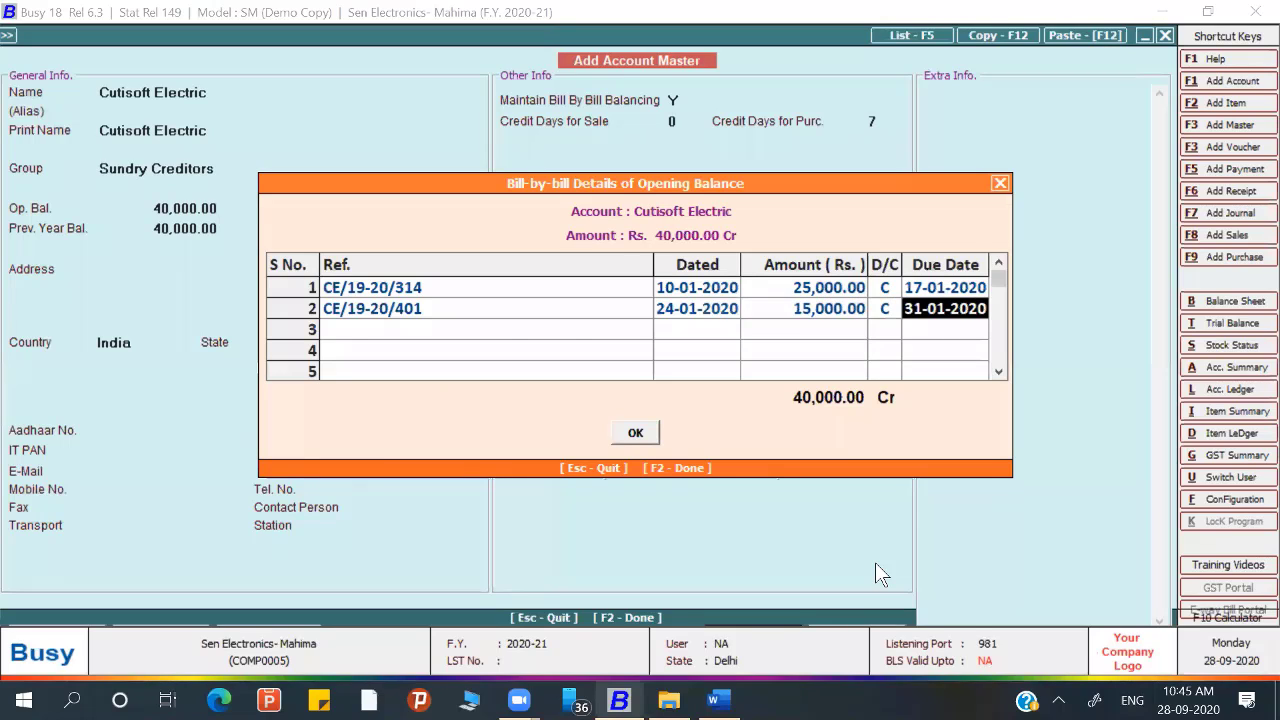
pyautogui.press('Return')
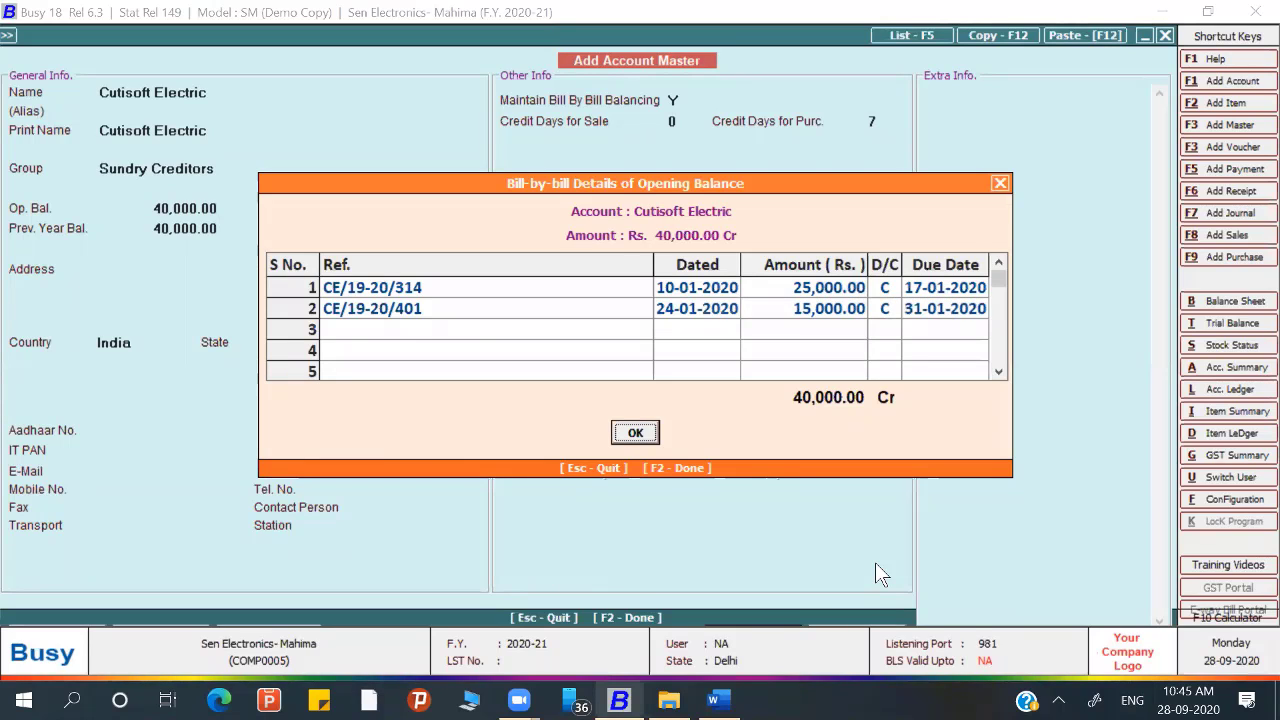
pyautogui.press('Return')
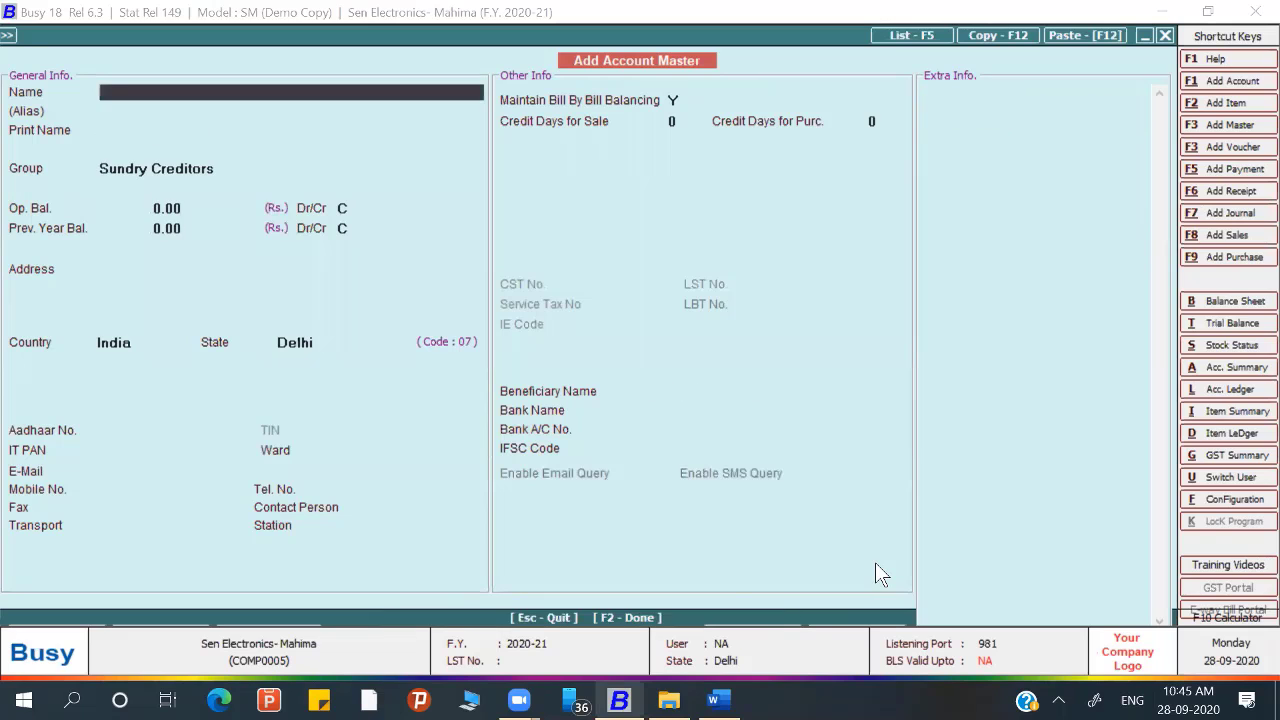
# Step: Name the new account Chander Brothers, copied from the assignment balance sheet
pyautogui.hotkey('alt', 'Tab')
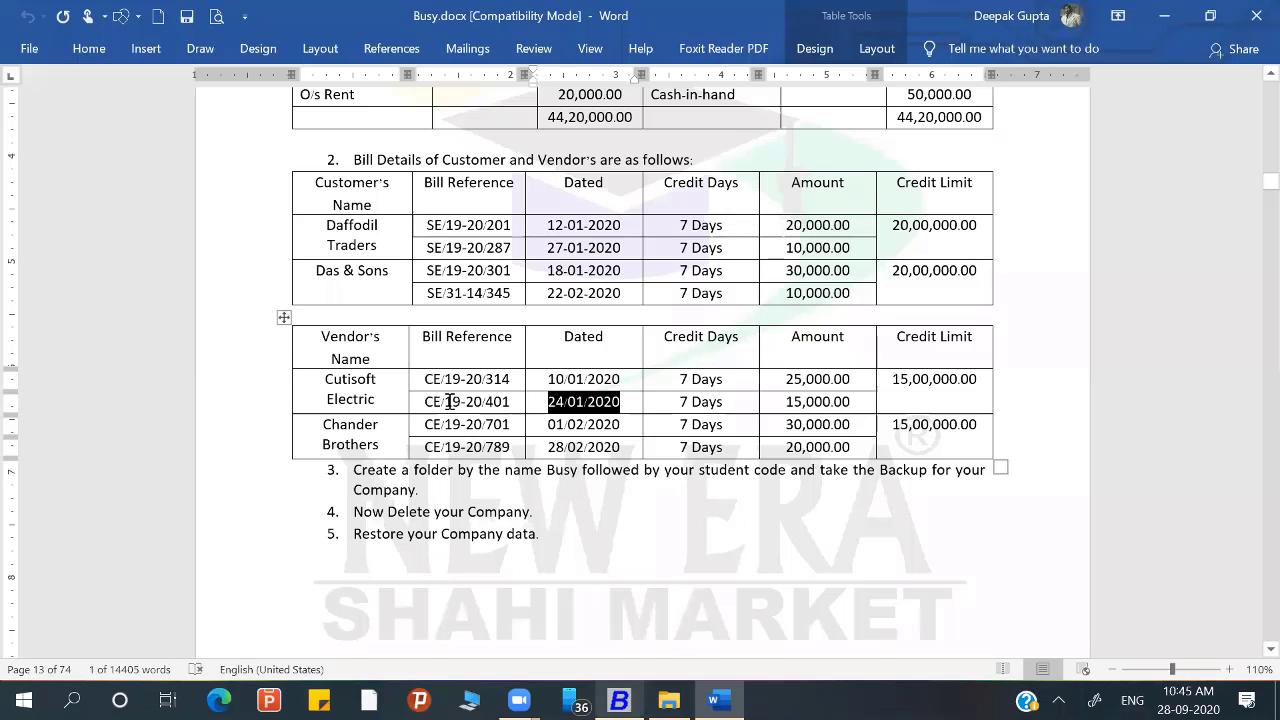
pyautogui.scroll(9, 449, 401)
pyautogui.scroll(-4, 403, 403)
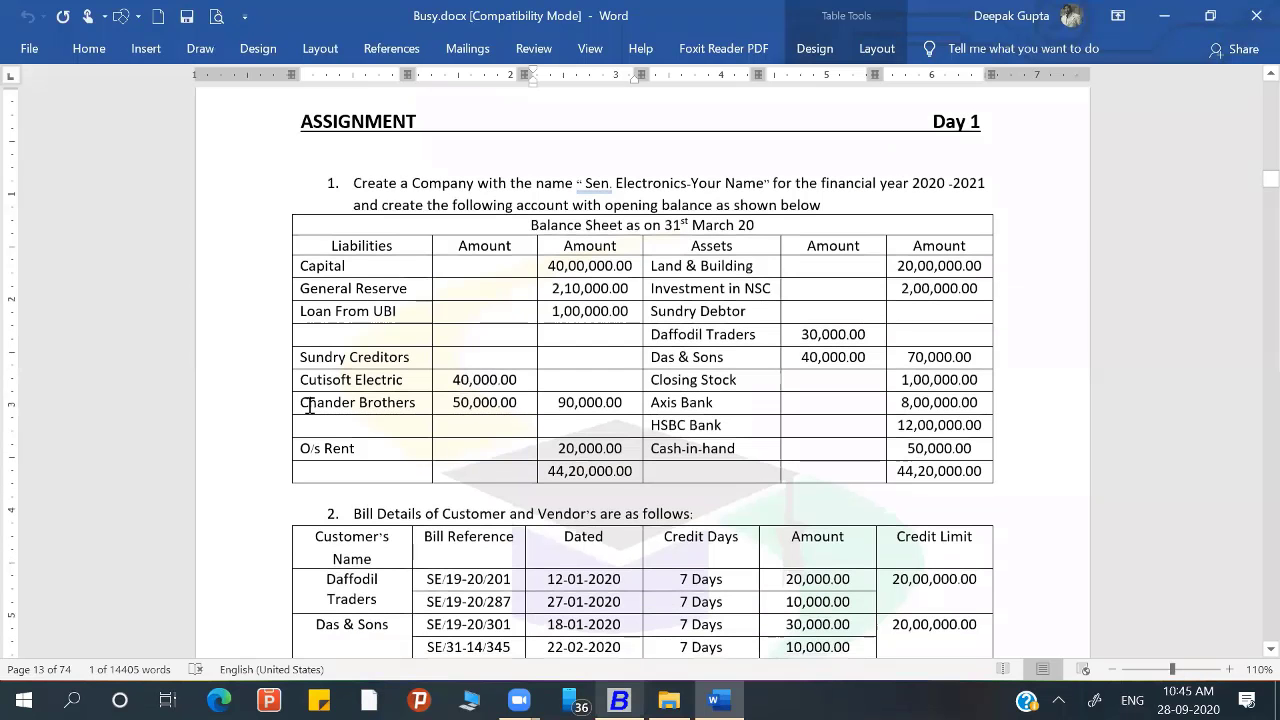
pyautogui.moveTo(302, 403); pyautogui.dragTo(421, 410)
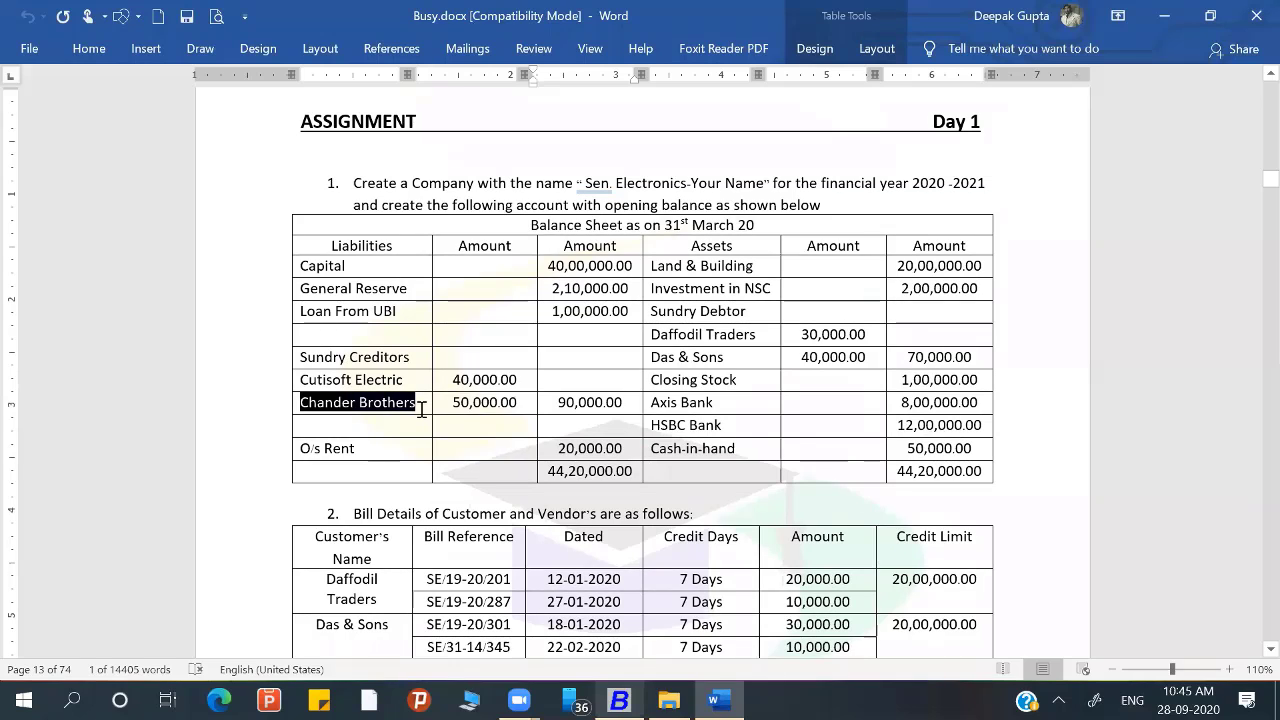
pyautogui.hotkey('ctrl', 'c')
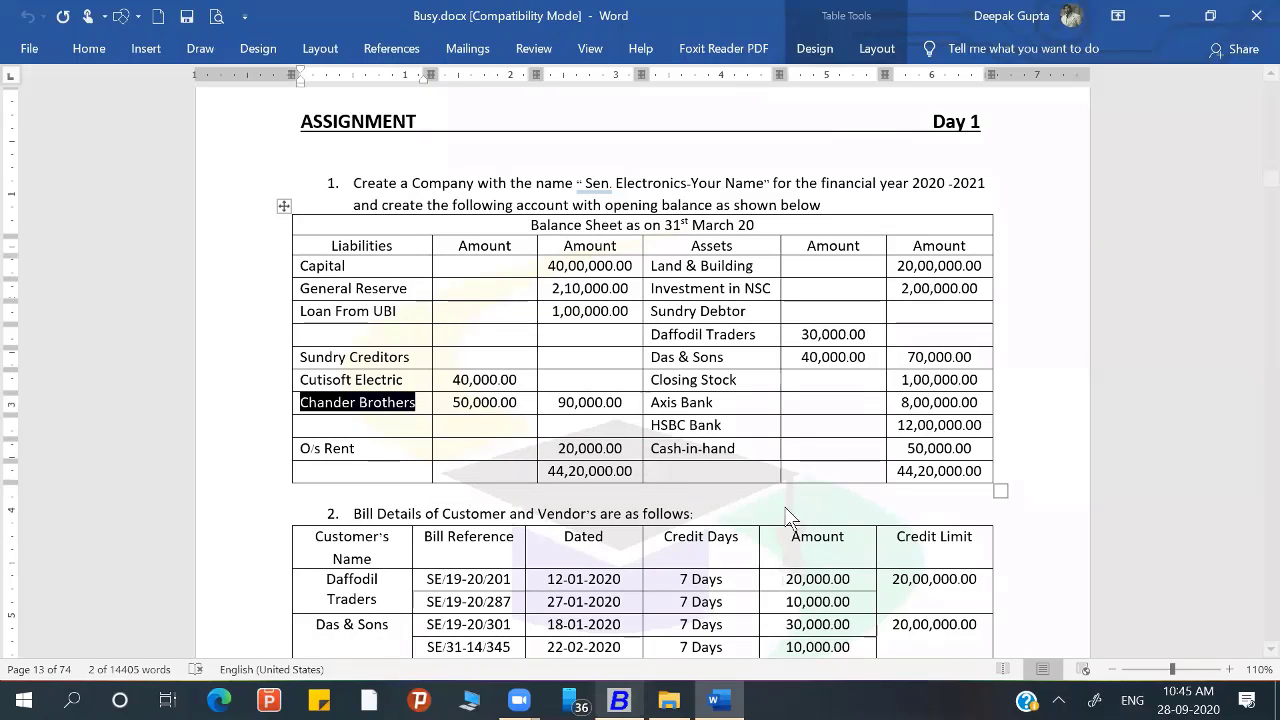
pyautogui.hotkey('alt', 'Tab')
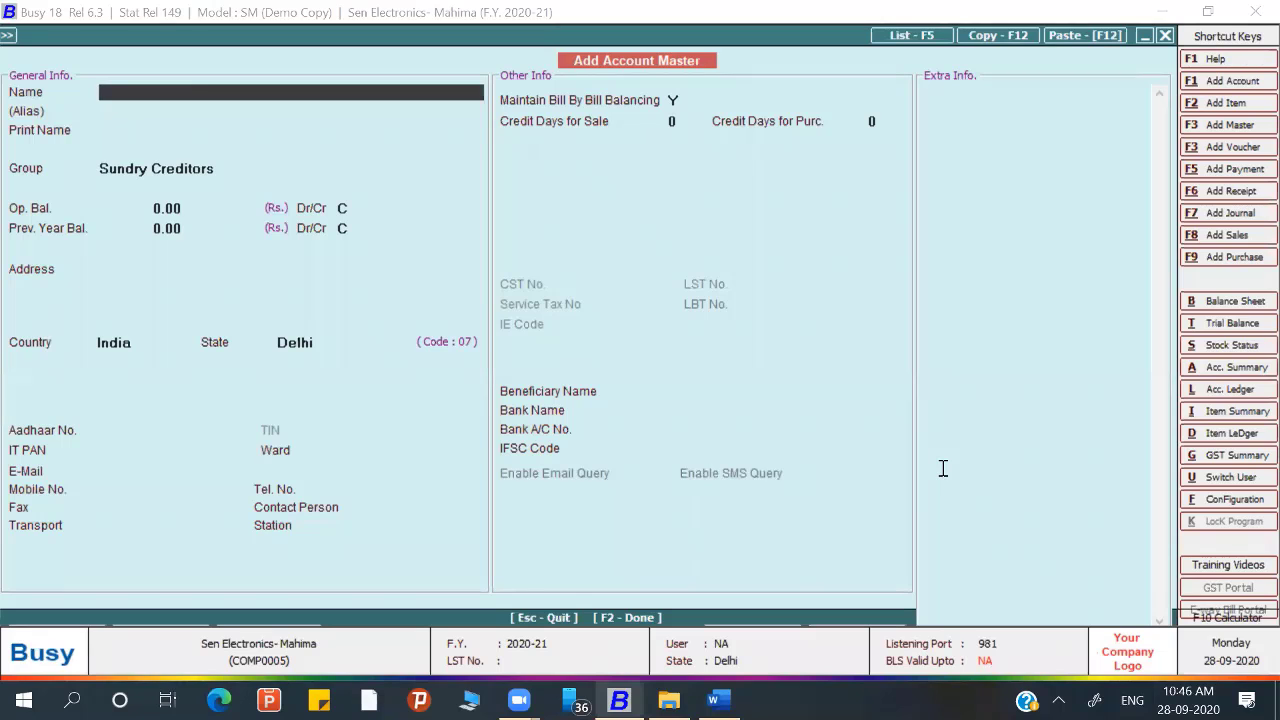
pyautogui.hotkey('ctrl', 'v')
pyautogui.press('Return')
pyautogui.press('Return')
pyautogui.press('Return')
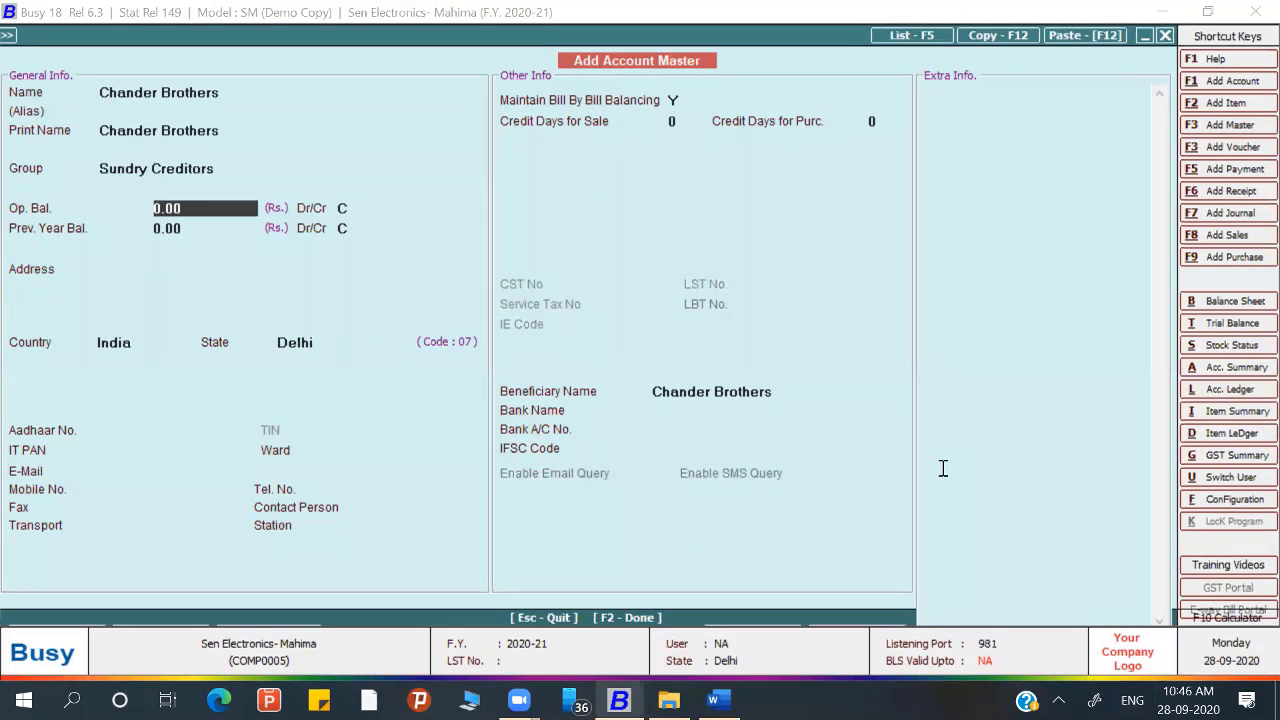
# Step: Give Chander Brothers a 50,000.00 opening balance
pyautogui.hotkey('alt', 'Tab')
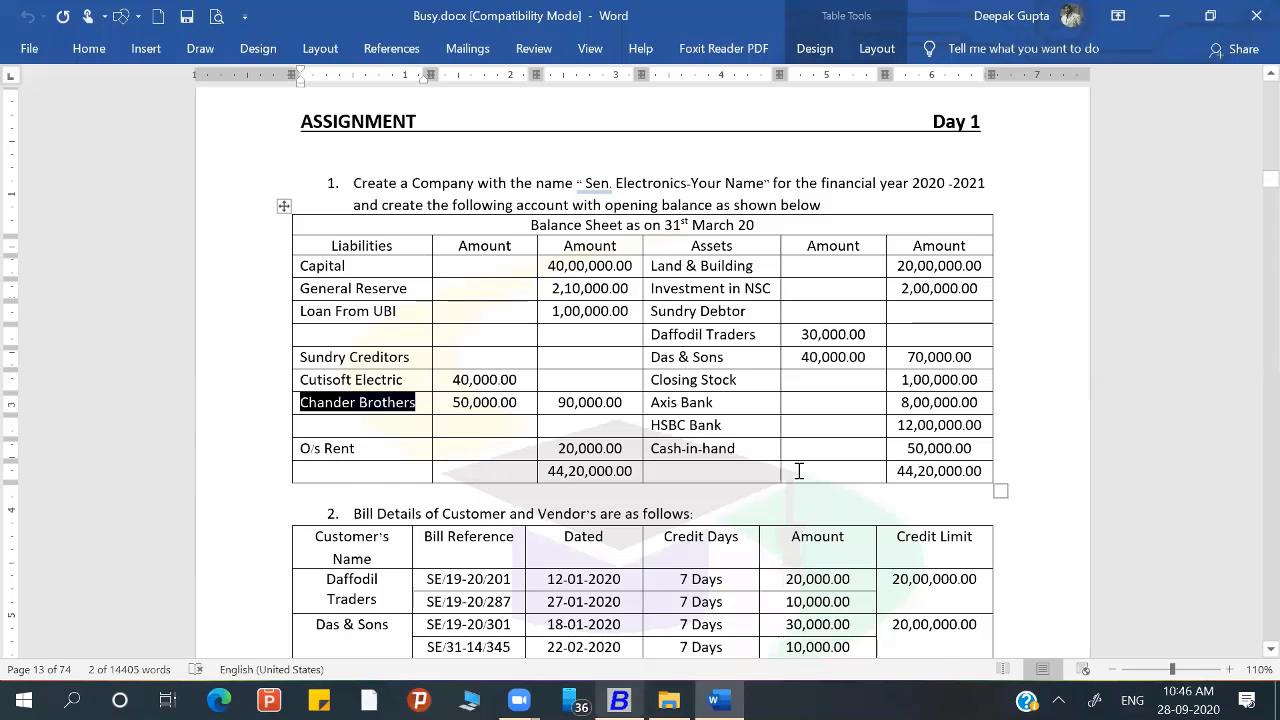
pyautogui.scroll(-3, 799, 471)
pyautogui.moveTo(452, 272); pyautogui.dragTo(528, 276)
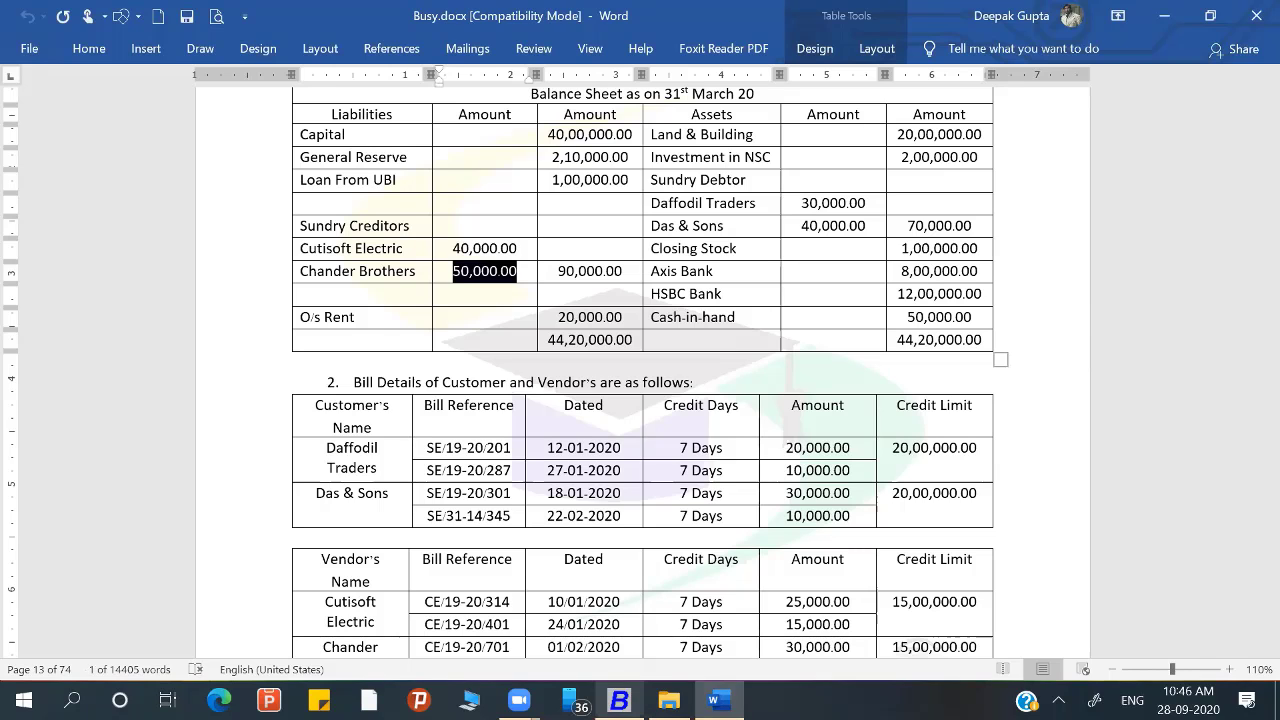
pyautogui.click(619, 700)
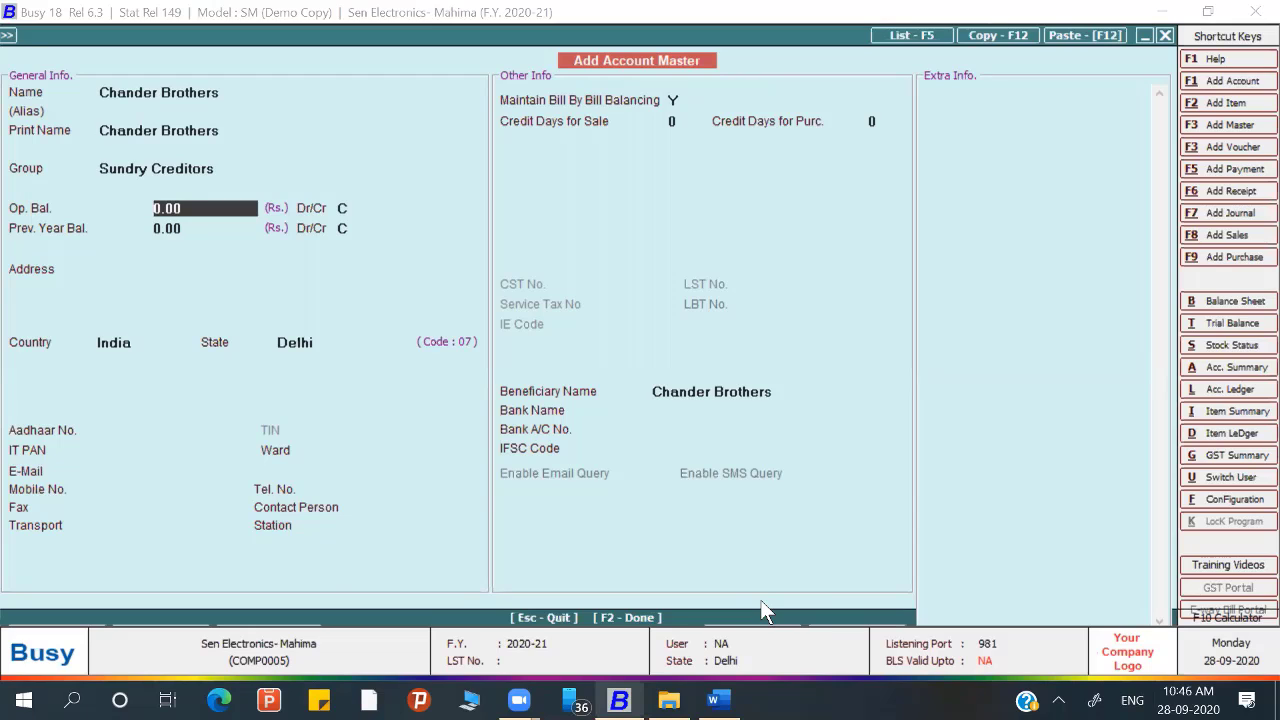
pyautogui.hotkey('alt', 'Tab')
pyautogui.hotkey('alt', 'Tab')
pyautogui.write('50,000.0')
pyautogui.press('BackSpace')
pyautogui.press('Return')
pyautogui.press('Return')
pyautogui.press('Return')
pyautogui.press('Return')
pyautogui.press('Return')
pyautogui.press('Return')
pyautogui.press('Return')
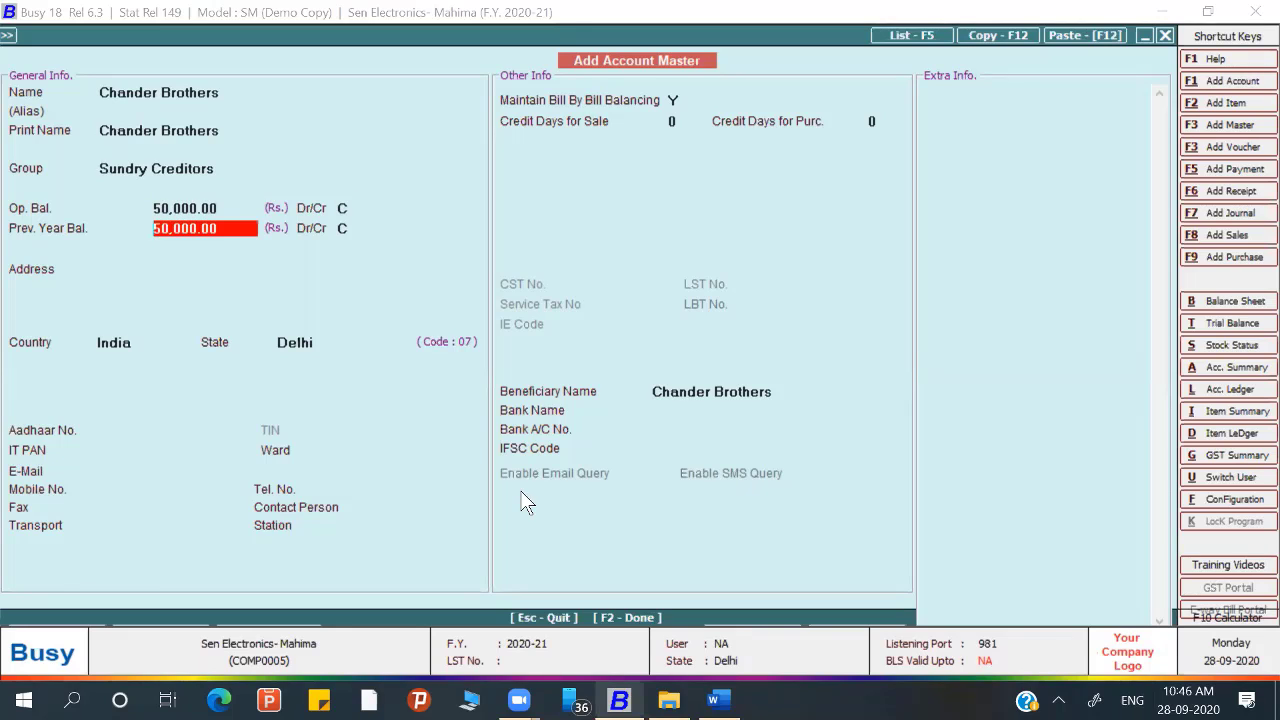
pyautogui.press('Return')
pyautogui.press('Return')
pyautogui.press('Return')
pyautogui.press('Return')
pyautogui.press('Return')
pyautogui.press('Return')
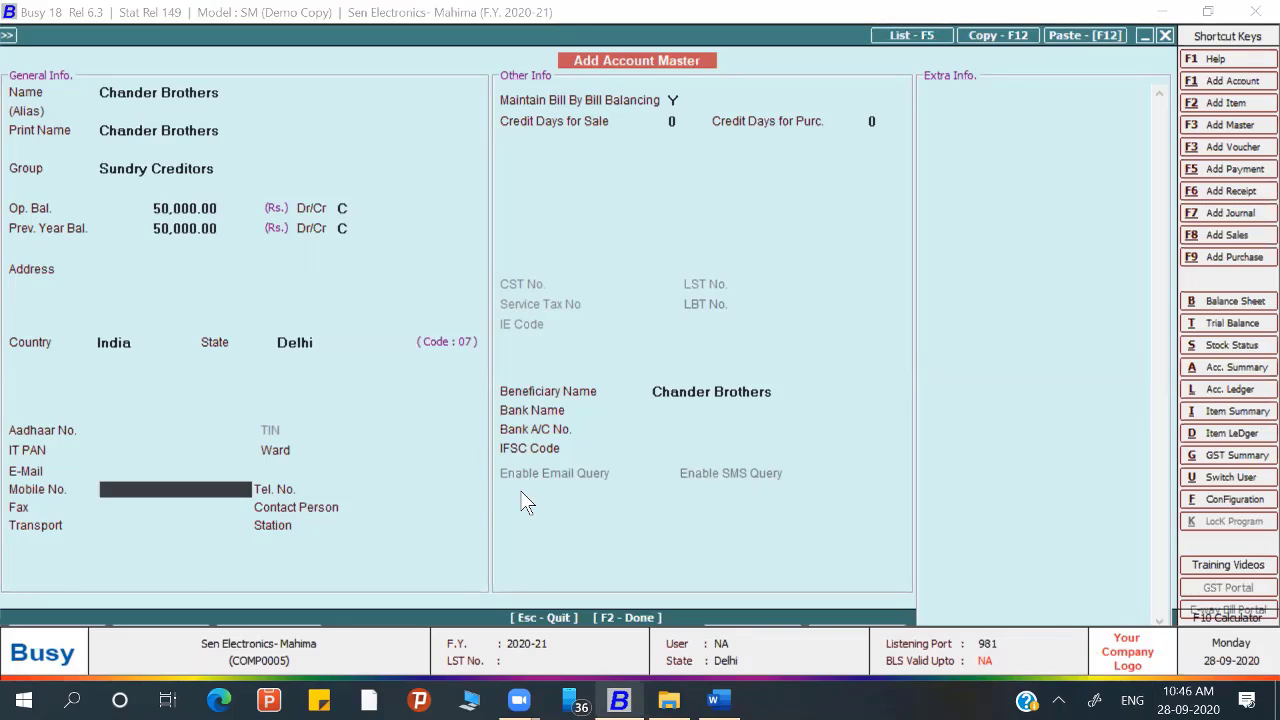
pyautogui.press('Return')
pyautogui.press('Return')
pyautogui.press('Return')
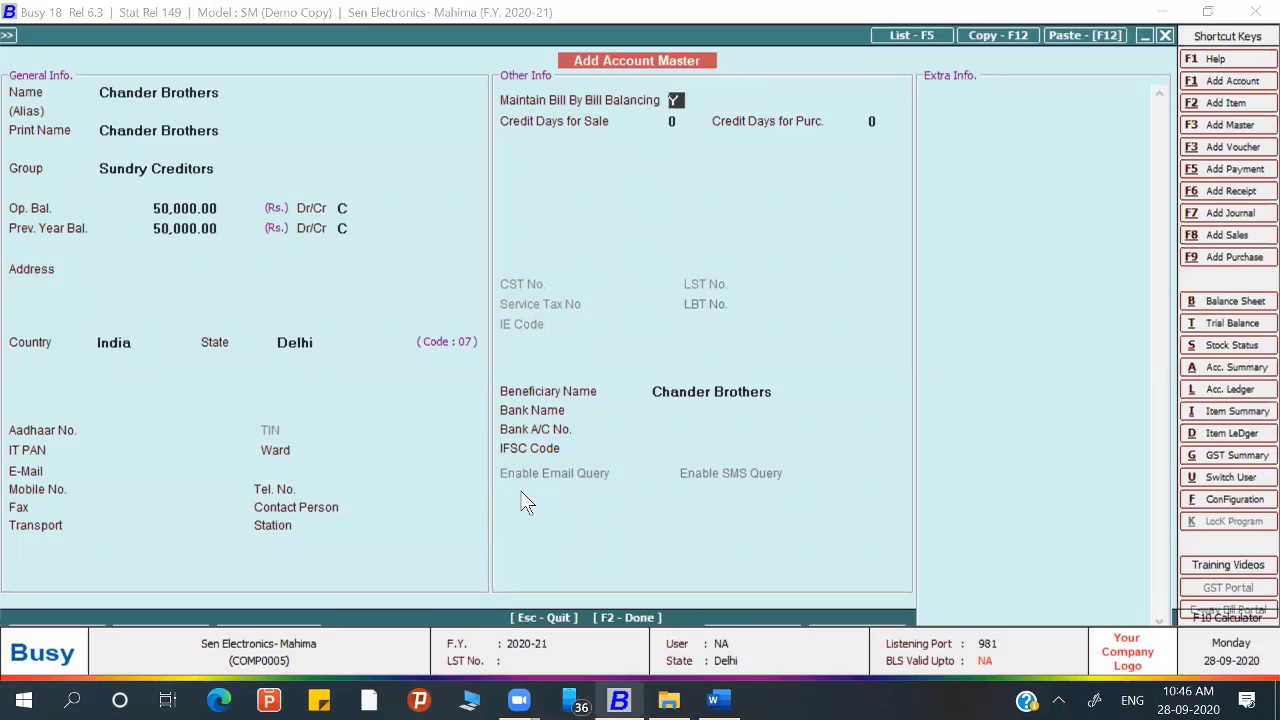
# Step: Set purchase credit days to 7 and copy bill reference CE/19-20/701 from the assignment
pyautogui.hotkey('alt', 'Tab')
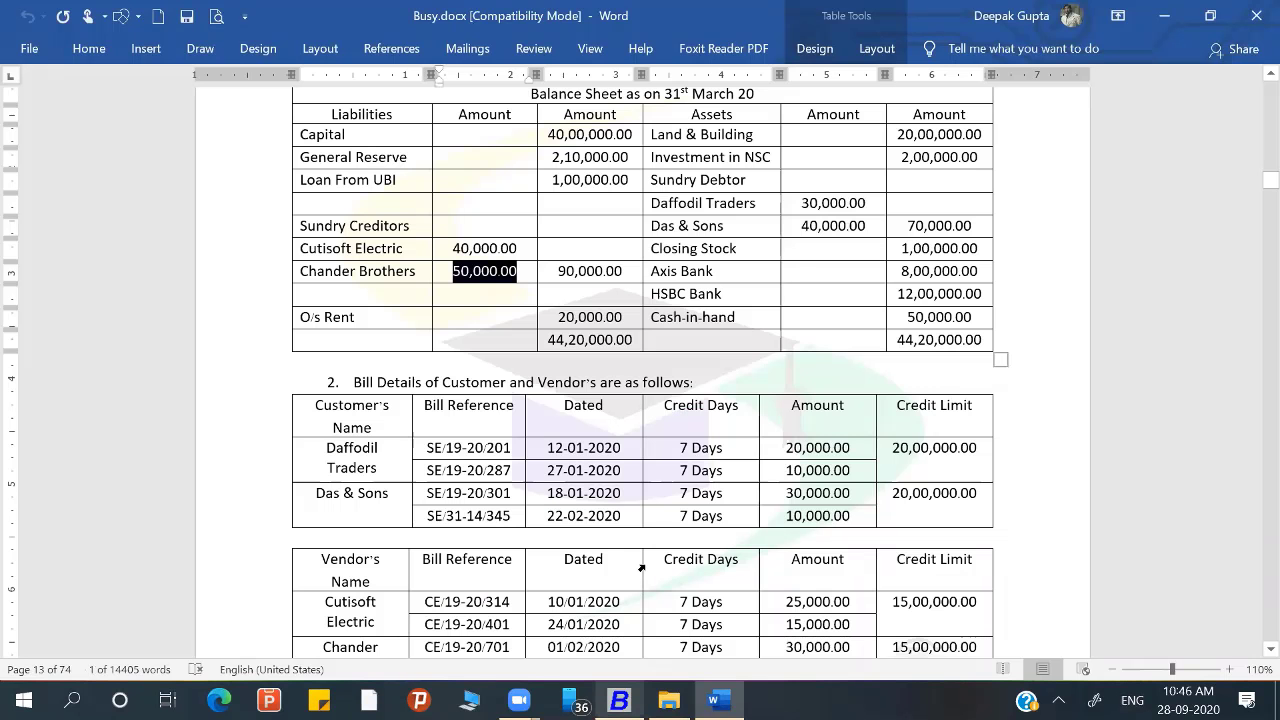
pyautogui.scroll(-3, 685, 537)
pyautogui.hotkey('alt', 'Tab')
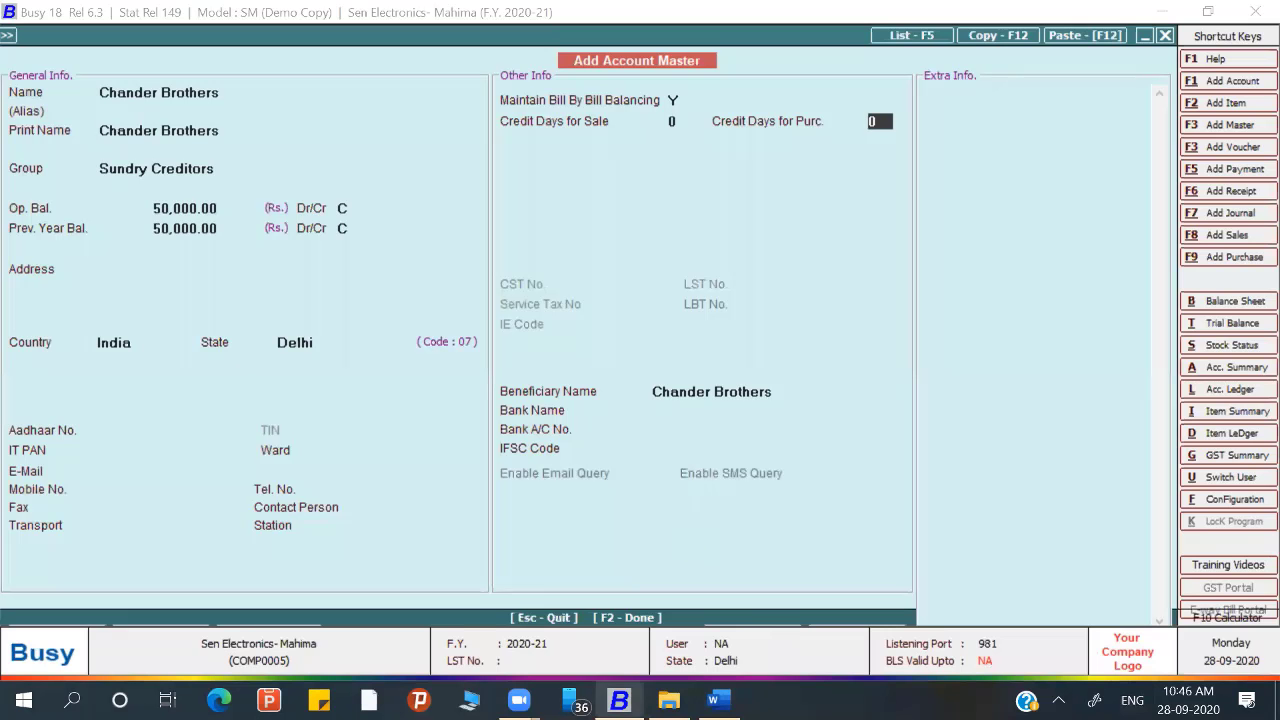
pyautogui.write('7')
pyautogui.press('Return')
pyautogui.press('Return')
pyautogui.press('Return')
pyautogui.press('Return')
pyautogui.press('Return')
pyautogui.press('Return')
pyautogui.hotkey('alt', 'Tab')
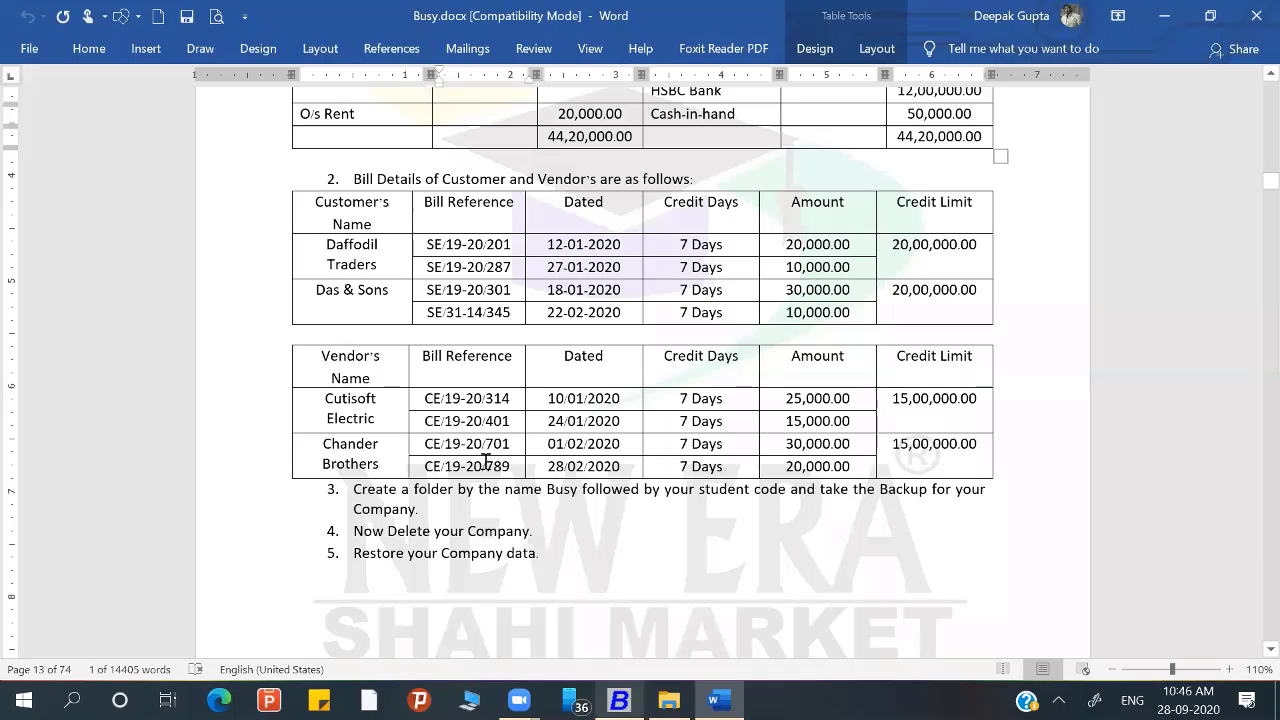
pyautogui.moveTo(441, 445); pyautogui.dragTo(511, 444)
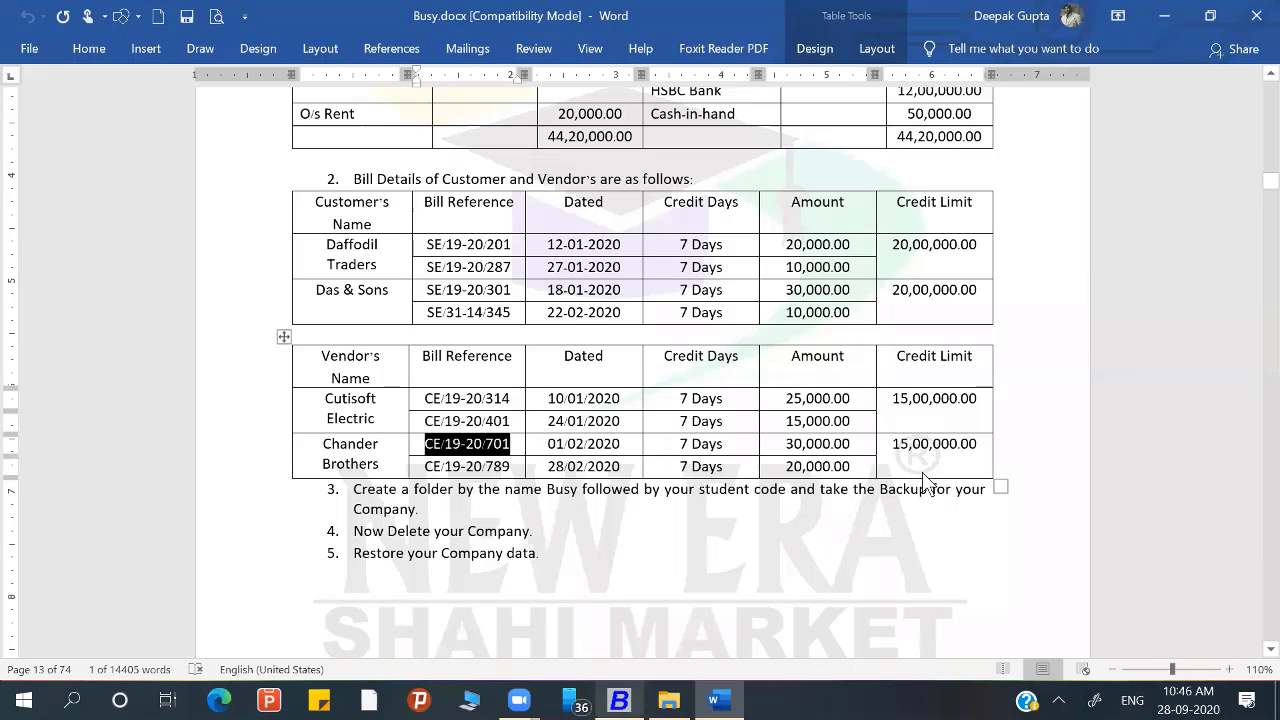
pyautogui.hotkey('ctrl', 'c')
# Step: Enter first bill CE/19-20/701 dated 01-02-2020 for 30,000.00
pyautogui.hotkey('alt', 'Tab')
pyautogui.hotkey('ctrl', 'v')
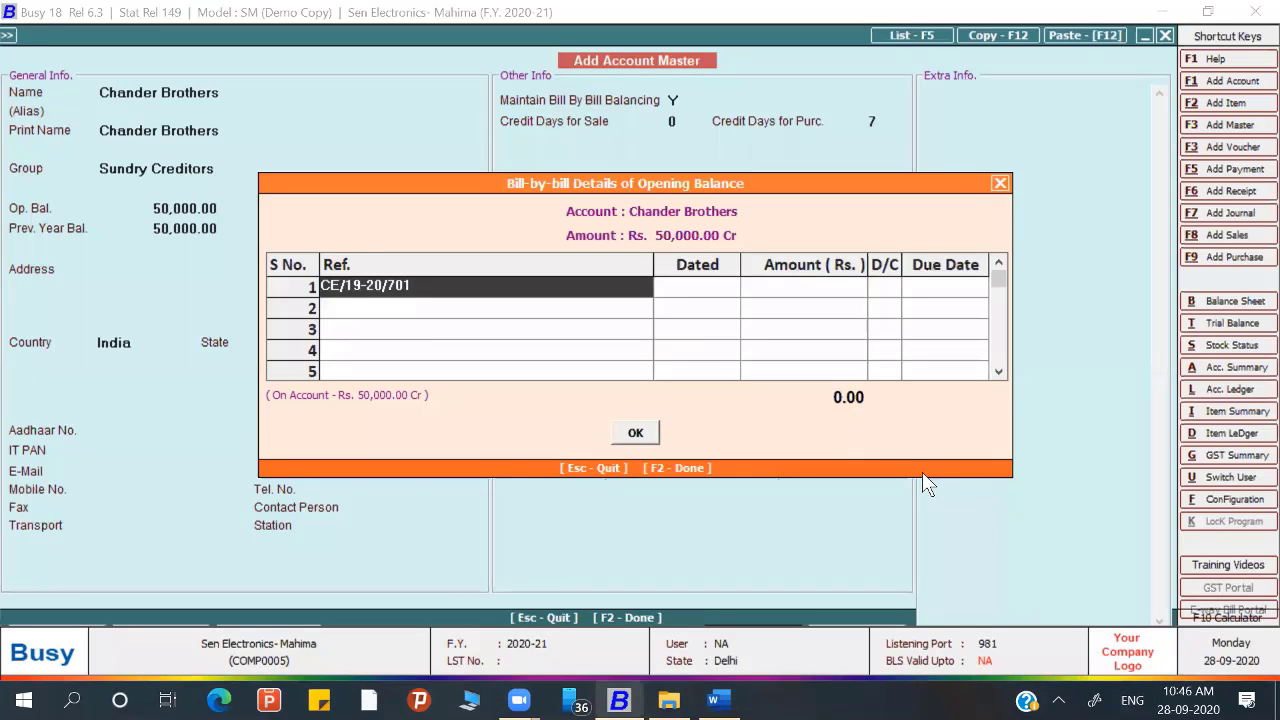
pyautogui.press('Return')
pyautogui.hotkey('alt', 'Tab')
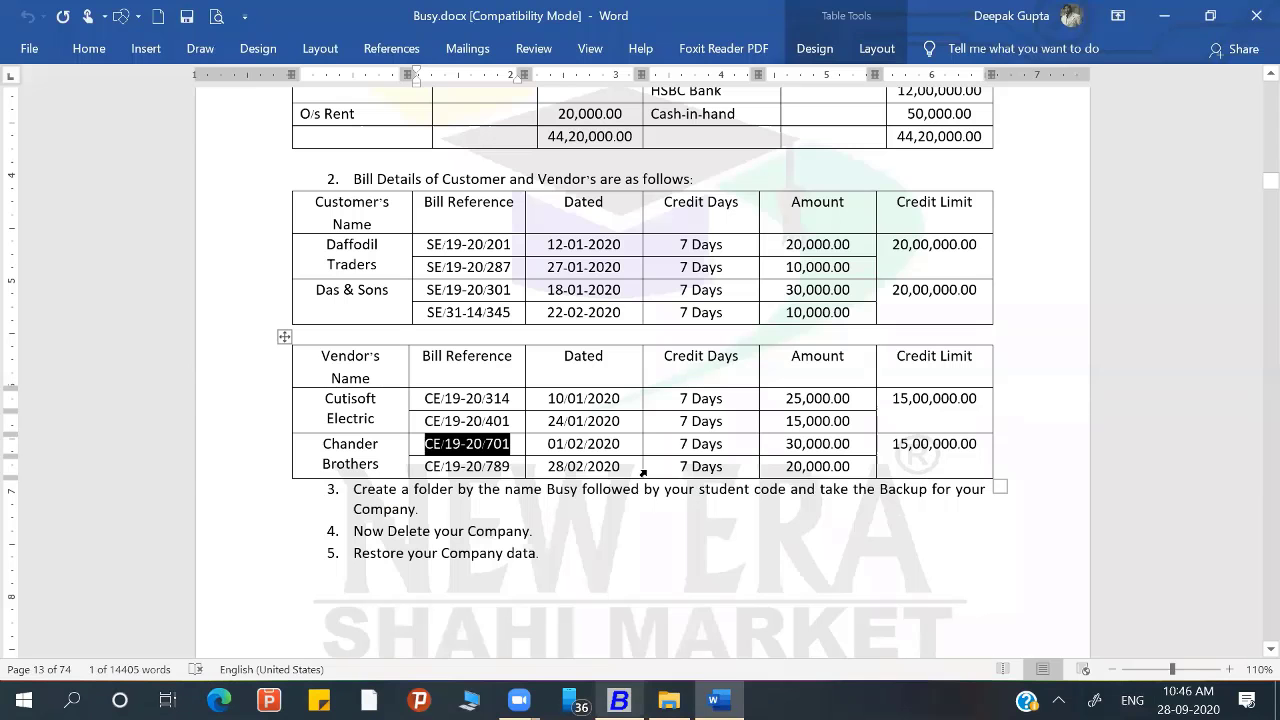
pyautogui.hotkey('alt', 'Tab')
pyautogui.write('01/')
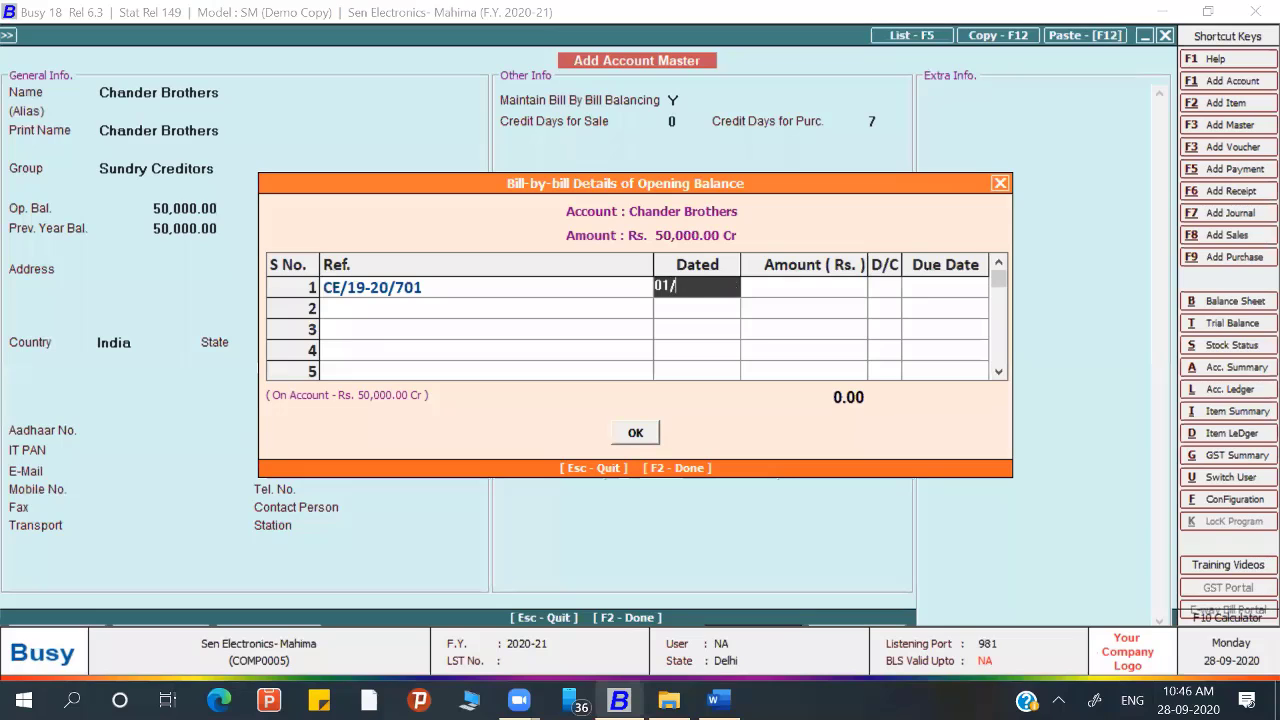
pyautogui.write('02/20')
pyautogui.press('Return')
pyautogui.hotkey('alt', 'Tab')
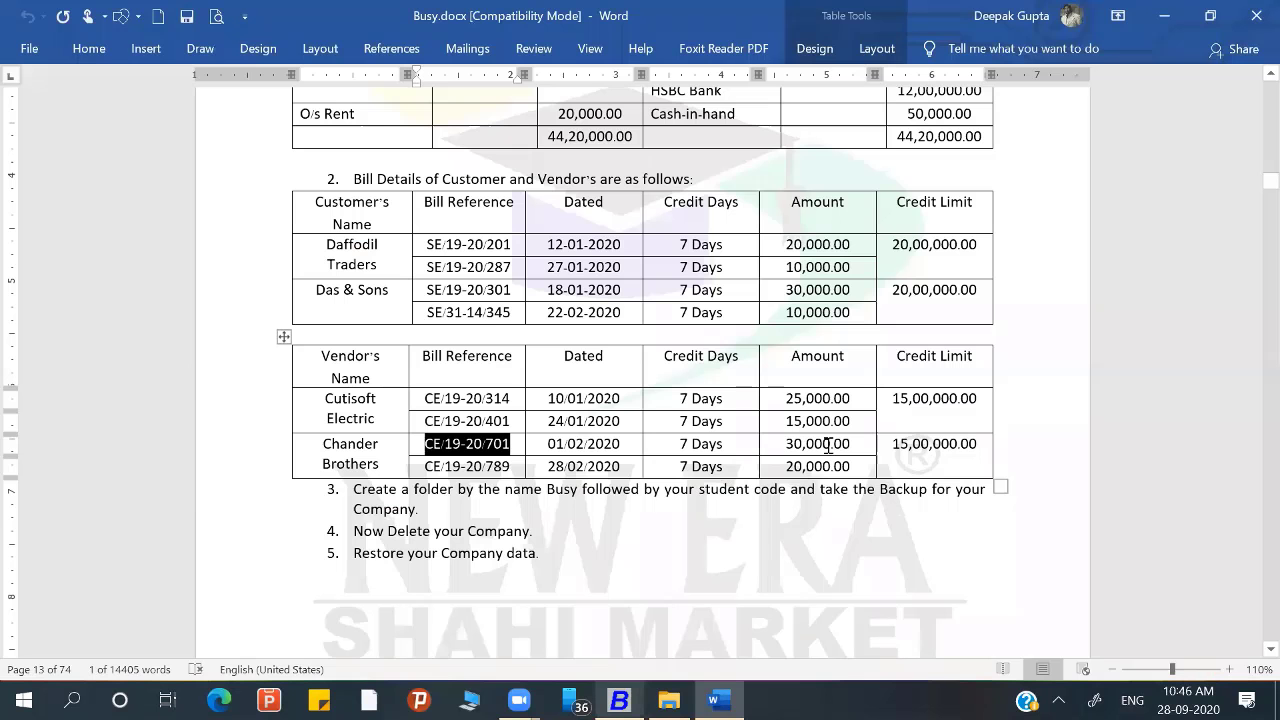
pyautogui.hotkey('alt', 'Tab')
pyautogui.write('30000')
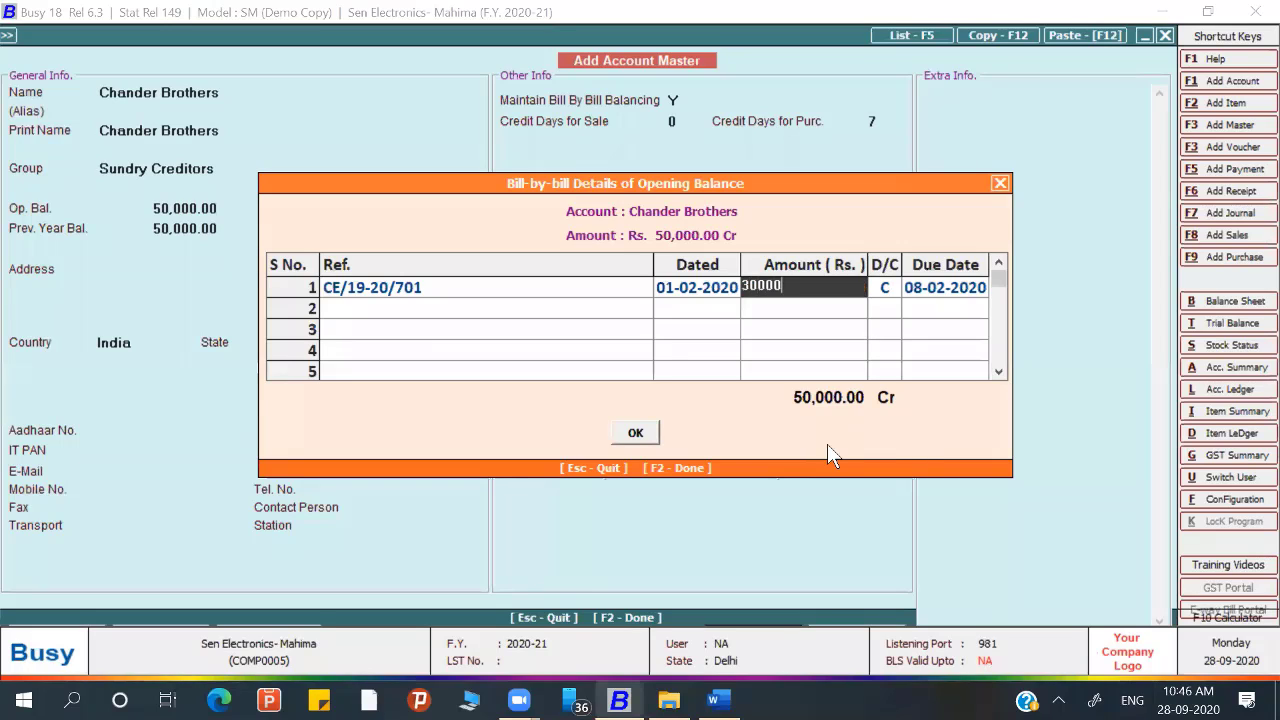
pyautogui.press('Return')
pyautogui.press('Return')
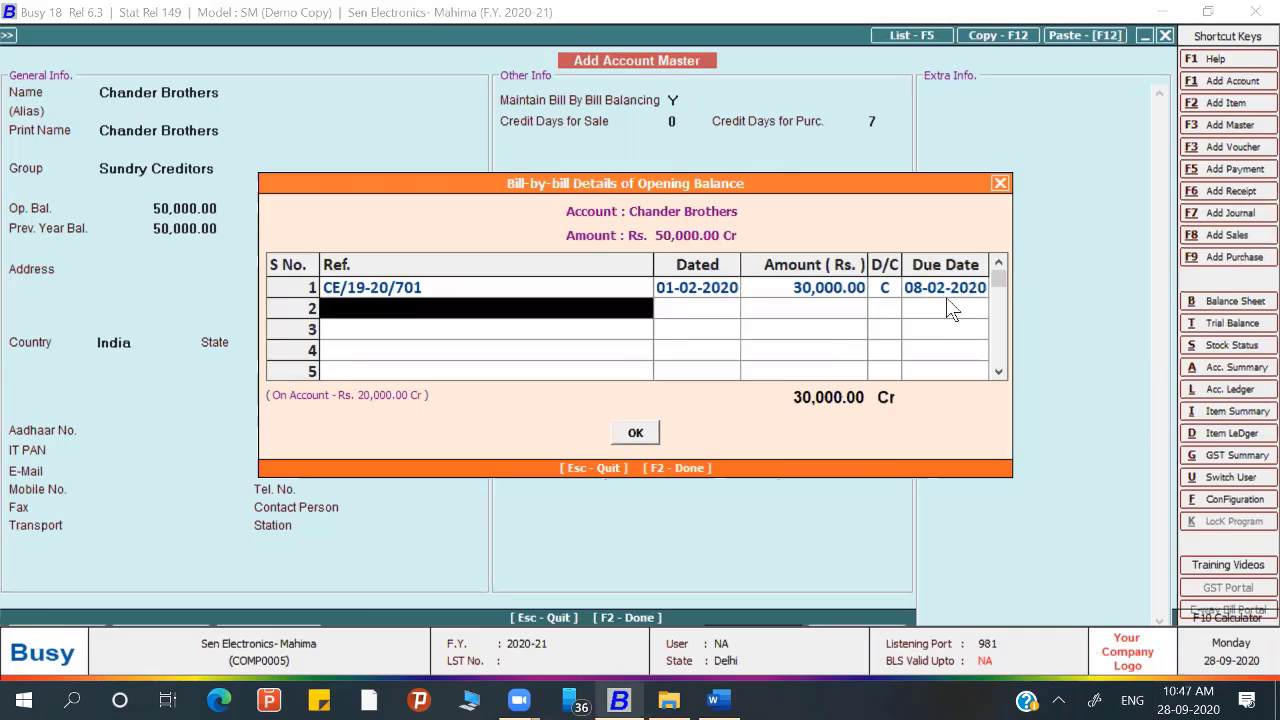
# Step: Add second bill CE/19-20/789 dated 28-02-2020 for 20,000.00 Cr and save Chander Brothers
pyautogui.hotkey('alt', 'Tab')
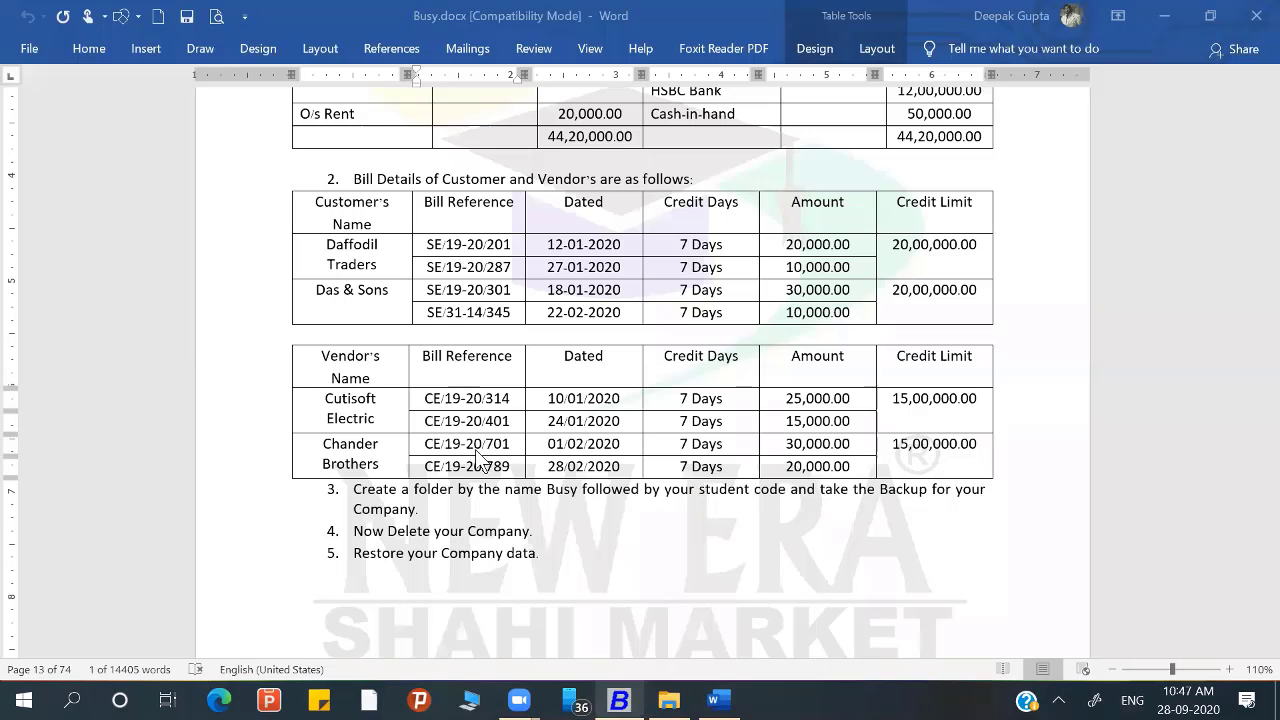
pyautogui.moveTo(426, 466); pyautogui.dragTo(511, 466)
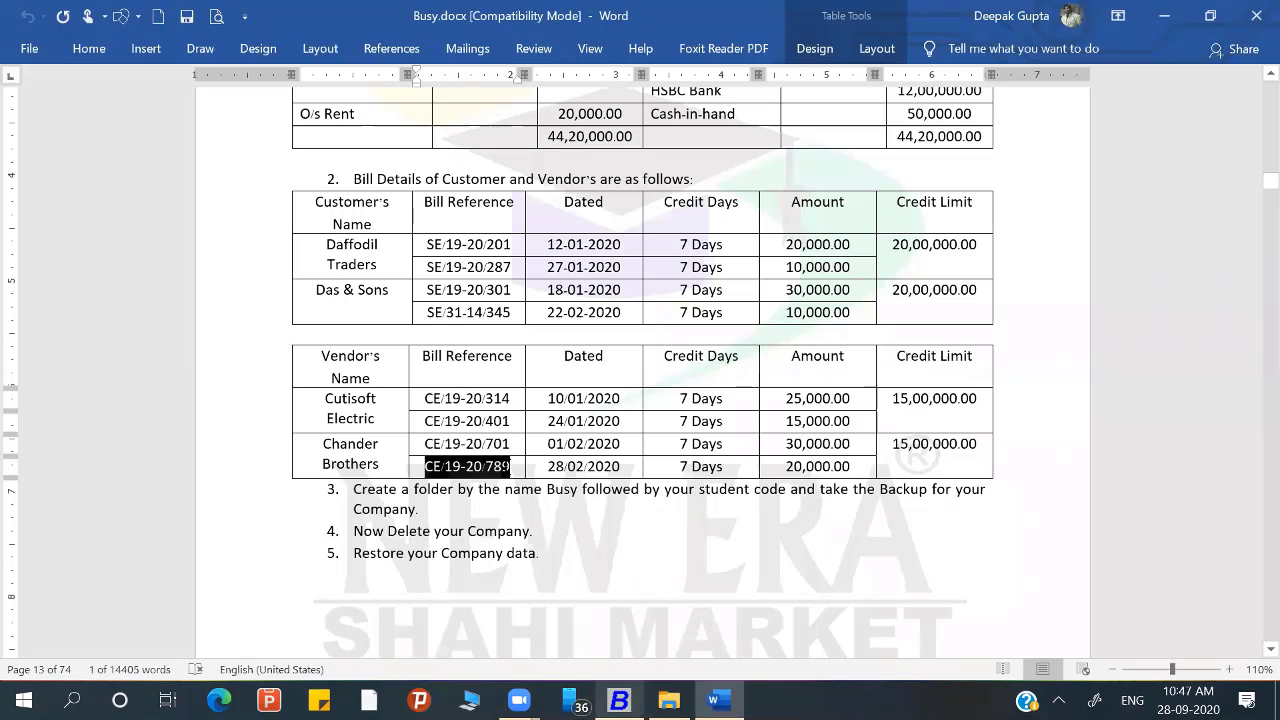
pyautogui.hotkey('ctrl', 'c')
pyautogui.hotkey('alt', 'Tab')
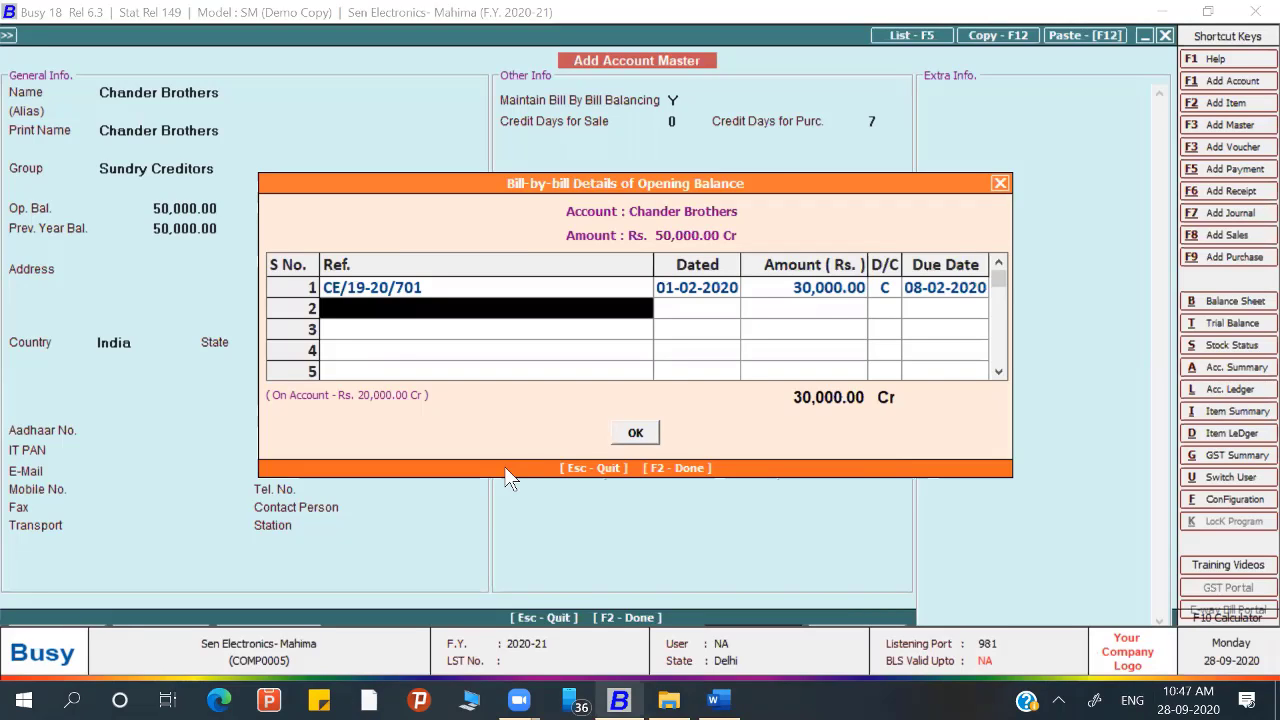
pyautogui.hotkey('ctrl', 'v')
pyautogui.press('Return')
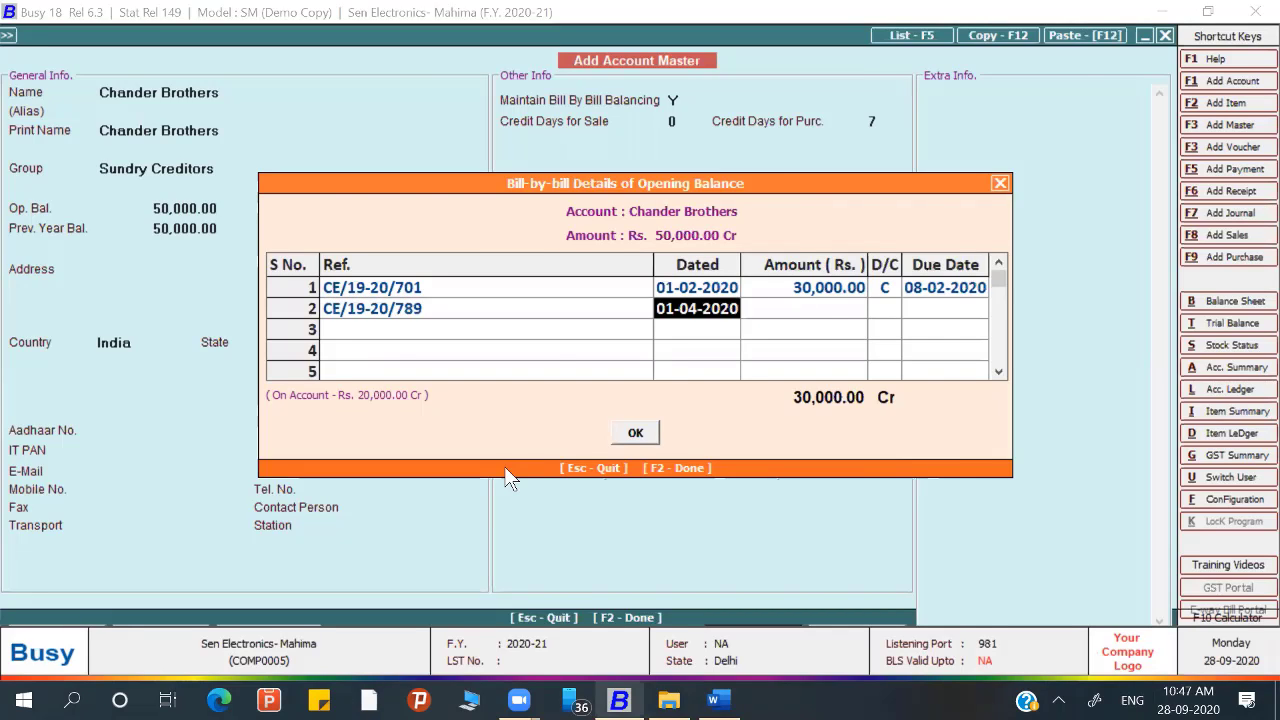
pyautogui.hotkey('alt', 'Tab')
pyautogui.hotkey('alt', 'Tab')
pyautogui.write('28/0')
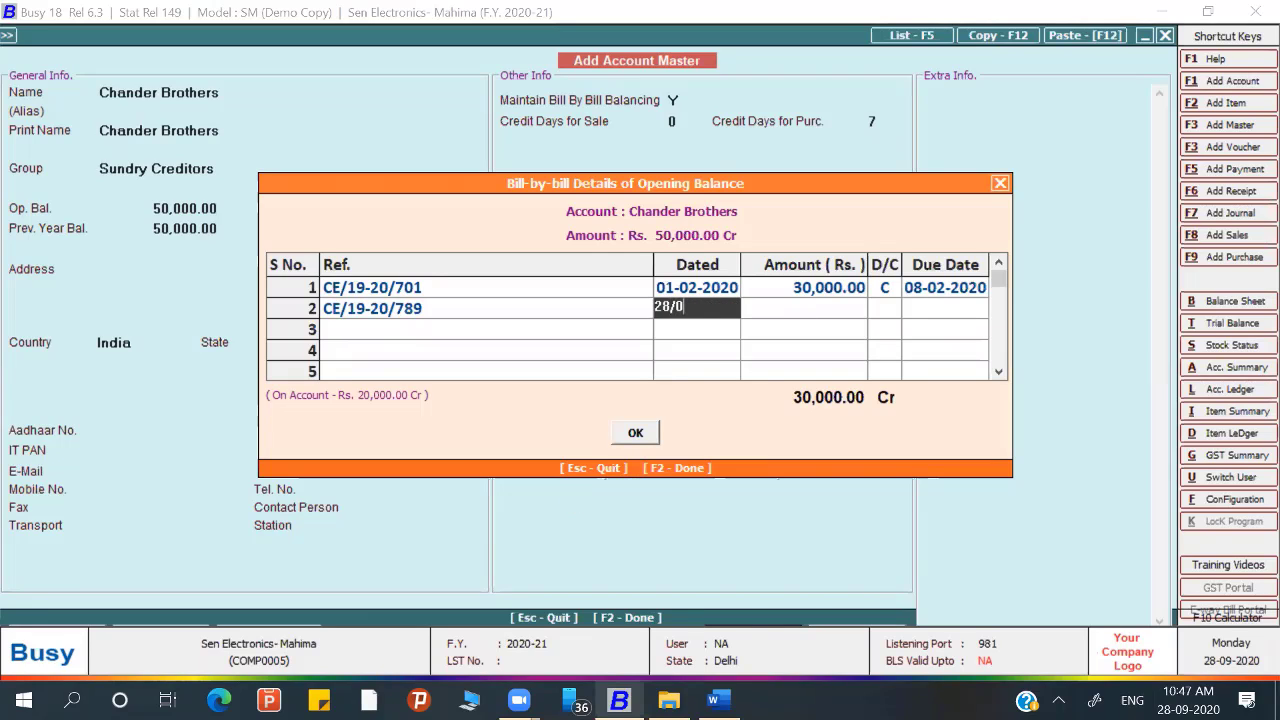
pyautogui.write('2/20')
pyautogui.press('Return')
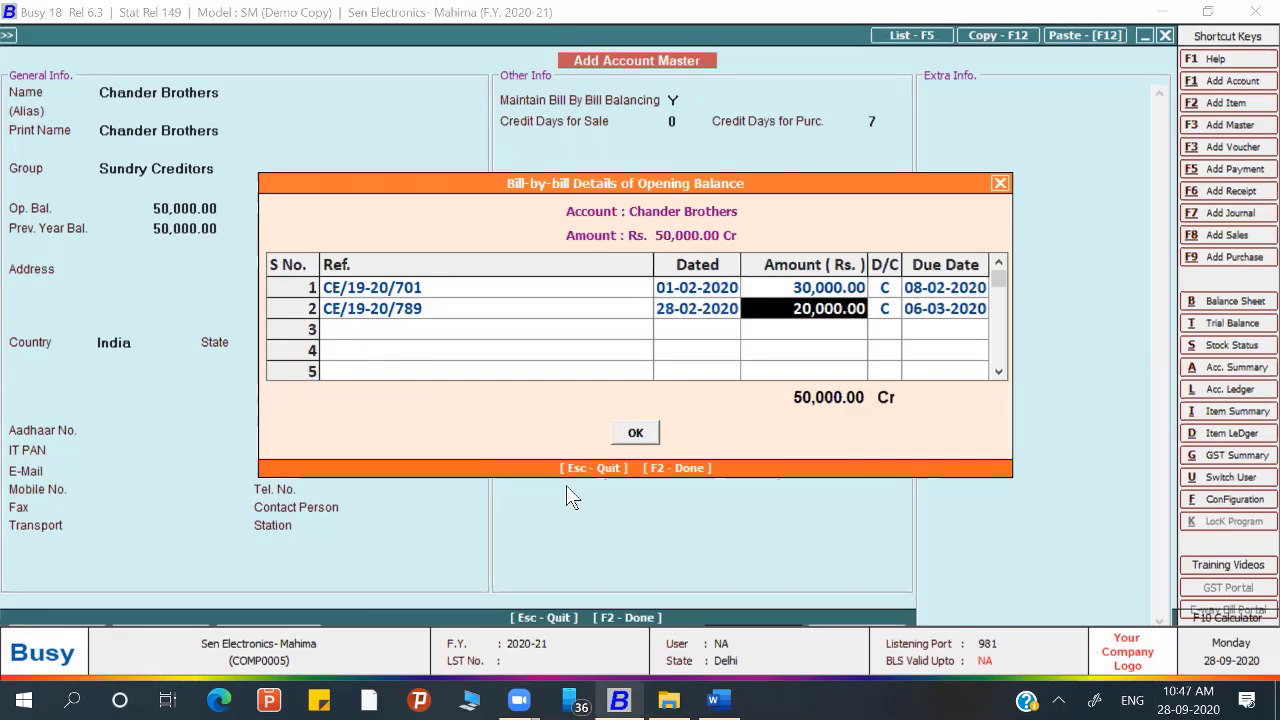
pyautogui.press('Return')
pyautogui.press('Return')
pyautogui.press('Return')
pyautogui.press('Return')
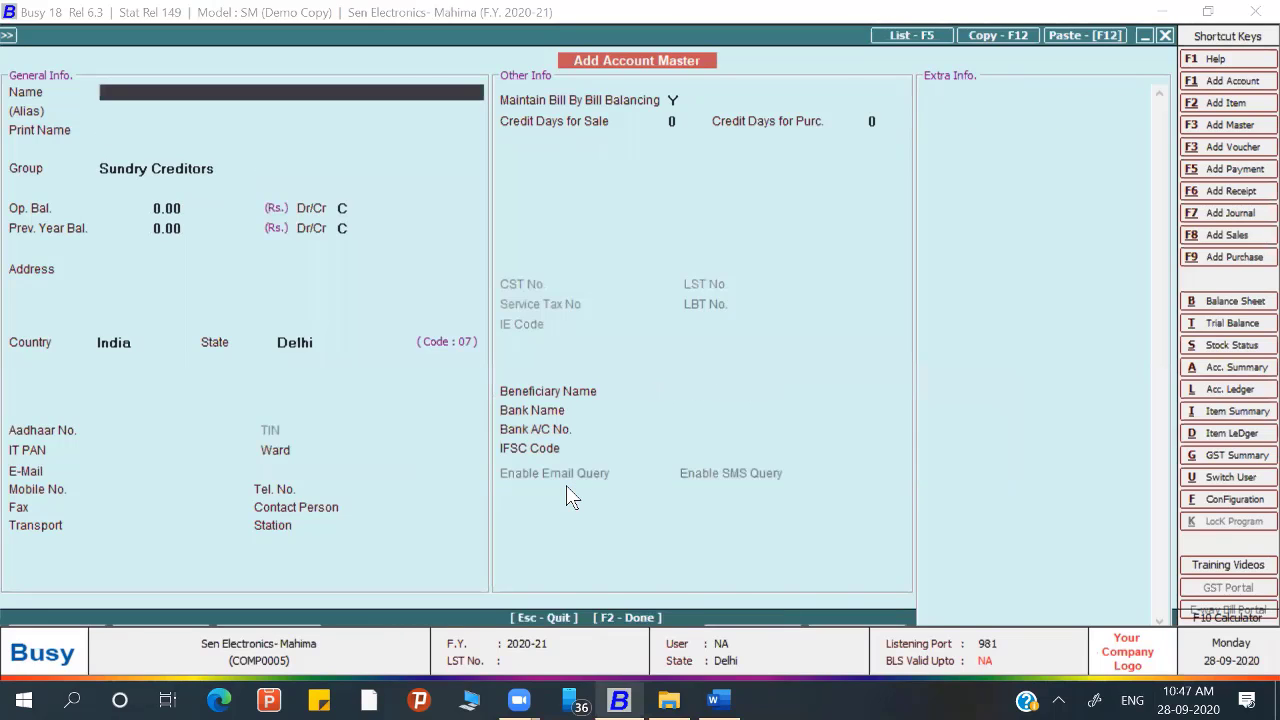
# Step: Create an account named Outstanding Rent in the Current Liabilities group
pyautogui.hotkey('alt', 'Tab')
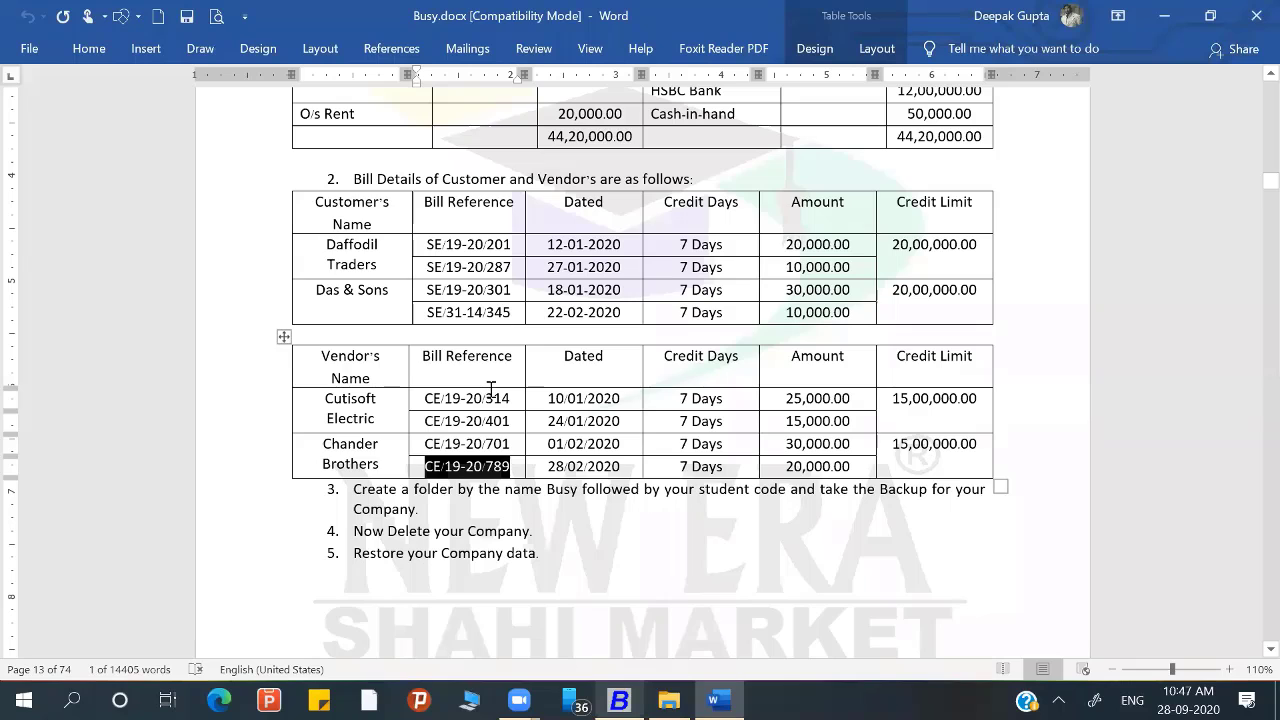
pyautogui.scroll(9, 491, 389)
pyautogui.scroll(-3, 489, 386)
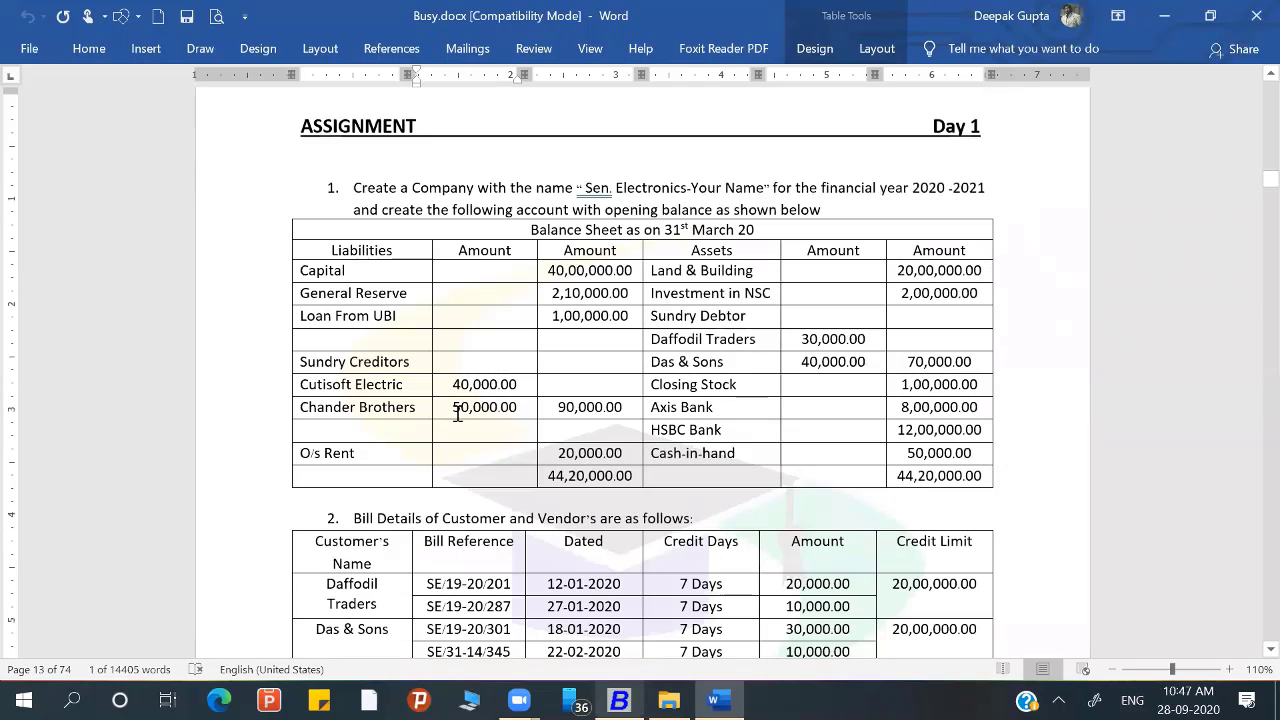
pyautogui.hotkey('alt', 'Tab')
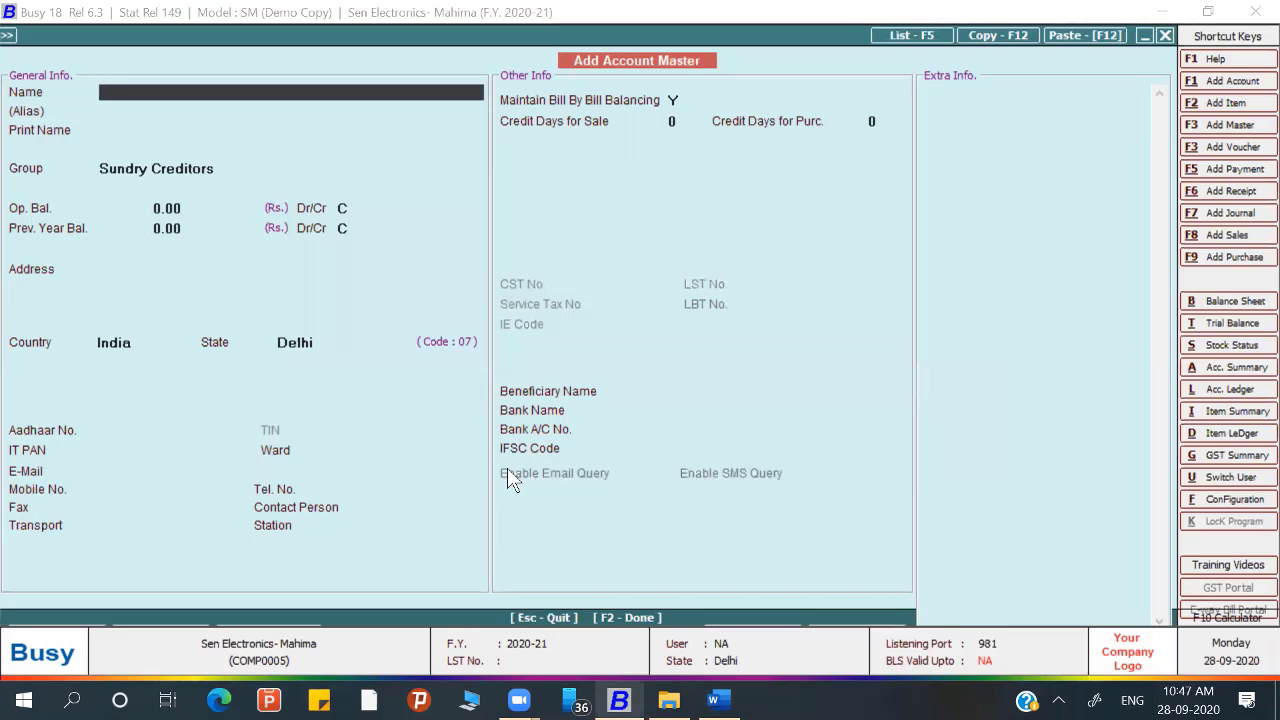
pyautogui.write('outstanding rent')
pyautogui.press('Return')
pyautogui.press('Return')
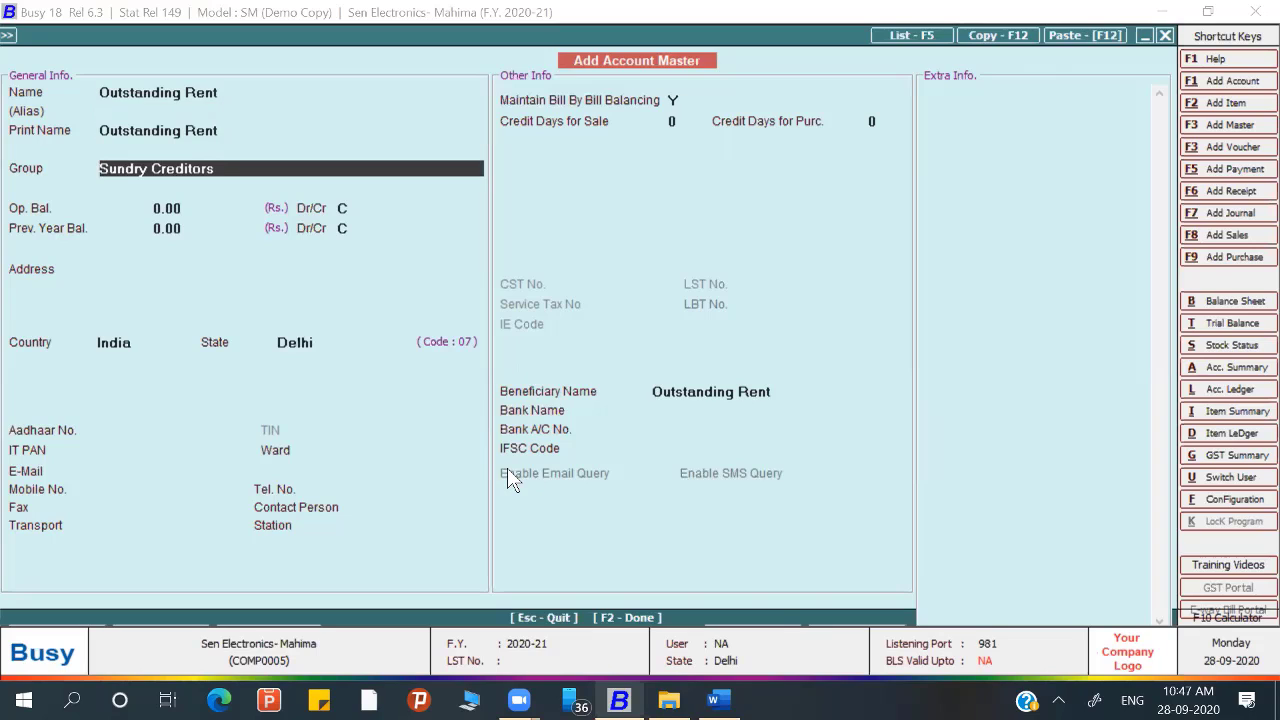
pyautogui.write('c')
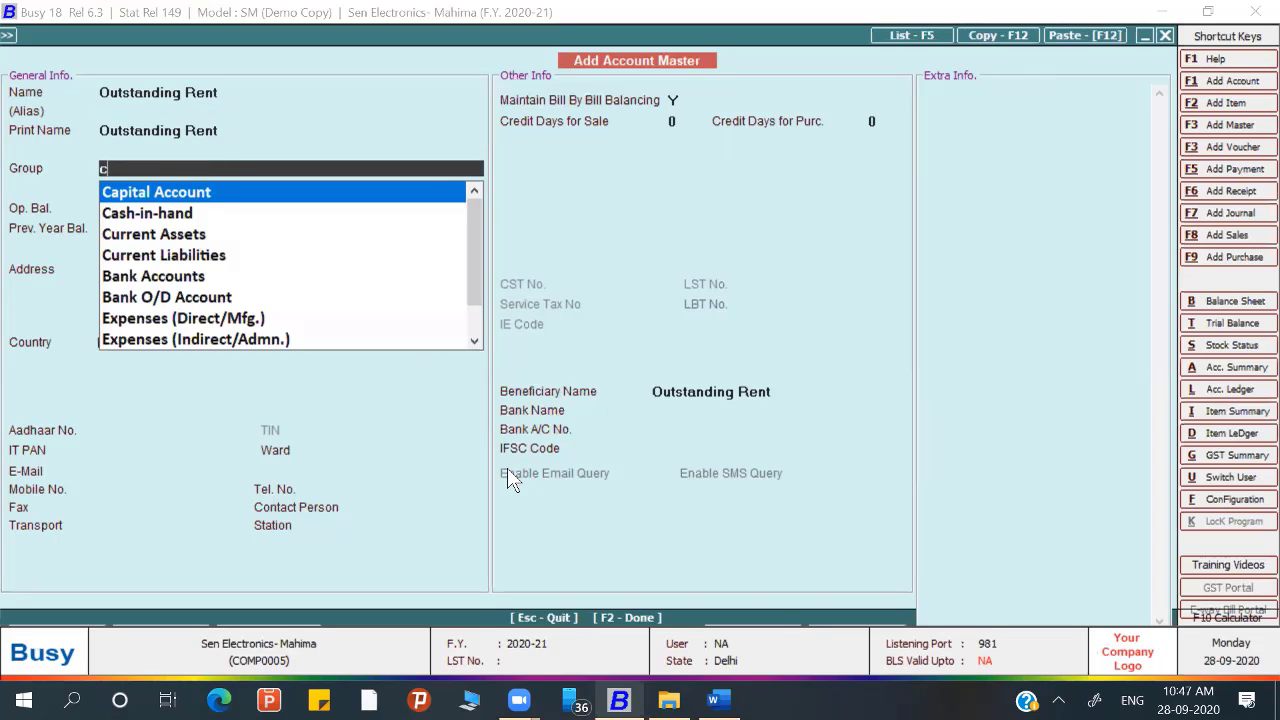
pyautogui.press('Down')
pyautogui.press('Down')
pyautogui.press('Down')
pyautogui.press('Return')
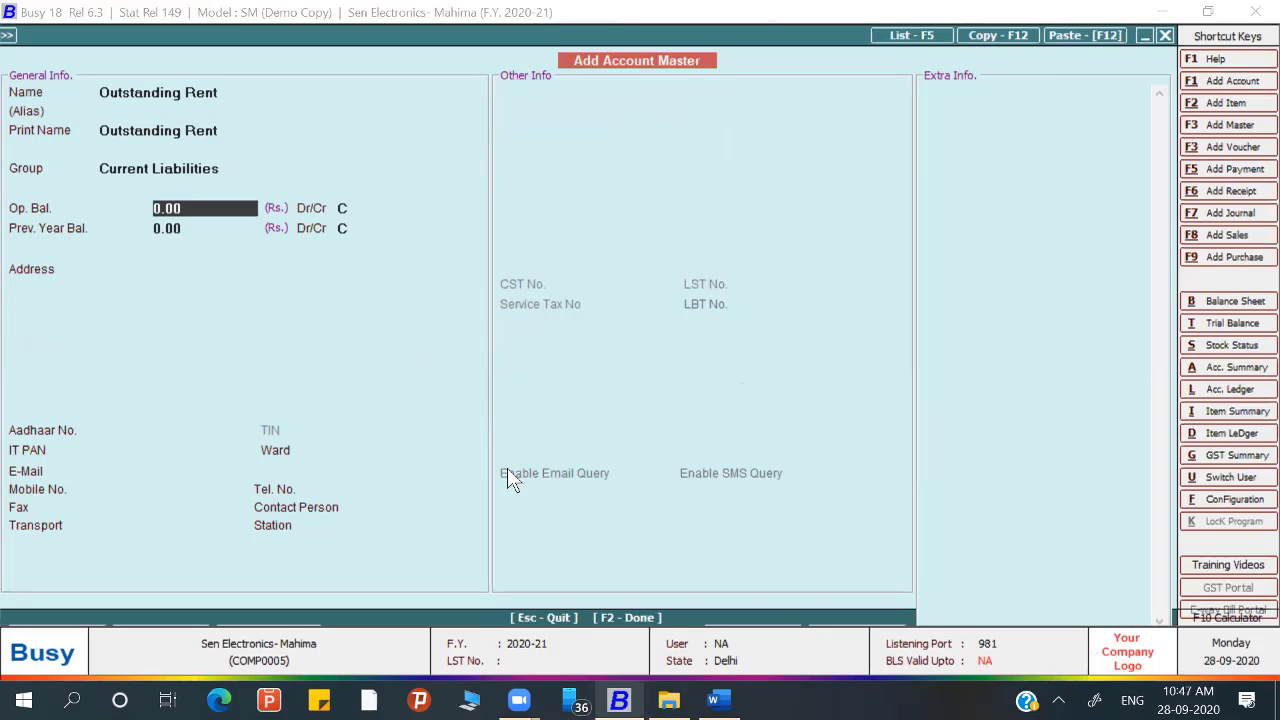
# Step: Enter a 20,000.00 Cr opening balance, save the account and exit account entry
pyautogui.hotkey('alt', 'Tab')
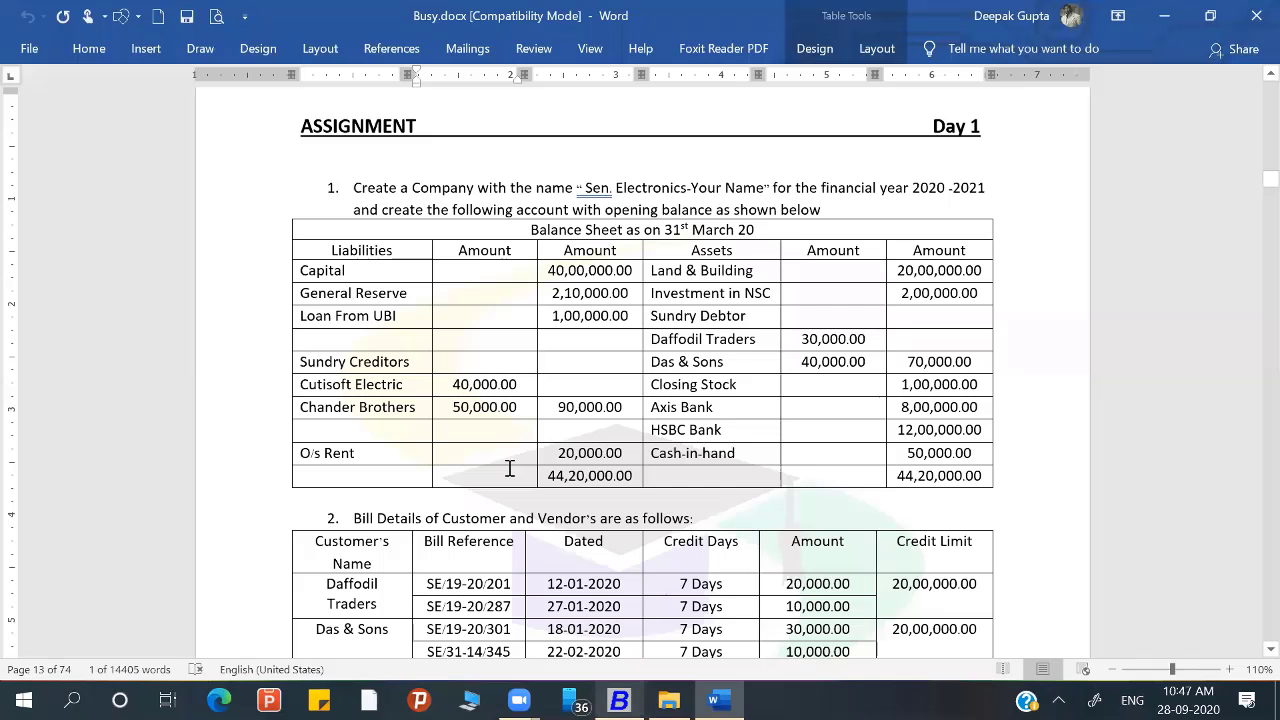
pyautogui.hotkey('alt', 'Tab')
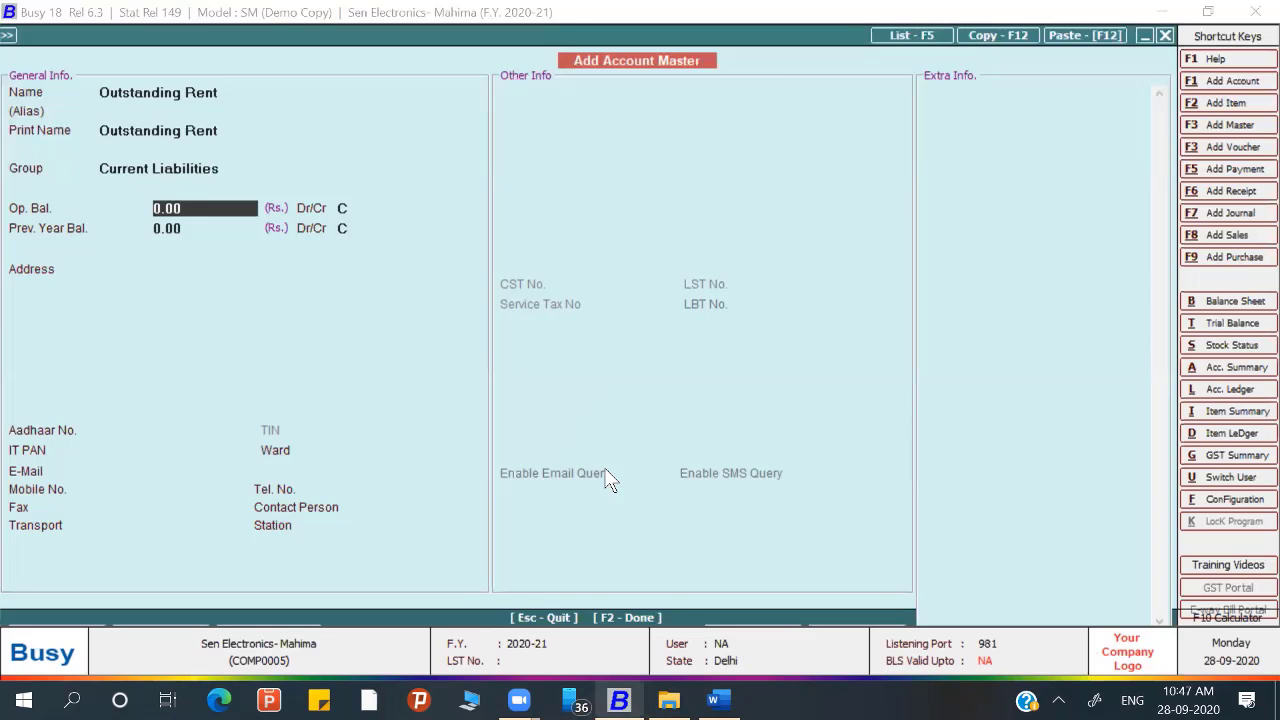
pyautogui.write('20000')
pyautogui.press('Return')
pyautogui.press('Return')
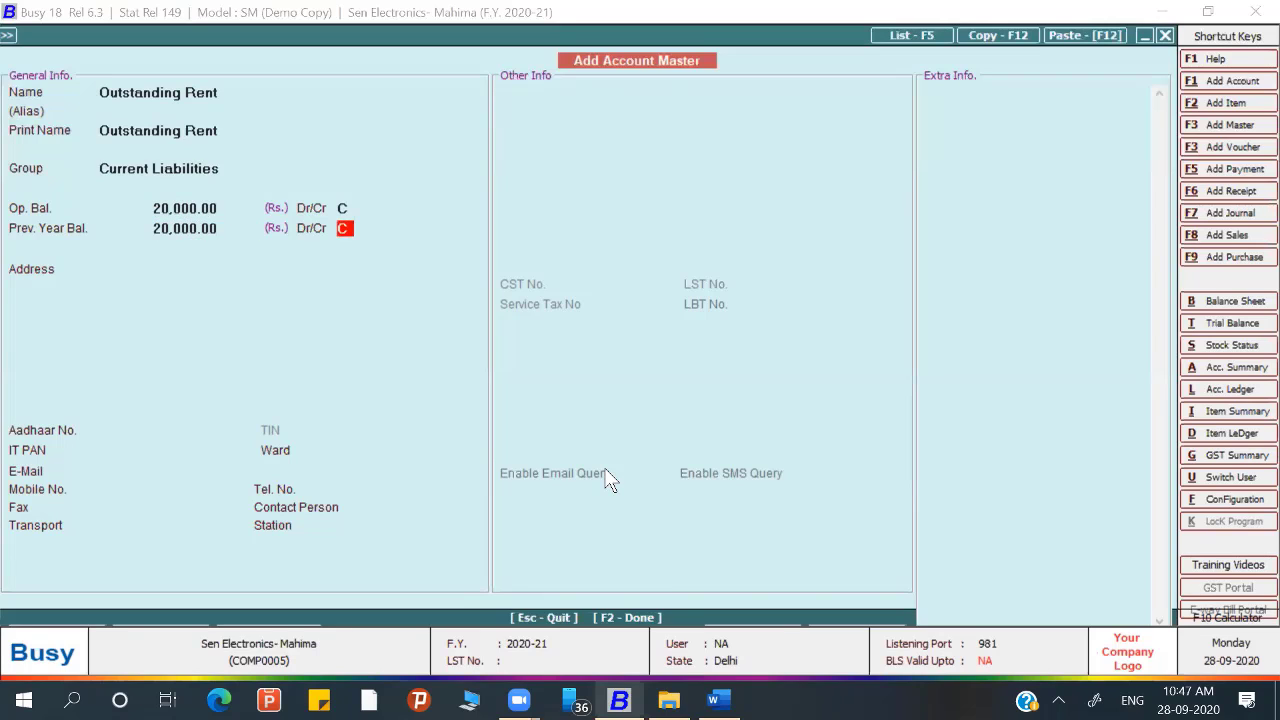
pyautogui.press('F2')
pyautogui.press('Return')
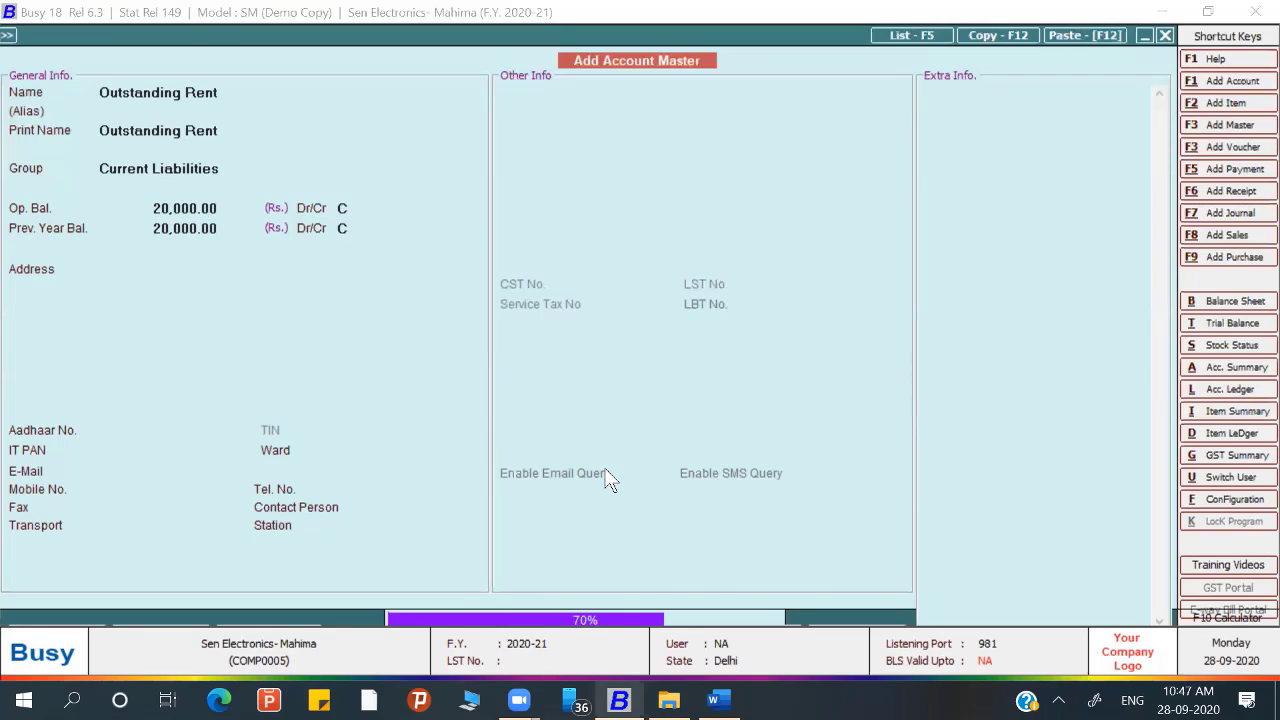
pyautogui.press('Escape')
pyautogui.press('Escape')
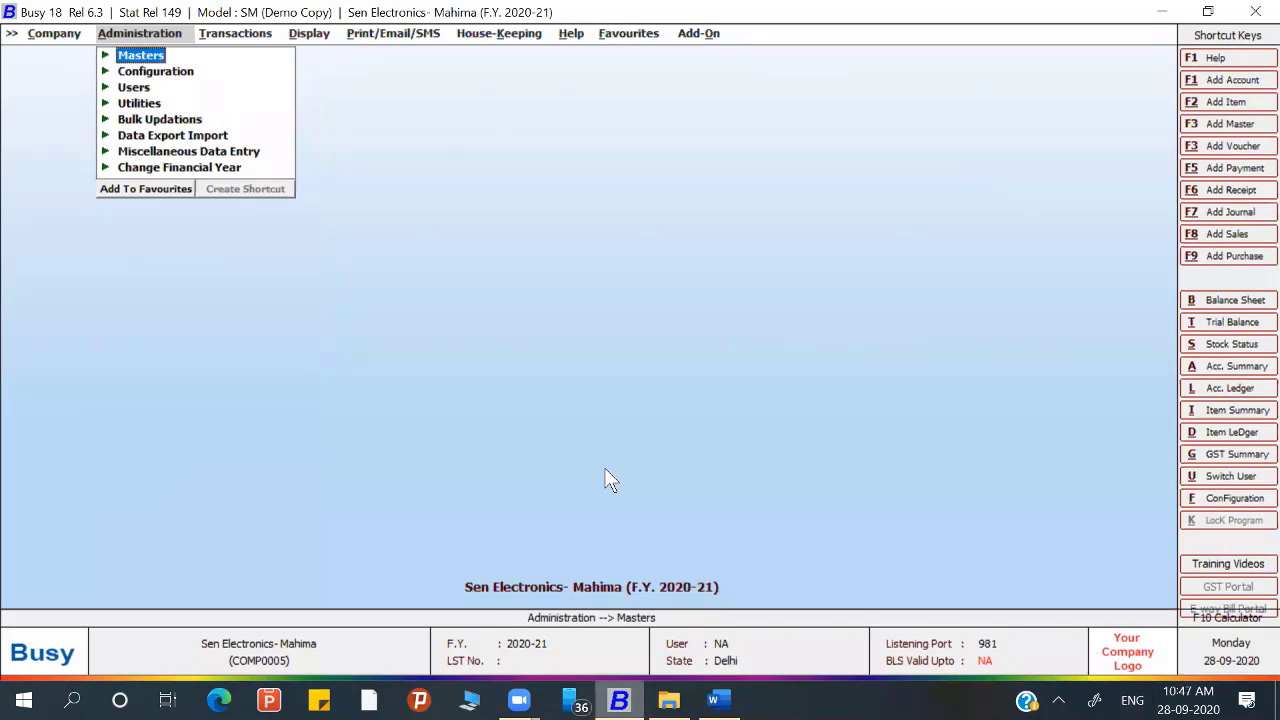
# Step: Open the Horizontal (Standard) Balance Sheet as at 01-04-2020
pyautogui.press('Right')
pyautogui.press('Right')
pyautogui.press('Right')
pyautogui.press('Left')
pyautogui.press('Left')
pyautogui.press('Return')
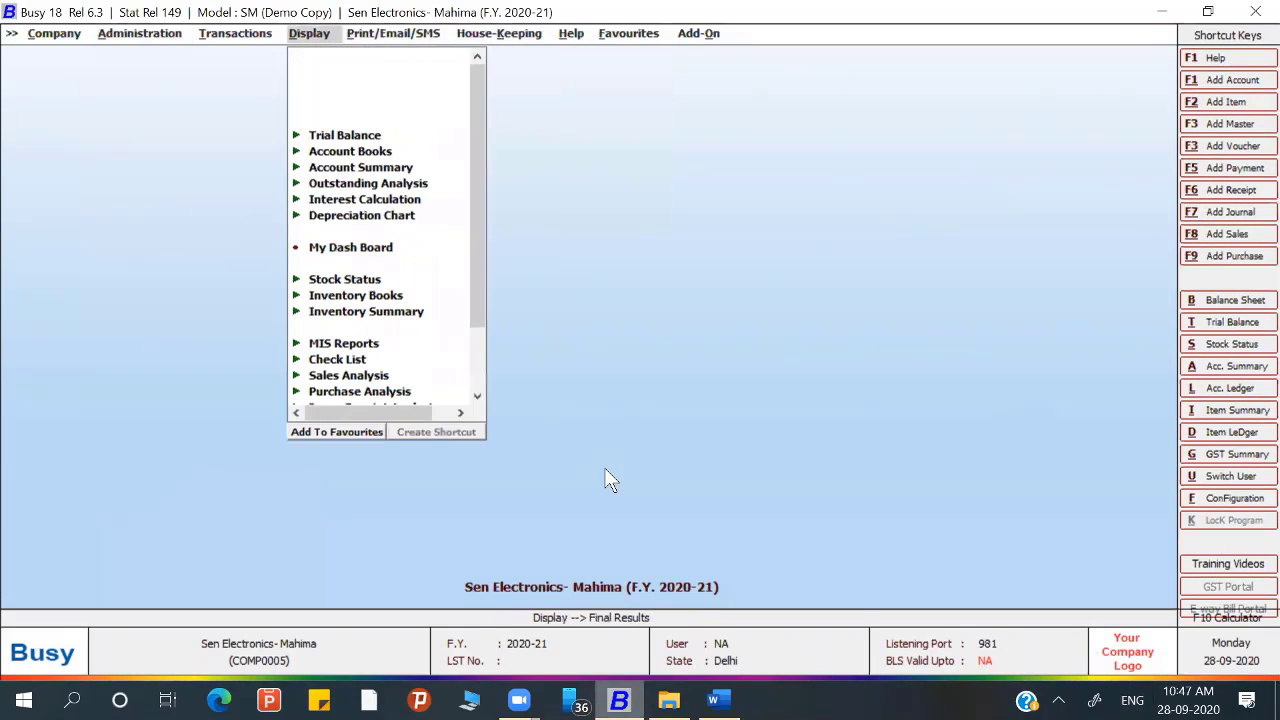
pyautogui.press('Return')
pyautogui.press('Return')
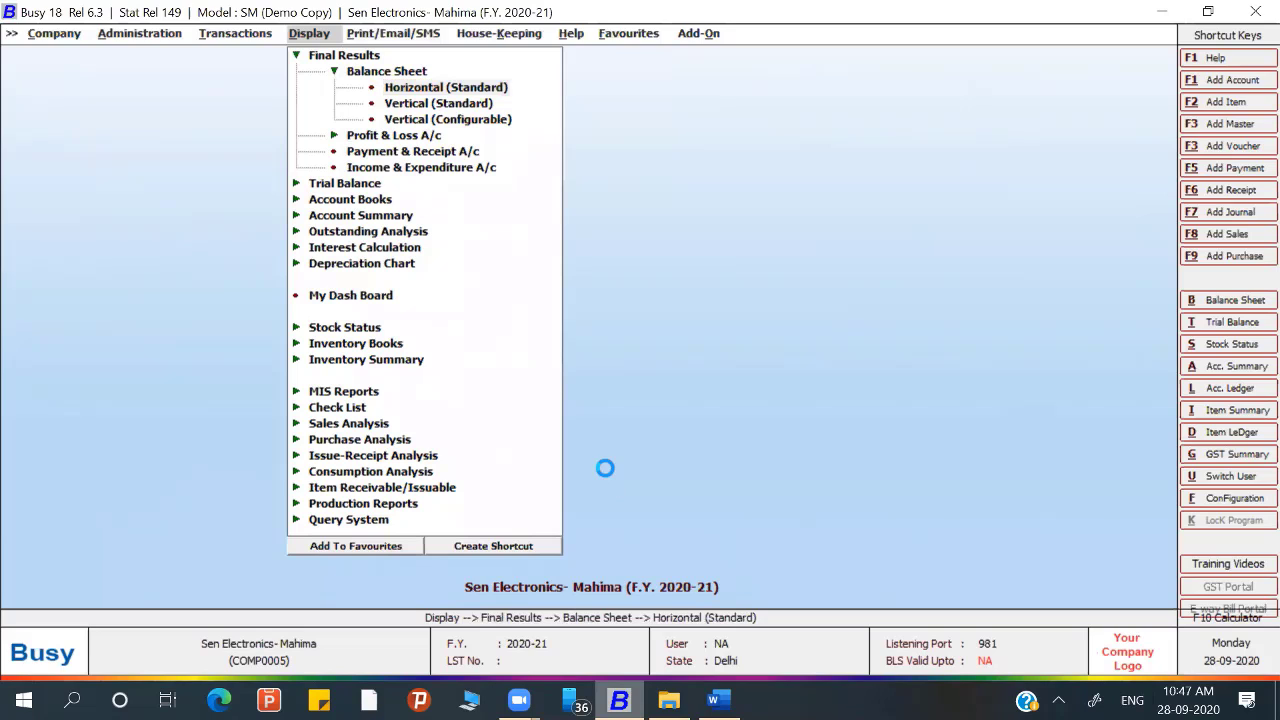
pyautogui.press('Return')
pyautogui.press('Return')
pyautogui.press('Return')
pyautogui.press('Return')
pyautogui.press('Return')
pyautogui.press('Return')
pyautogui.press('Return')
pyautogui.press('Return')
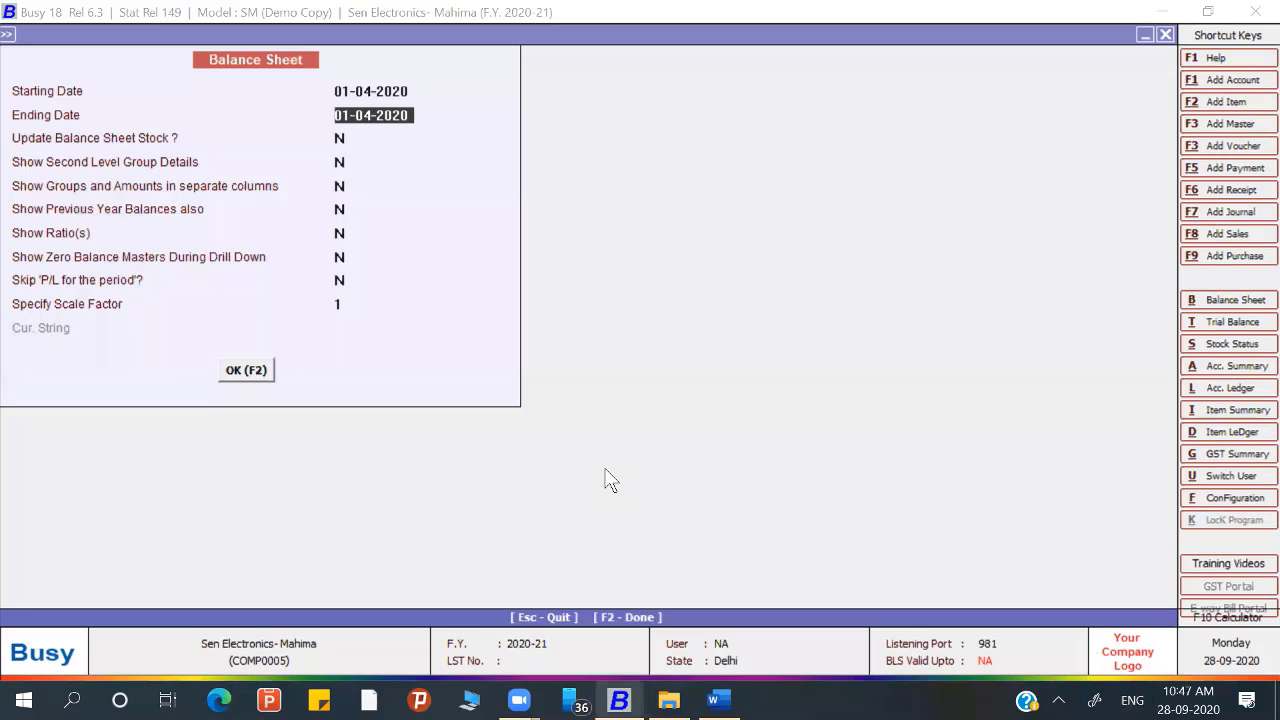
pyautogui.press('Return')
pyautogui.press('Return')
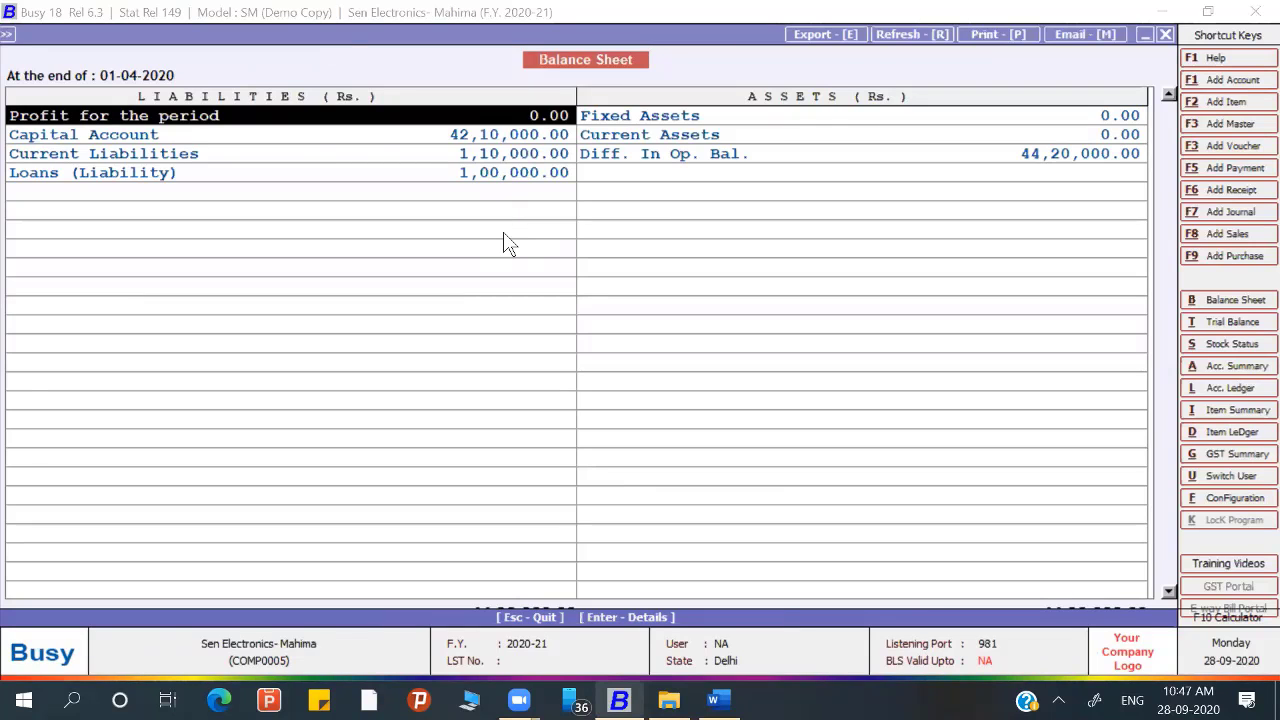
# Step: Drill into Capital Account to see Reserves & Surplus and Capital balances
pyautogui.hotkey('alt', 'F1')
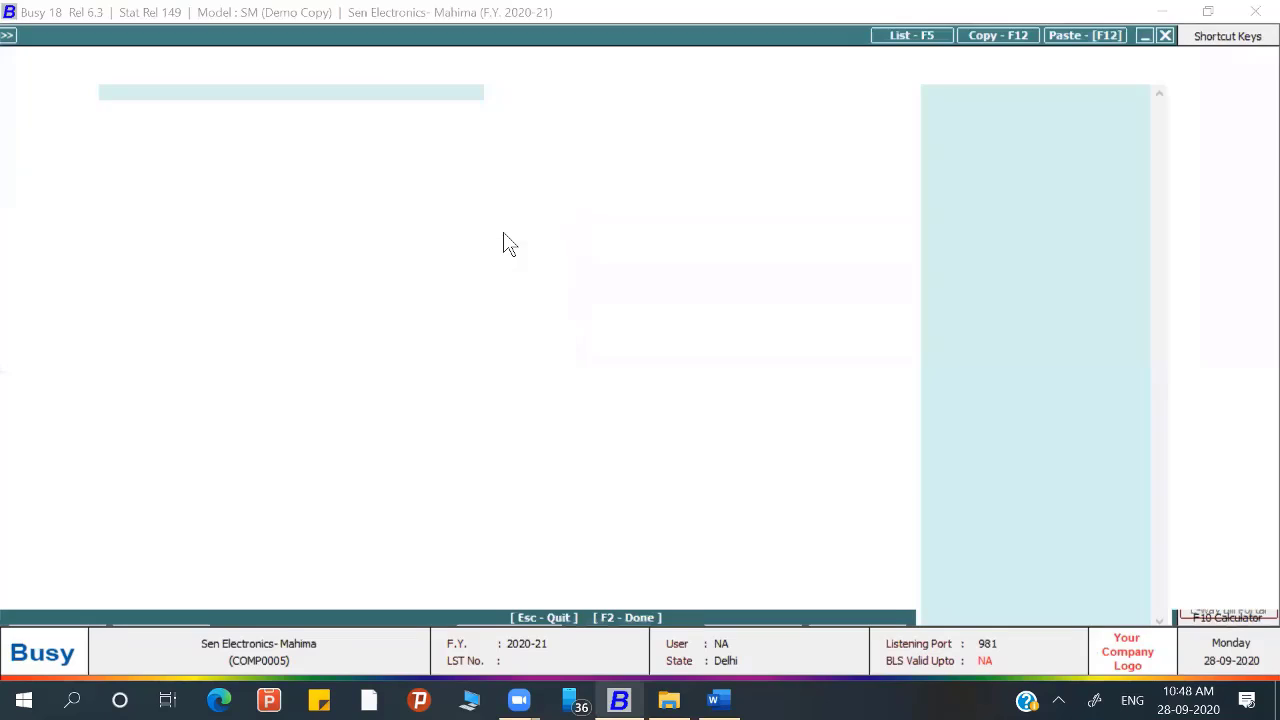
pyautogui.press('Escape')
pyautogui.press('Down')
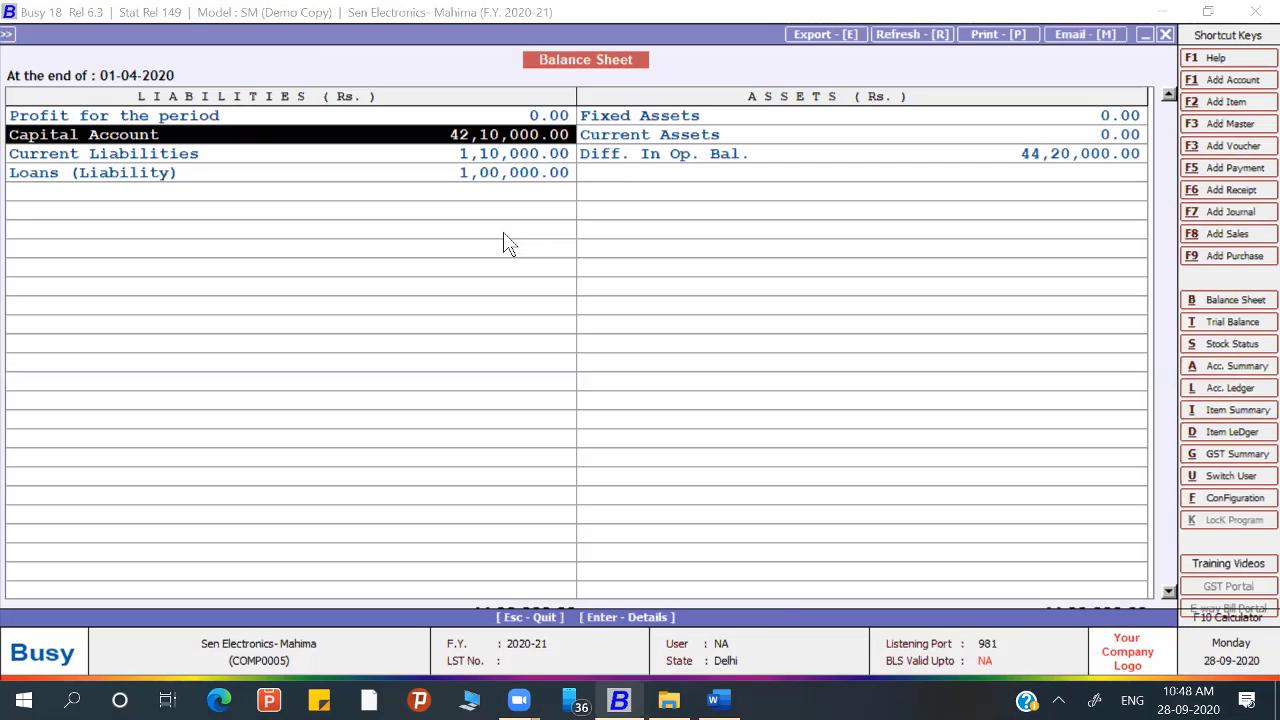
pyautogui.press('Return')
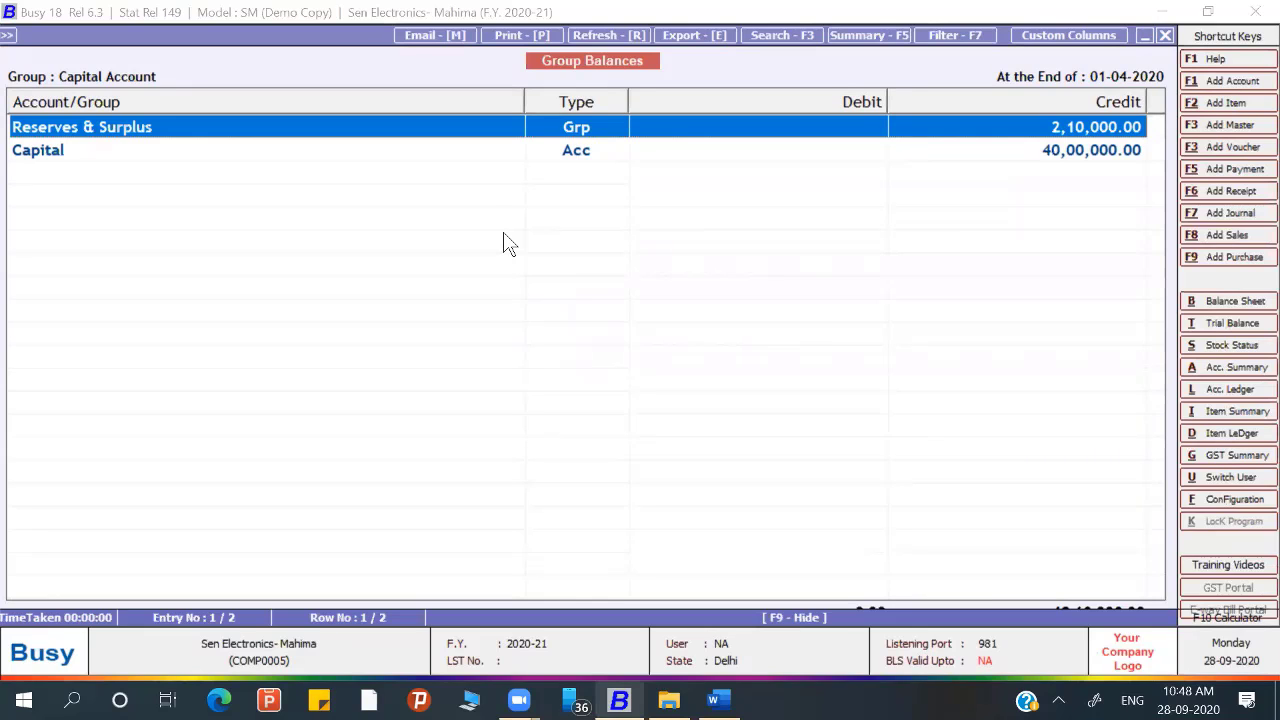
# Step: Drill through Current Liabilities and Sundry Creditors to Chander Brothers' April ledger, then return to the balance sheet
pyautogui.press('Escape')
pyautogui.press('Down')
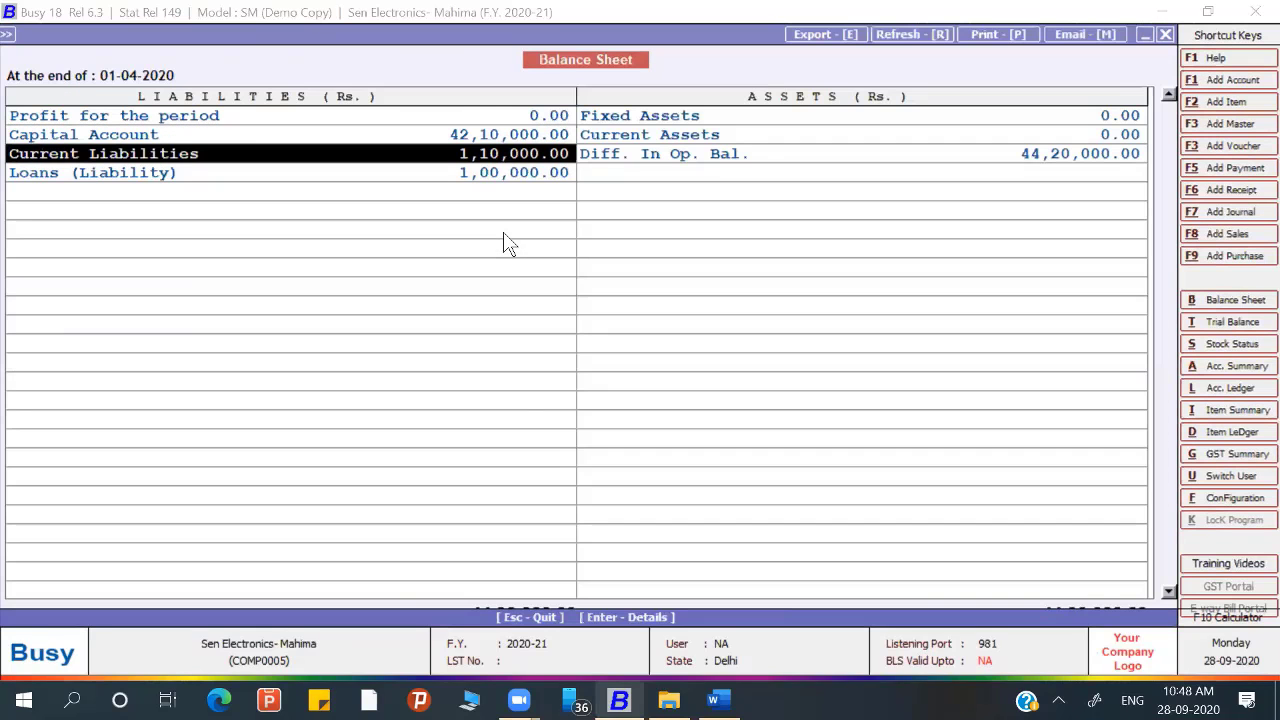
pyautogui.press('Return')
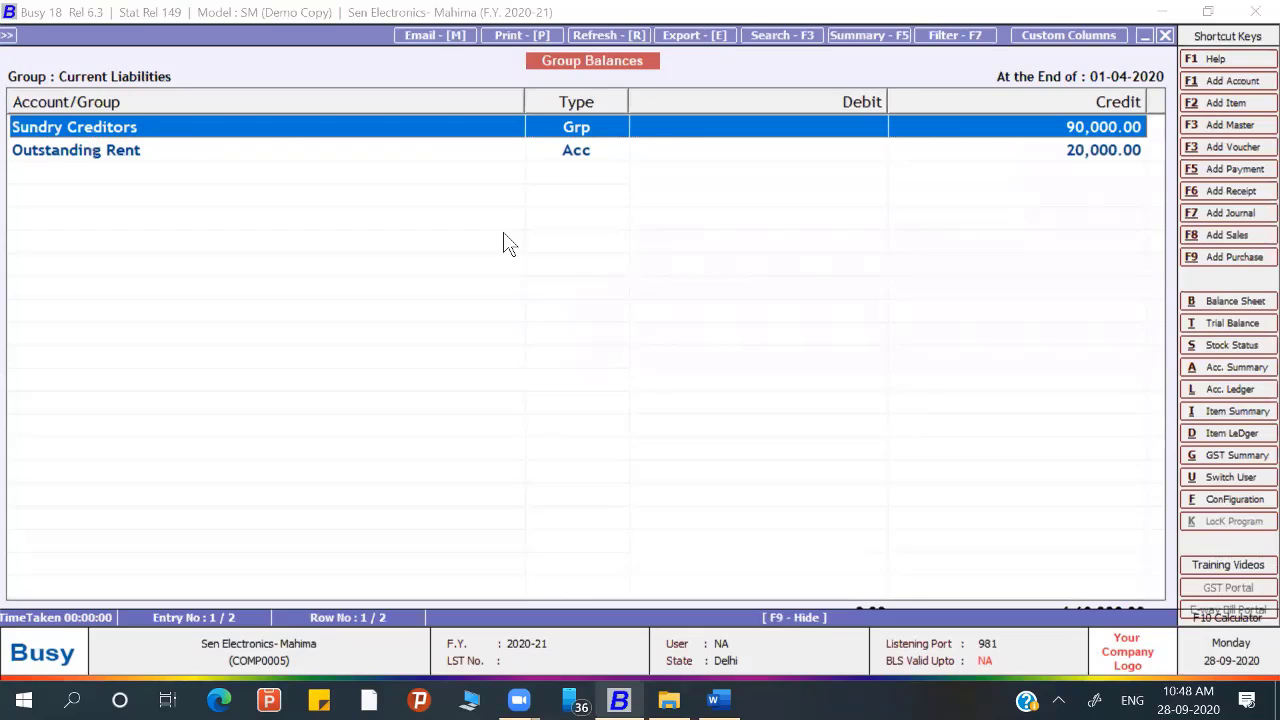
pyautogui.press('Return')
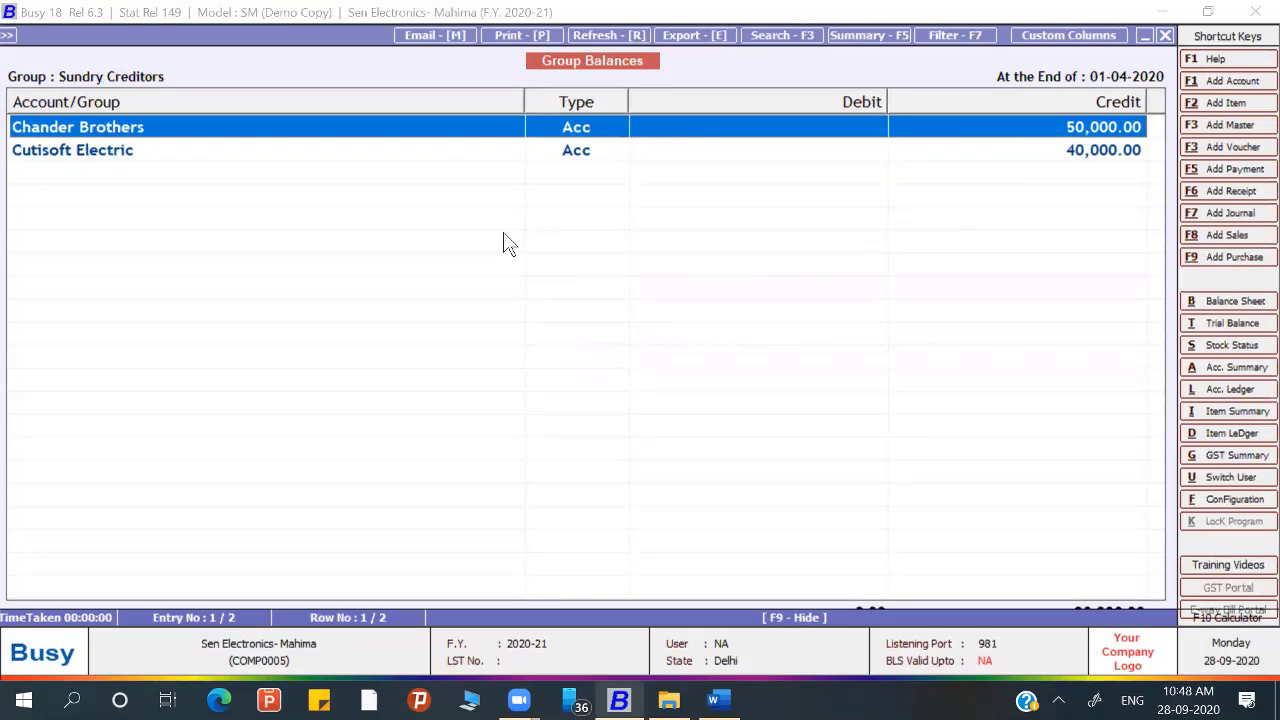
pyautogui.press('Return')
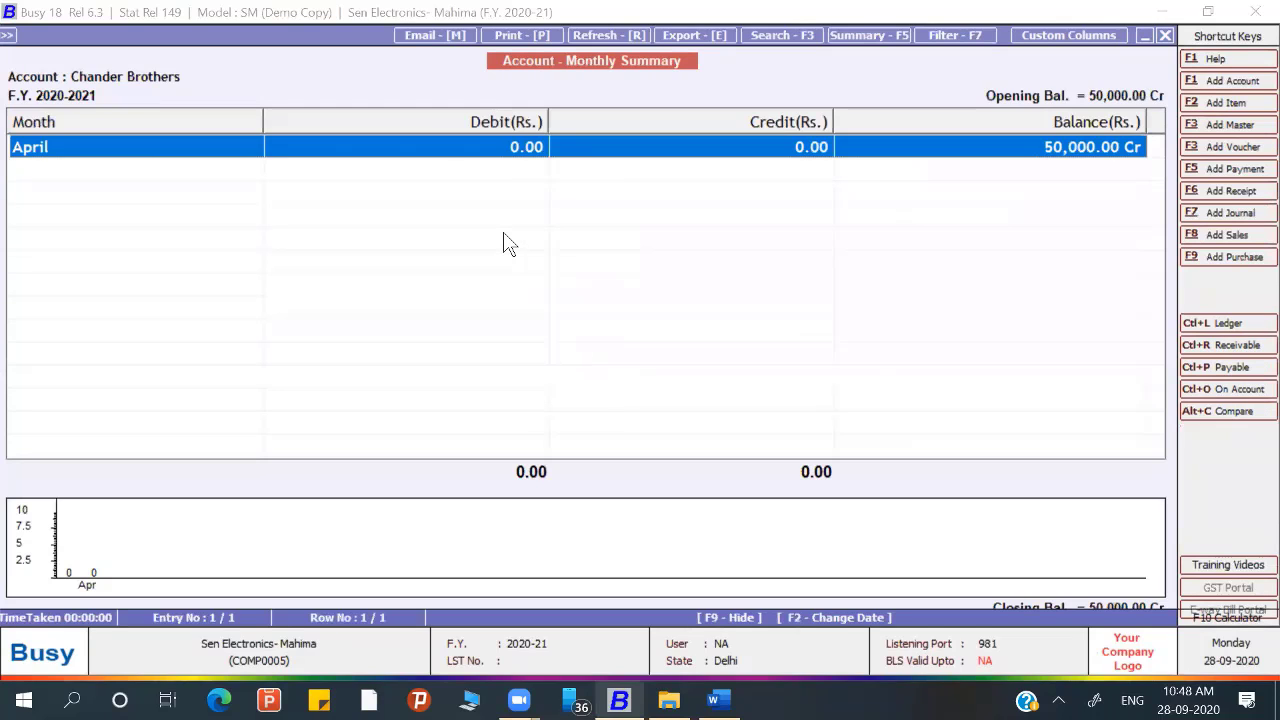
pyautogui.press('Return')
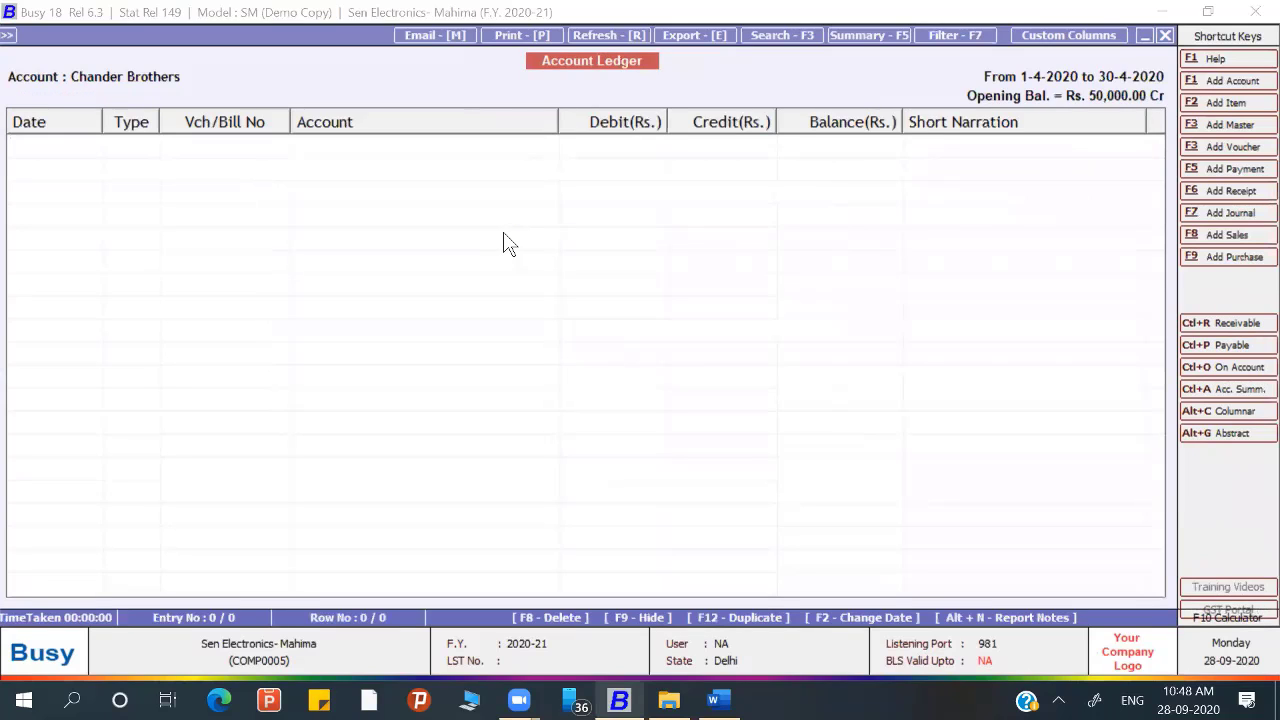
pyautogui.press('Escape')
pyautogui.press('Escape')
pyautogui.press('Escape')
pyautogui.press('Escape')
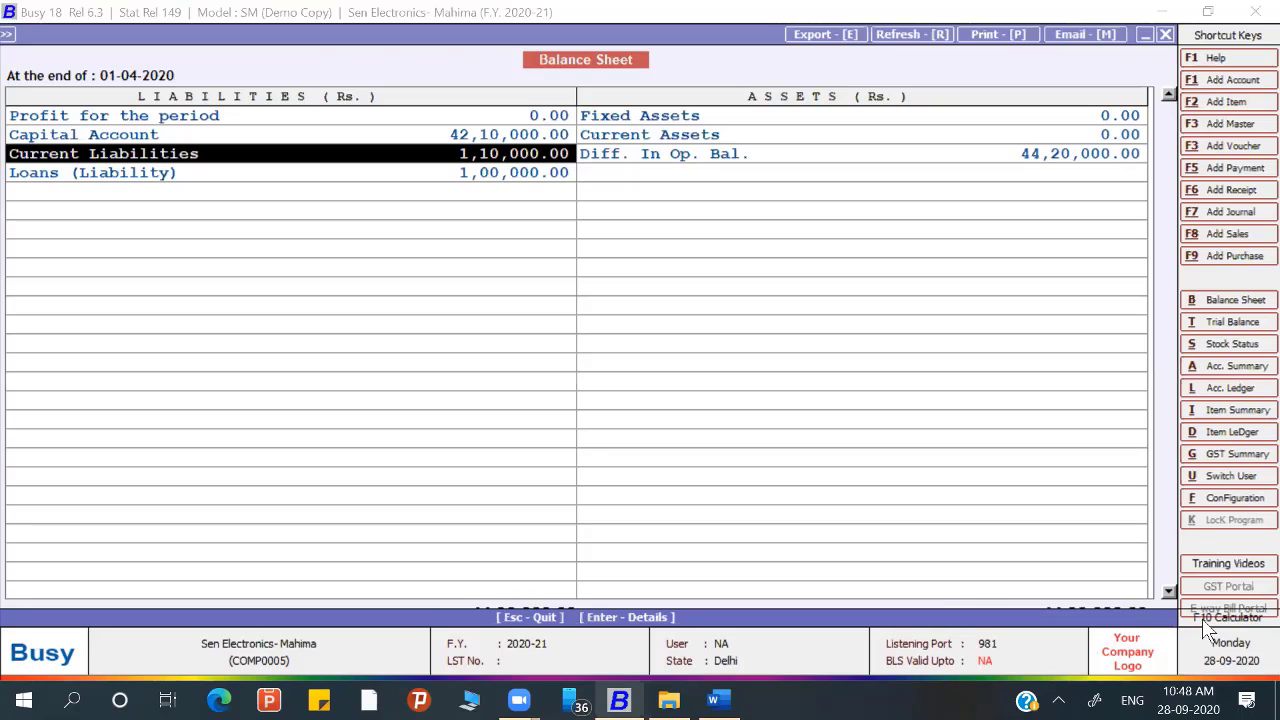
pyautogui.press('Down')
pyautogui.press('Down')
pyautogui.press('Down')
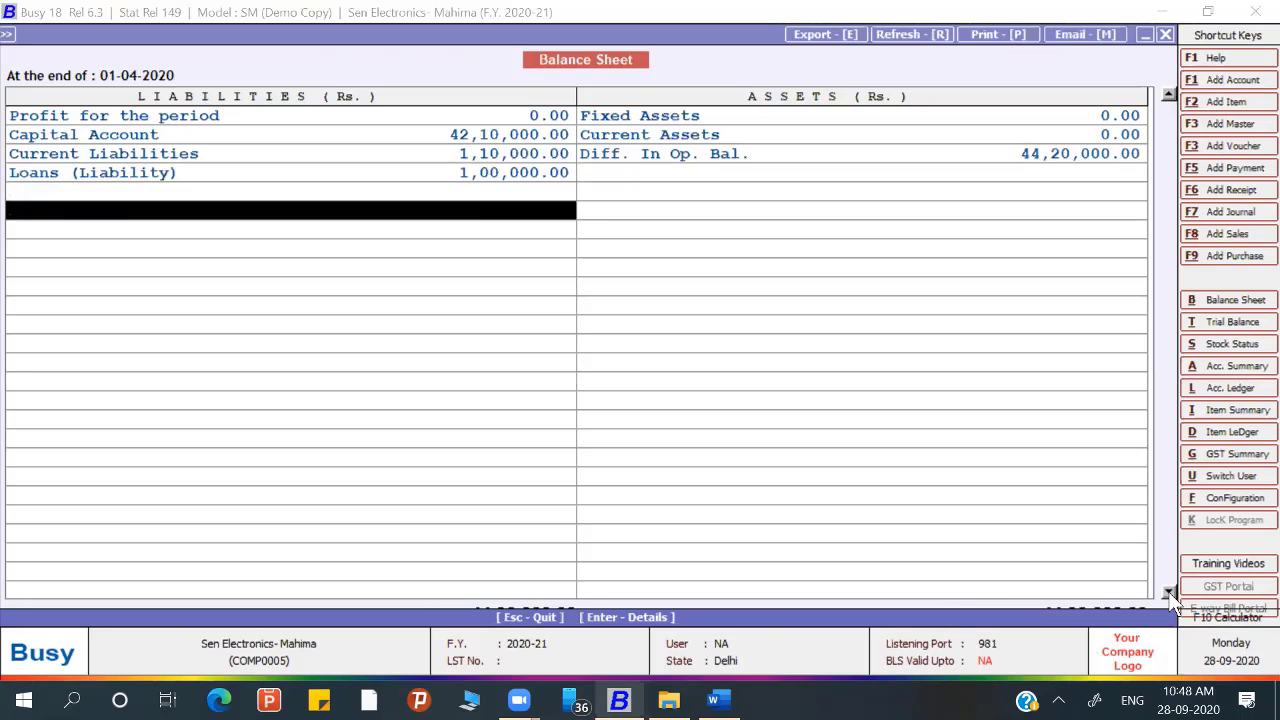
pyautogui.press('Down')
pyautogui.press('Down')
pyautogui.press('Down')
pyautogui.press('Down')
pyautogui.press('Down')
pyautogui.press('Down')
pyautogui.press('Down')
pyautogui.press('Down')
pyautogui.press('Down')
pyautogui.press('Down')
pyautogui.press('Down')
pyautogui.press('Down')
pyautogui.press('Down')
pyautogui.press('Down')
pyautogui.press('Down')
pyautogui.press('Down')
pyautogui.press('Down')
pyautogui.press('Down')
pyautogui.press('Down')
pyautogui.press('Down')
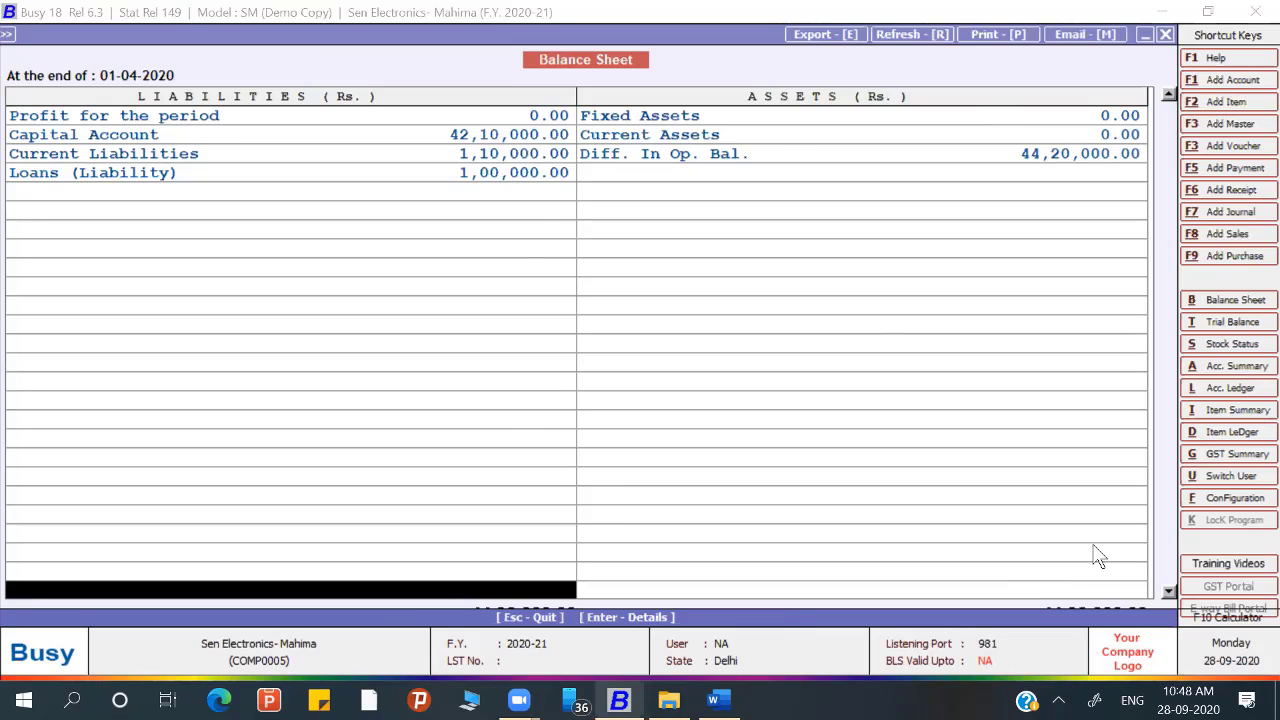
pyautogui.click(924, 39)
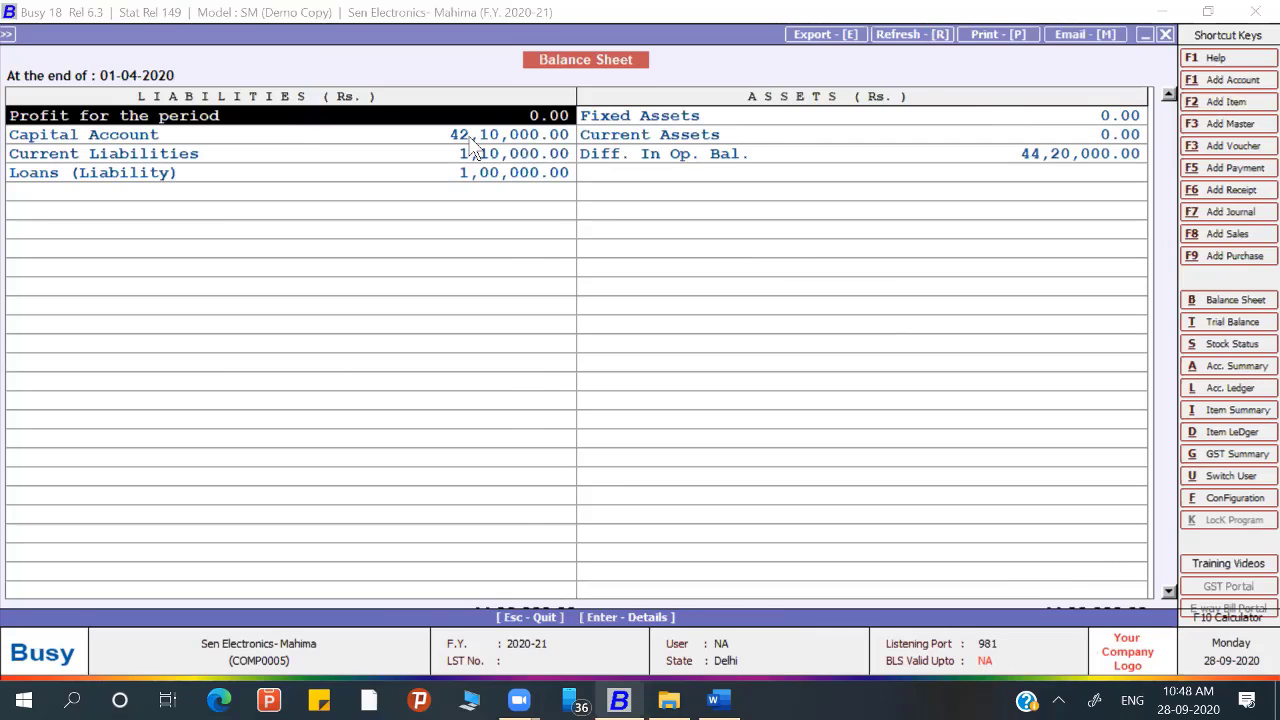
pyautogui.hotkey('alt', 'Tab')
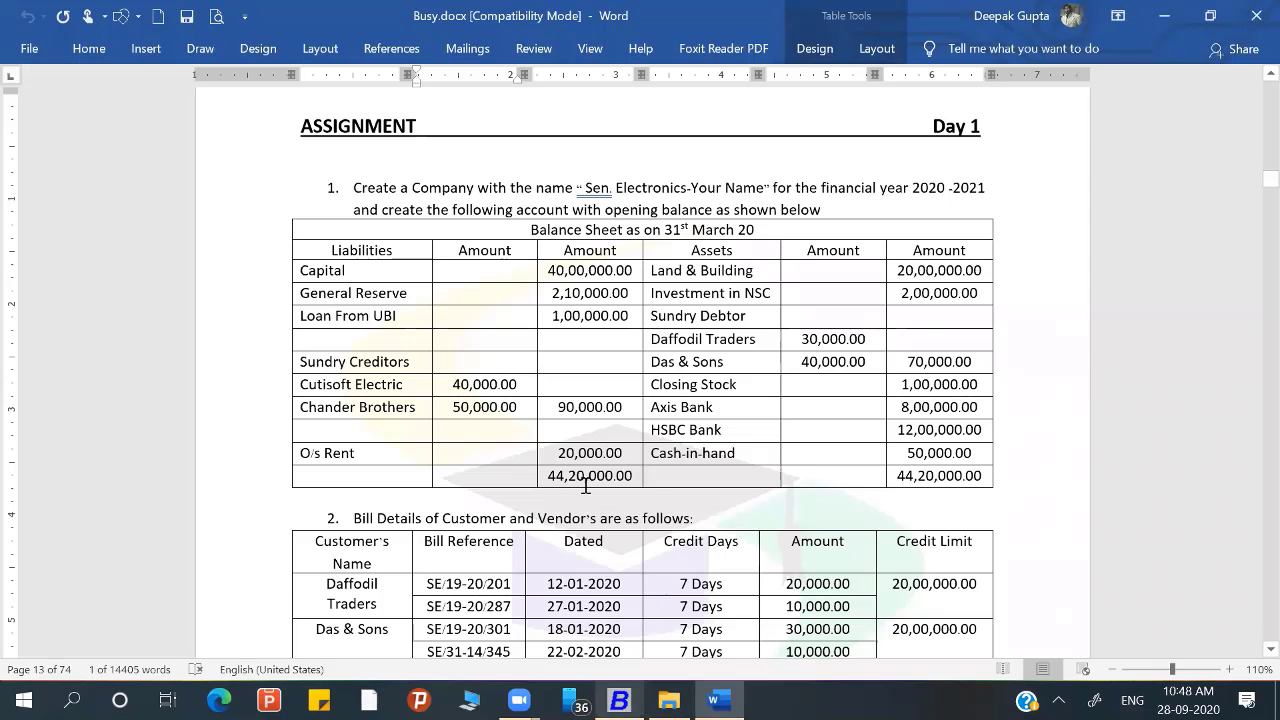
pyautogui.hotkey('alt', 'Tab')
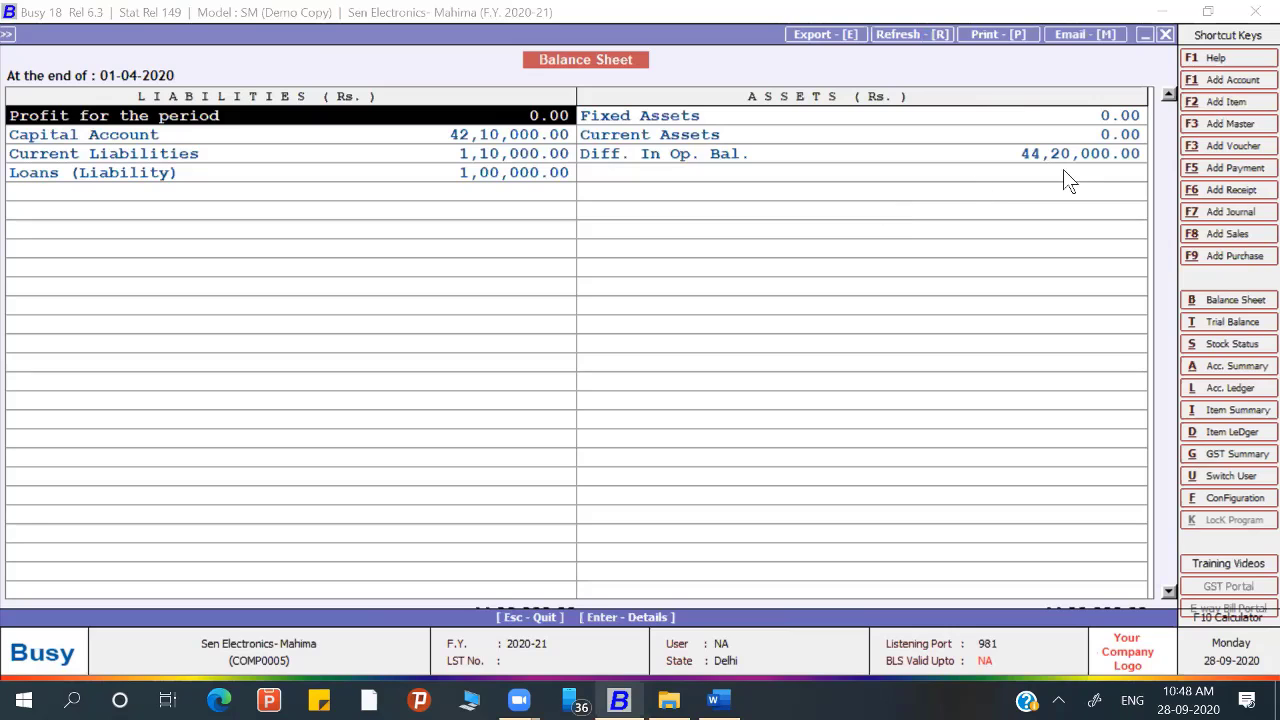
pyautogui.hotkey('alt', 'Tab')
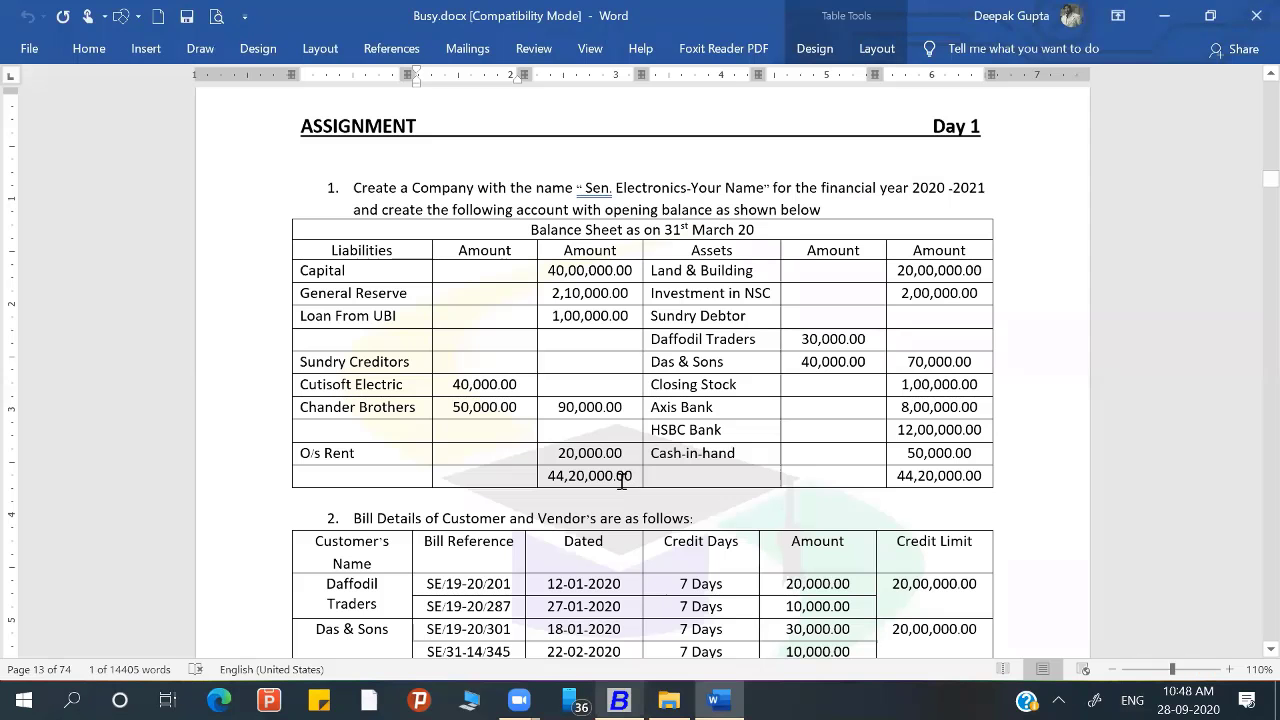
pyautogui.hotkey('alt', 'Tab')
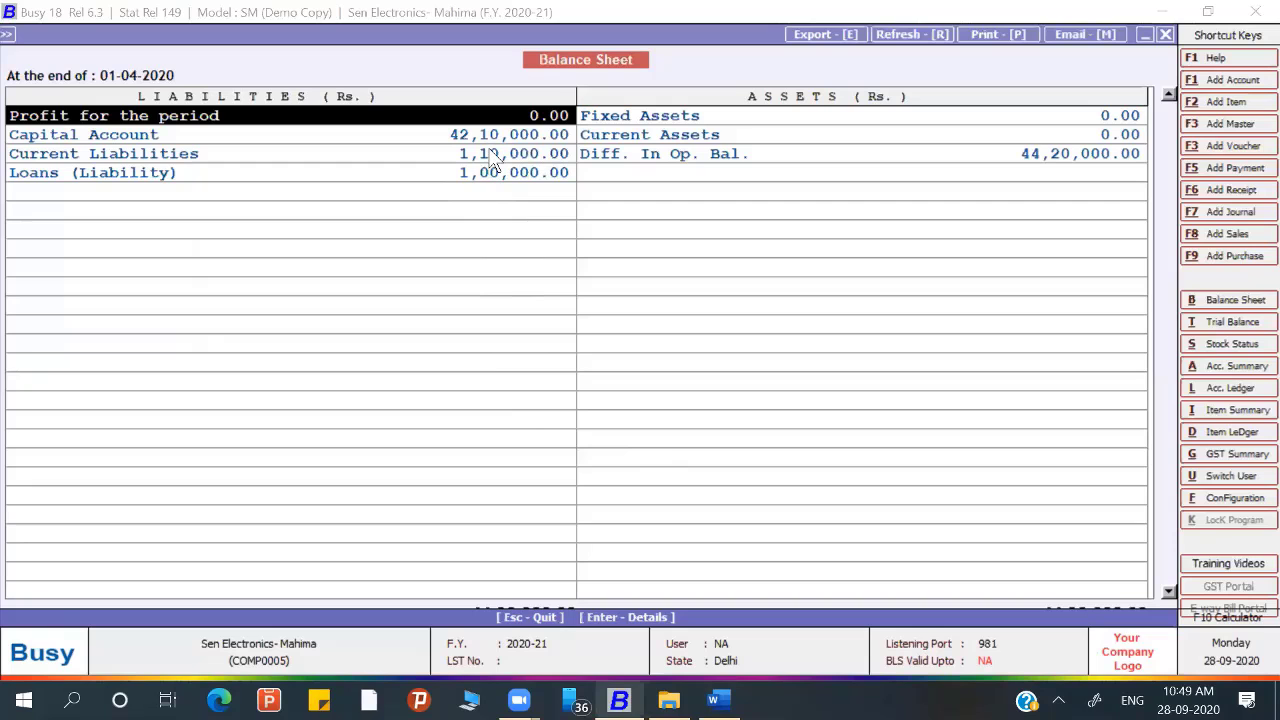
pyautogui.hotkey('alt', 'Tab')
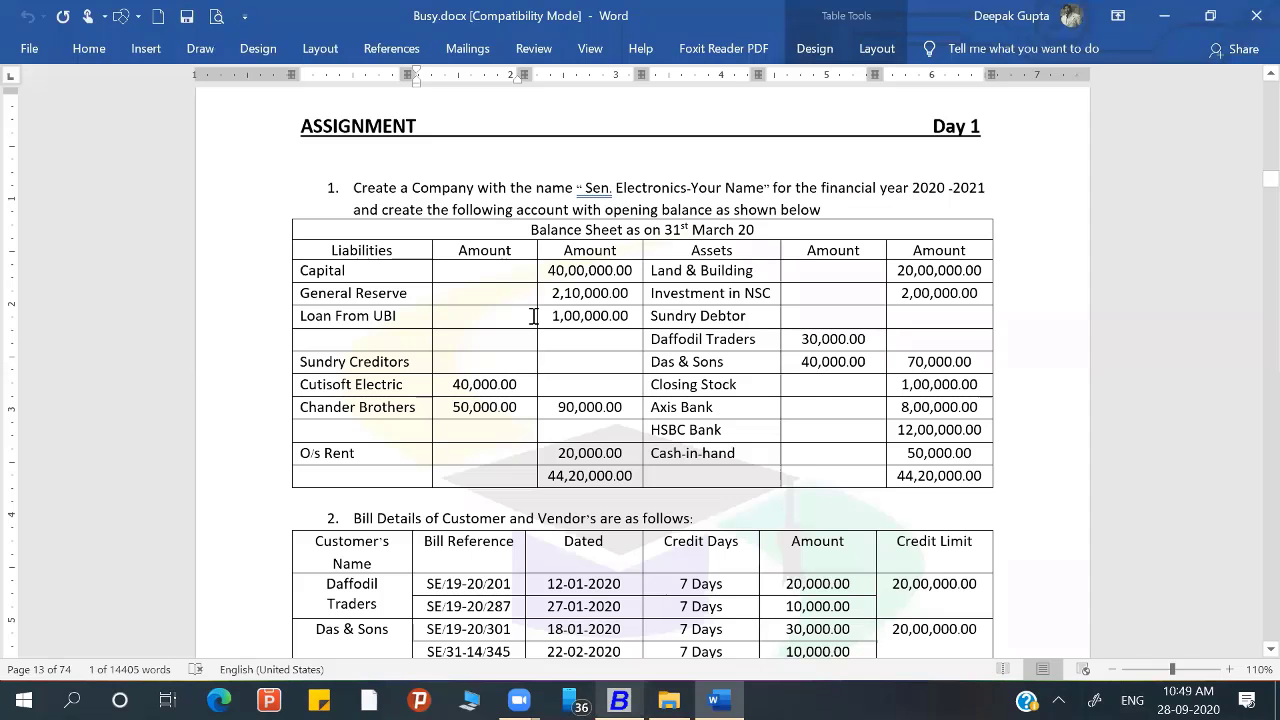
pyautogui.hotkey('alt', 'Tab')
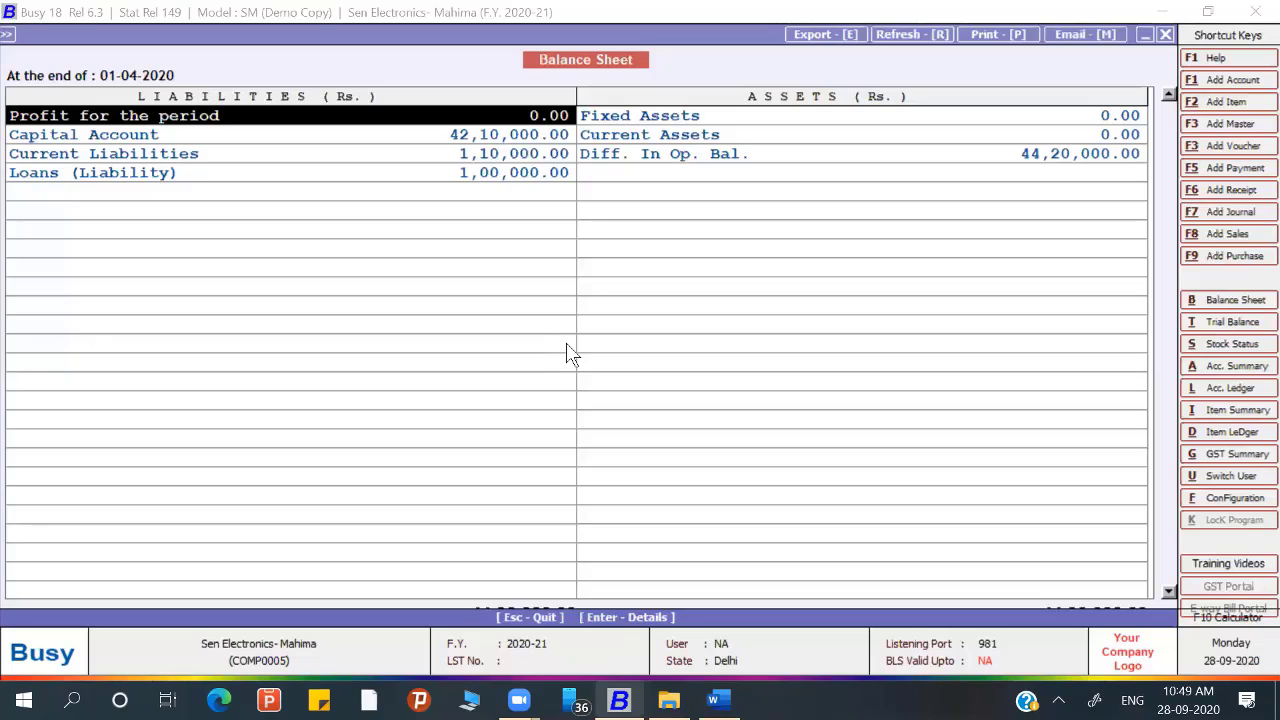
# Step: Review the Current Liabilities breakdown including Outstanding Rent, then close the balance sheet report
pyautogui.click(462, 157)
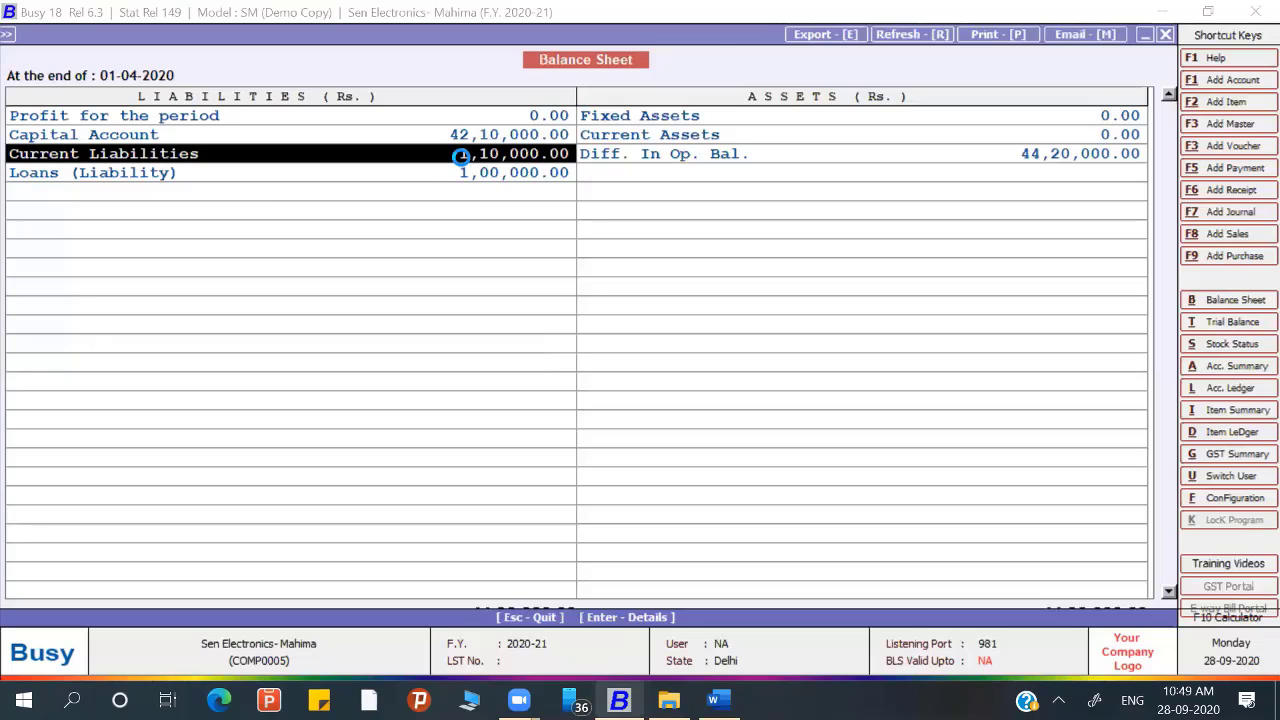
pyautogui.doubleClick(462, 157)
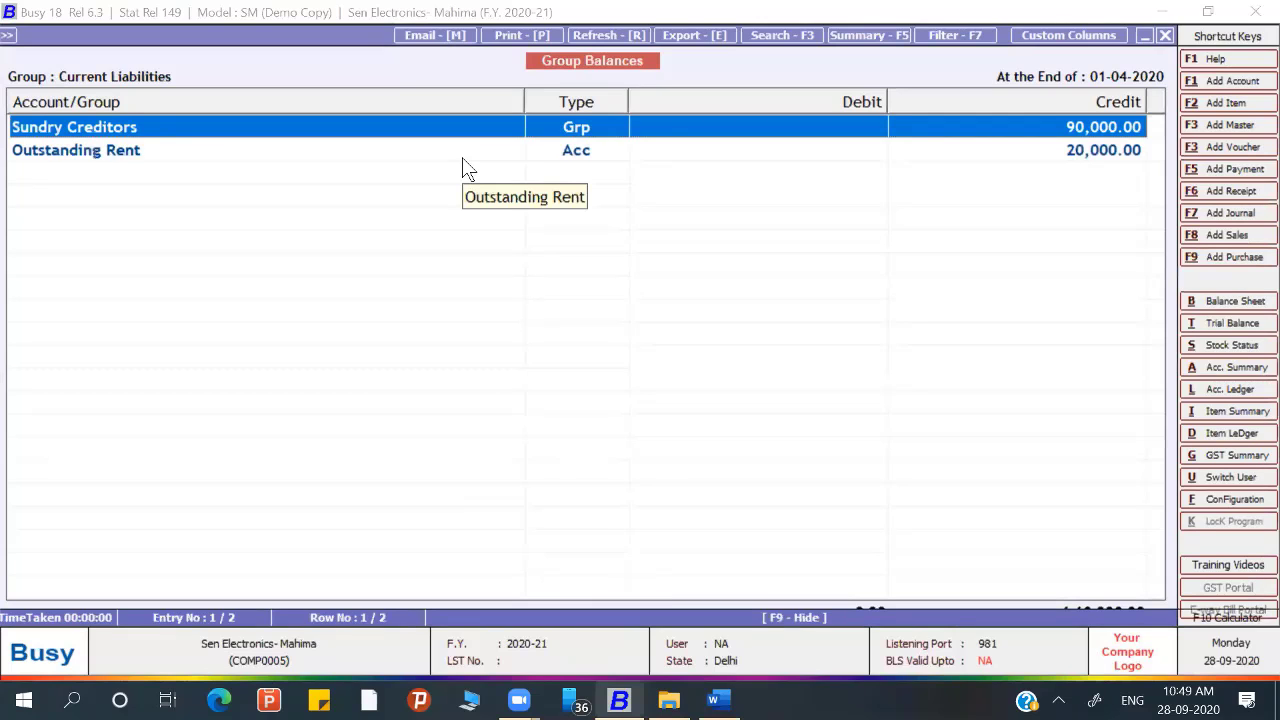
pyautogui.click(463, 158)
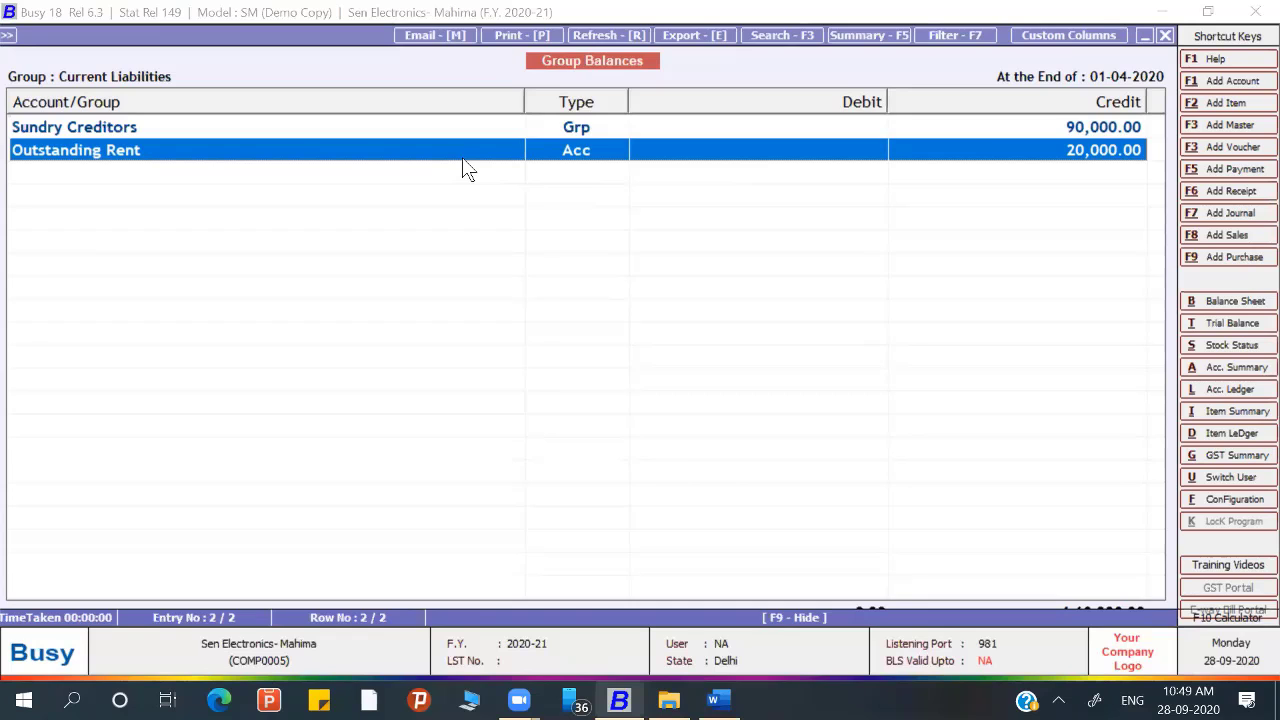
pyautogui.press('Escape')
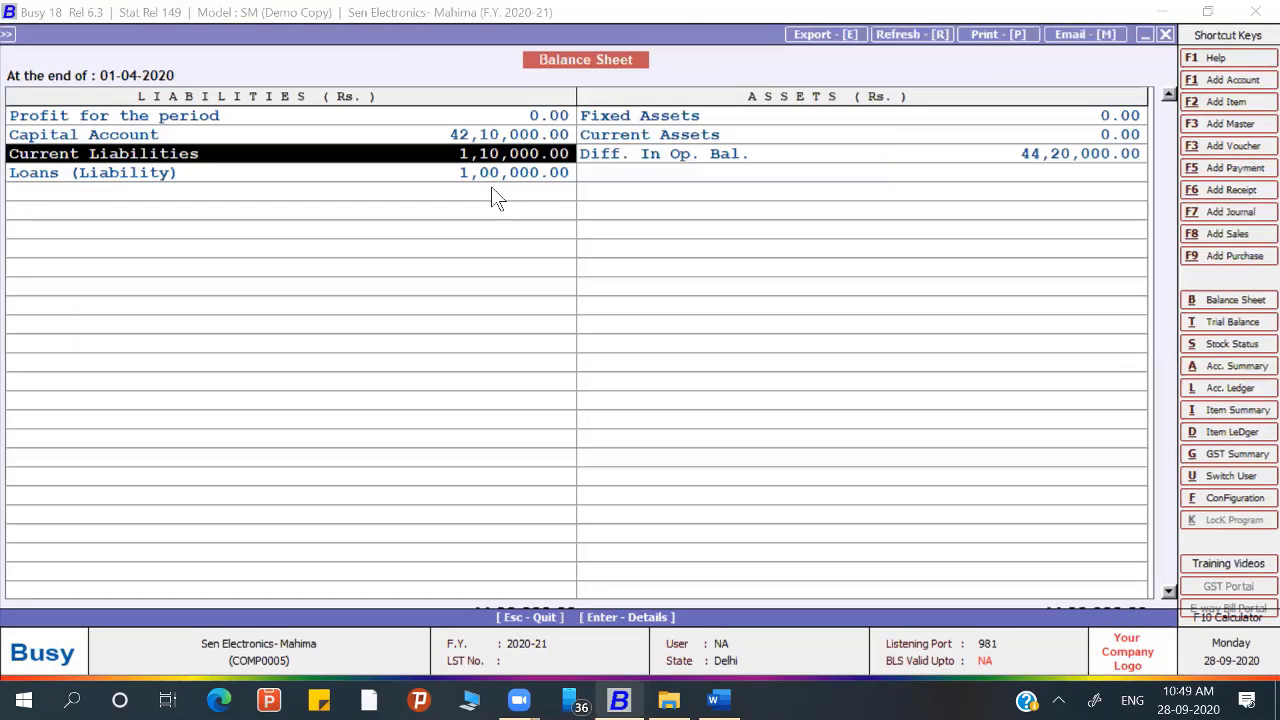
pyautogui.press('Escape')
pyautogui.press('Escape')
pyautogui.press('Escape')
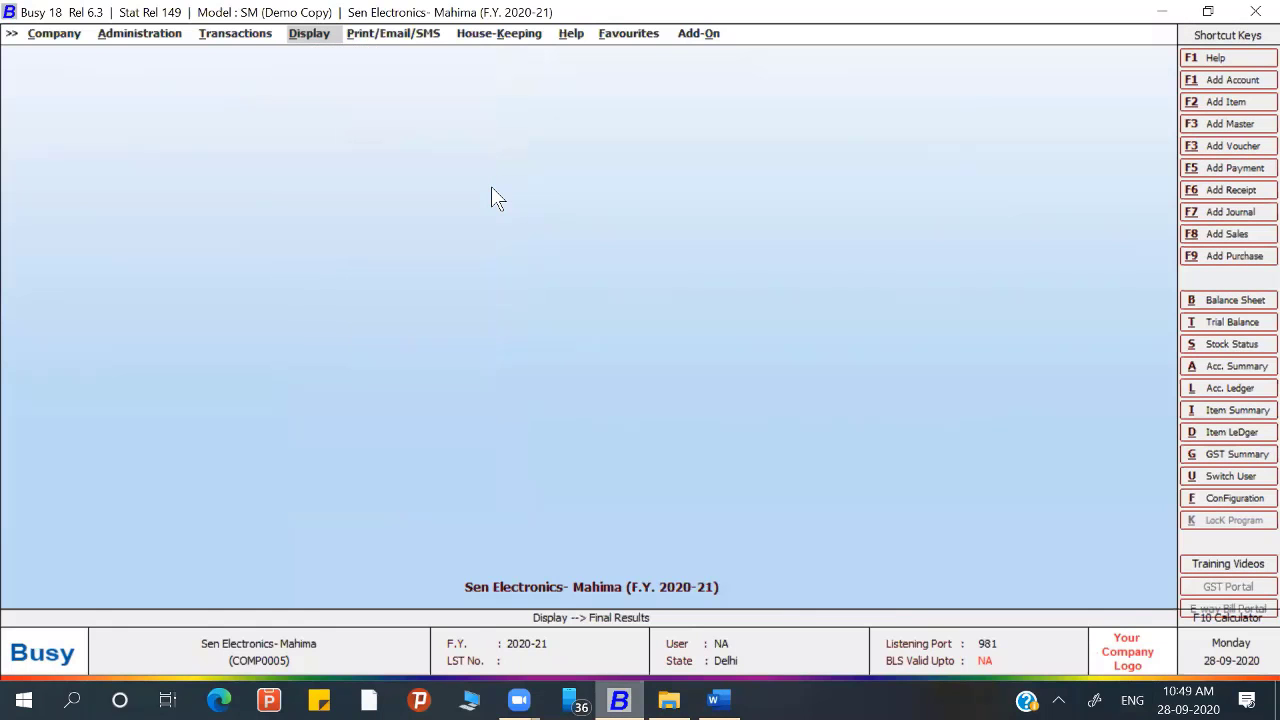
pyautogui.hotkey('alt', 'Tab')
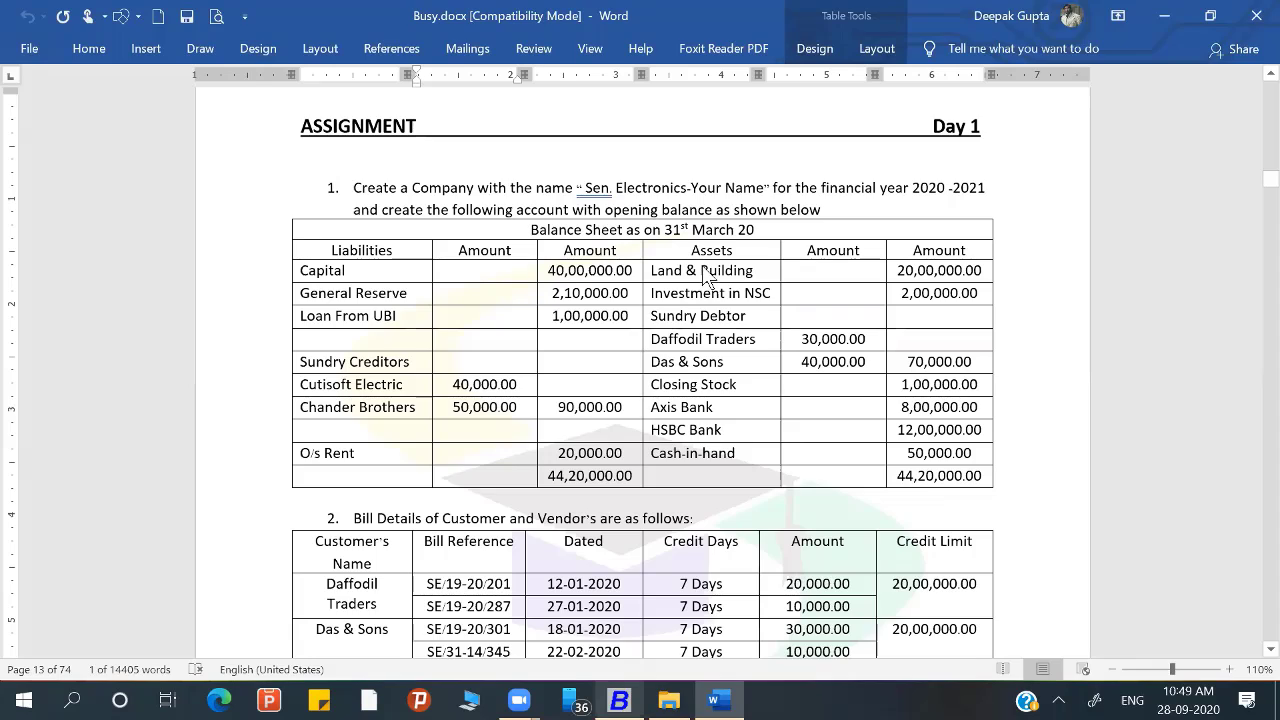
pyautogui.hotkey('alt', 'Tab')
pyautogui.press('Left')
pyautogui.press('Left')
# Step: Add a new account master named Land & Building, copied from the assignment
pyautogui.press('Return')
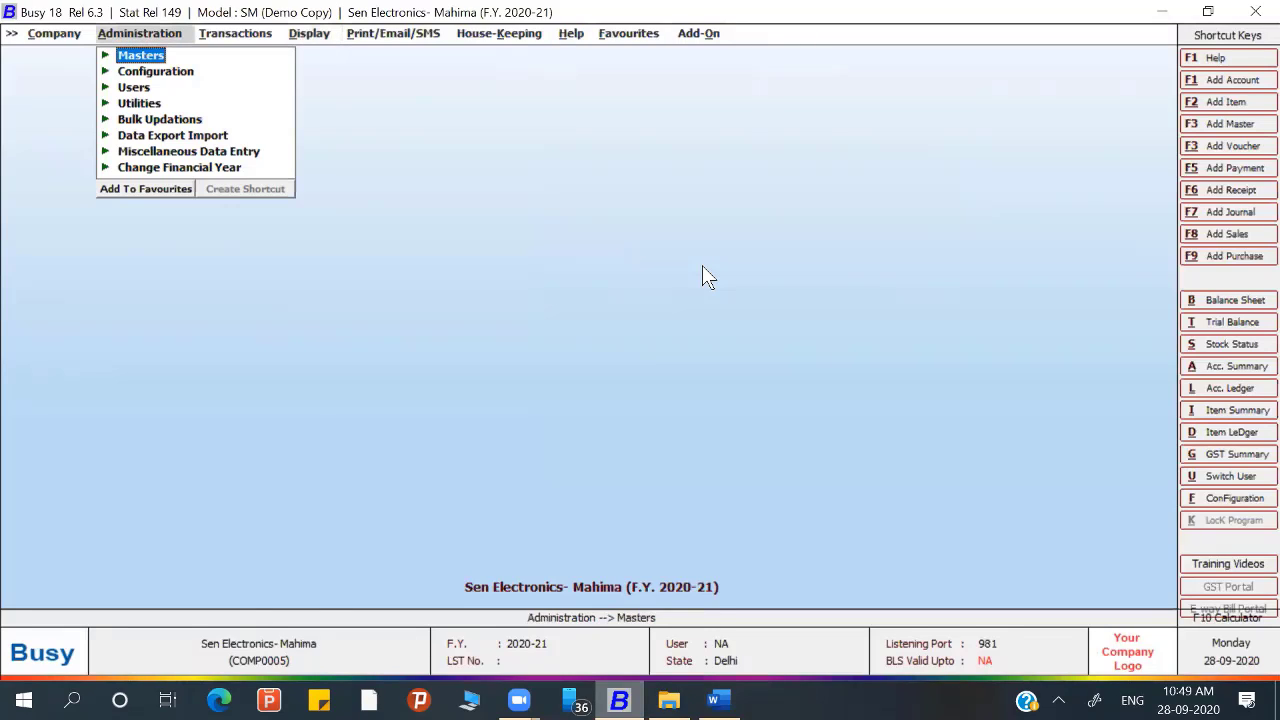
pyautogui.press('Return')
pyautogui.press('Return')
pyautogui.press('Return')
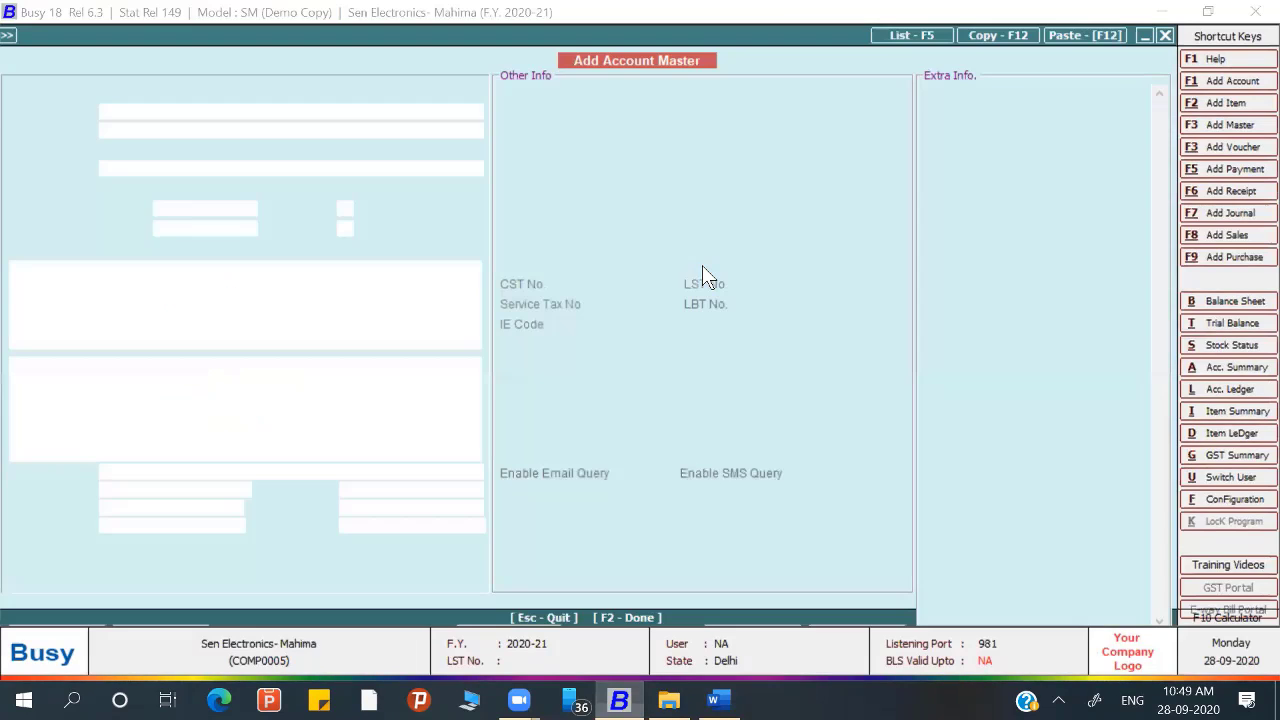
pyautogui.hotkey('alt', 'Tab')
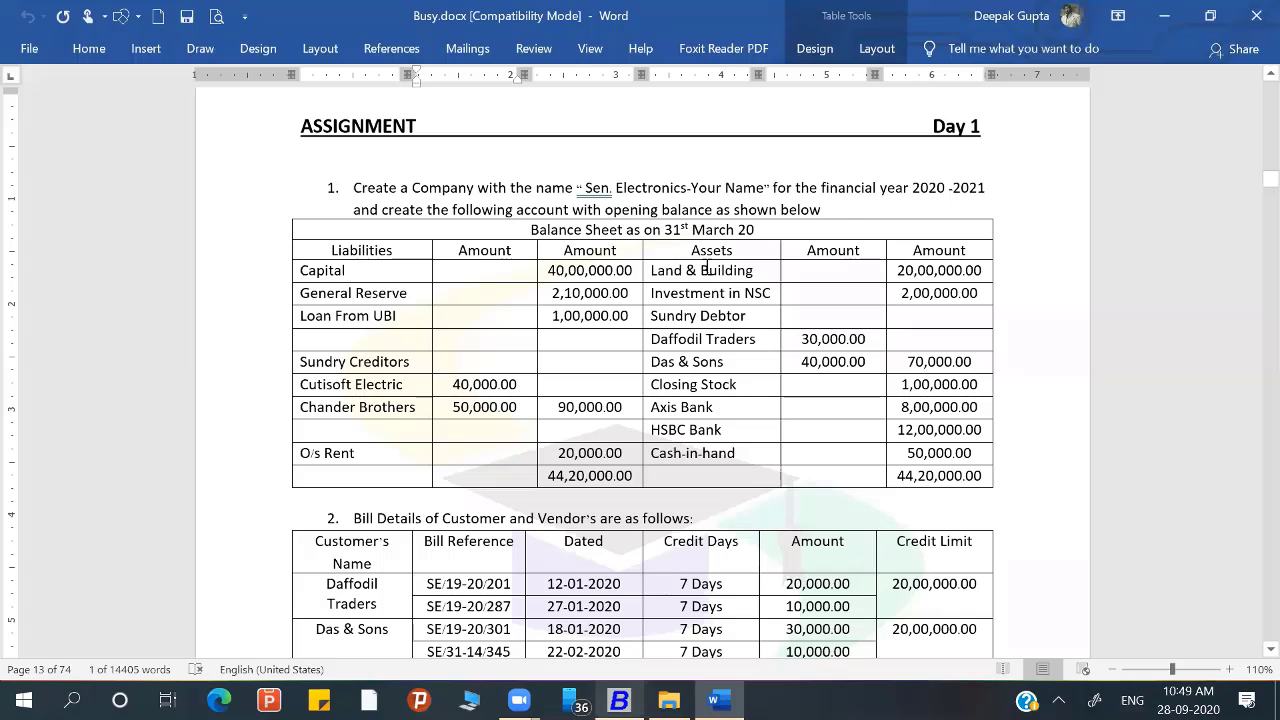
pyautogui.click(647, 270)
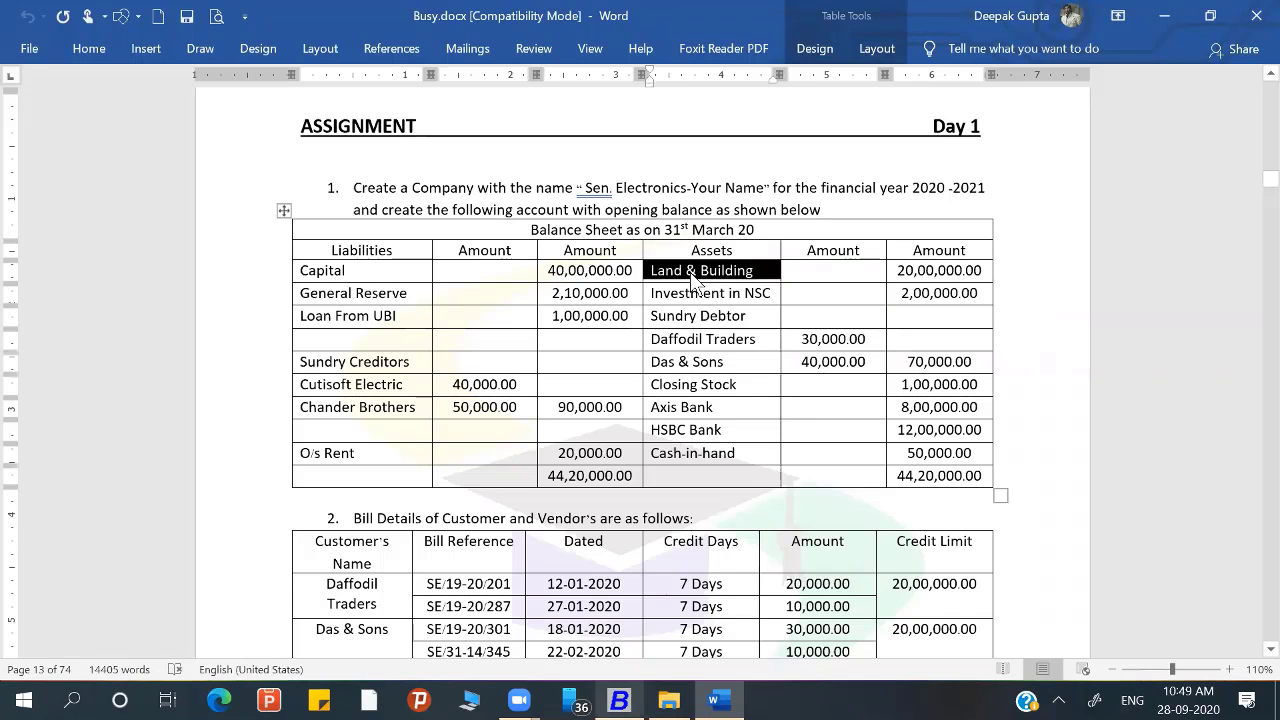
pyautogui.hotkey('alt', 'Tab')
pyautogui.write('Land & Building')
pyautogui.press('Return')
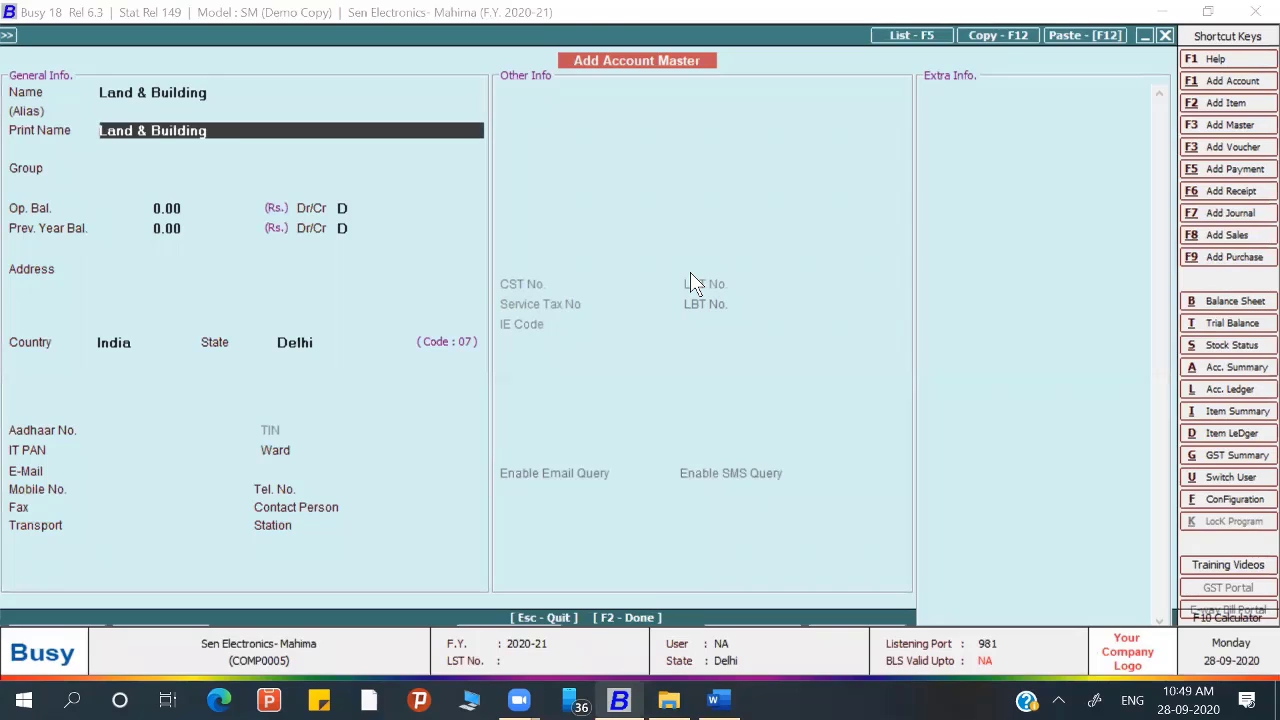
pyautogui.press('Return')
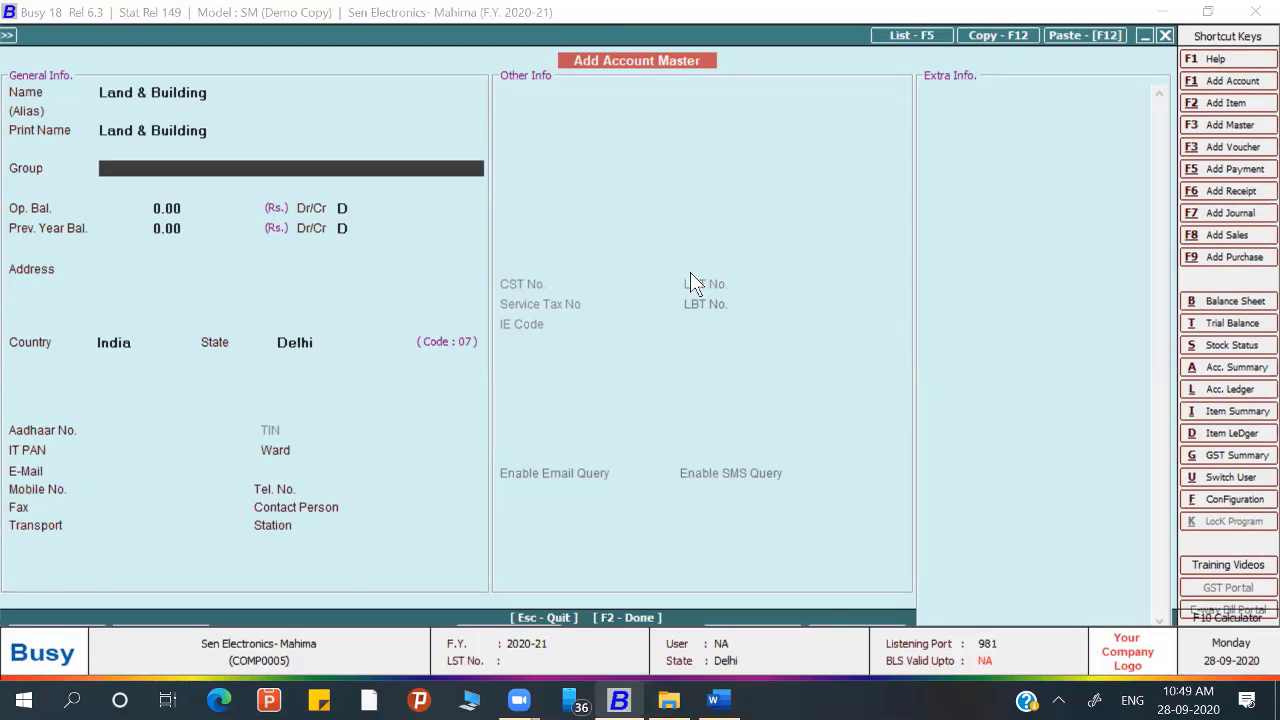
# Step: Place Land & Building under Fixed Assets with 0.00% depreciation rates
pyautogui.write('f')
pyautogui.press('Return')
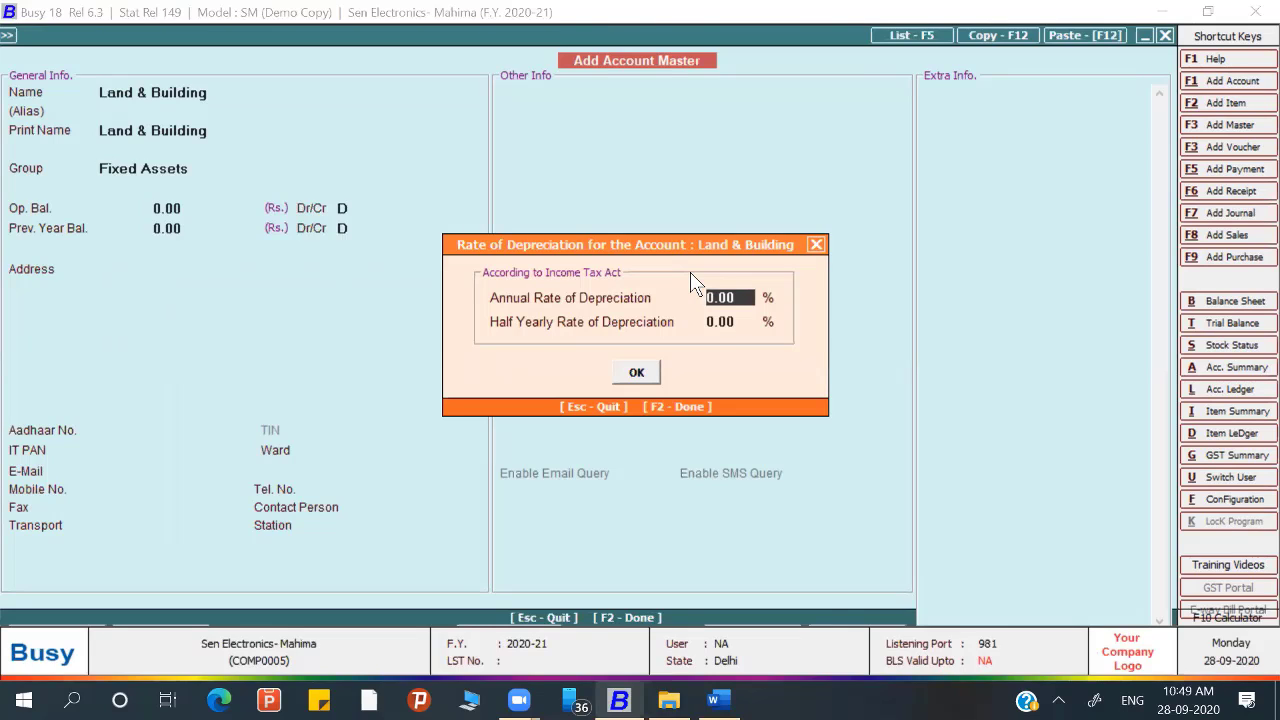
pyautogui.press('Return')
pyautogui.press('Return')
pyautogui.press('Return')
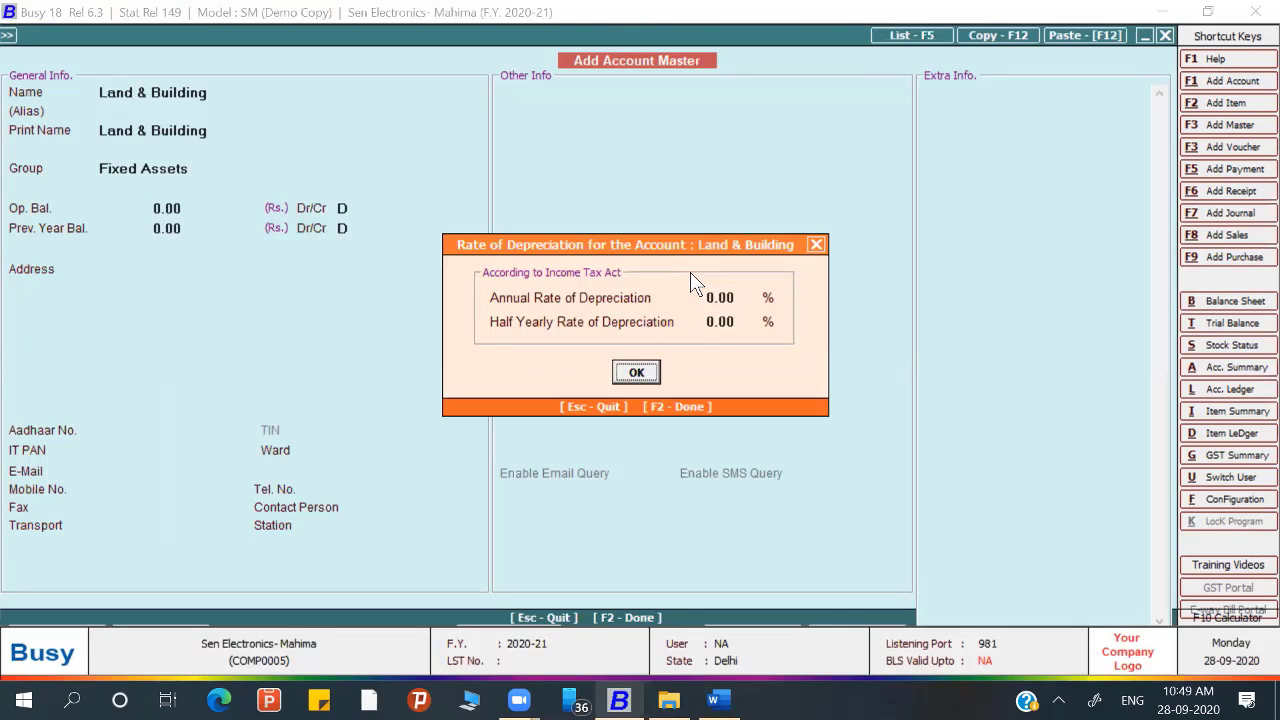
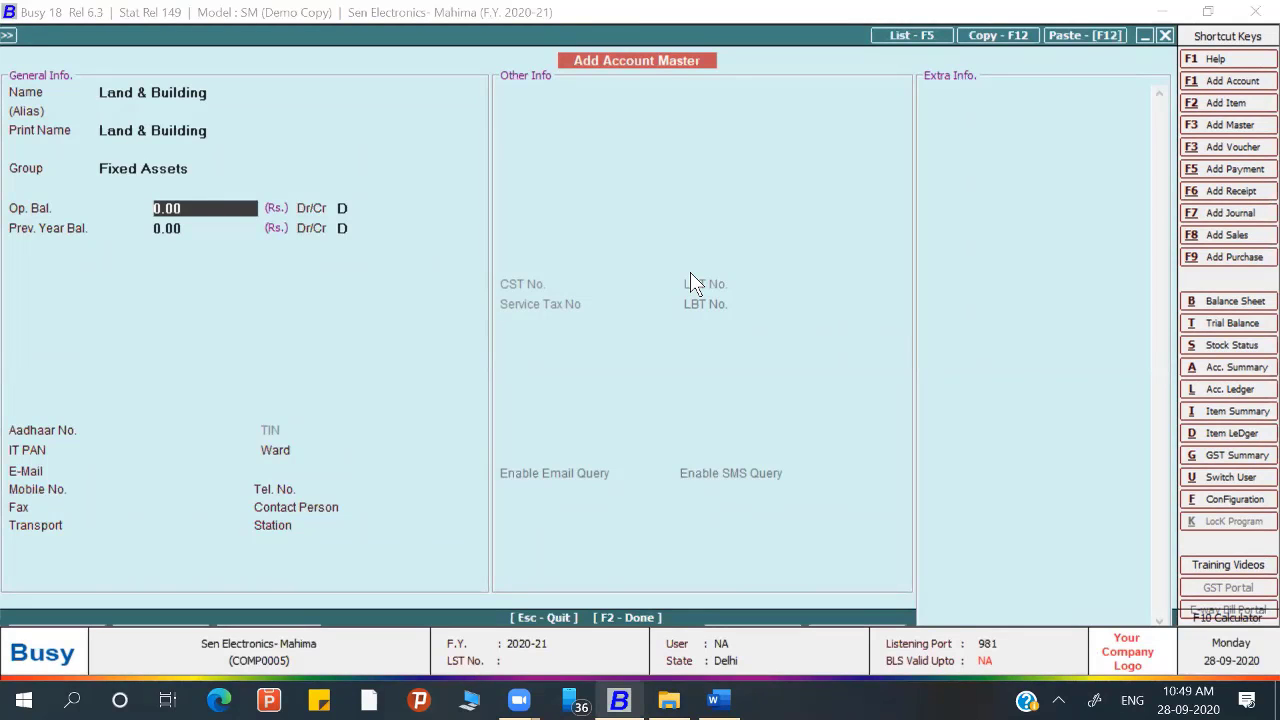
# Step: Enter a 20,00,000.00 Dr opening balance for Land & Building and save the account
pyautogui.hotkey('alt', 'Tab')
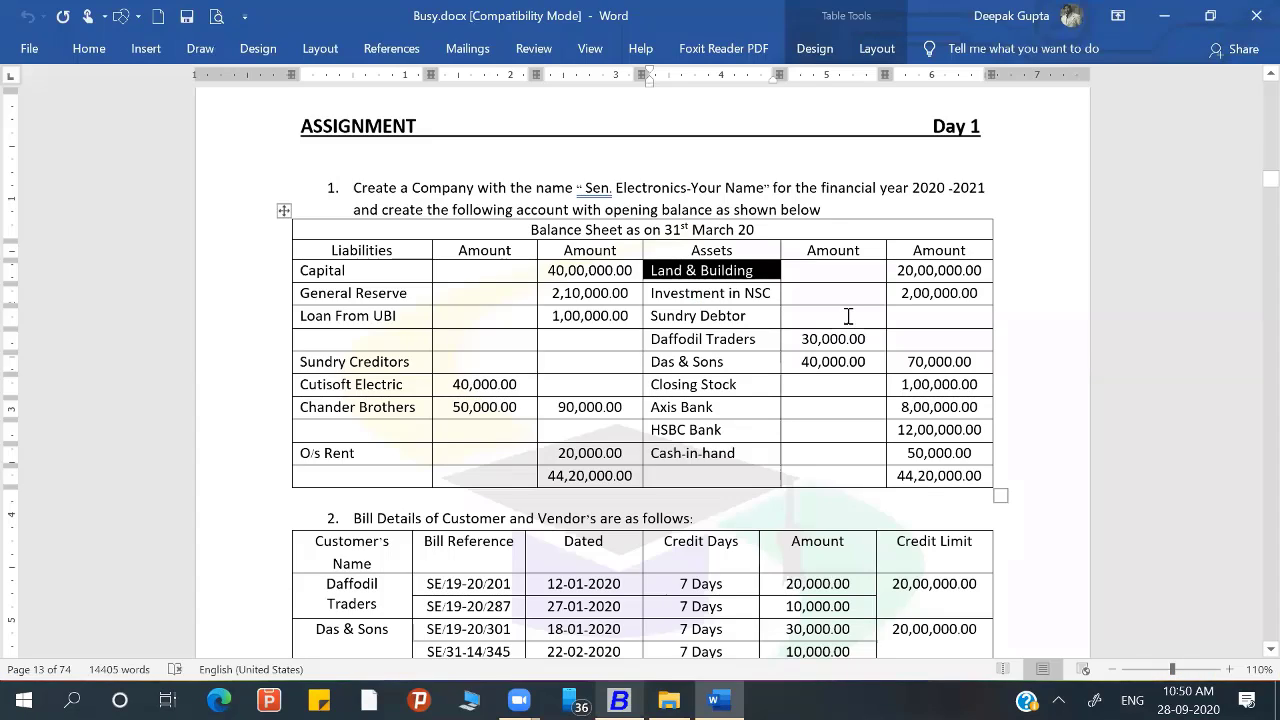
pyautogui.hotkey('alt', 'Tab')
pyautogui.write('20,0')
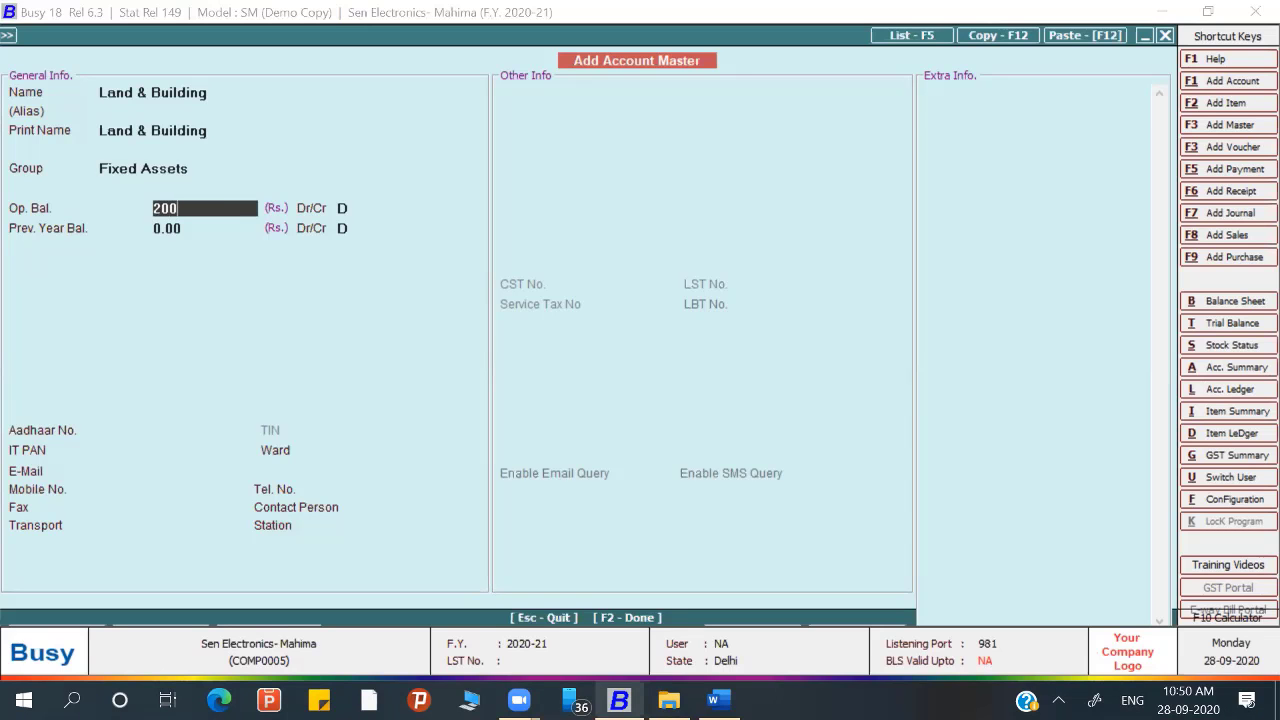
pyautogui.write('0,000.0')
pyautogui.press('Return')
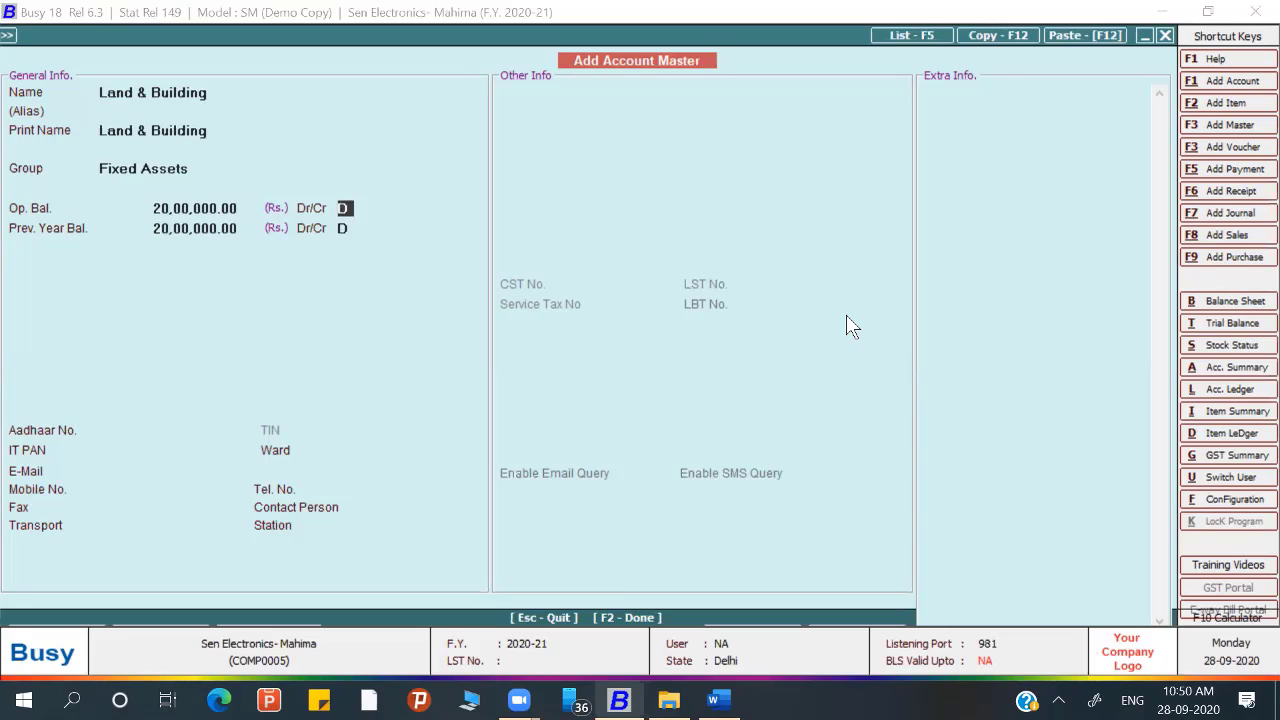
pyautogui.press('Return')
pyautogui.press('Return')
pyautogui.press('Return')
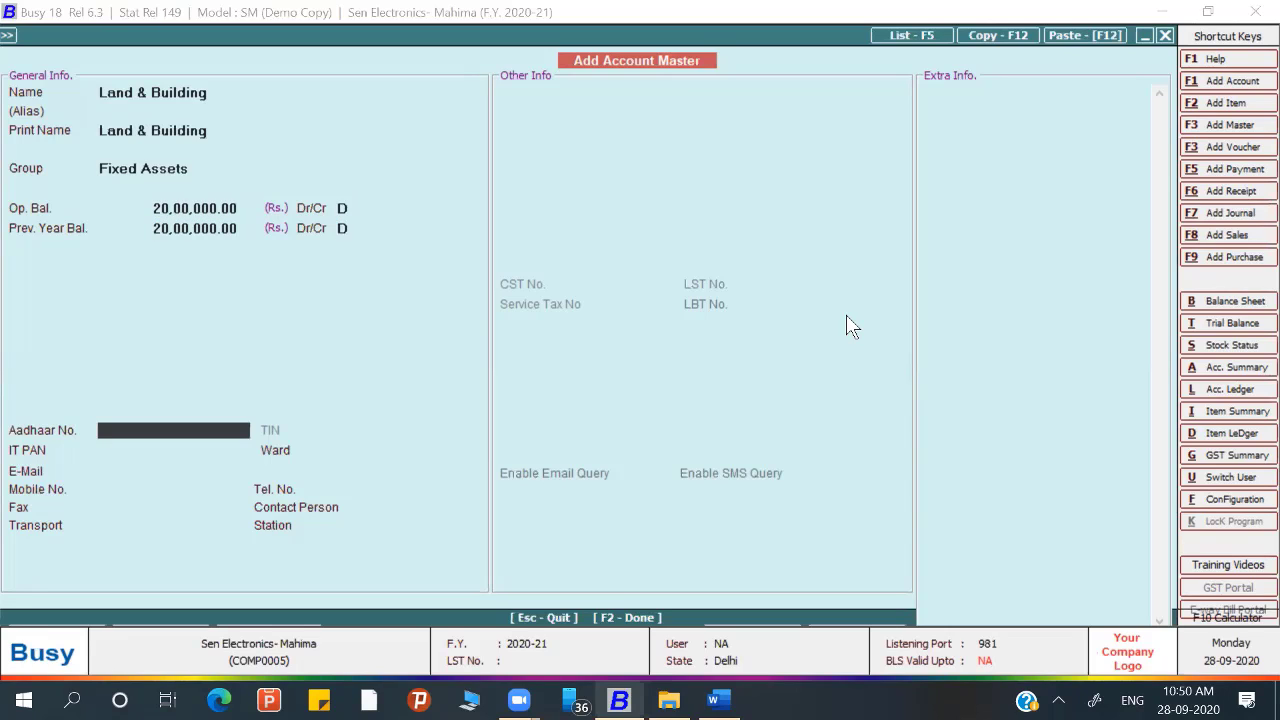
pyautogui.press('Return')
pyautogui.press('Return')
pyautogui.press('Return')
pyautogui.press('Return')
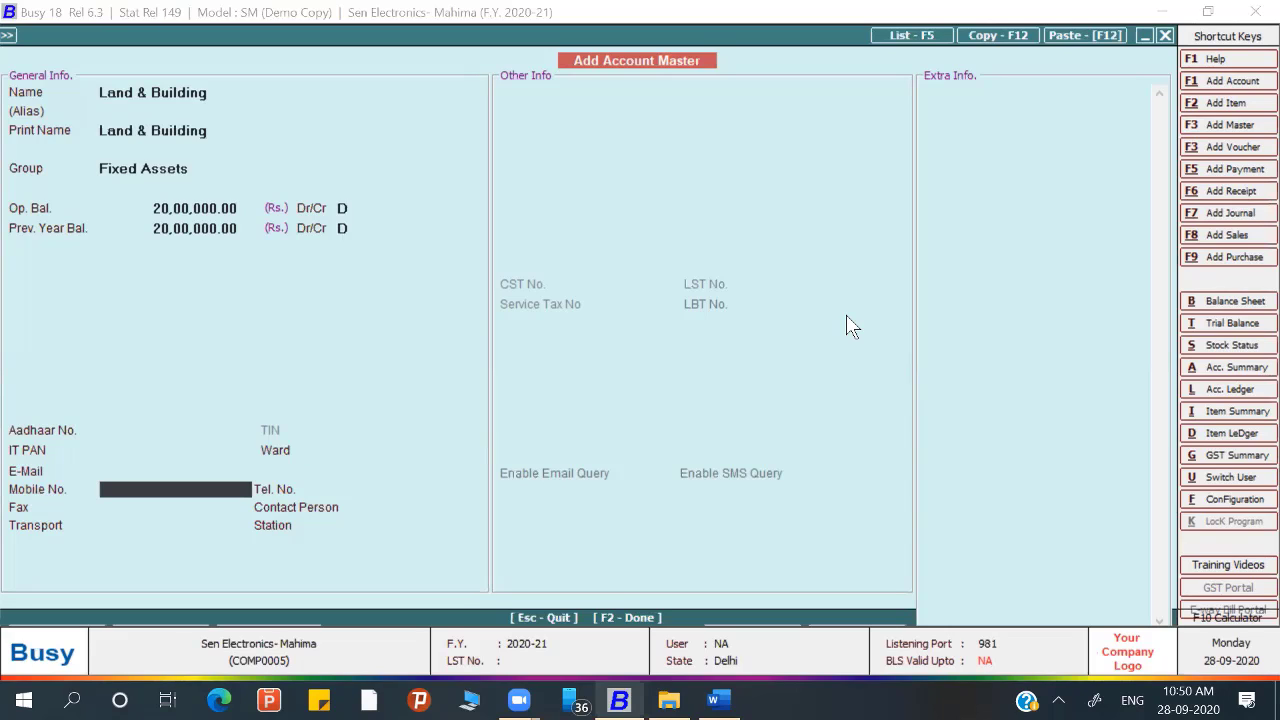
pyautogui.press('F2')
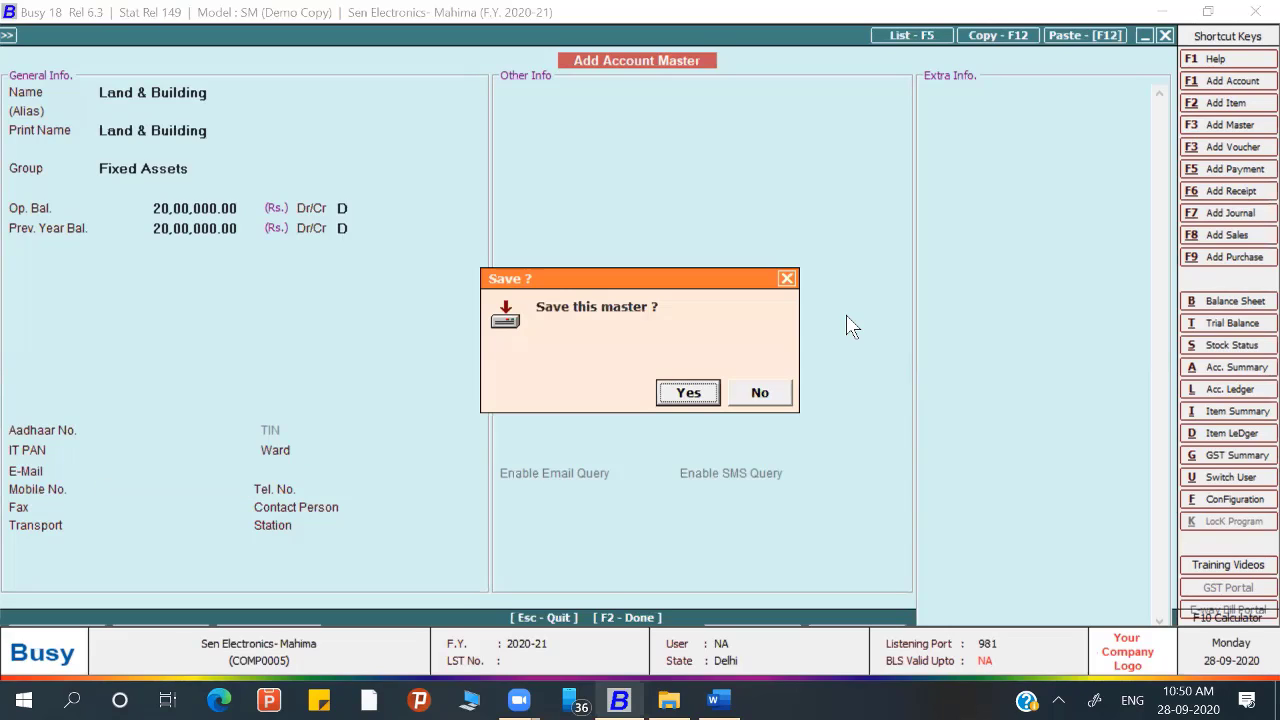
pyautogui.press('Return')
pyautogui.hotkey('alt', 'Tab')
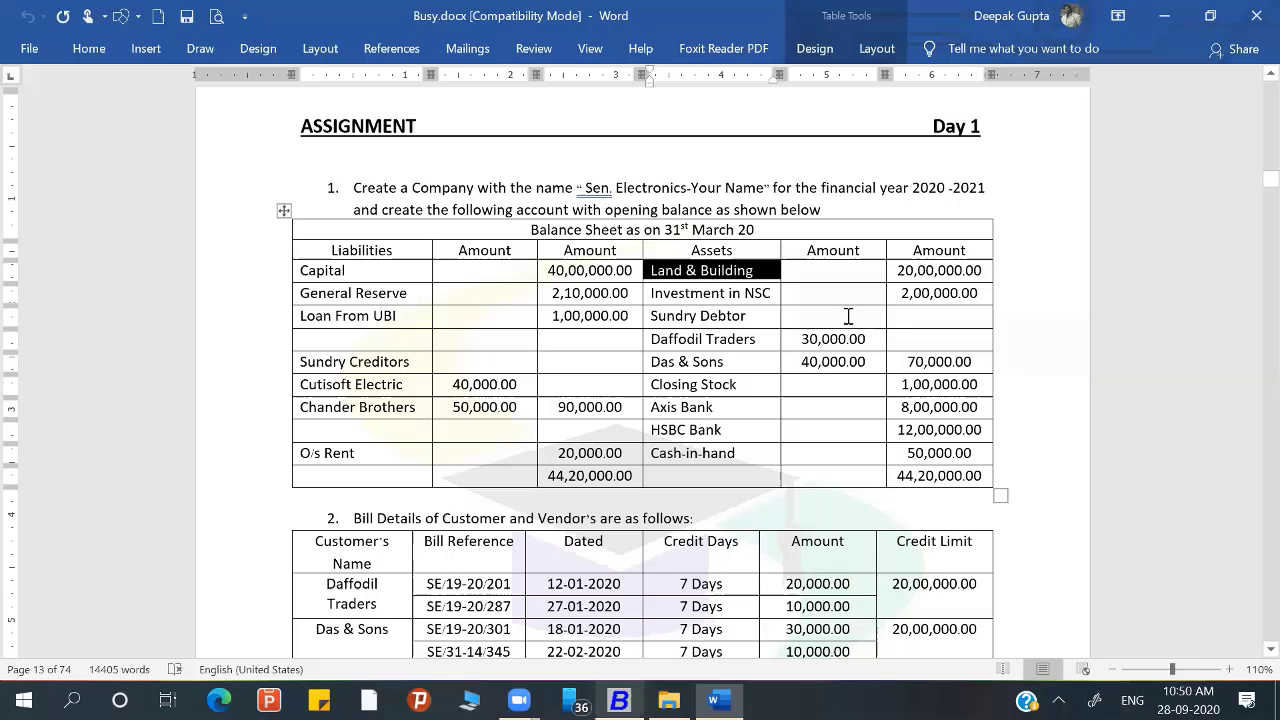
# Step: Name the new account Investment in NSC and place it under the Investments group
pyautogui.click(649, 292)
pyautogui.hotkey('ctrl', 'c')
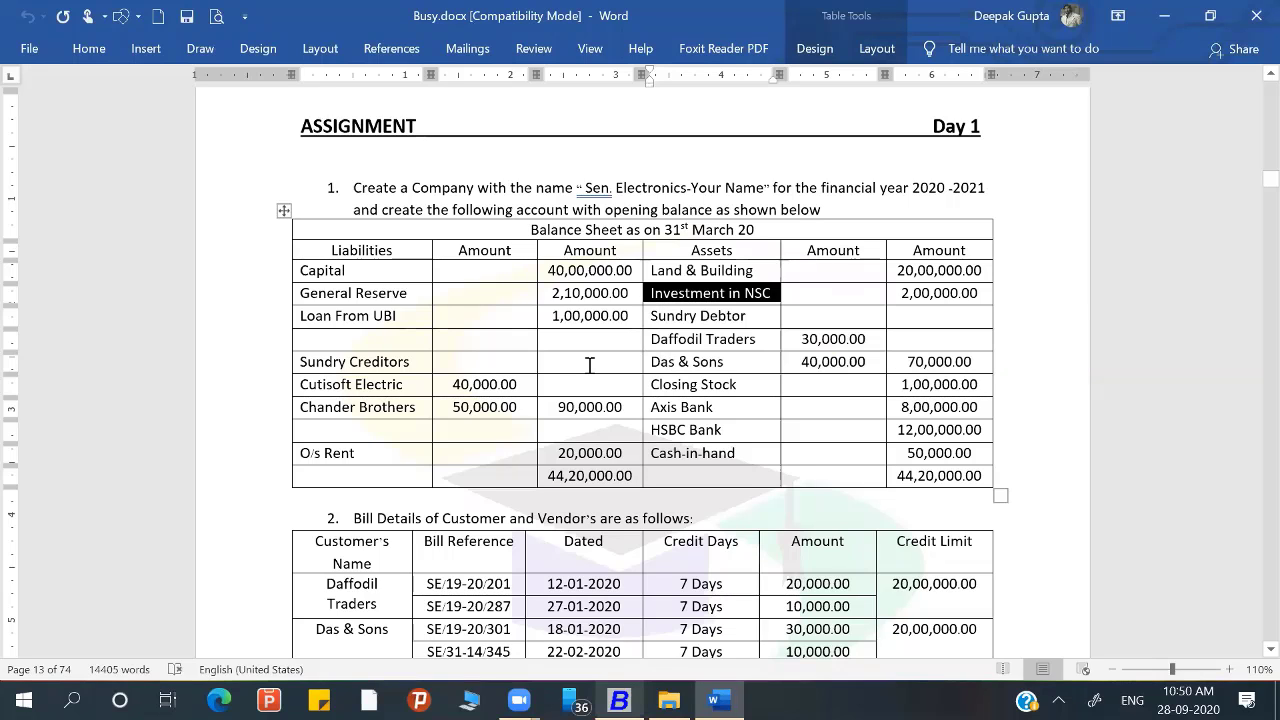
pyautogui.hotkey('alt', 'Tab')
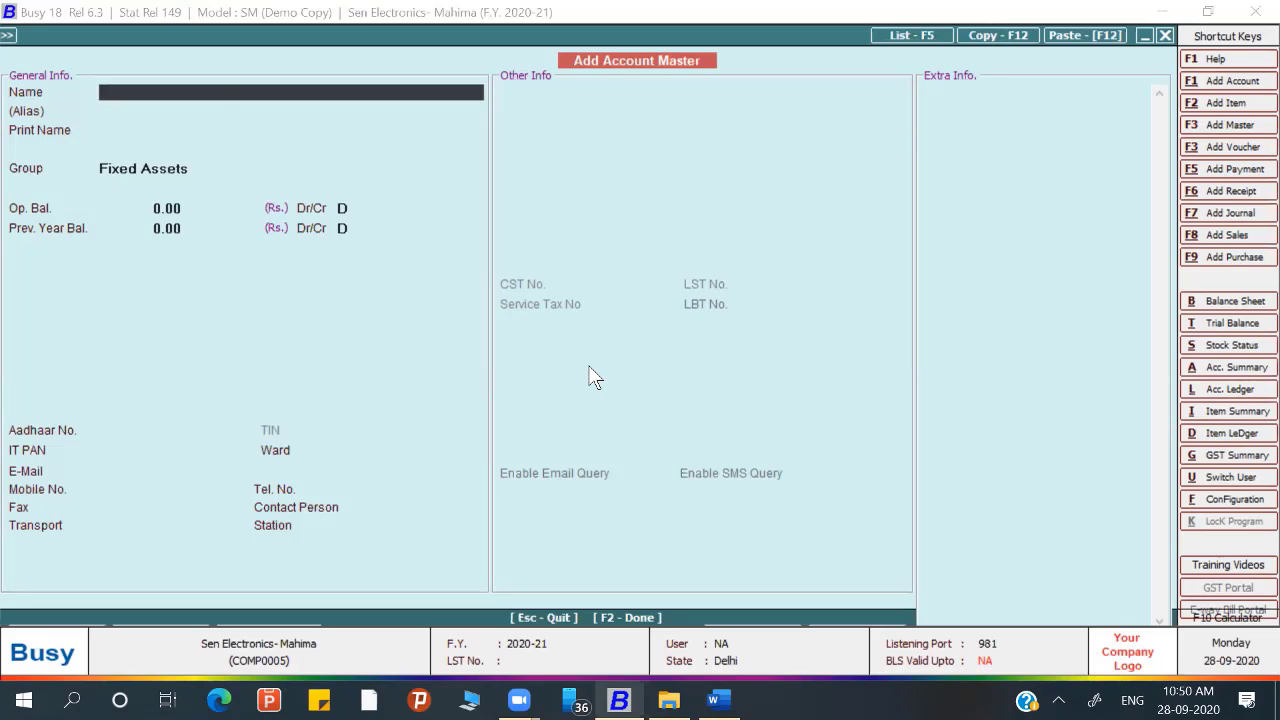
pyautogui.hotkey('ctrl', 'v')
pyautogui.press('Return')
pyautogui.press('Return')
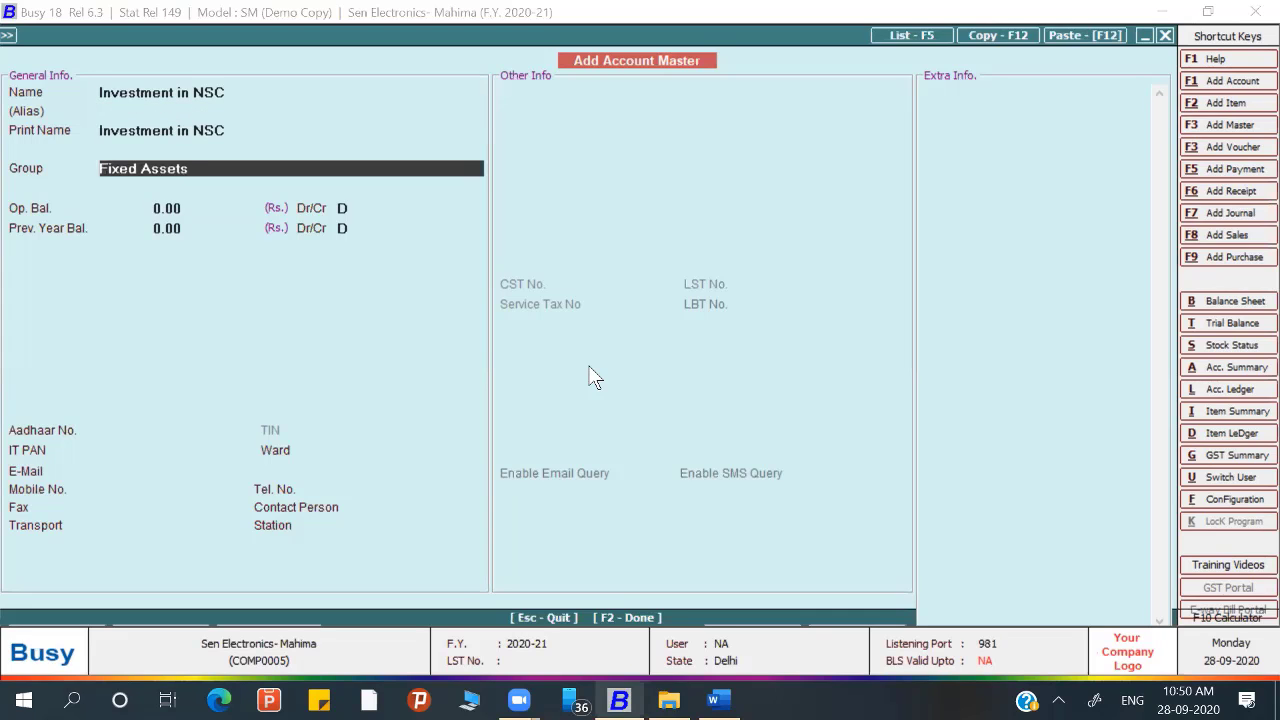
pyautogui.press('Down')
pyautogui.press('Down')
pyautogui.press('Return')
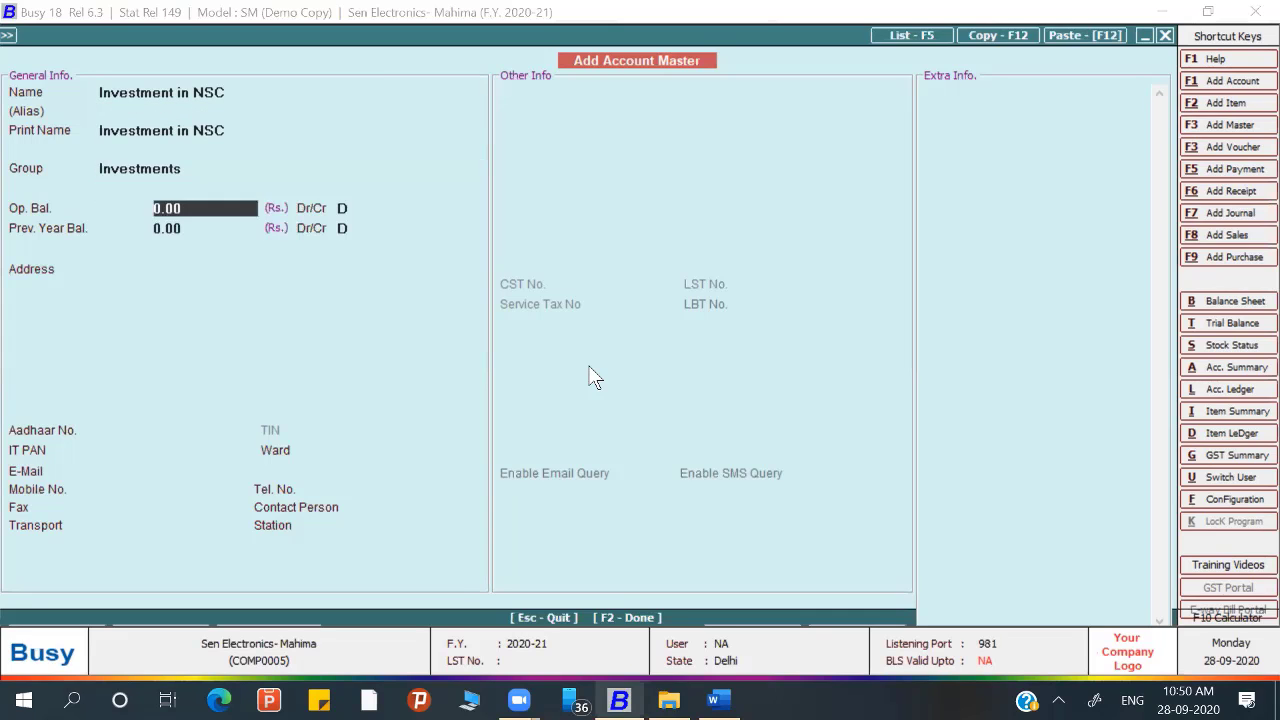
pyautogui.press('Return')
# Step: Give Investment in NSC a 2,00,000.00 opening balance and save the account
pyautogui.press('Up')
pyautogui.hotkey('alt', 'Tab')
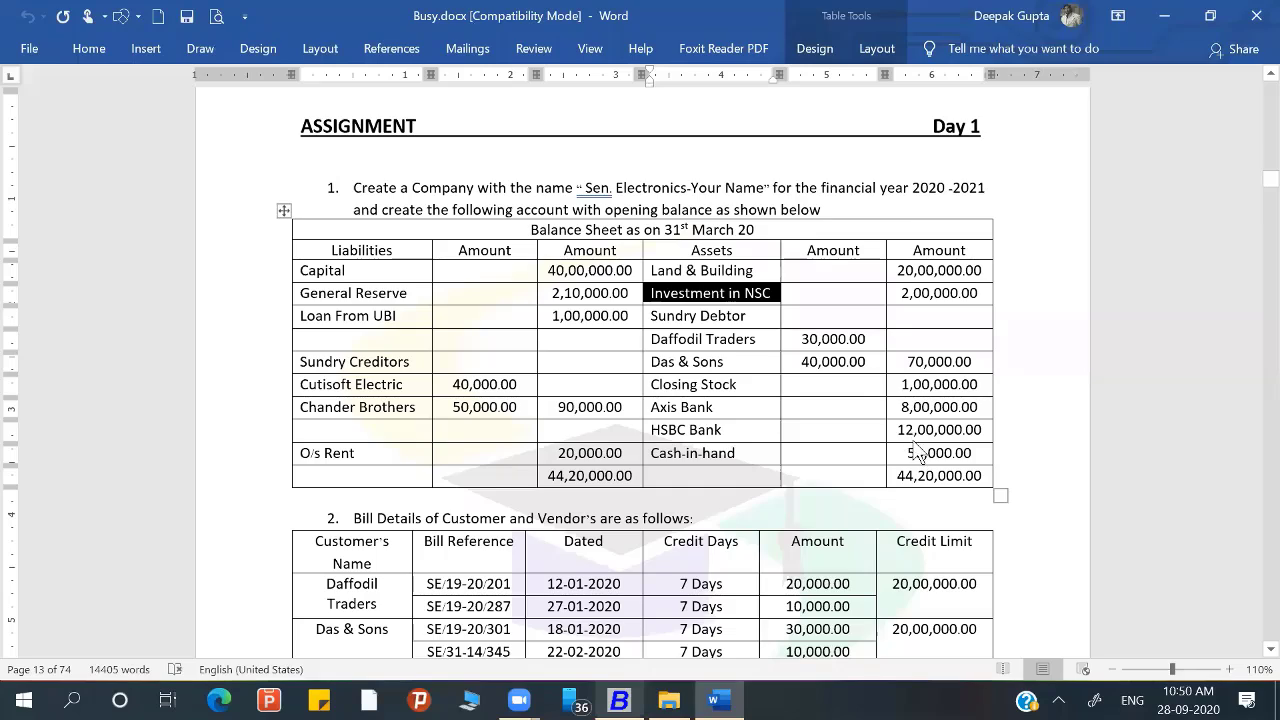
pyautogui.hotkey('alt', 'Tab')
pyautogui.write('2,00,000')
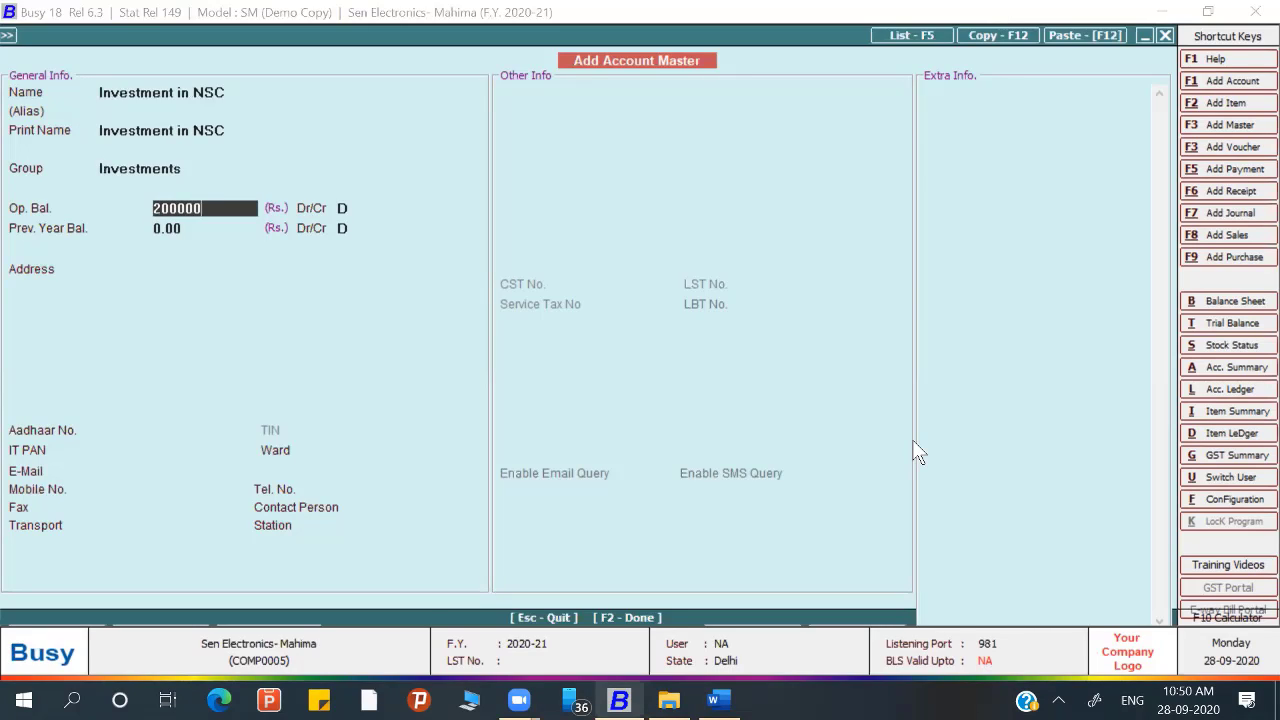
pyautogui.press('Return')
pyautogui.press('Return')
pyautogui.press('Return')
pyautogui.press('F2')
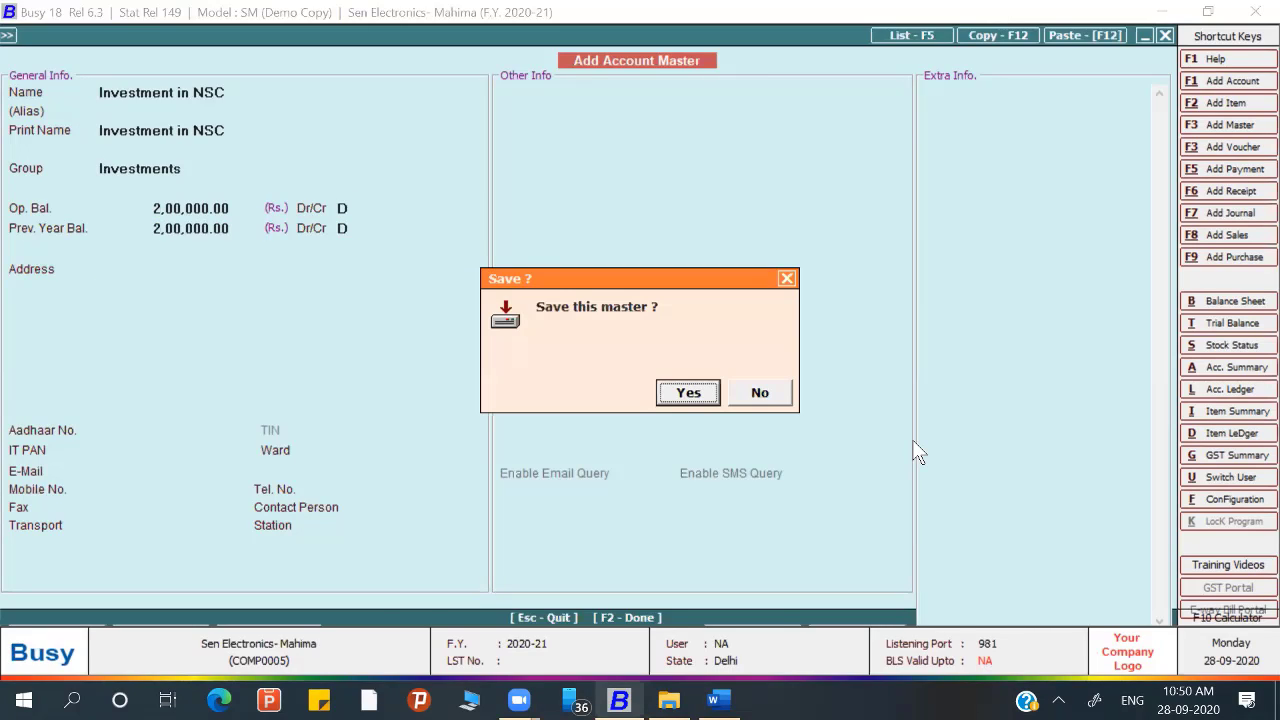
pyautogui.press('Return')
pyautogui.hotkey('alt', 'Tab')
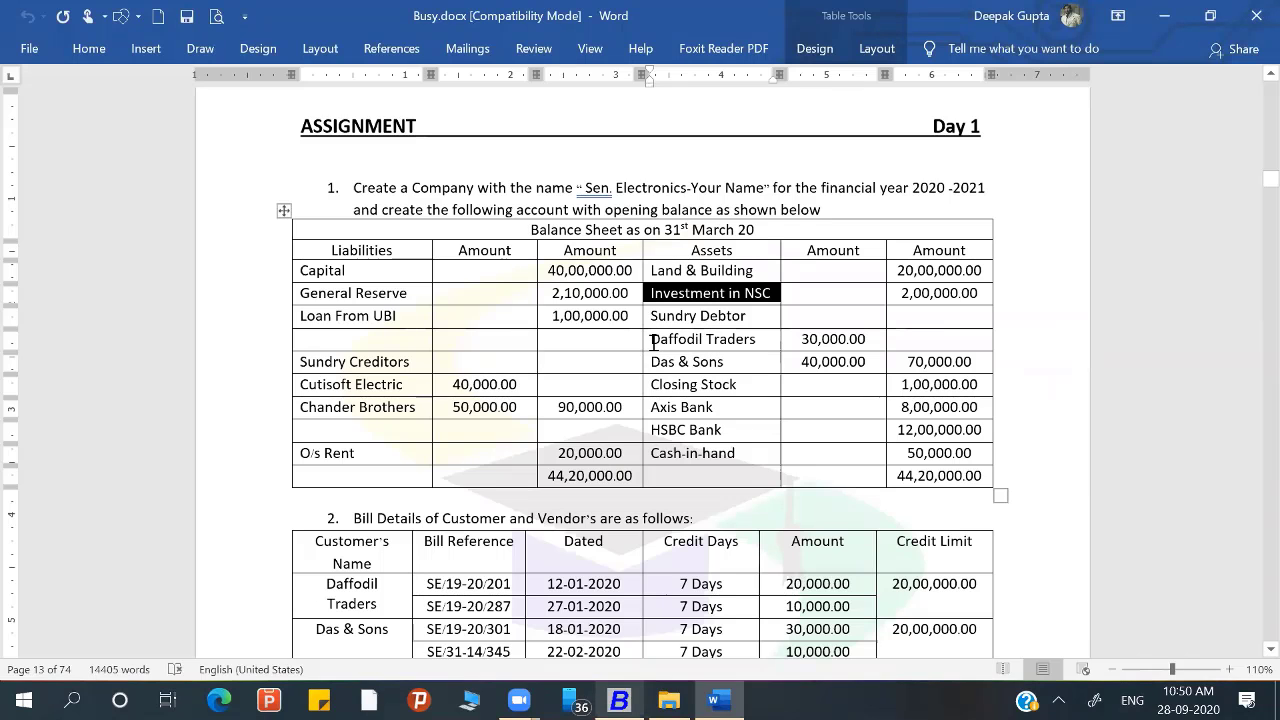
pyautogui.moveTo(653, 341); pyautogui.dragTo(772, 338)
pyautogui.hotkey('ctrl', 'c')
# Step: Create a Daffodil Traders account under the Sundry Debtors group
pyautogui.hotkey('alt', 'Tab')
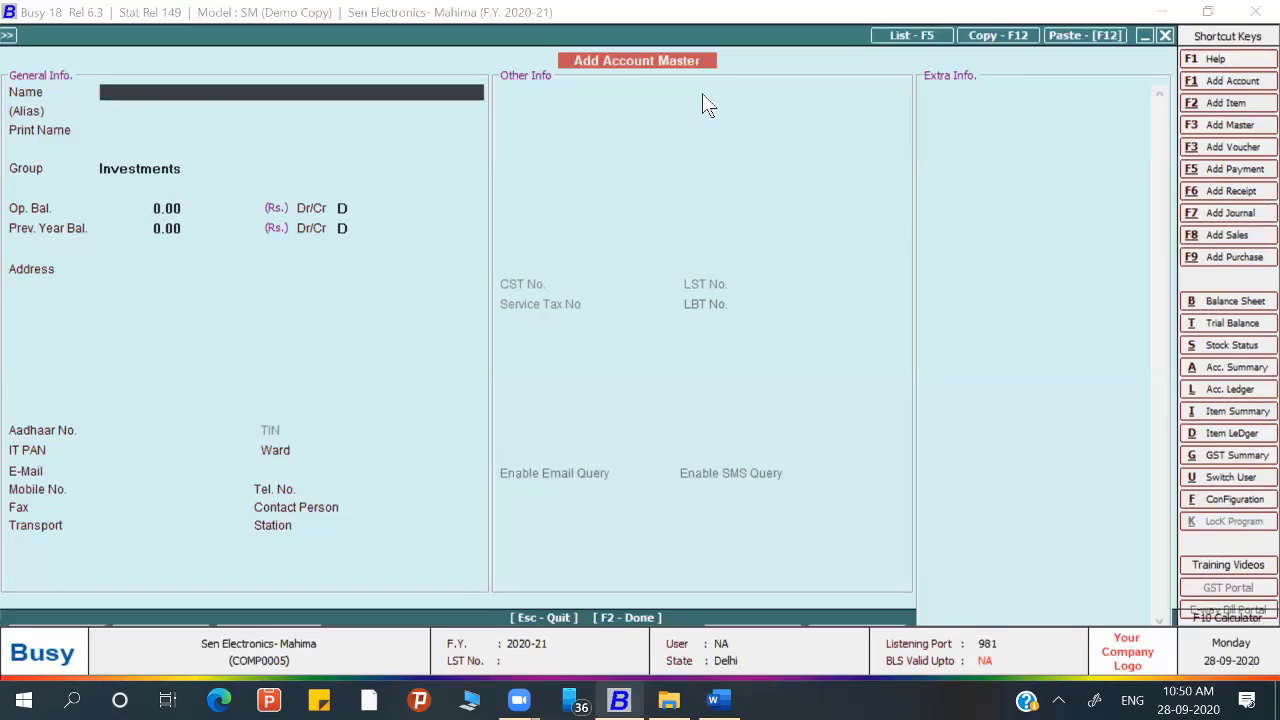
pyautogui.hotkey('ctrl', 'v')
pyautogui.press('Return')
pyautogui.write('a')
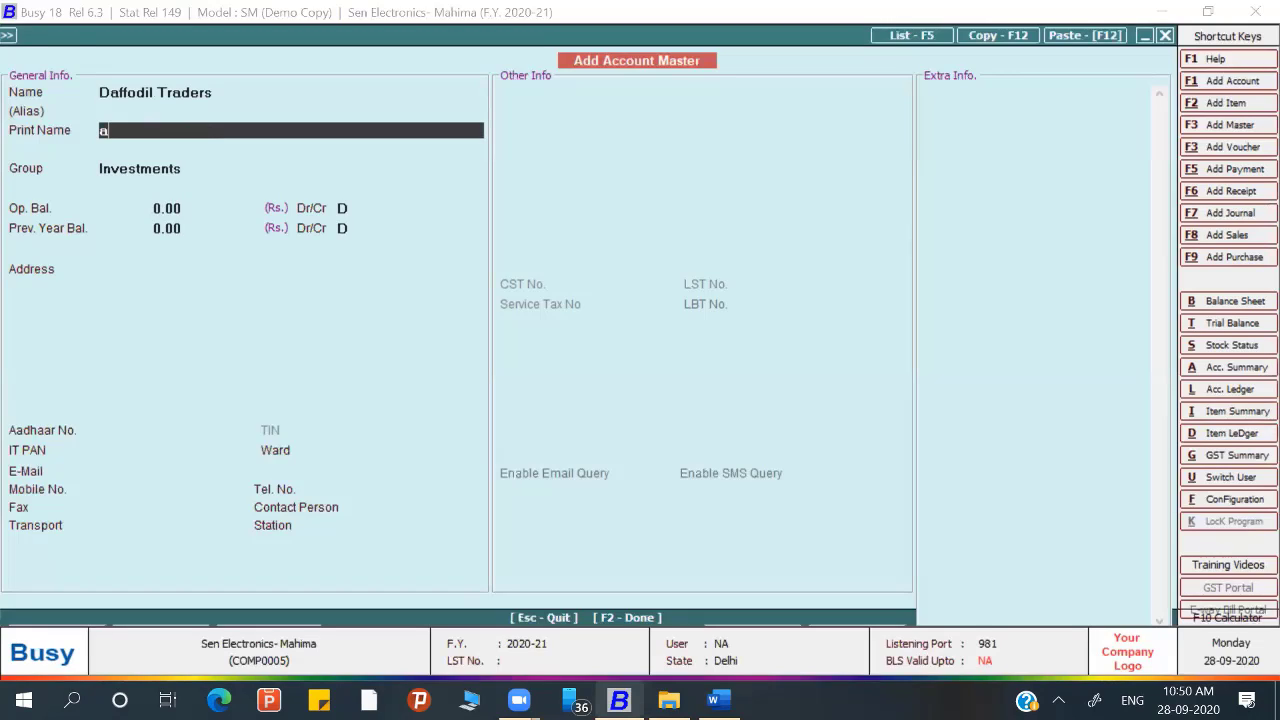
pyautogui.press('BackSpace')
pyautogui.press('Up')
pyautogui.press('Up')
pyautogui.press('Return')
pyautogui.press('Return')
pyautogui.press('Return')
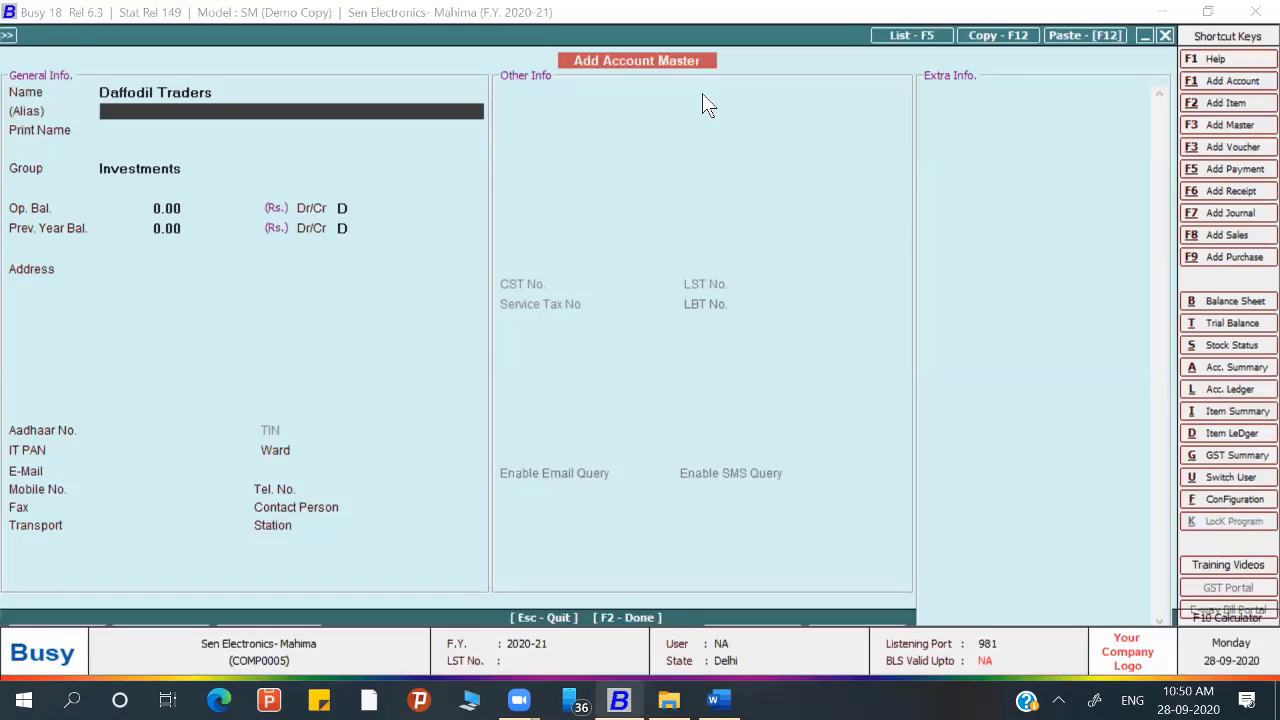
pyautogui.press('Up')
pyautogui.press('Up')
pyautogui.press('Up')
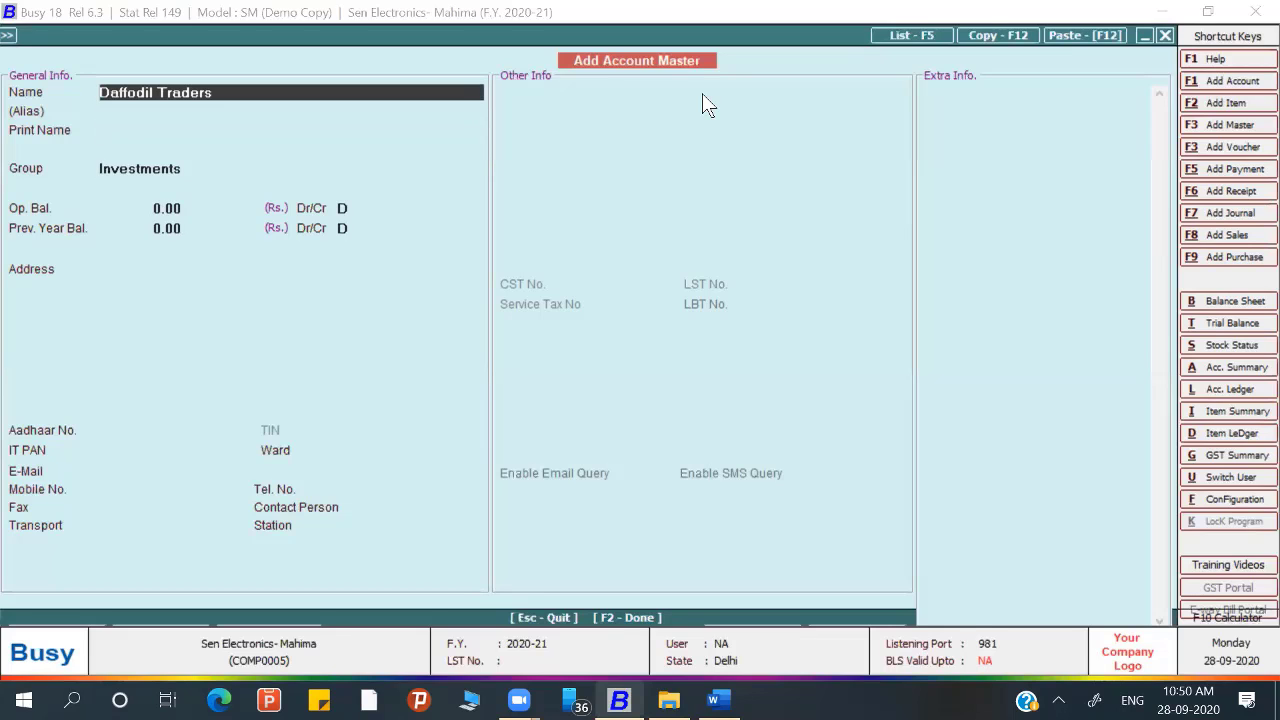
pyautogui.press('Return')
pyautogui.press('Return')
pyautogui.press('Return')
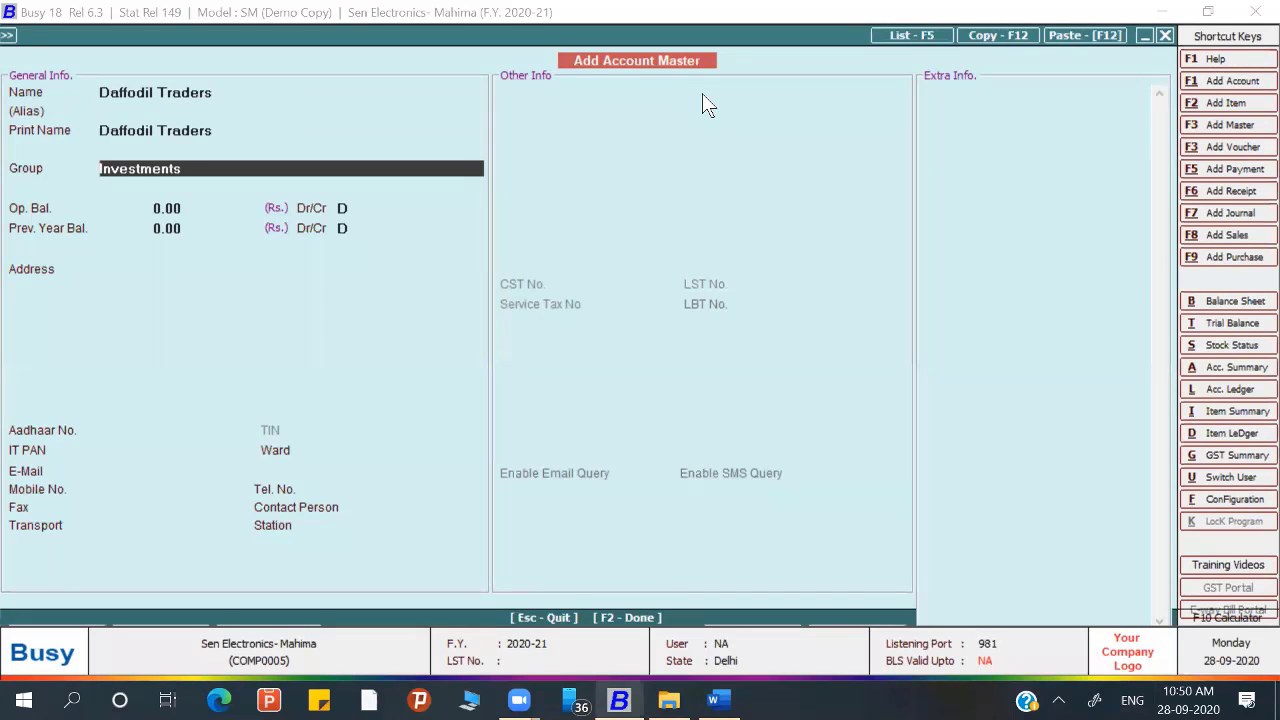
pyautogui.write('s')
pyautogui.press('Down')
pyautogui.press('Down')
pyautogui.press('Down')
pyautogui.press('Down')
pyautogui.press('Down')
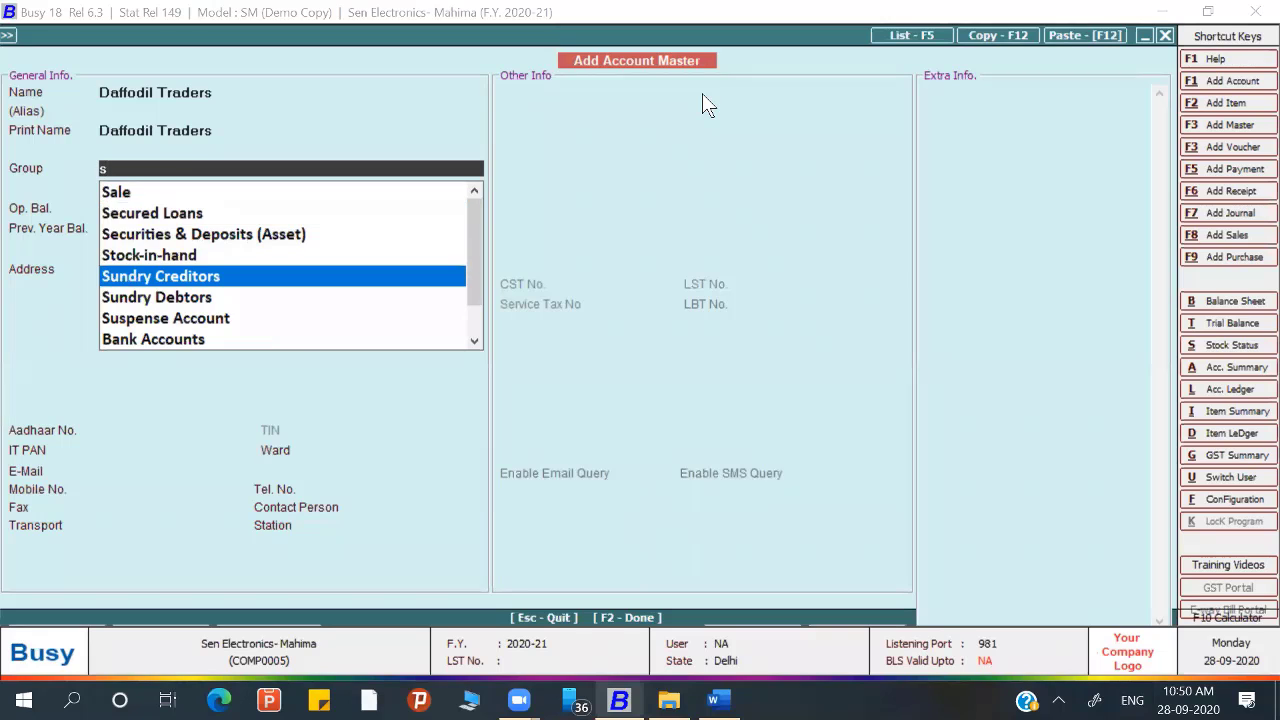
pyautogui.press('Return')
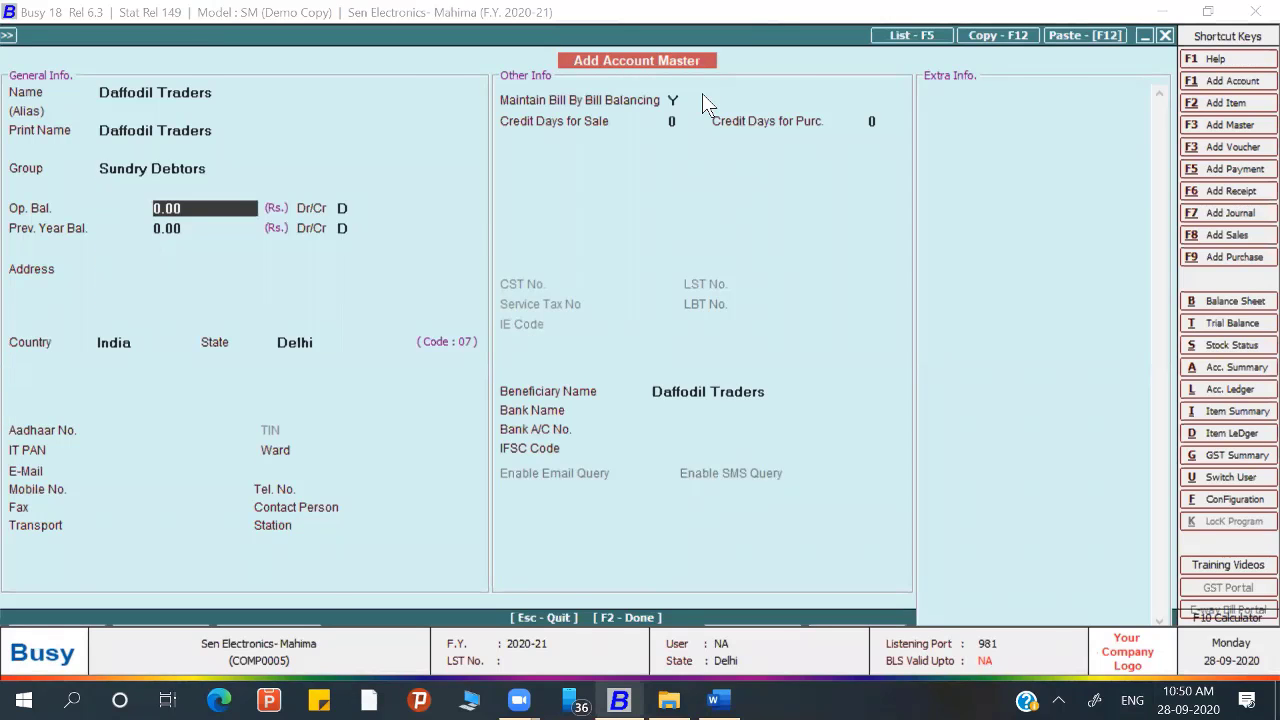
# Step: Enter a 30,000.00 opening balance for Daffodil Traders
pyautogui.hotkey('alt', 'Tab')
pyautogui.hotkey('alt', 'Tab')
pyautogui.write('30000')
pyautogui.press('Return')
pyautogui.press('Return')
pyautogui.press('Return')
pyautogui.press('Return')
pyautogui.press('Return')
pyautogui.press('Return')
pyautogui.press('Return')
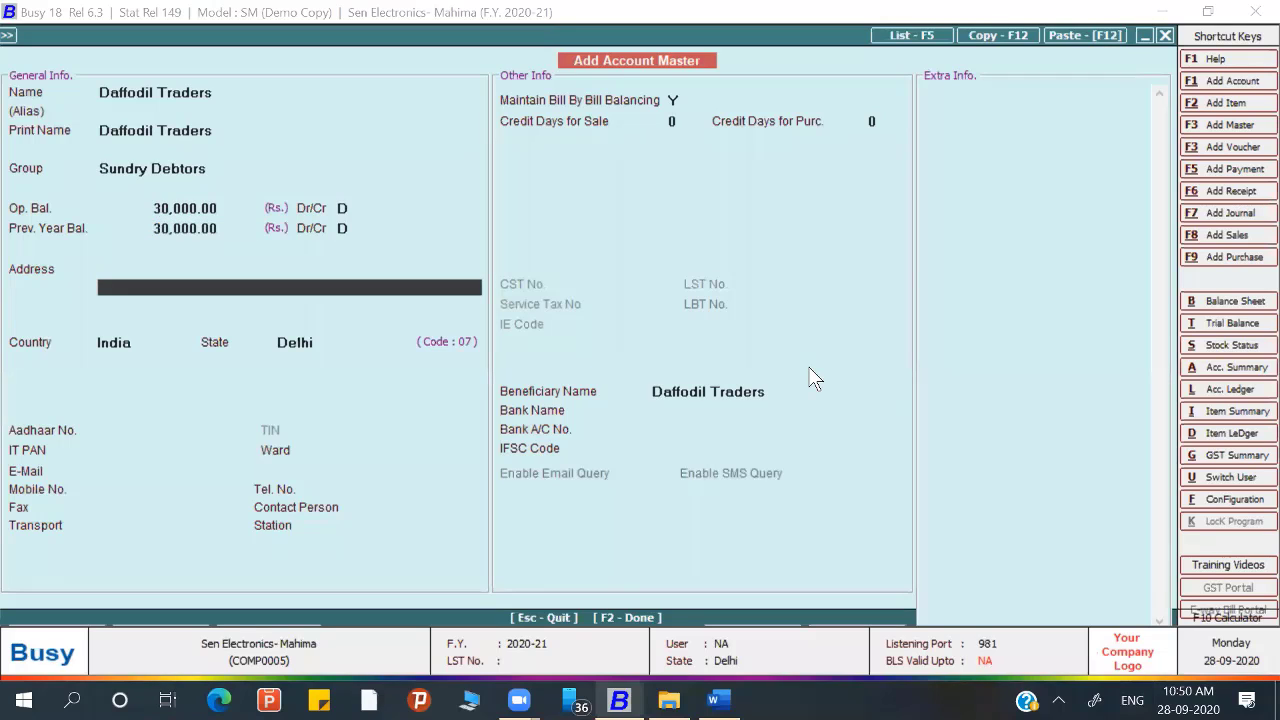
pyautogui.press('Return')
pyautogui.press('Return')
pyautogui.press('Return')
pyautogui.press('Return')
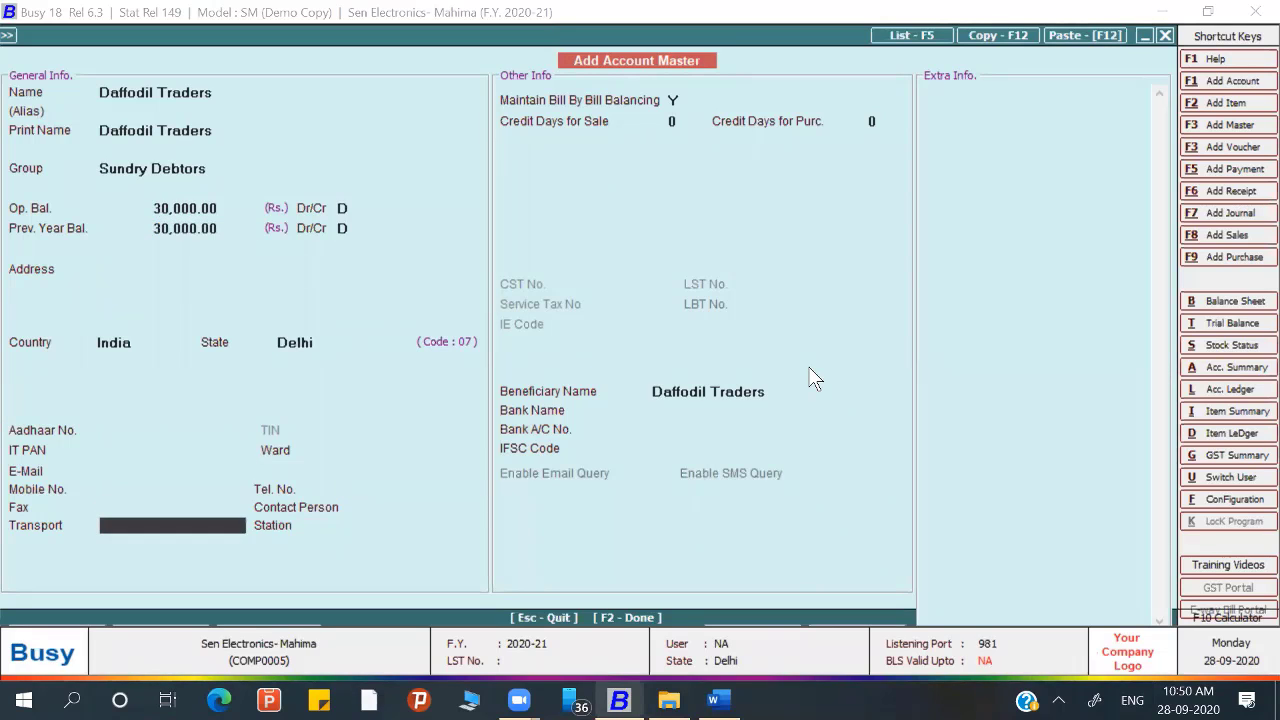
pyautogui.press('Return')
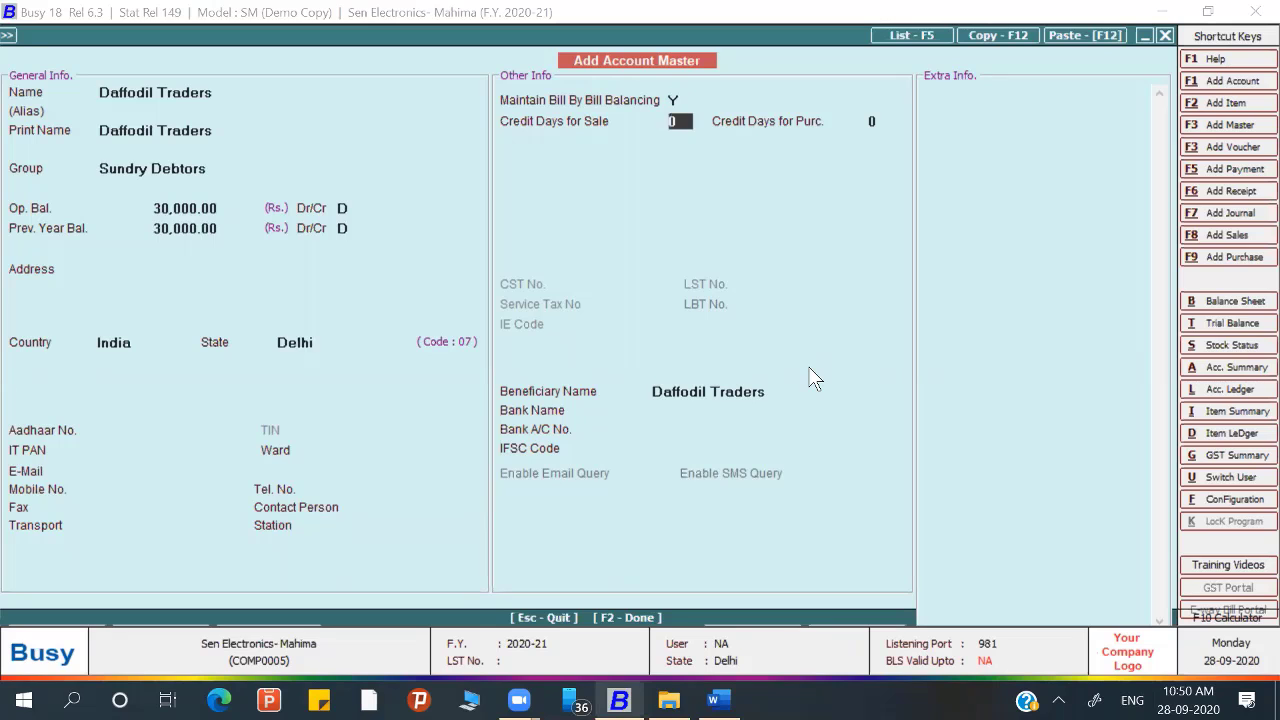
# Step: Set 7 credit days for sales on Daffodil Traders
pyautogui.hotkey('alt', 'Tab')
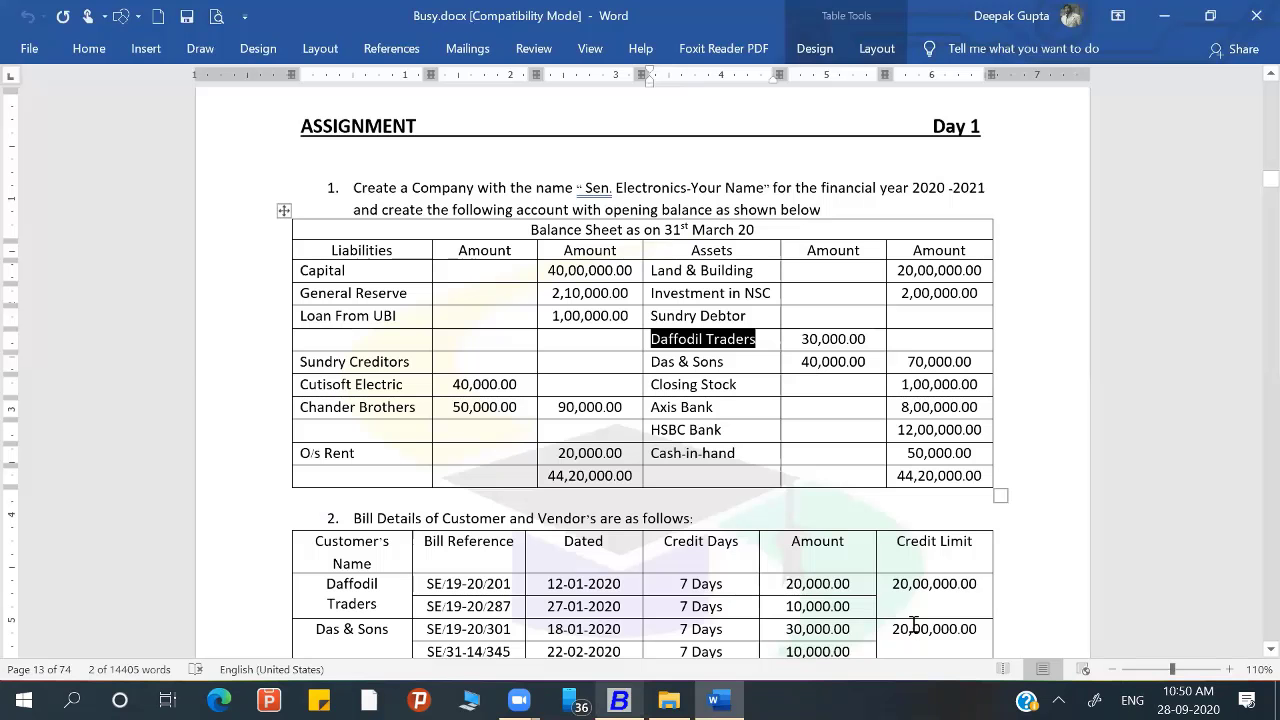
pyautogui.scroll(-6, 913, 624)
pyautogui.scroll(4, 652, 323)
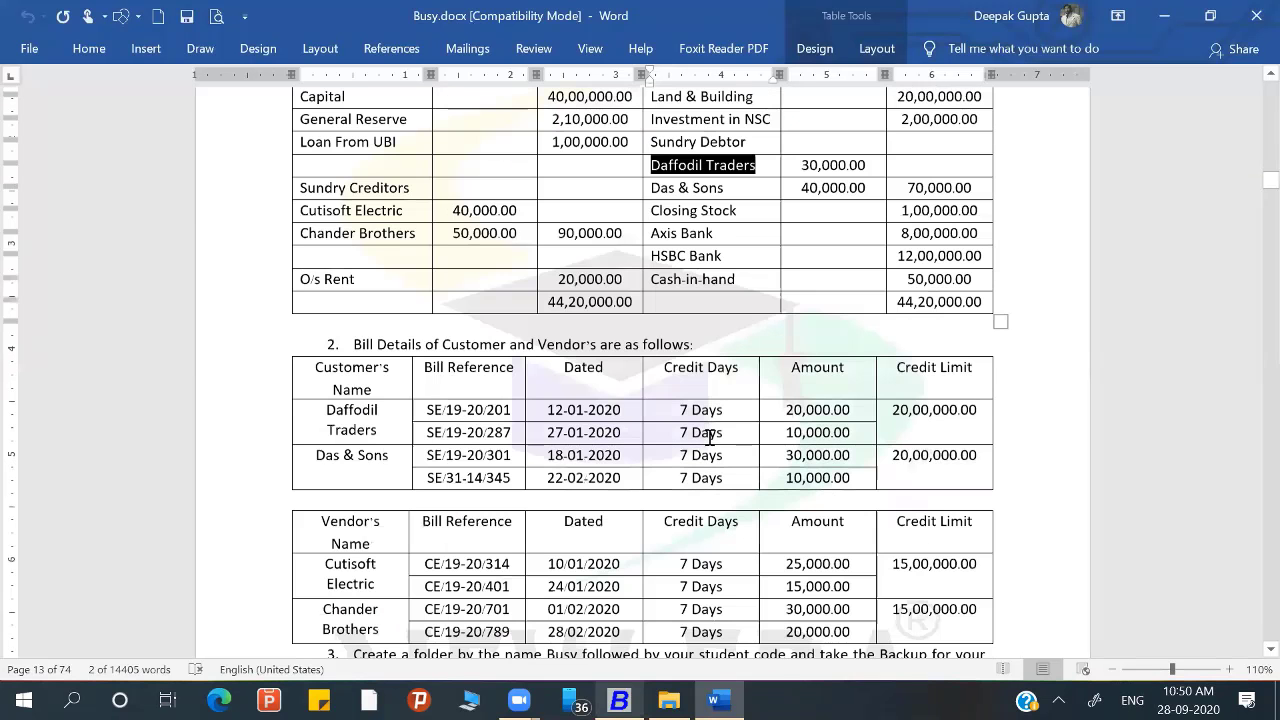
pyautogui.hotkey('alt', 'Tab')
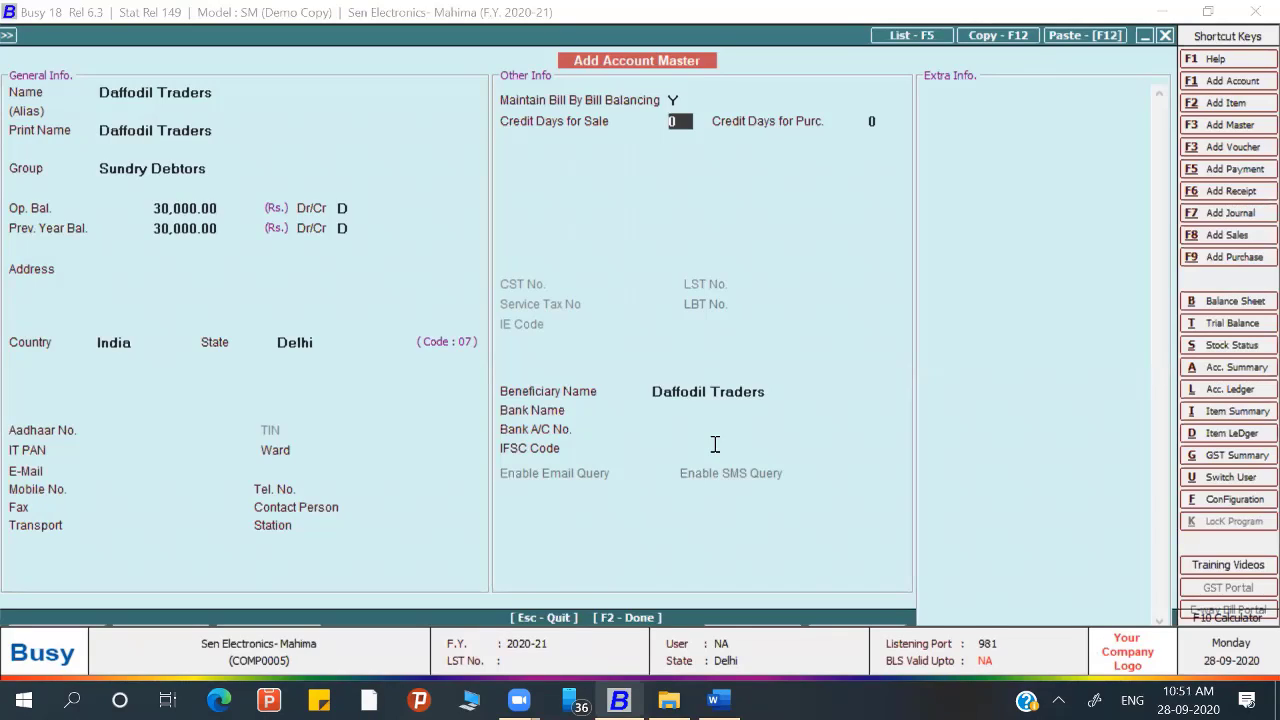
pyautogui.write('7')
pyautogui.press('Return')
pyautogui.press('Return')
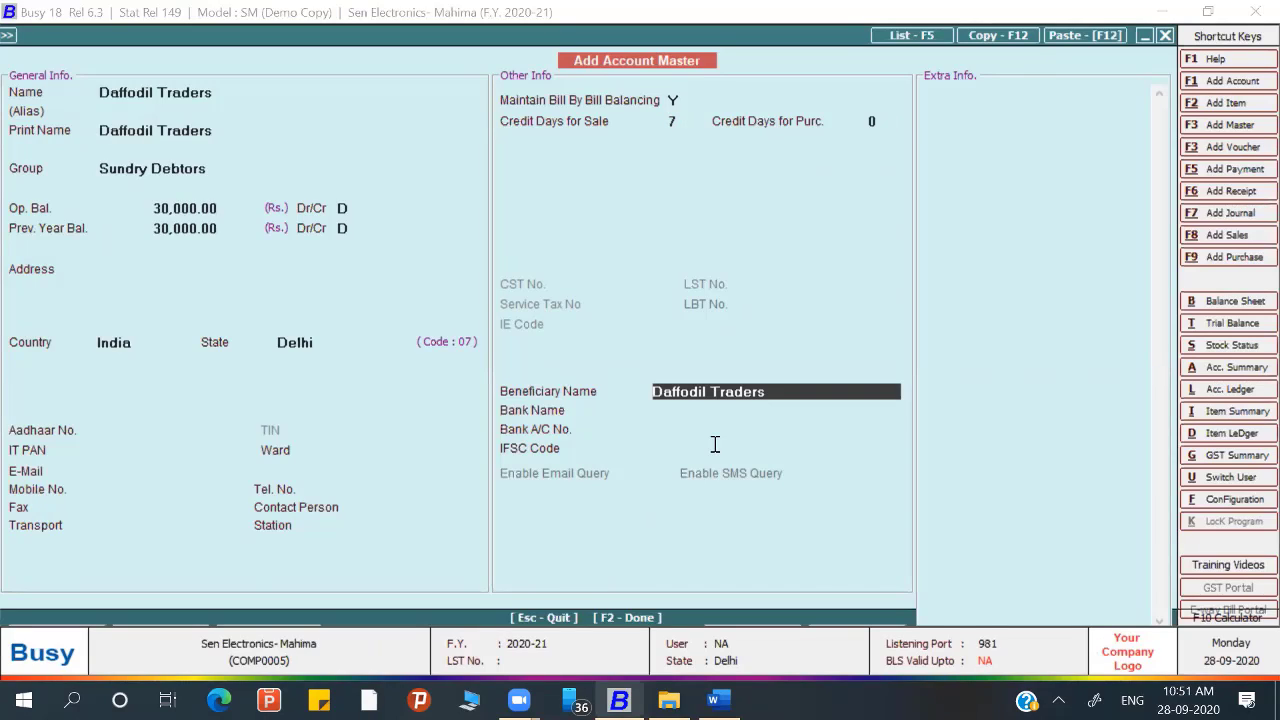
pyautogui.press('Return')
pyautogui.press('Return')
pyautogui.press('Return')
pyautogui.press('Return')
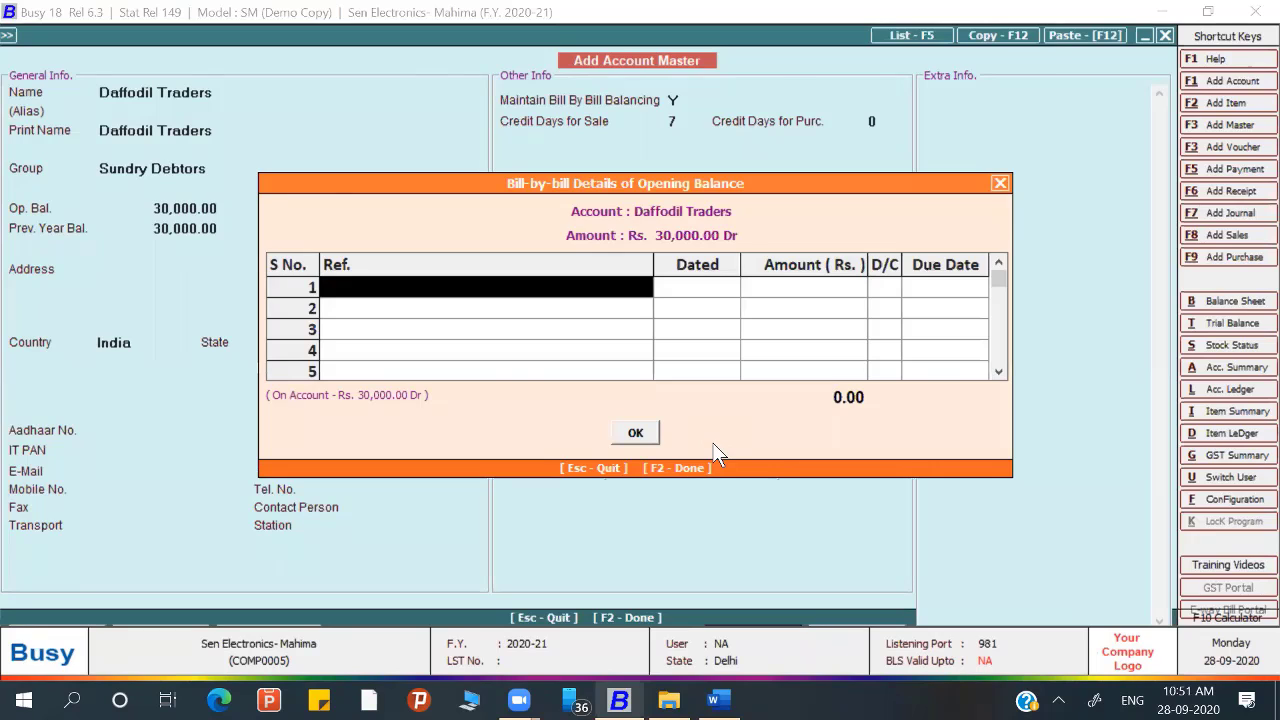
# Step: Record the first bill SE/19-20/201 dated 12-01-2020 for 20,000.00
pyautogui.hotkey('alt', 'Tab')
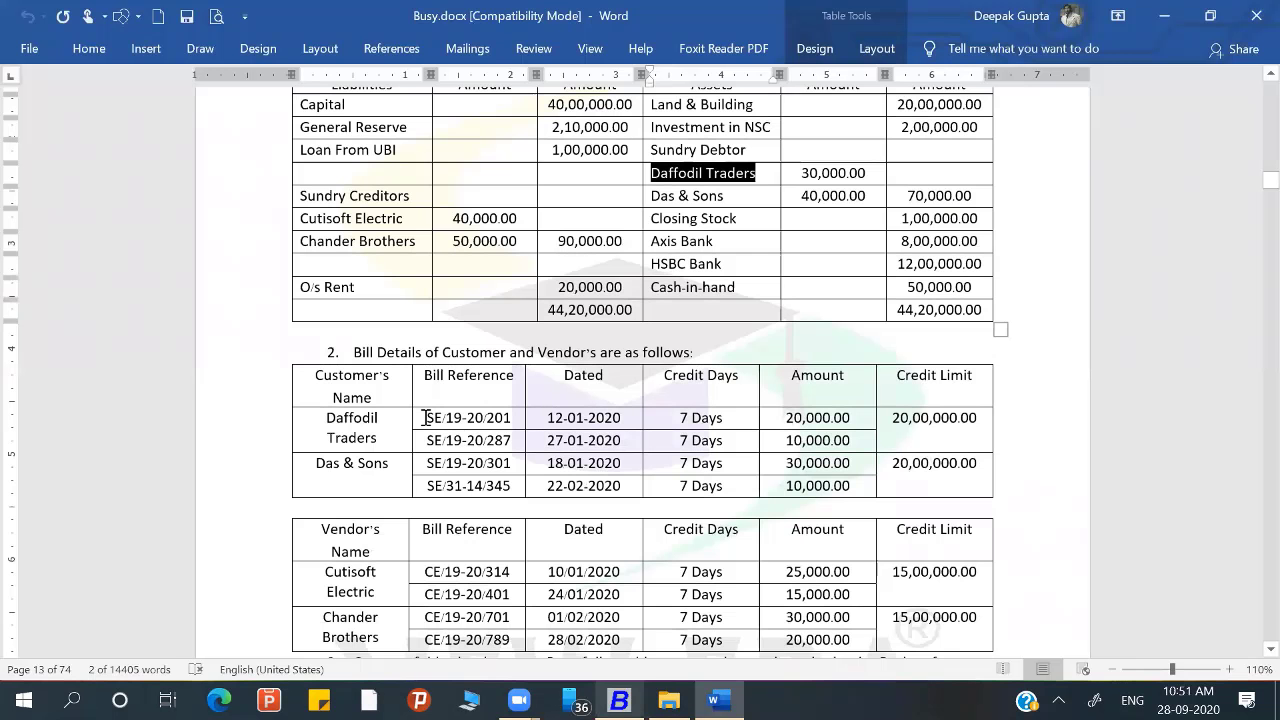
pyautogui.moveTo(426, 417); pyautogui.dragTo(511, 418)
pyautogui.hotkey('ctrl', 'c')
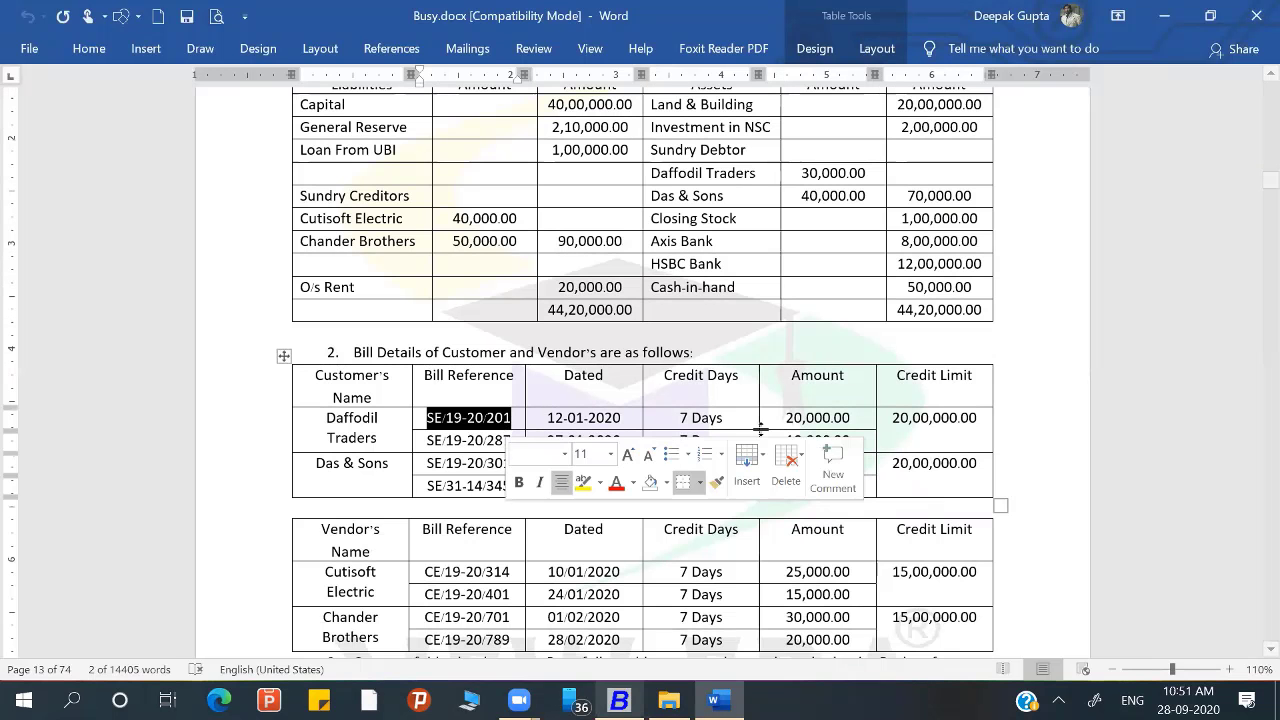
pyautogui.hotkey('alt', 'Tab')
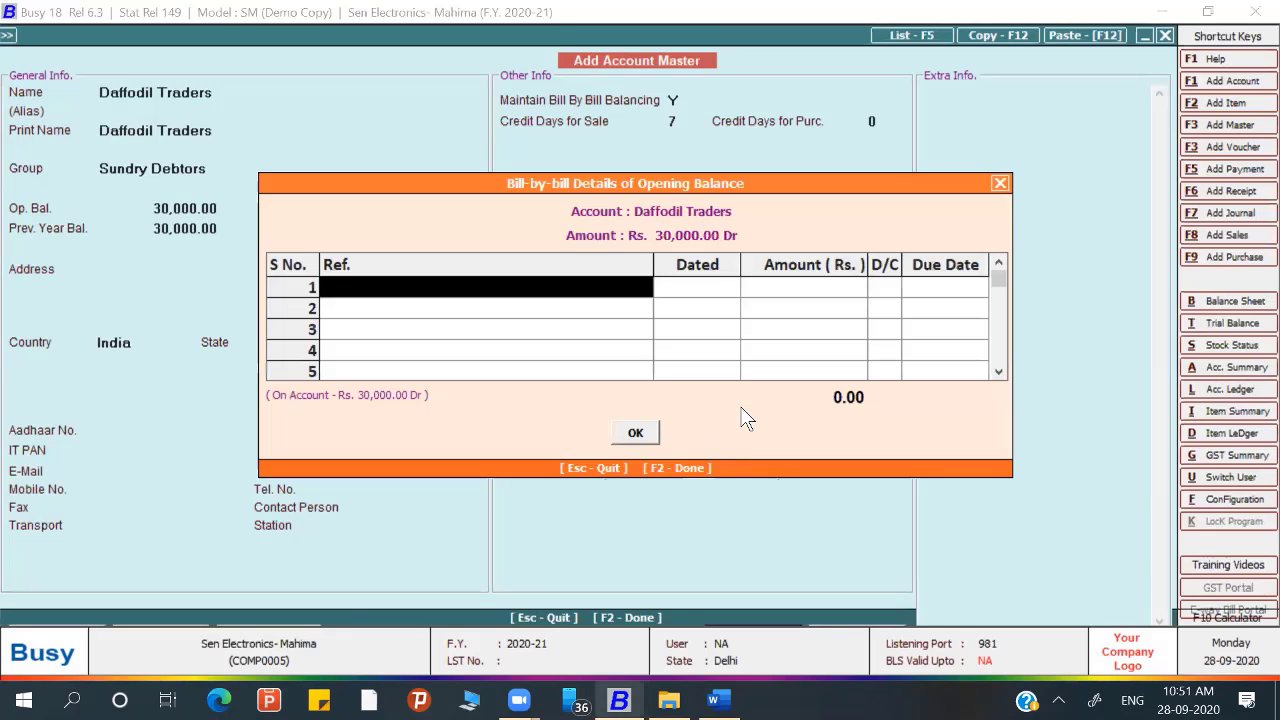
pyautogui.hotkey('ctrl', 'v')
pyautogui.press('Return')
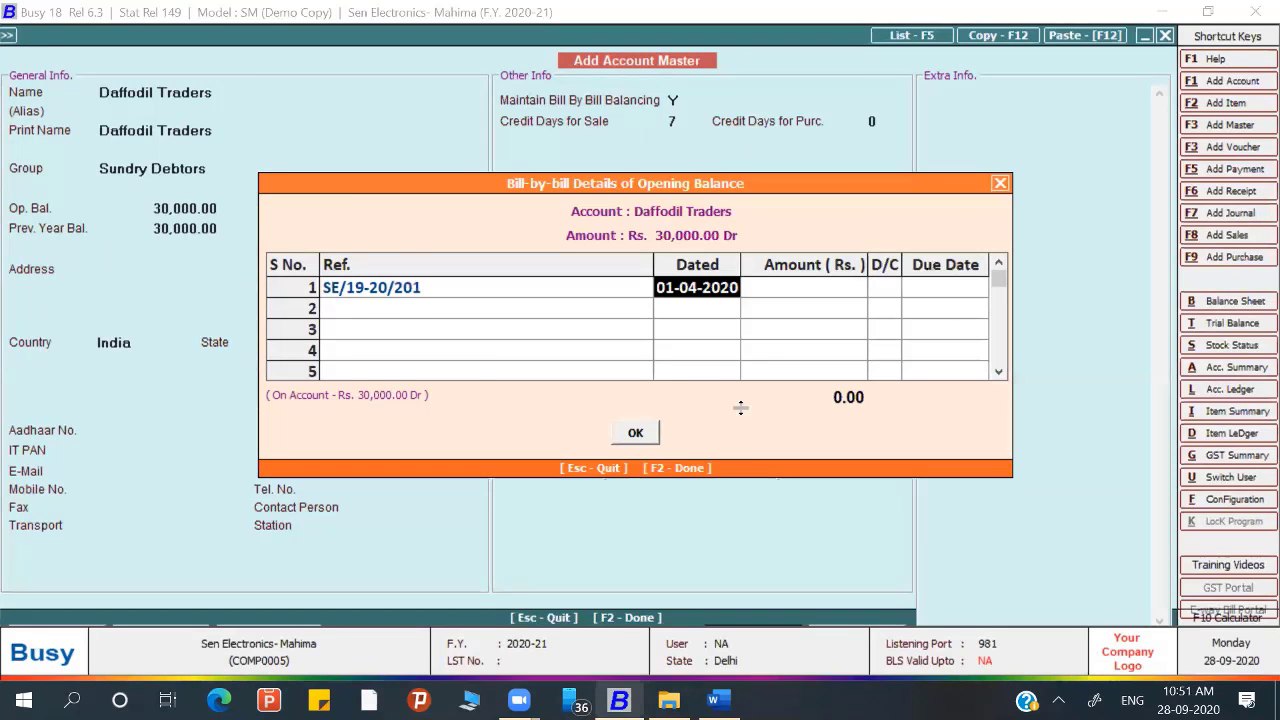
pyautogui.hotkey('alt', 'Tab')
pyautogui.hotkey('alt', 'Tab')
pyautogui.write('12/02/')
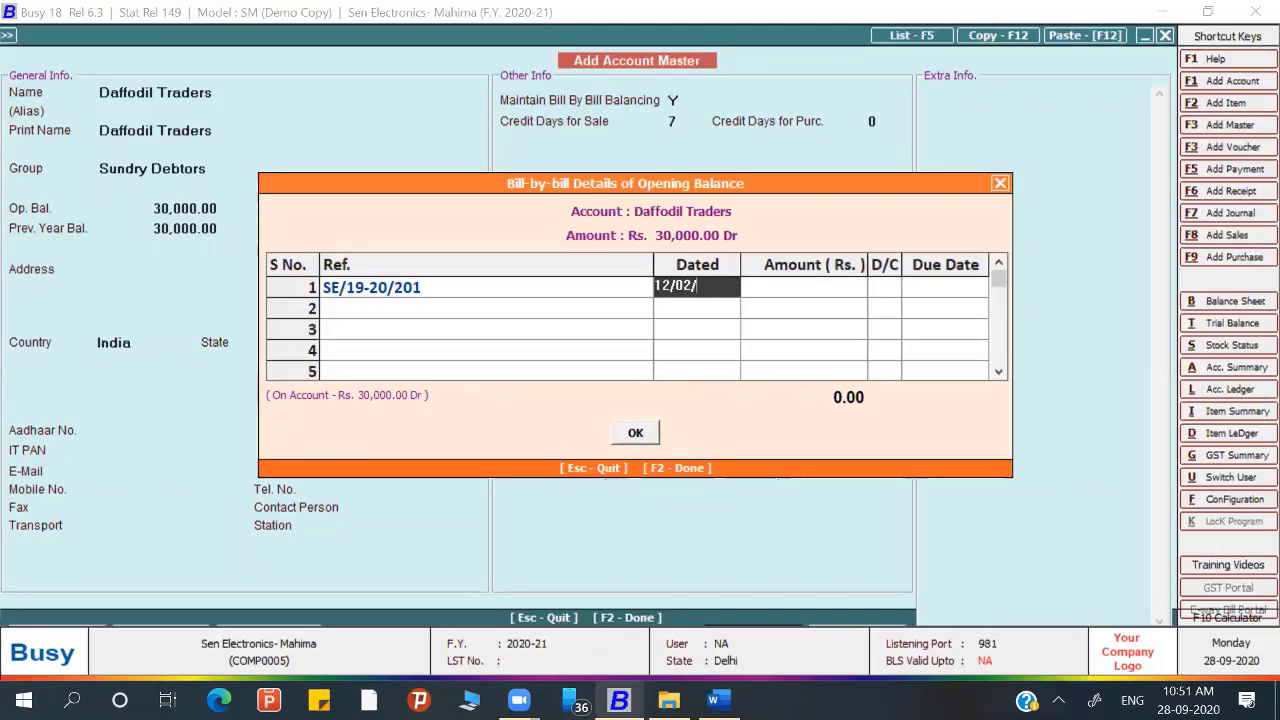
pyautogui.press('BackSpace')
pyautogui.press('BackSpace')
pyautogui.write('1')
pyautogui.write('/2020')
pyautogui.press('Return')
pyautogui.write('20000')
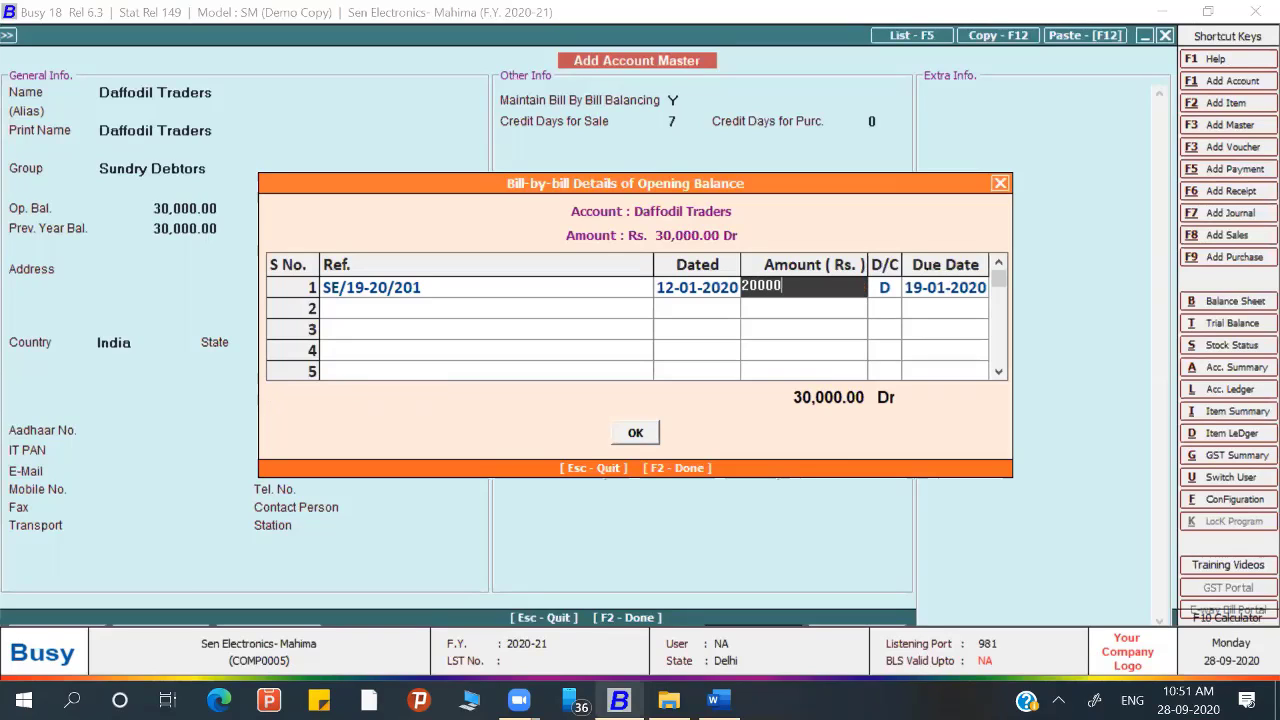
pyautogui.press('Return')
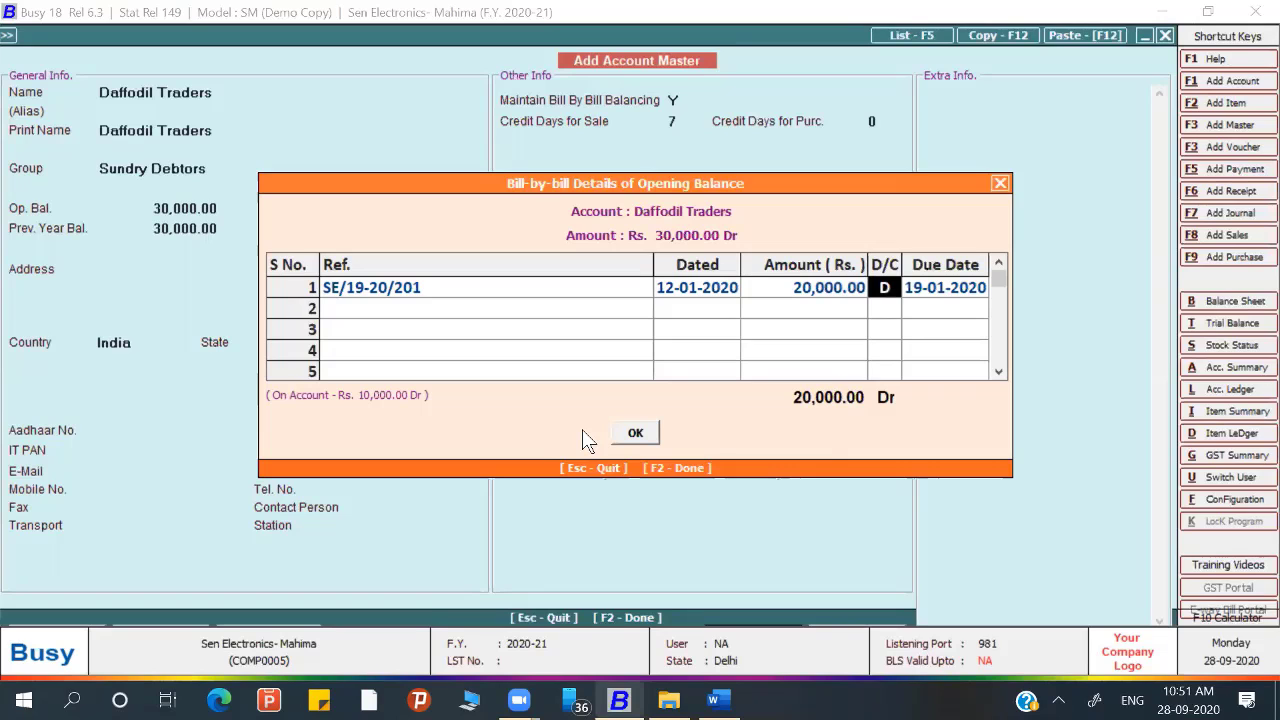
pyautogui.press('Return')
pyautogui.press('Return')
# Step: Record the second bill SE/19-20/287 dated 27-01-2020 for 10,000.00
pyautogui.hotkey('alt', 'Tab')
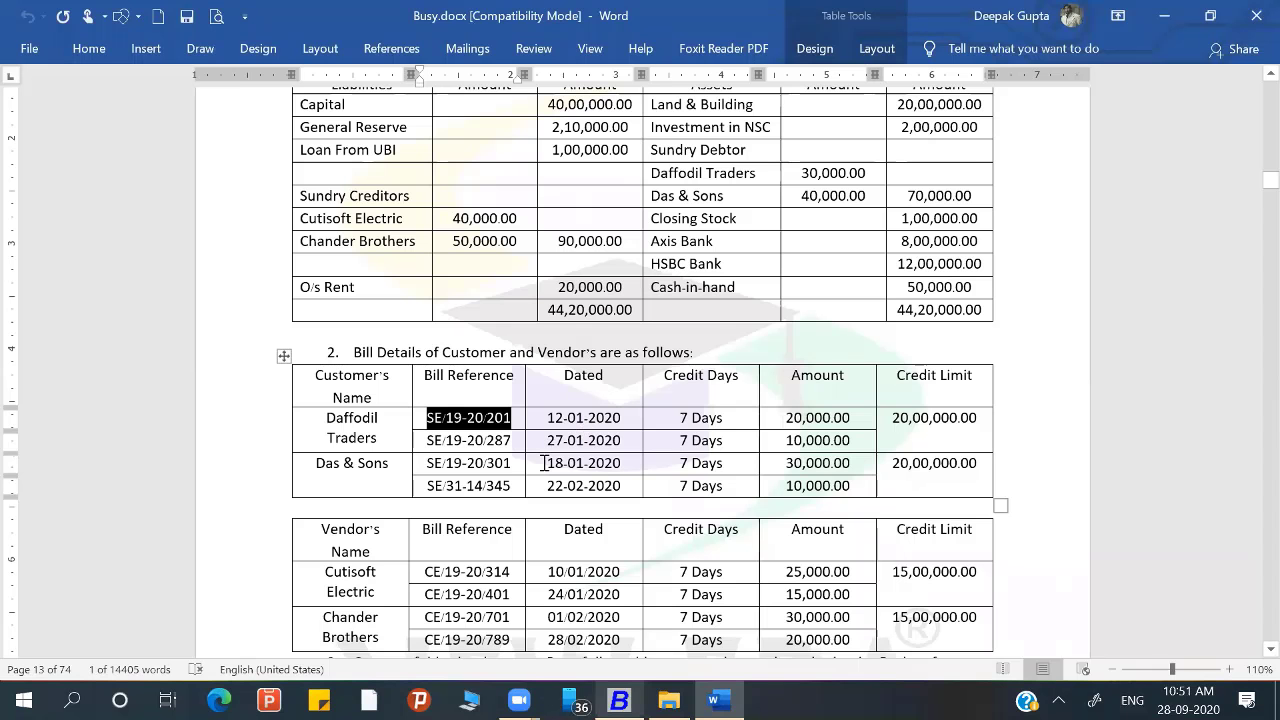
pyautogui.moveTo(430, 437); pyautogui.dragTo(515, 445)
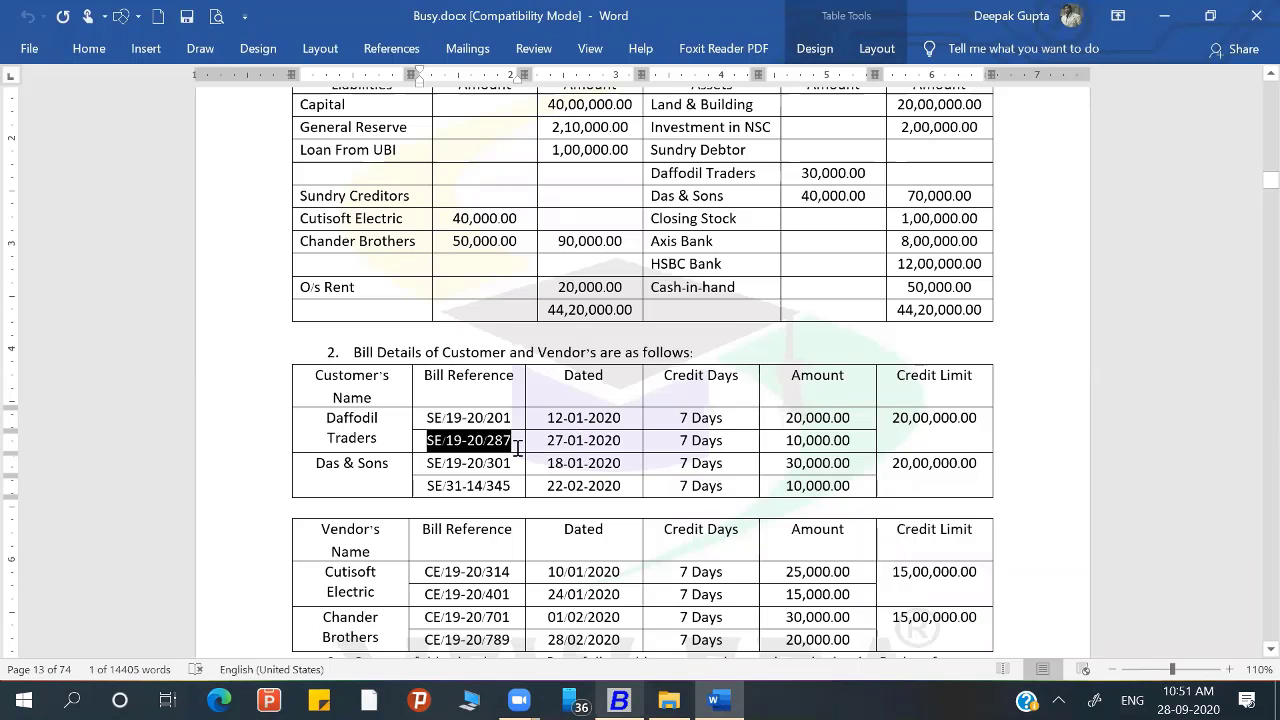
pyautogui.hotkey('ctrl', 'c')
pyautogui.hotkey('alt', 'Tab')
pyautogui.hotkey('ctrl', 'v')
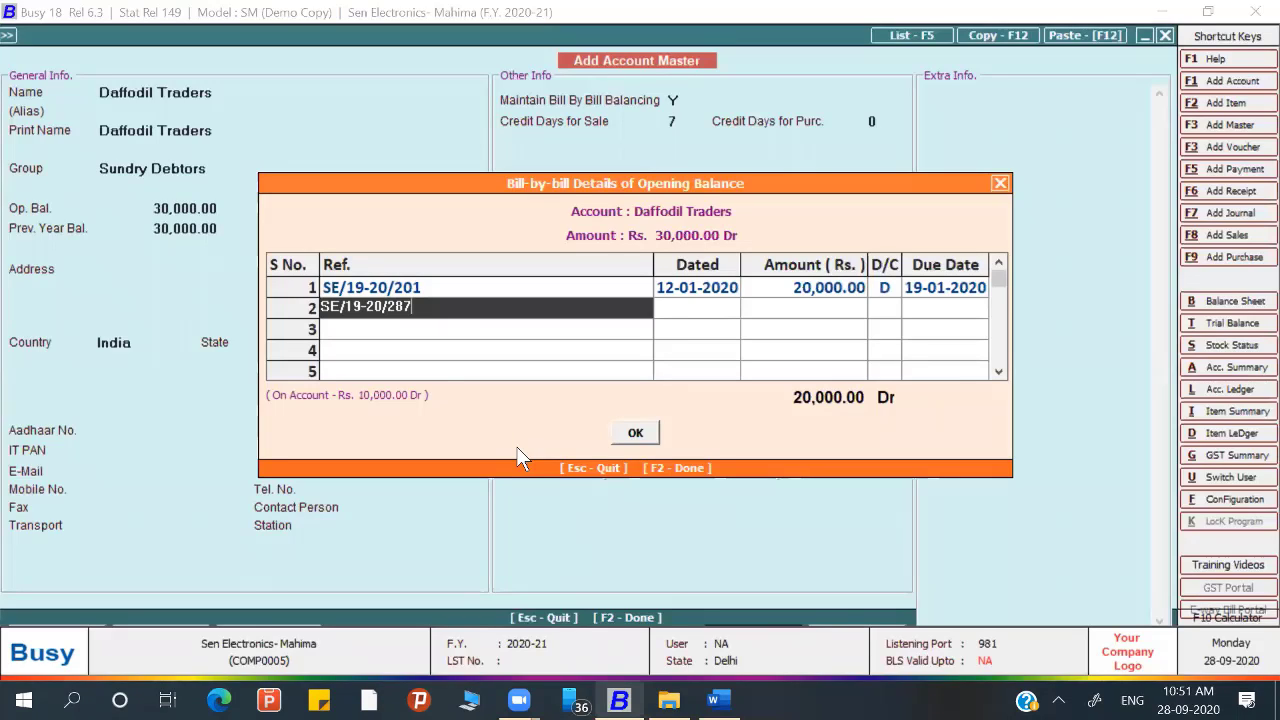
pyautogui.press('Return')
pyautogui.hotkey('alt', 'Tab')
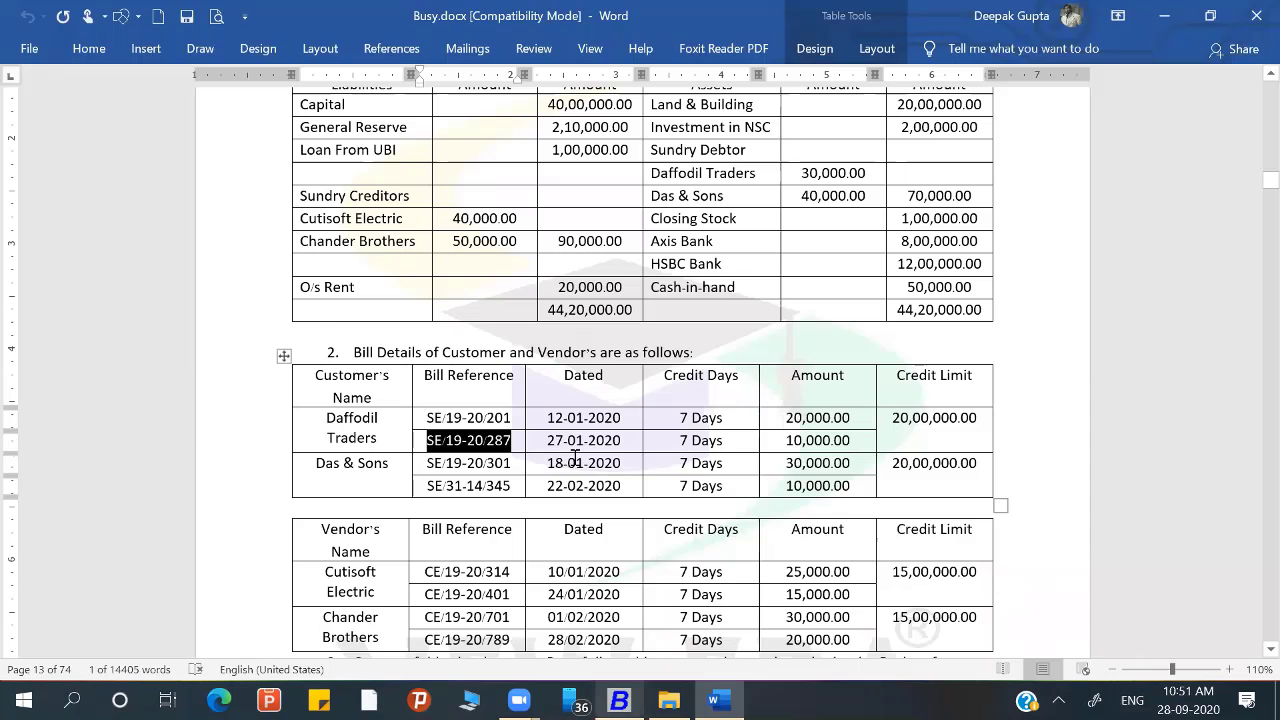
pyautogui.hotkey('alt', 'Tab')
pyautogui.write('27/01')
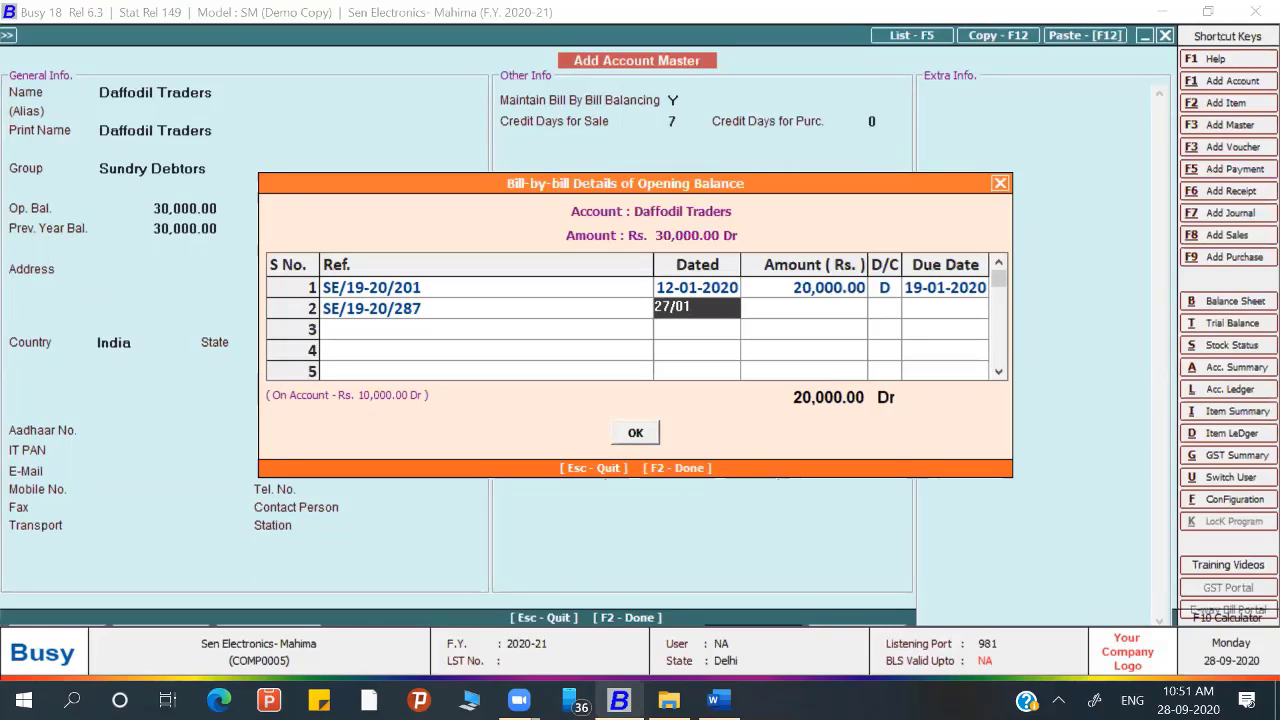
pyautogui.write('/2020')
pyautogui.press('Return')
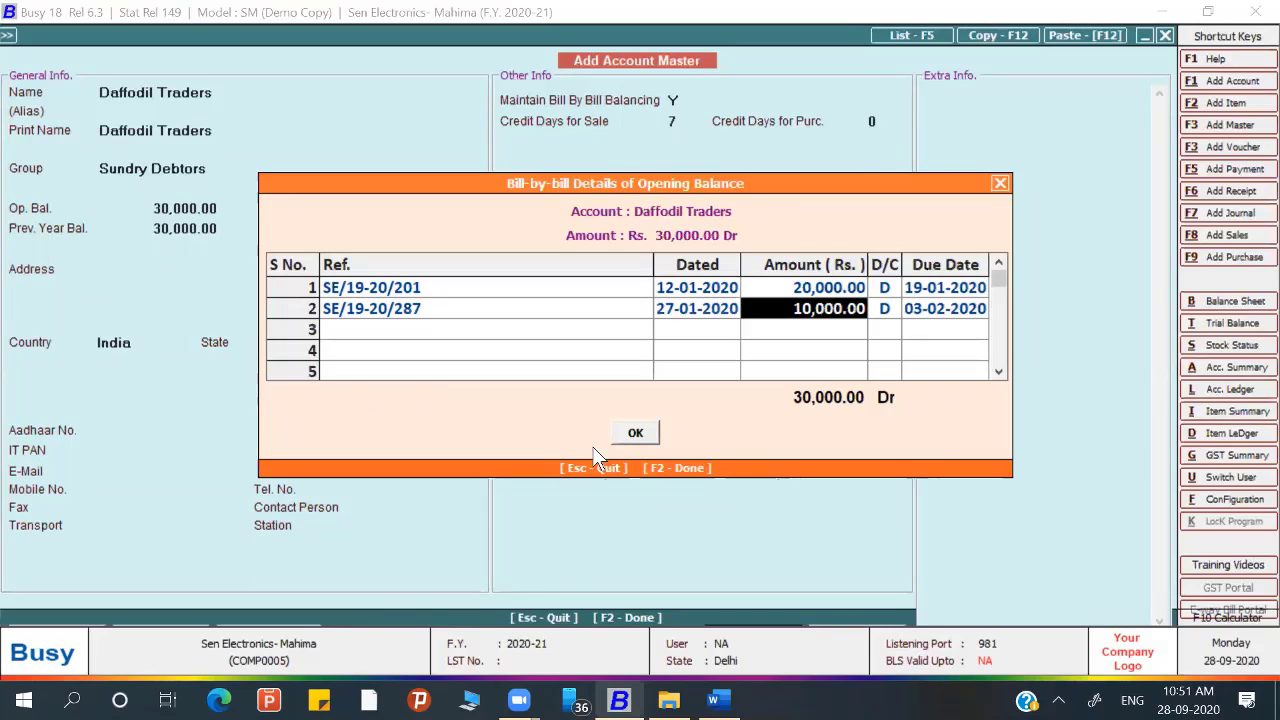
pyautogui.press('Return')
pyautogui.press('Return')
pyautogui.press('Return')
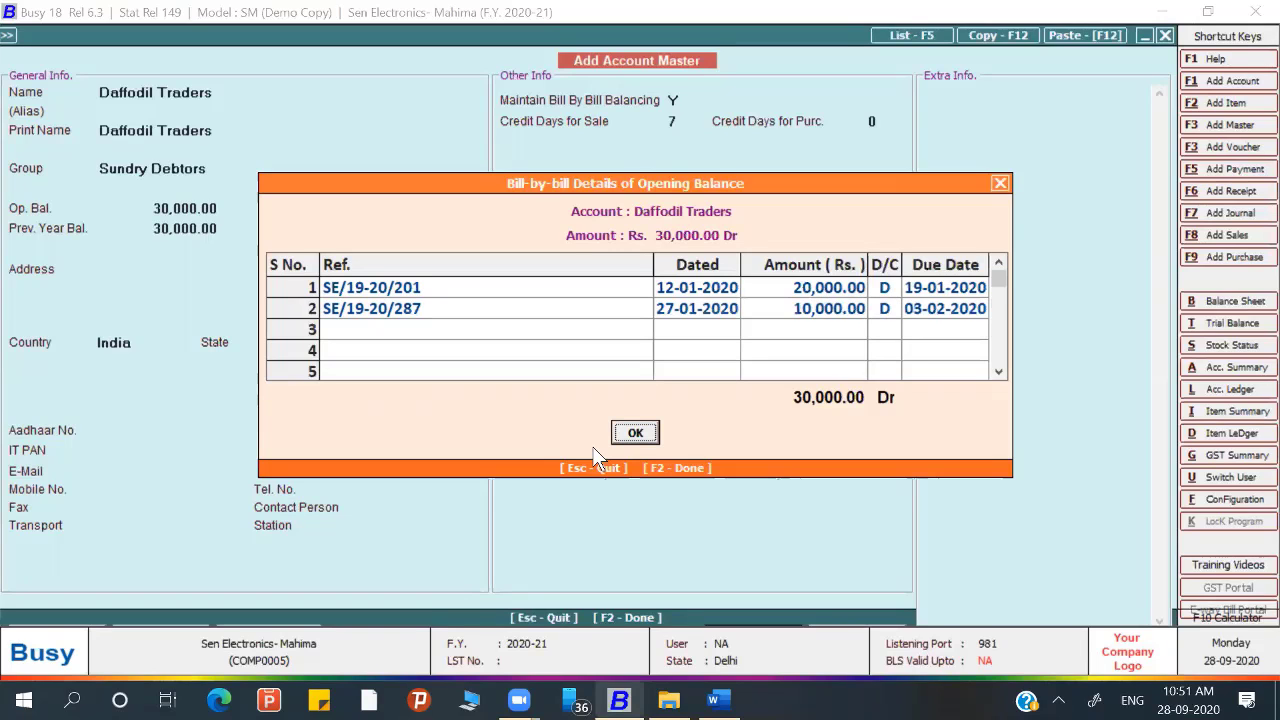
pyautogui.press('Return')
# Step: Save Daffodil Traders and start a new account named Das & Sons
pyautogui.press('F2')
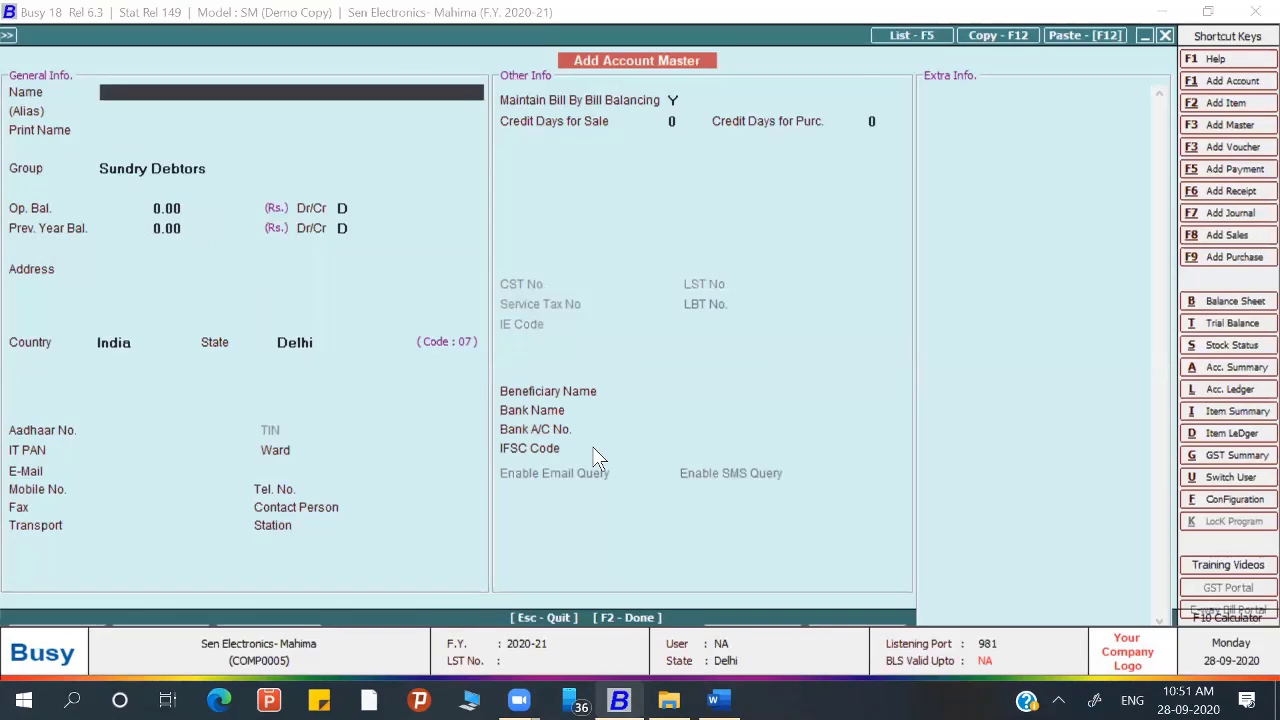
pyautogui.hotkey('alt', 'Tab')
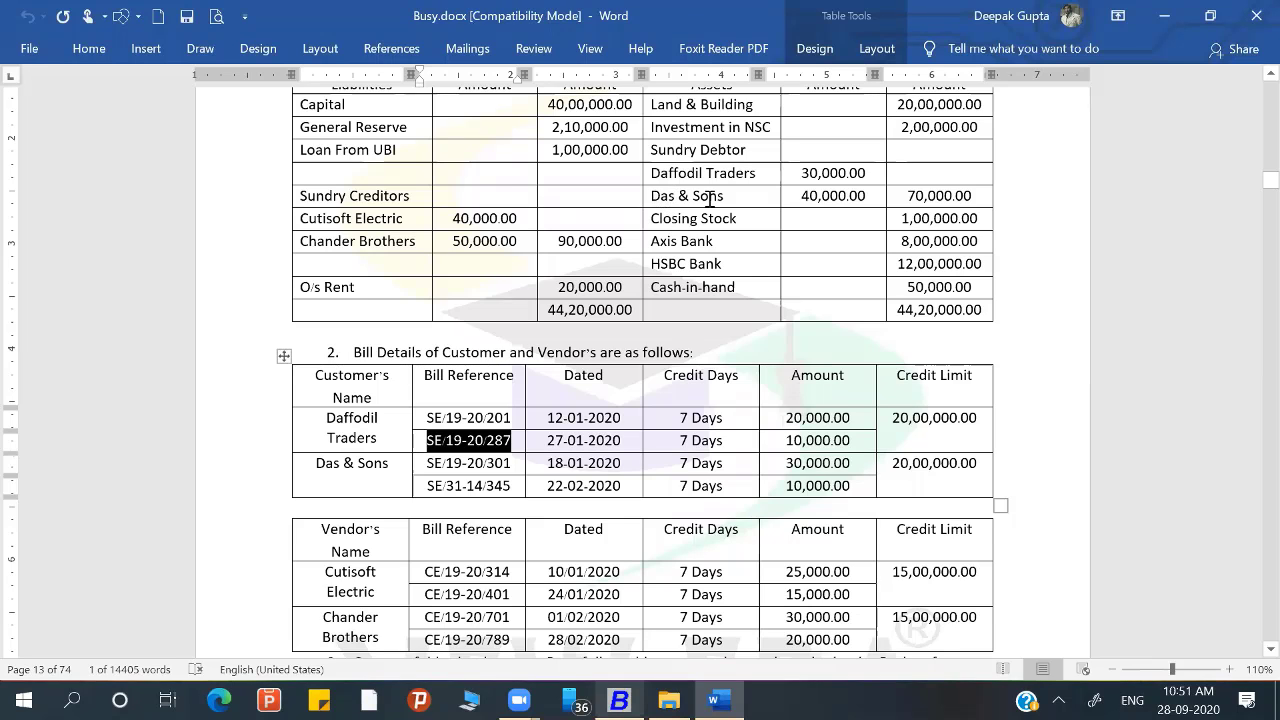
pyautogui.moveTo(651, 196); pyautogui.dragTo(722, 203)
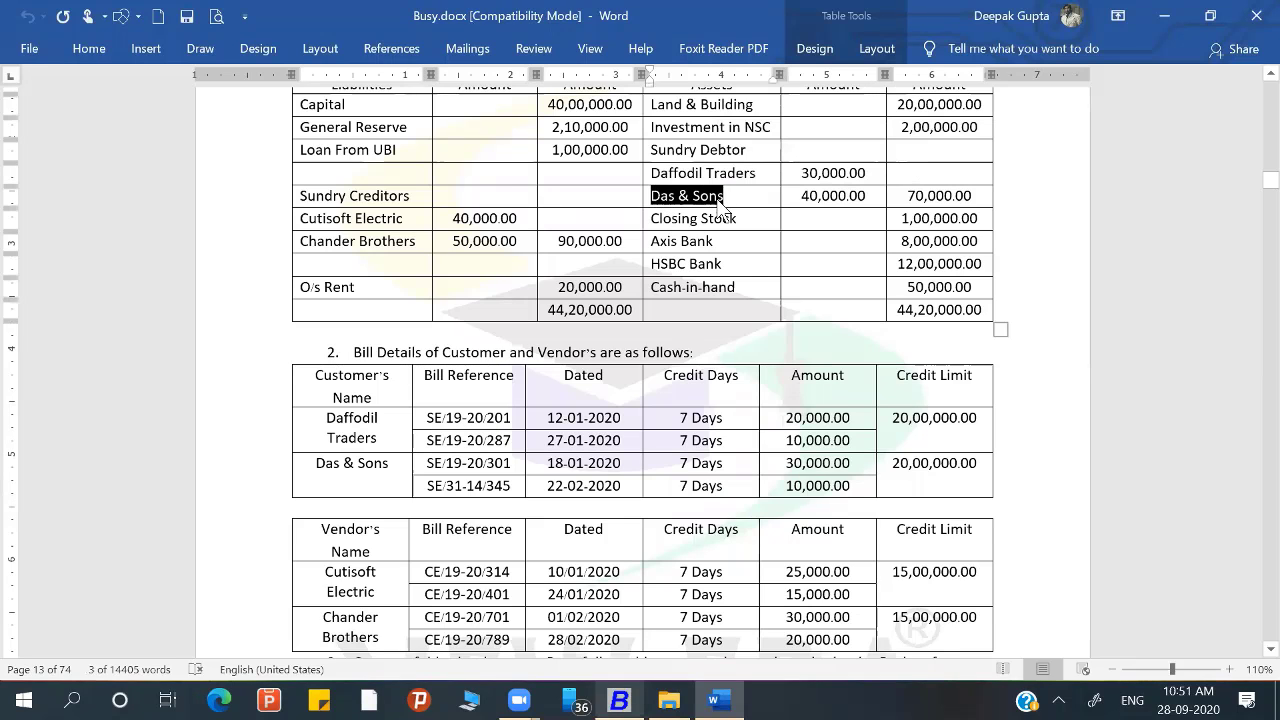
pyautogui.hotkey('alt', 'Tab')
pyautogui.hotkey('ctrl', 'v')
pyautogui.press('Return')
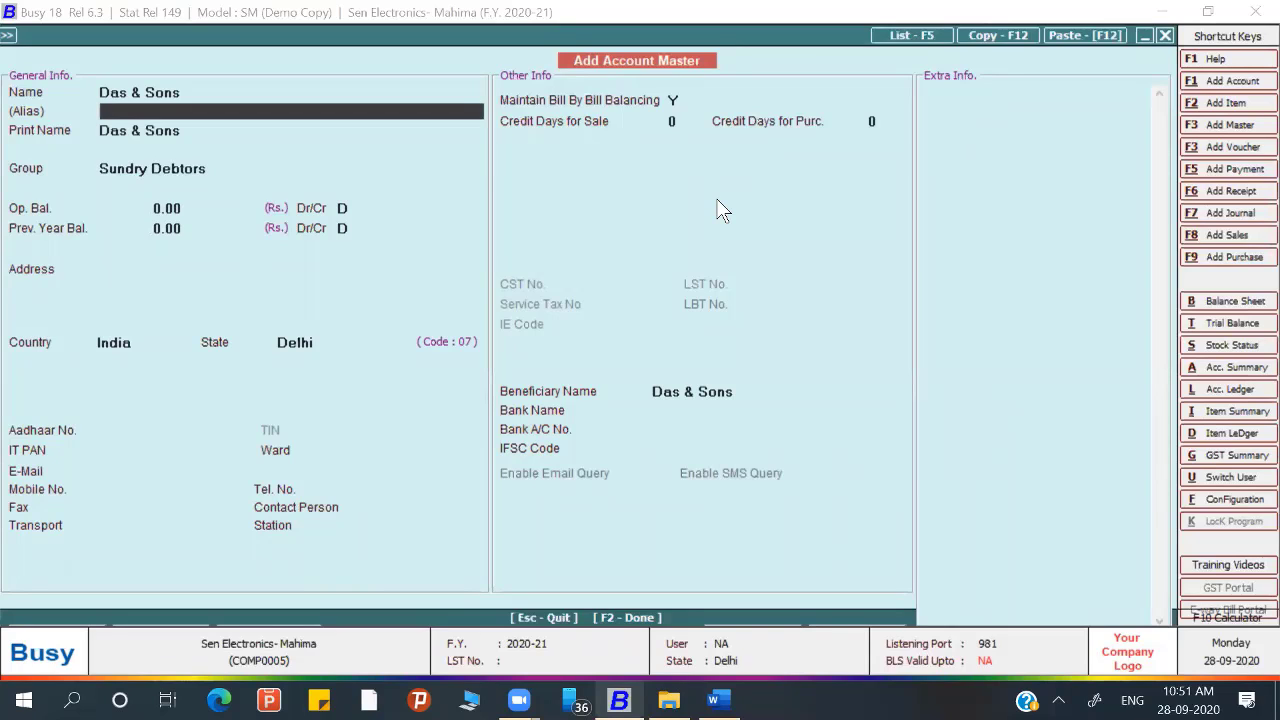
pyautogui.press('Return')
pyautogui.press('Return')
pyautogui.press('Return')
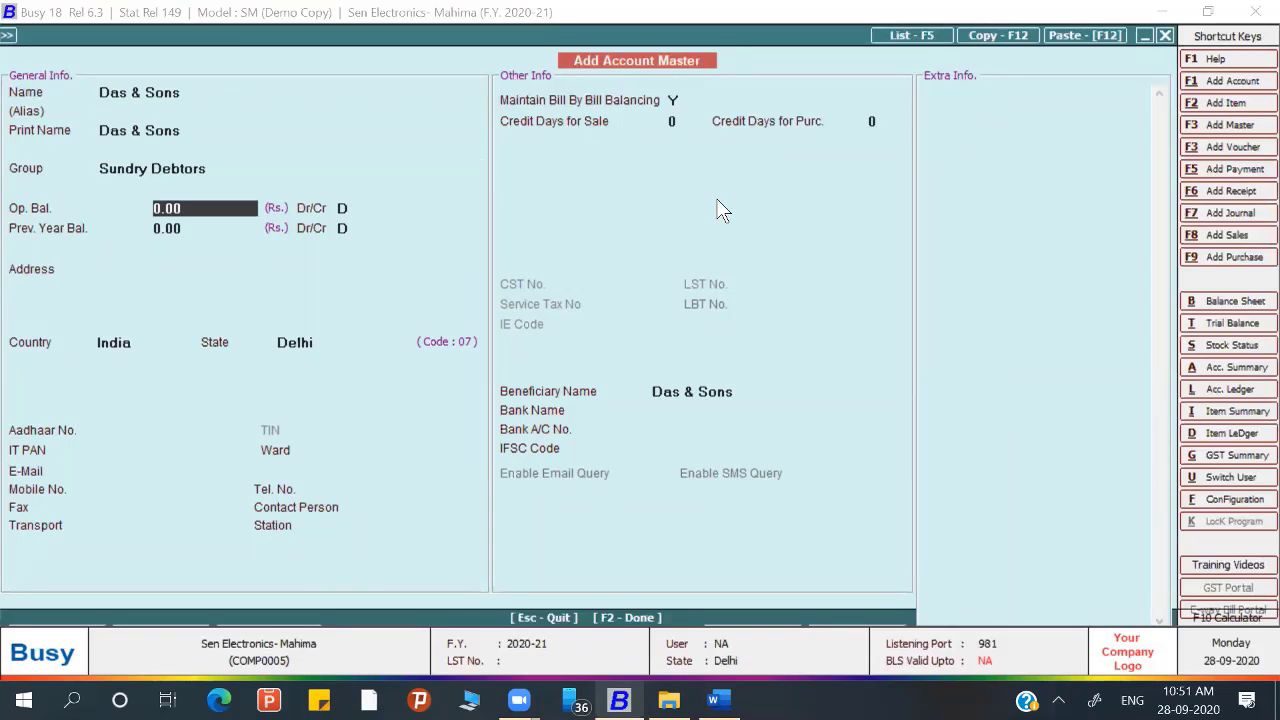
# Step: Give Das & Sons a 40,000.00 Dr opening balance, bill-by-bill on, and 7 credit days
pyautogui.hotkey('alt', 'Tab')
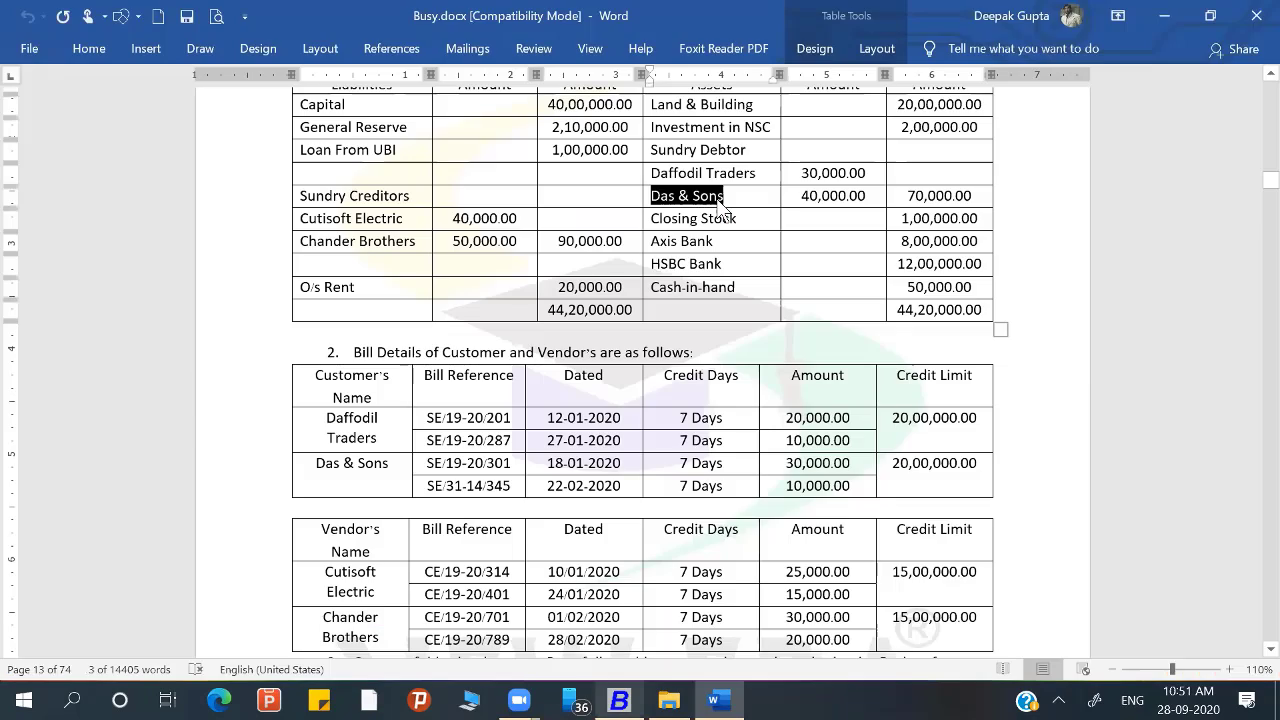
pyautogui.hotkey('alt', 'Tab')
pyautogui.write('40,000')
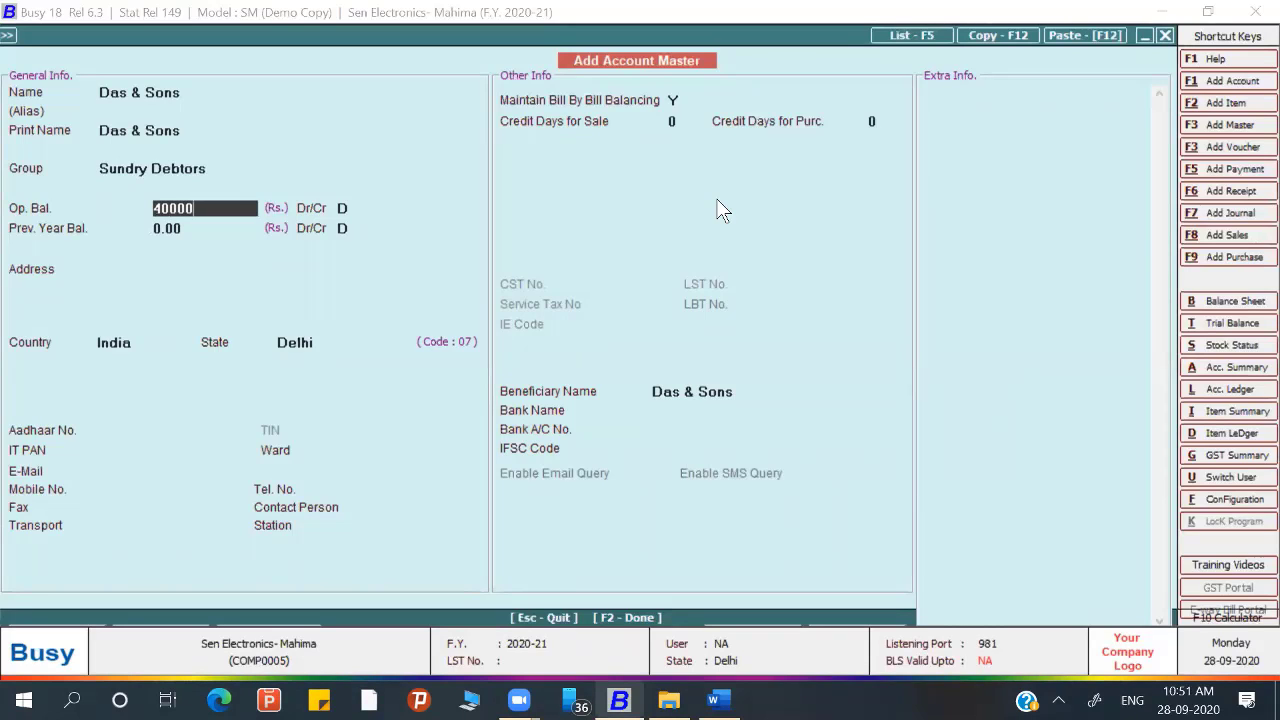
pyautogui.press('Return')
pyautogui.press('Return')
pyautogui.press('Return')
pyautogui.press('Return')
pyautogui.press('Return')
pyautogui.press('Return')
pyautogui.press('Return')
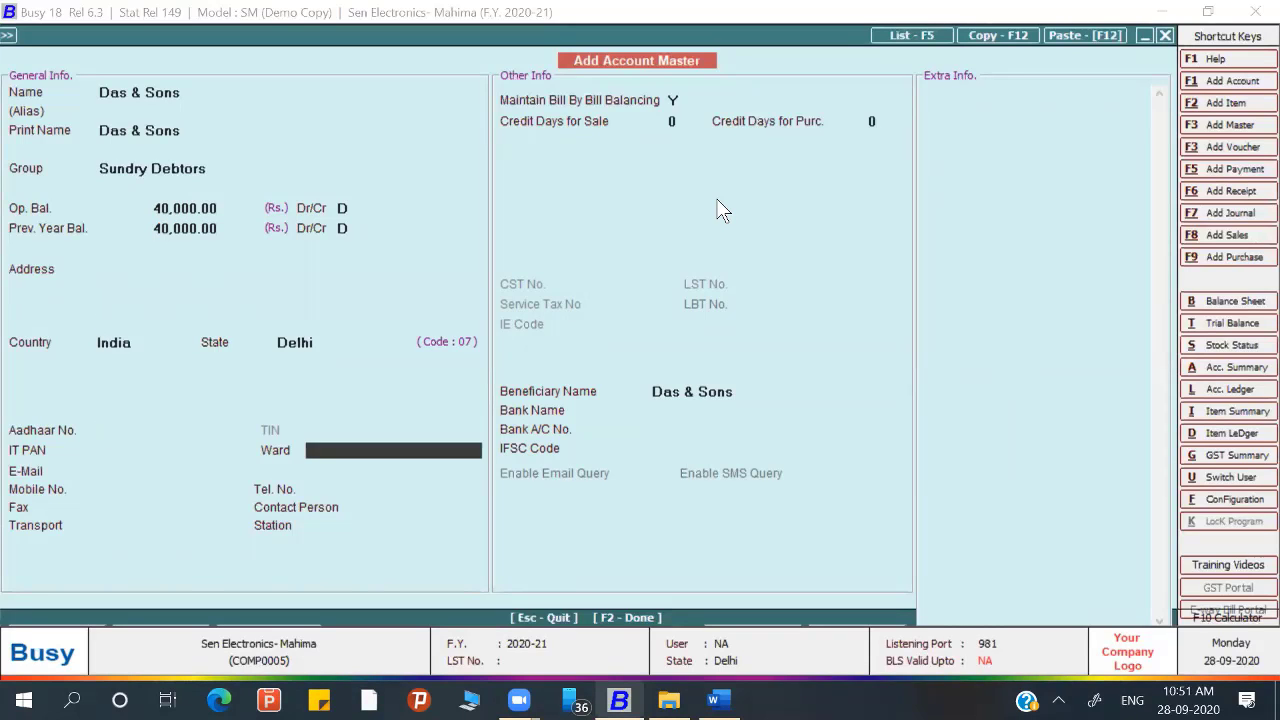
pyautogui.press('Return')
pyautogui.press('Return')
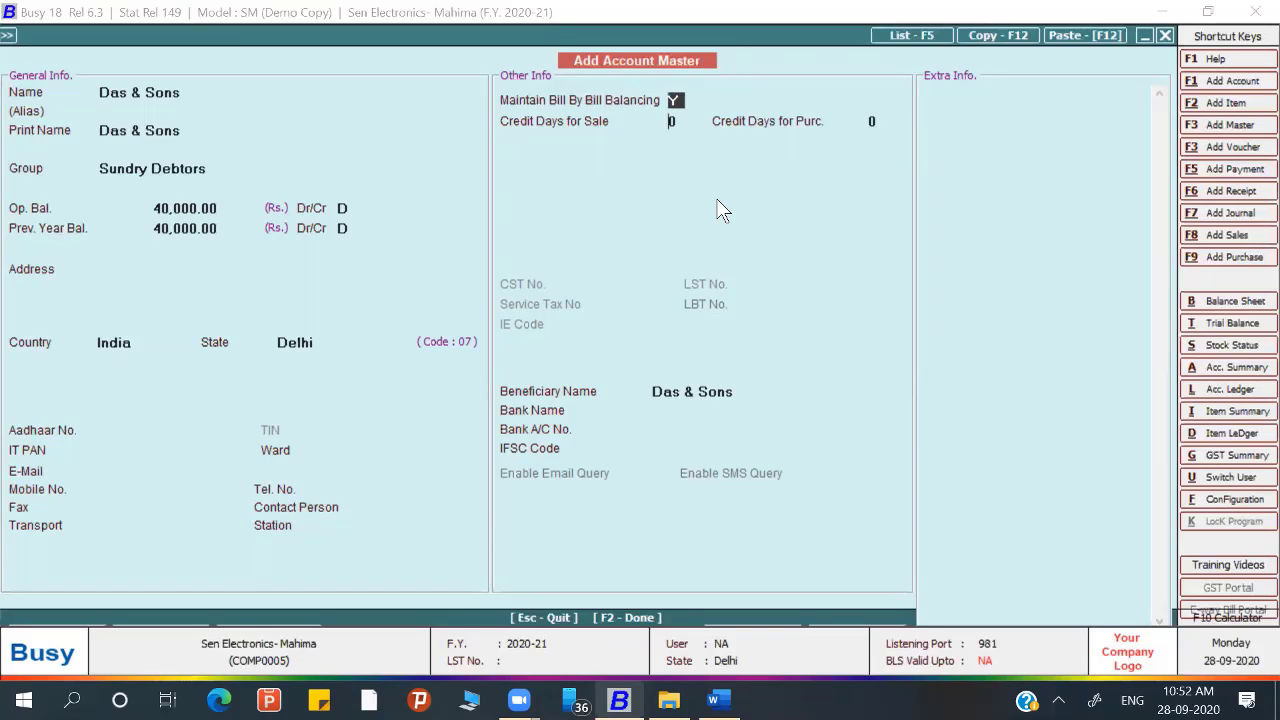
pyautogui.press('Return')
pyautogui.write('7')
pyautogui.press('Return')
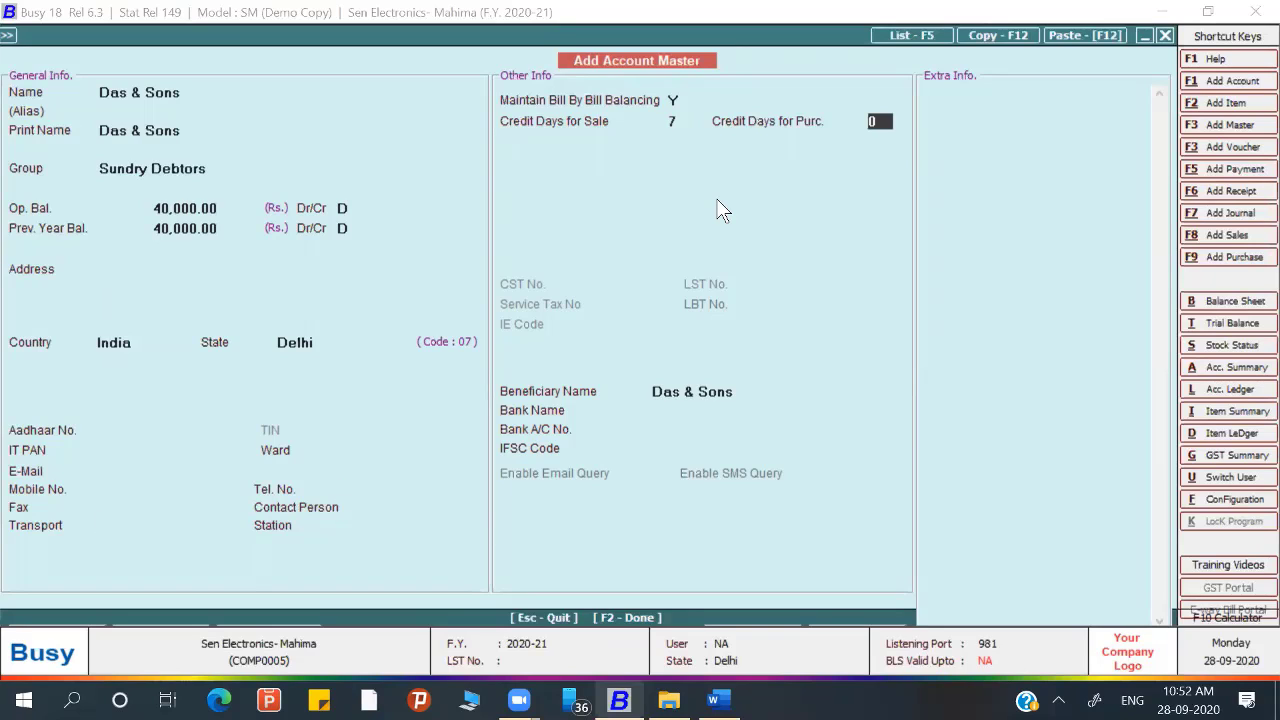
pyautogui.press('Return')
pyautogui.press('Return')
pyautogui.press('Return')
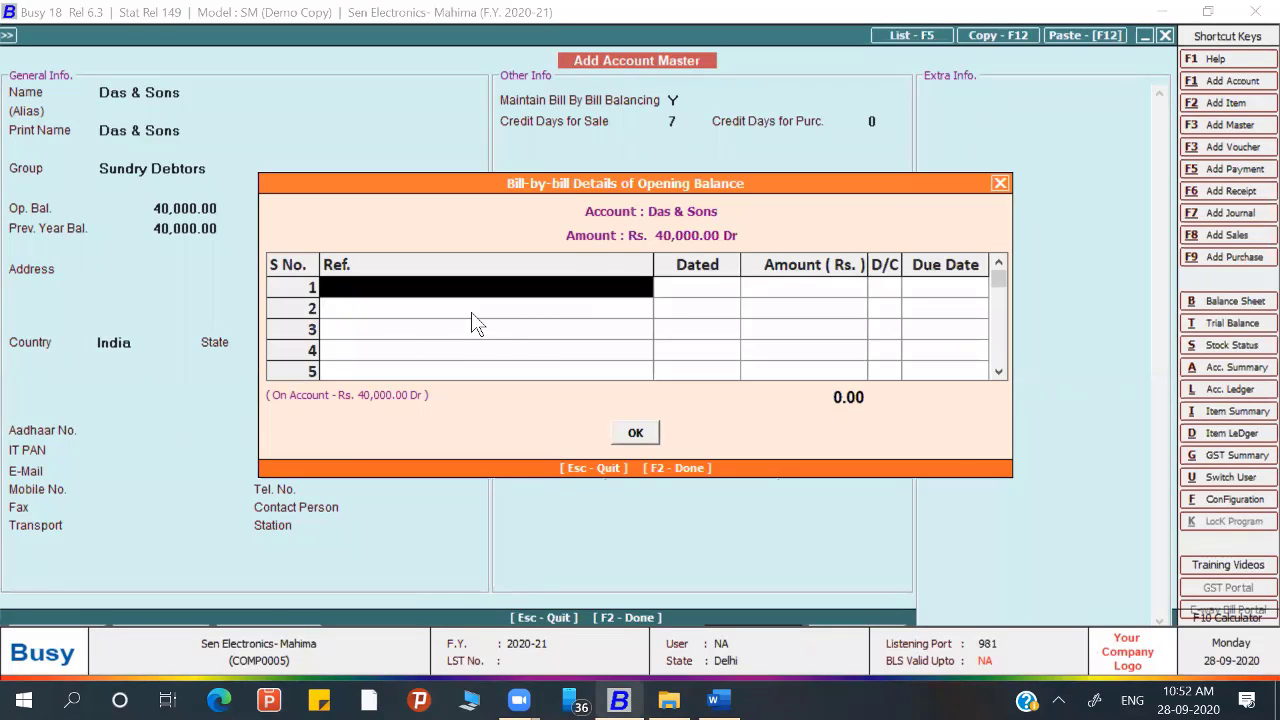
# Step: Enter Das & Sons' first bill reference SE/19-20/301 dated 18-01-2020
pyautogui.hotkey('alt', 'Tab')
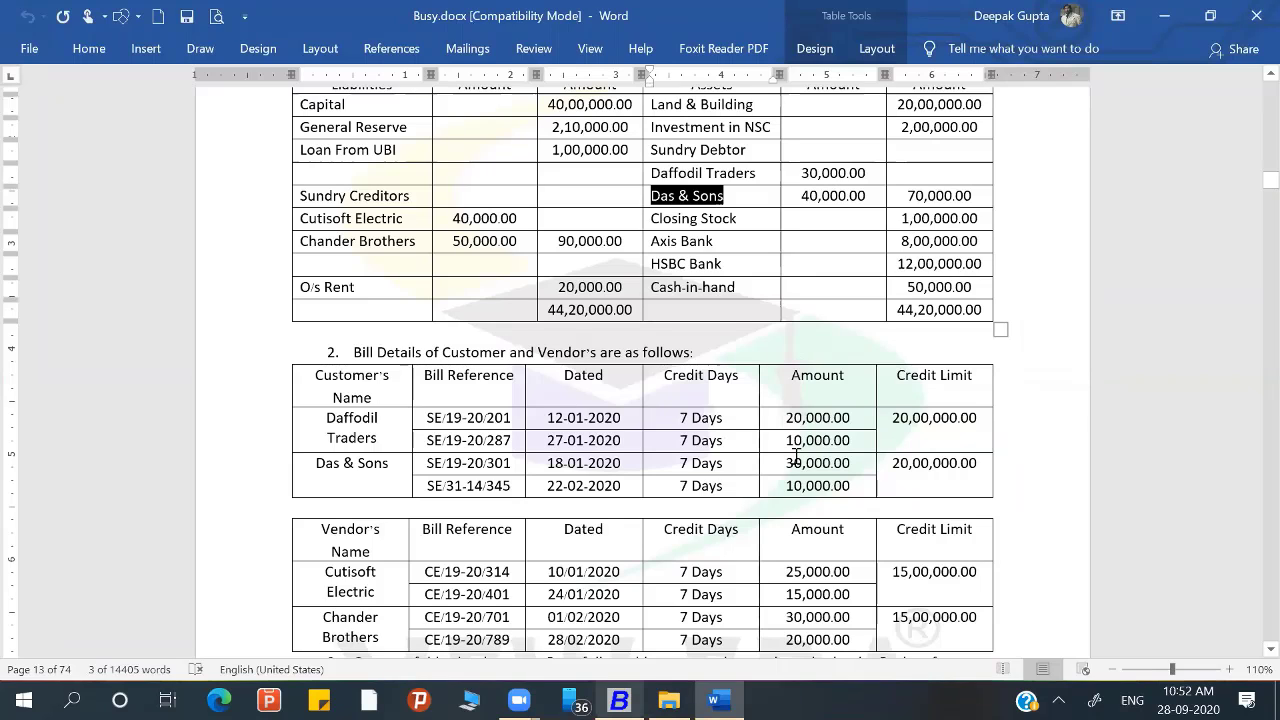
pyautogui.scroll(-1, 796, 458)
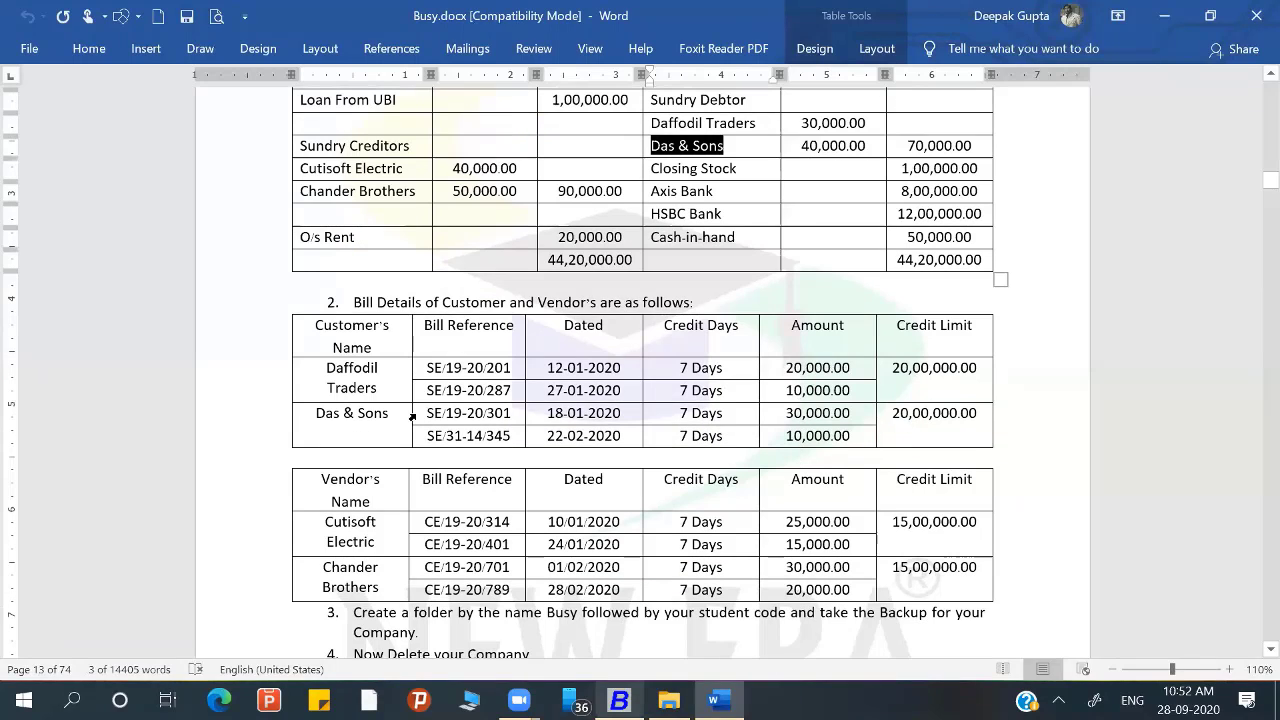
pyautogui.moveTo(428, 415); pyautogui.dragTo(512, 415)
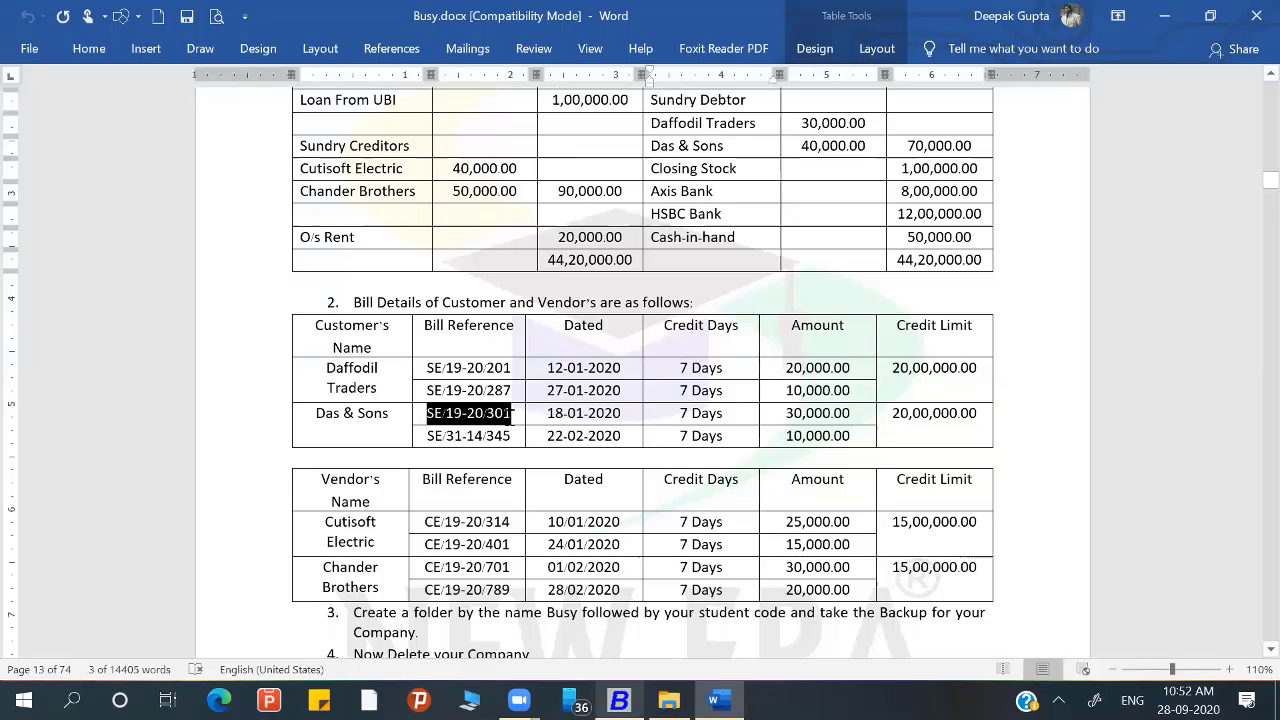
pyautogui.hotkey('alt', 'Tab')
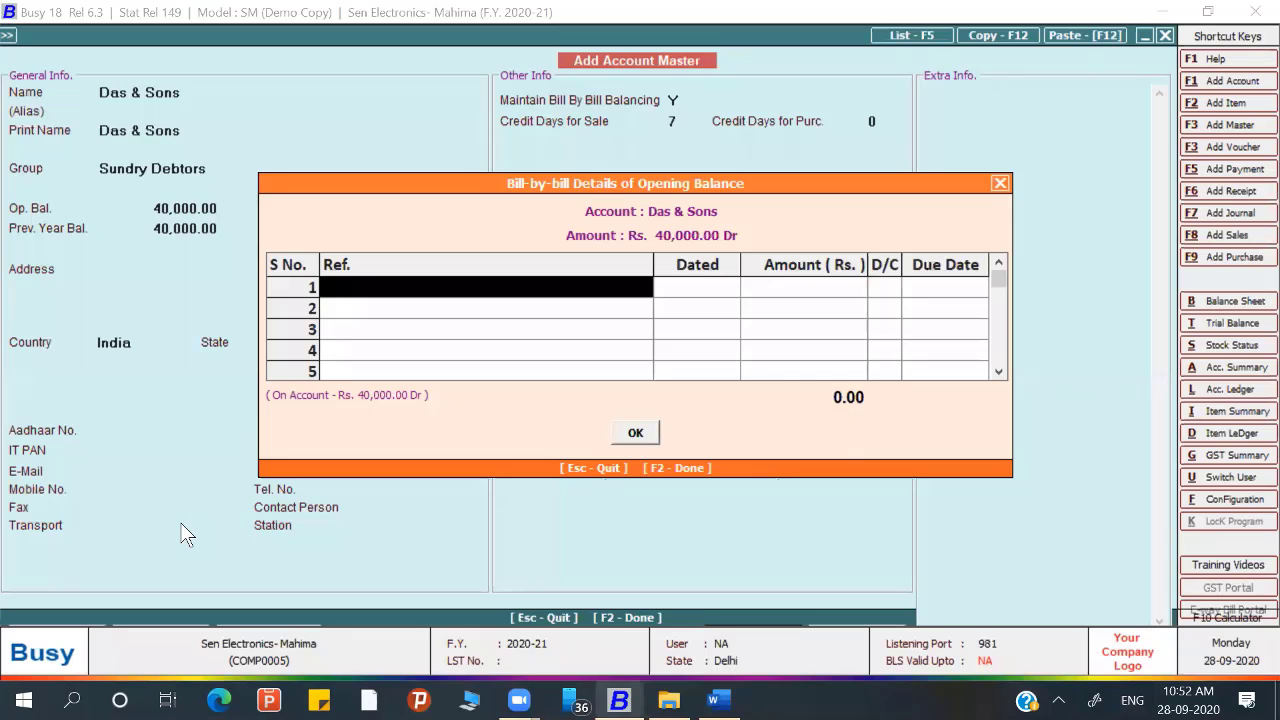
pyautogui.hotkey('ctrl', 'v')
pyautogui.press('Return')
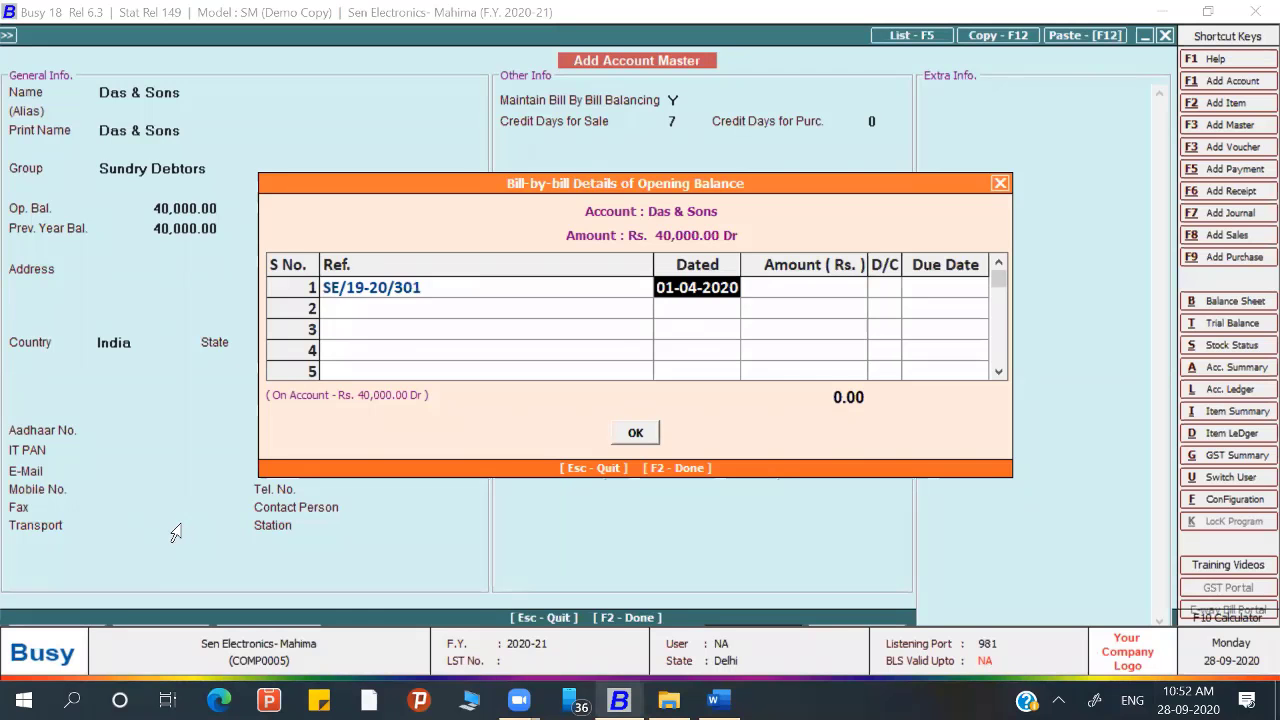
pyautogui.hotkey('alt', 'Tab')
pyautogui.hotkey('alt', 'Tab')
pyautogui.write('18/')
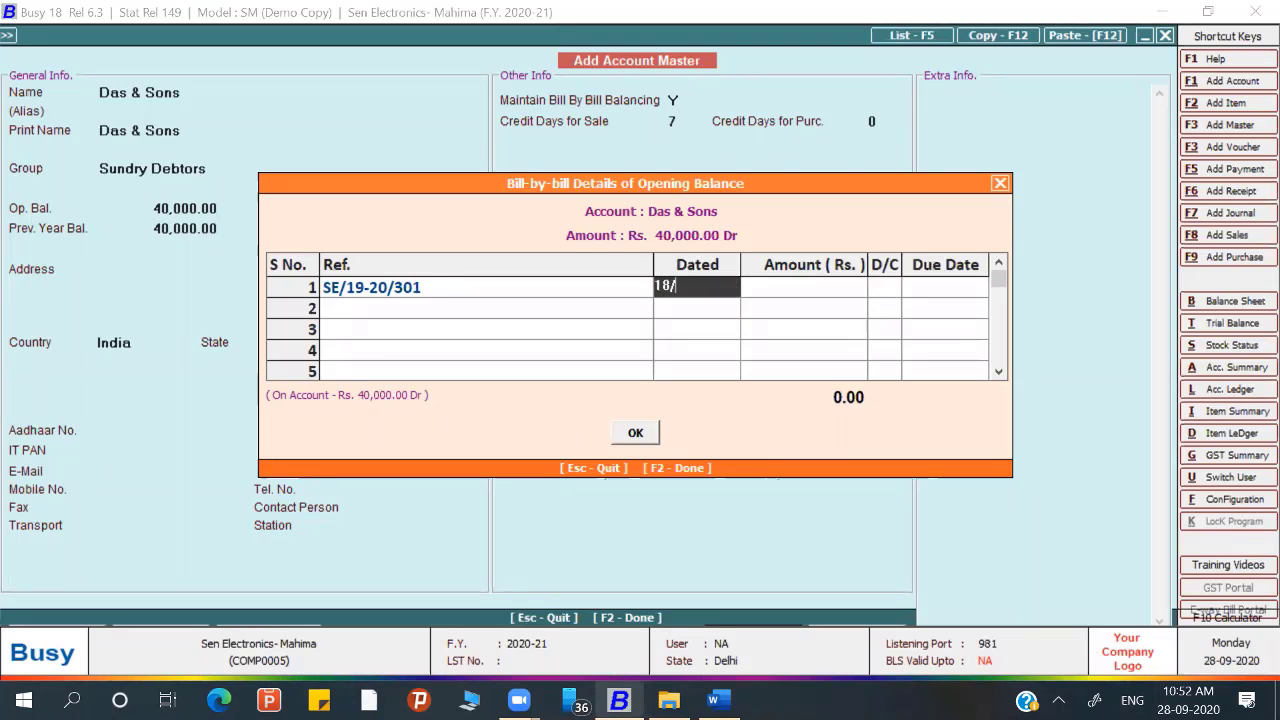
pyautogui.write('01/2020')
pyautogui.press('Return')
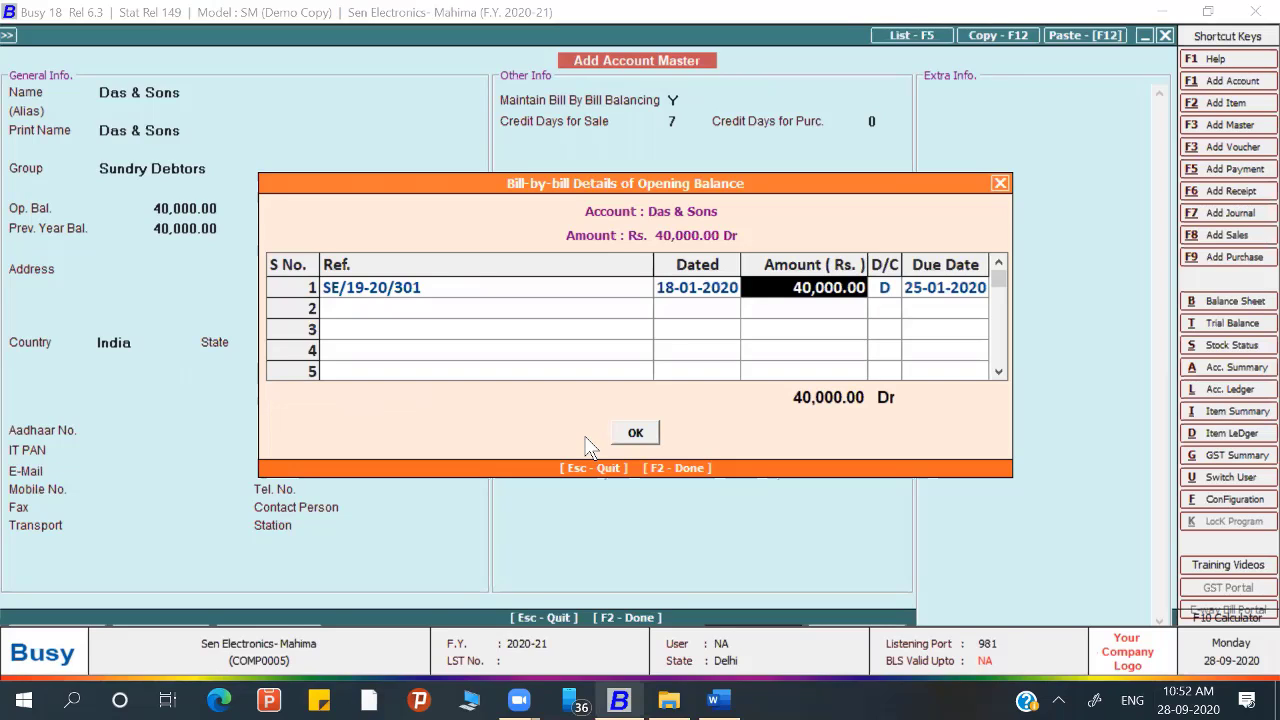
# Step: Change the first bill's amount to 30,000.00 Dr
pyautogui.press('Return')
pyautogui.press('Return')
pyautogui.press('Return')
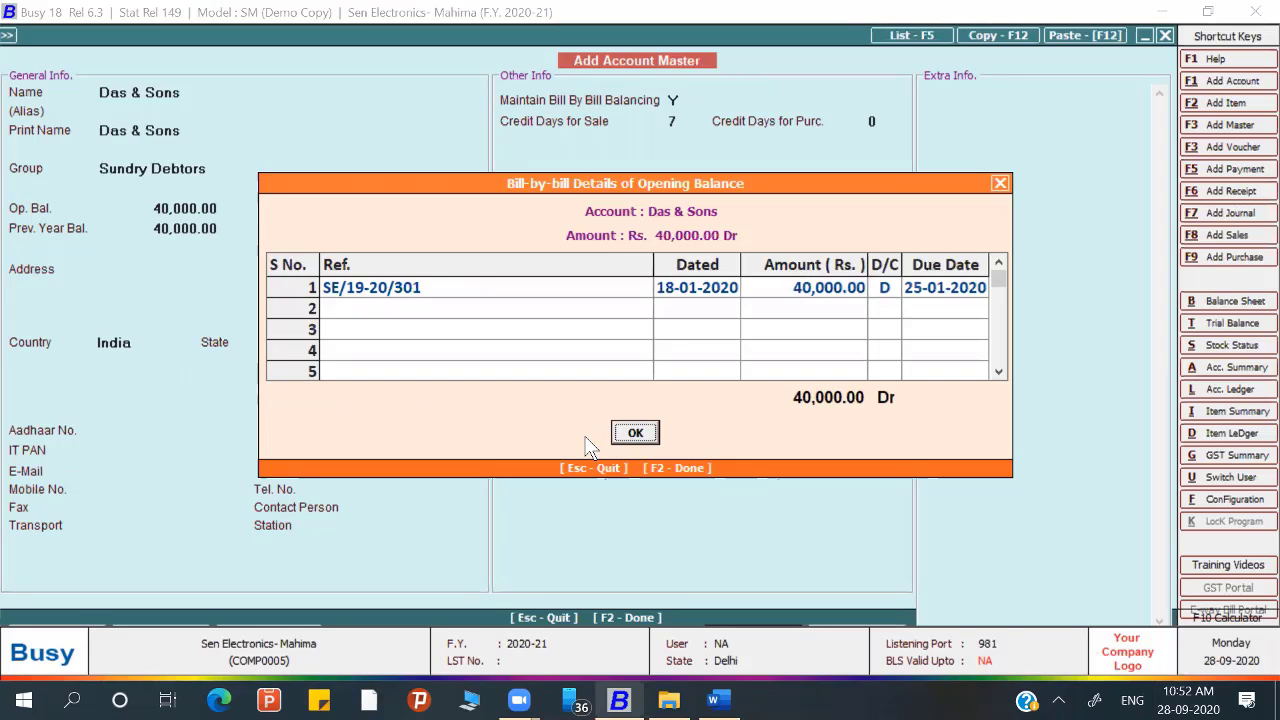
pyautogui.press('Up')
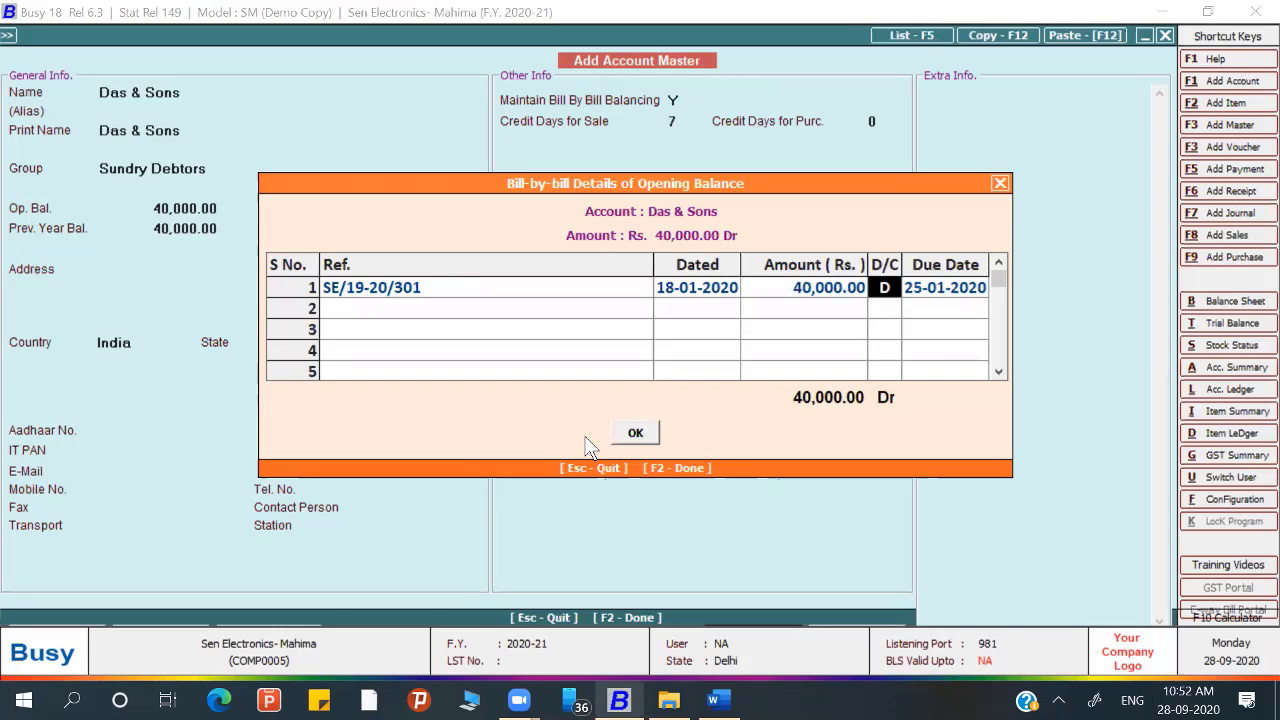
pyautogui.press('Return')
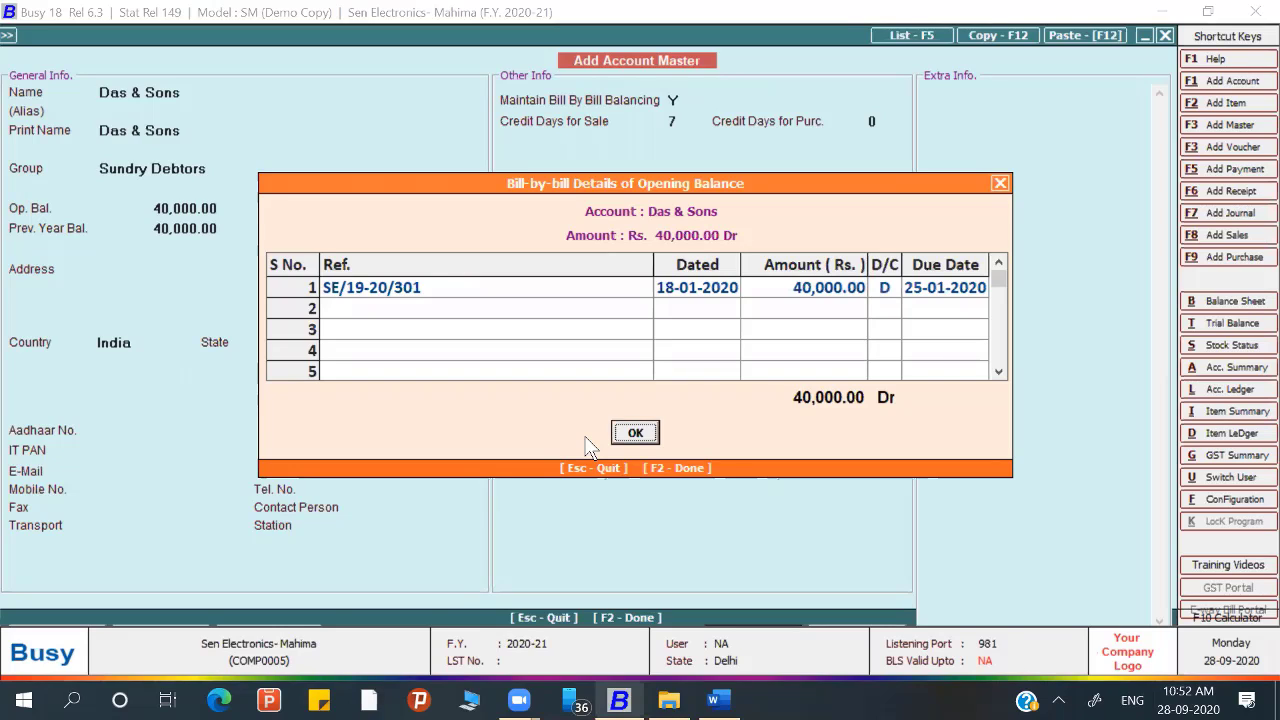
pyautogui.press('Up')
pyautogui.press('Return')
pyautogui.press('Up')
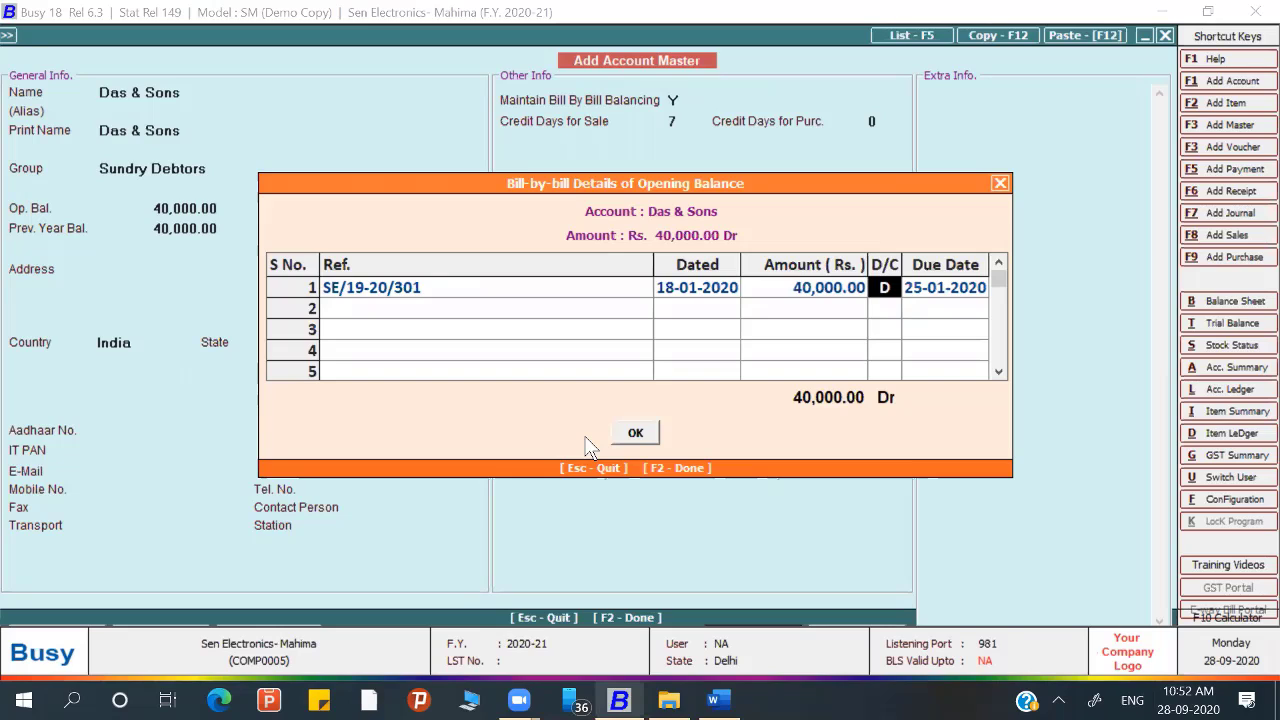
pyautogui.press('Left')
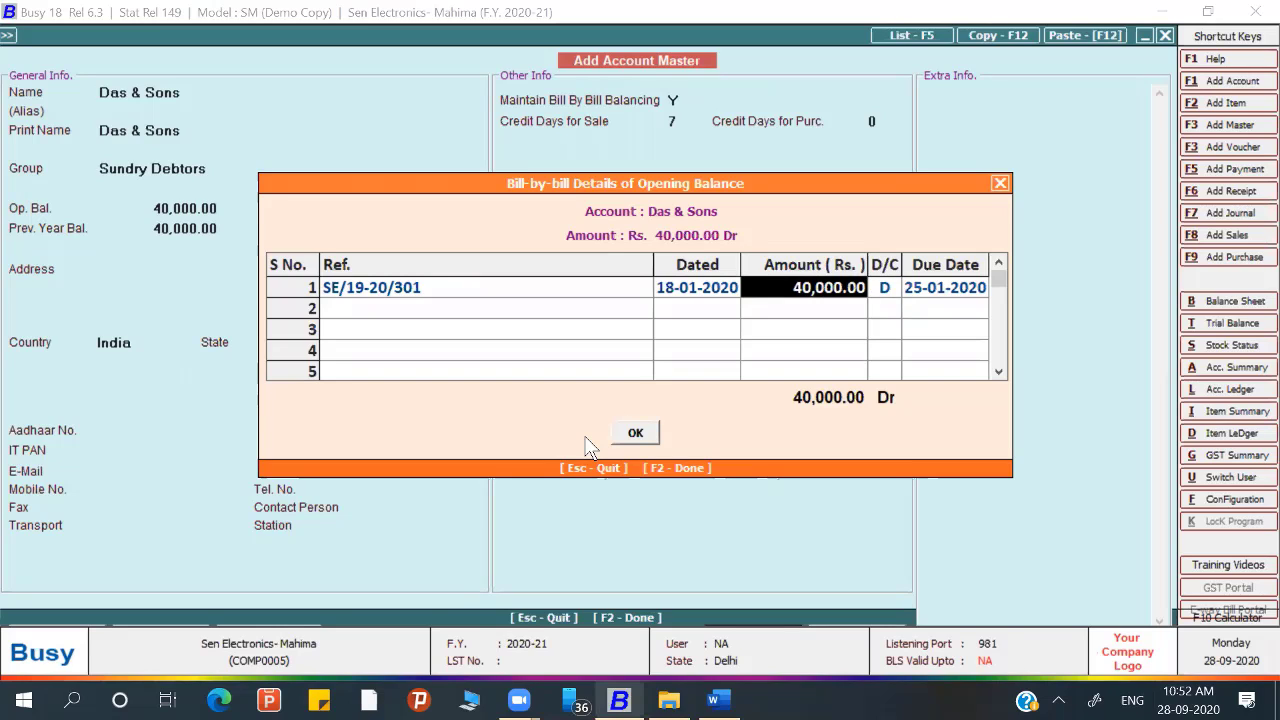
pyautogui.write('30000')
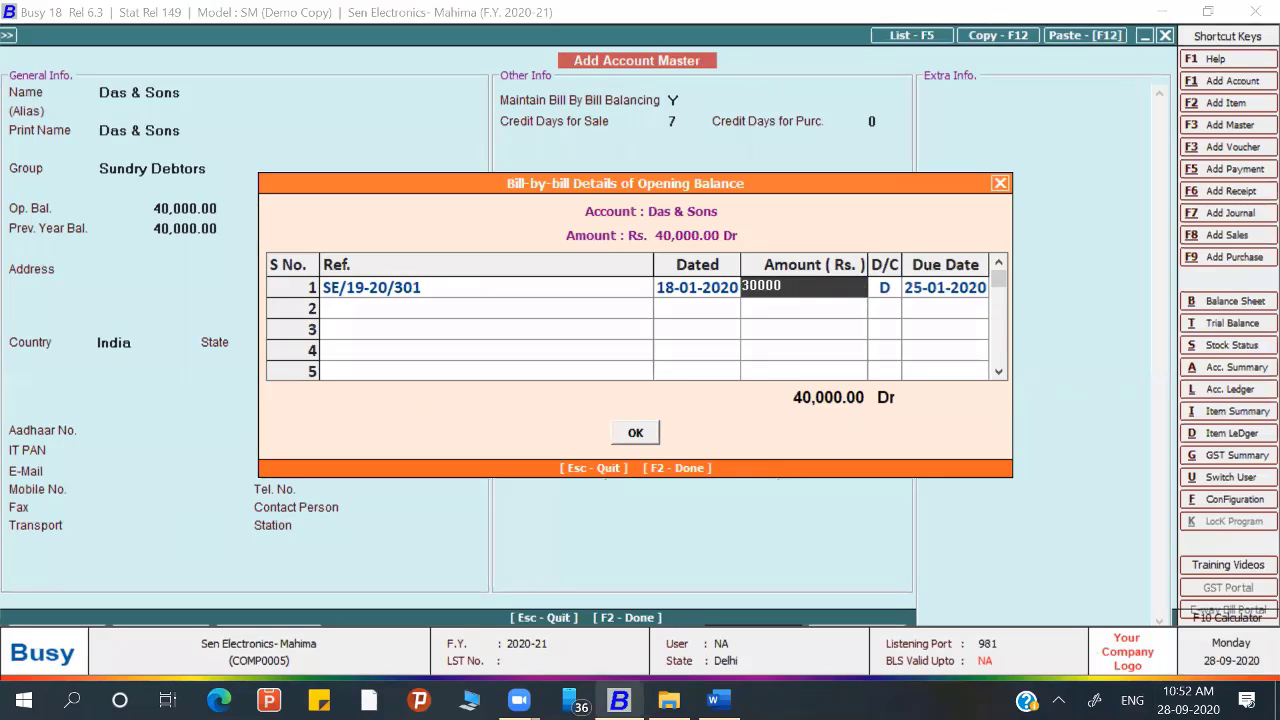
pyautogui.press('Return')
pyautogui.press('Return')
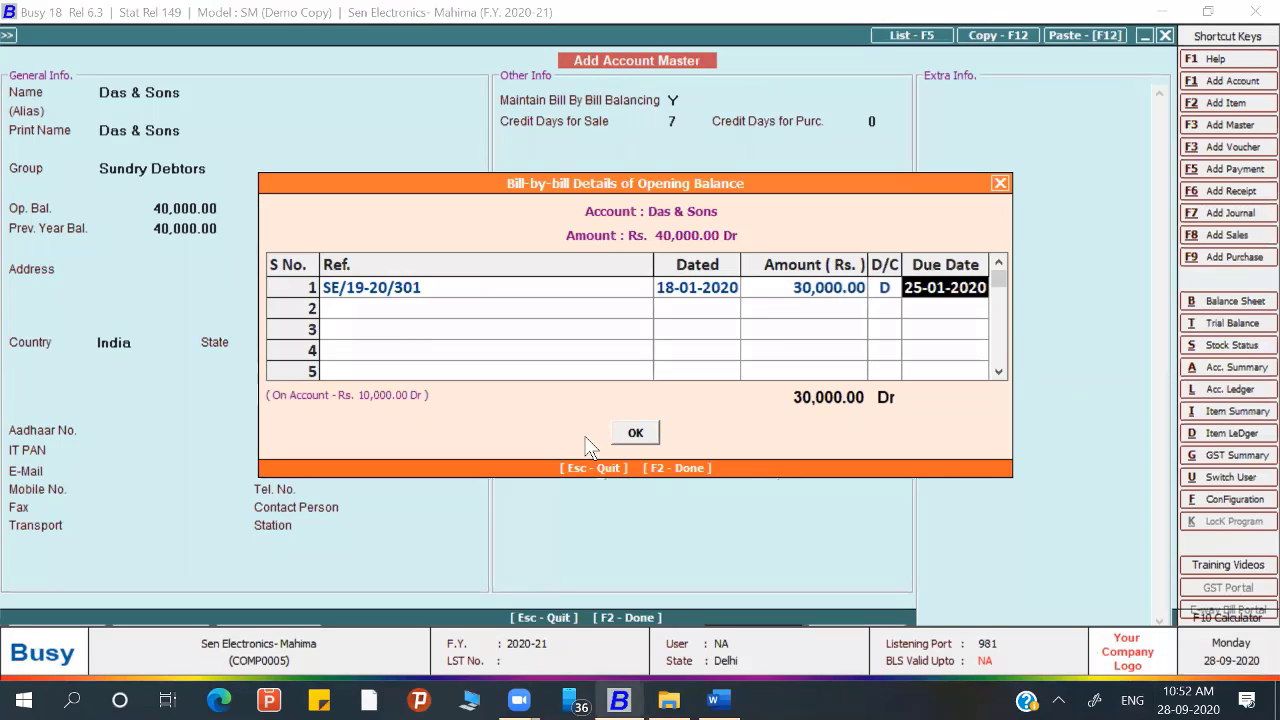
pyautogui.press('Return')
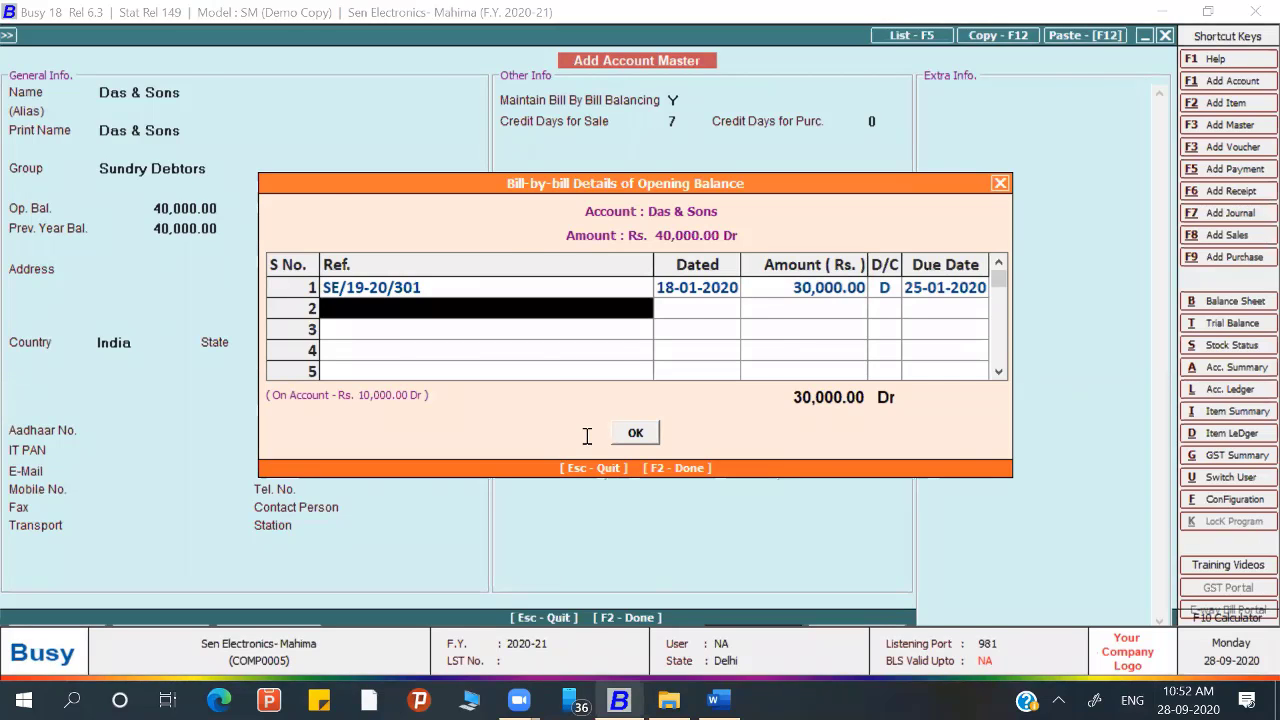
# Step: Add the second bill SE/31-14/345 for the remaining 10,000.00 Dr
pyautogui.hotkey('alt', 'Tab')
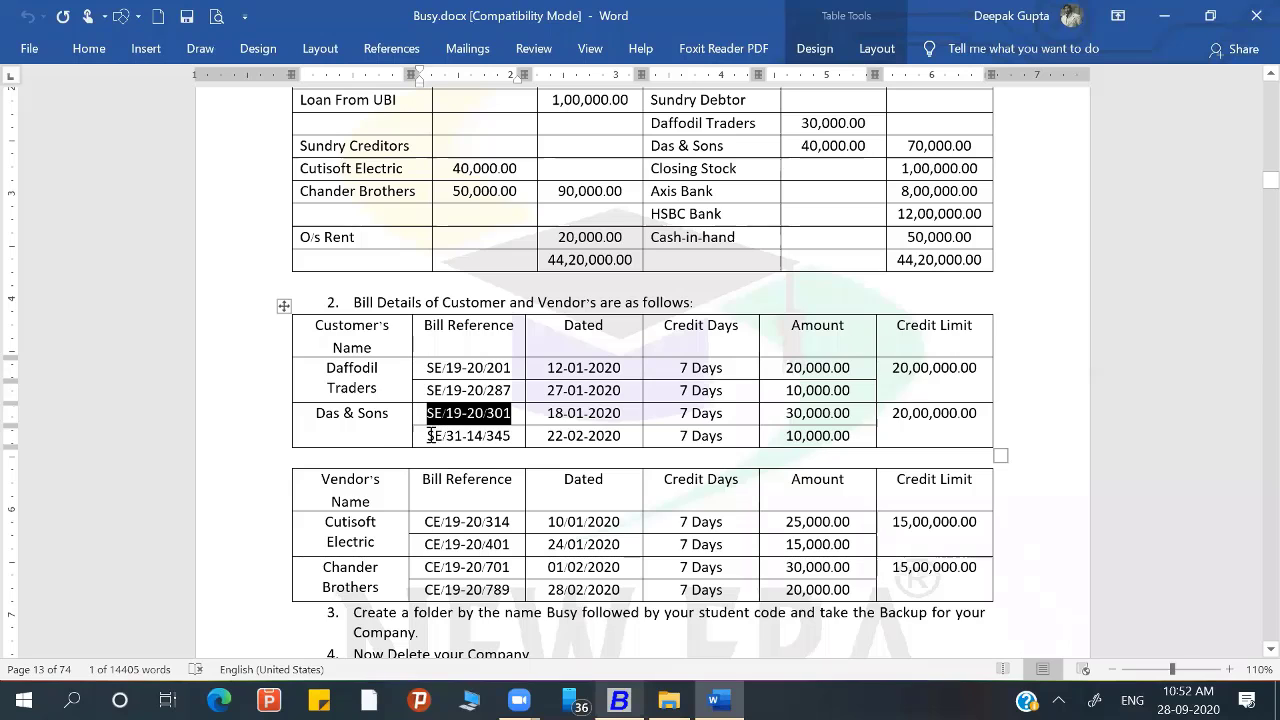
pyautogui.moveTo(430, 435); pyautogui.dragTo(515, 433)
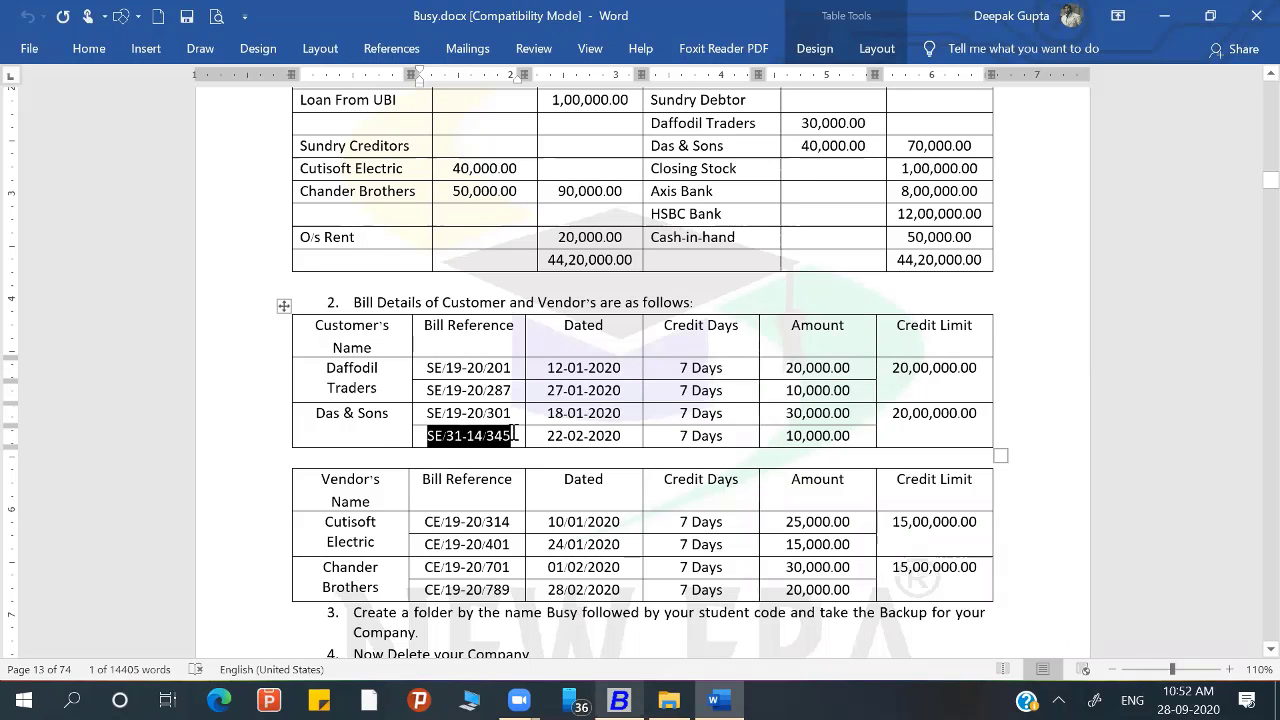
pyautogui.hotkey('ctrl', 'c')
pyautogui.hotkey('alt', 'Tab')
pyautogui.hotkey('ctrl', 'v')
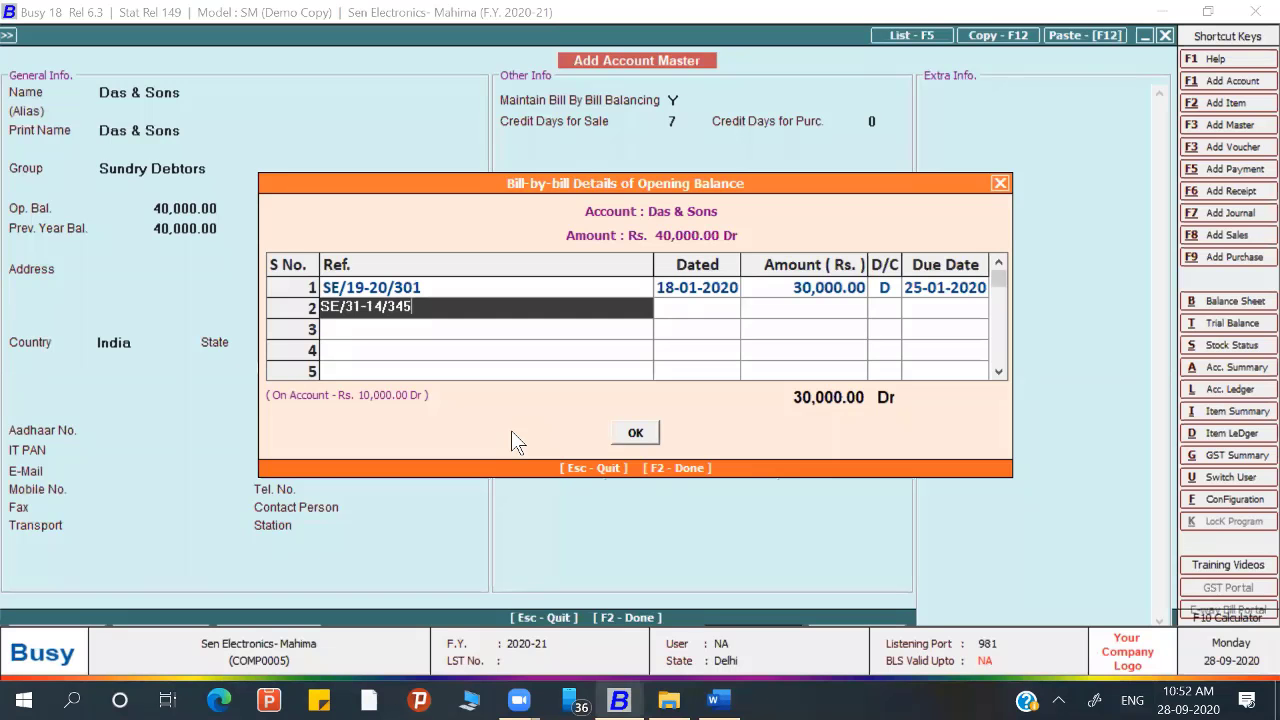
pyautogui.press('Return')
pyautogui.hotkey('alt', 'Tab')
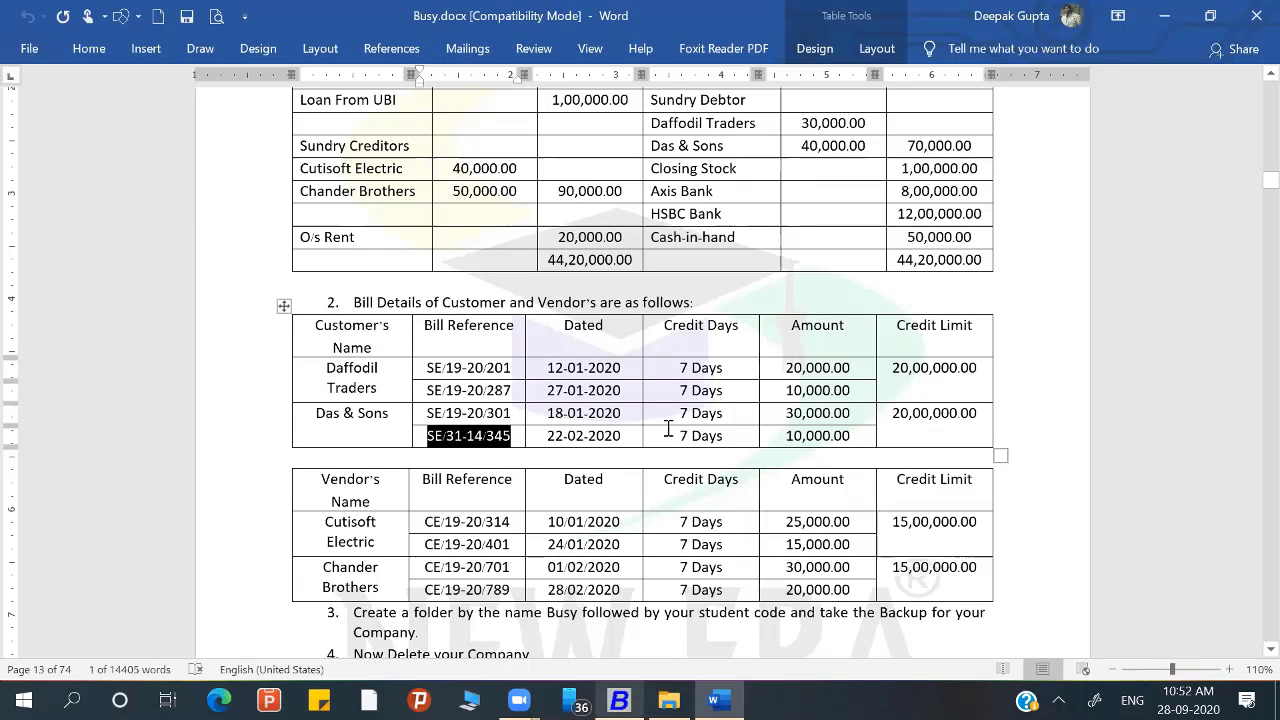
pyautogui.hotkey('alt', 'Tab')
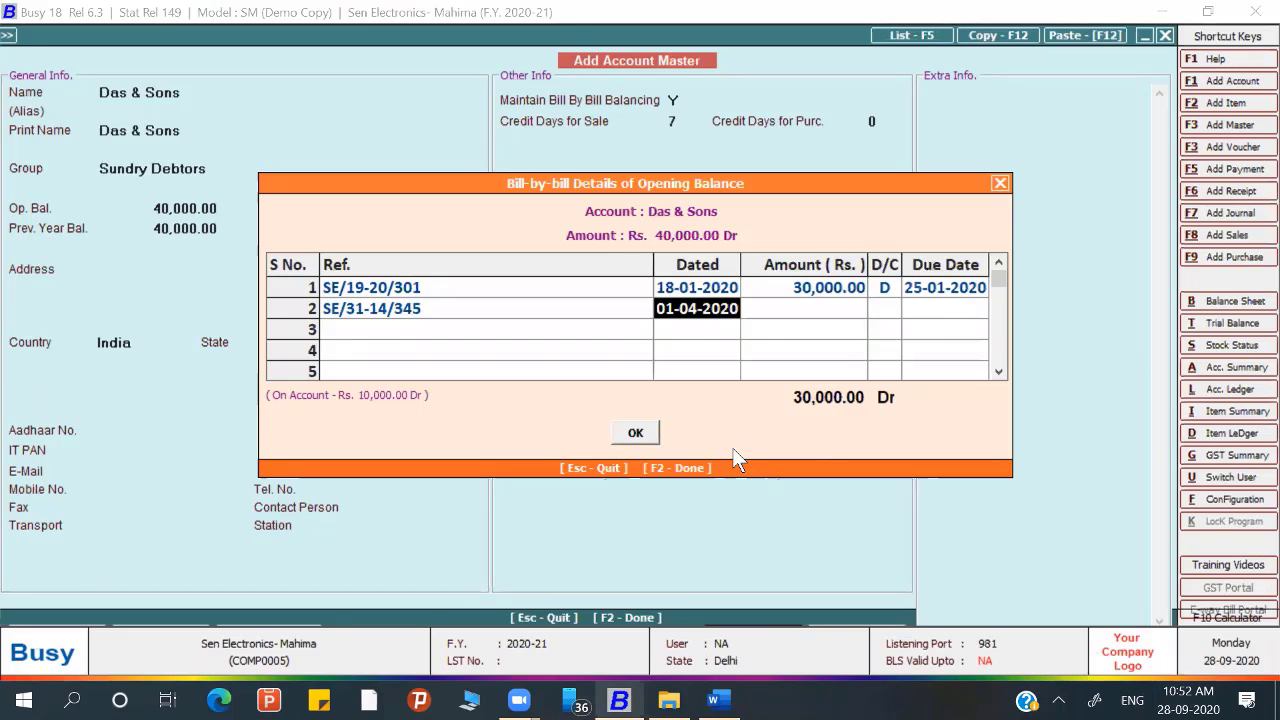
pyautogui.press('Return')
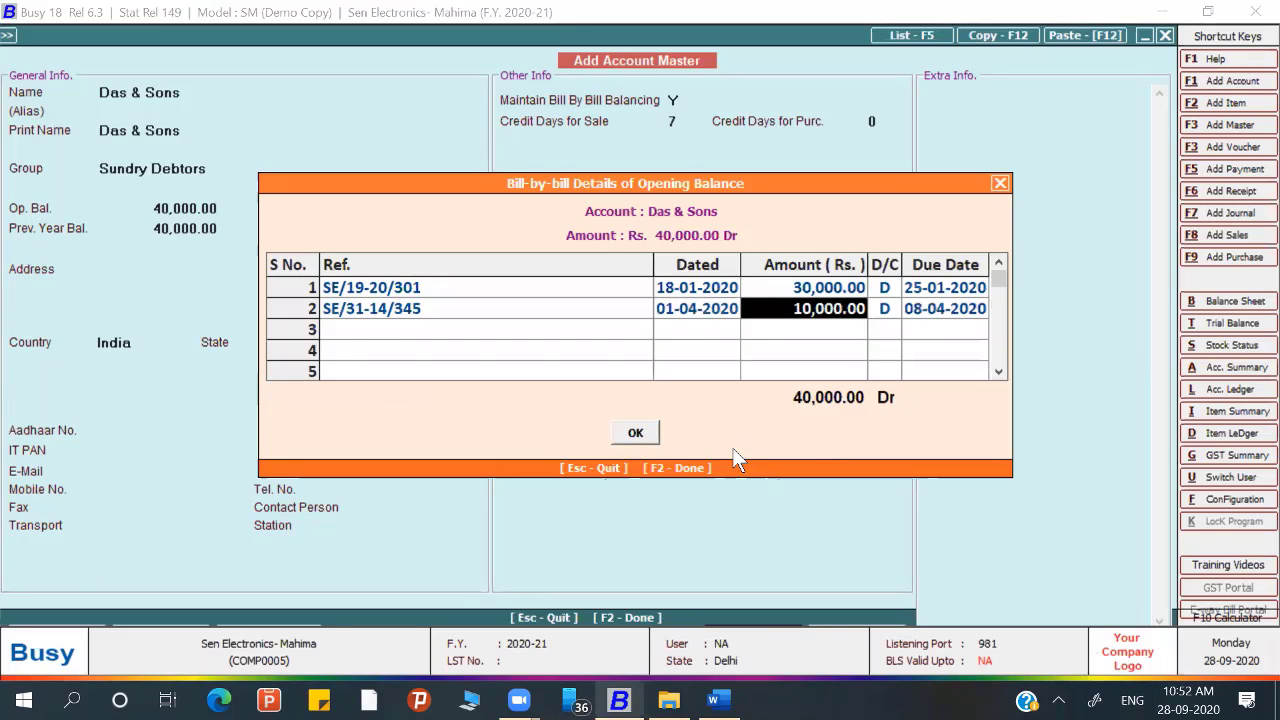
pyautogui.press('Return')
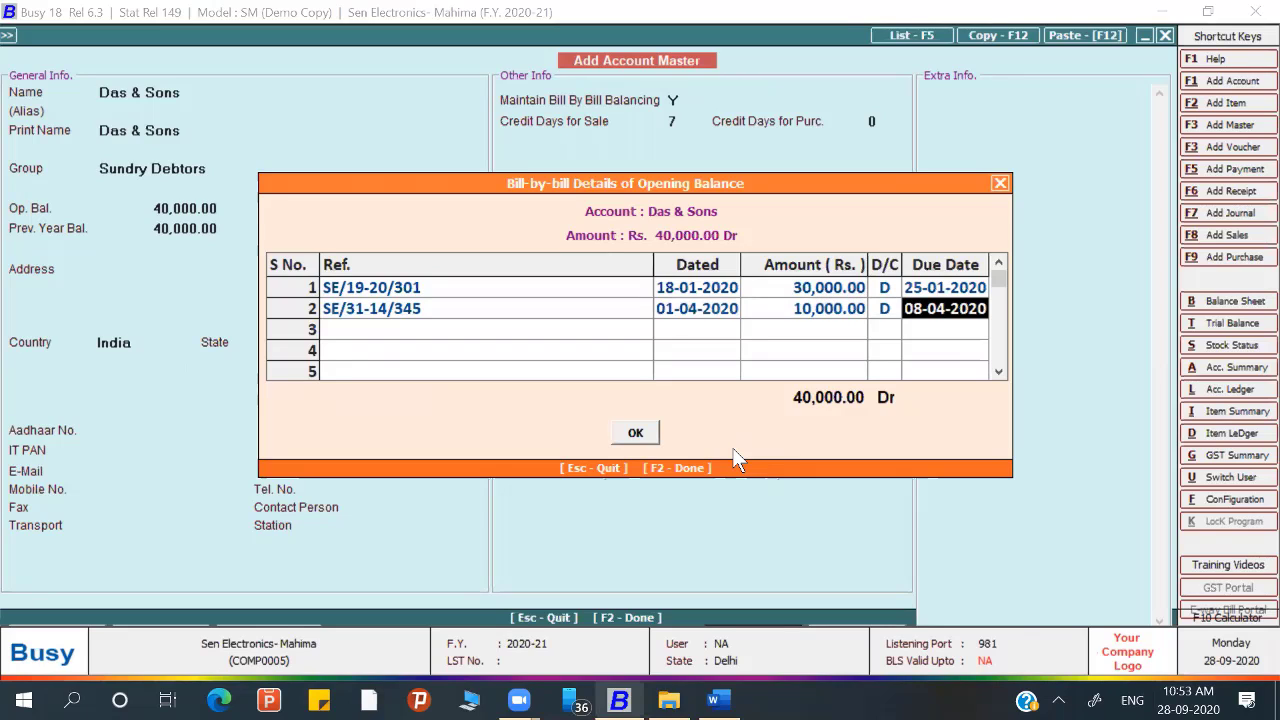
pyautogui.press('Return')
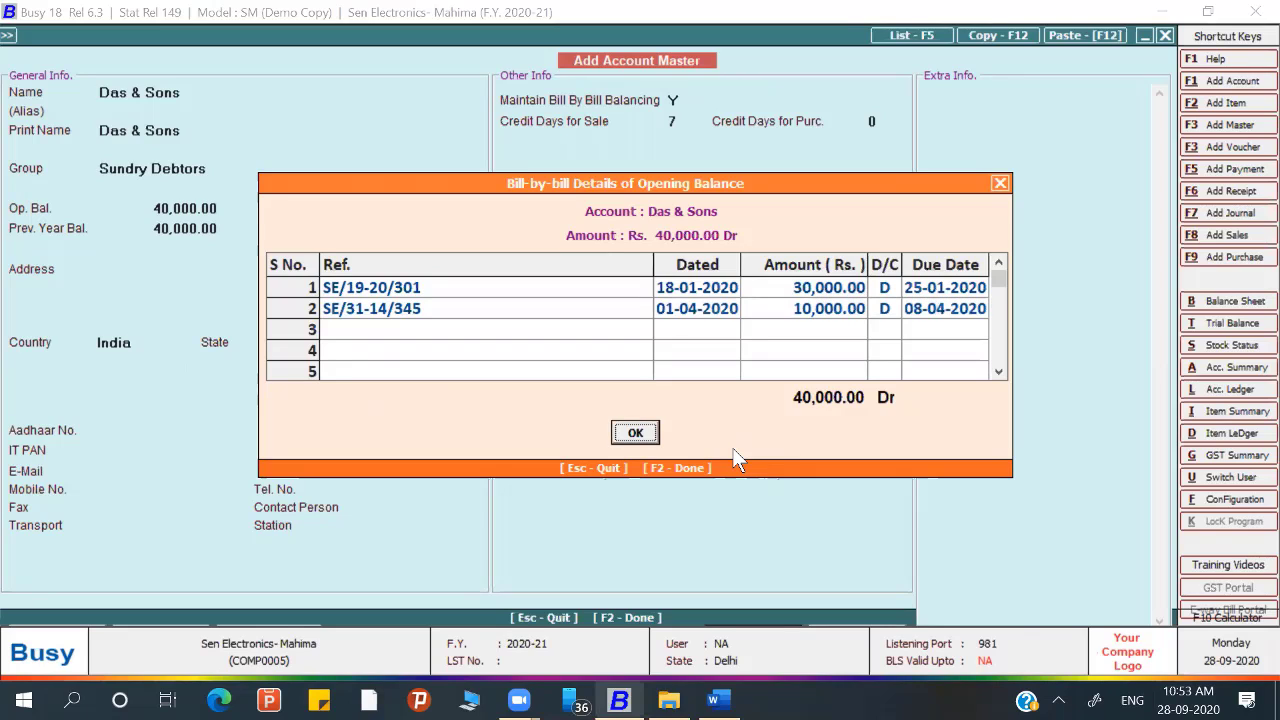
# Step: Correct the second bill's date to 22-02-2020
pyautogui.press('Up')
pyautogui.press('Up')
pyautogui.press('Return')
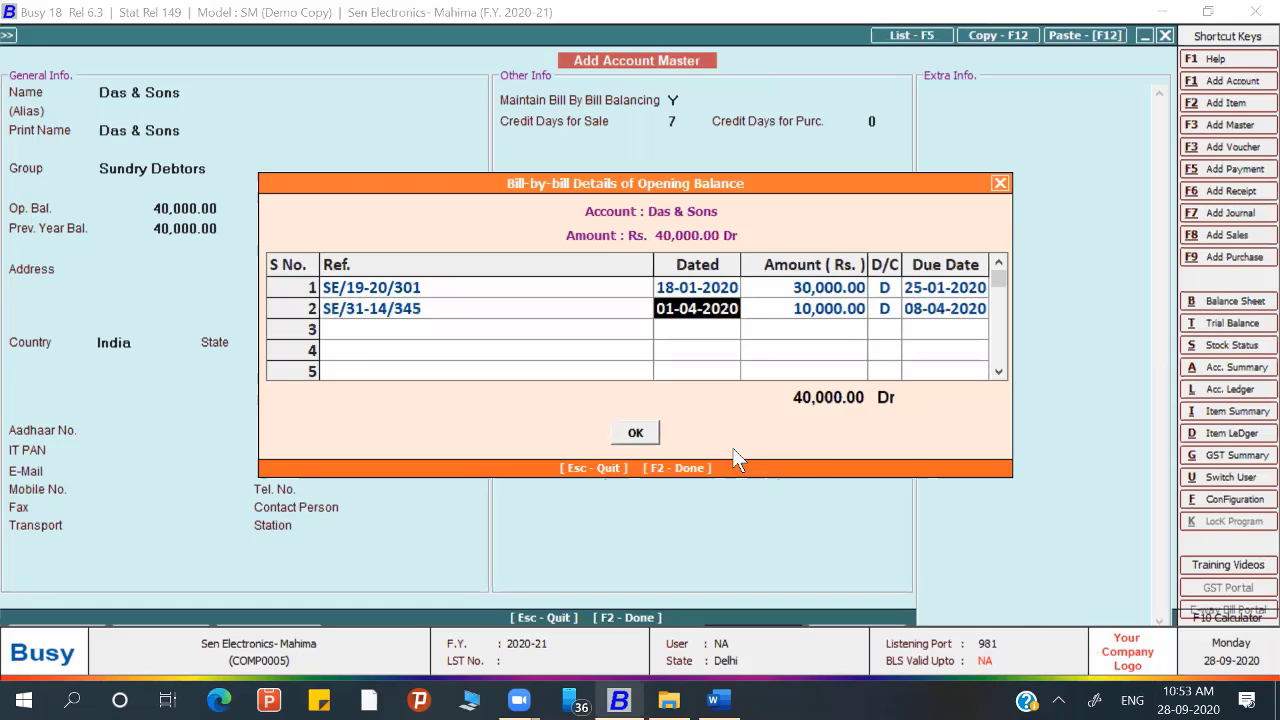
pyautogui.hotkey('alt', 'Tab')
pyautogui.hotkey('alt', 'Tab')
pyautogui.write('22/0')
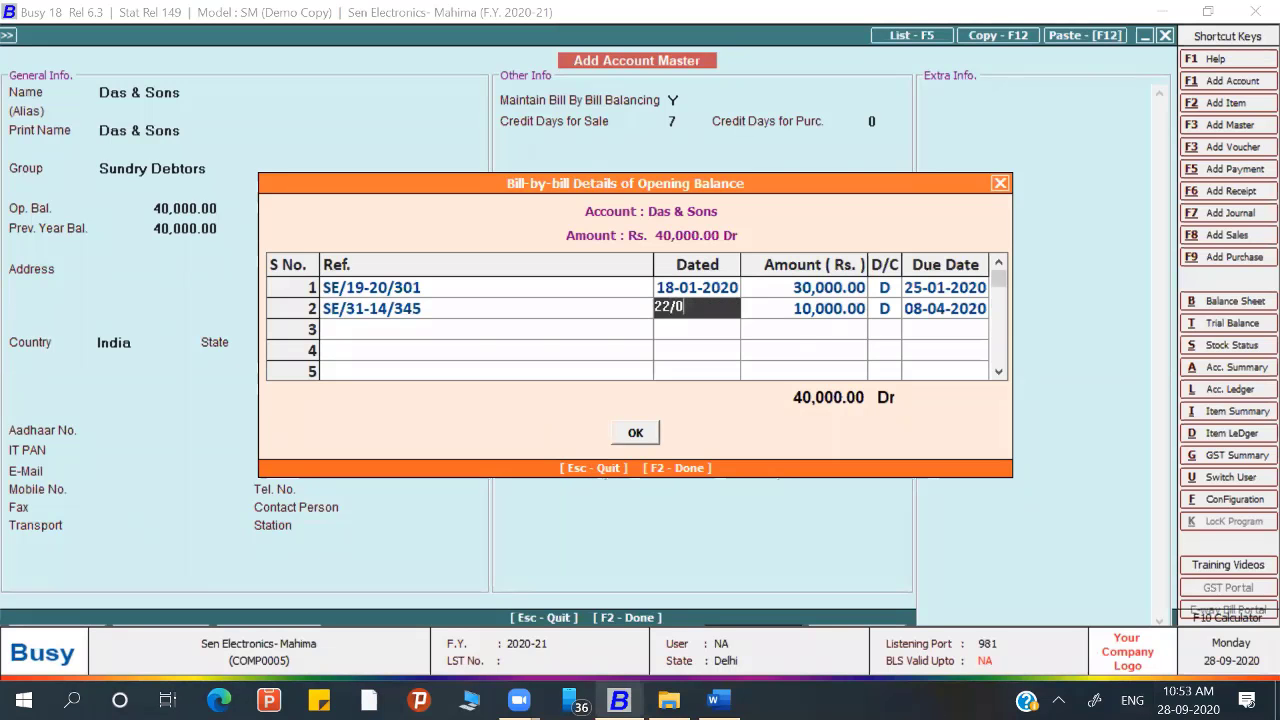
pyautogui.write('2/20')
pyautogui.press('Return')
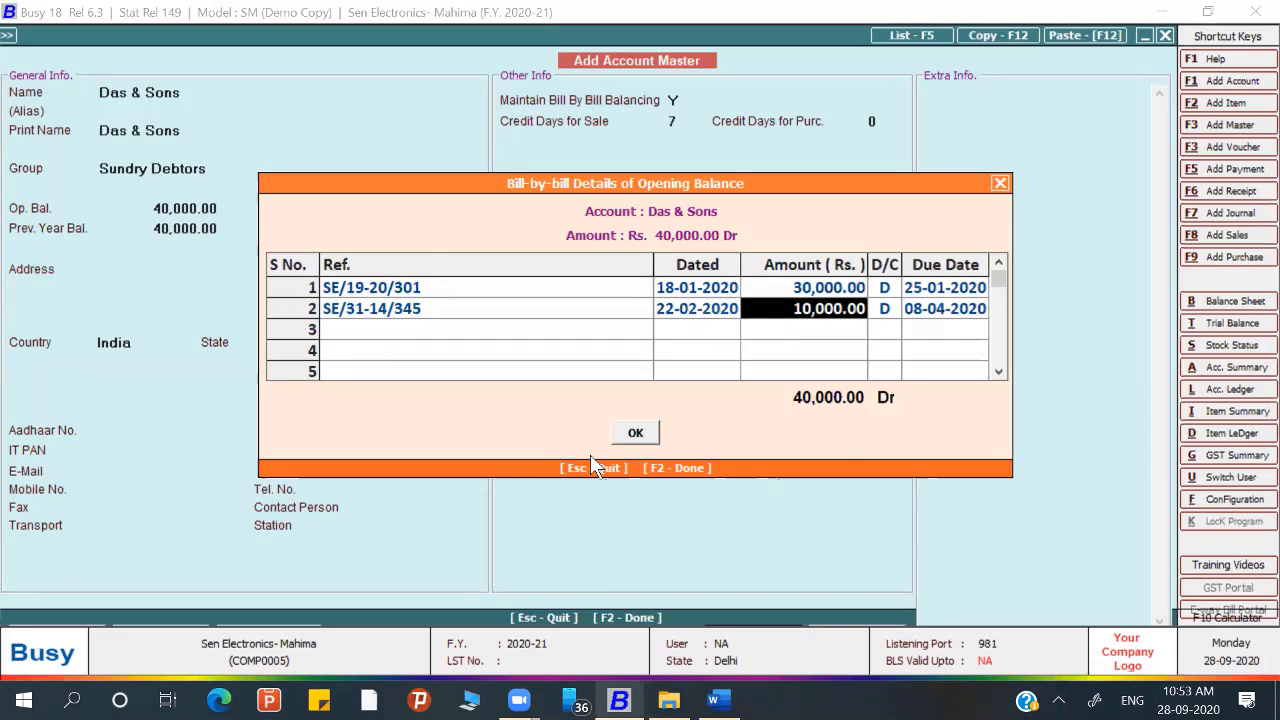
pyautogui.press('Return')
pyautogui.press('Return')
pyautogui.press('Return')
pyautogui.press('Return')
# Step: Save the Das & Sons account and go to the list of accounts to modify
pyautogui.press('F2')
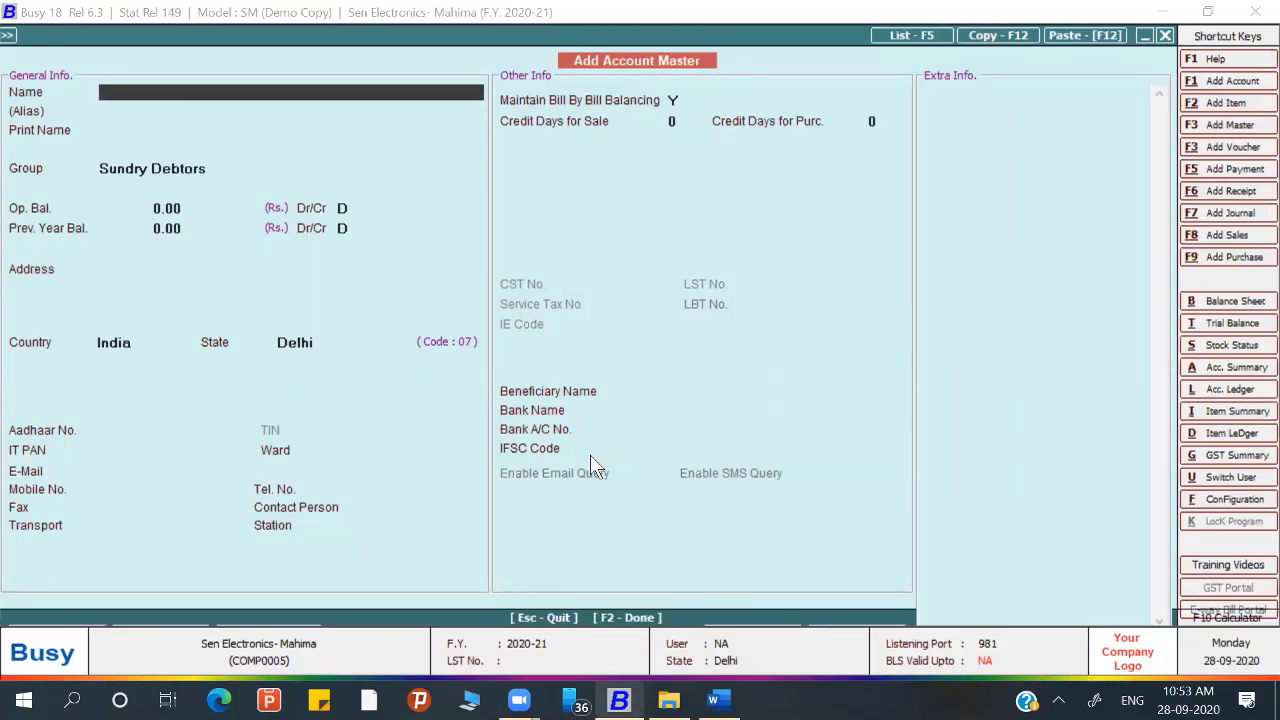
pyautogui.press('Escape')
pyautogui.press('Down')
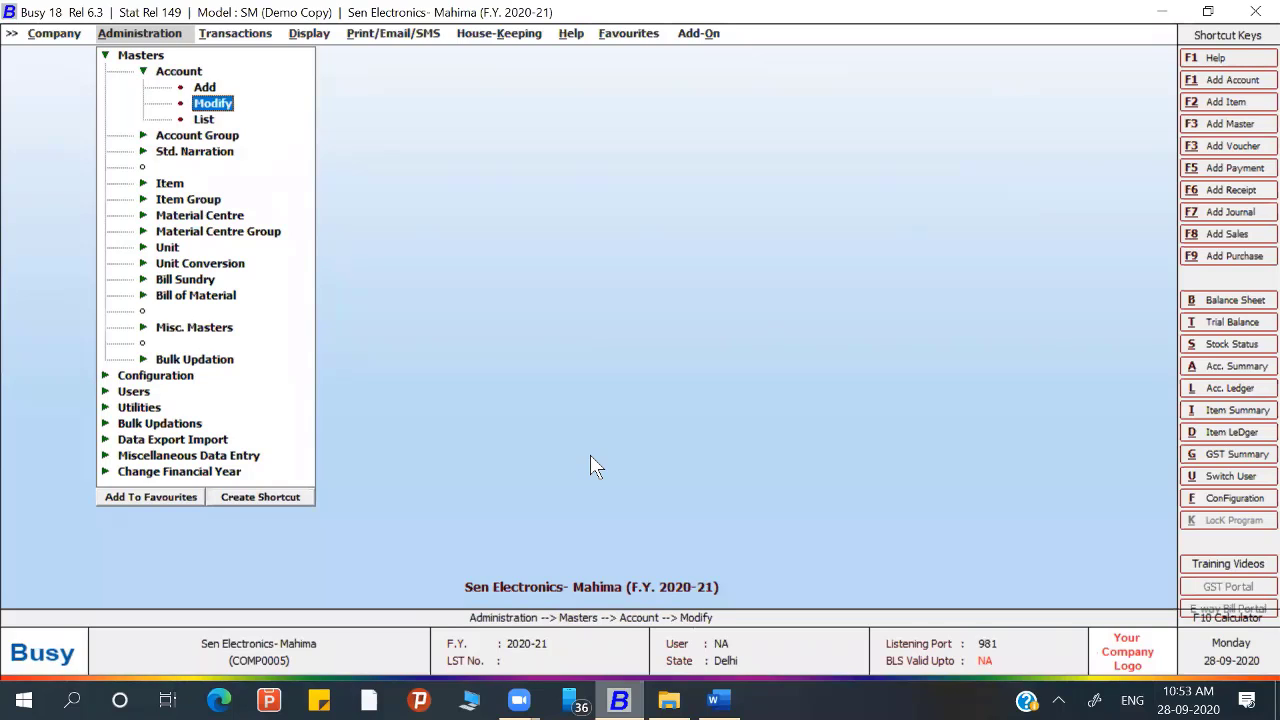
pyautogui.press('Down')
# Step: Page through each existing account master record up to Office Equipments, then return to the account list
pyautogui.press('Up')
pyautogui.press('Return')
pyautogui.press('Return')
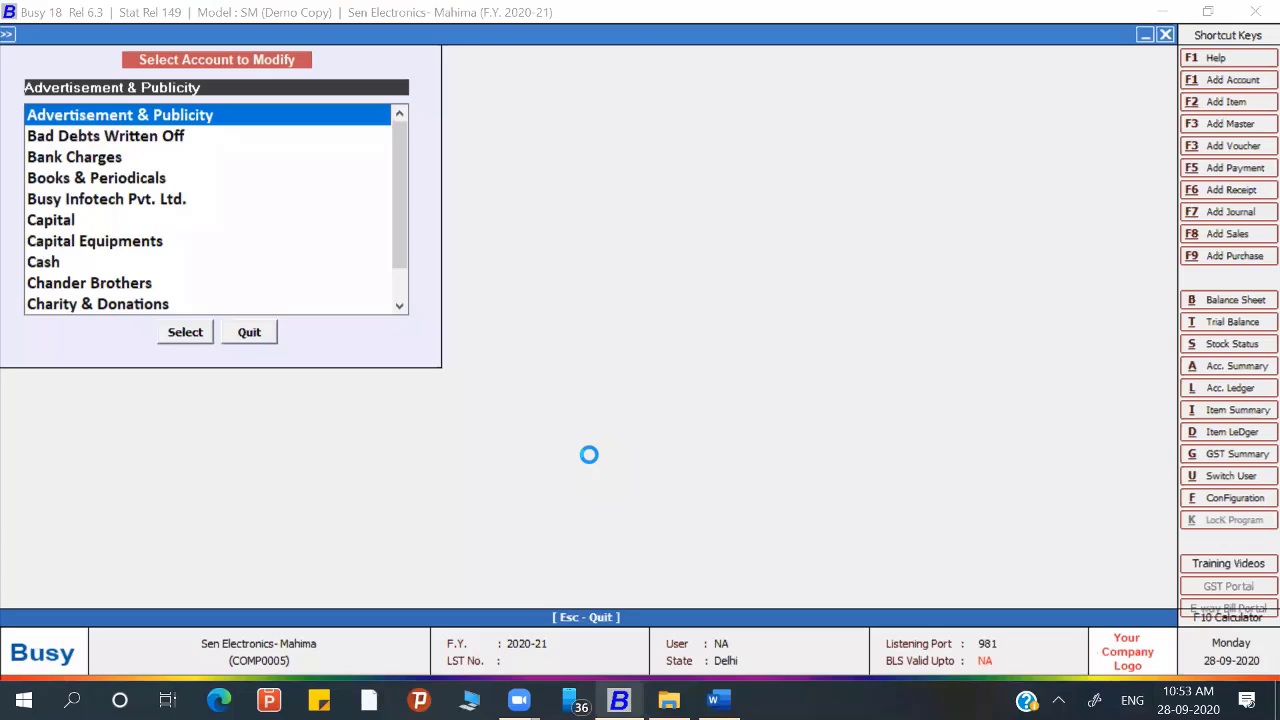
pyautogui.press('pageup')
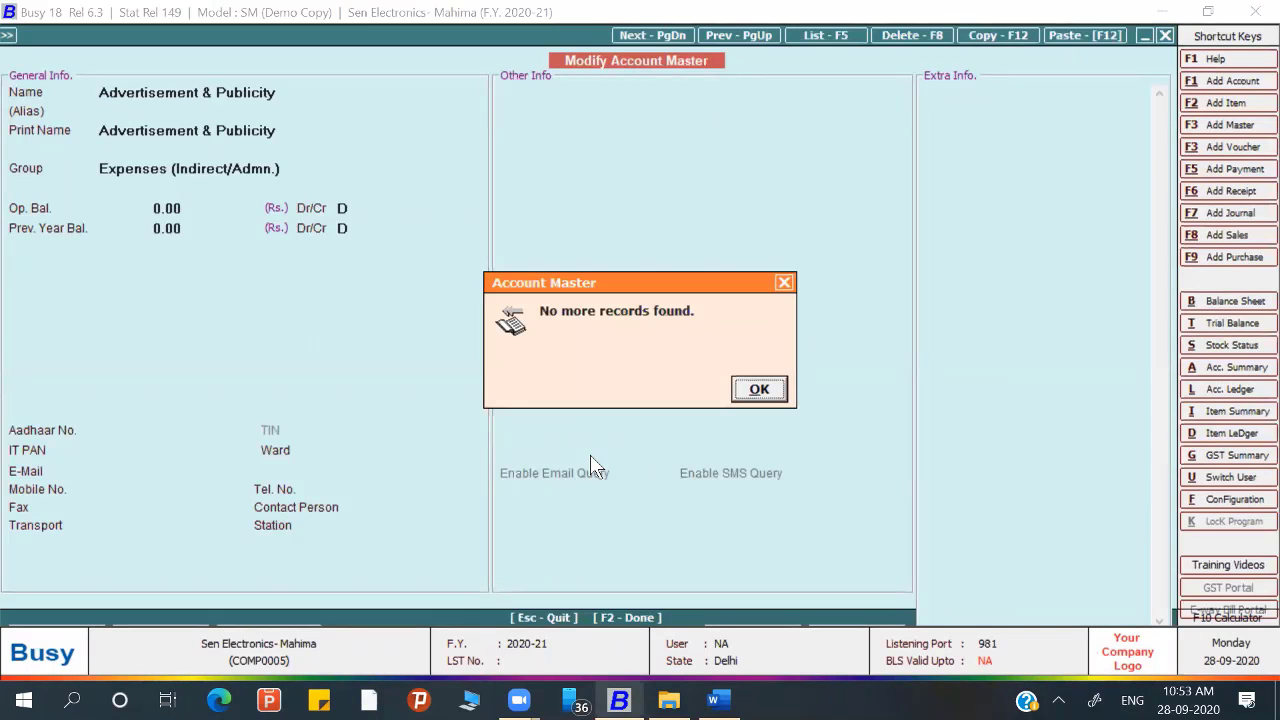
pyautogui.press('Return')
pyautogui.press('pagedown')
pyautogui.press('pagedown')
pyautogui.press('pagedown')
pyautogui.press('pagedown')
pyautogui.press('pagedown')
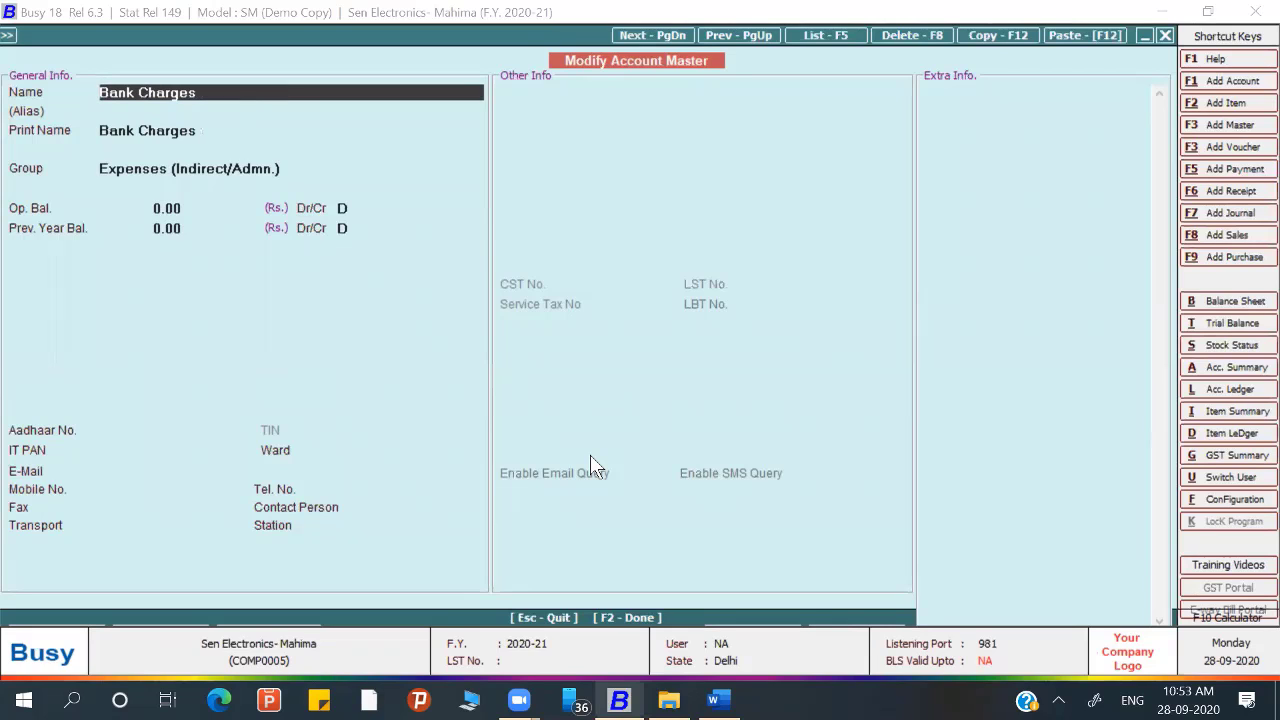
pyautogui.press('pagedown')
pyautogui.press('pagedown')
pyautogui.press('pagedown')
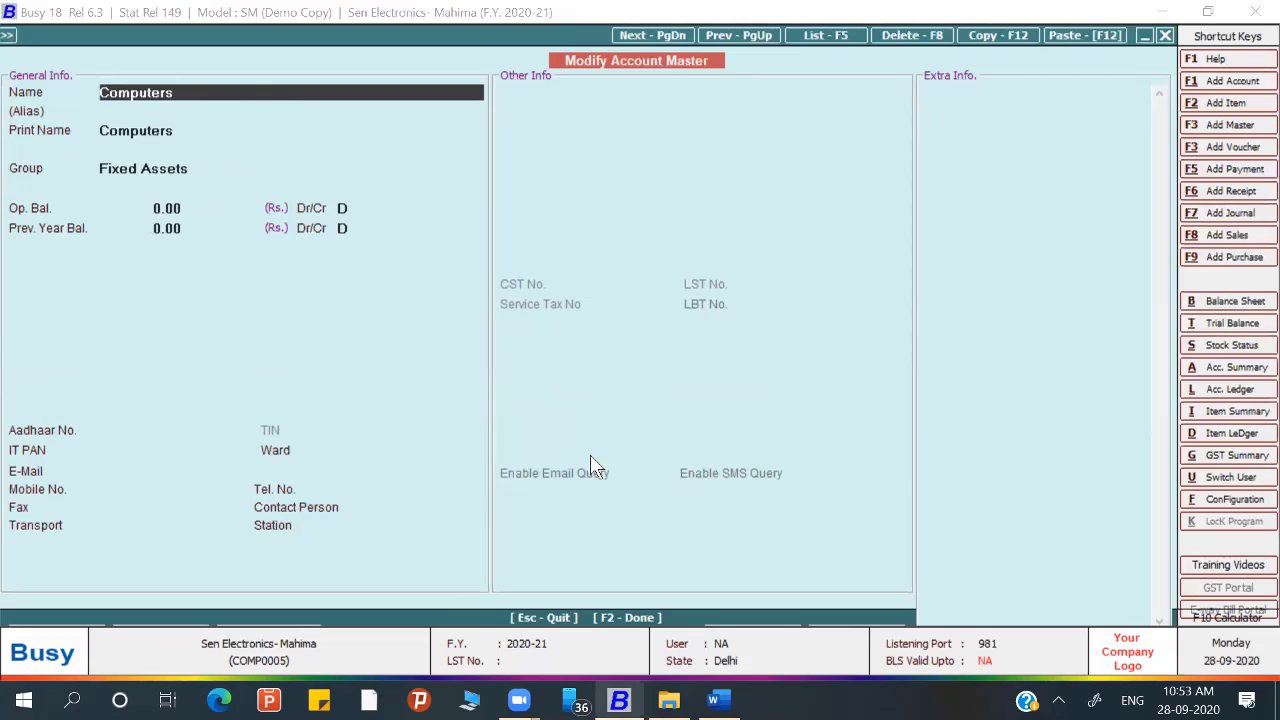
pyautogui.press('pagedown')
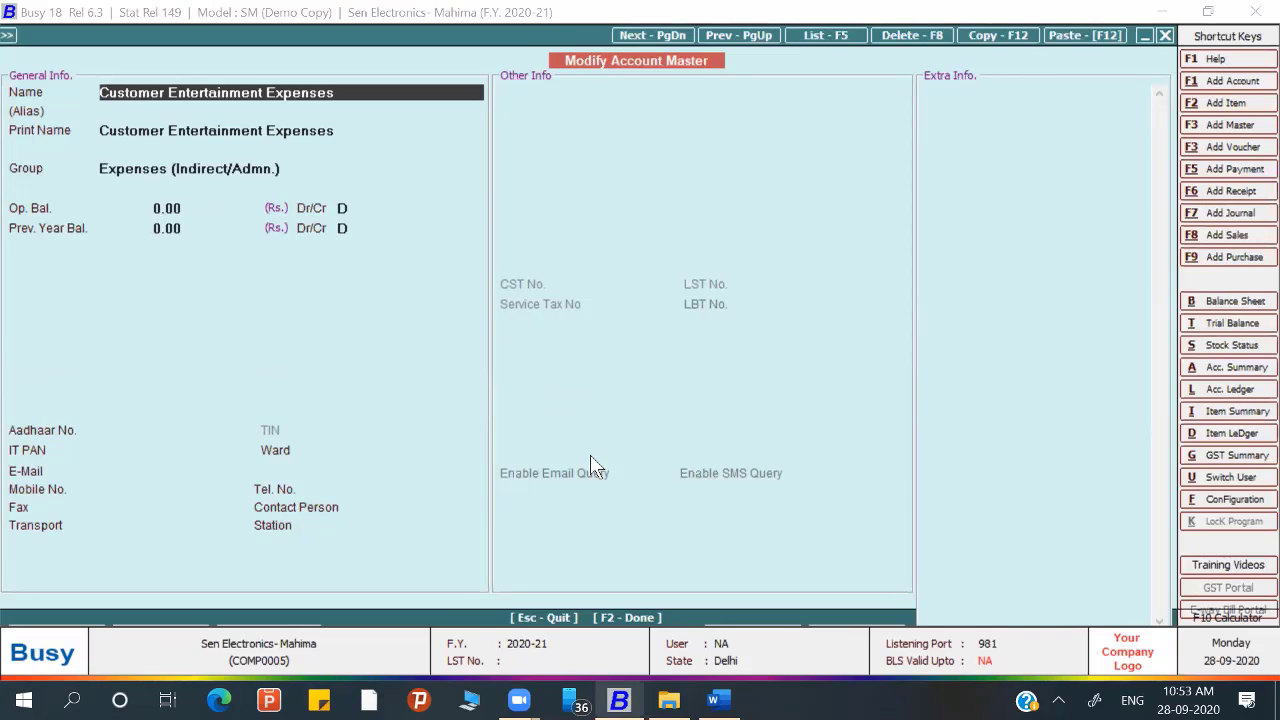
pyautogui.press('pagedown')
pyautogui.press('pagedown')
pyautogui.press('pagedown')
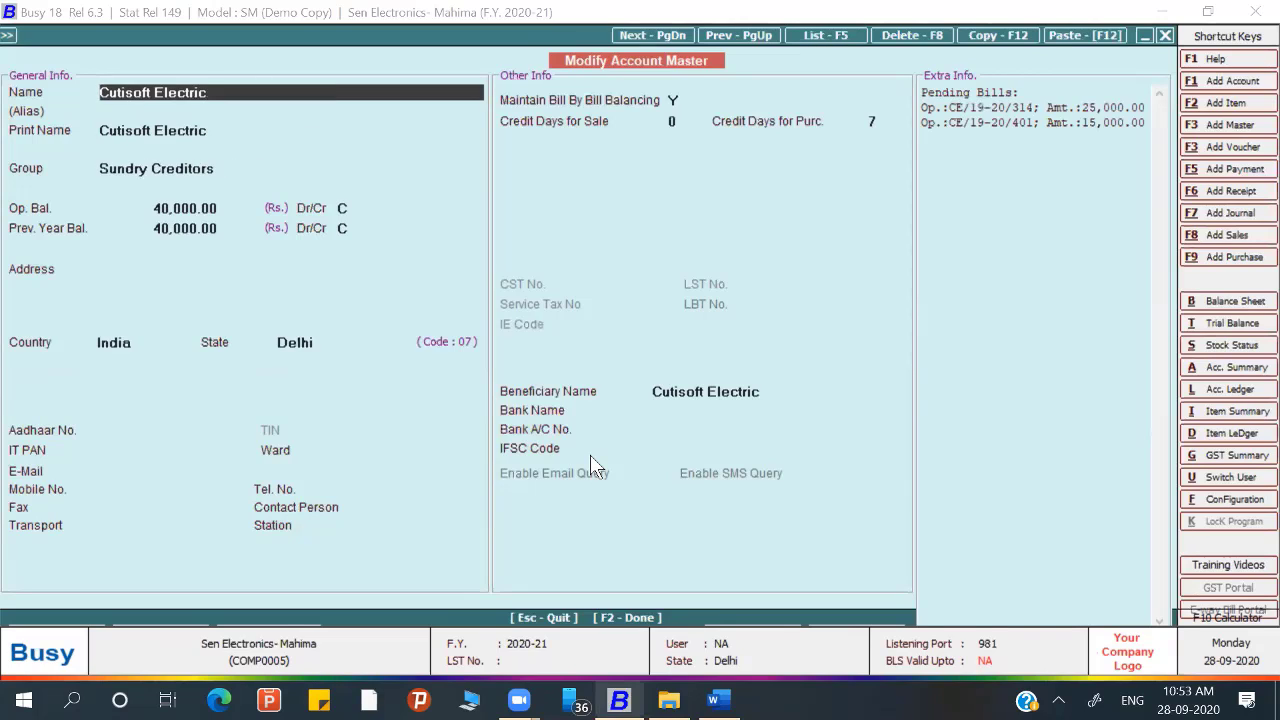
pyautogui.press('pagedown')
pyautogui.press('pagedown')
pyautogui.press('pagedown')
pyautogui.press('pagedown')
pyautogui.press('pagedown')
pyautogui.press('pagedown')
pyautogui.press('pagedown')
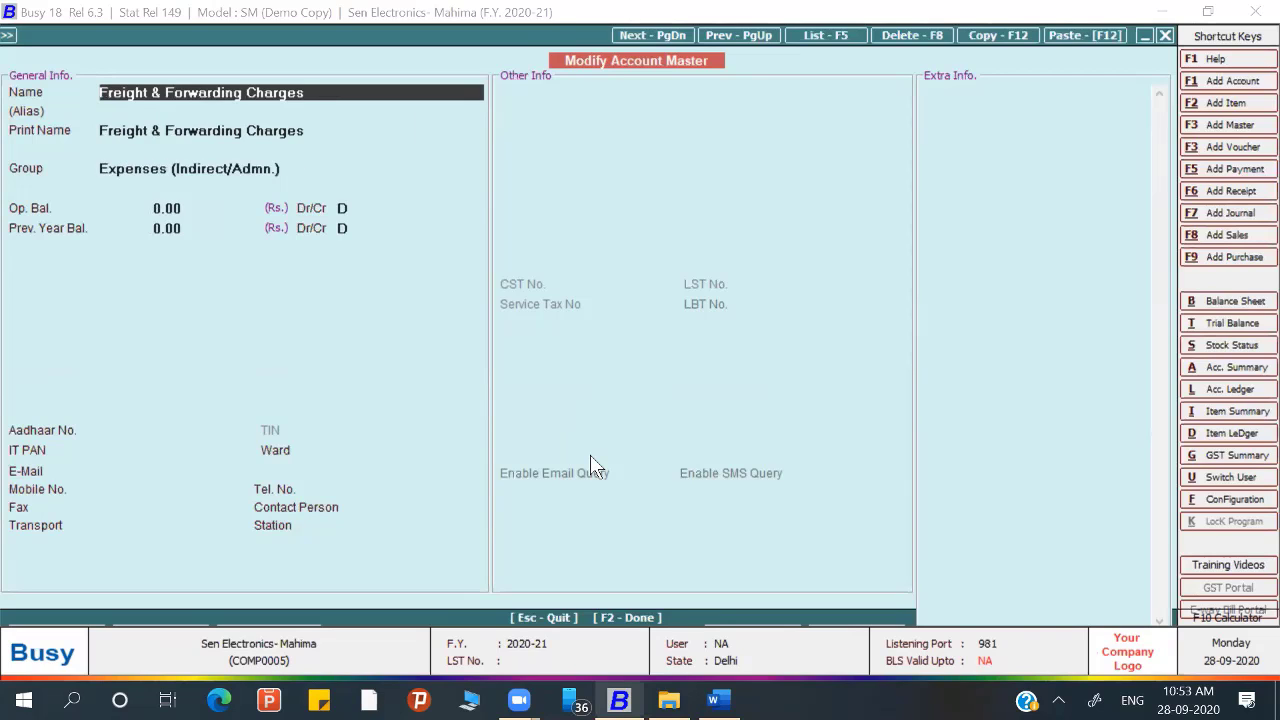
pyautogui.press('pagedown')
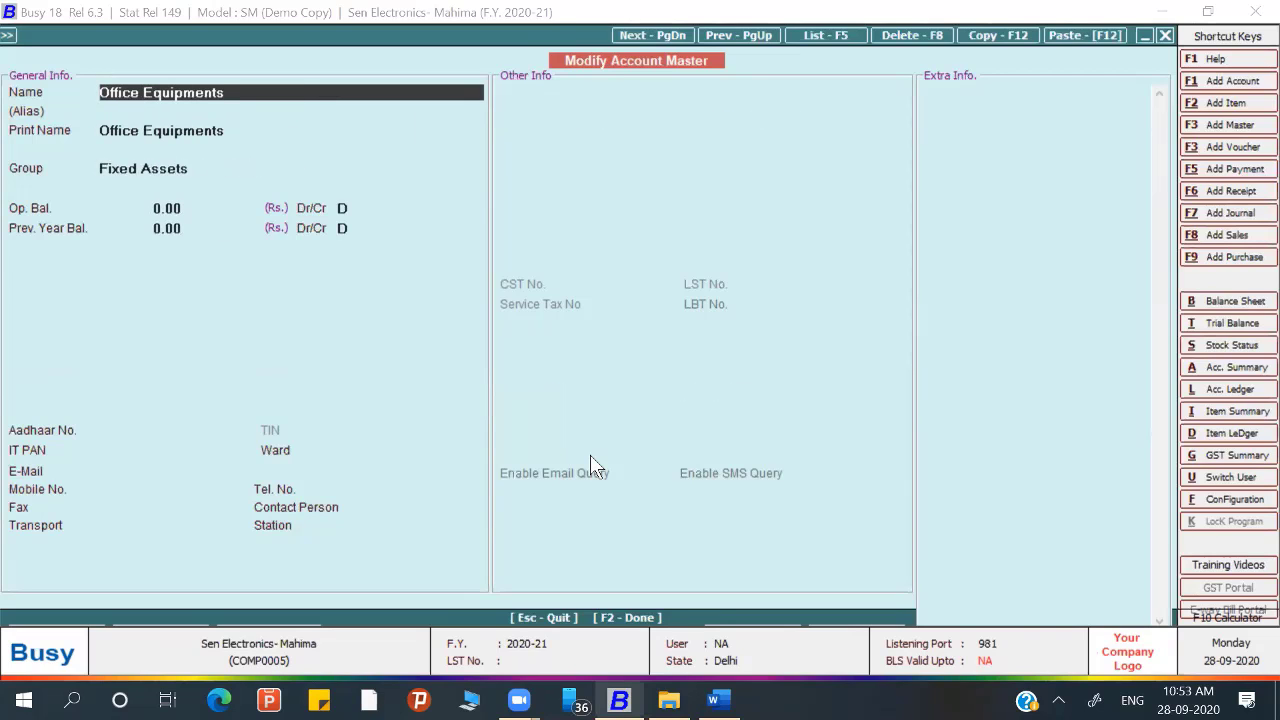
pyautogui.press('Escape')
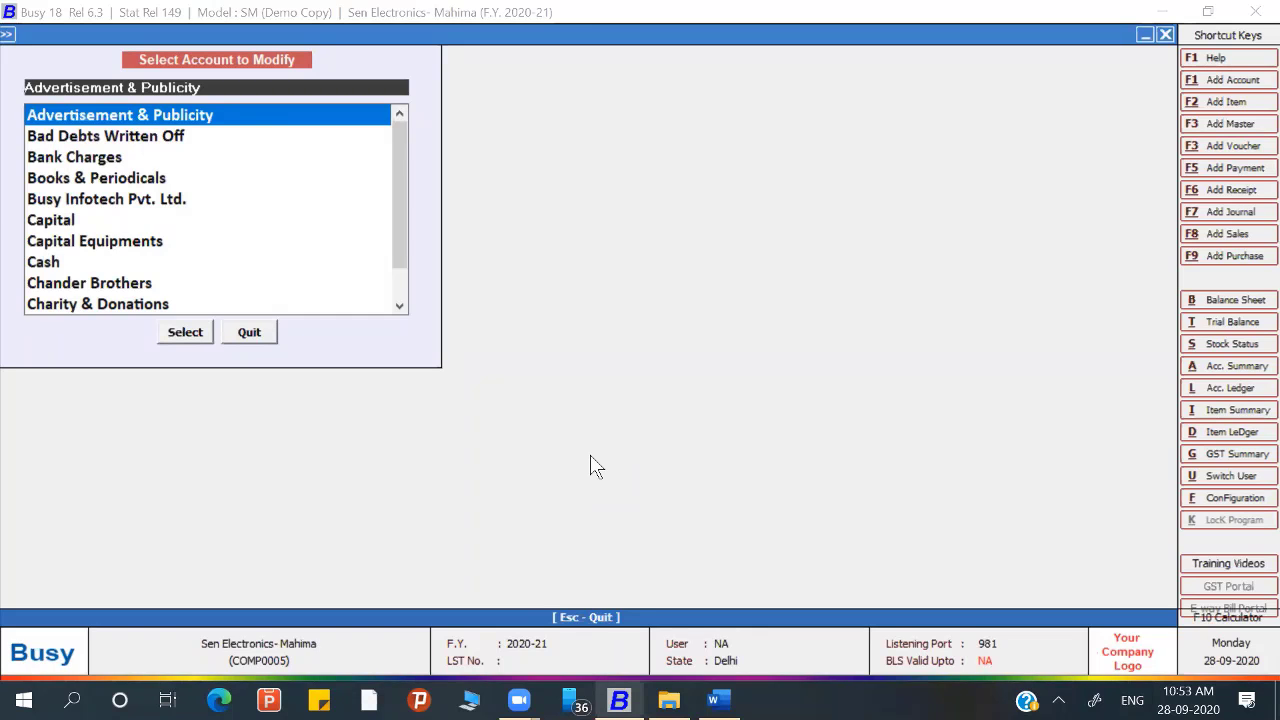
# Step: Review the Account List showing all accounts with their opening balances
pyautogui.press('Escape')
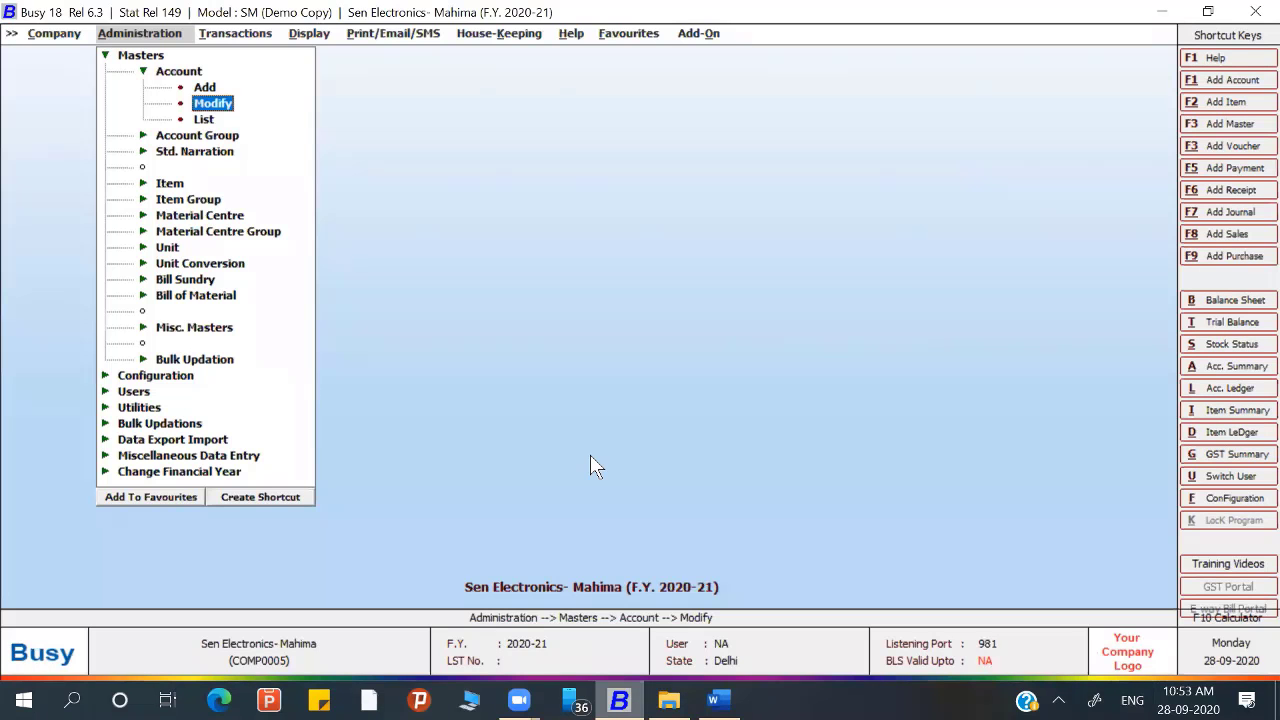
pyautogui.press('Return')
pyautogui.press('Escape')
pyautogui.press('Down')
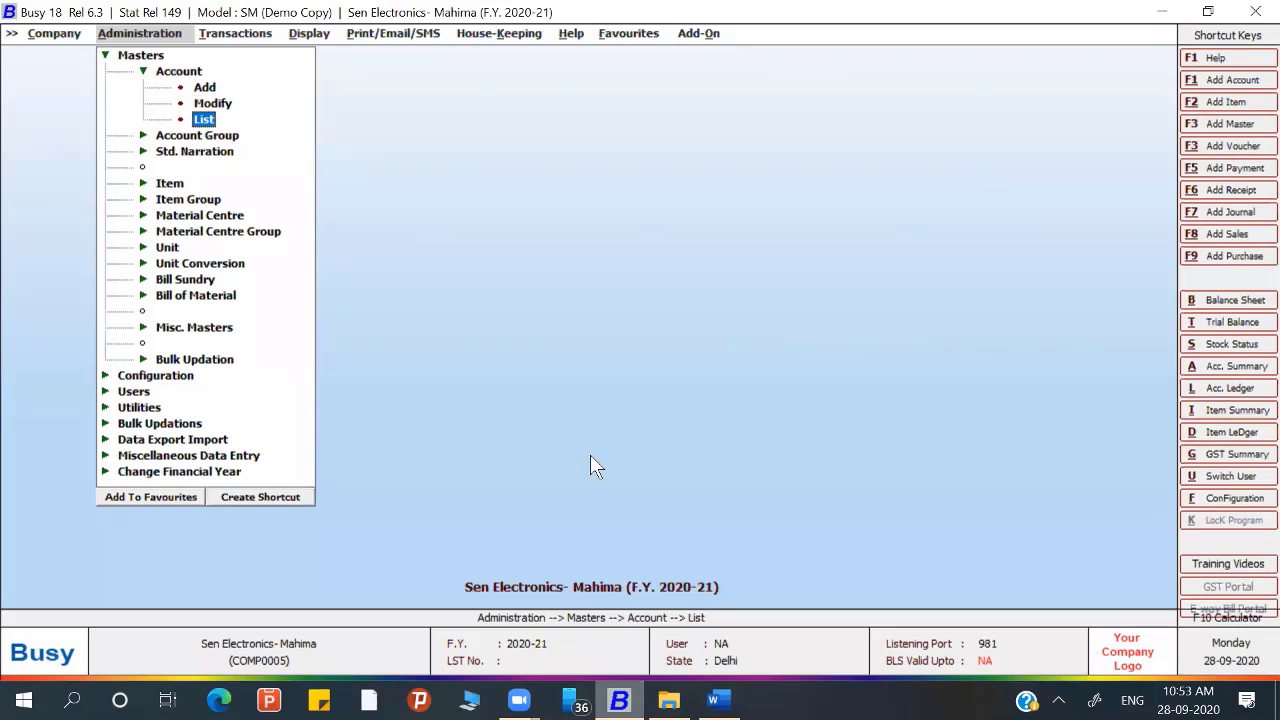
pyautogui.press('Return')
pyautogui.press('Return')
pyautogui.press('Return')
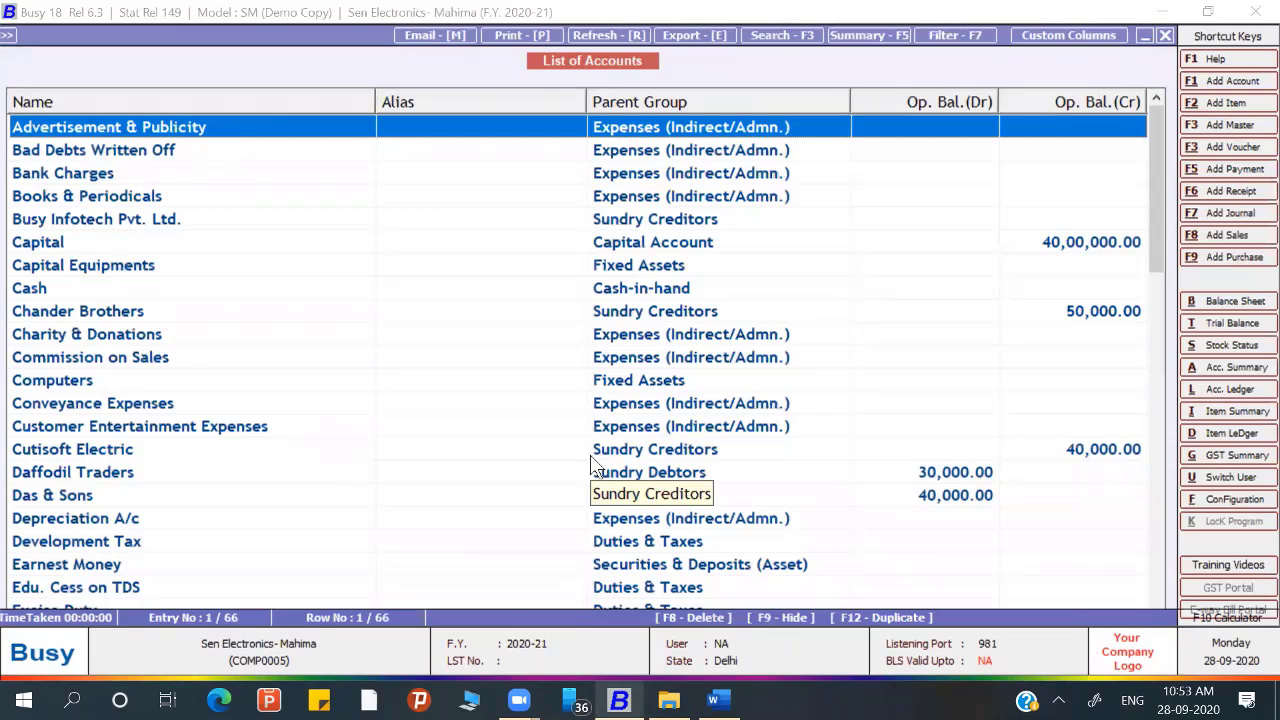
pyautogui.press('Return')
pyautogui.press('pagedown')
pyautogui.press('pagedown')
pyautogui.press('pagedown')
pyautogui.press('pagedown')
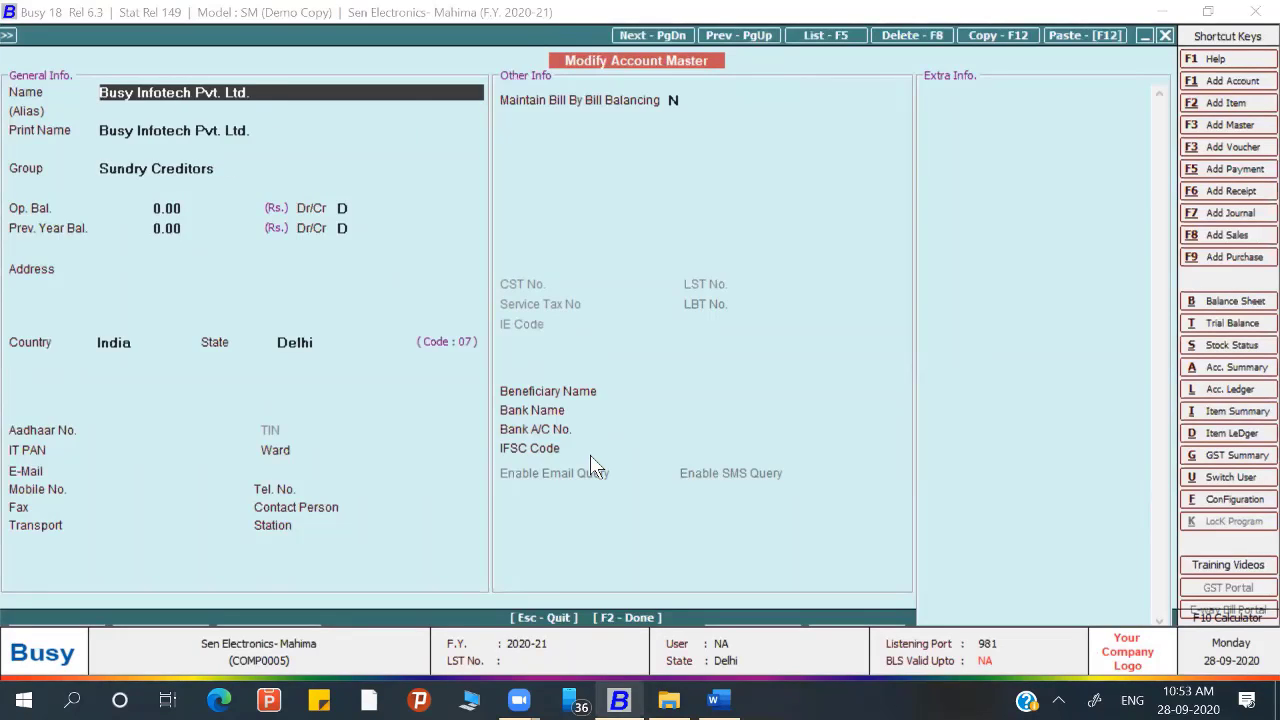
pyautogui.press('pagedown')
pyautogui.press('pagedown')
pyautogui.press('pageup')
pyautogui.press('pageup')
pyautogui.press('pageup')
pyautogui.press('Escape')
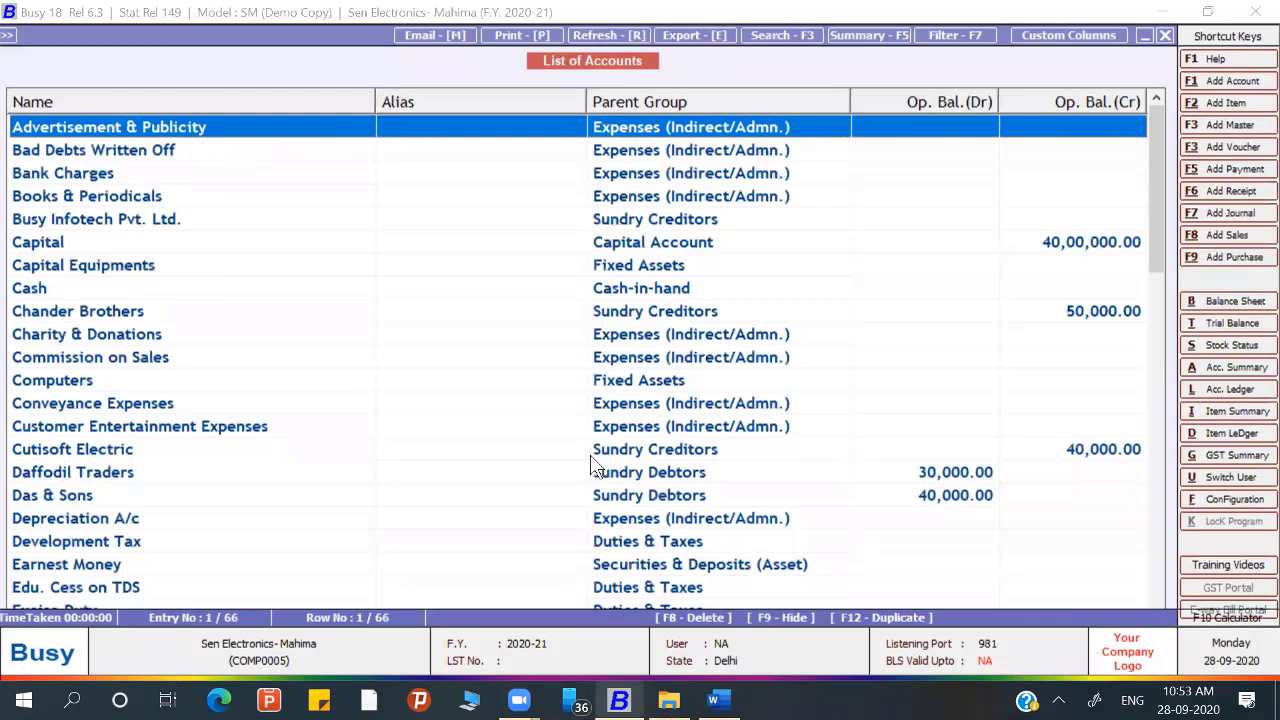
pyautogui.press('Escape')
pyautogui.press('Escape')
pyautogui.press('Escape')
pyautogui.press('Escape')
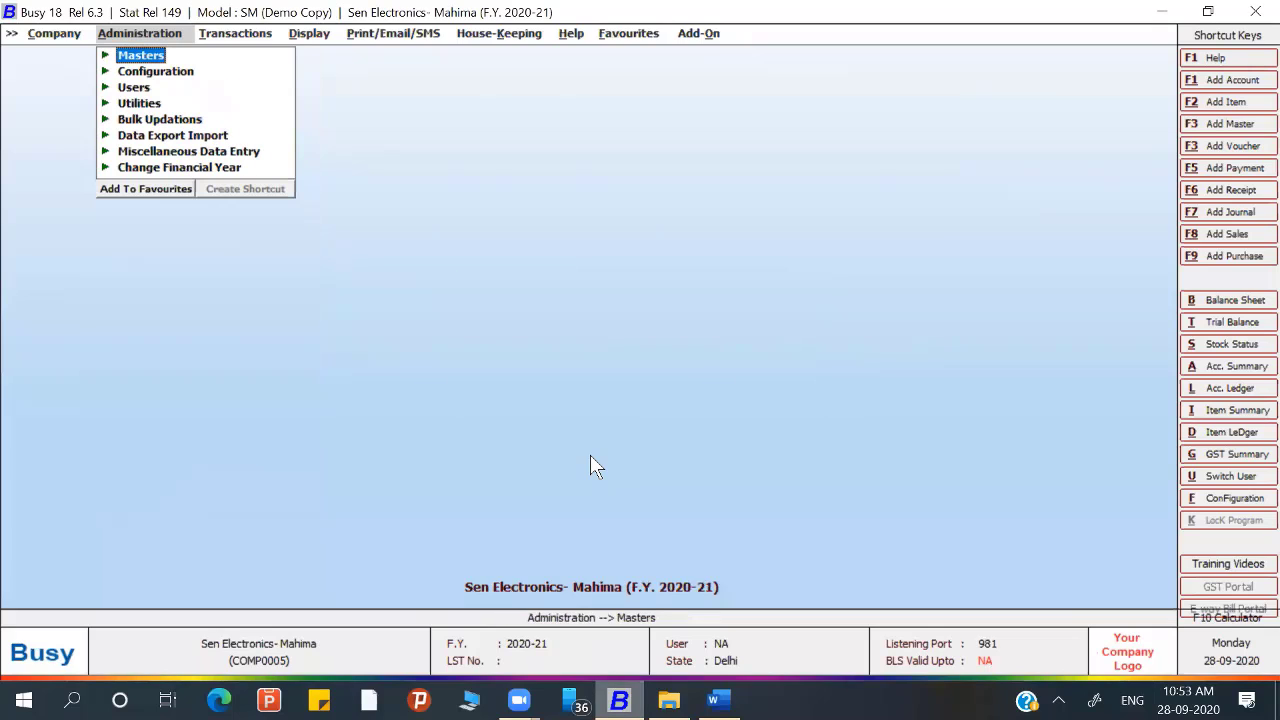
# Step: Open a blank Add Account form, then bring the Word assignment forward
pyautogui.press('Return')
pyautogui.press('Return')
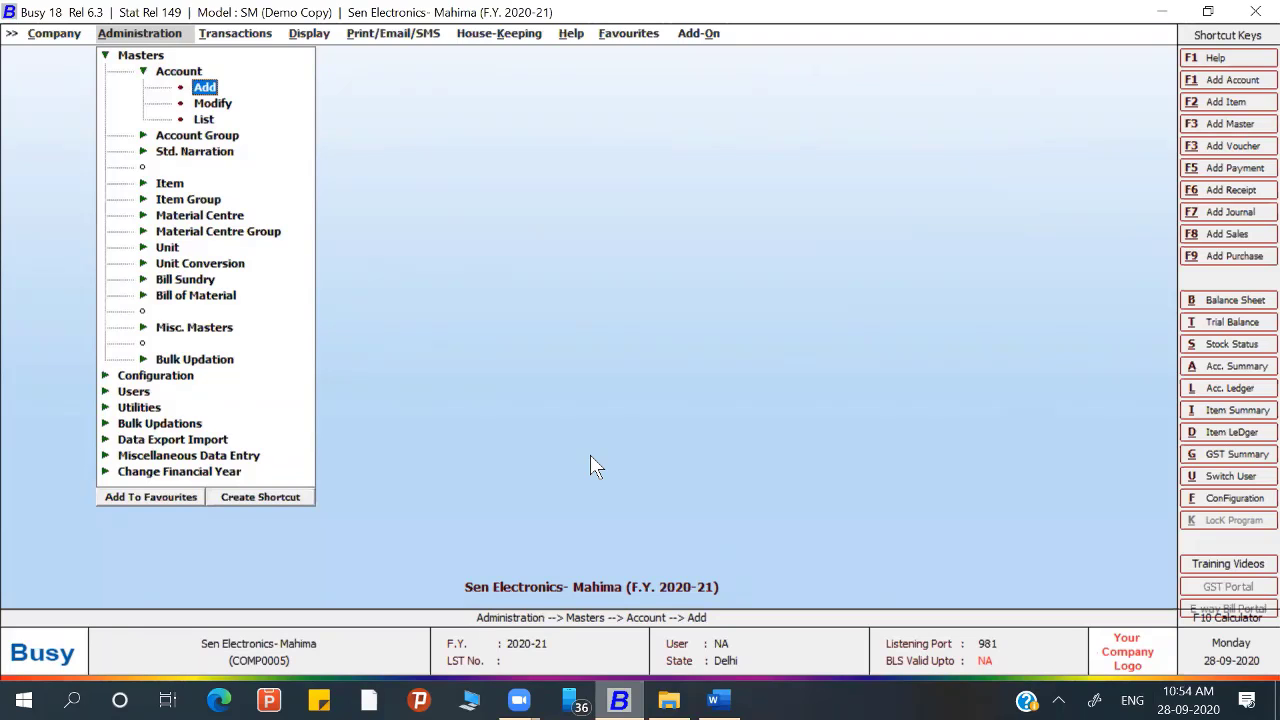
pyautogui.press('Return')
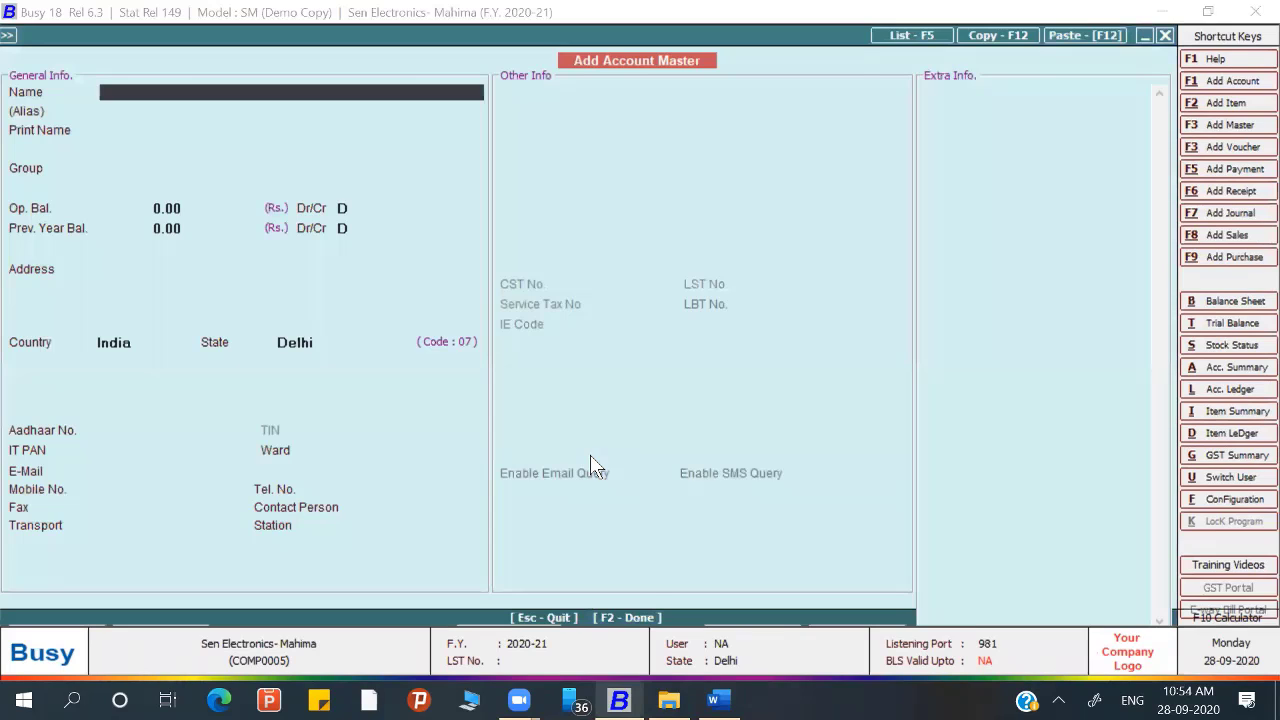
pyautogui.hotkey('alt', 'Tab')
# Step: Scroll through the Busy.docx Balance Sheet table to read the opening balances, then return to BUSY
pyautogui.scroll(2, 723, 253)
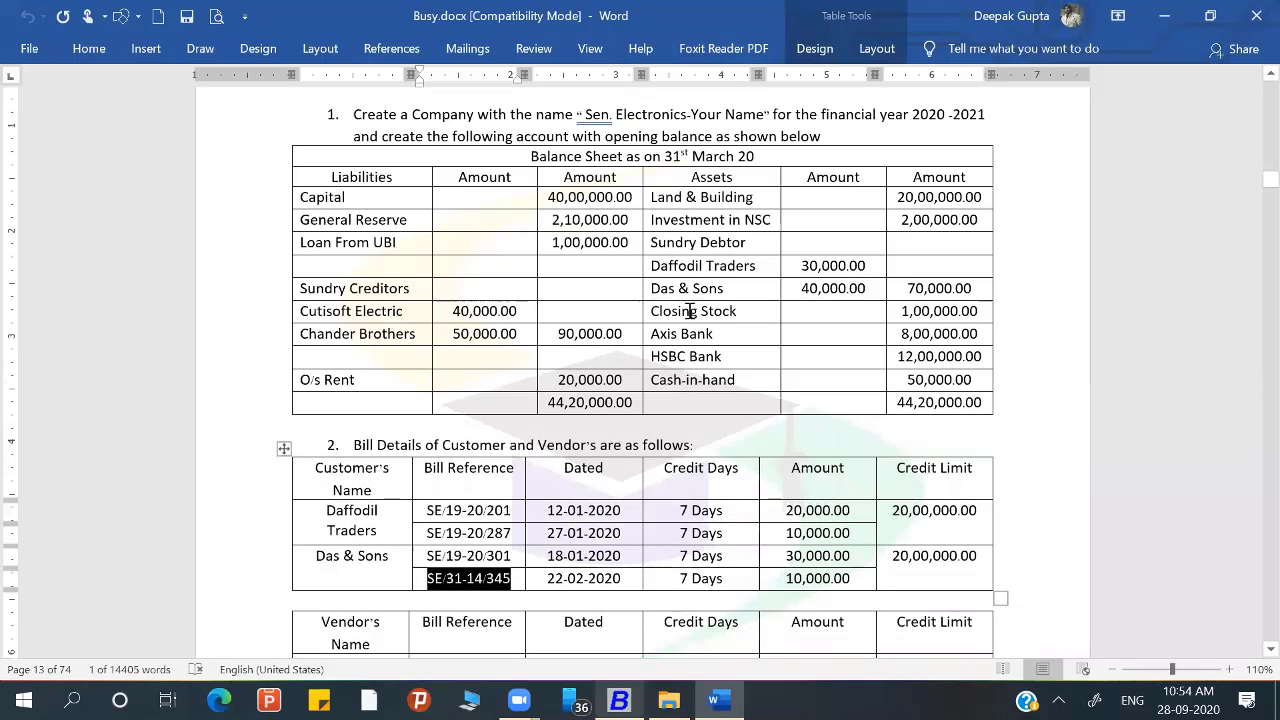
pyautogui.scroll(-1, 718, 310)
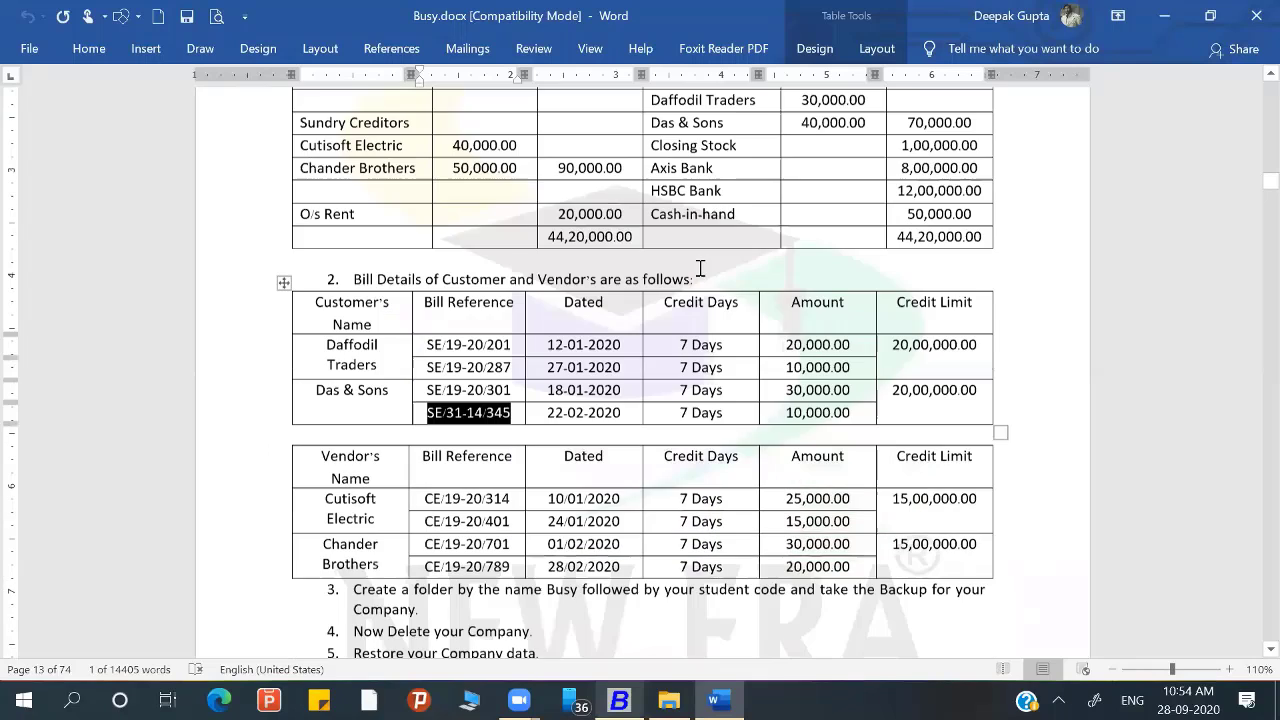
pyautogui.scroll(2, 691, 289)
pyautogui.scroll(-1, 655, 425)
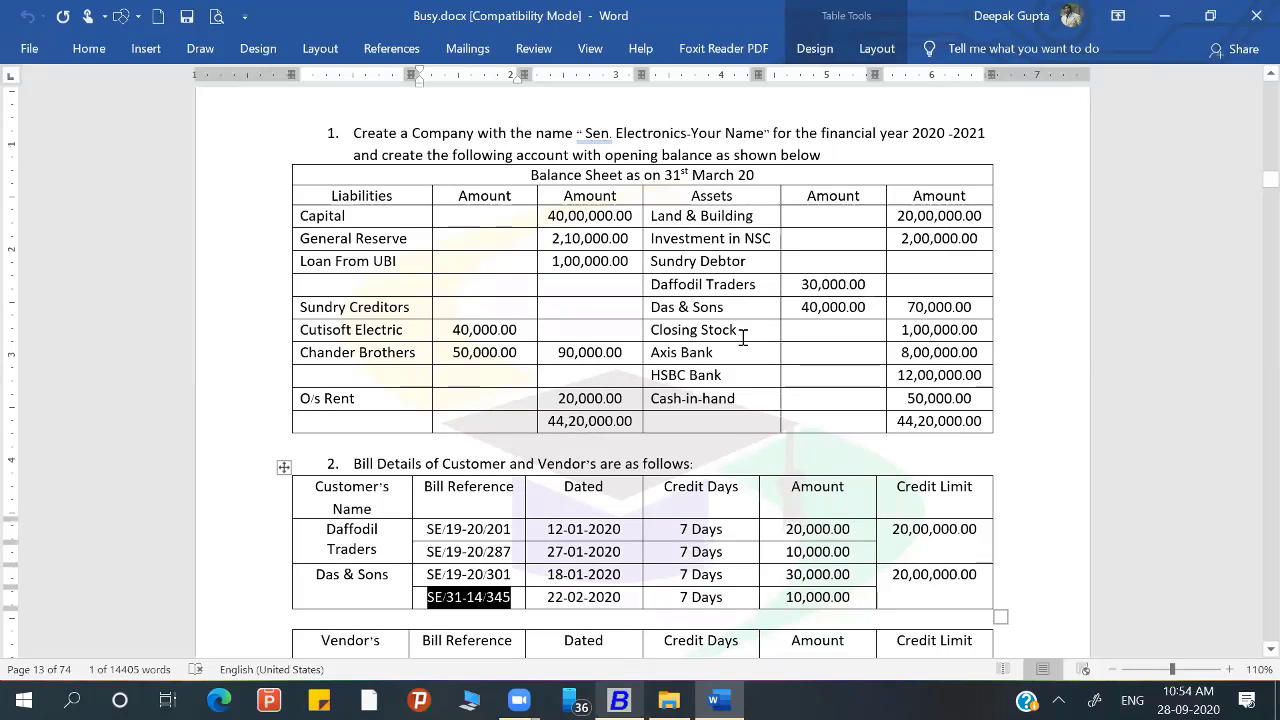
pyautogui.hotkey('alt', 'Tab')
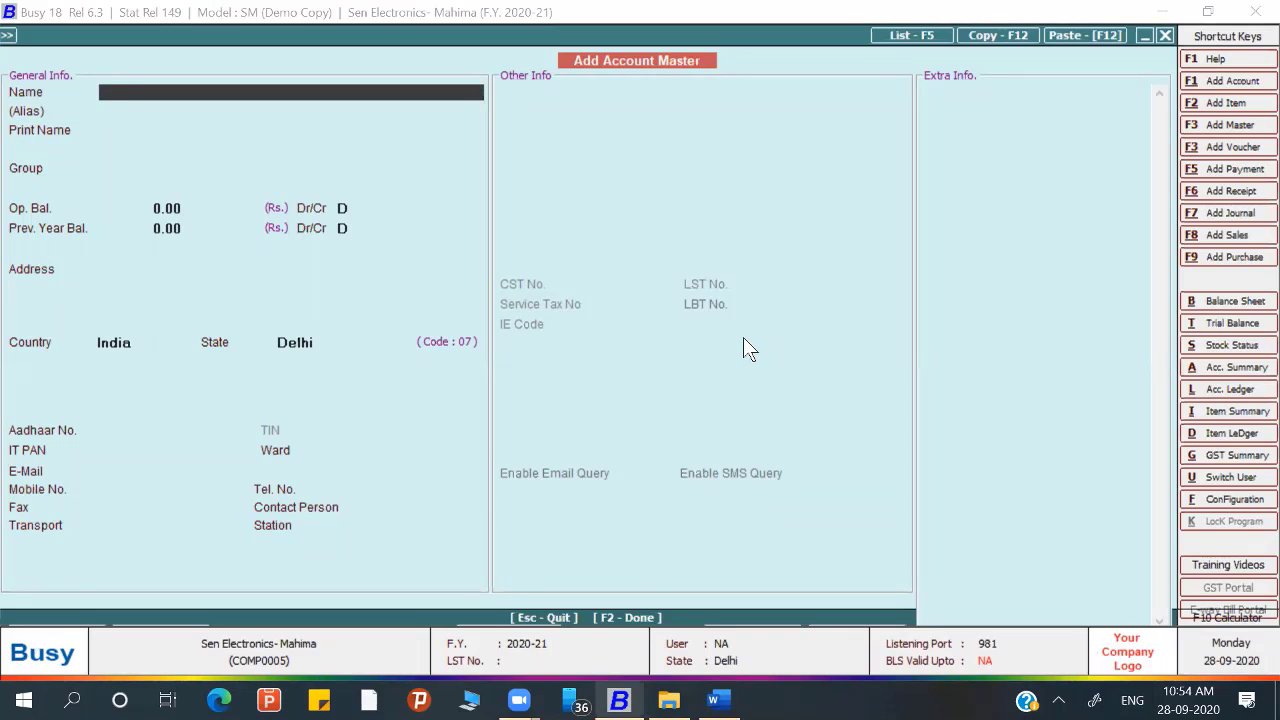
# Step: Leave the Add form and open the existing Stock account for modification
pyautogui.press('Escape')
pyautogui.press('Return')
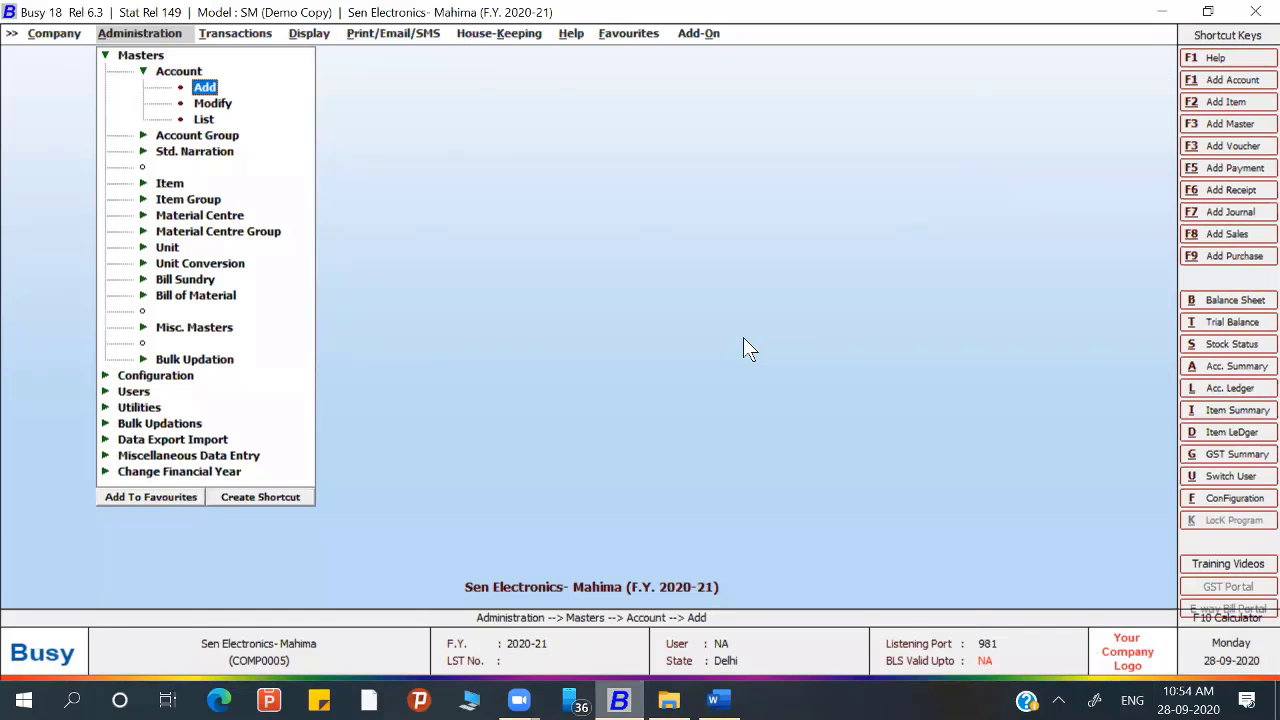
pyautogui.press('Down')
pyautogui.press('Return')
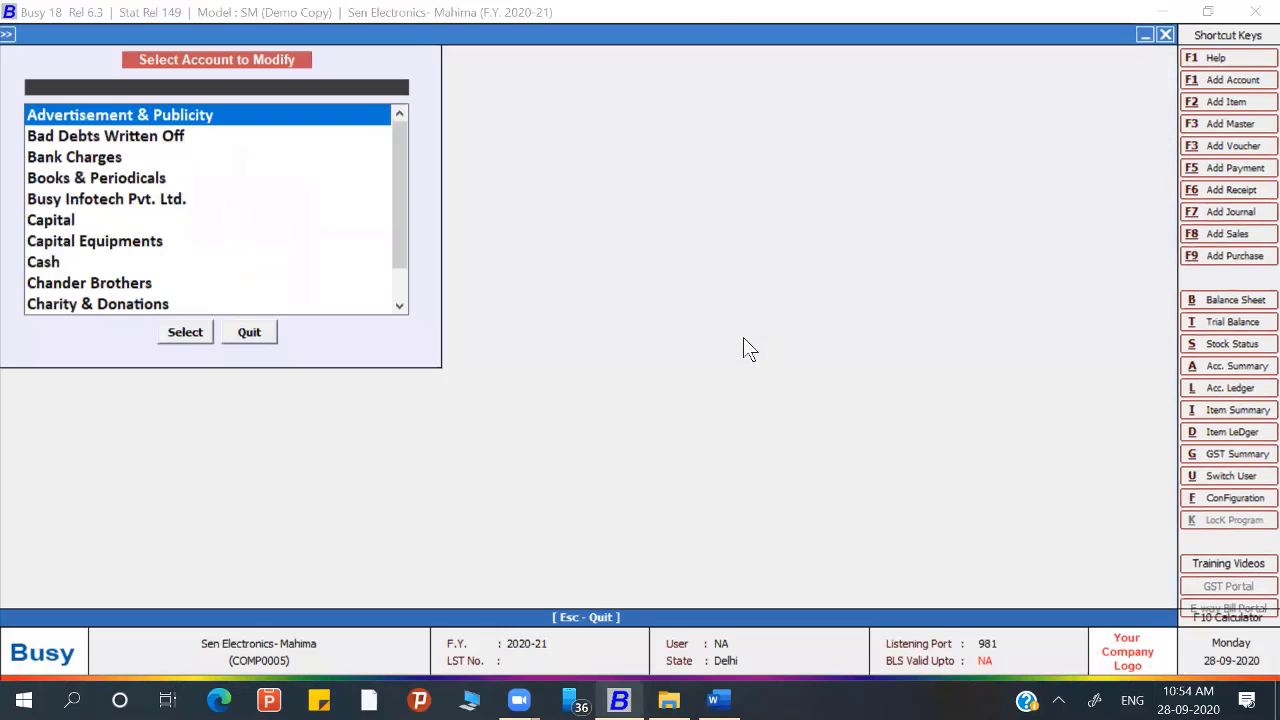
pyautogui.write('st')
pyautogui.press('Down')
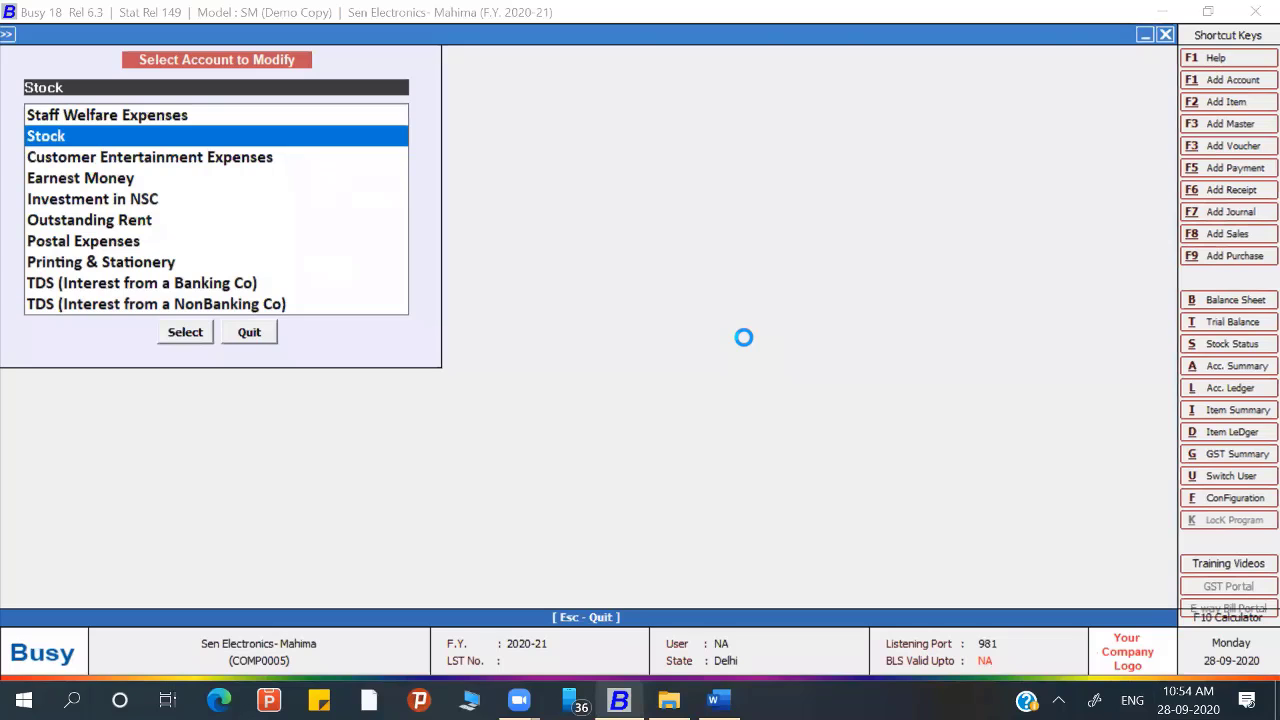
pyautogui.press('Return')
pyautogui.press('Return')
pyautogui.press('Return')
pyautogui.press('Return')
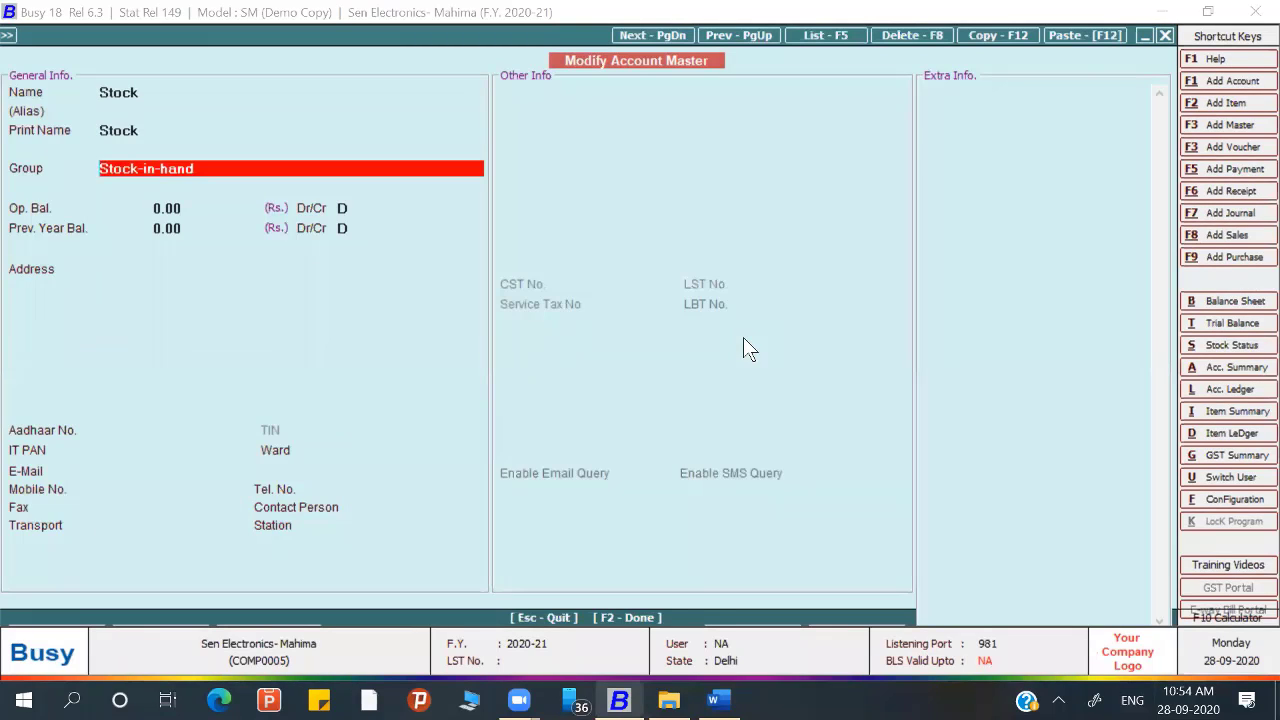
# Step: Enter Stock's 1,00,000 Dr opening balance from the assignment and save the account
pyautogui.hotkey('alt', 'Tab')
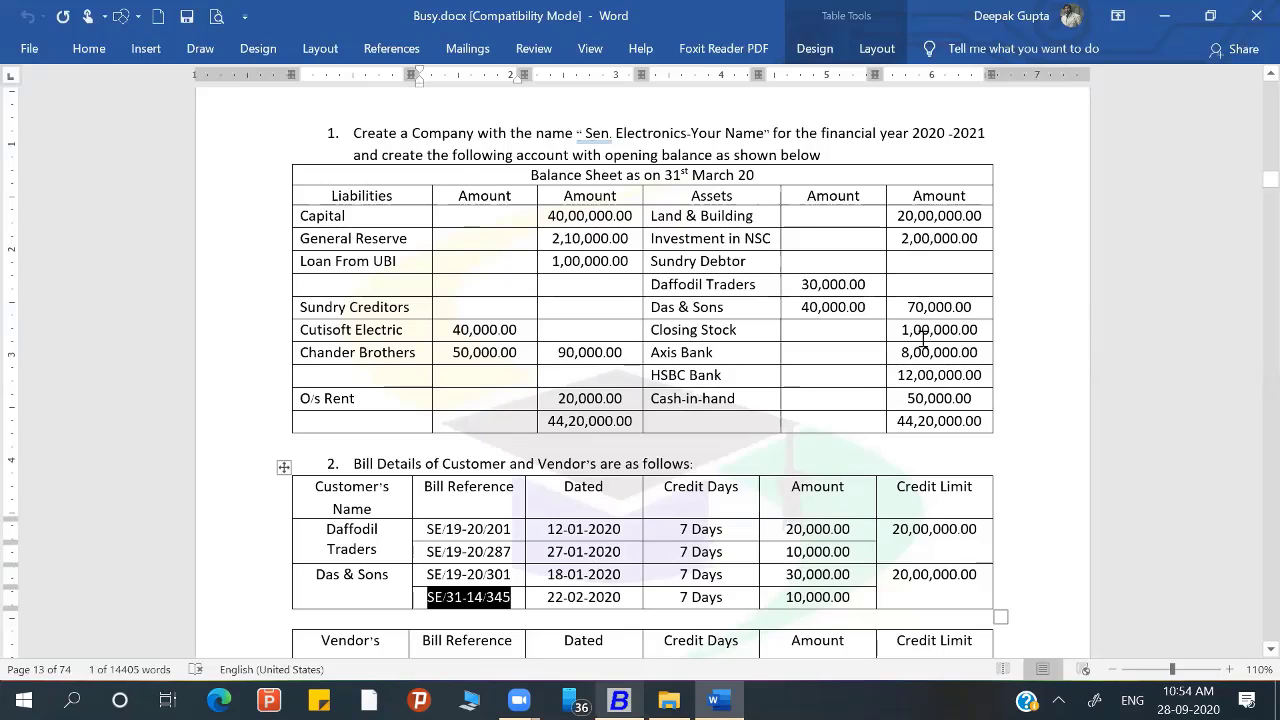
pyautogui.hotkey('alt', 'Tab')
pyautogui.write('100000')
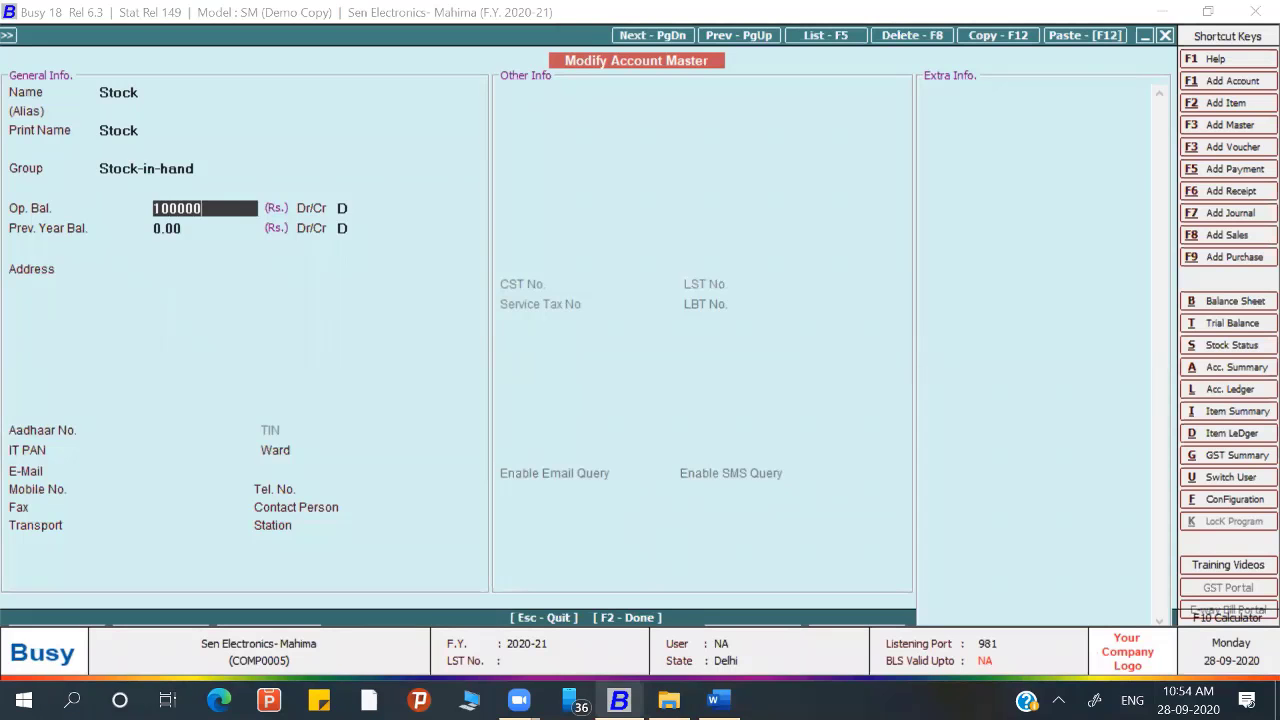
pyautogui.press('Return')
pyautogui.press('Return')
pyautogui.press('Return')
pyautogui.press('Return')
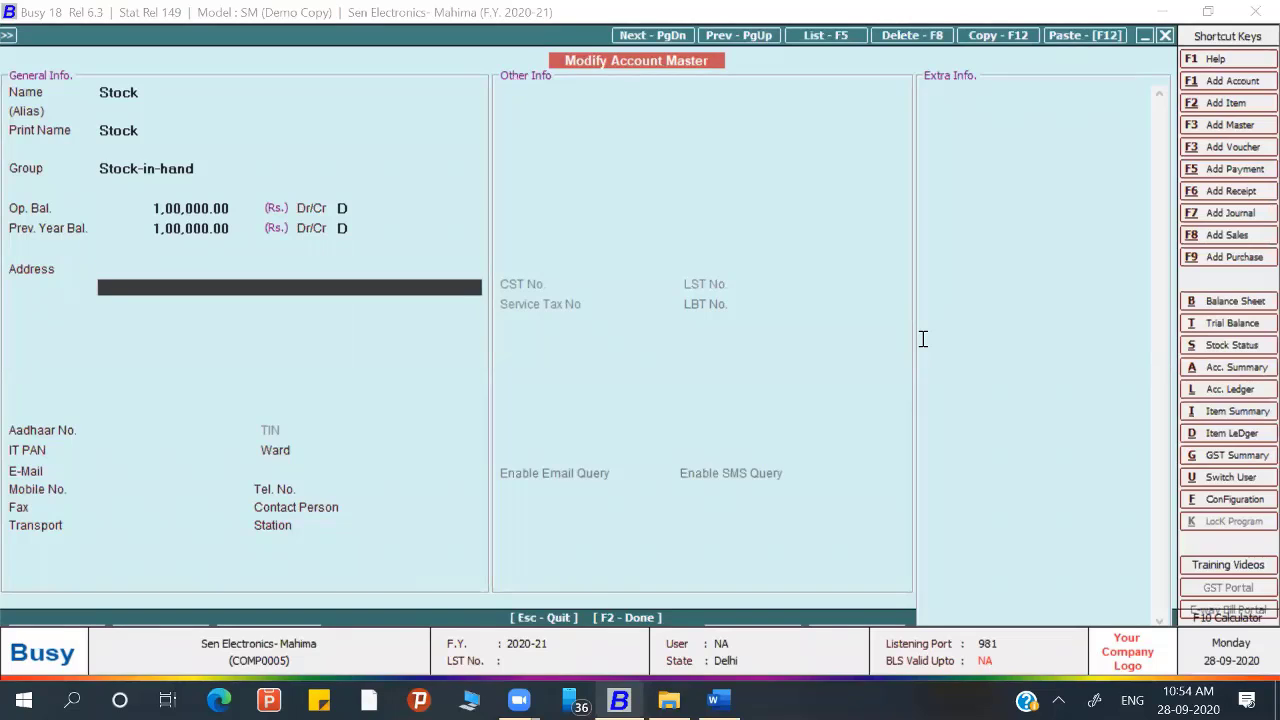
pyautogui.press('F2')
pyautogui.press('Return')
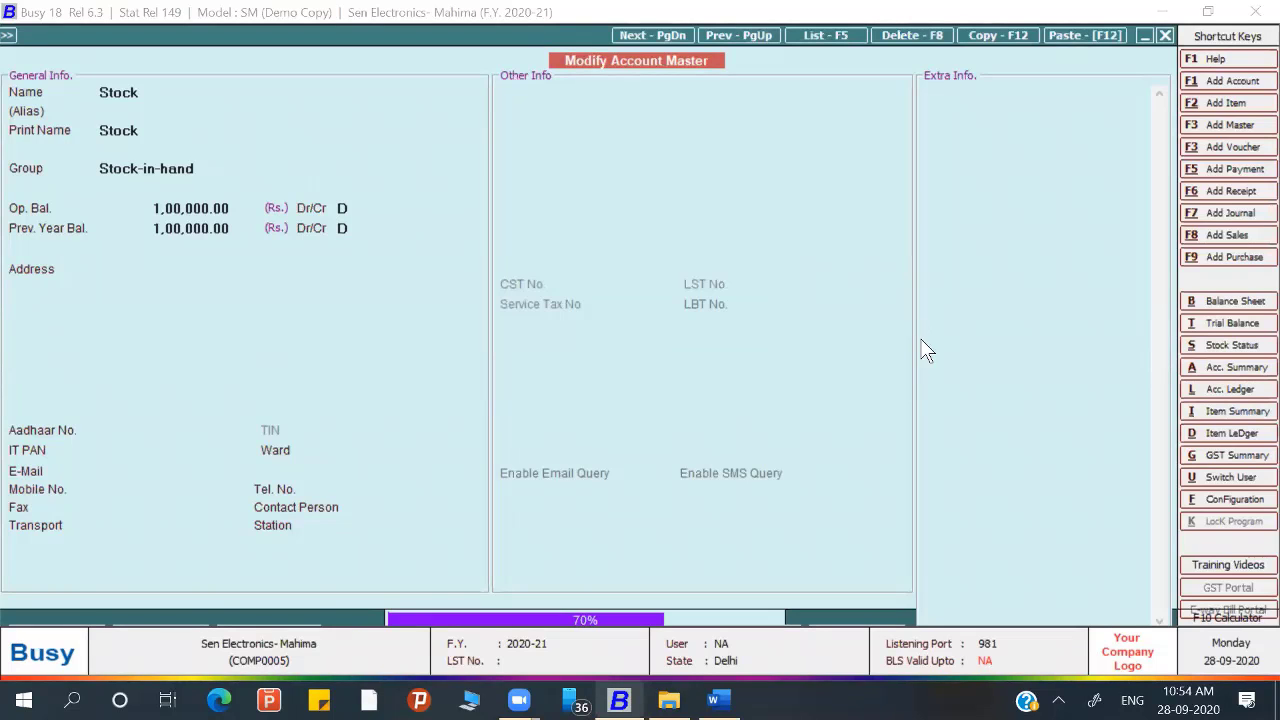
pyautogui.hotkey('alt', 'Tab')
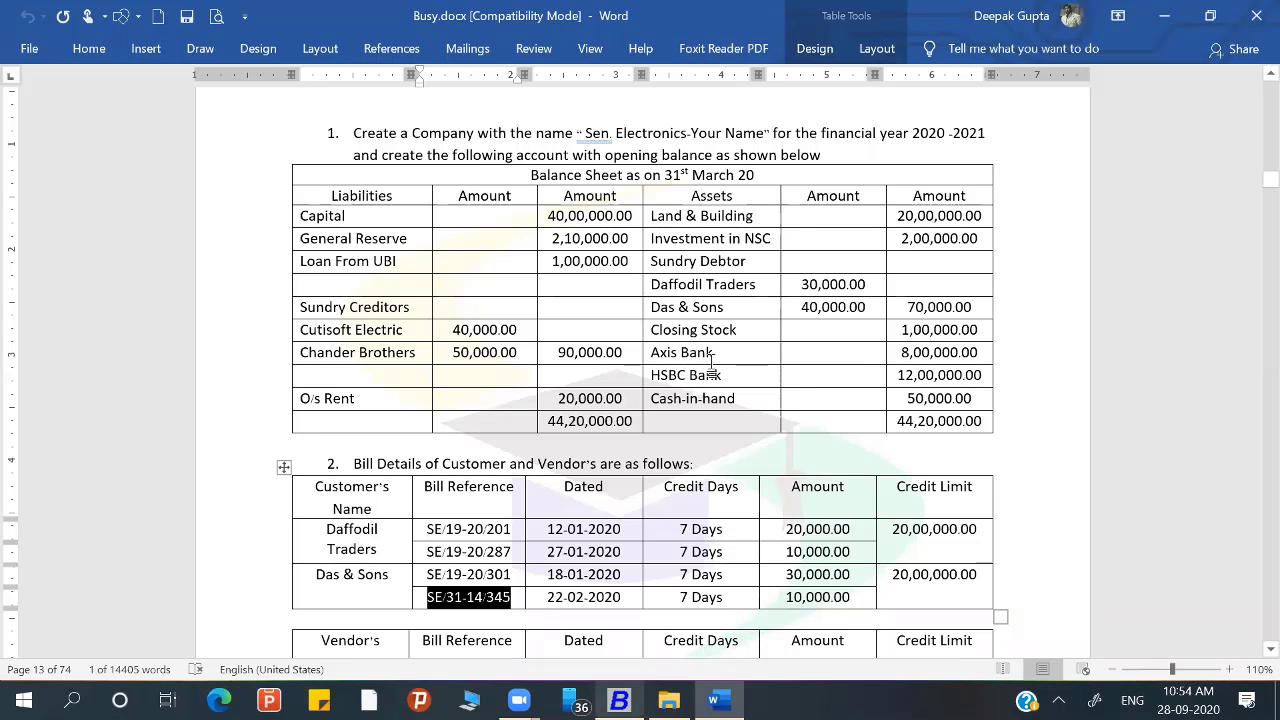
# Step: Start a new account named Axis Bank in the Bank Accounts group
pyautogui.hotkey('alt', 'Tab')
pyautogui.press('Escape')
pyautogui.press('Escape')
pyautogui.press('Return')
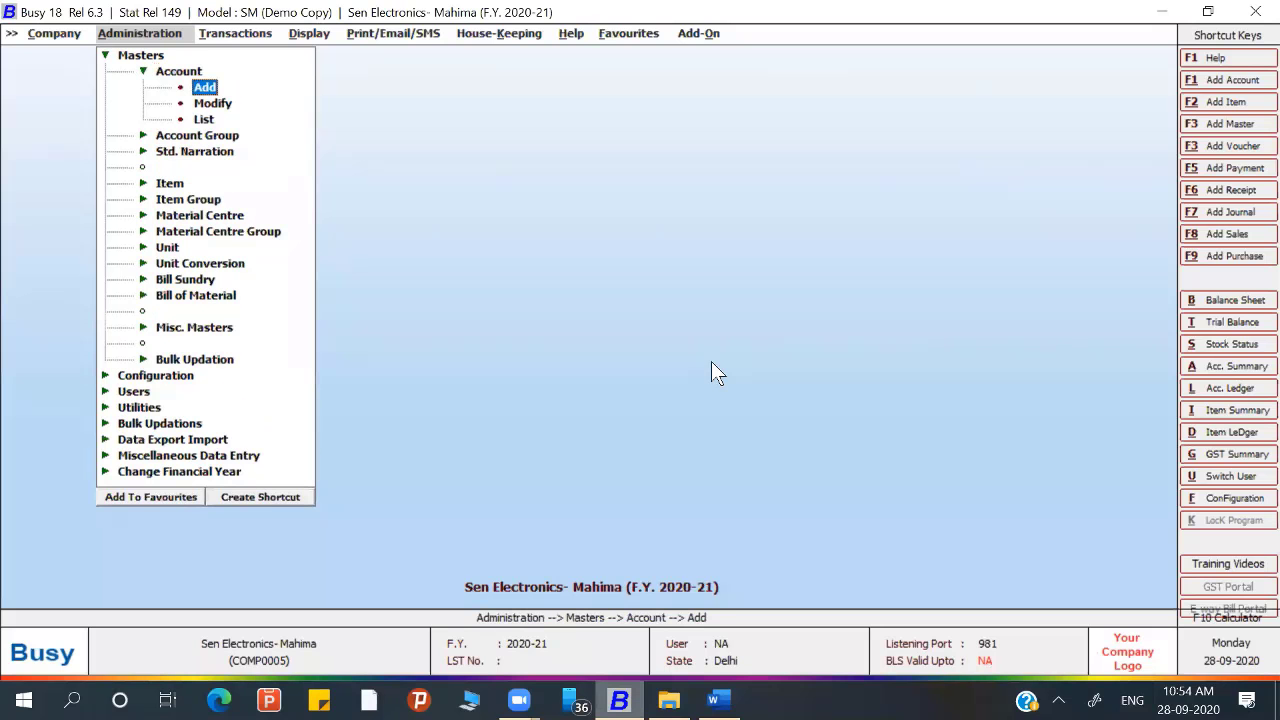
pyautogui.press('Return')
pyautogui.write('ax')
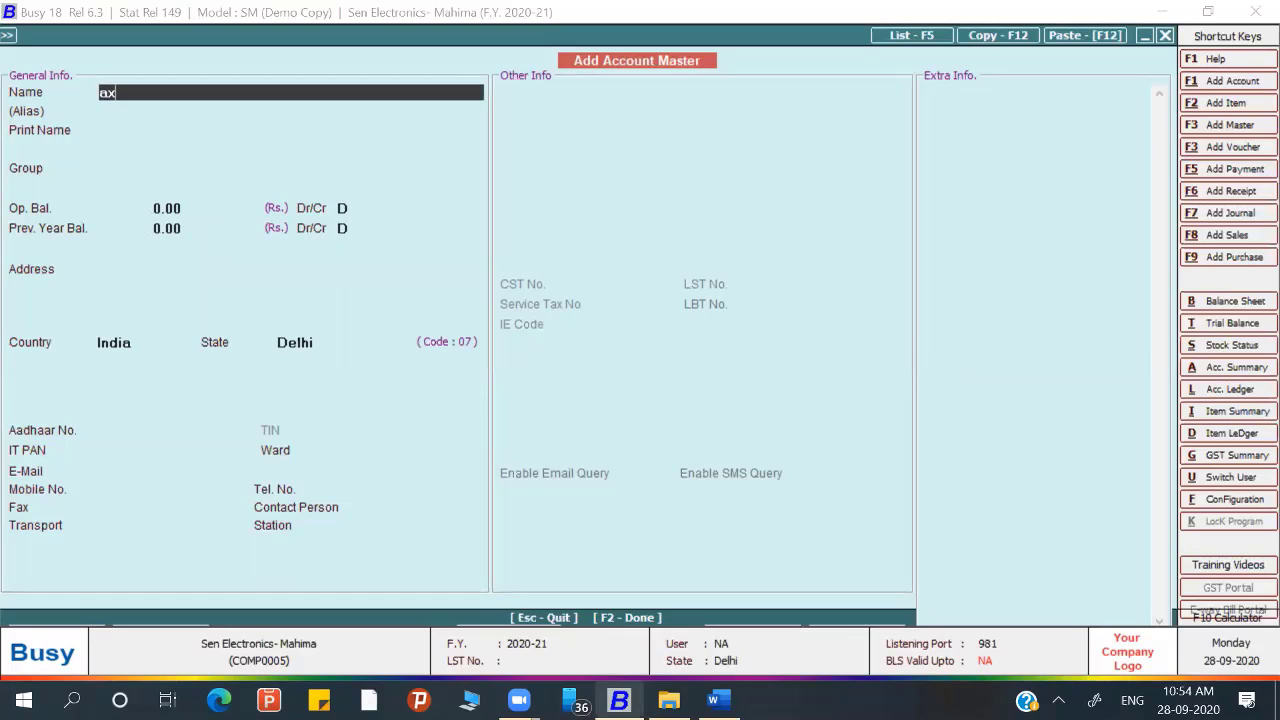
pyautogui.write('is bank')
pyautogui.press('Return')
pyautogui.press('Return')
pyautogui.write('ba')
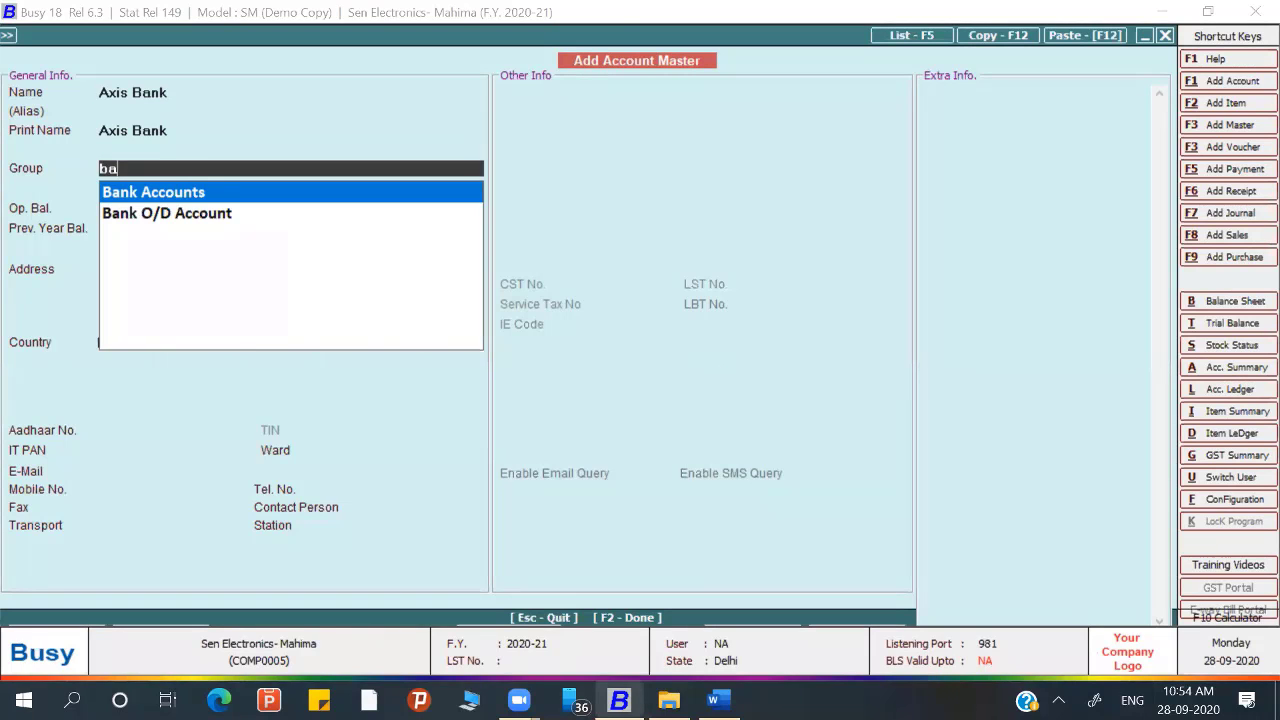
pyautogui.press('Return')
pyautogui.press('Return')
pyautogui.press('Up')
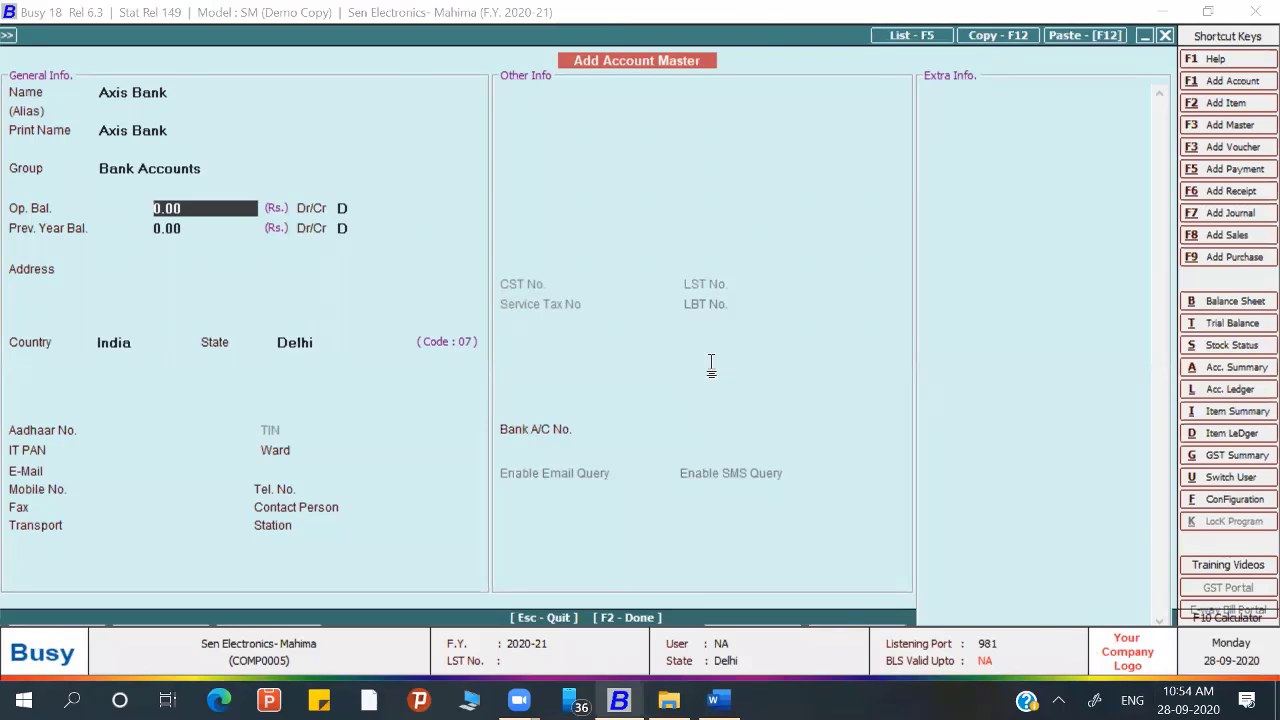
# Step: Give Axis Bank an 8,00,000 Dr opening balance and save it
pyautogui.hotkey('alt', 'Tab')
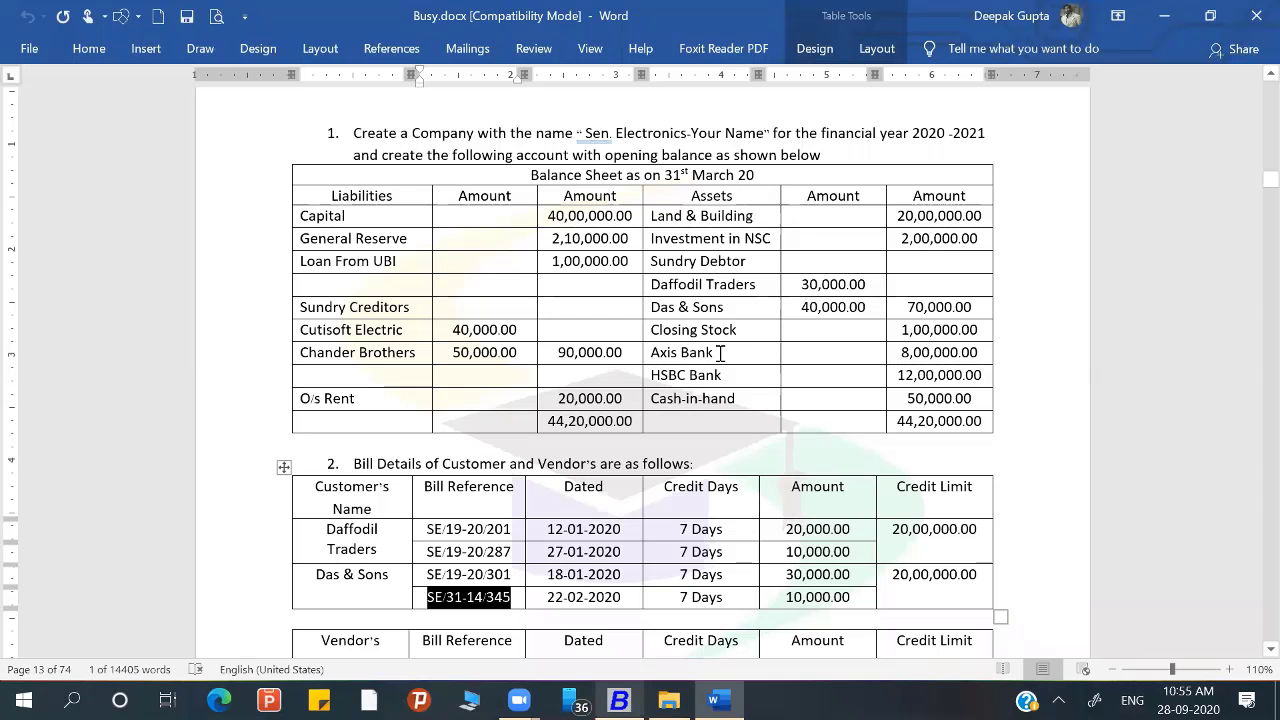
pyautogui.hotkey('alt', 'Tab')
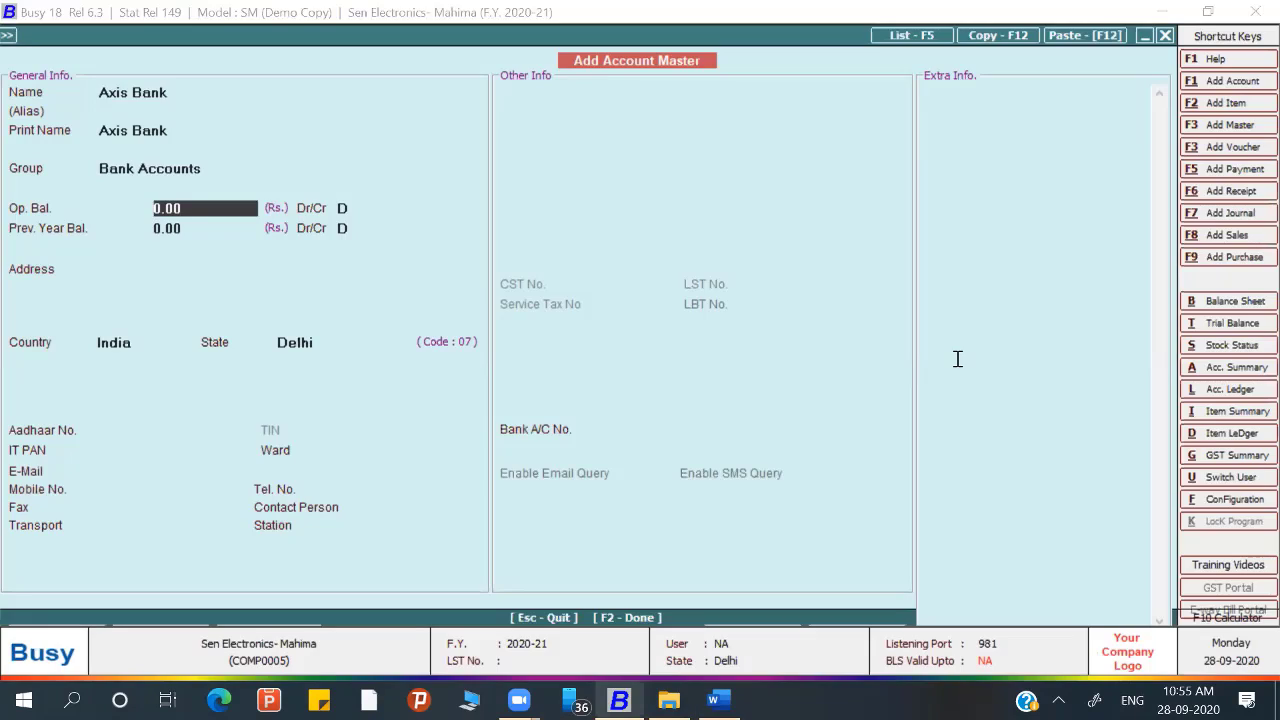
pyautogui.write('8,00,000')
pyautogui.press('Return')
pyautogui.press('Return')
pyautogui.press('Return')
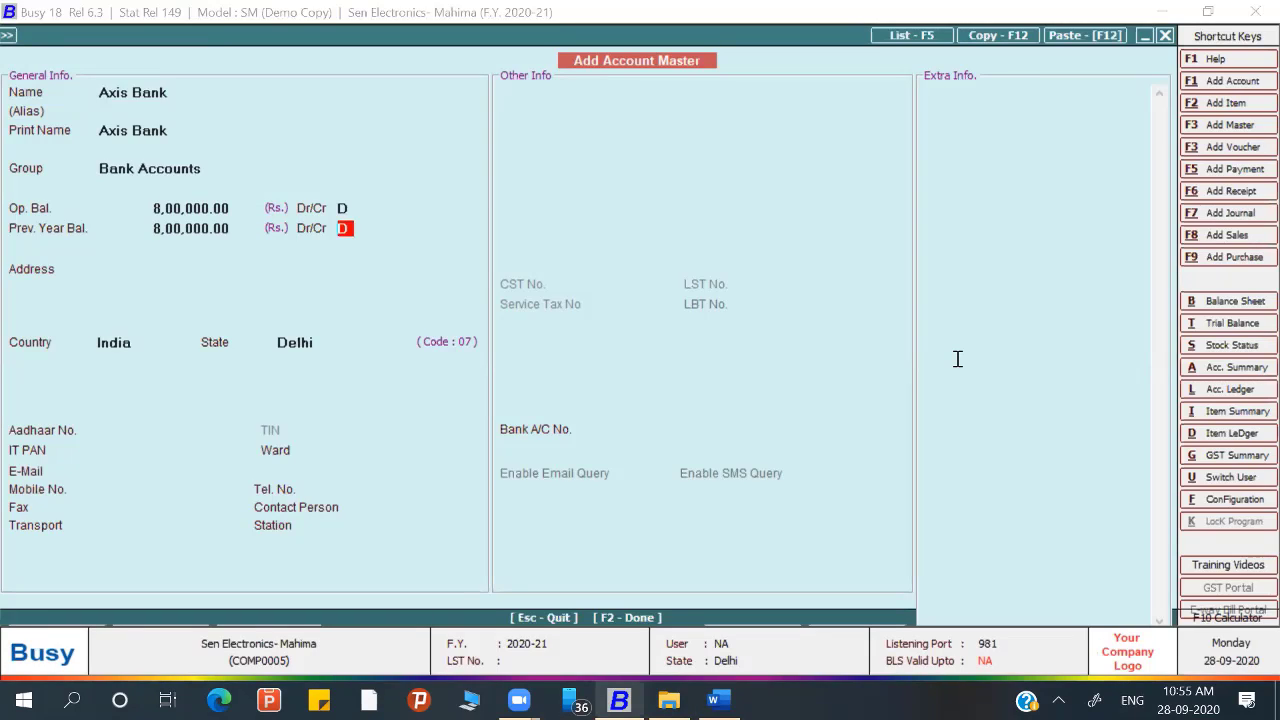
pyautogui.press('Return')
pyautogui.press('Return')
pyautogui.press('Return')
pyautogui.press('Return')
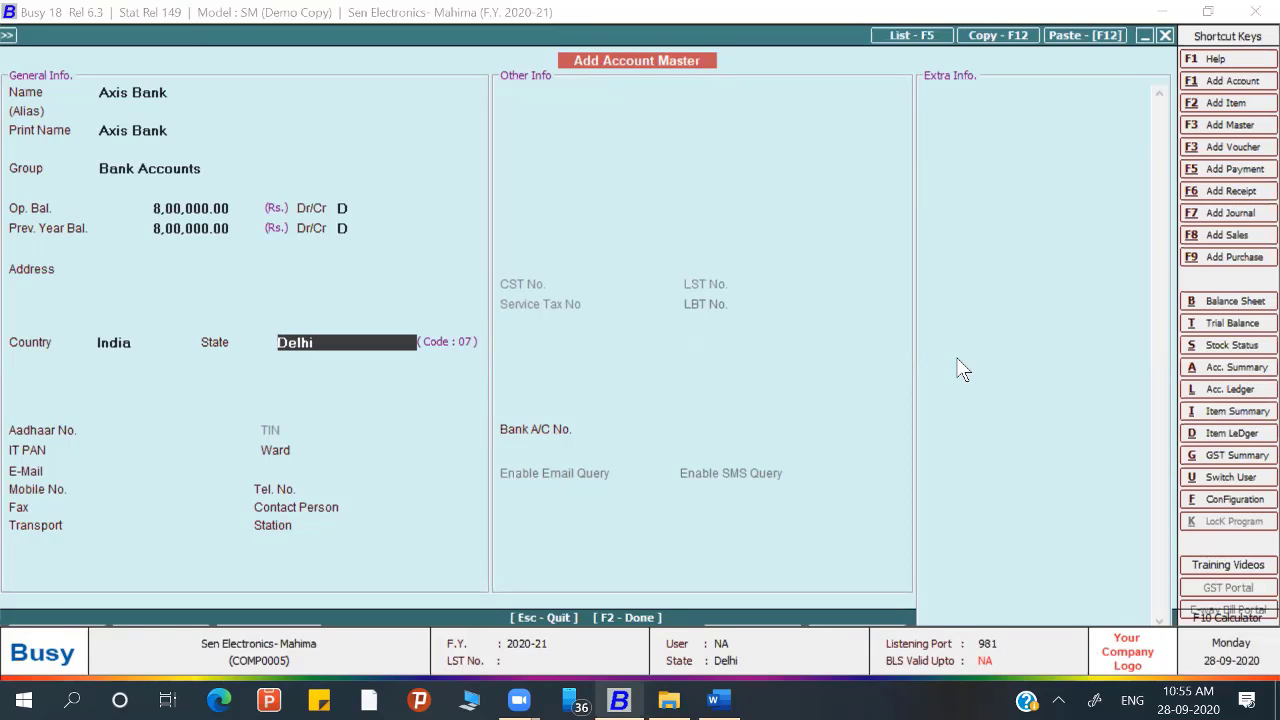
pyautogui.press('Return')
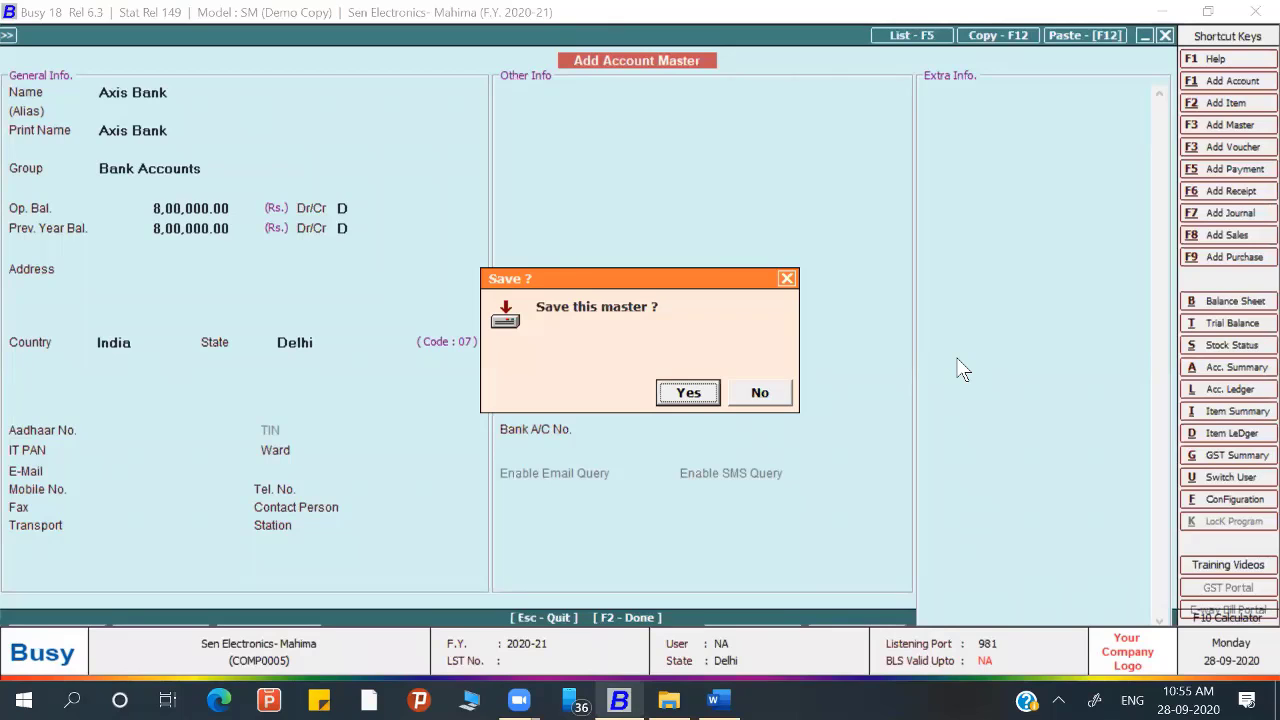
pyautogui.press('Return')
# Step: Create a new account named HSBC Bank, copied from the assignment, in Bank Accounts
pyautogui.hotkey('alt', 'Tab')
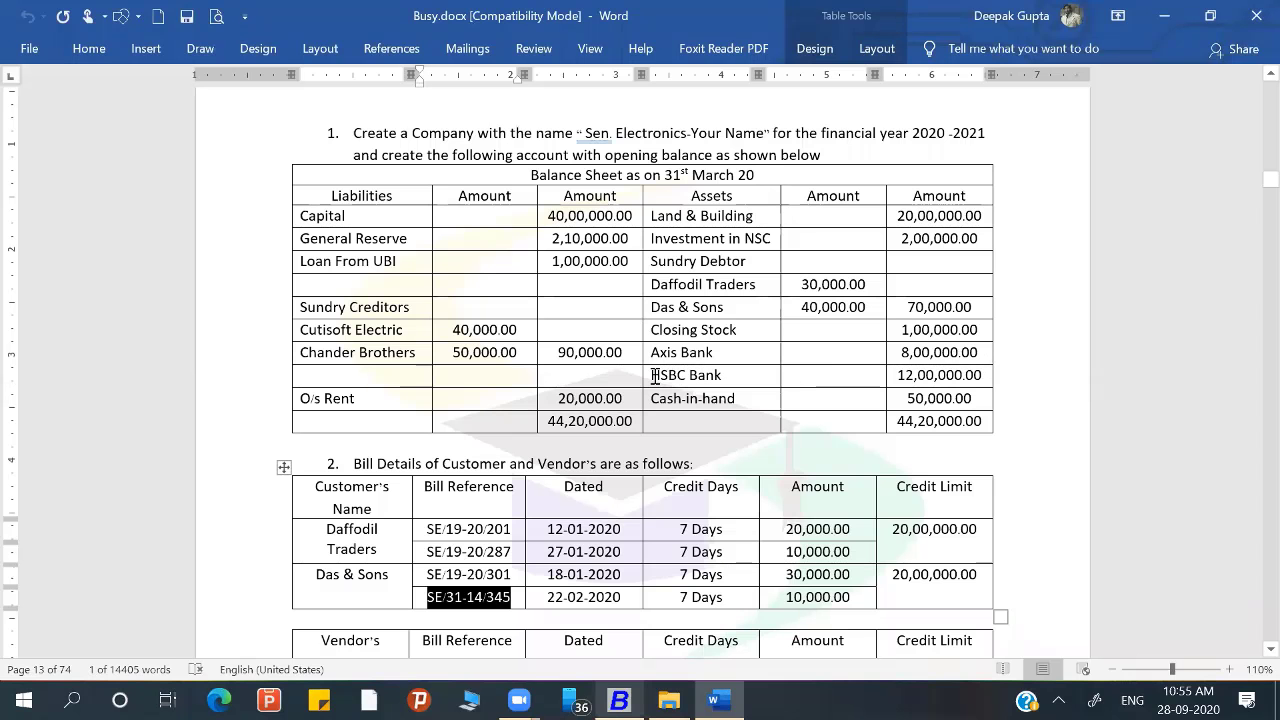
pyautogui.moveTo(652, 375); pyautogui.dragTo(726, 379)
pyautogui.hotkey('ctrl', 'c')
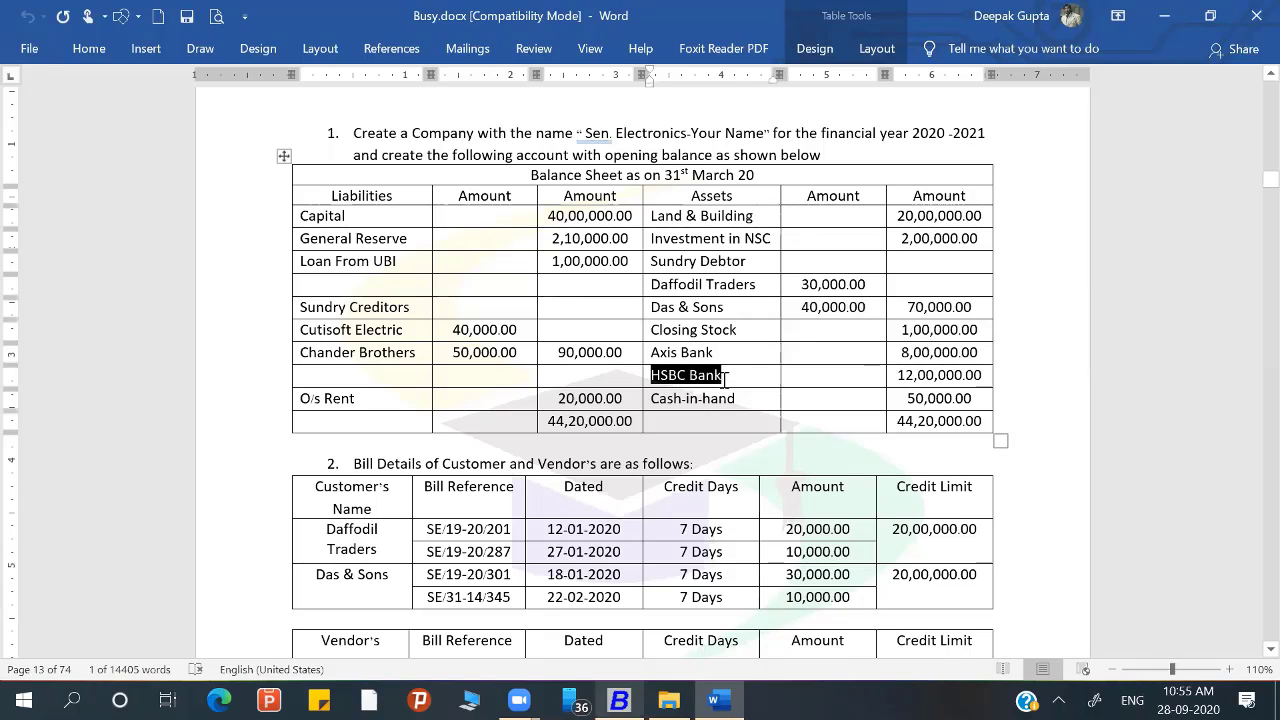
pyautogui.hotkey('alt', 'Tab')
pyautogui.hotkey('ctrl', 'v')
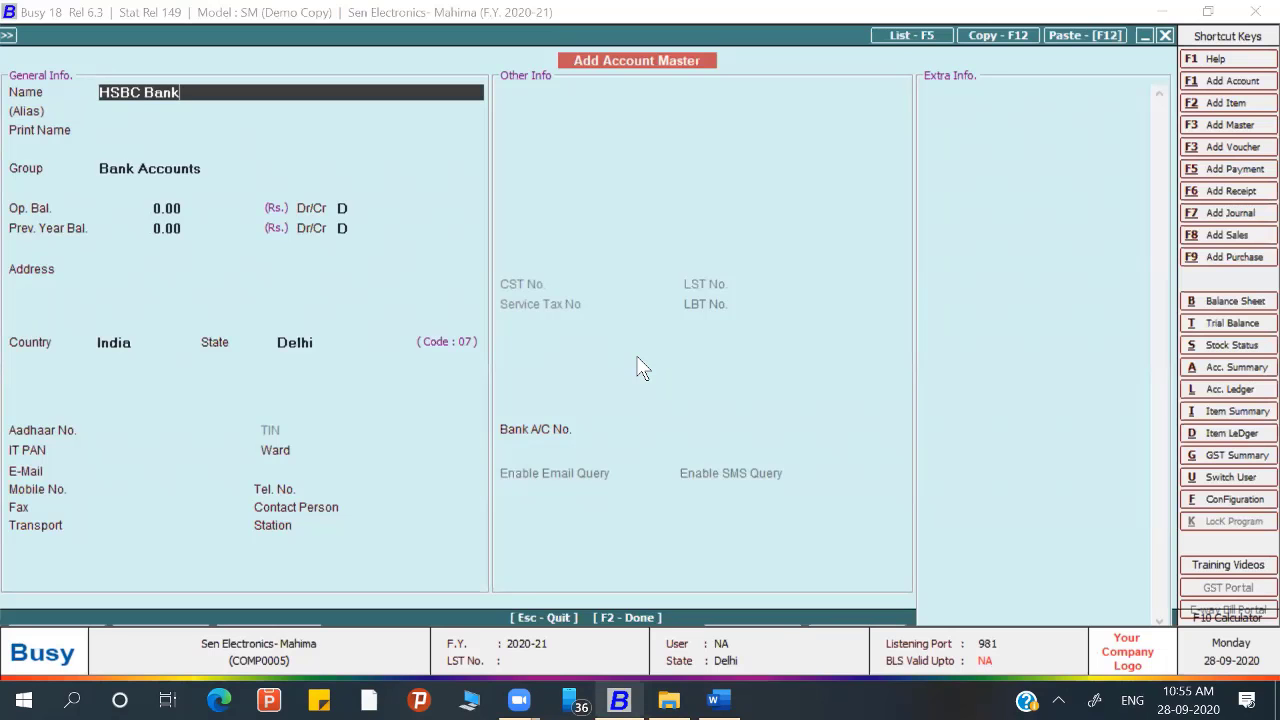
pyautogui.press('Return')
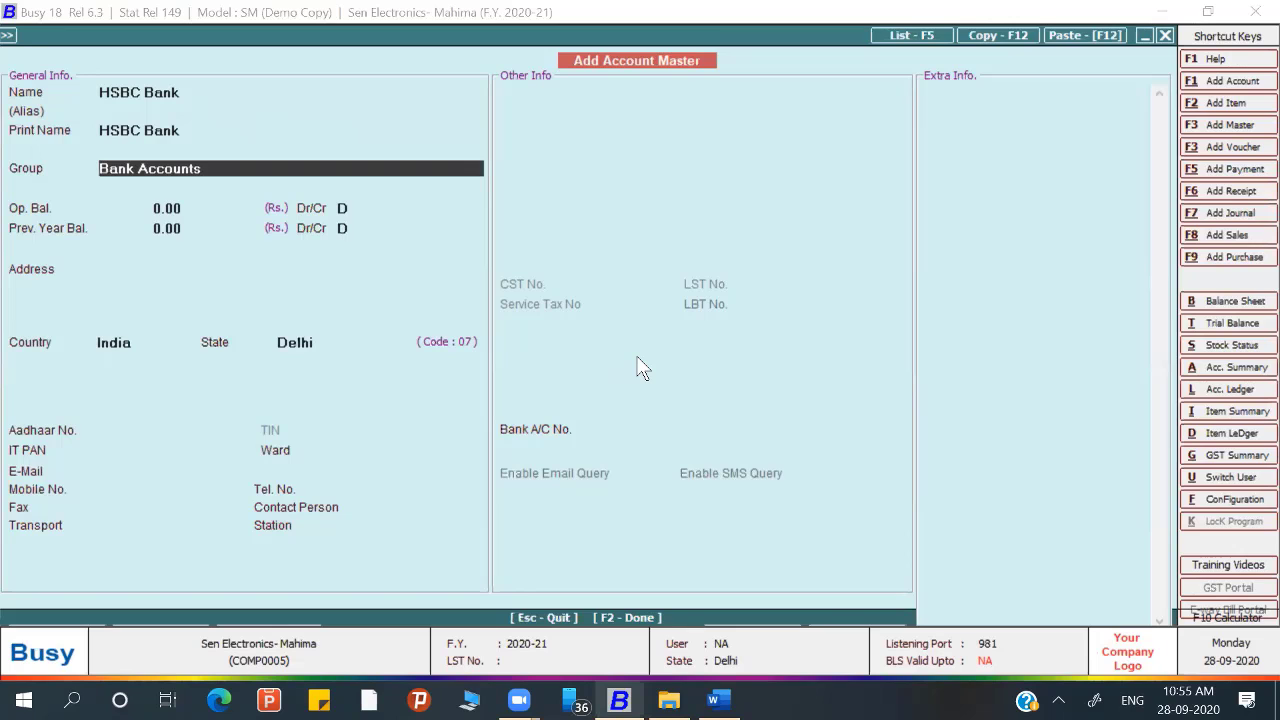
pyautogui.press('Return')
# Step: Enter HSBC Bank's 12,00,000 Dr opening balance and save the account
pyautogui.hotkey('alt', 'Tab')
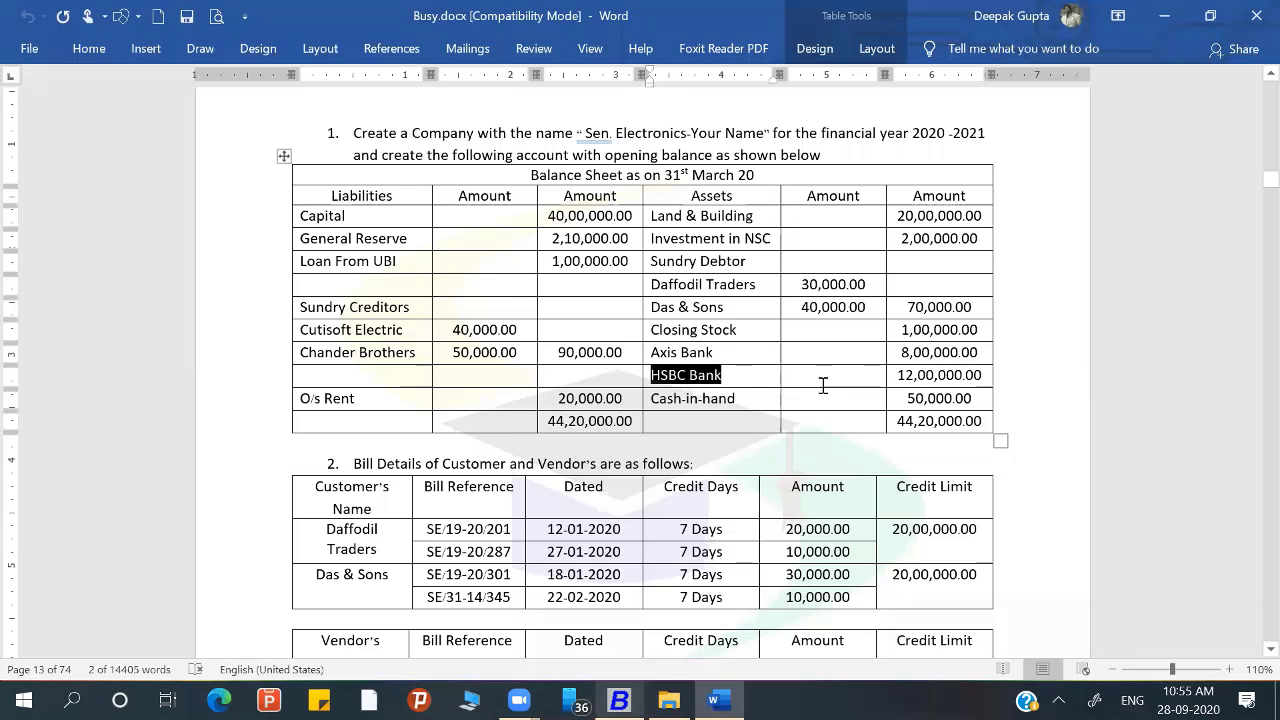
pyautogui.hotkey('alt', 'Tab')
pyautogui.press('BackSpace')
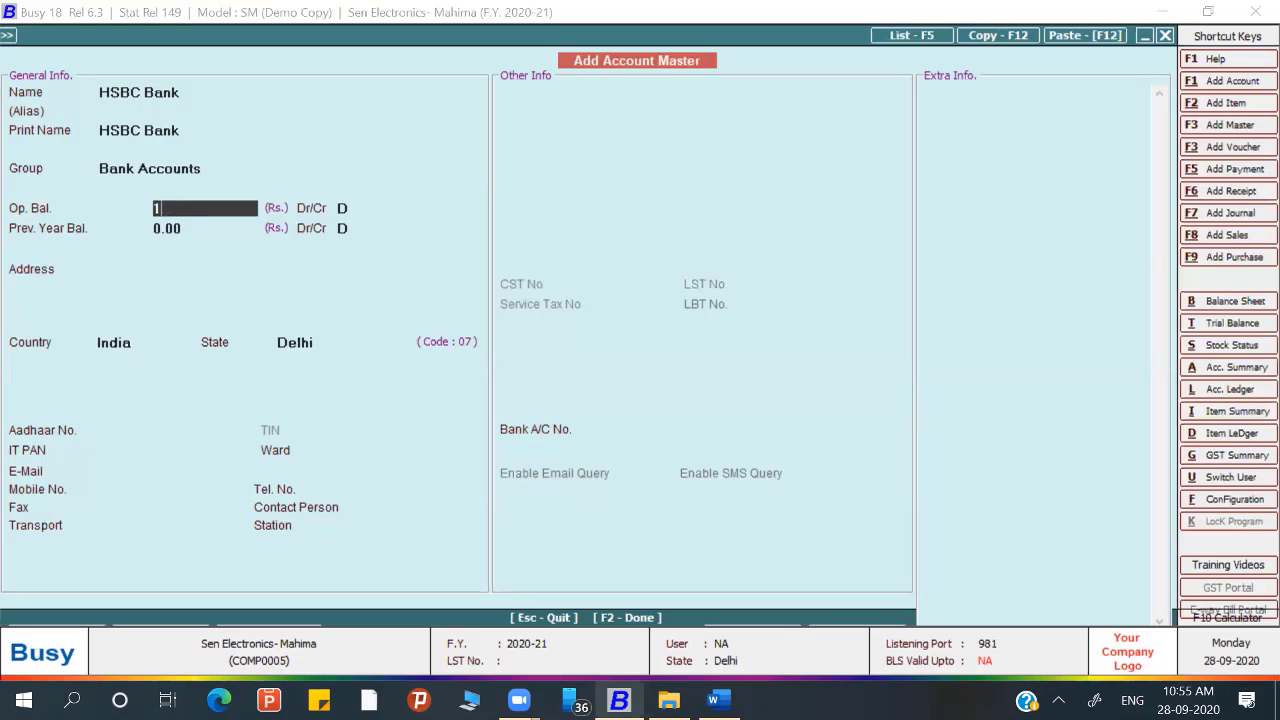
pyautogui.write('12,00,000')
pyautogui.press('Return')
pyautogui.press('Return')
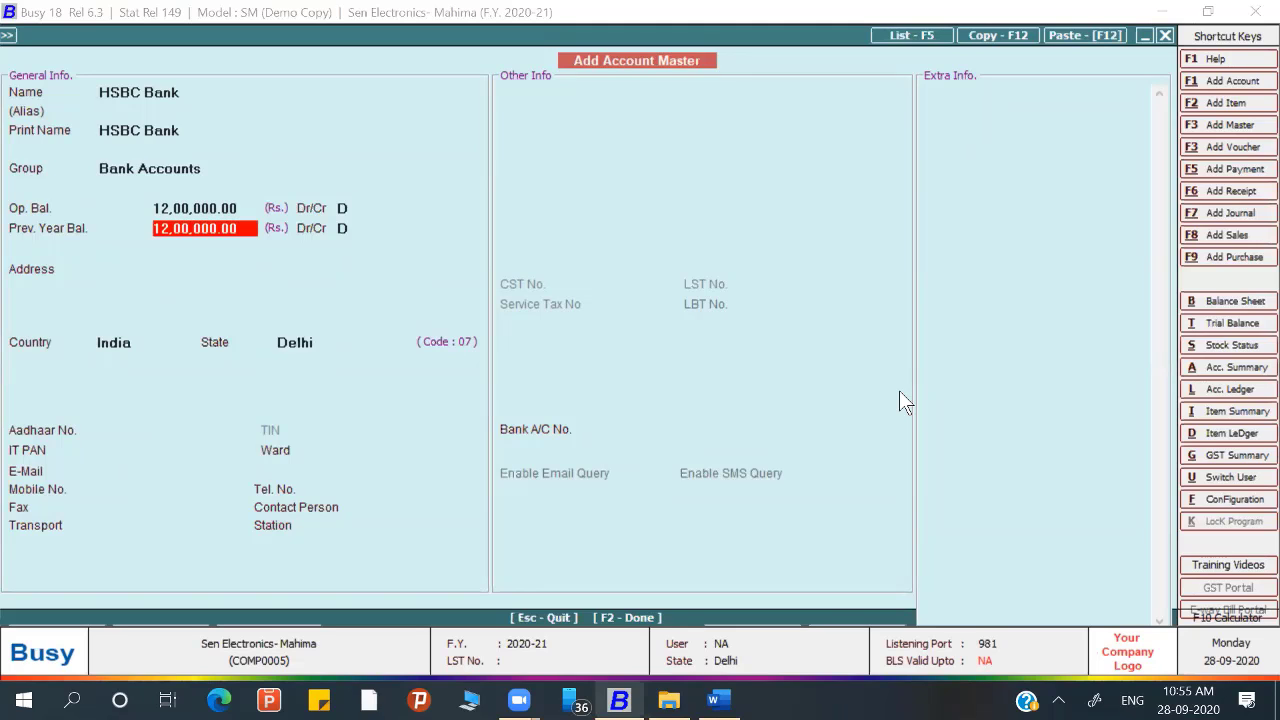
pyautogui.press('F2')
pyautogui.press('Return')
pyautogui.hotkey('alt', 'Tab')
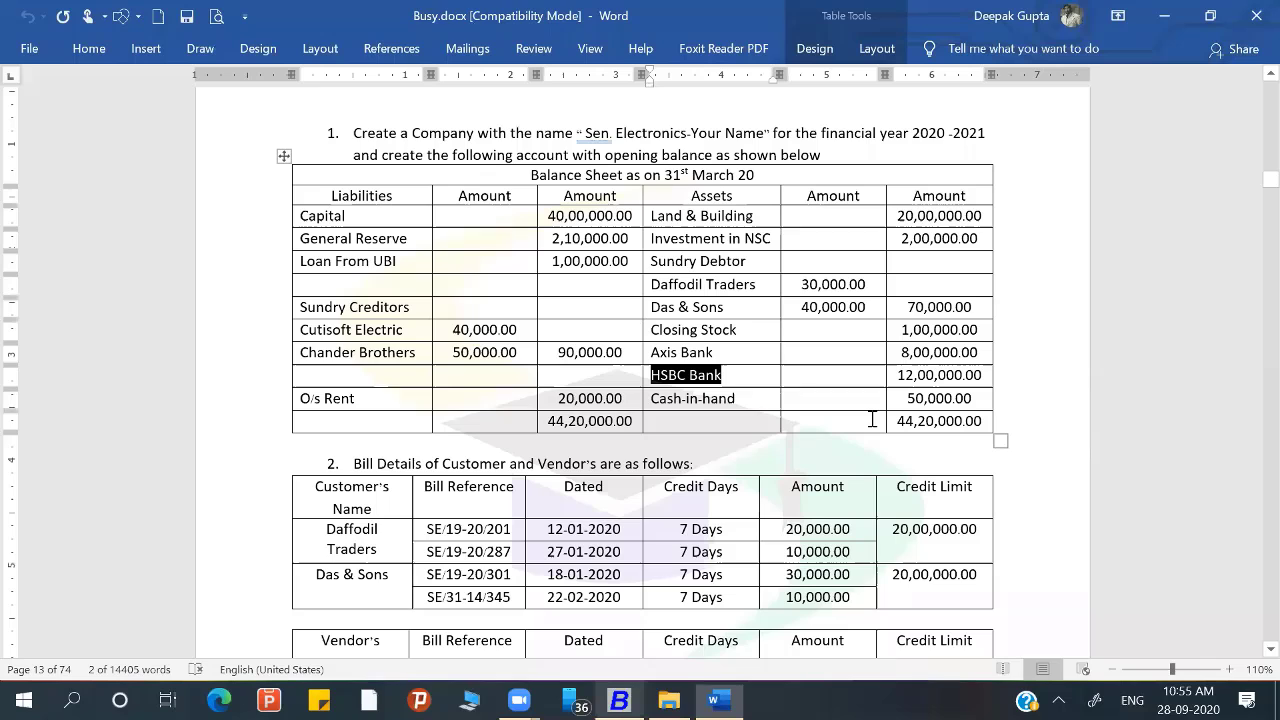
pyautogui.click(757, 398)
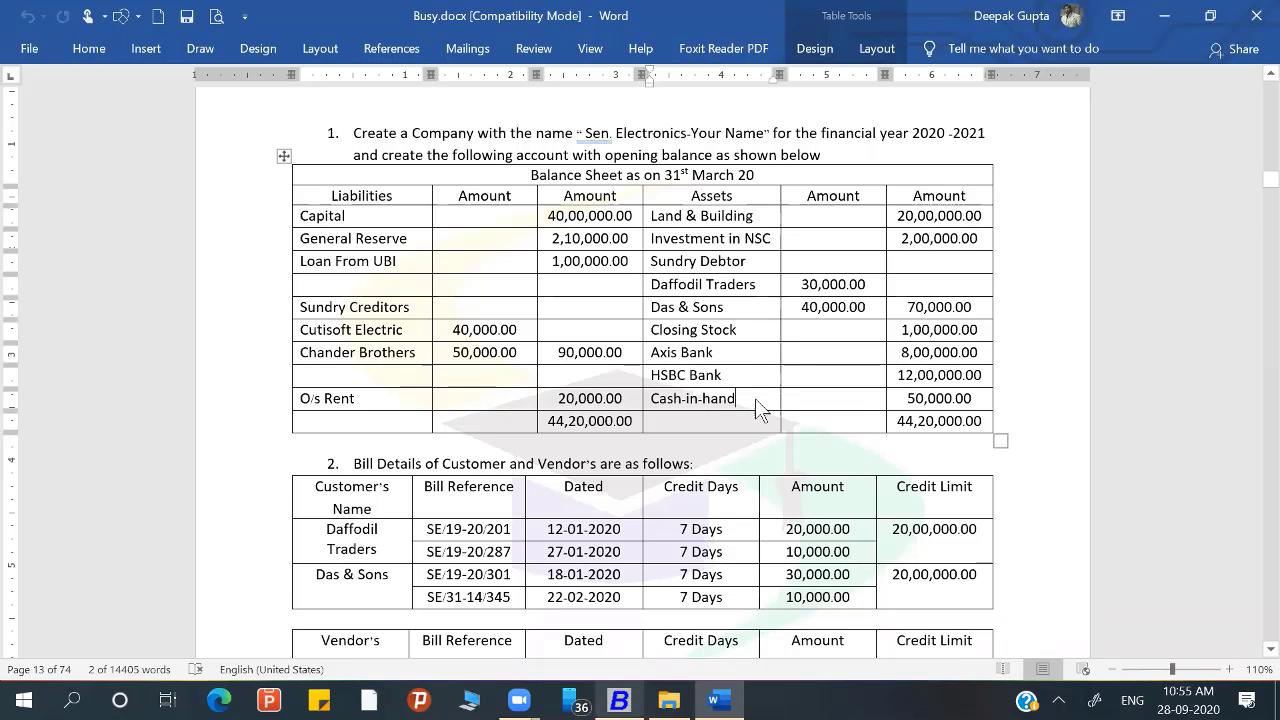
pyautogui.hotkey('alt', 'Tab')
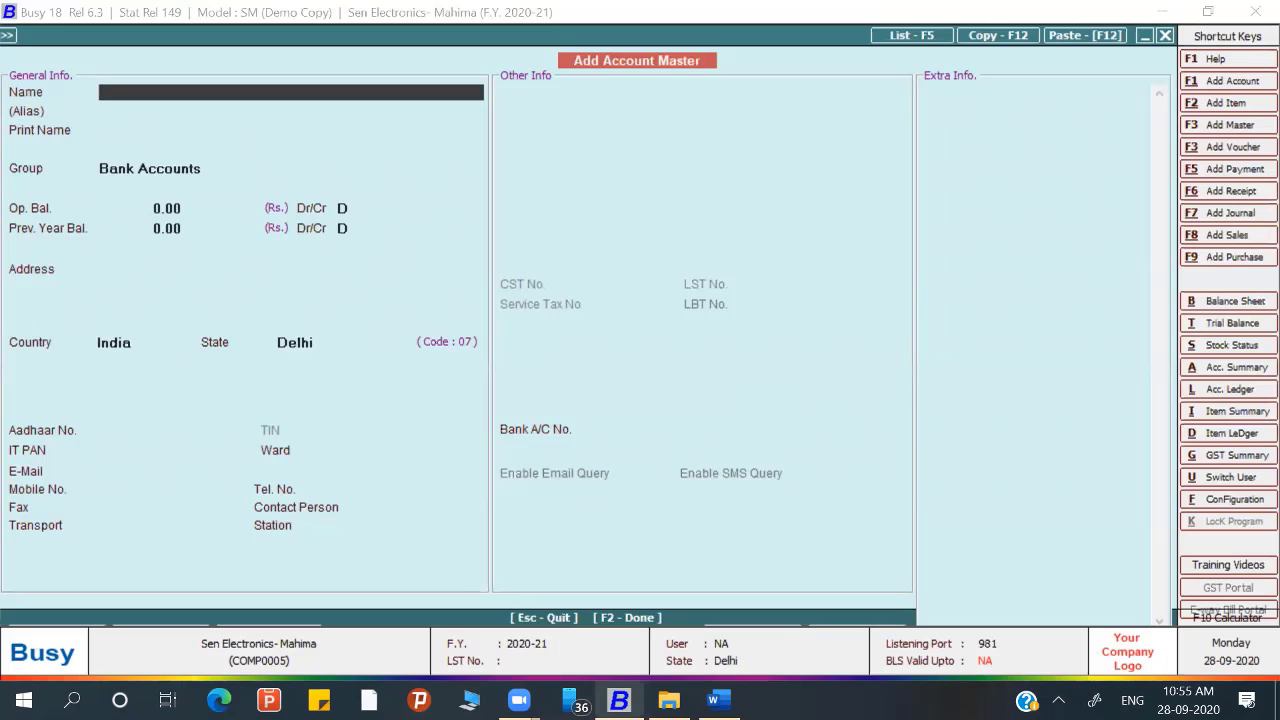
# Step: Find that Cash already exists as a new name, and open the existing Cash account for modification instead
pyautogui.write('cash\\')
pyautogui.press('BackSpace')
pyautogui.press('Return')
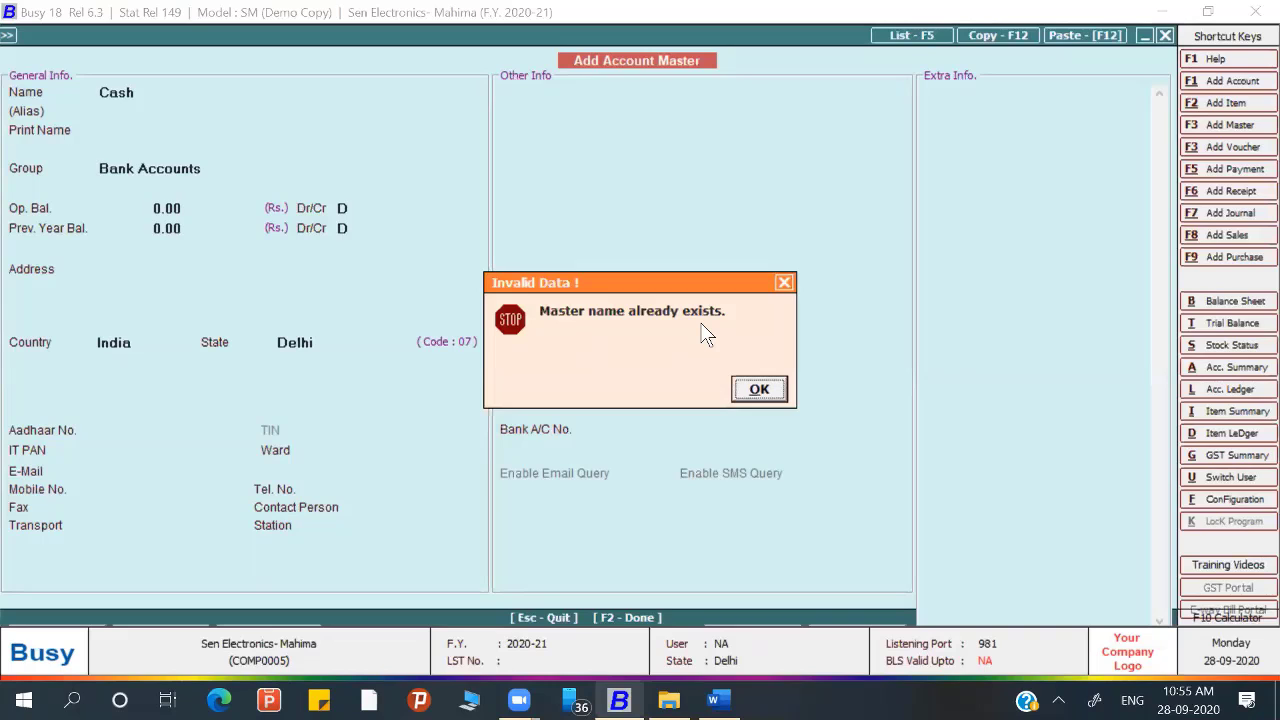
pyautogui.press('Return')
pyautogui.press('Escape')
pyautogui.press('Return')
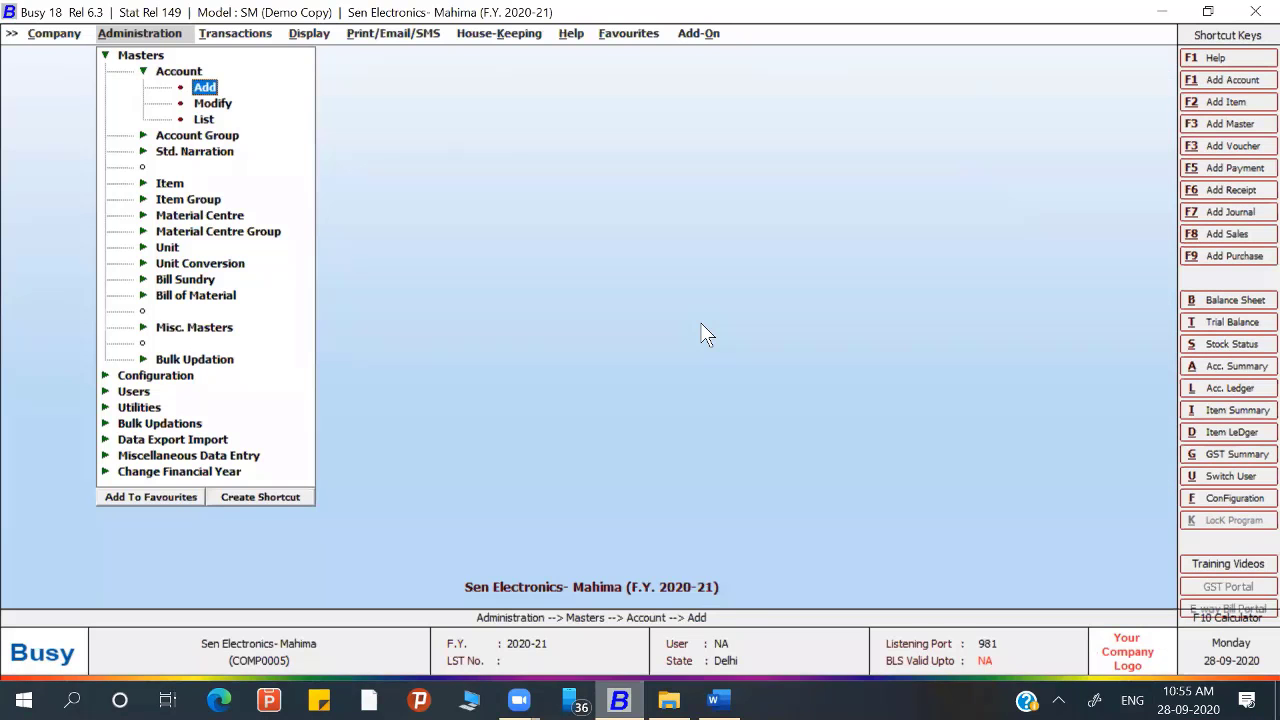
pyautogui.press('Down')
pyautogui.press('Return')
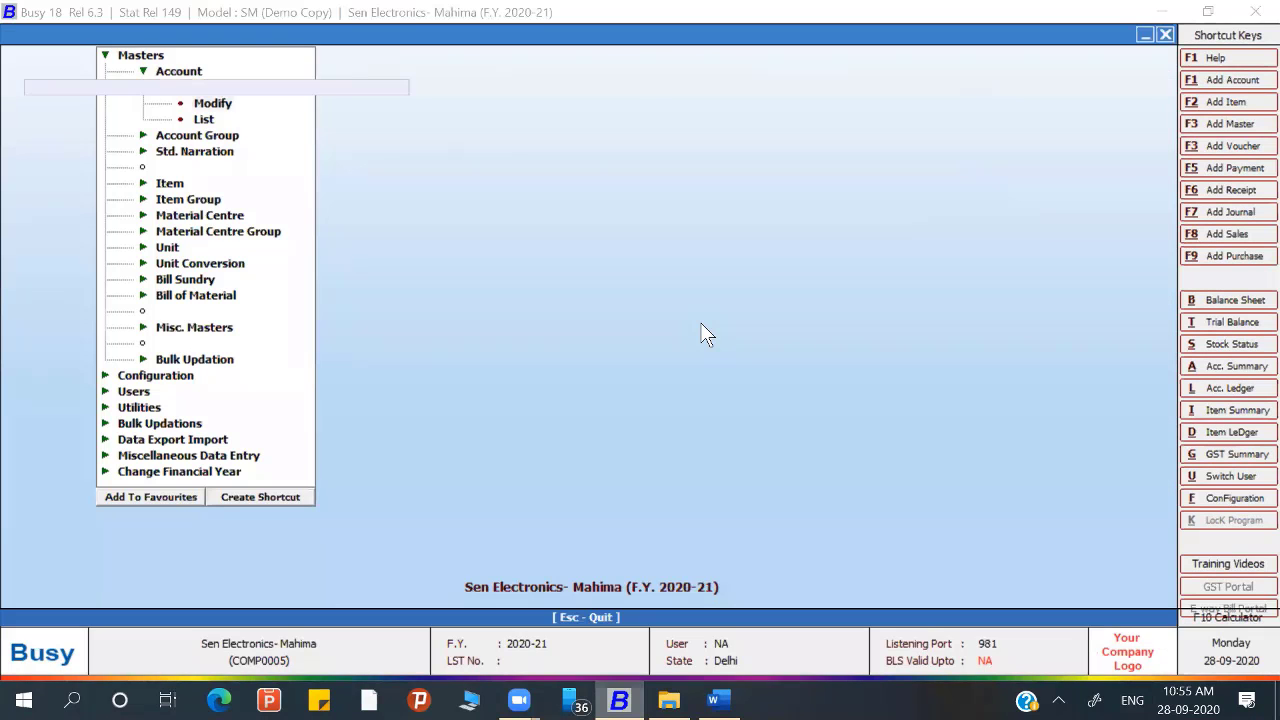
pyautogui.write('Cash')
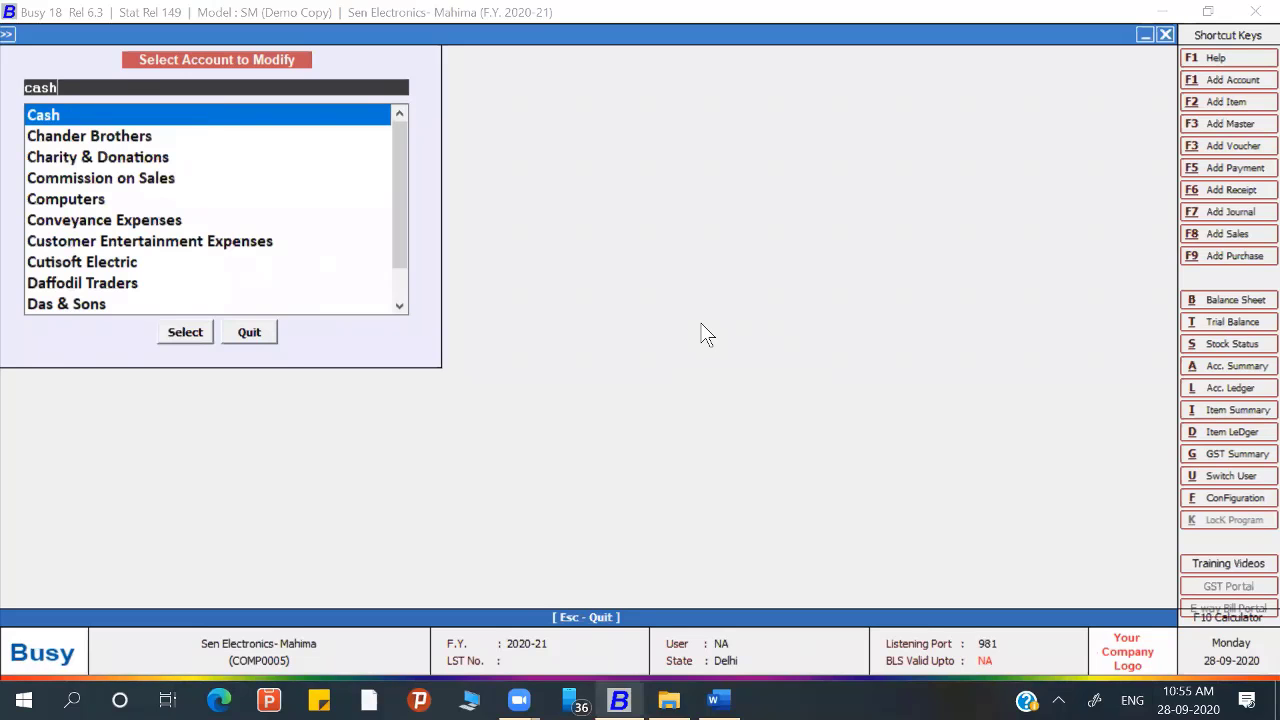
pyautogui.press('Return')
# Step: Enter a 50,000 Dr opening balance for Cash, matching the assignment's cash-in-hand
pyautogui.press('Return')
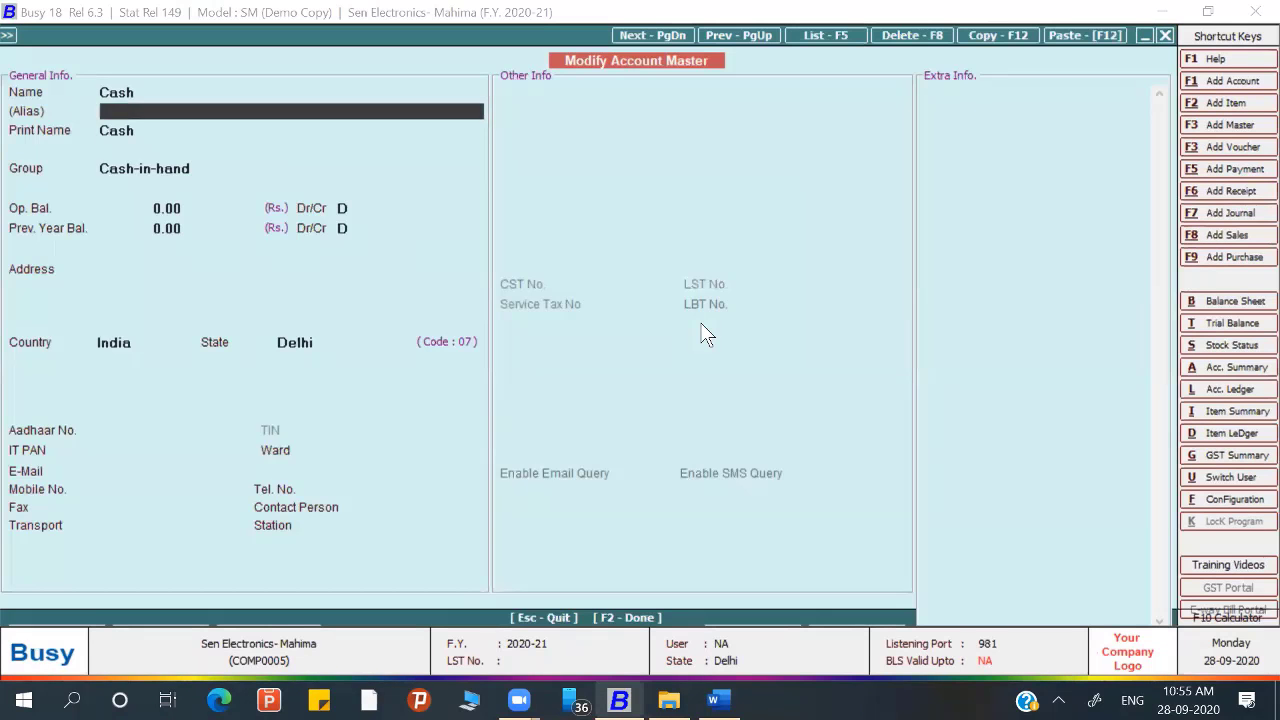
pyautogui.press('Return')
pyautogui.press('Return')
pyautogui.press('Return')
pyautogui.hotkey('alt', 'Tab')
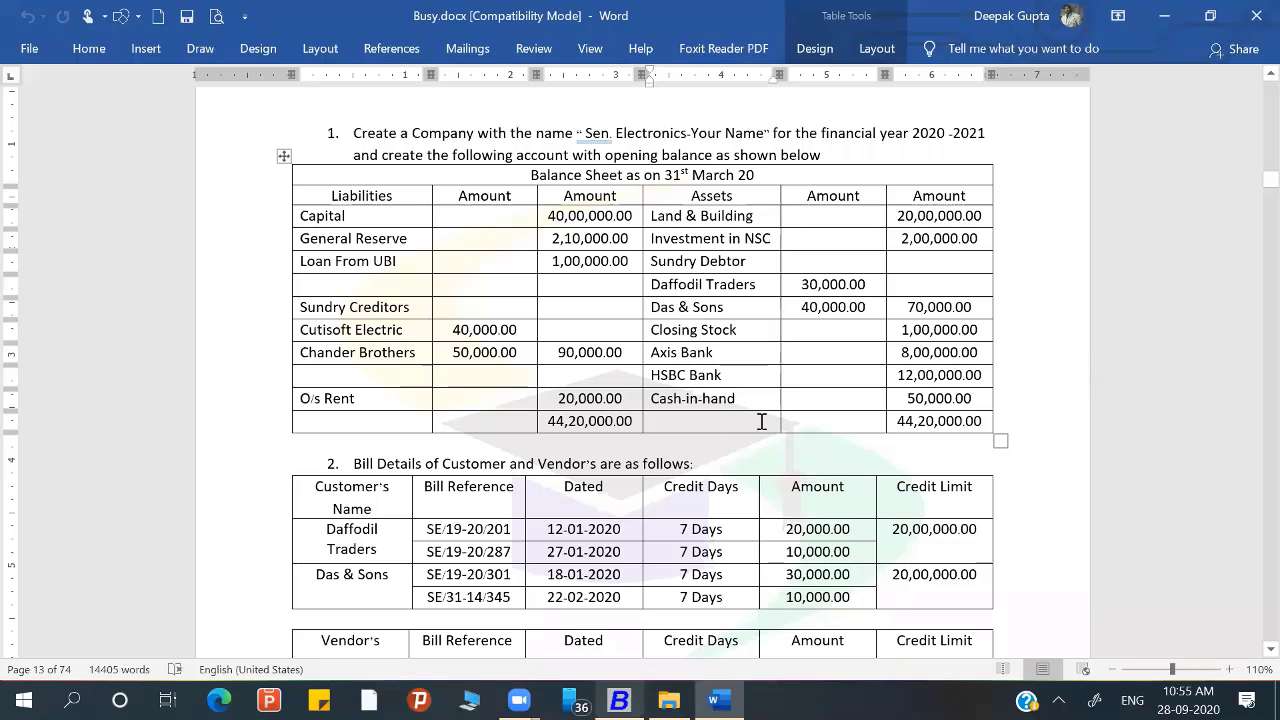
pyautogui.hotkey('alt', 'Tab')
pyautogui.write('5')
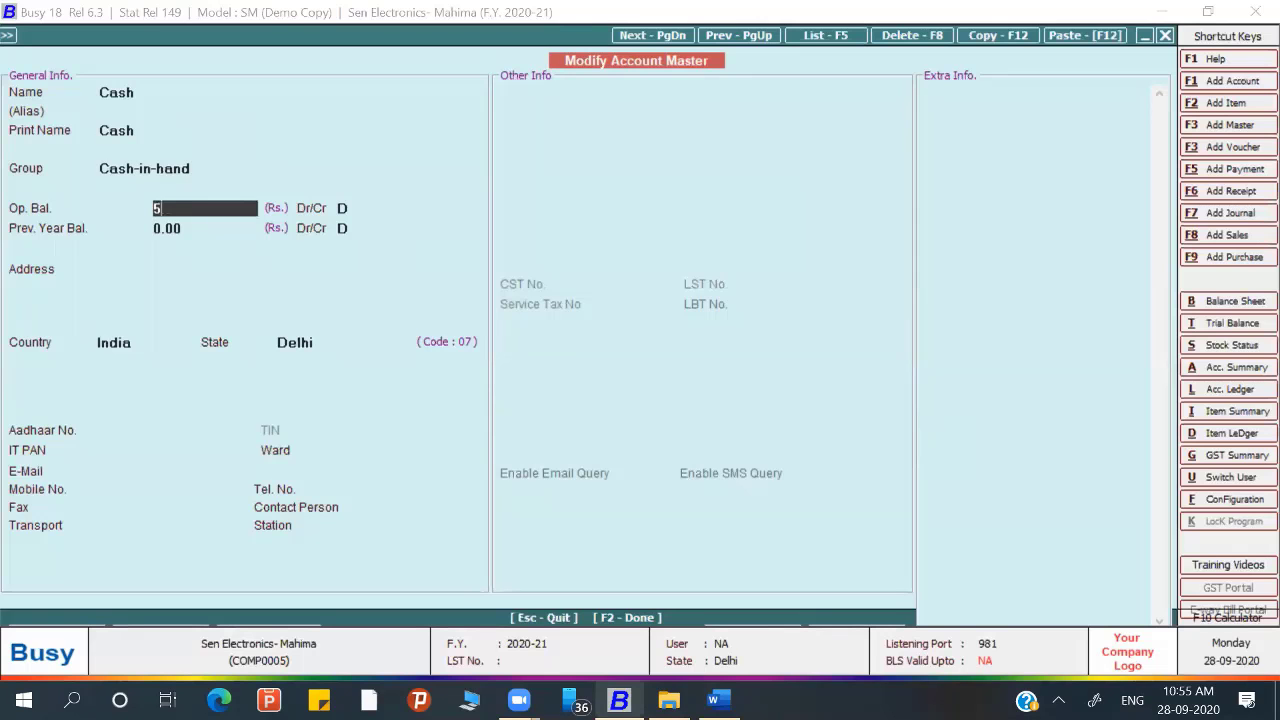
pyautogui.write('0,000000')
pyautogui.press('Return')
pyautogui.press('Return')
pyautogui.press('Return')
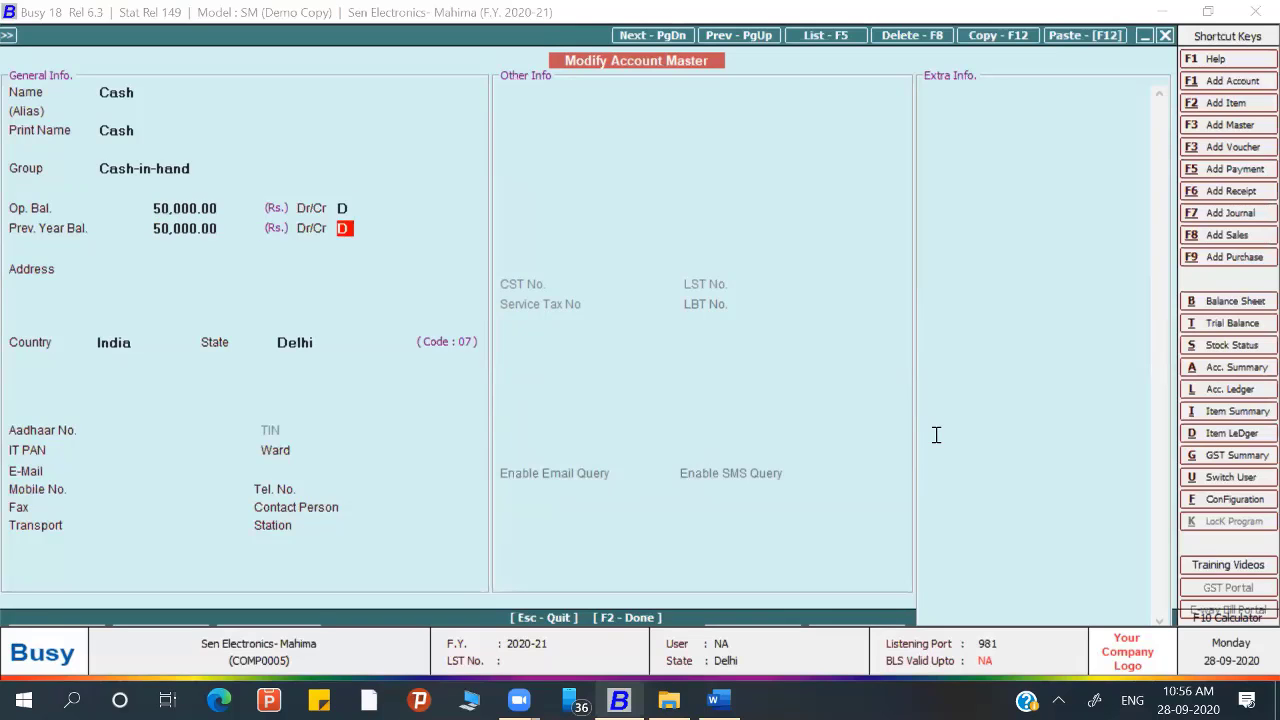
pyautogui.press('Return')
pyautogui.press('Return')
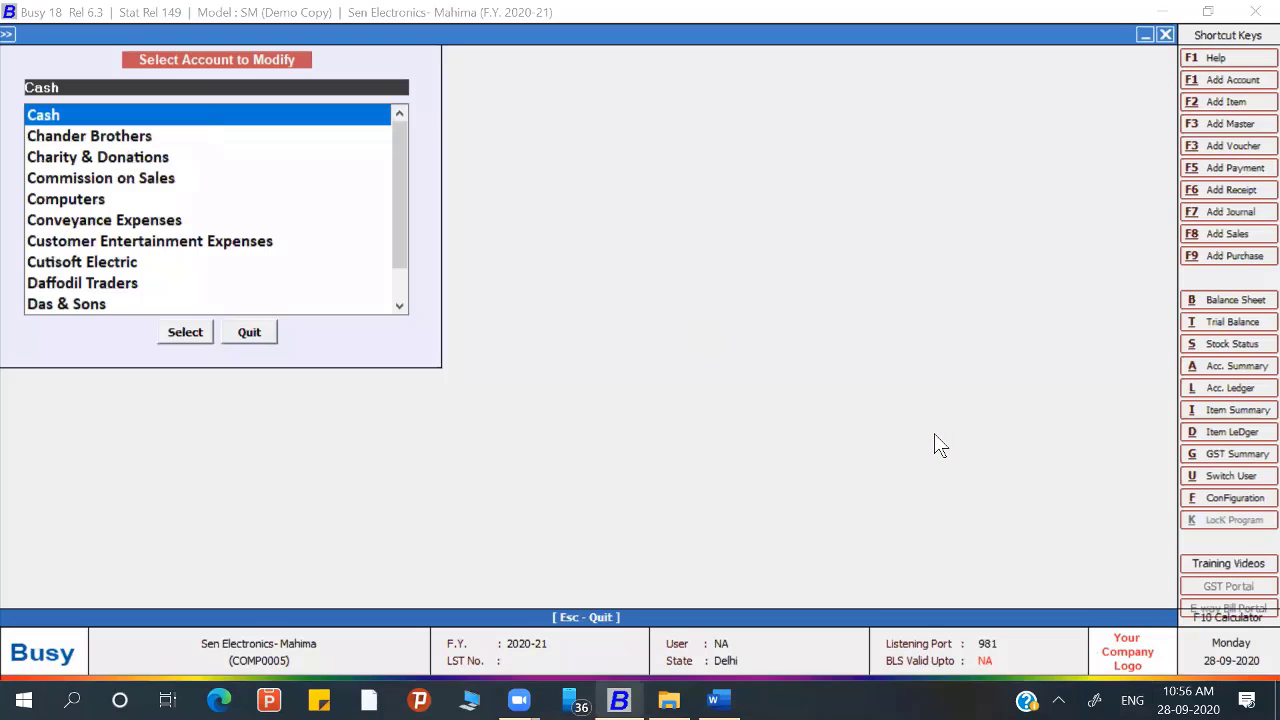
pyautogui.hotkey('alt', 'Tab')
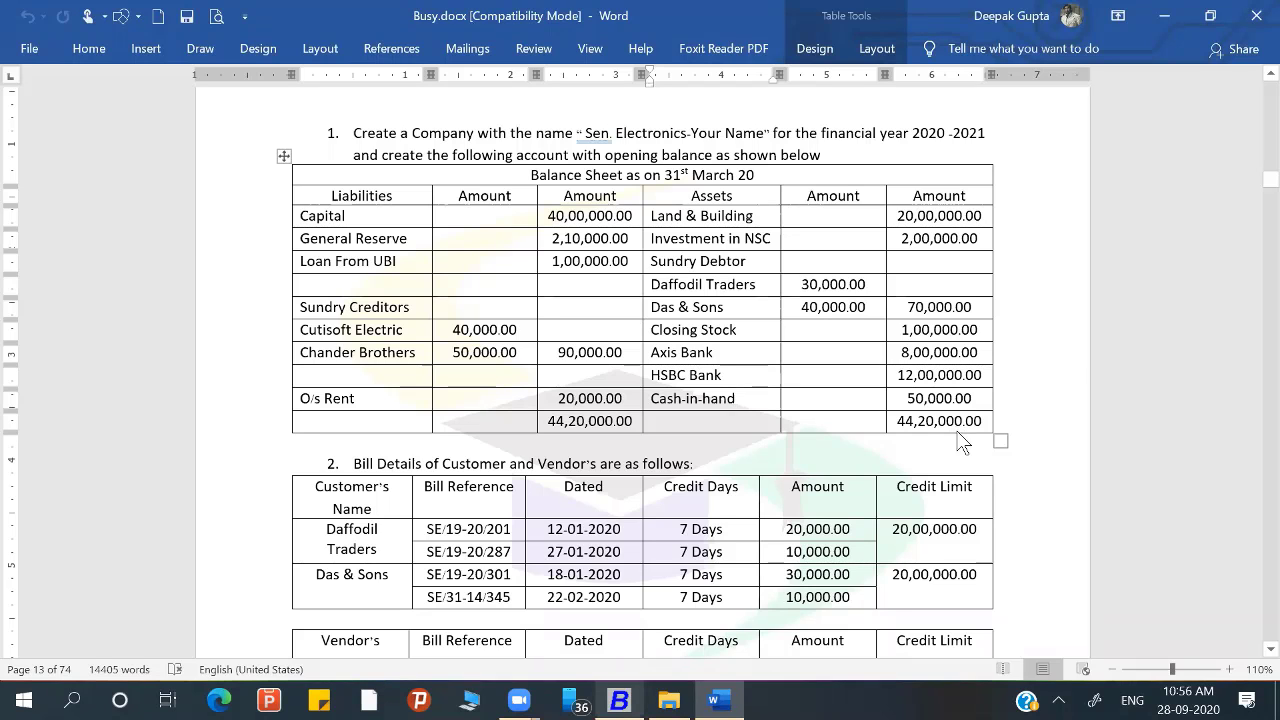
pyautogui.hotkey('alt', 'Tab')
pyautogui.press('Escape')
pyautogui.press('Escape')
pyautogui.press('Right')
pyautogui.press('Right')
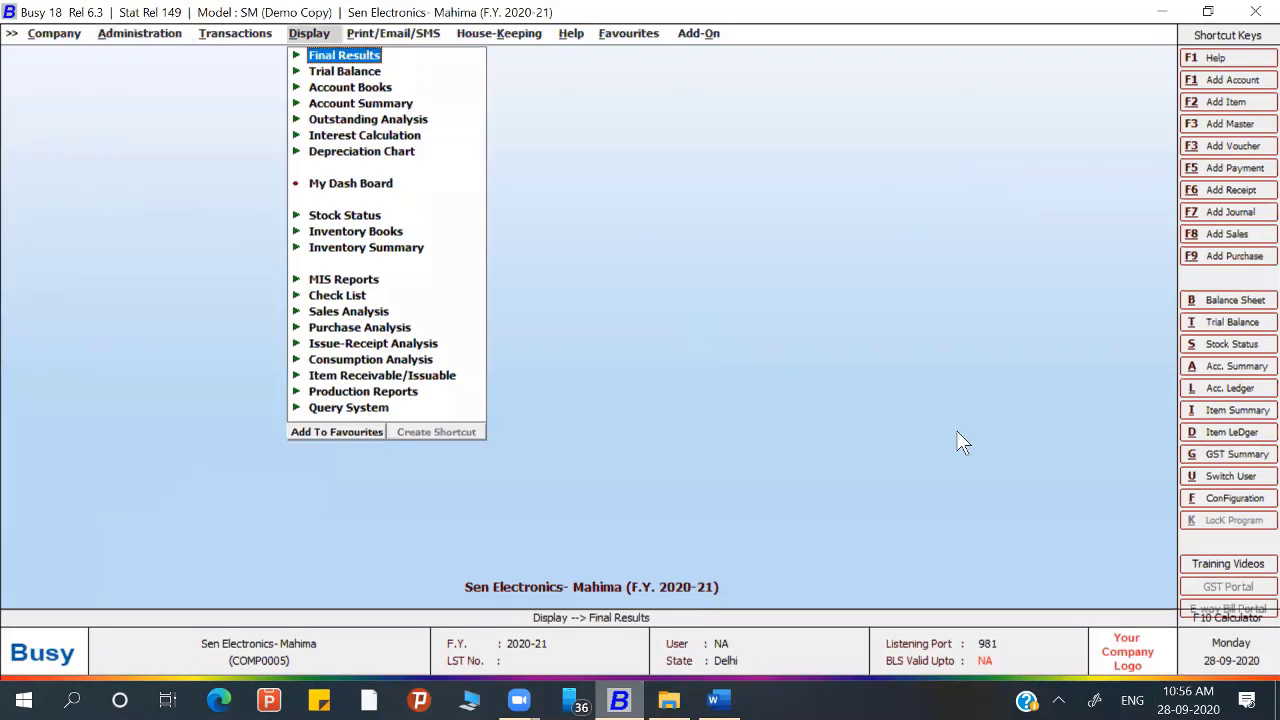
pyautogui.press('Return')
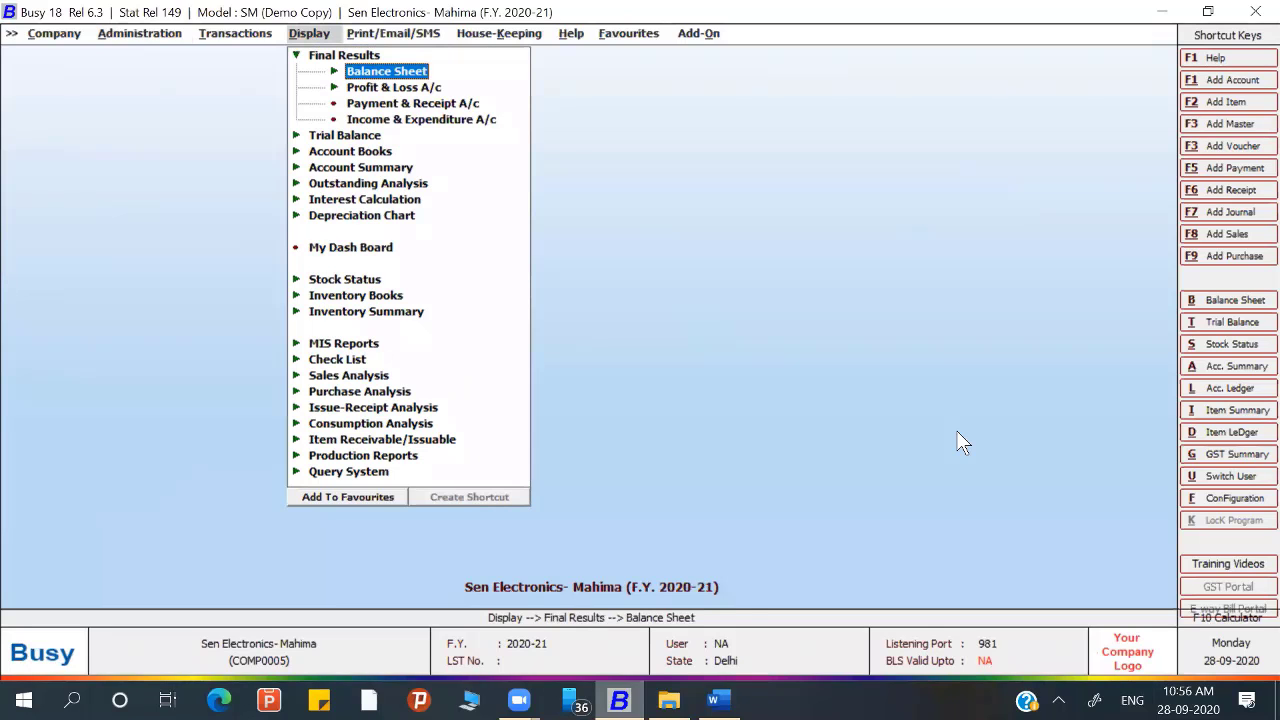
pyautogui.press('Return')
pyautogui.press('Return')
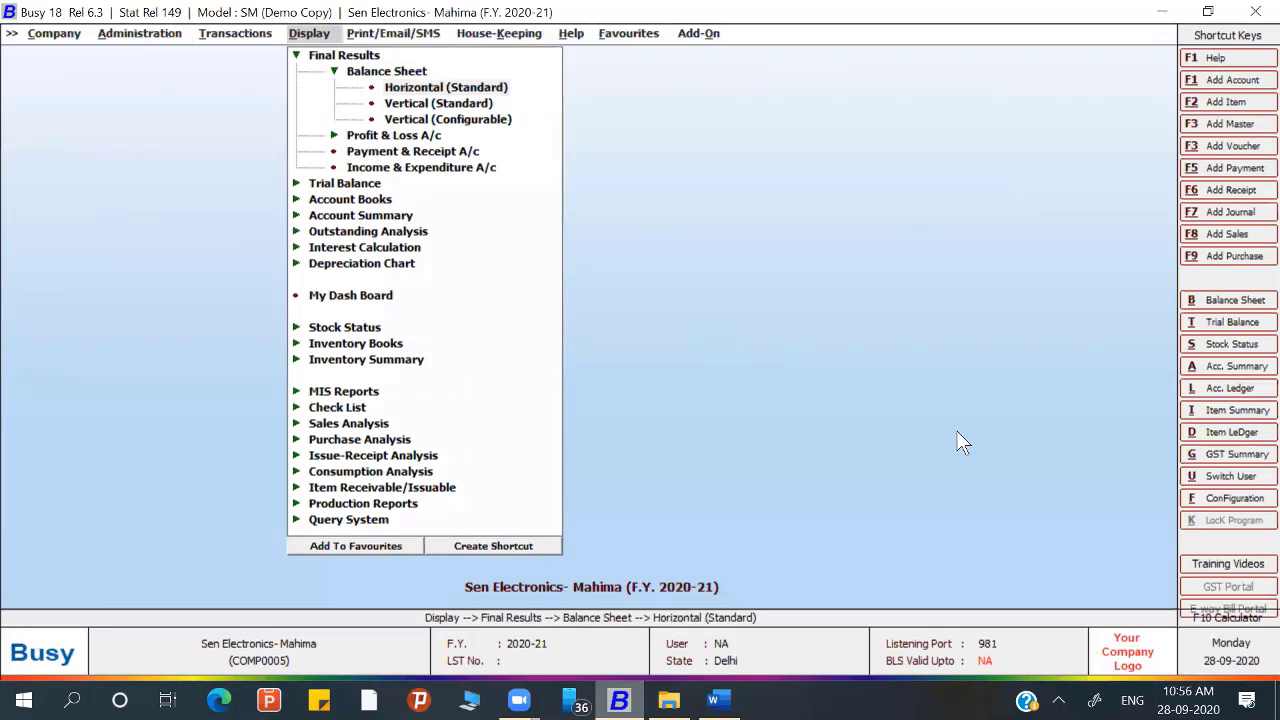
pyautogui.press('Return')
pyautogui.press('Return')
pyautogui.press('Return')
pyautogui.press('Return')
pyautogui.press('Return')
pyautogui.press('Return')
pyautogui.press('Return')
pyautogui.press('Return')
pyautogui.press('Return')
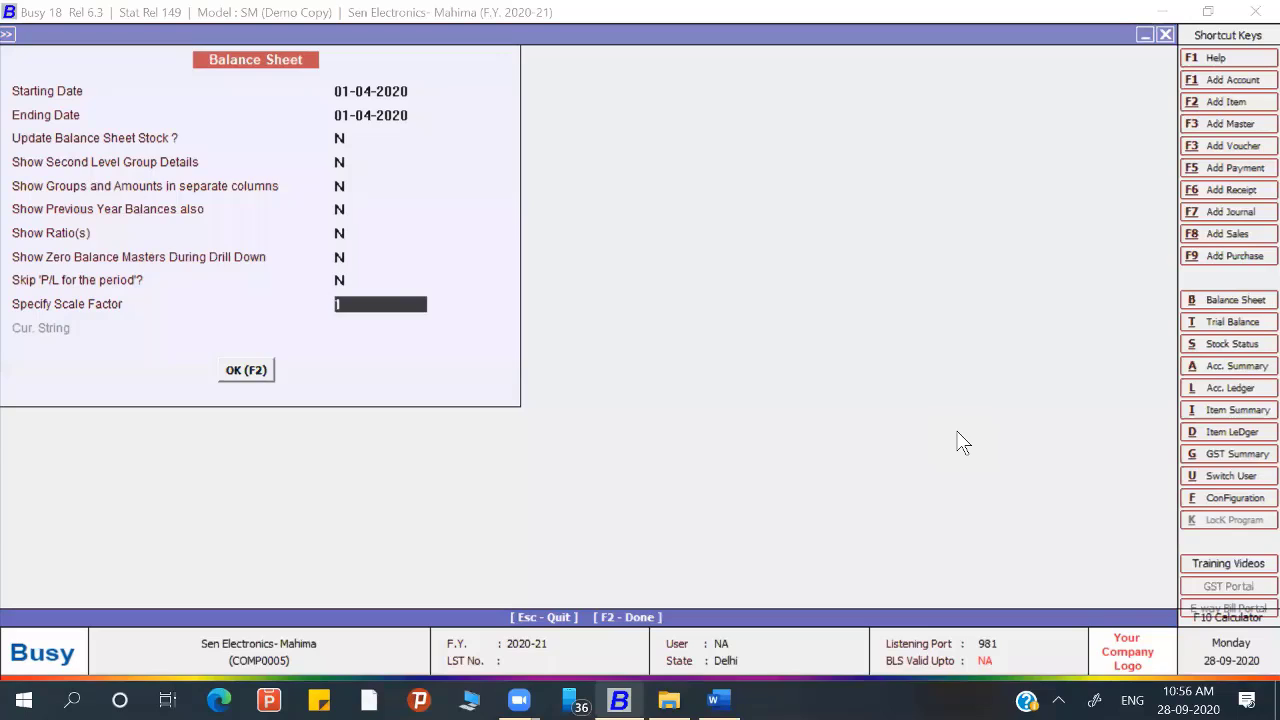
pyautogui.press('Return')
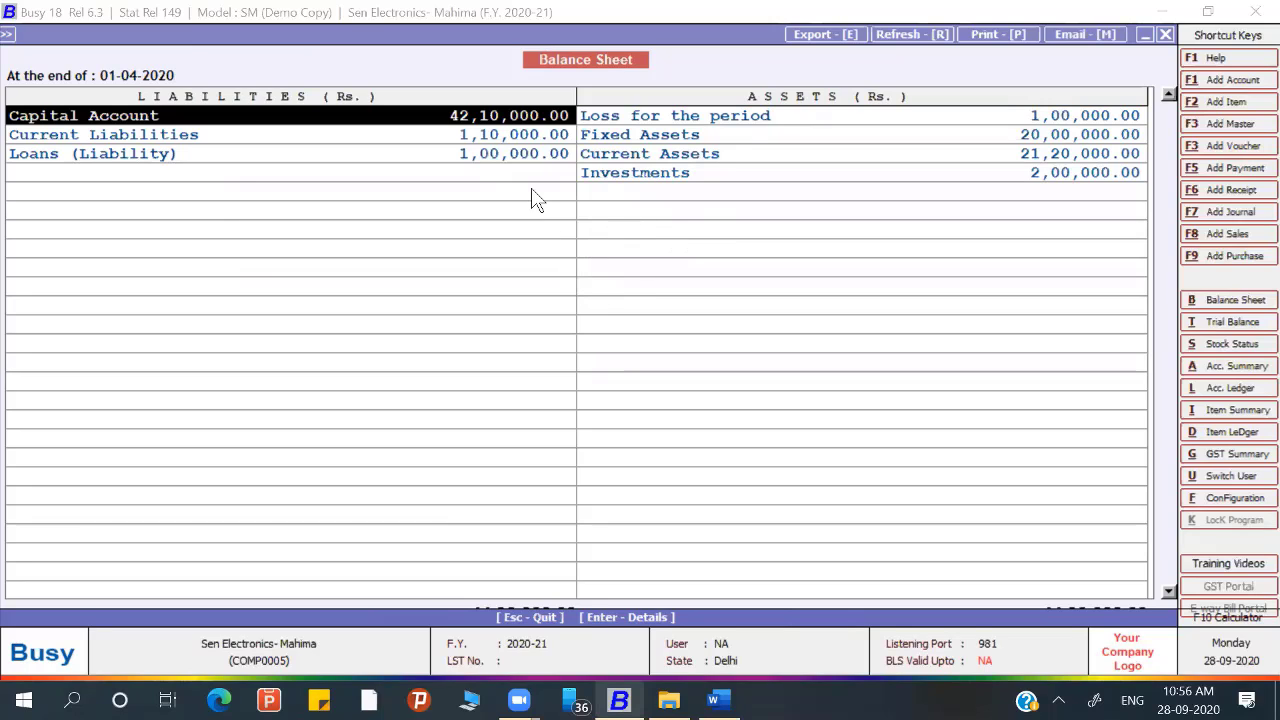
pyautogui.press('Down')
pyautogui.press('Right')
pyautogui.press('Down')
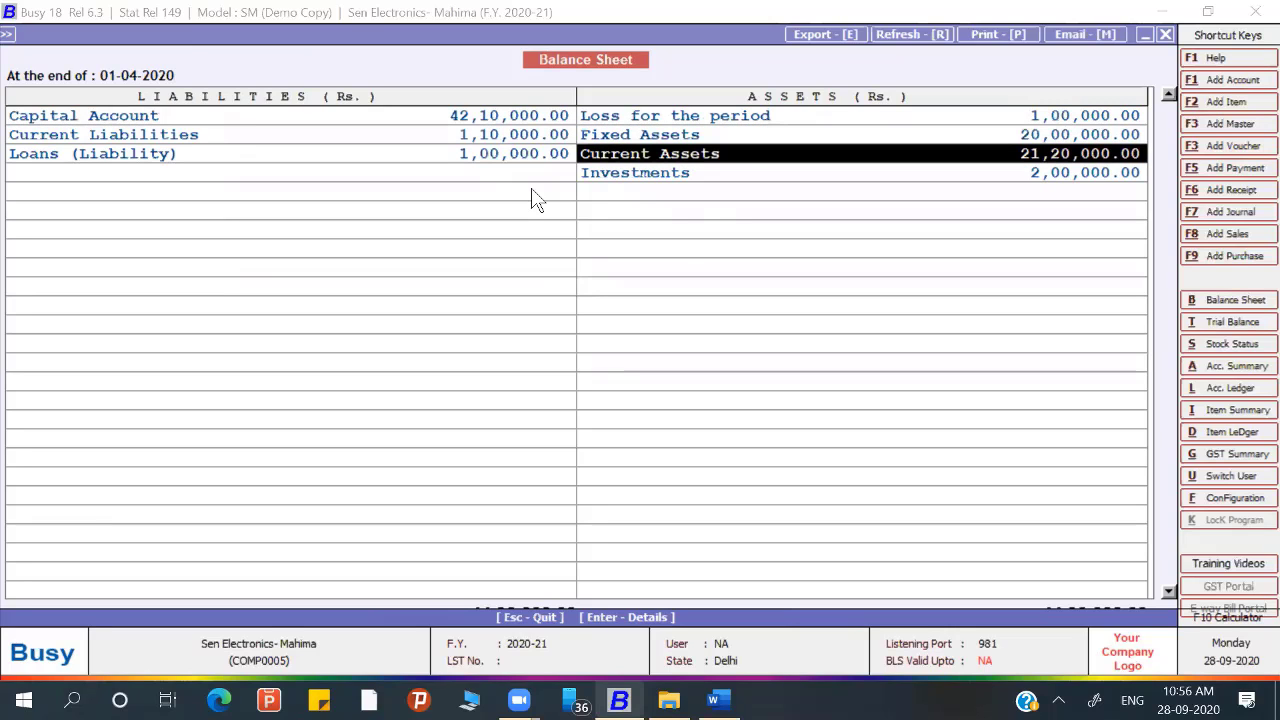
pyautogui.press('Return')
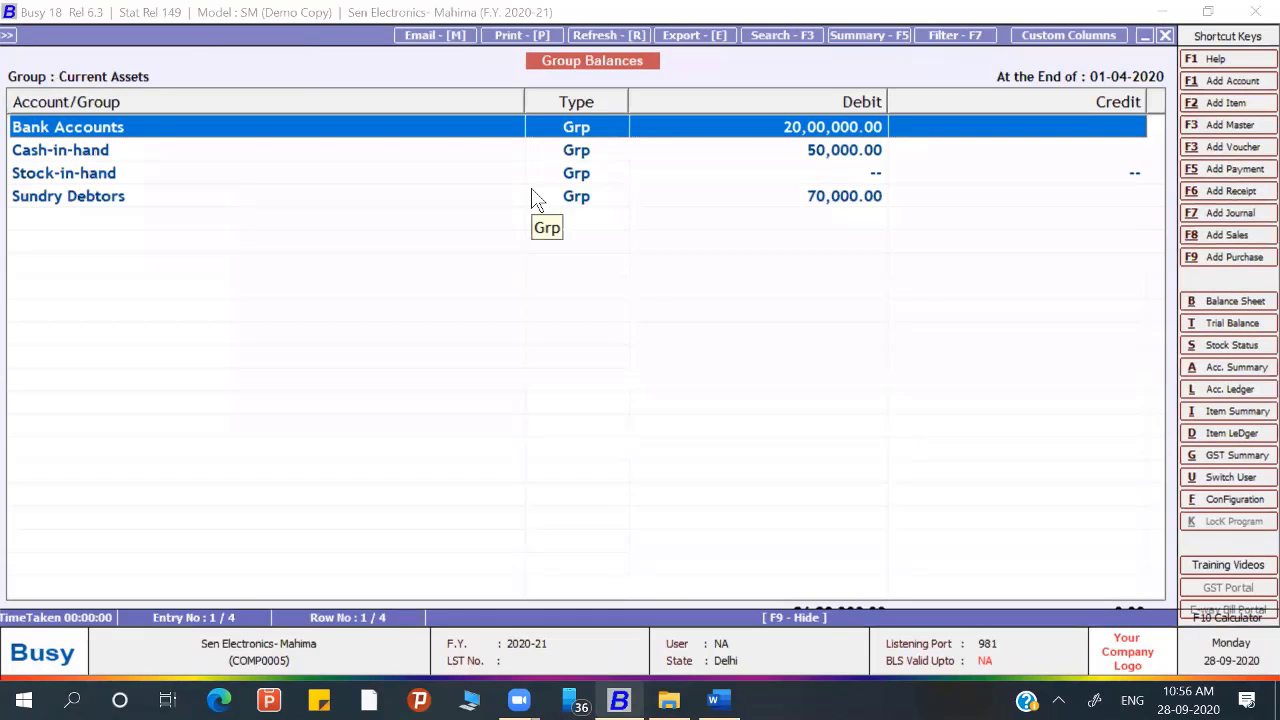
pyautogui.press('Escape')
pyautogui.press('Up')
pyautogui.press('Up')
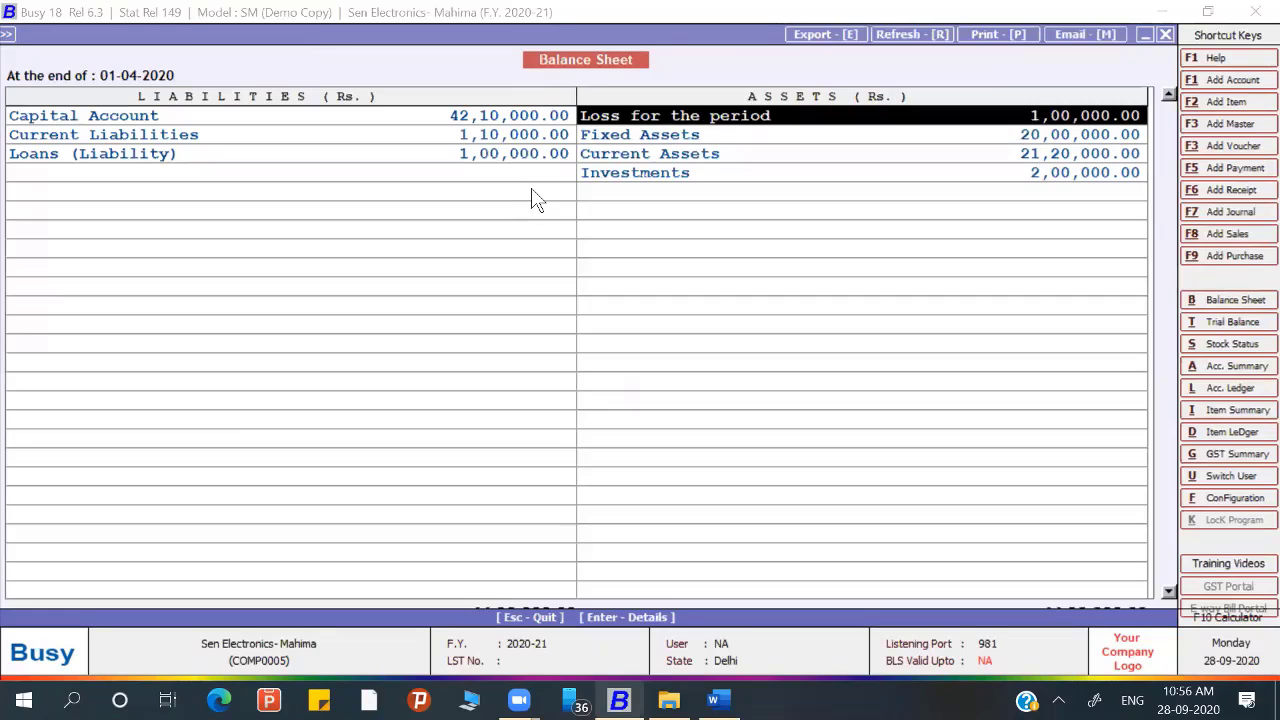
pyautogui.press('Down')
pyautogui.press('Return')
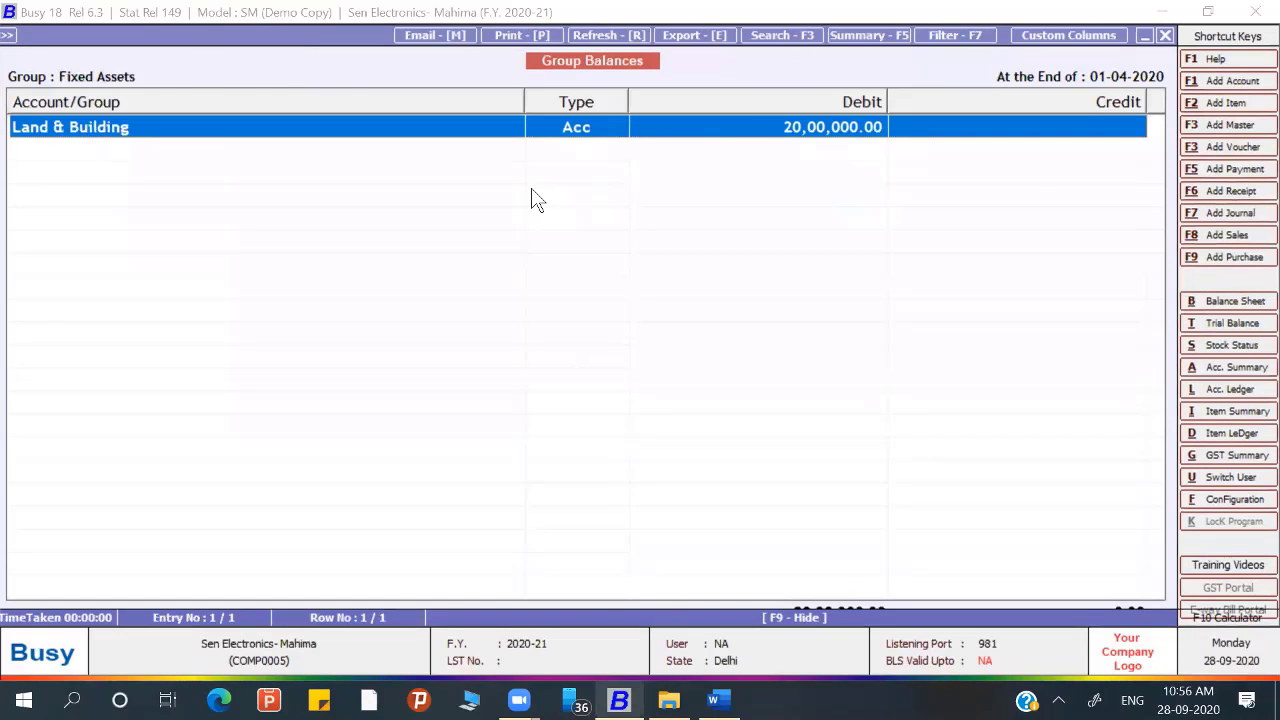
pyautogui.press('Escape')
pyautogui.press('Up')
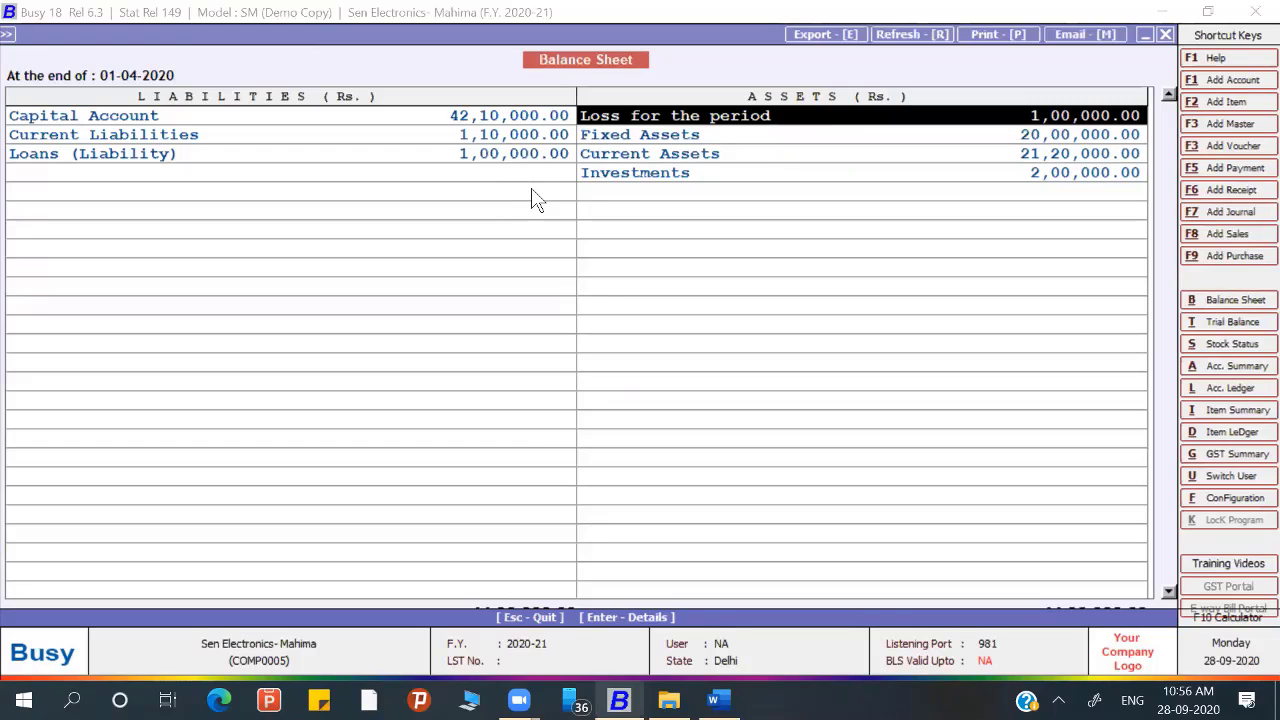
# Step: Open the Profit & Loss A/c behind the 1,00,000.00 loss, review its rows, and exit the reports
pyautogui.press('Return')
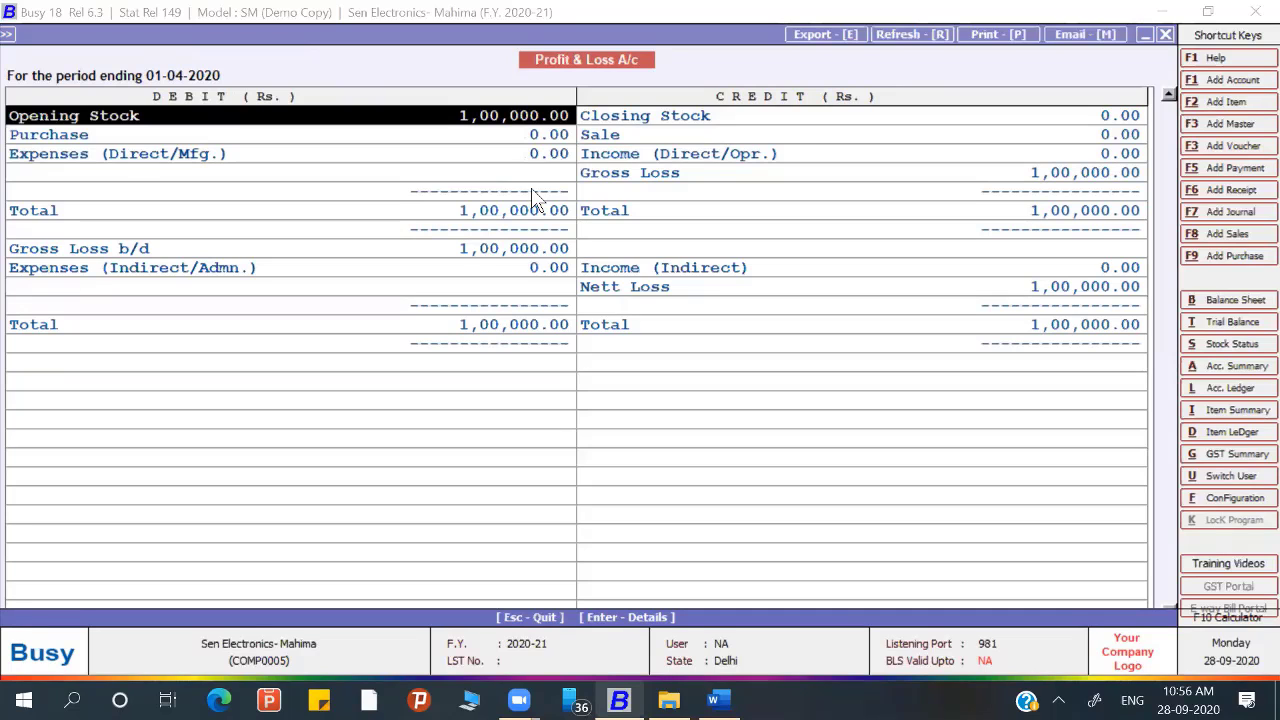
pyautogui.press('Escape')
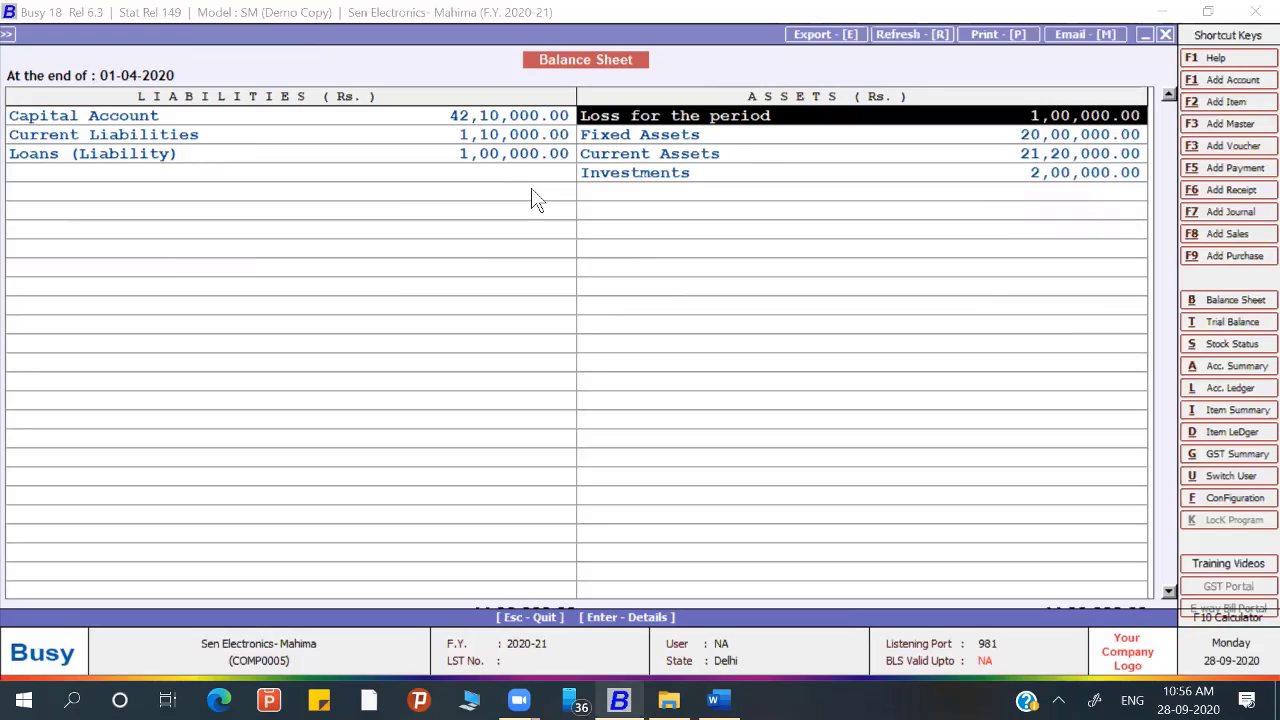
pyautogui.press('Down')
pyautogui.press('Up')
pyautogui.press('Return')
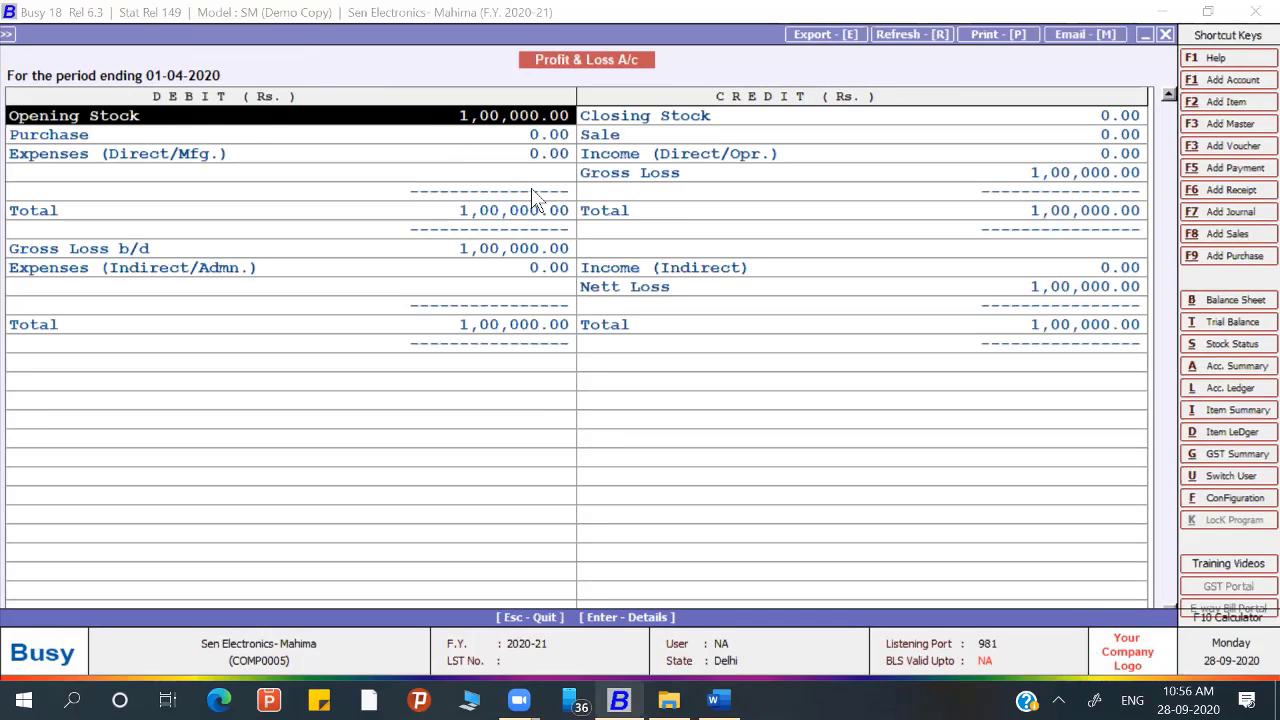
pyautogui.press('Right')
pyautogui.press('Left')
pyautogui.press('Right')
pyautogui.press('Down')
pyautogui.press('Down')
pyautogui.press('Down')
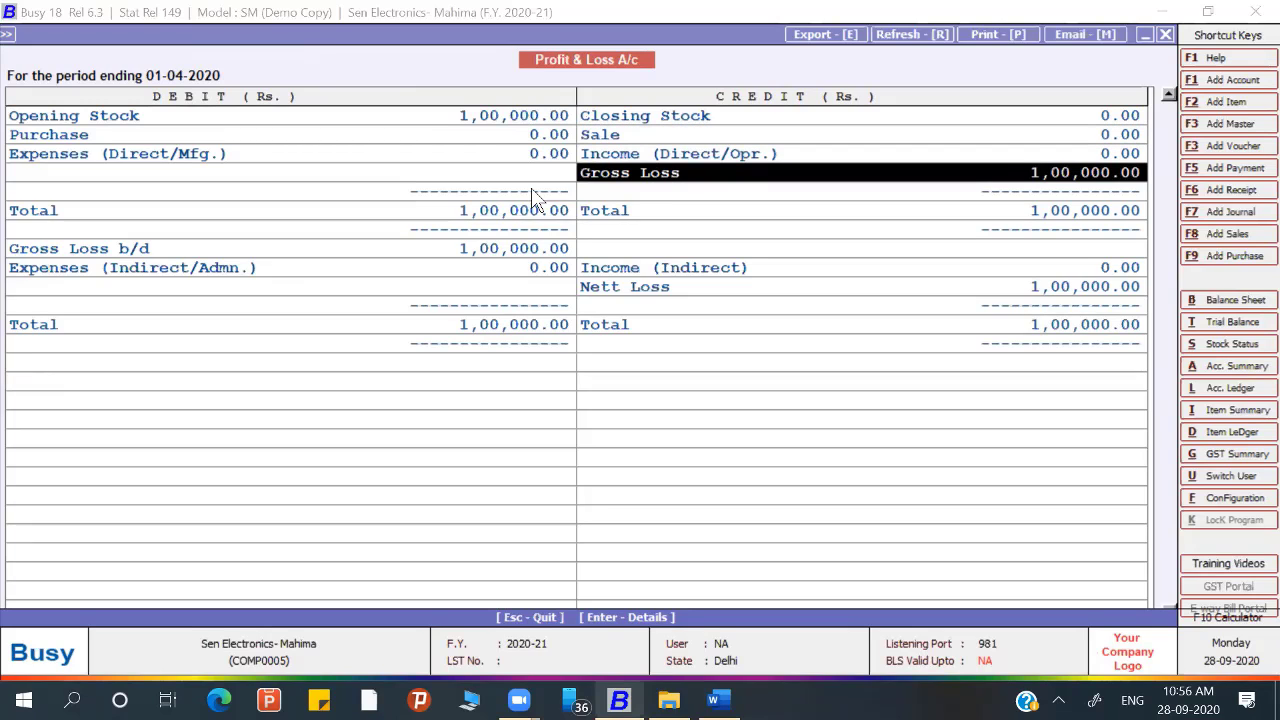
pyautogui.press('Up')
pyautogui.press('Up')
pyautogui.press('Up')
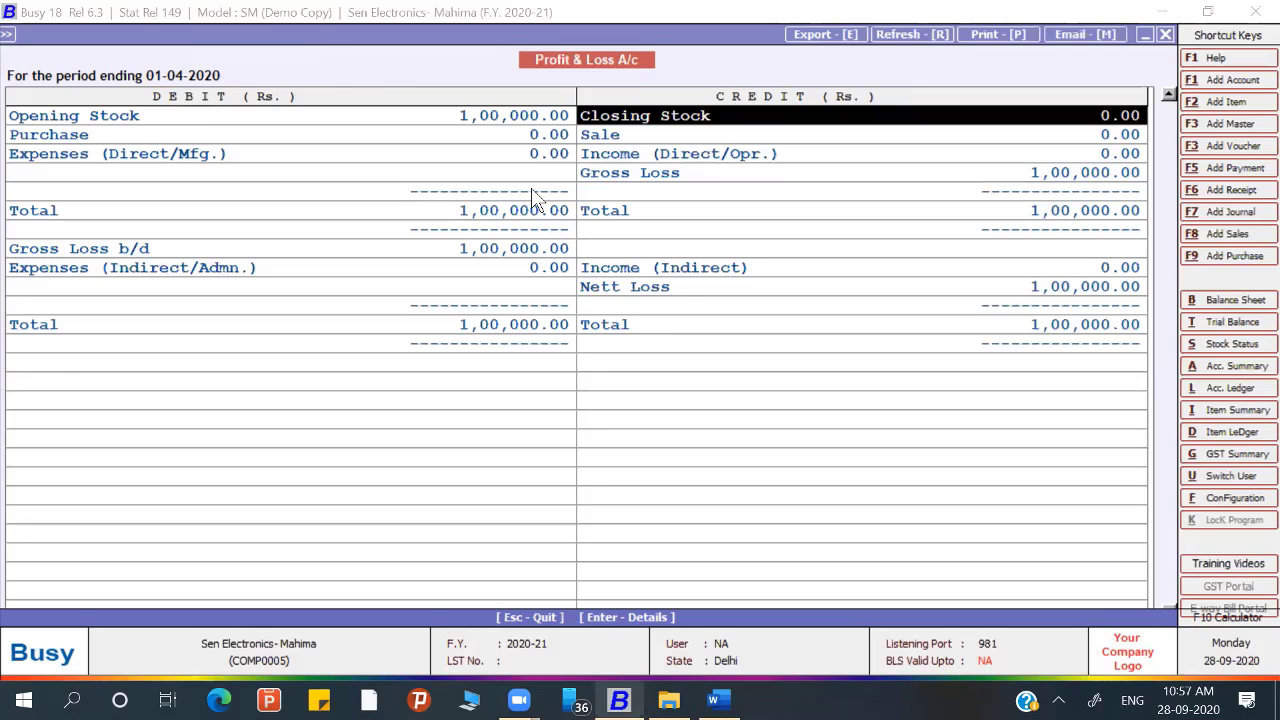
pyautogui.press('Escape')
pyautogui.press('Escape')
pyautogui.press('Escape')
pyautogui.press('Escape')
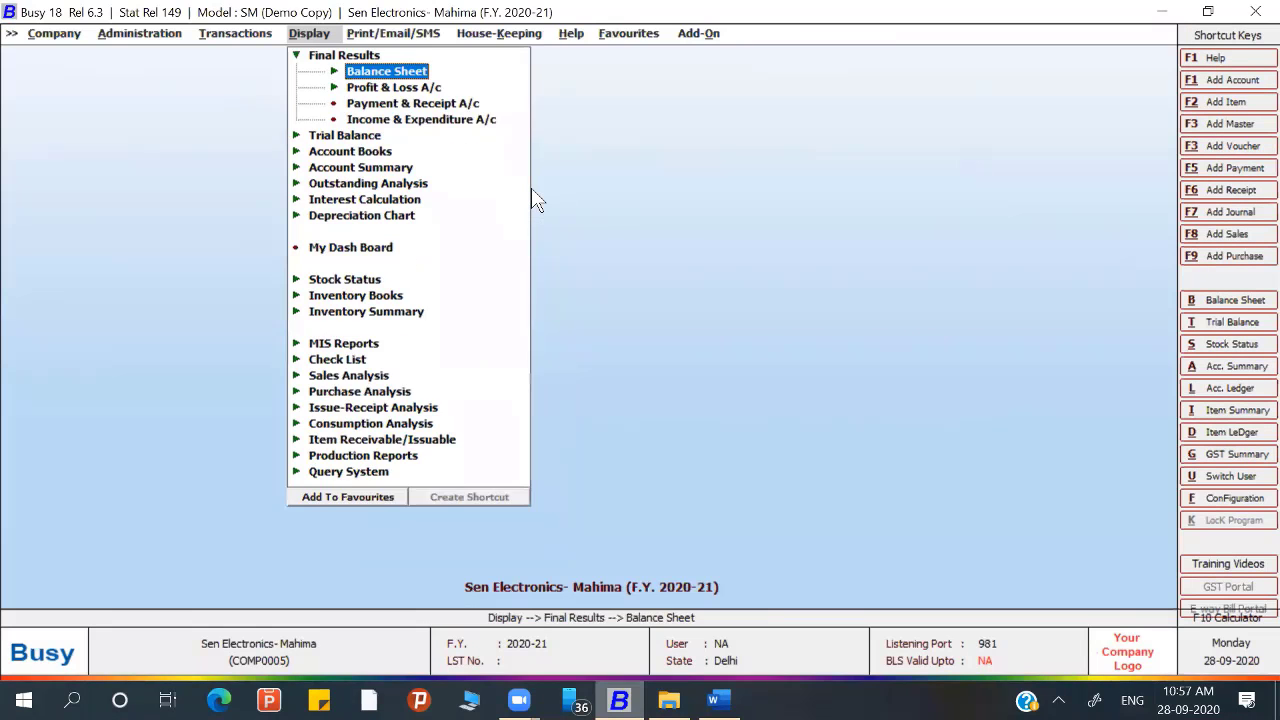
# Step: Add a new account named Opening Stock in the Stock-in-hand group
pyautogui.press('Left')
pyautogui.press('Left')
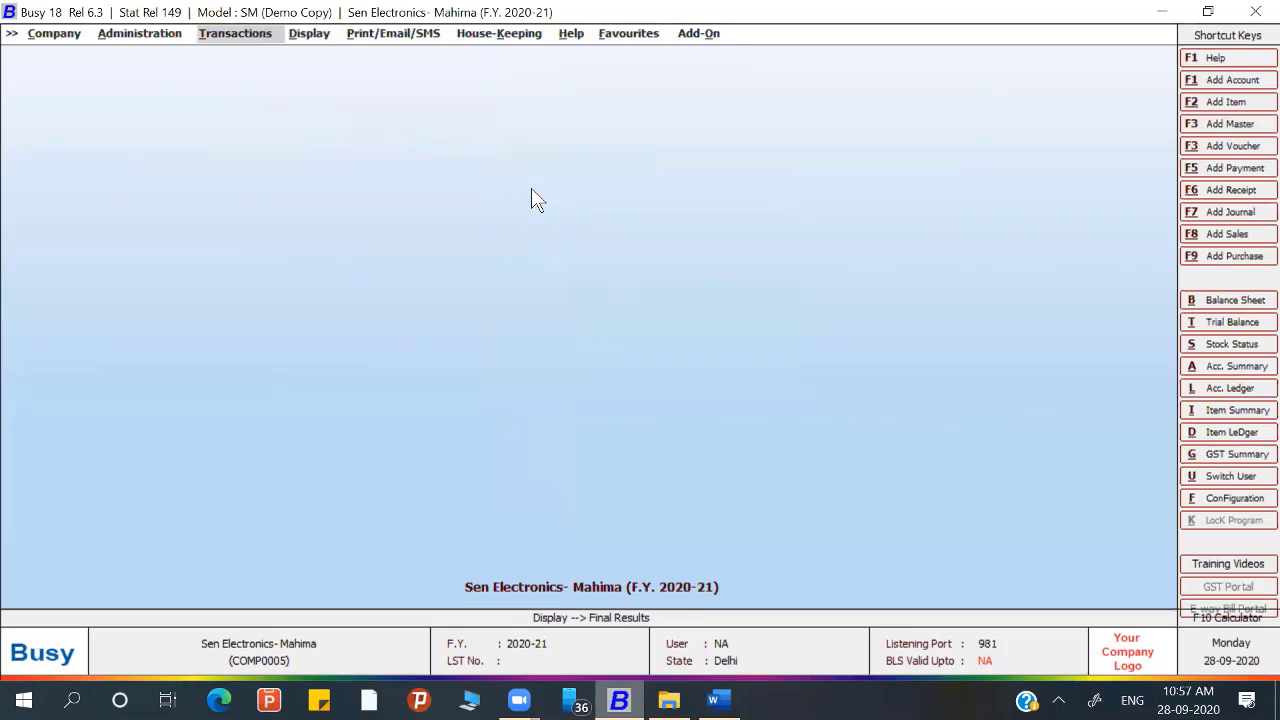
pyautogui.press('Return')
pyautogui.press('Return')
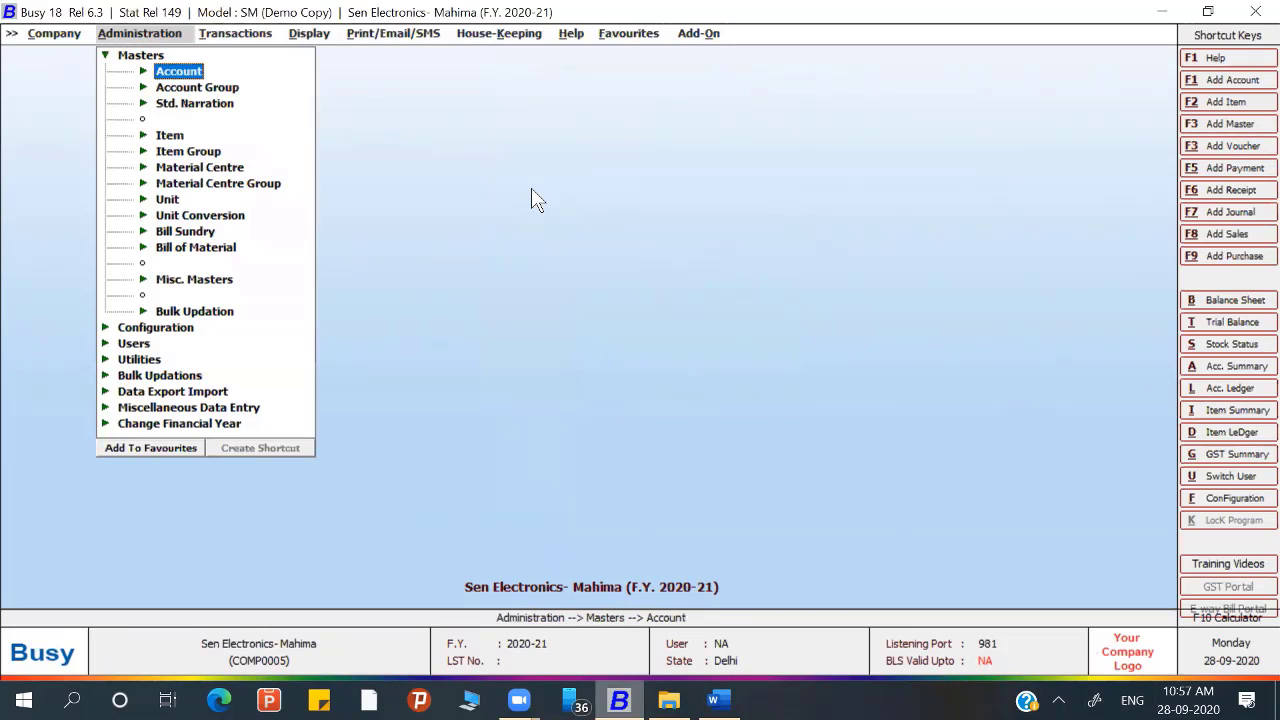
pyautogui.press('Return')
pyautogui.press('Return')
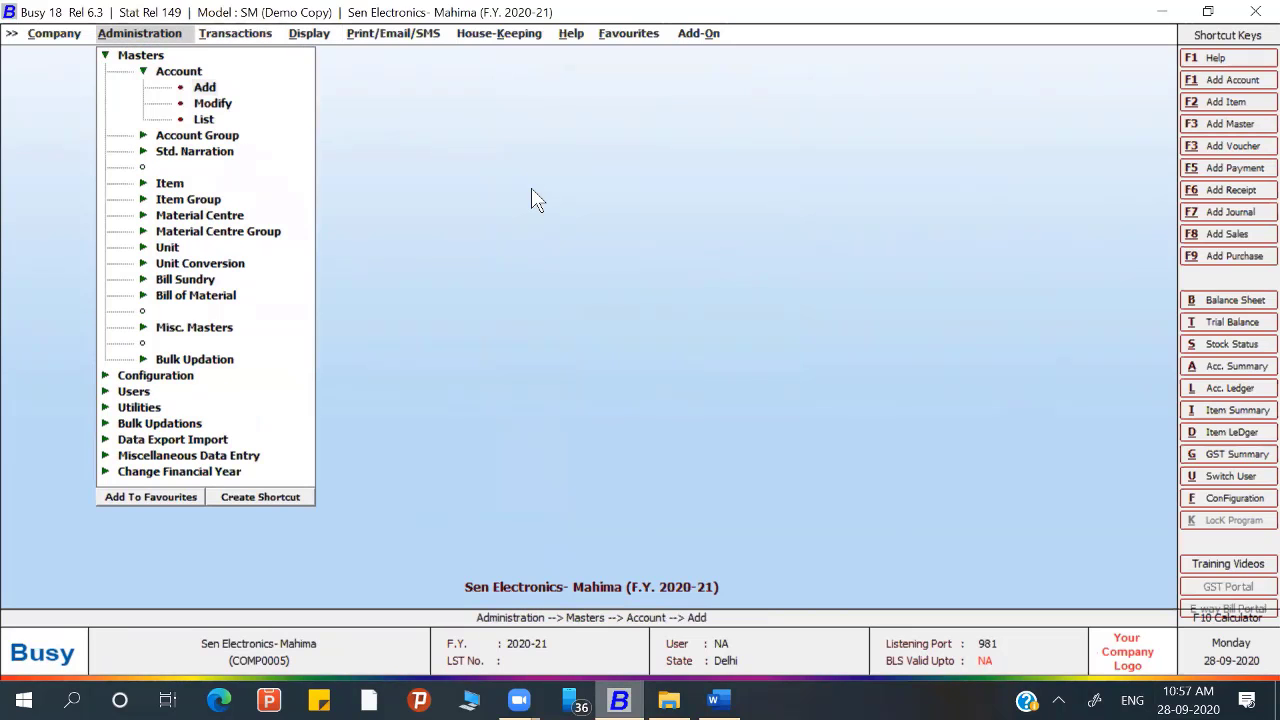
pyautogui.write('open')
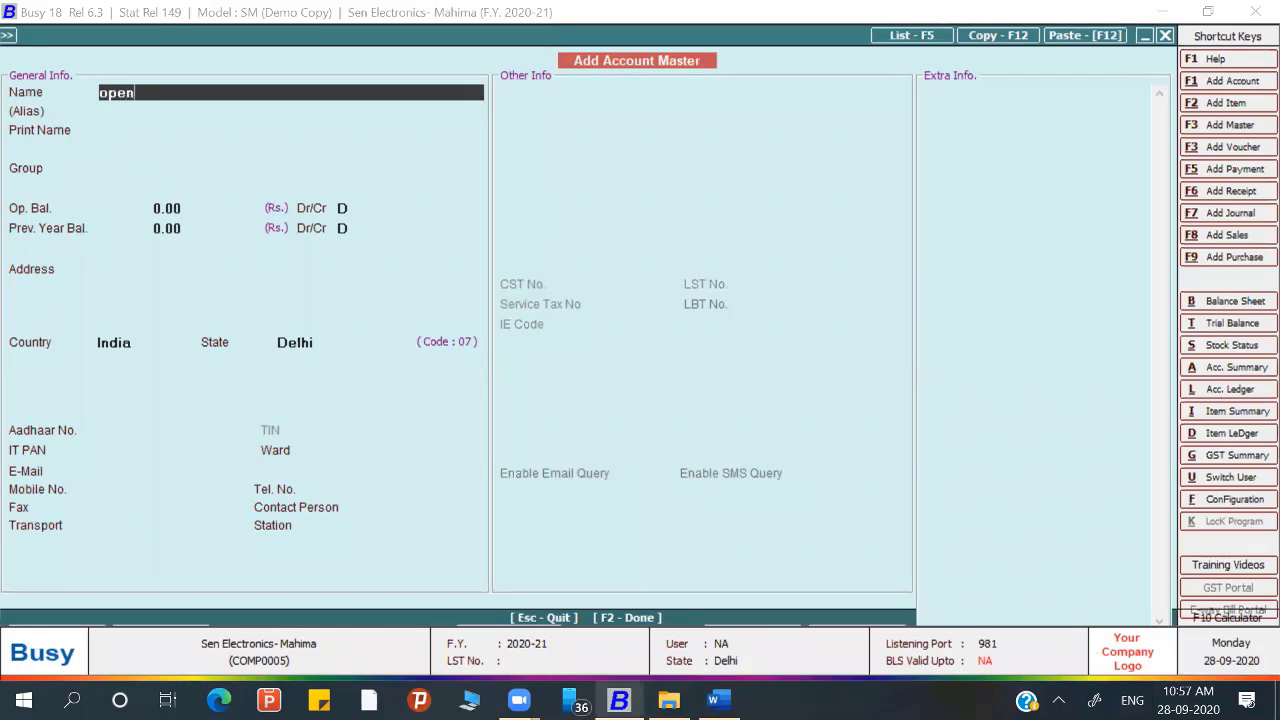
pyautogui.write('ing stock')
pyautogui.press('Return')
pyautogui.press('Return')
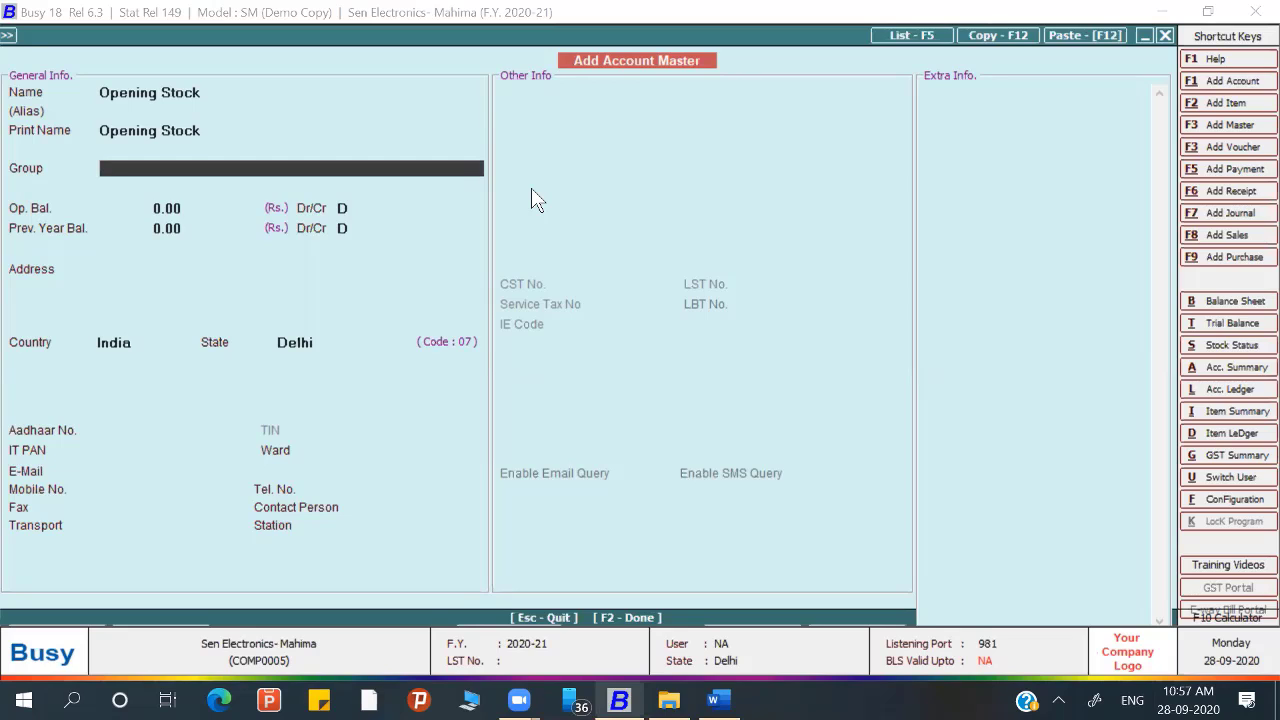
pyautogui.write('s')
pyautogui.press('Down')
pyautogui.press('Down')
pyautogui.press('Down')
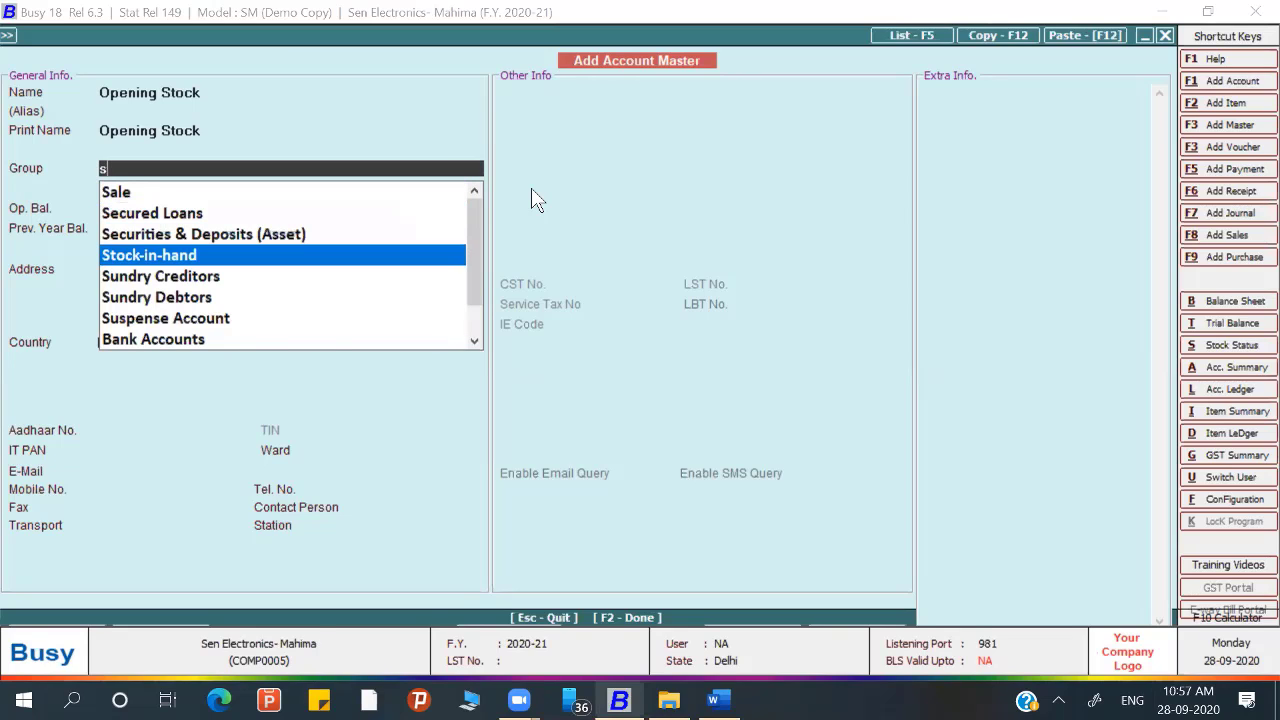
pyautogui.press('Return')
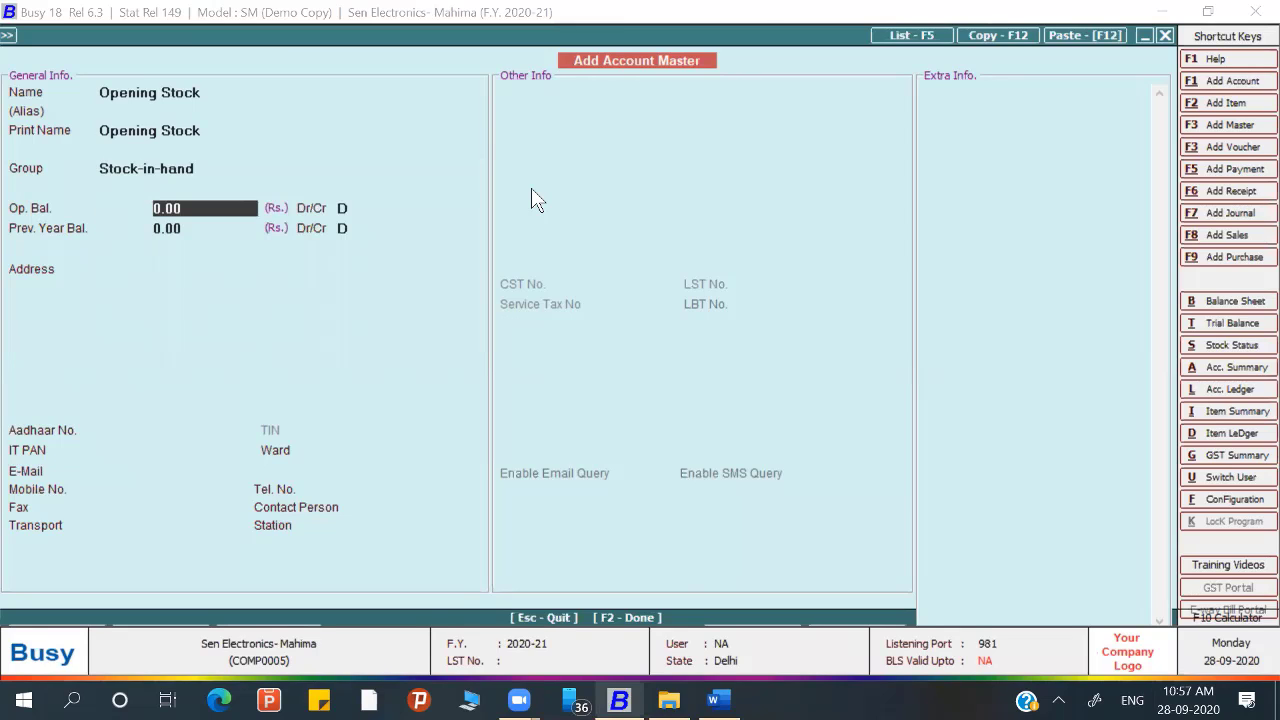
# Step: Give Opening Stock a 2,000 Dr opening balance and save it
pyautogui.write('2,0')
pyautogui.write('000')
pyautogui.press('Return')
pyautogui.press('Return')
pyautogui.press('Return')
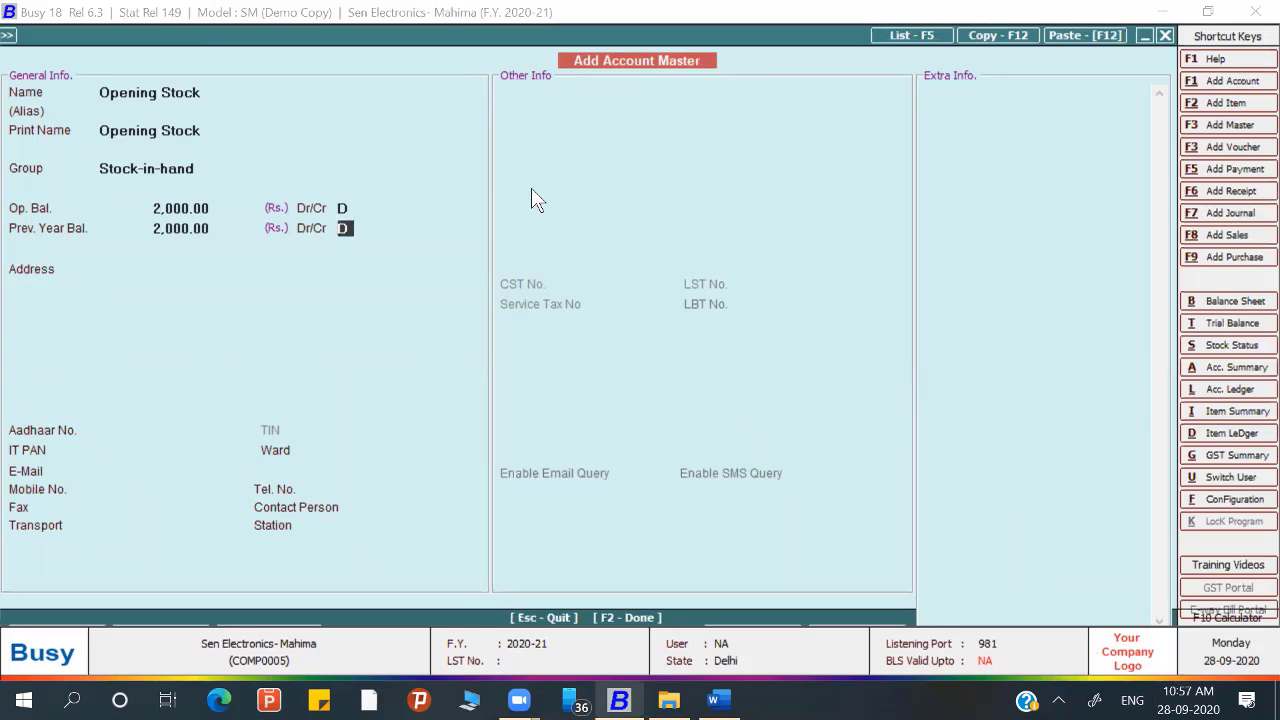
pyautogui.press('Return')
pyautogui.press('Return')
pyautogui.press('Escape')
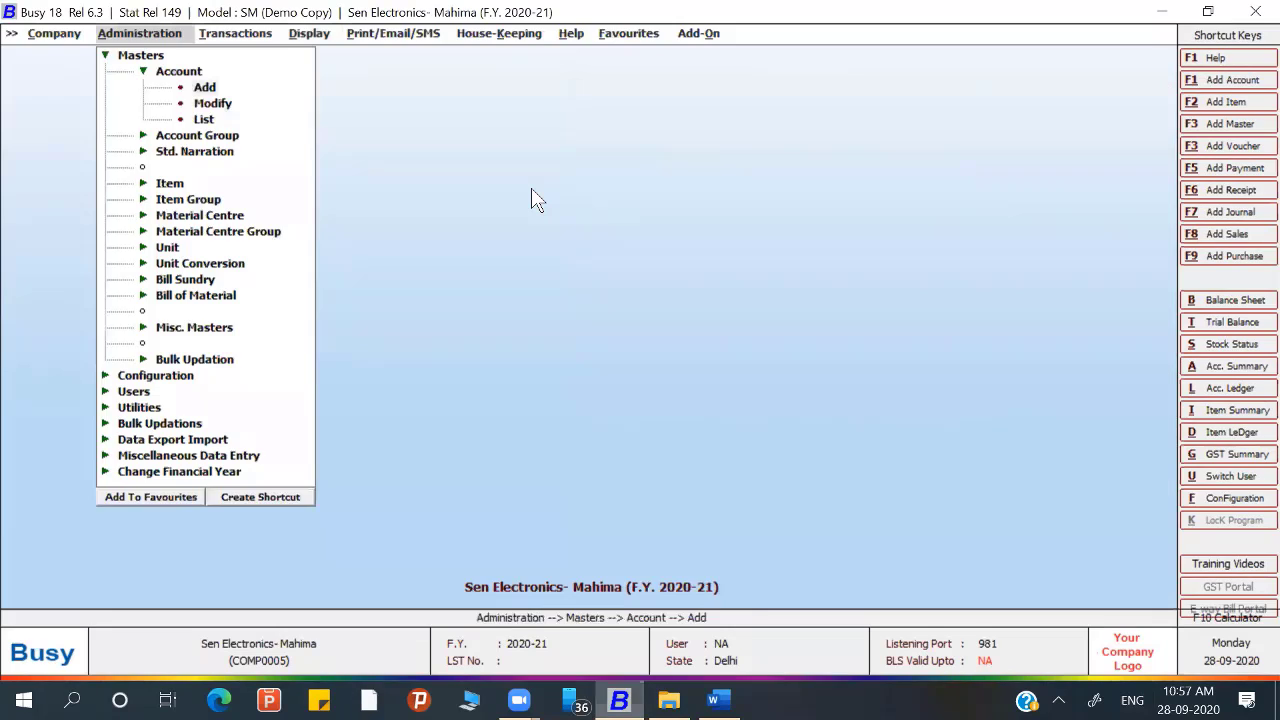
pyautogui.press('Escape')
pyautogui.press('Escape')
pyautogui.press('Escape')
pyautogui.press('Right')
pyautogui.press('Right')
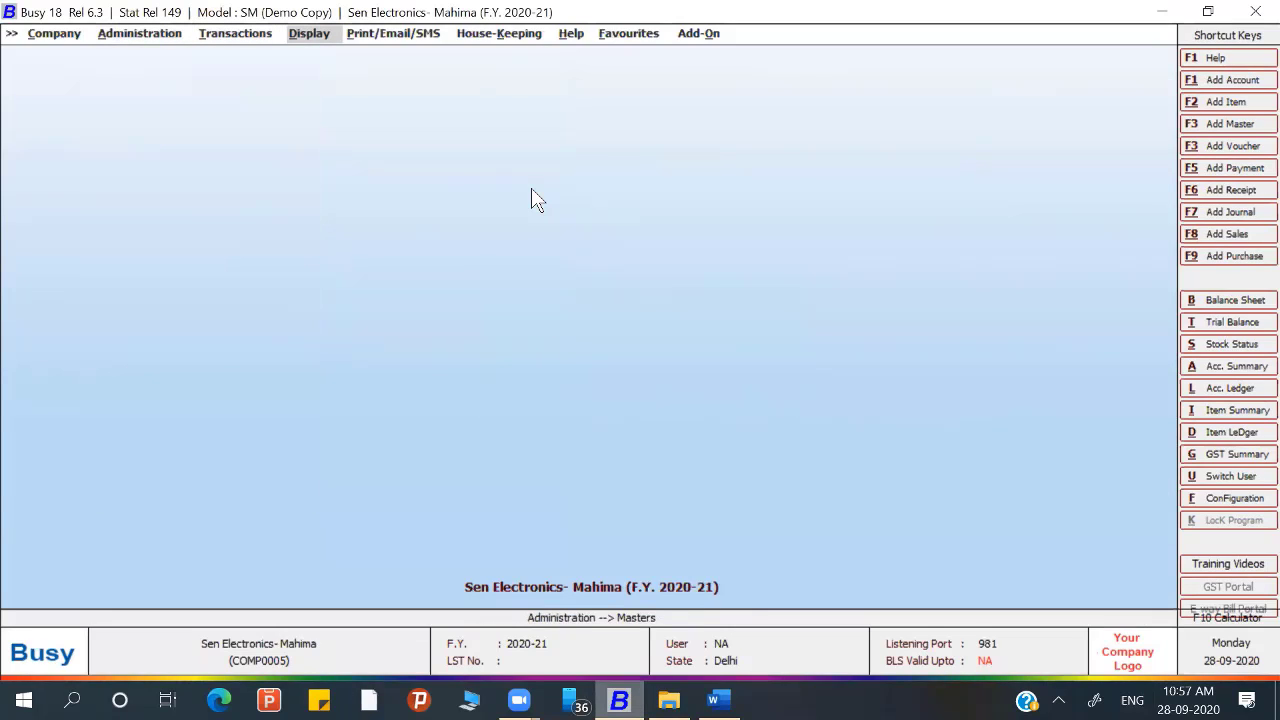
# Step: View the horizontal Balance Sheet, which shows a 2,000.00 opening-balance difference
pyautogui.press('Return')
pyautogui.press('Return')
pyautogui.press('Return')
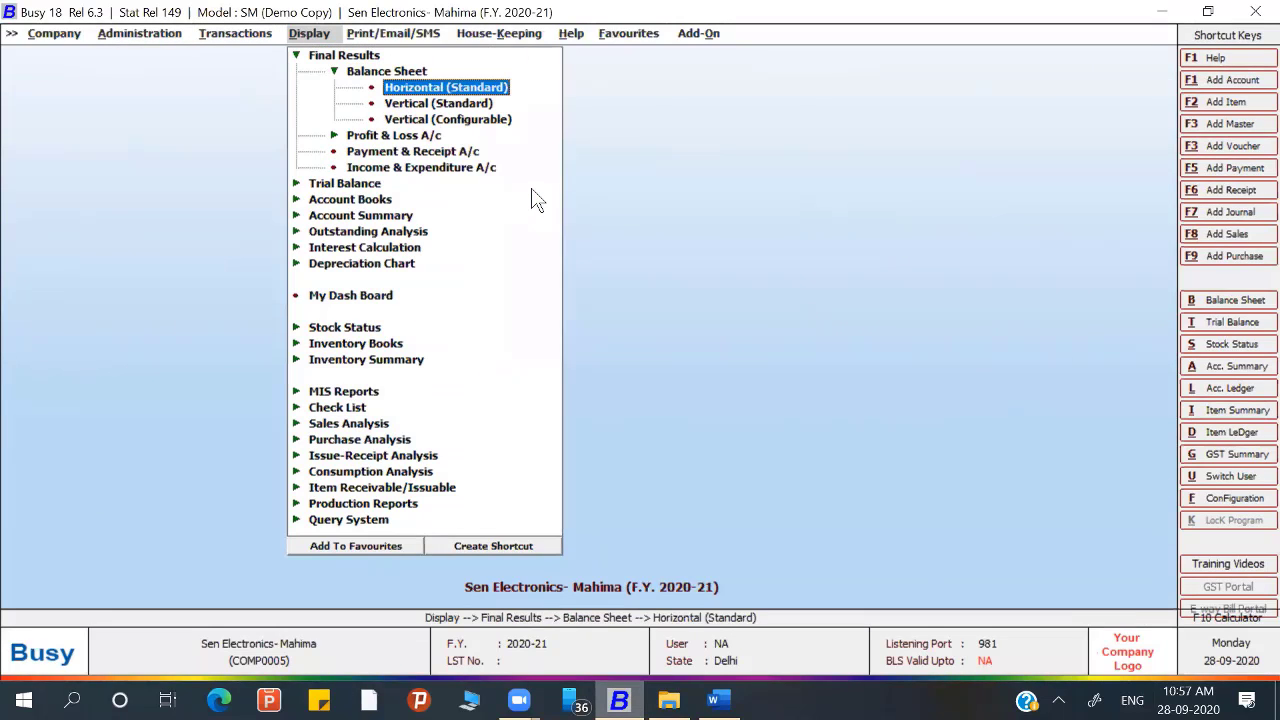
pyautogui.press('Return')
pyautogui.press('Return')
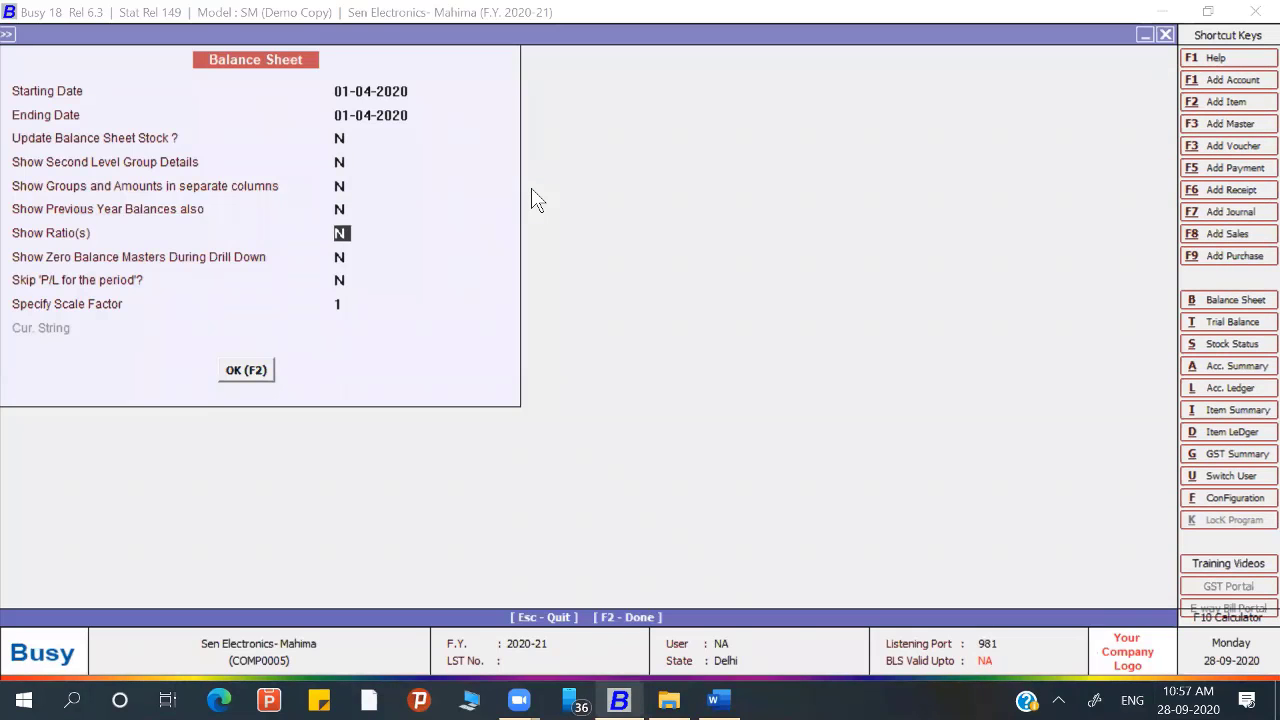
pyautogui.press('Return')
pyautogui.press('Return')
pyautogui.press('Return')
pyautogui.press('Return')
pyautogui.press('Return')
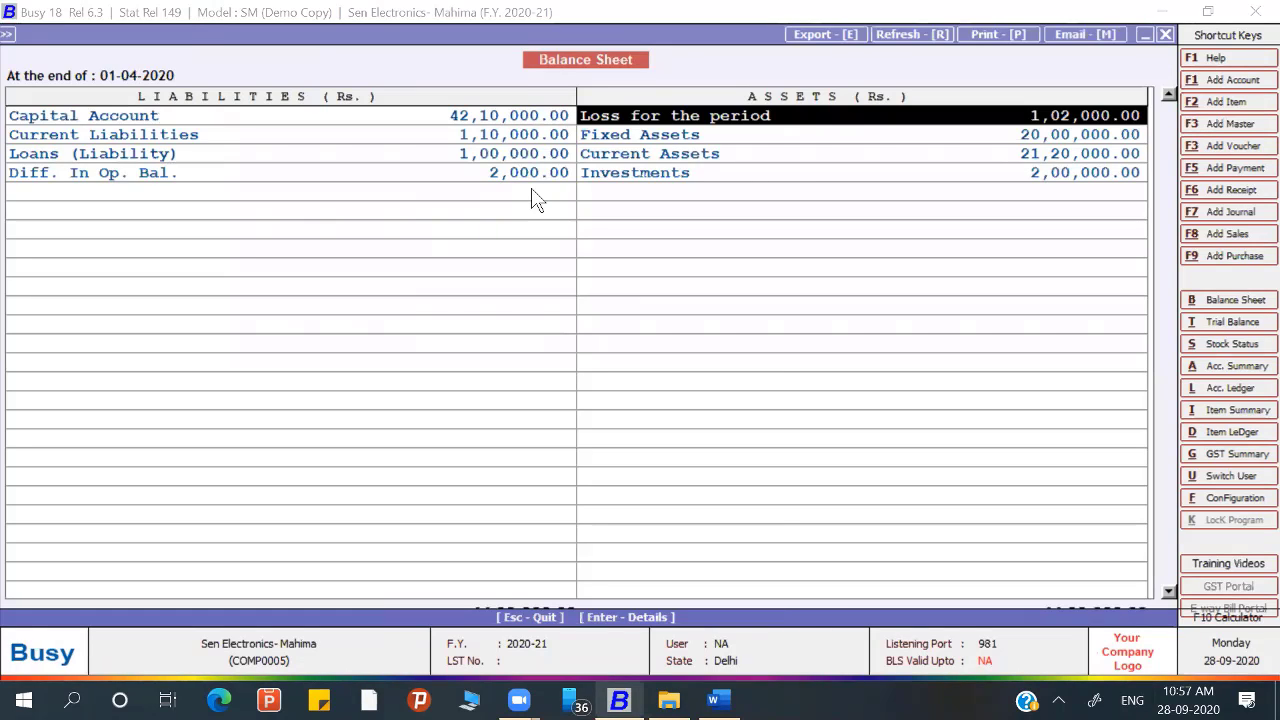
pyautogui.press('Escape')
pyautogui.press('Escape')
pyautogui.press('Escape')
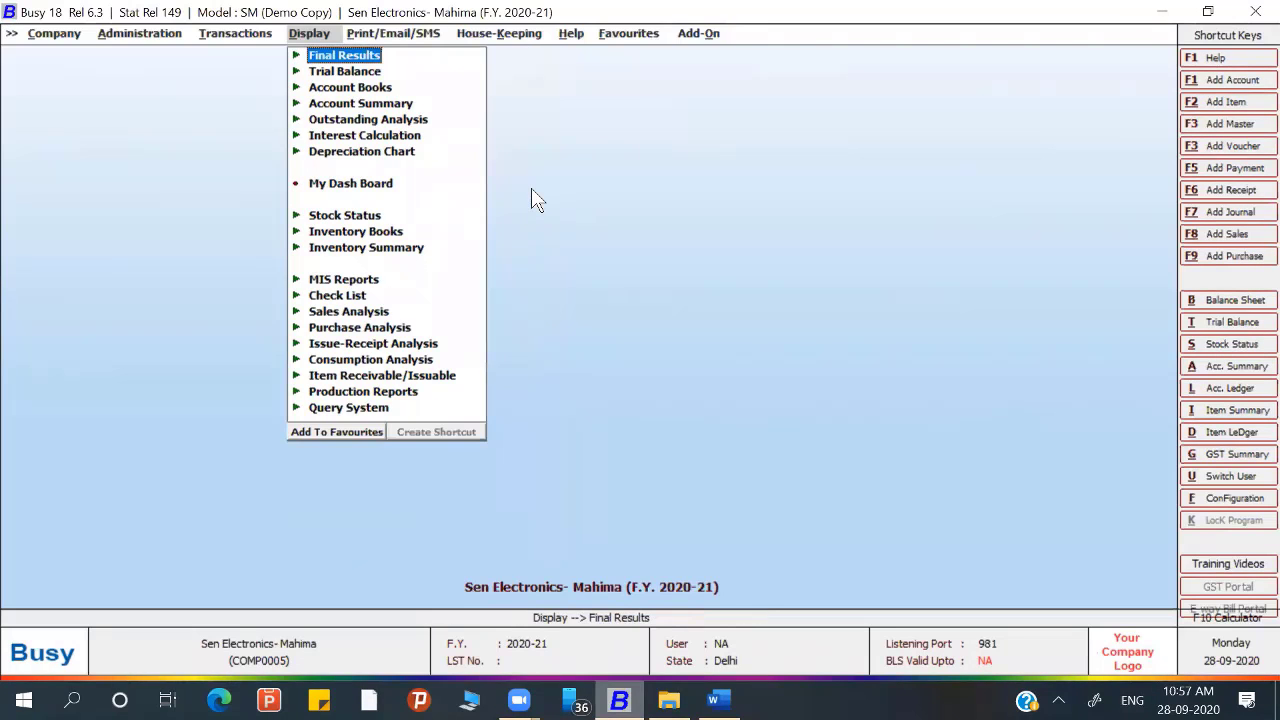
# Step: Open the Opening Stock account for modification from the Account masters
pyautogui.press('Left')
pyautogui.press('Left')
pyautogui.press('Return')
pyautogui.press('Down')
pyautogui.press('Up')
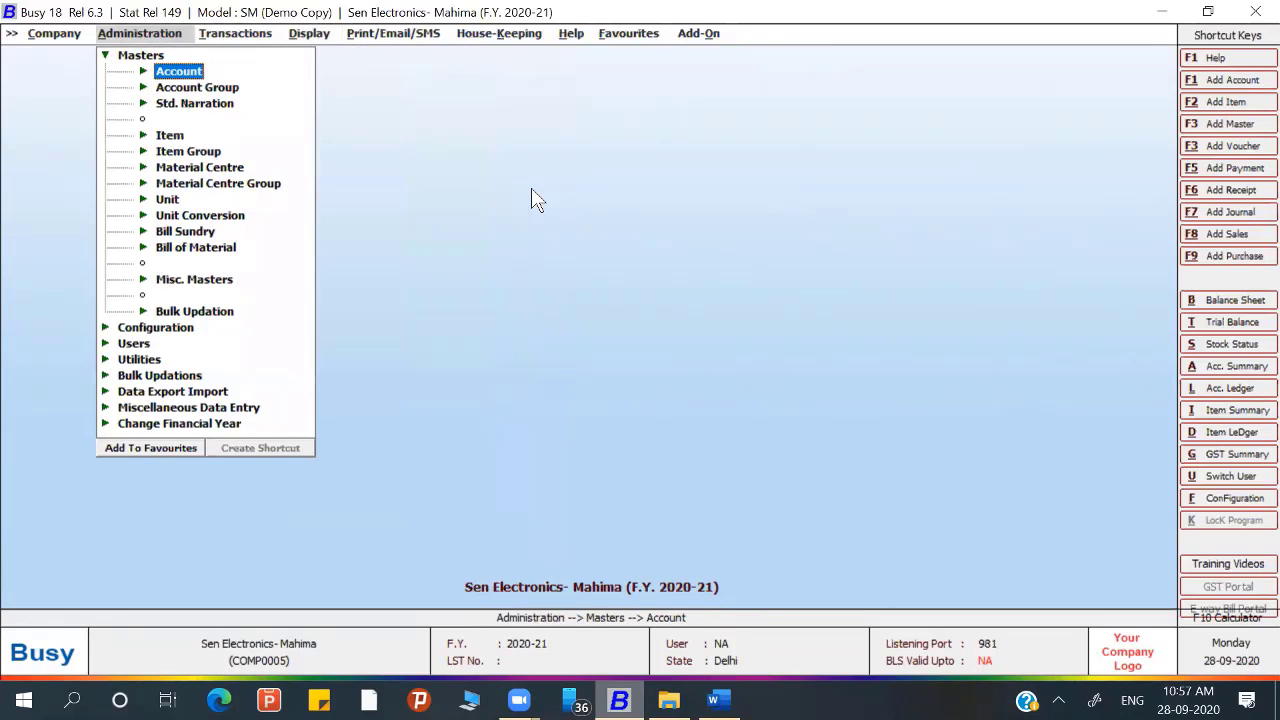
pyautogui.press('Return')
pyautogui.press('Down')
pyautogui.press('Down')
pyautogui.press('Up')
pyautogui.press('Return')
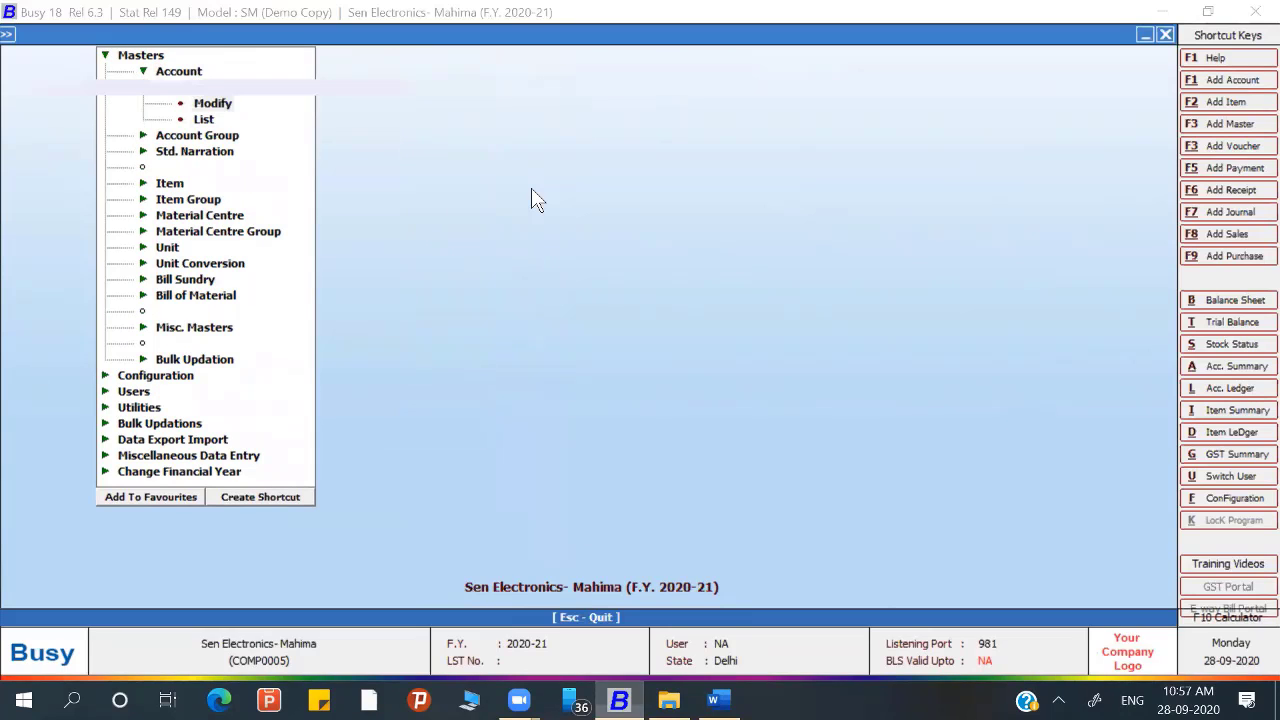
pyautogui.write('op')
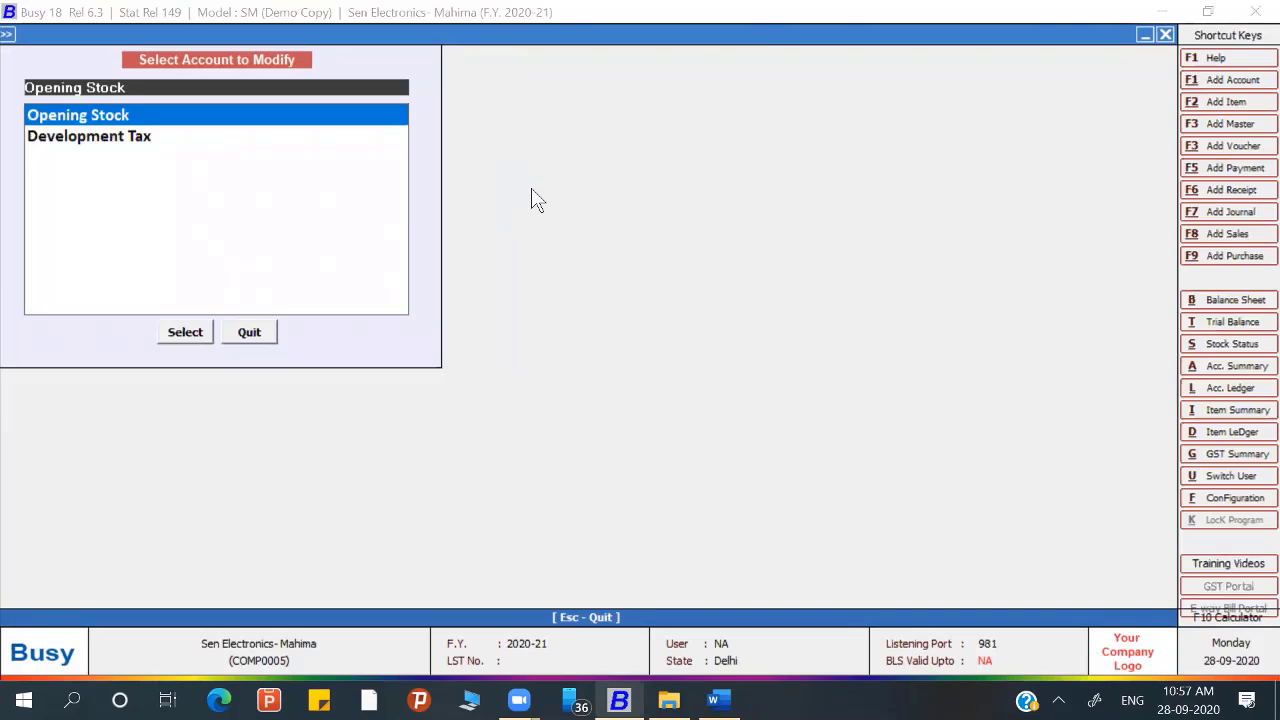
pyautogui.press('Return')
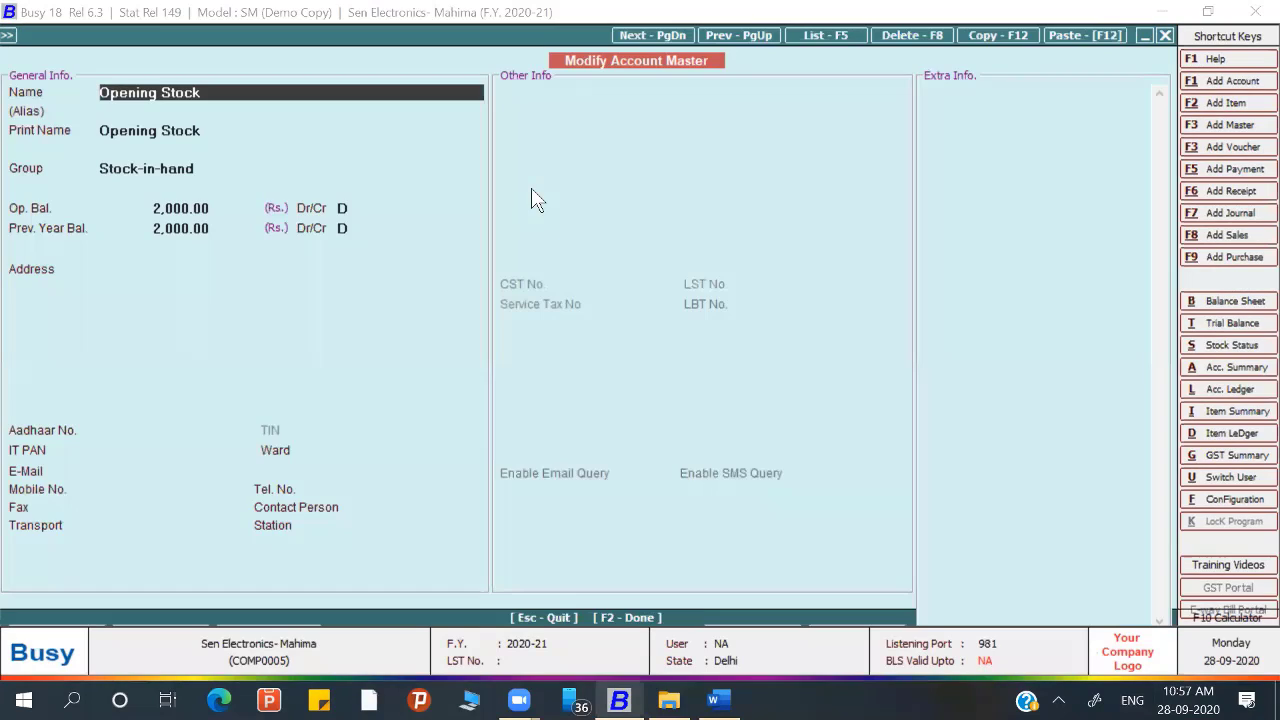
# Step: Delete the Opening Stock account, confirming the warning about its balance
pyautogui.click(927, 37)
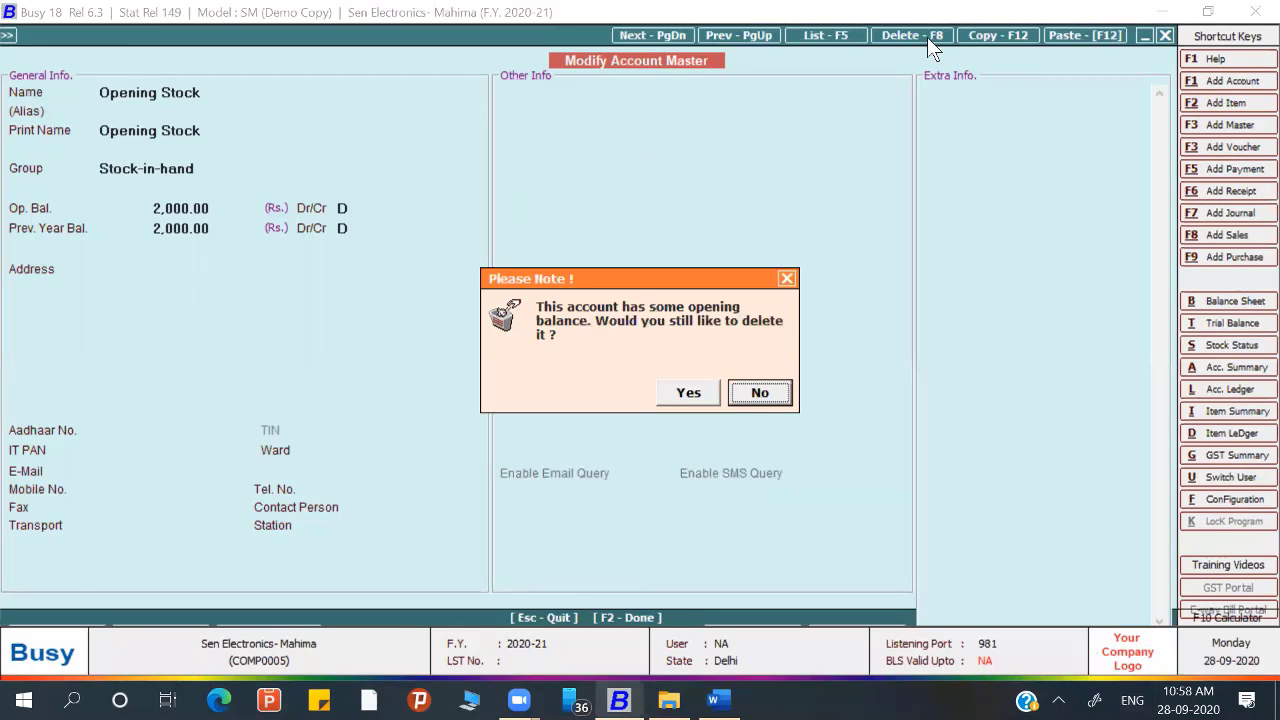
pyautogui.click(690, 393)
pyautogui.press('Escape')
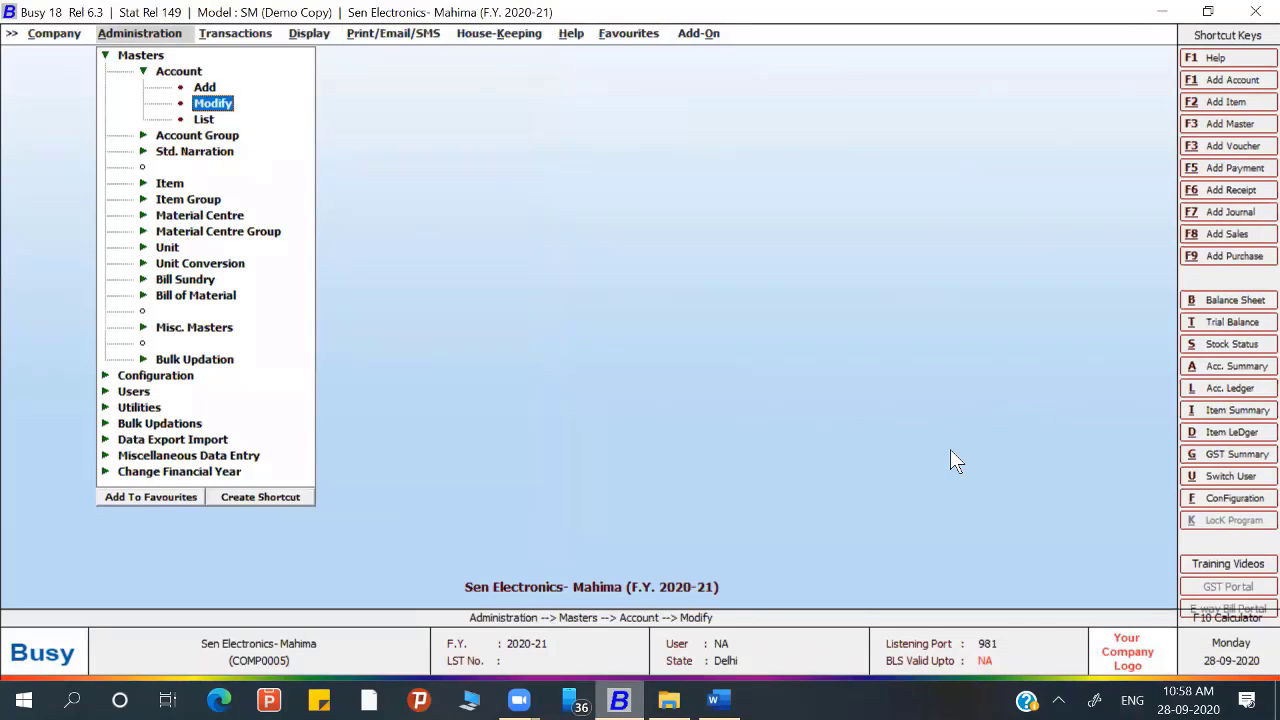
pyautogui.press('Escape')
pyautogui.press('Escape')
# Step: Generate the horizontal Balance Sheet with Update Balance Sheet Stock set to Y
pyautogui.press('Right')
pyautogui.press('Right')
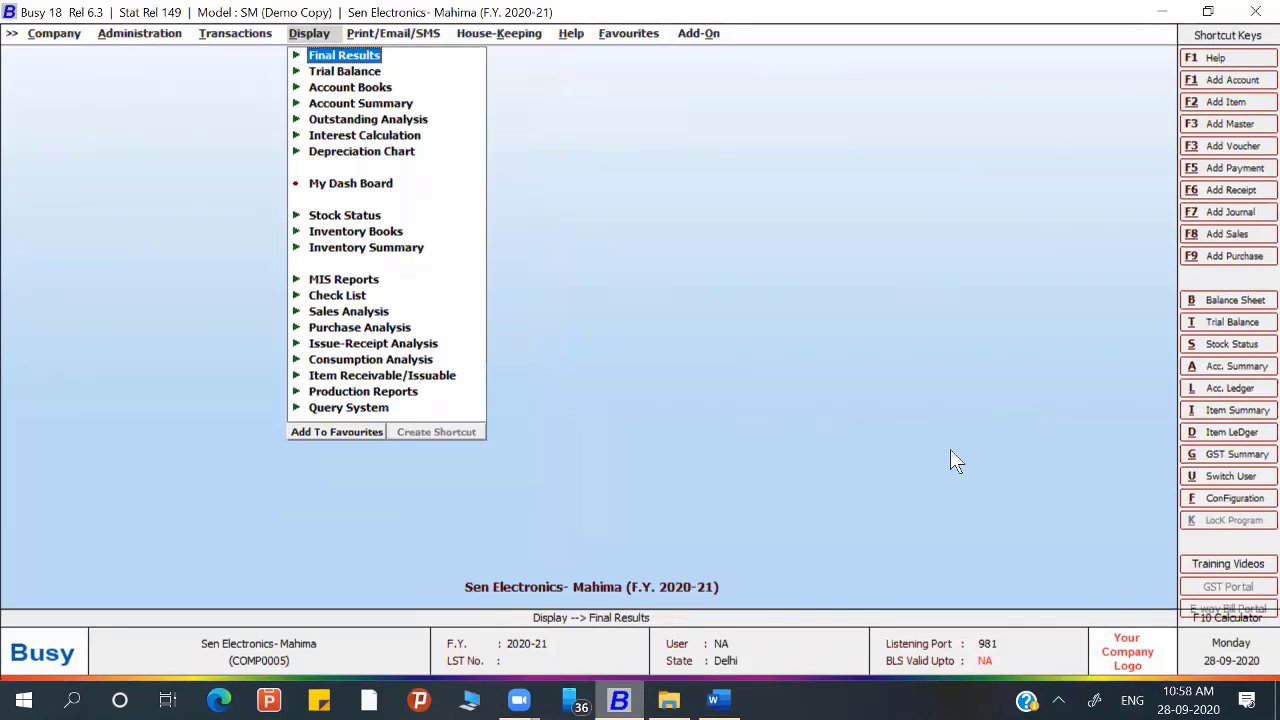
pyautogui.press('Right')
pyautogui.press('Right')
pyautogui.press('Return')
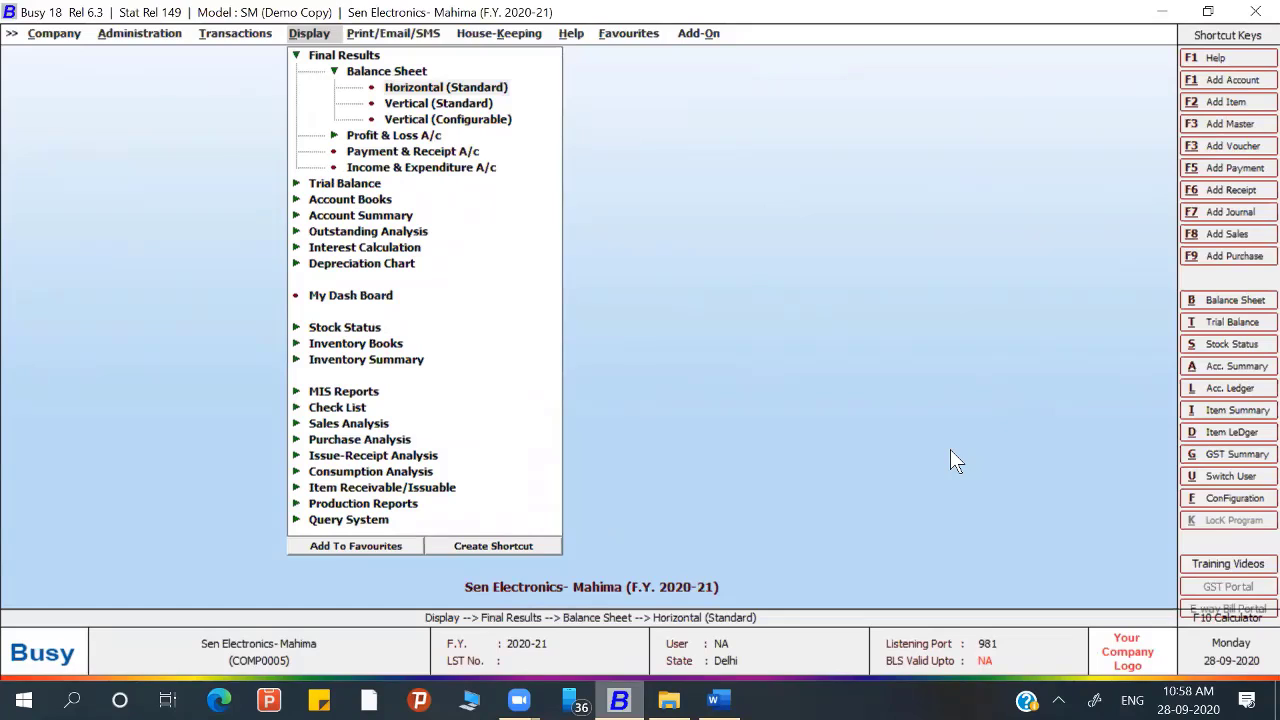
pyautogui.press('Return')
pyautogui.press('Return')
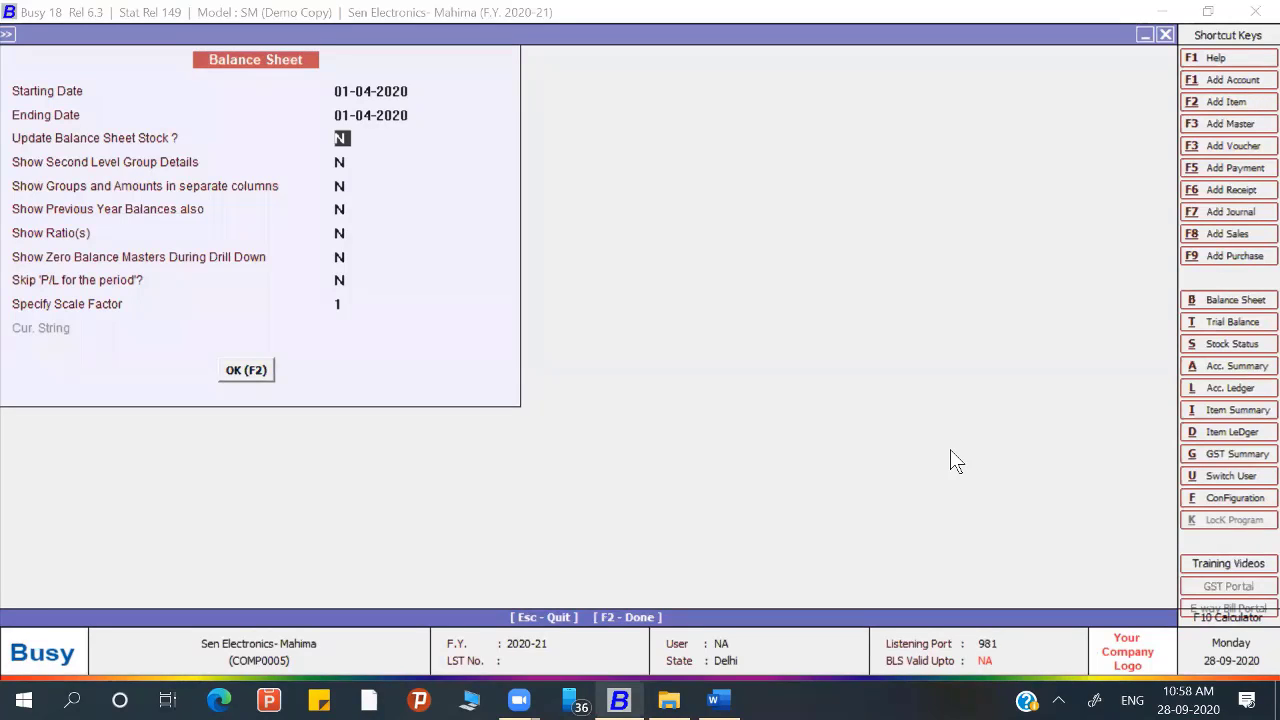
pyautogui.write('Y')
pyautogui.press('Return')
pyautogui.press('Return')
pyautogui.press('Return')
pyautogui.press('Return')
pyautogui.press('Return')
pyautogui.press('Return')
pyautogui.press('F2')
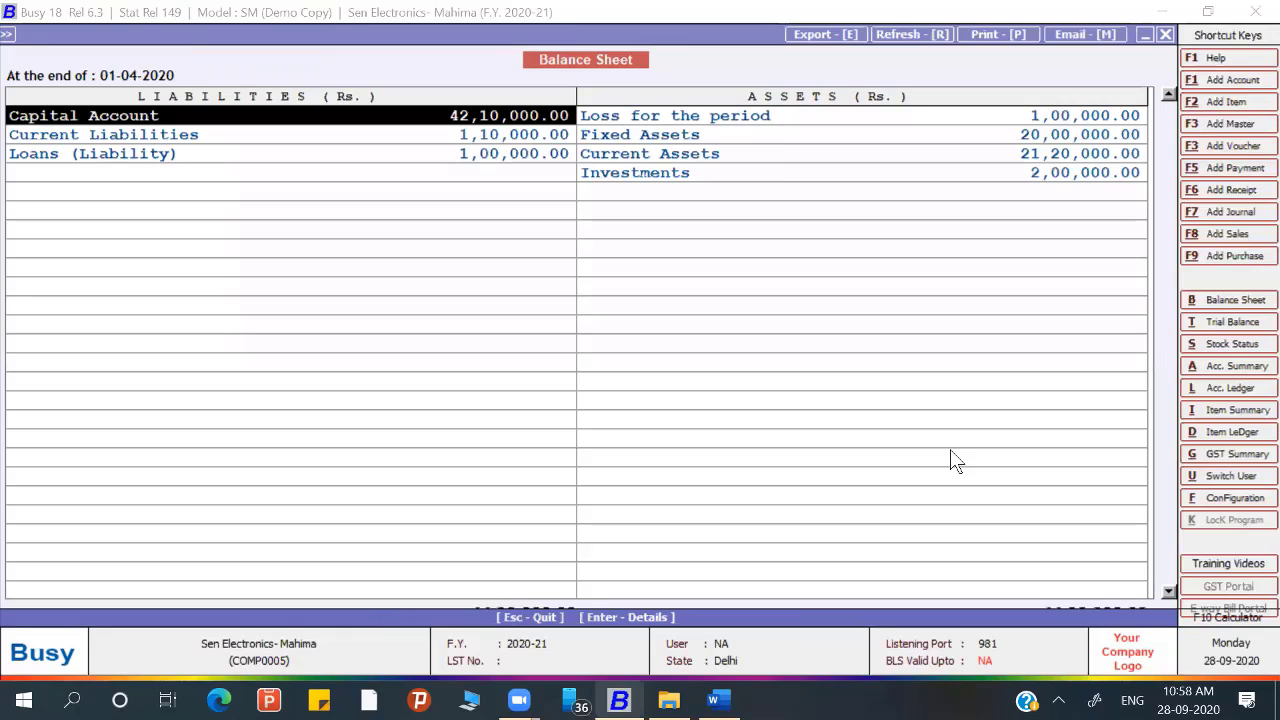
# Step: Drill into Loss for the period to check the 1,00,000 Profit & Loss figure, then return
pyautogui.press('Right')
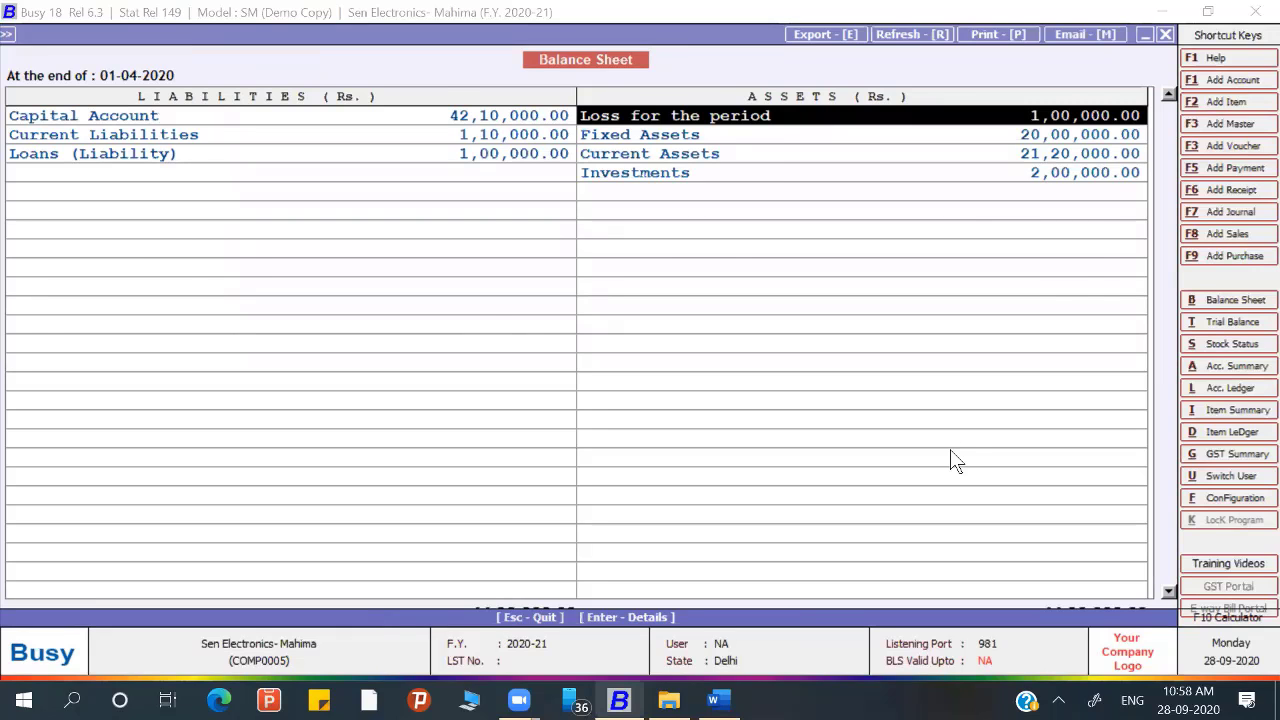
pyautogui.press('Return')
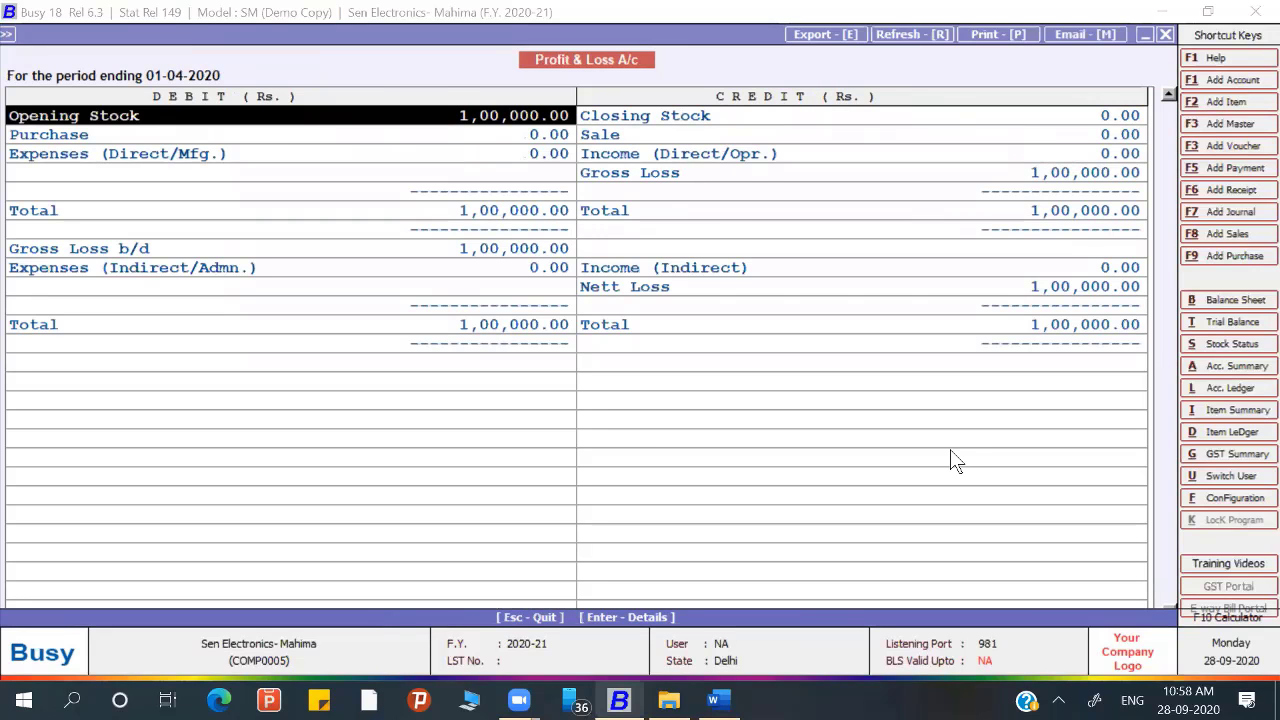
pyautogui.press('Escape')
pyautogui.press('Return')
pyautogui.press('Escape')
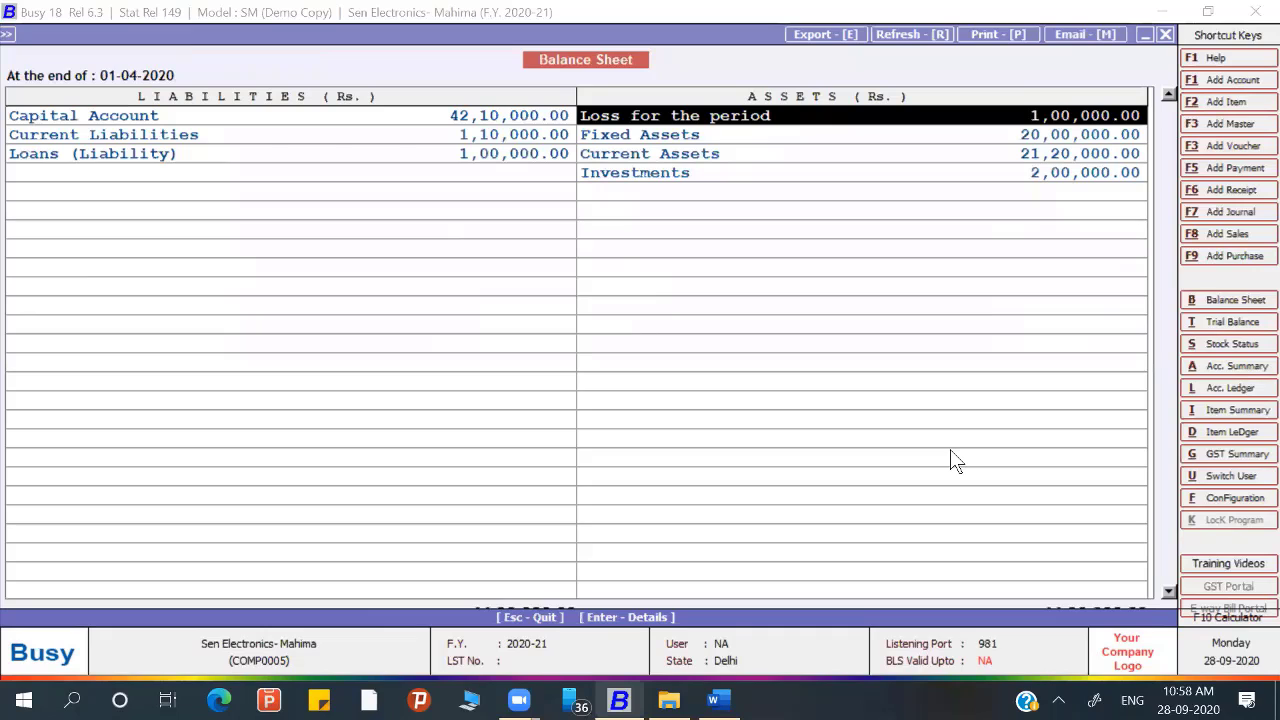
pyautogui.press('Escape')
pyautogui.press('Return')
pyautogui.press('Return')
pyautogui.press('Return')
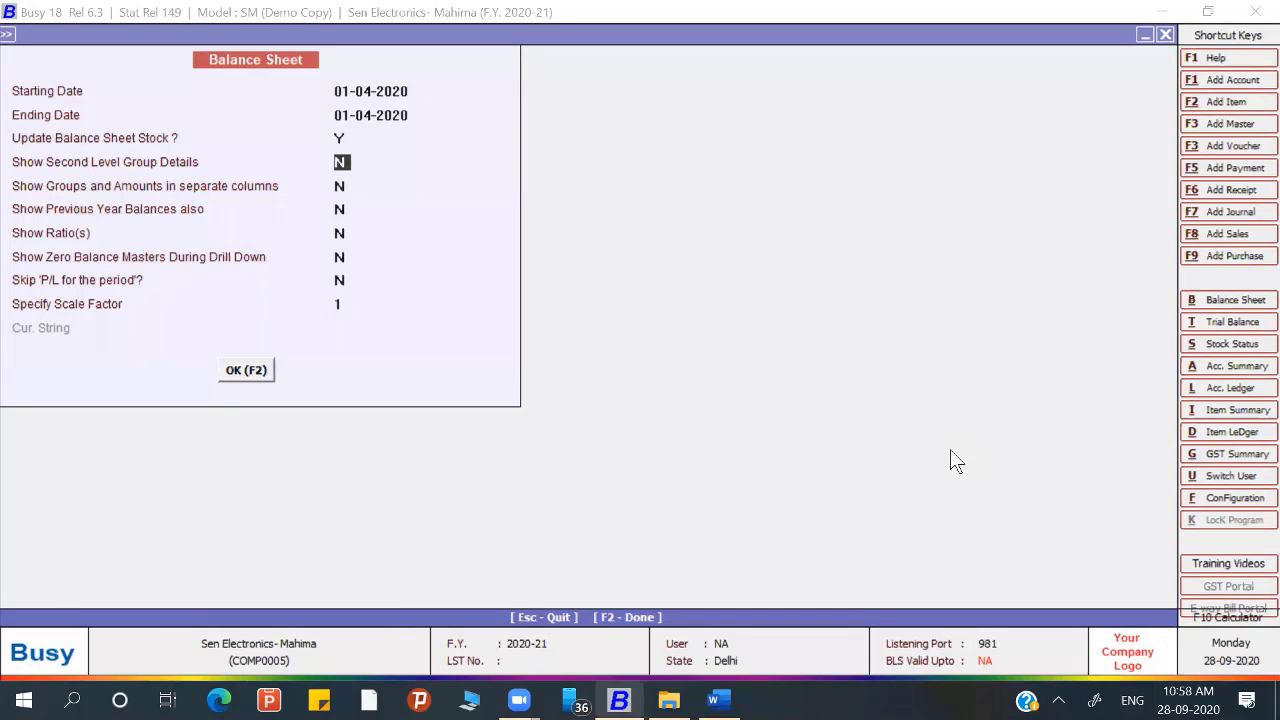
# Step: Set Show Second Level Group Details to Y and review Capital, Sundry Creditors and Bank Accounts rows
pyautogui.press('Return')
pyautogui.press('Up')
pyautogui.write('y')
pyautogui.press('Return')
pyautogui.press('Return')
pyautogui.press('Return')
pyautogui.press('Return')
pyautogui.press('Return')
pyautogui.press('Return')
pyautogui.press('Return')
pyautogui.press('Return')
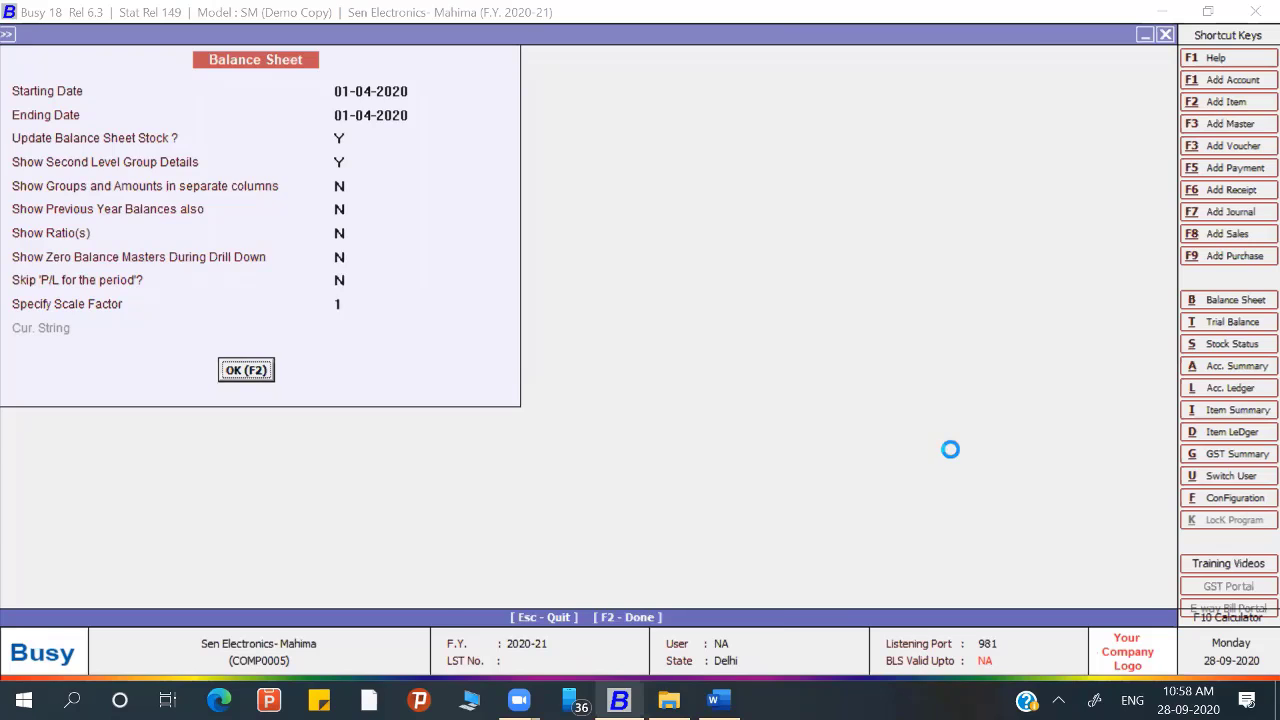
pyautogui.press('Down')
pyautogui.press('Down')
pyautogui.press('Down')
pyautogui.press('Down')
pyautogui.press('Down')
pyautogui.press('Down')
pyautogui.press('Down')
pyautogui.press('Down')
pyautogui.press('Right')
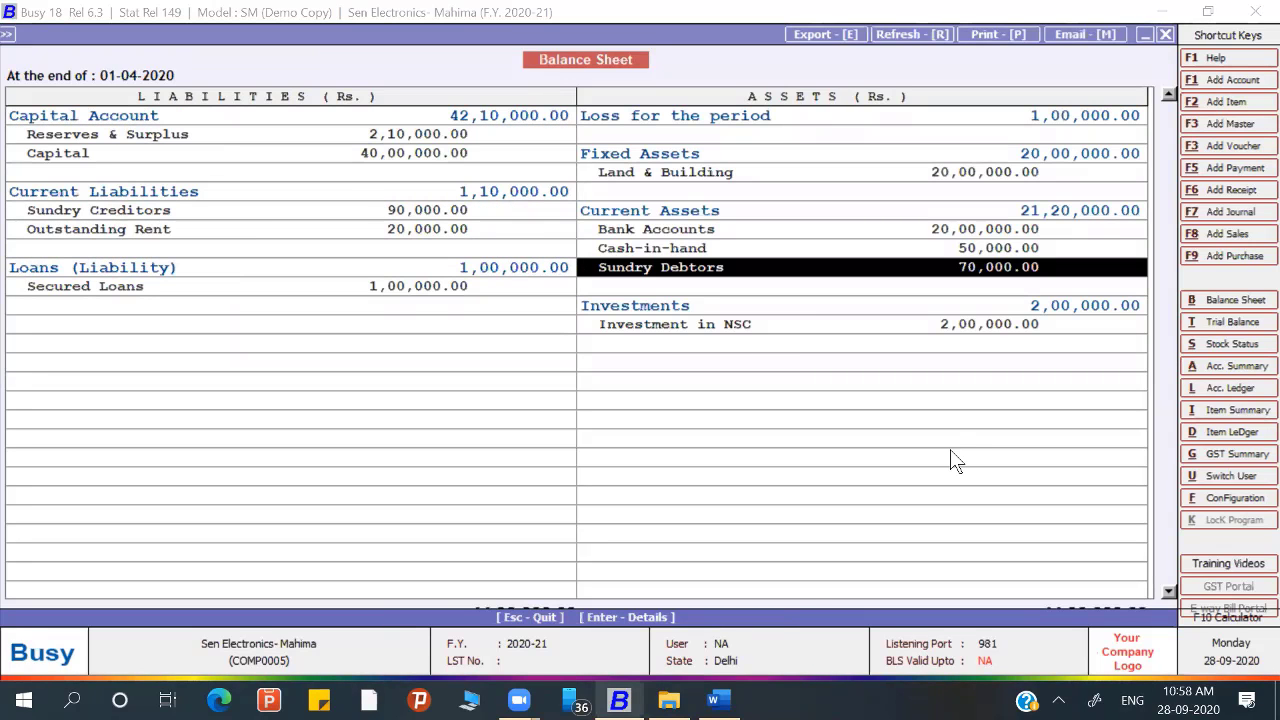
pyautogui.press('Up')
pyautogui.press('Up')
pyautogui.press('Up')
pyautogui.press('Up')
pyautogui.press('Up')
pyautogui.press('Up')
pyautogui.press('Up')
pyautogui.press('Up')
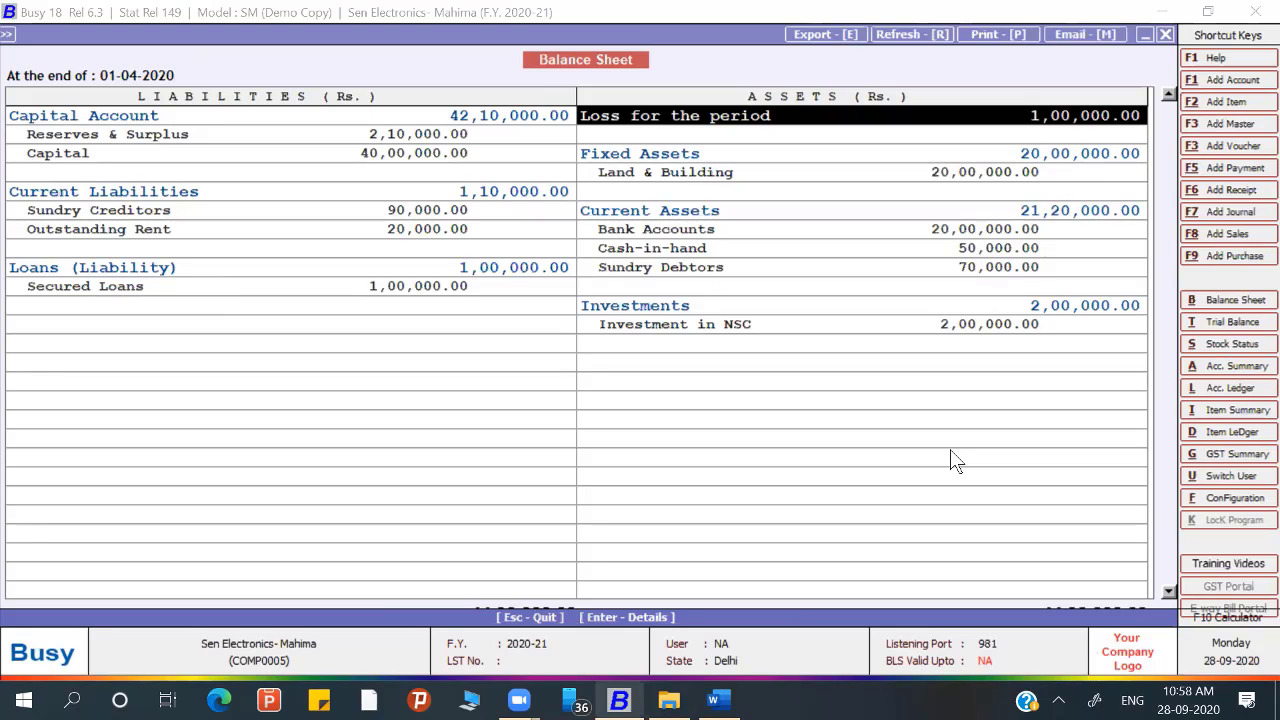
pyautogui.press('Down')
pyautogui.press('Down')
pyautogui.press('Down')
pyautogui.press('Down')
pyautogui.press('Down')
pyautogui.press('Down')
pyautogui.press('Down')
pyautogui.press('Down')
pyautogui.press('Down')
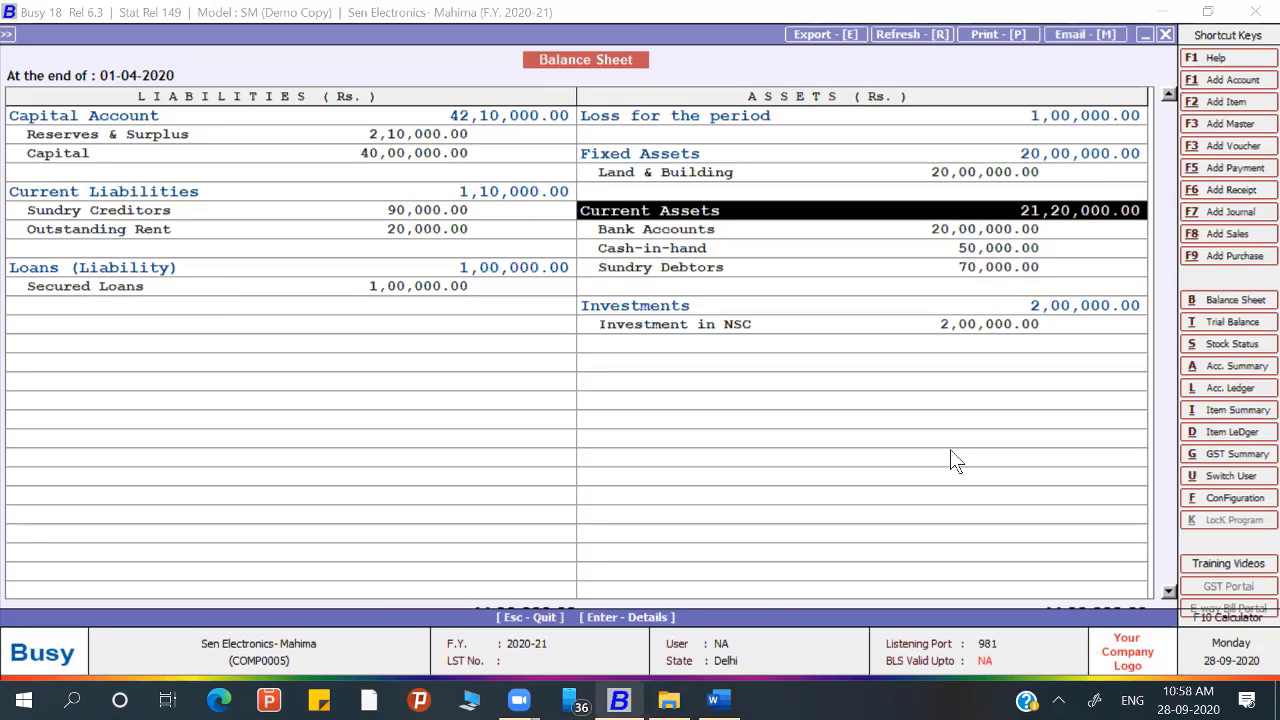
pyautogui.press('Left')
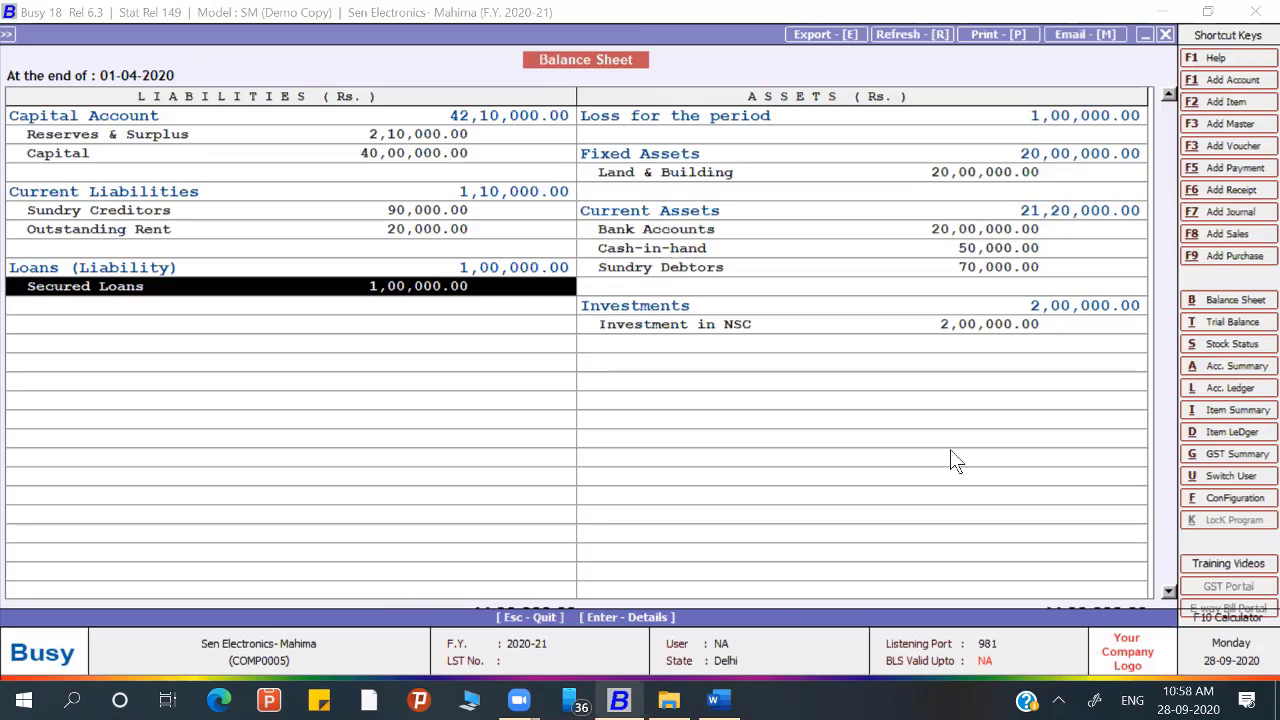
pyautogui.press('Up')
pyautogui.press('Up')
pyautogui.press('Up')
pyautogui.press('Up')
pyautogui.press('Up')
pyautogui.press('Up')
pyautogui.press('Up')
pyautogui.press('Up')
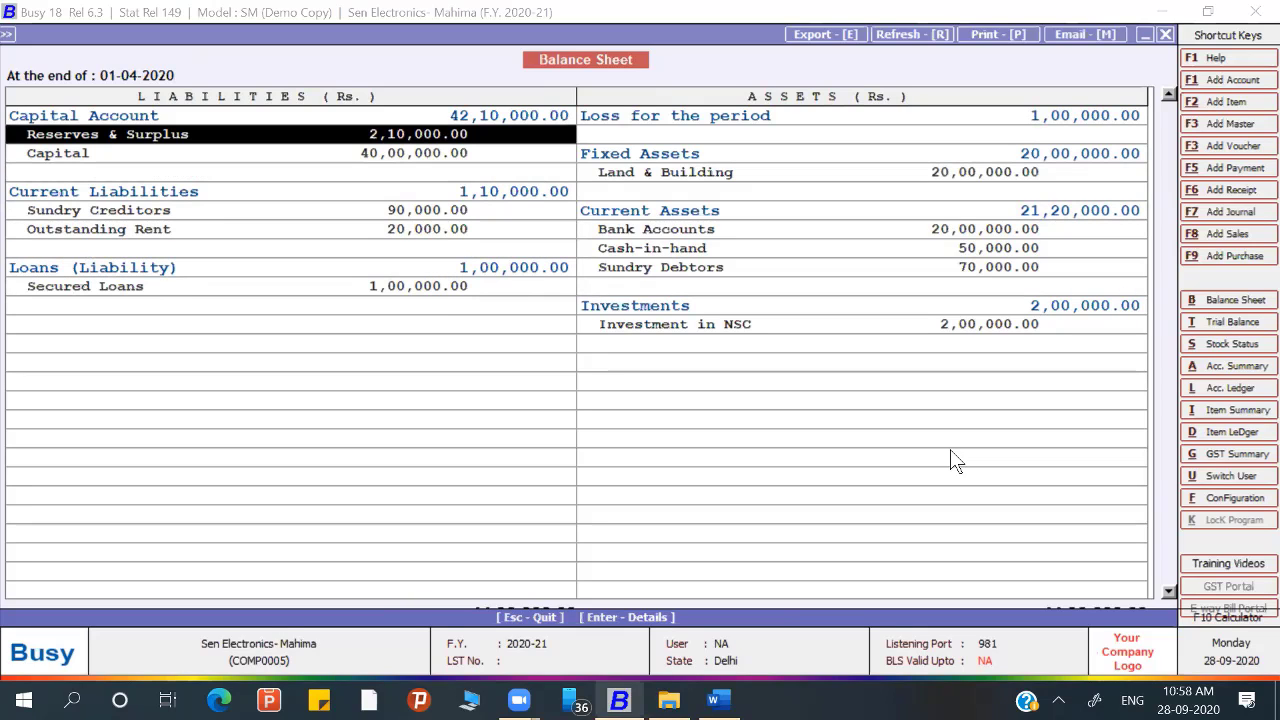
pyautogui.press('Escape')
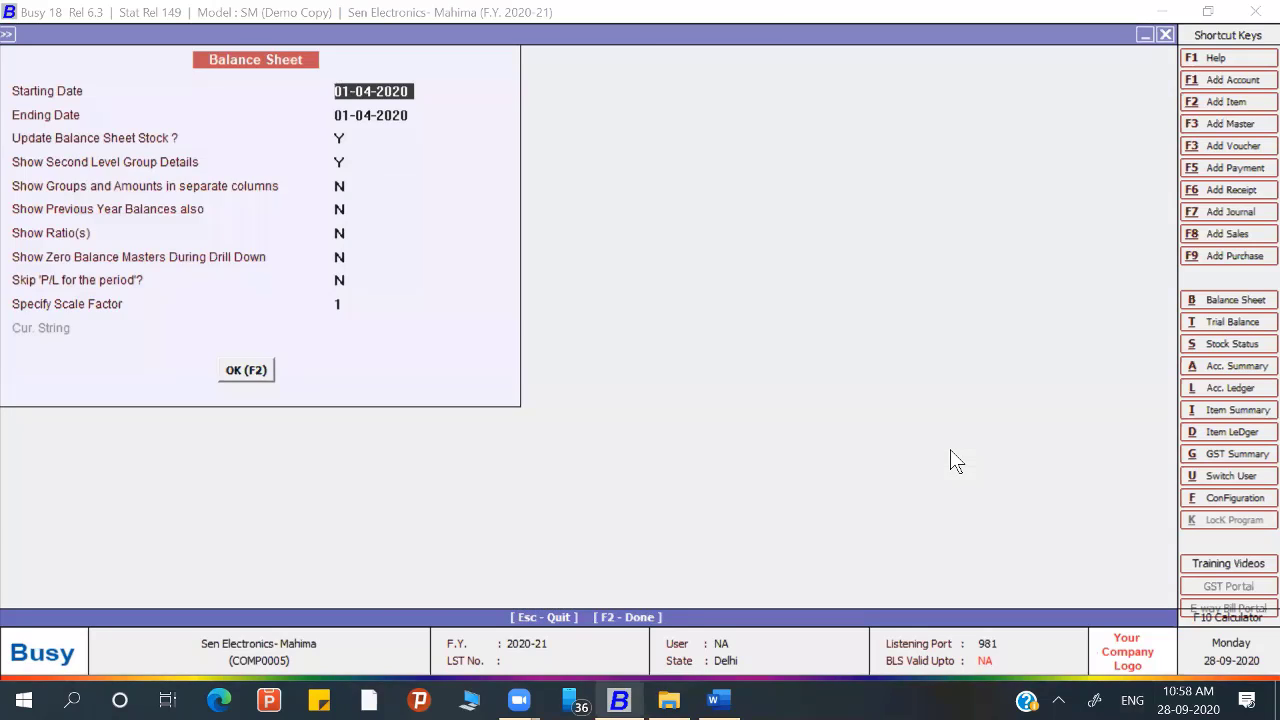
# Step: Show groups and amounts in separate columns, reviewing Capital 40,00,000.00, Reserves & Surplus and Bank Accounts
pyautogui.press('Return')
pyautogui.press('Return')
pyautogui.press('Return')
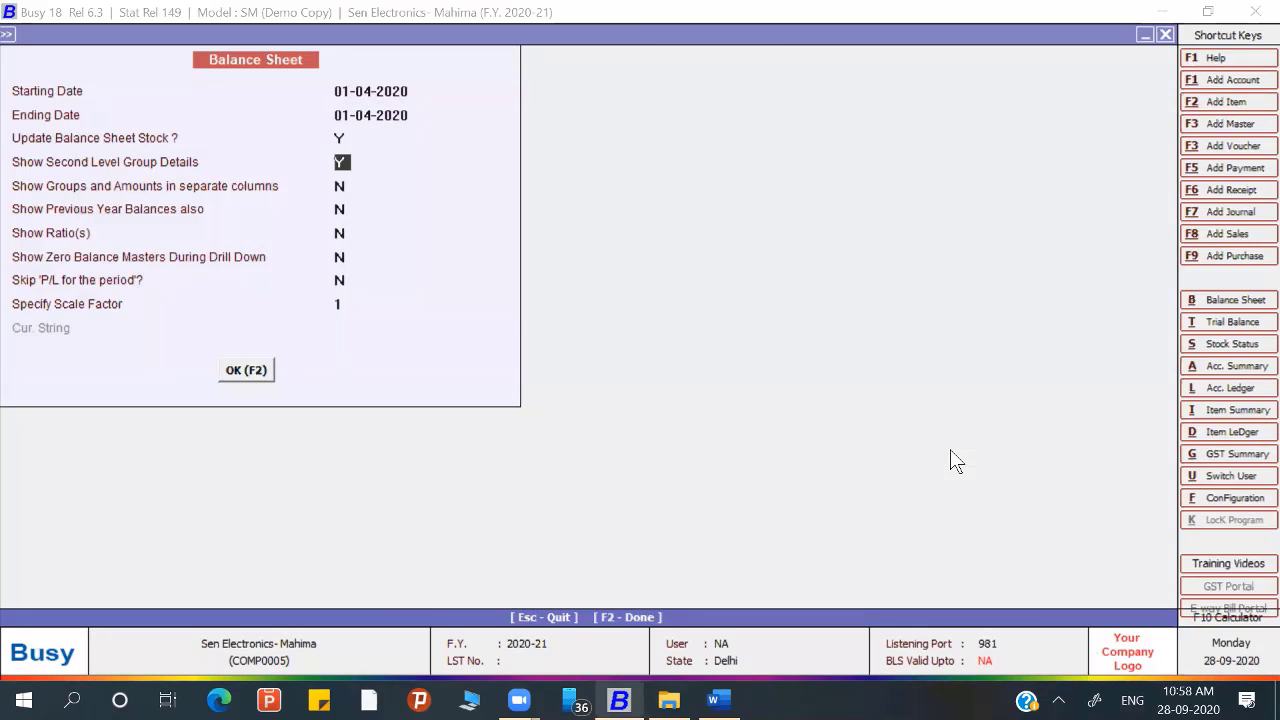
pyautogui.press('Return')
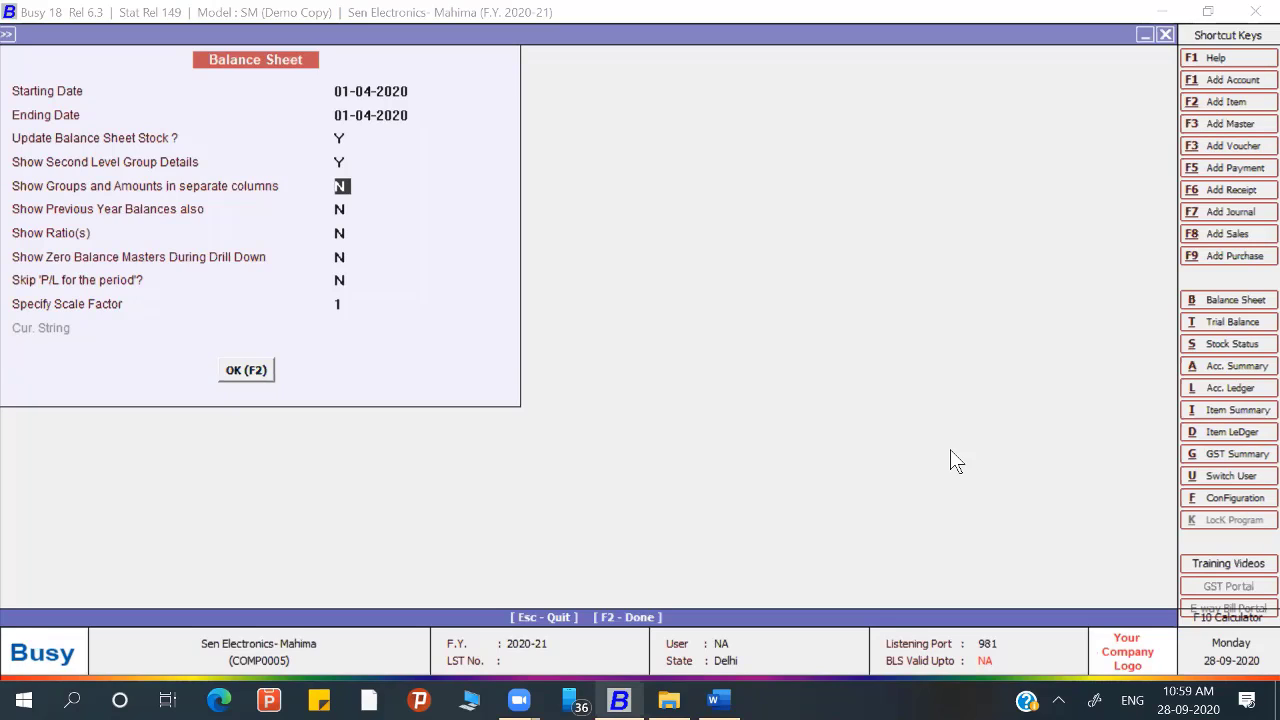
pyautogui.write('y')
pyautogui.press('Return')
pyautogui.press('Return')
pyautogui.press('Return')
pyautogui.press('Return')
pyautogui.press('Return')
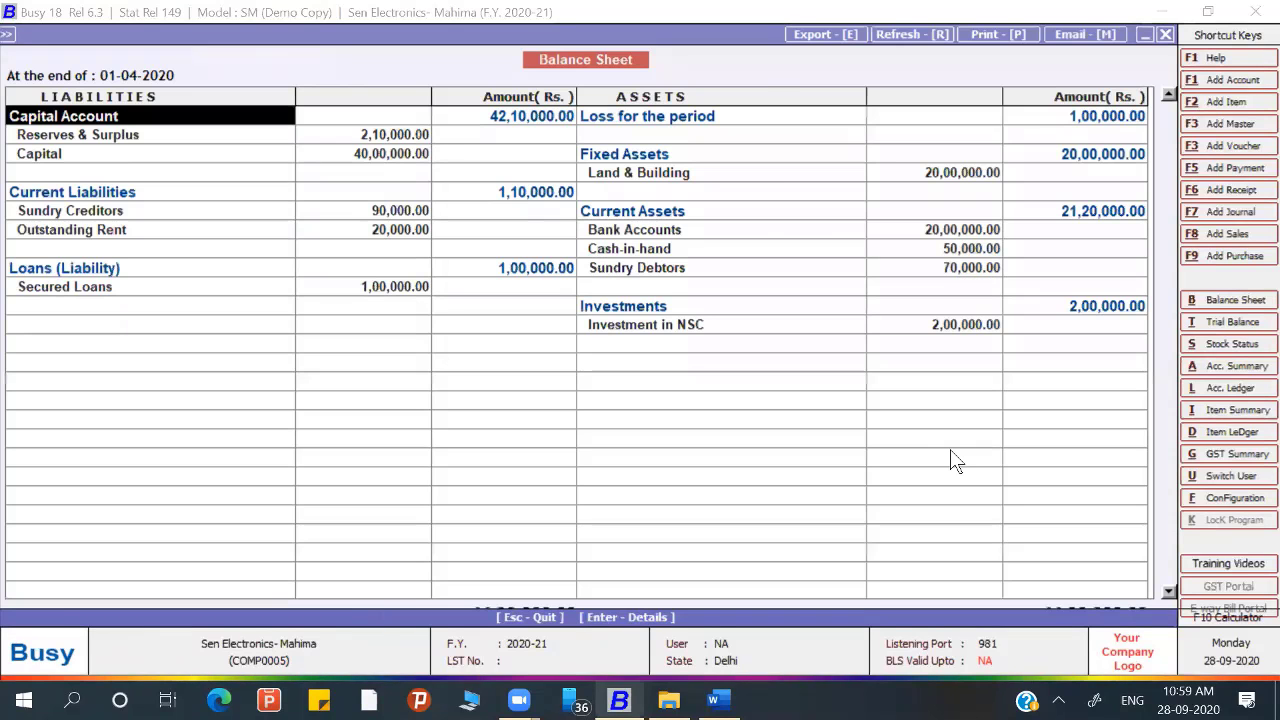
pyautogui.press('Right')
pyautogui.press('Right')
pyautogui.press('Down')
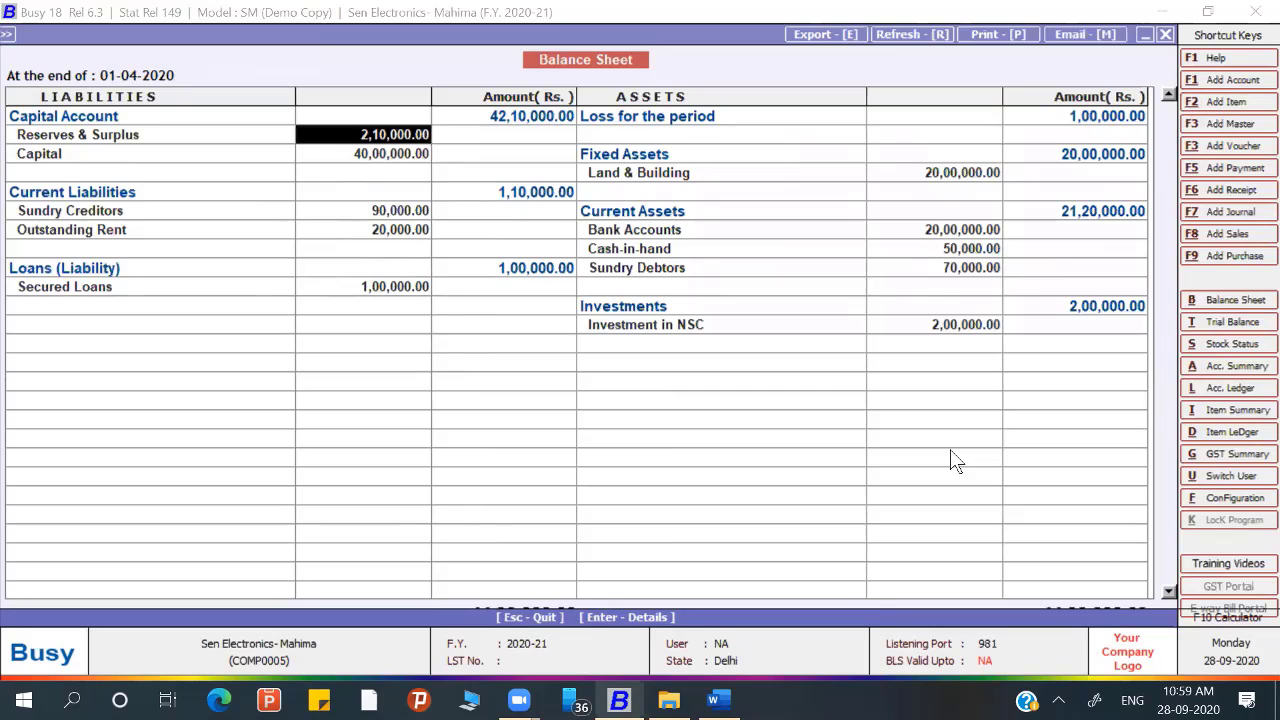
pyautogui.press('Down')
pyautogui.press('Down')
pyautogui.press('Down')
pyautogui.press('Down')
pyautogui.press('Down')
pyautogui.press('Down')
pyautogui.press('Down')
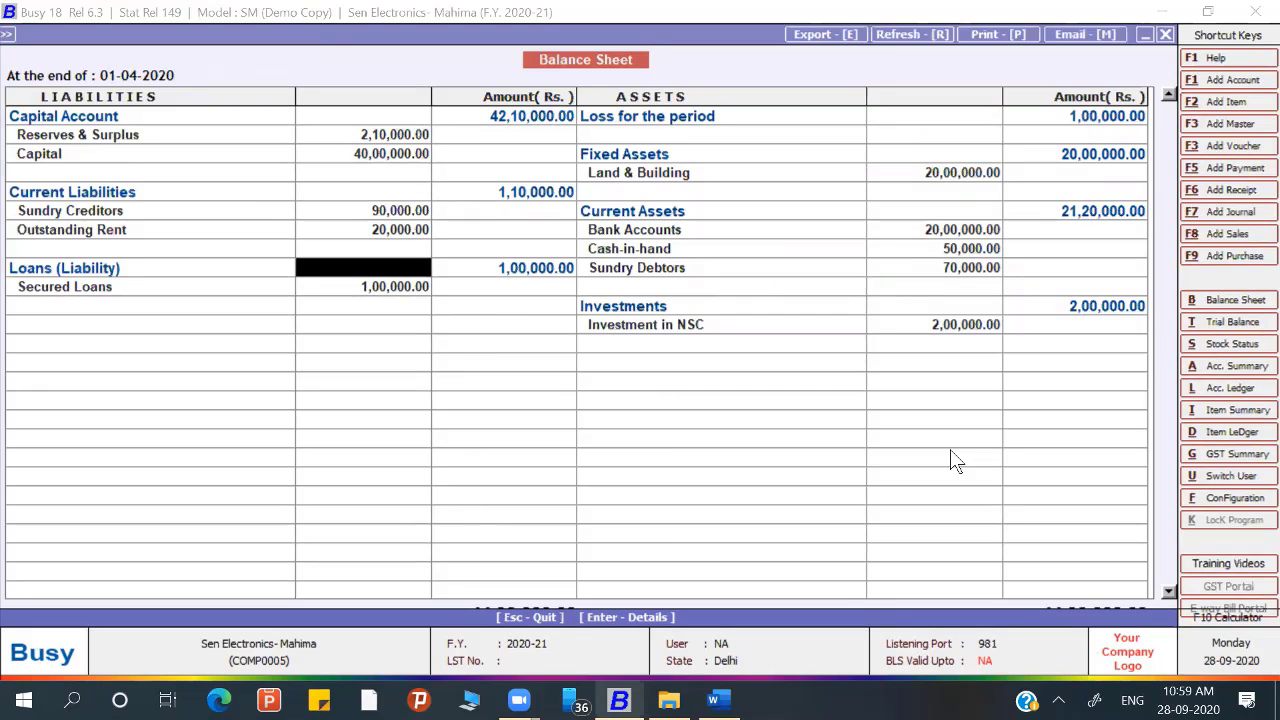
pyautogui.press('Right')
pyautogui.press('Right')
pyautogui.press('Up')
pyautogui.press('Up')
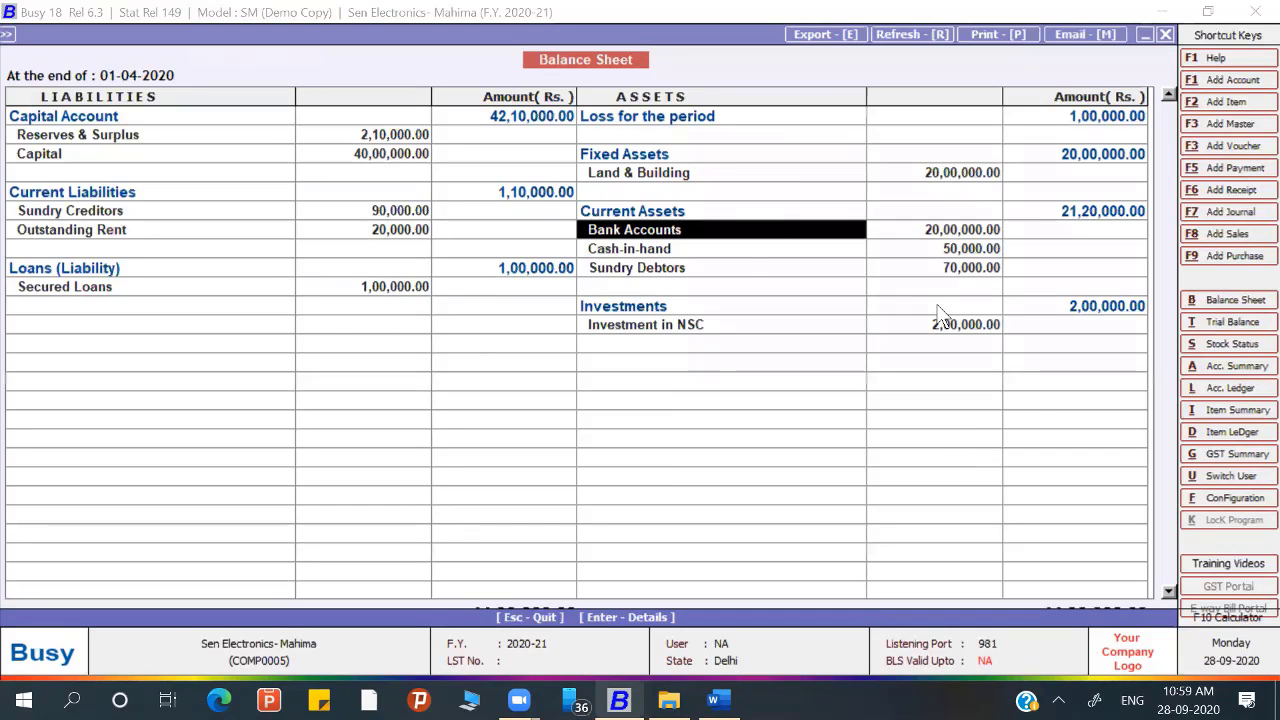
# Step: Set Show Previous Year Balances to Y, regenerate, and compare against the Word assignment
pyautogui.press('Escape')
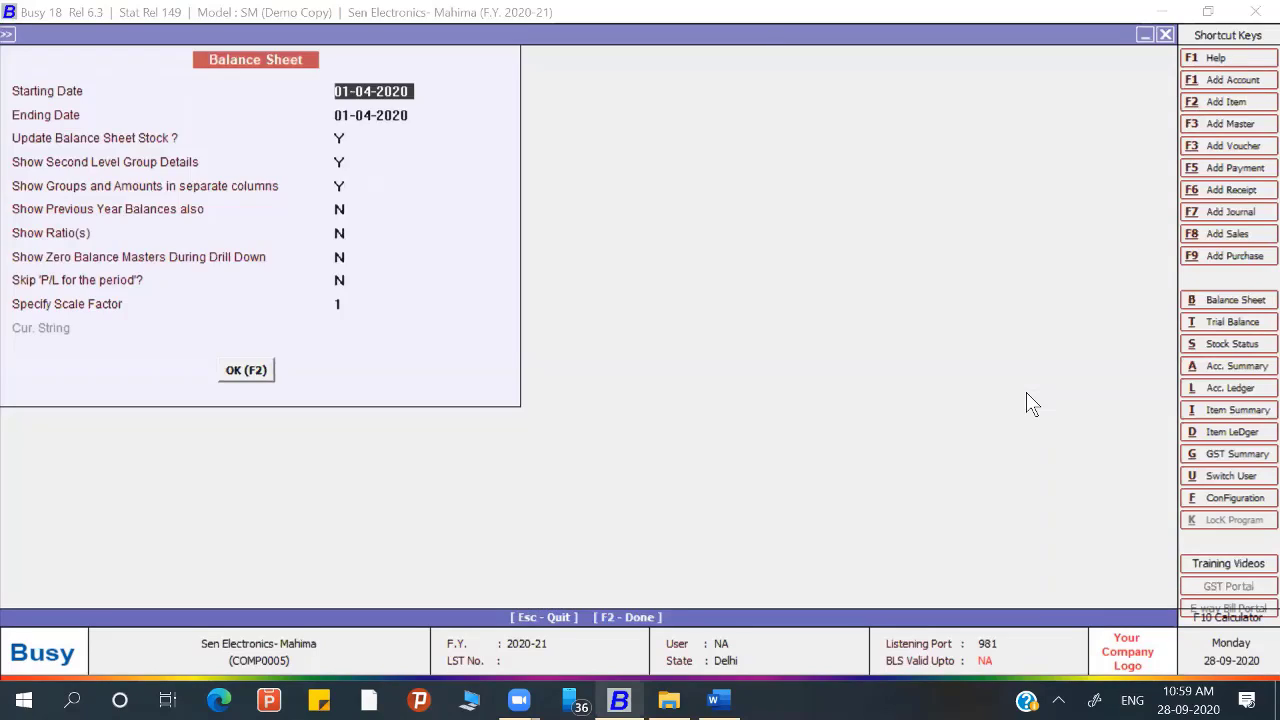
pyautogui.press('Return')
pyautogui.press('Return')
pyautogui.press('Return')
pyautogui.press('Return')
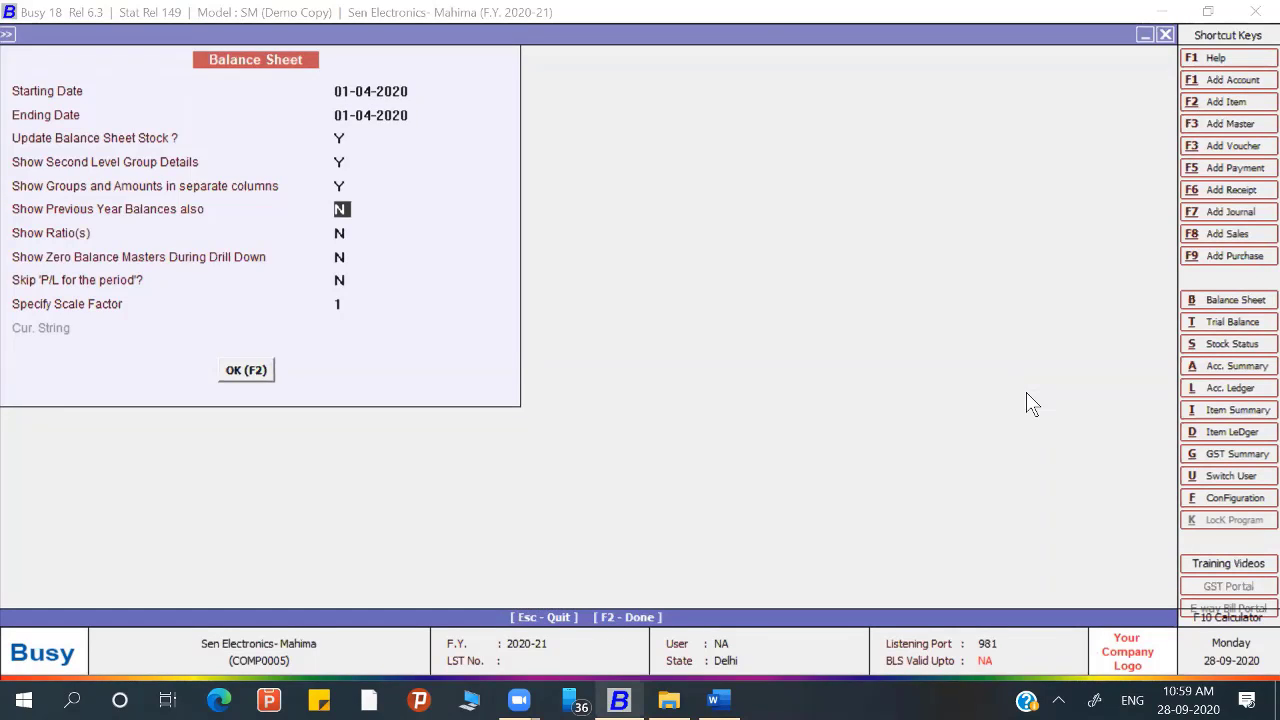
pyautogui.write('Y')
pyautogui.press('Return')
pyautogui.press('Return')
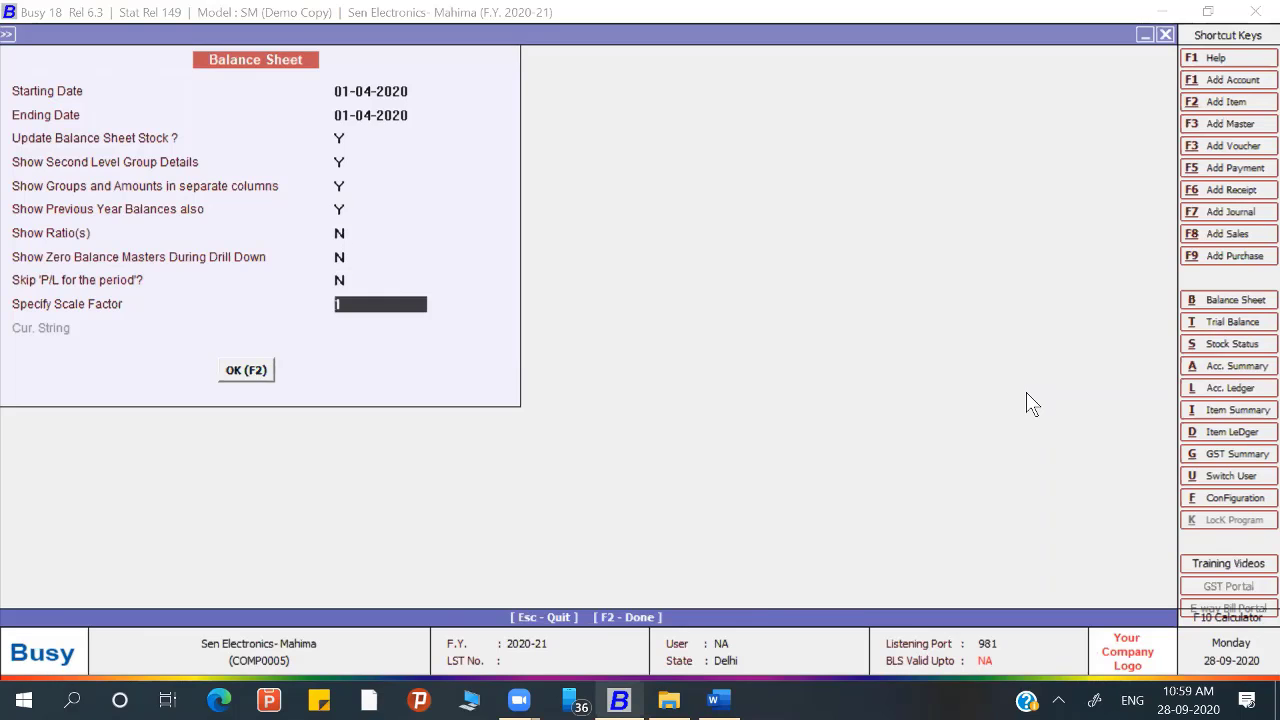
pyautogui.press('Return')
pyautogui.press('Return')
pyautogui.press('Return')
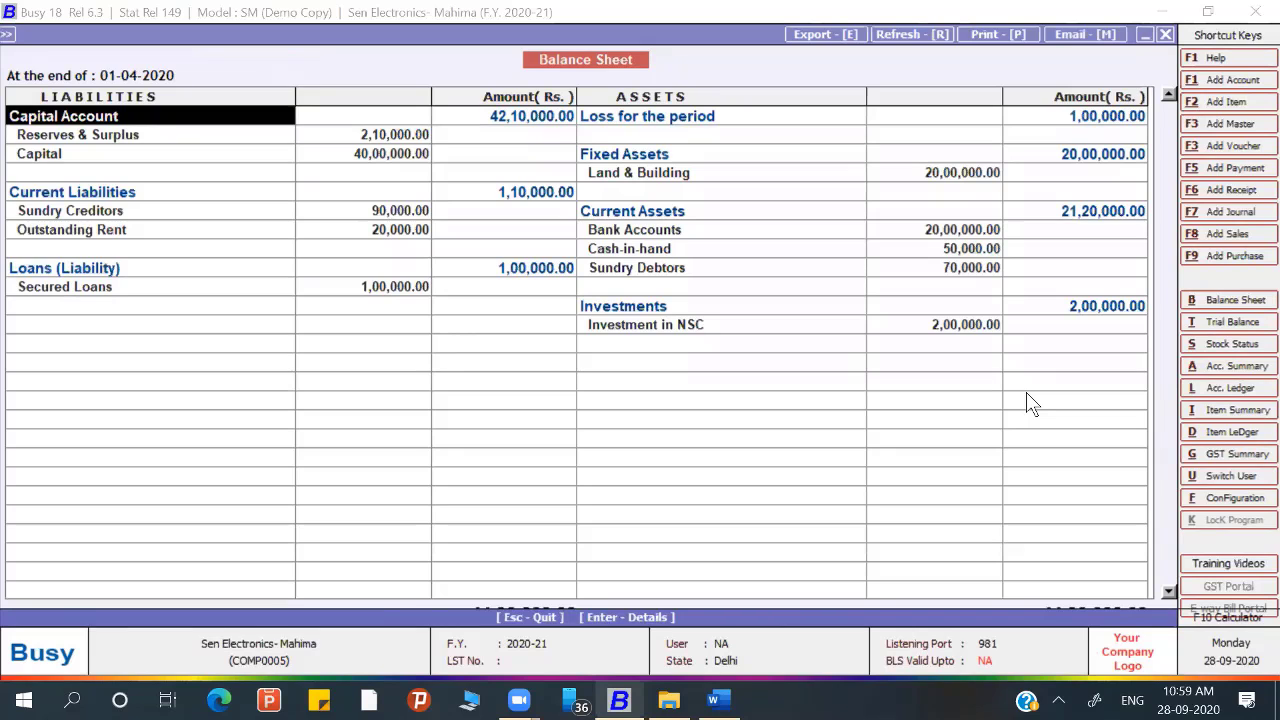
pyautogui.hotkey('alt', 'Tab')
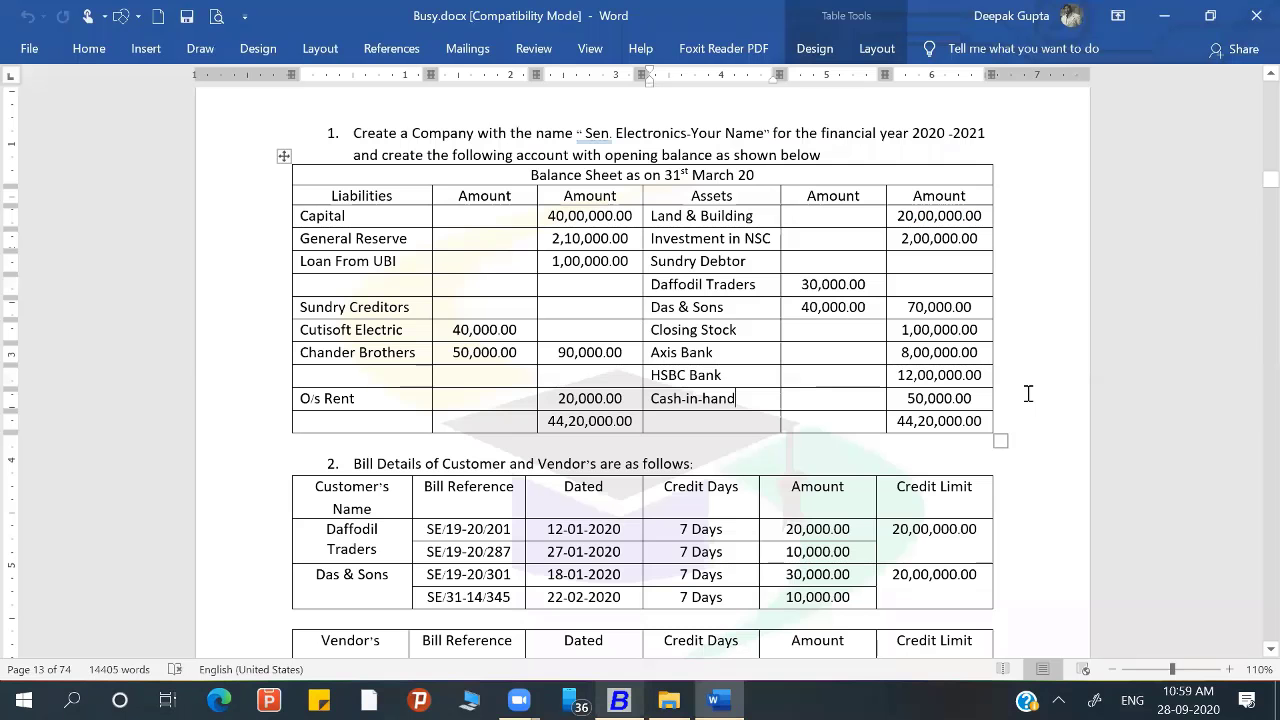
pyautogui.hotkey('alt', 'Tab')
# Step: Set Show Ratio(s) to Y and regenerate the detailed columnar Balance Sheet
pyautogui.press('Escape')
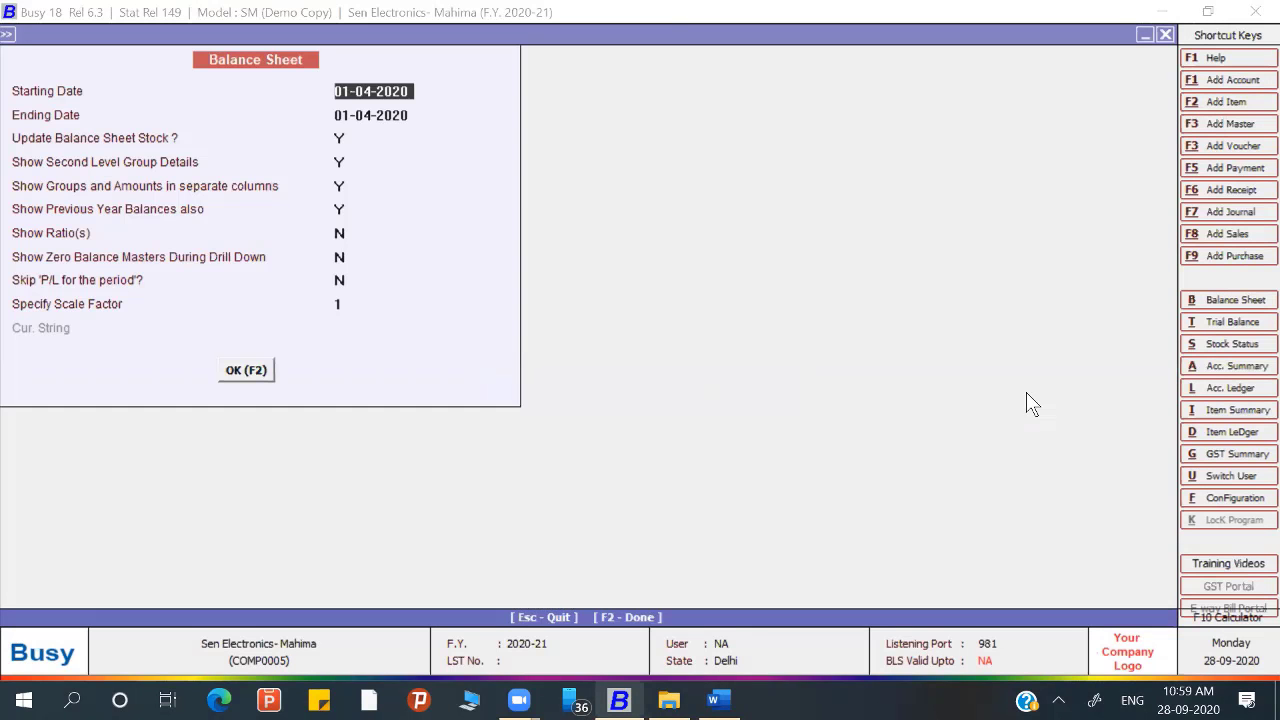
pyautogui.press('Return')
pyautogui.press('Return')
pyautogui.press('Return')
pyautogui.press('Return')
pyautogui.press('Return')
pyautogui.press('Return')
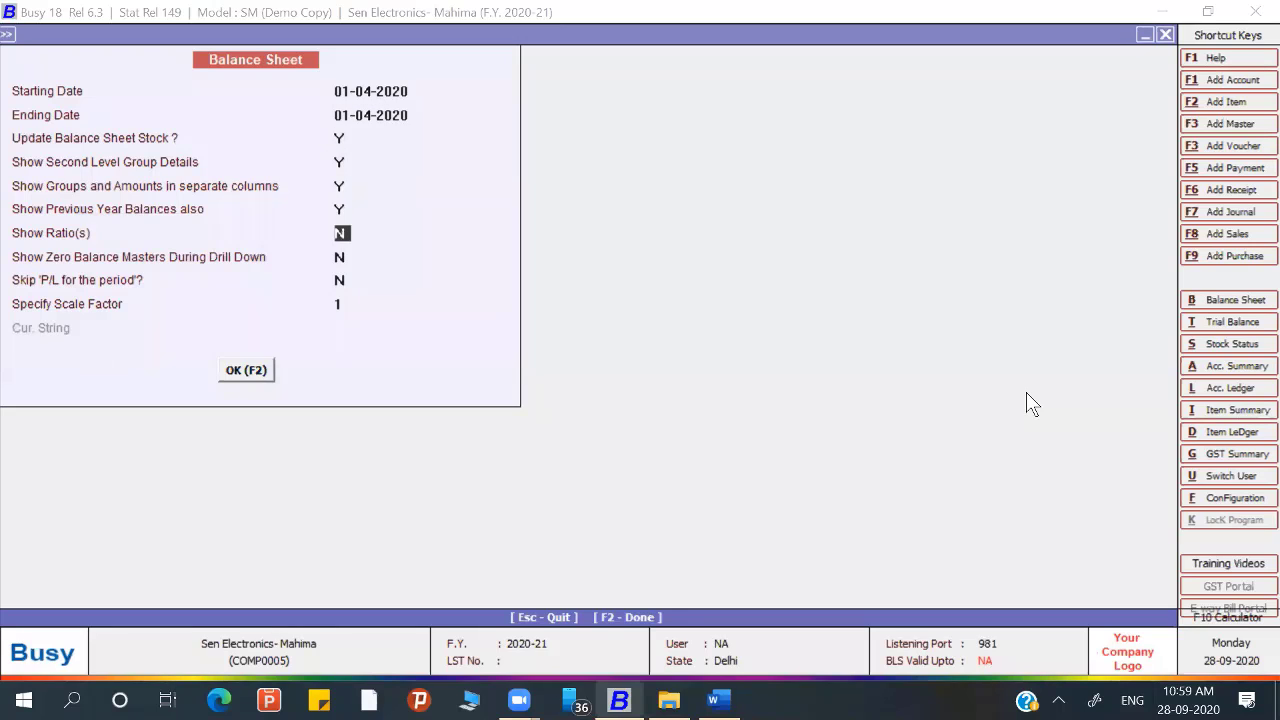
pyautogui.write('y')
pyautogui.press('Return')
pyautogui.press('Return')
pyautogui.press('Return')
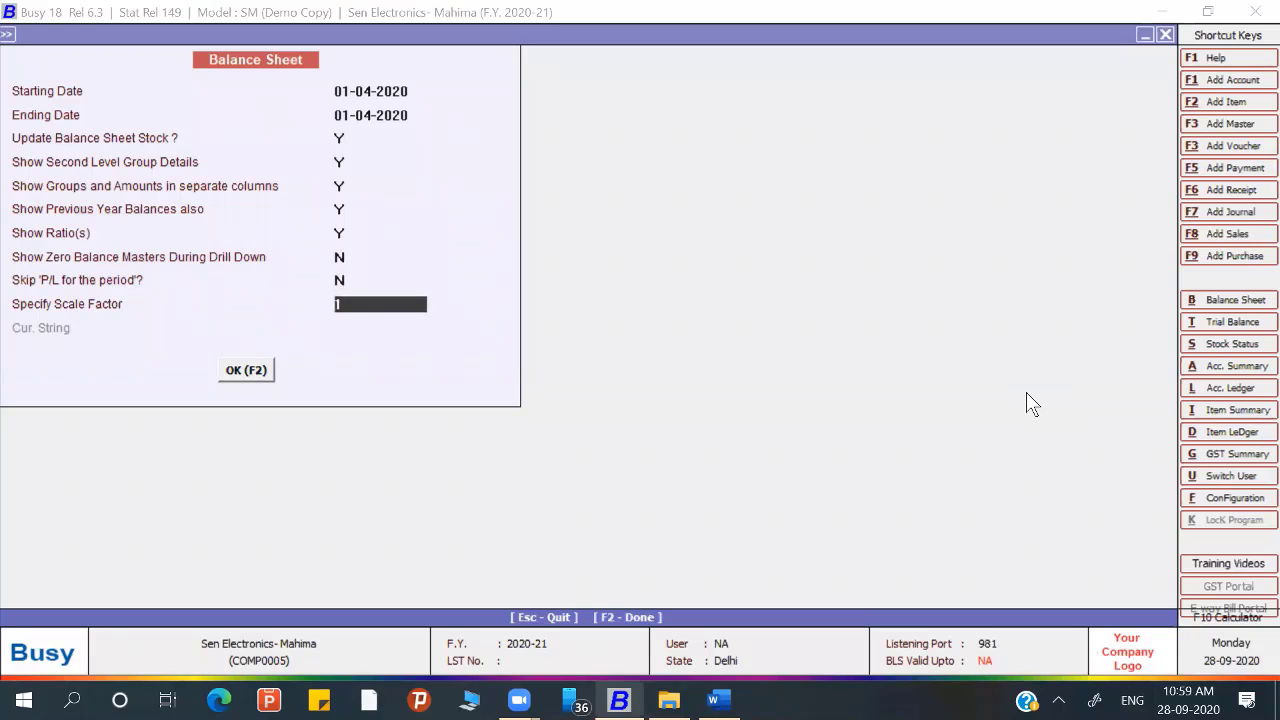
pyautogui.press('Return')
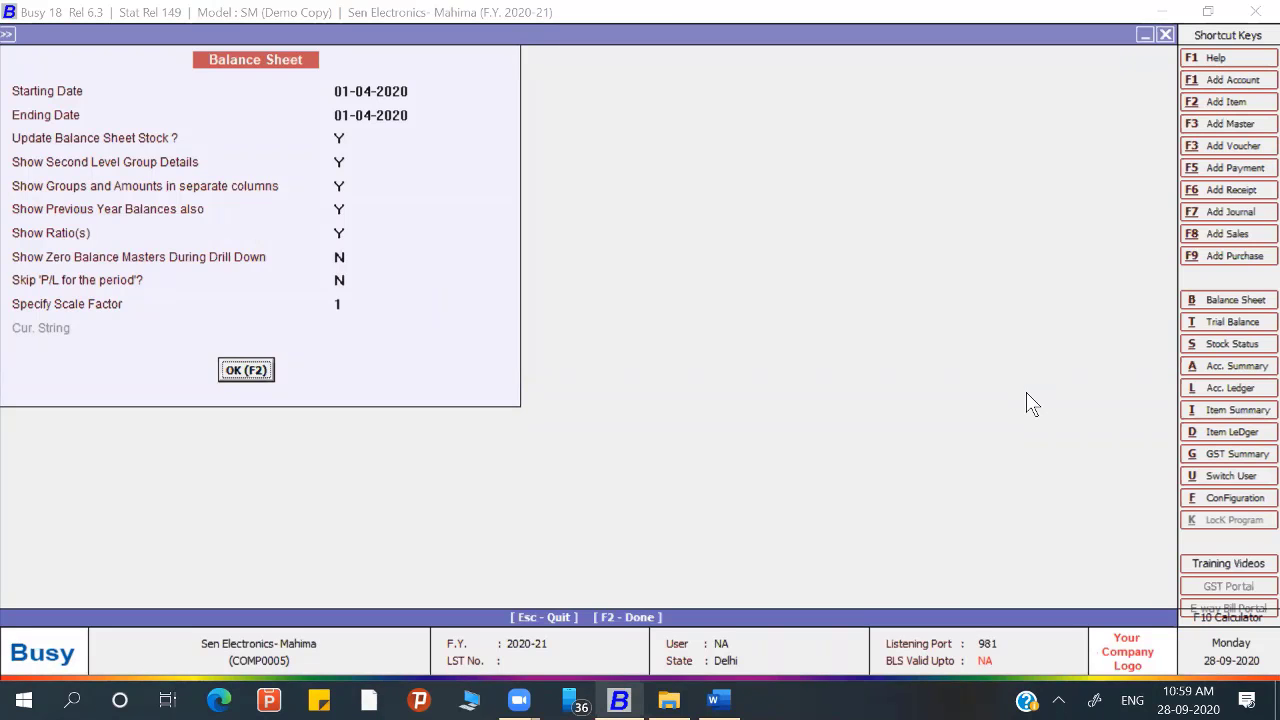
pyautogui.press('Return')
pyautogui.press('Return')
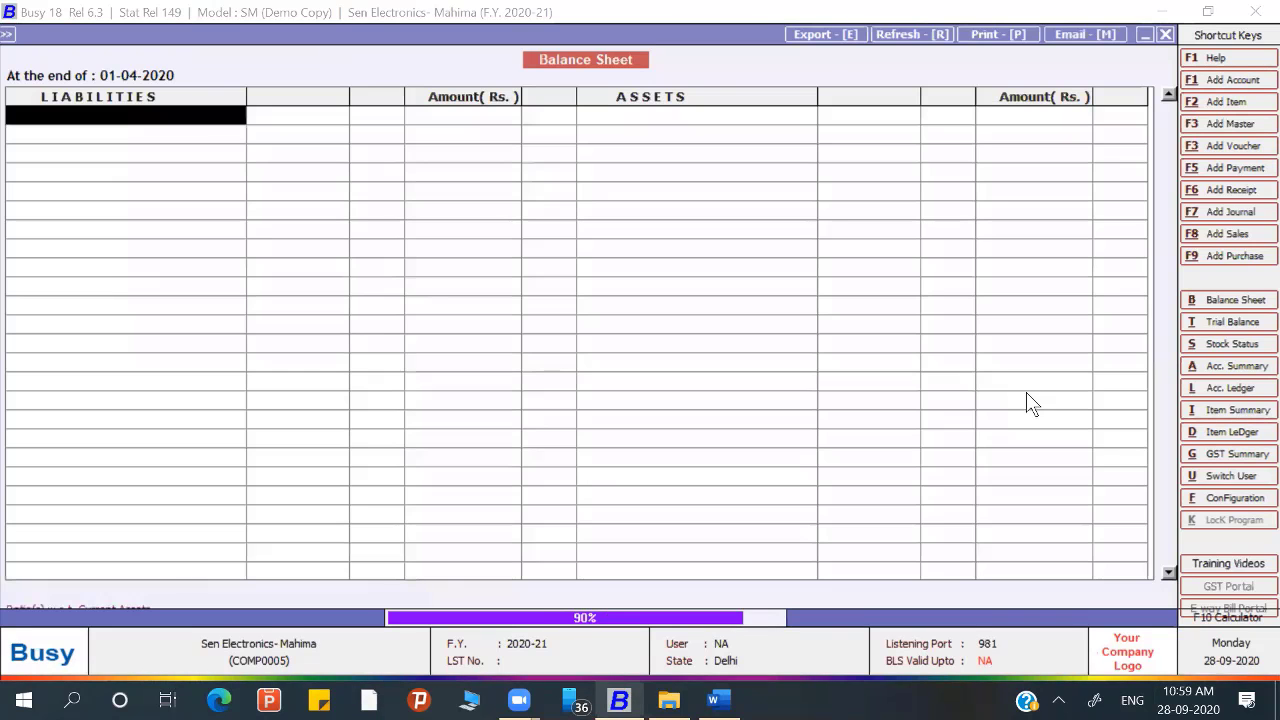
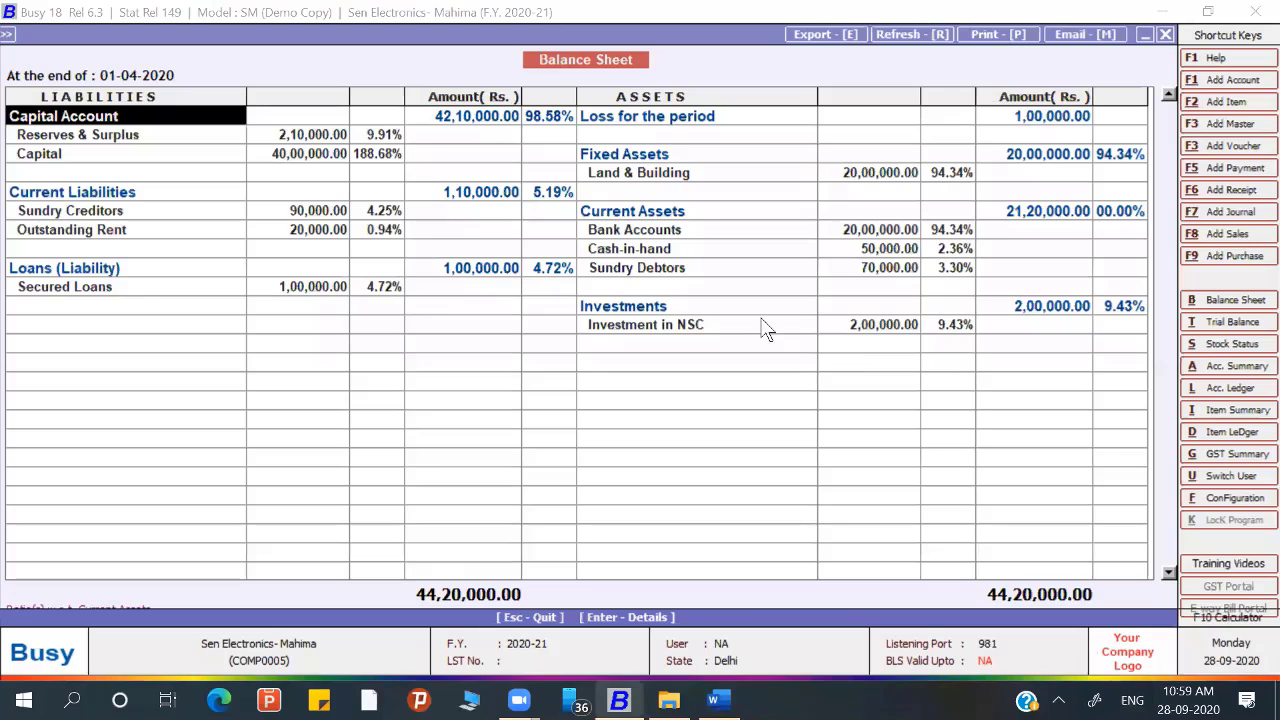
# Step: Set Show Ratio(s) to N and Skip 'P/L for the period' to Y, then regenerate the balance sheet
pyautogui.press('Escape')
pyautogui.press('Return')
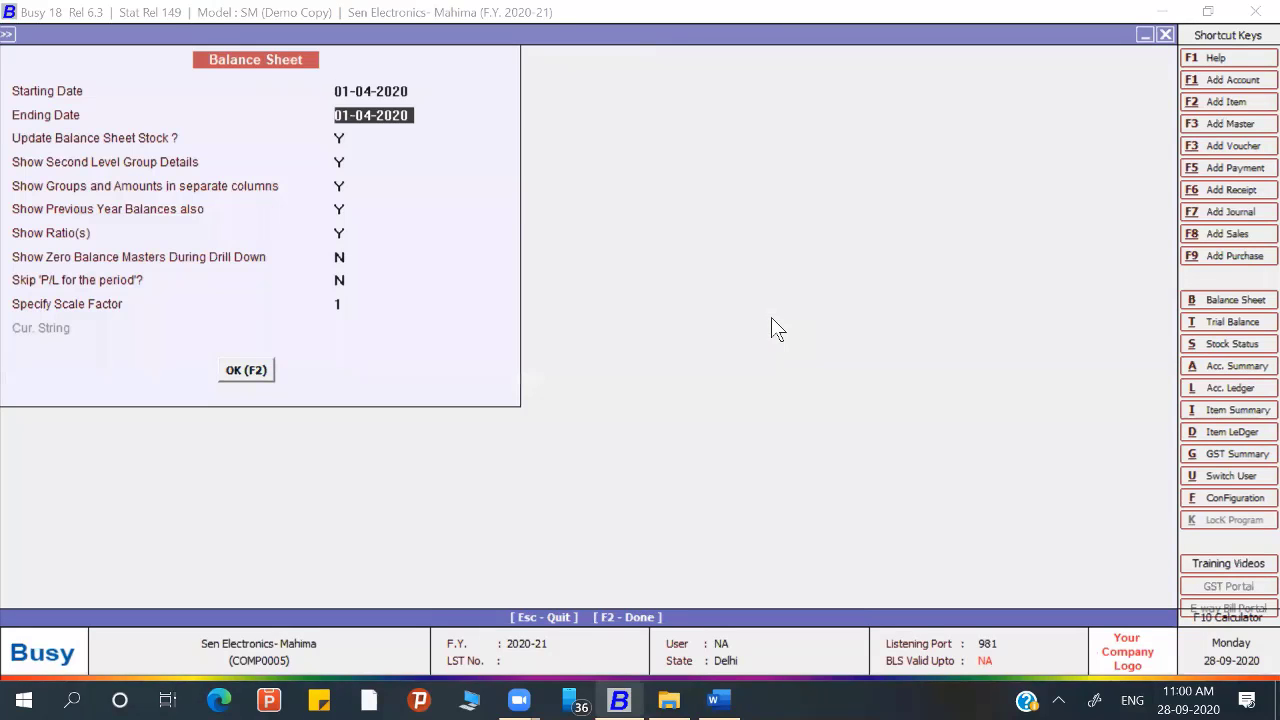
pyautogui.press('Return')
pyautogui.press('Return')
pyautogui.press('Return')
pyautogui.press('Return')
pyautogui.press('Return')
pyautogui.write('n')
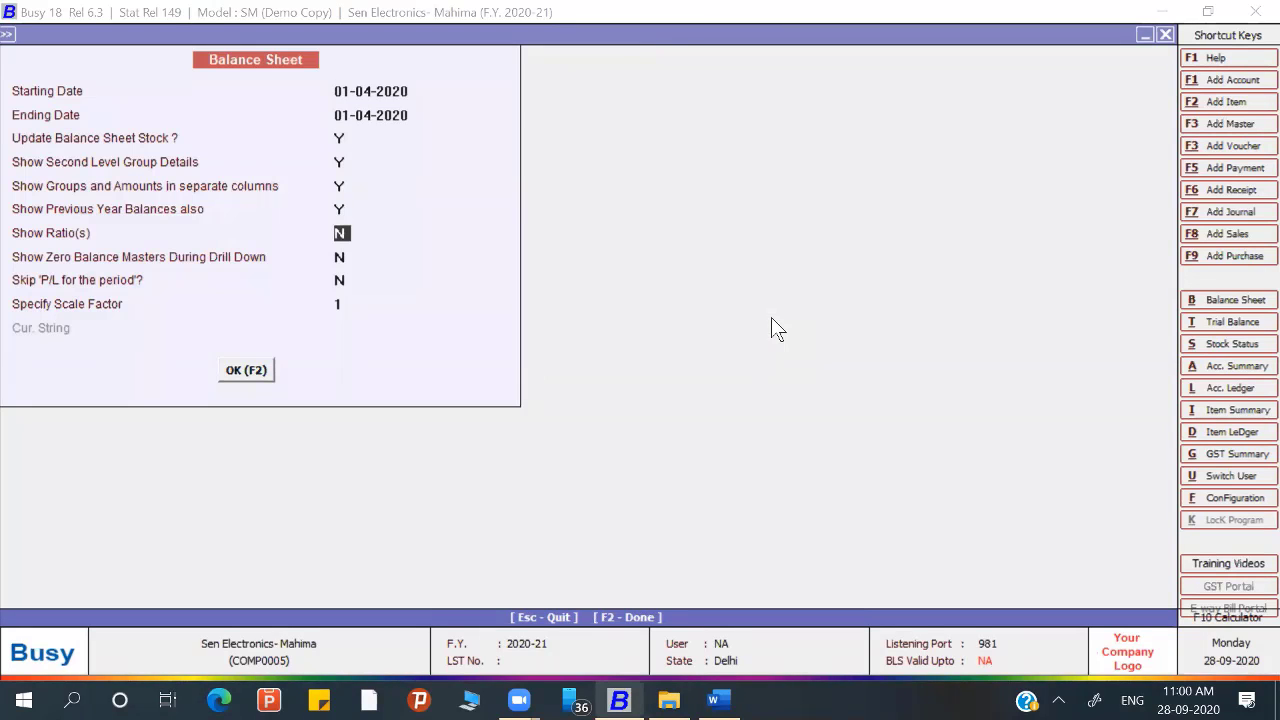
pyautogui.press('Return')
pyautogui.press('Return')
pyautogui.press('y')
pyautogui.press('Return')
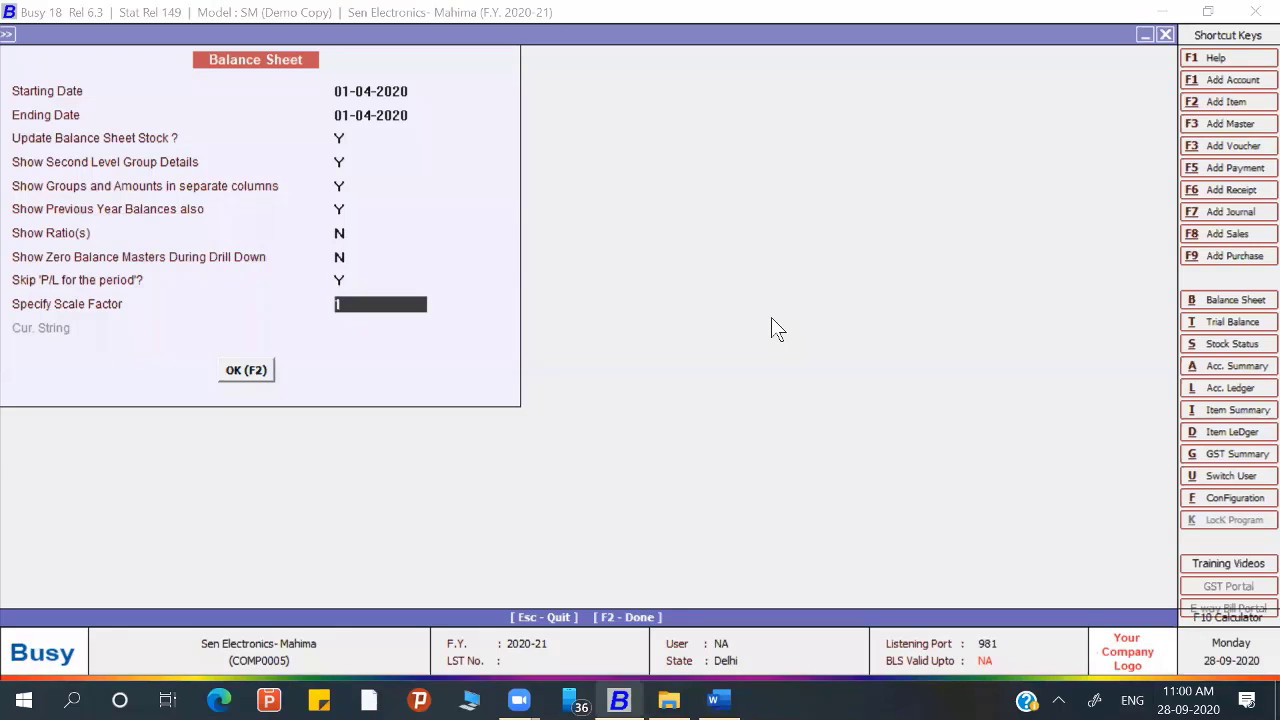
pyautogui.press('Return')
pyautogui.press('Return')
pyautogui.press('Return')
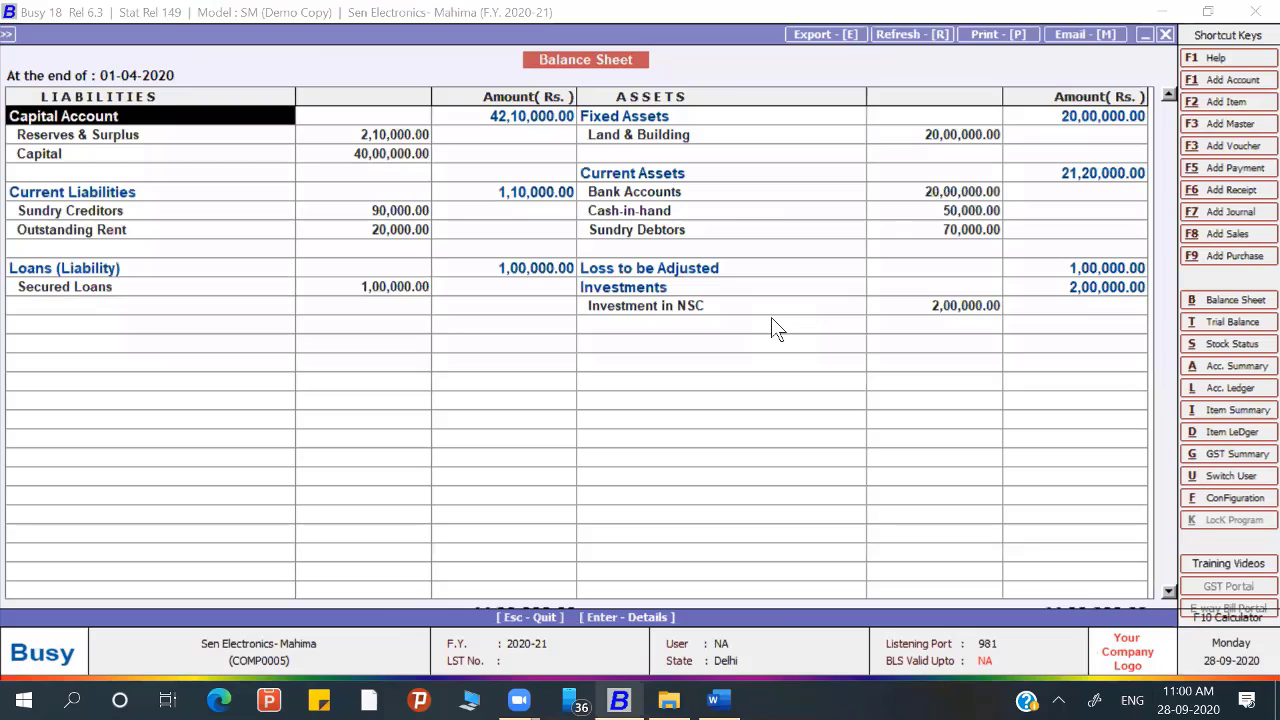
# Step: Step through the asset amounts, including Investment in NSC and Loss to be Adjusted 1,00,000
pyautogui.press('Right')
pyautogui.press('Right')
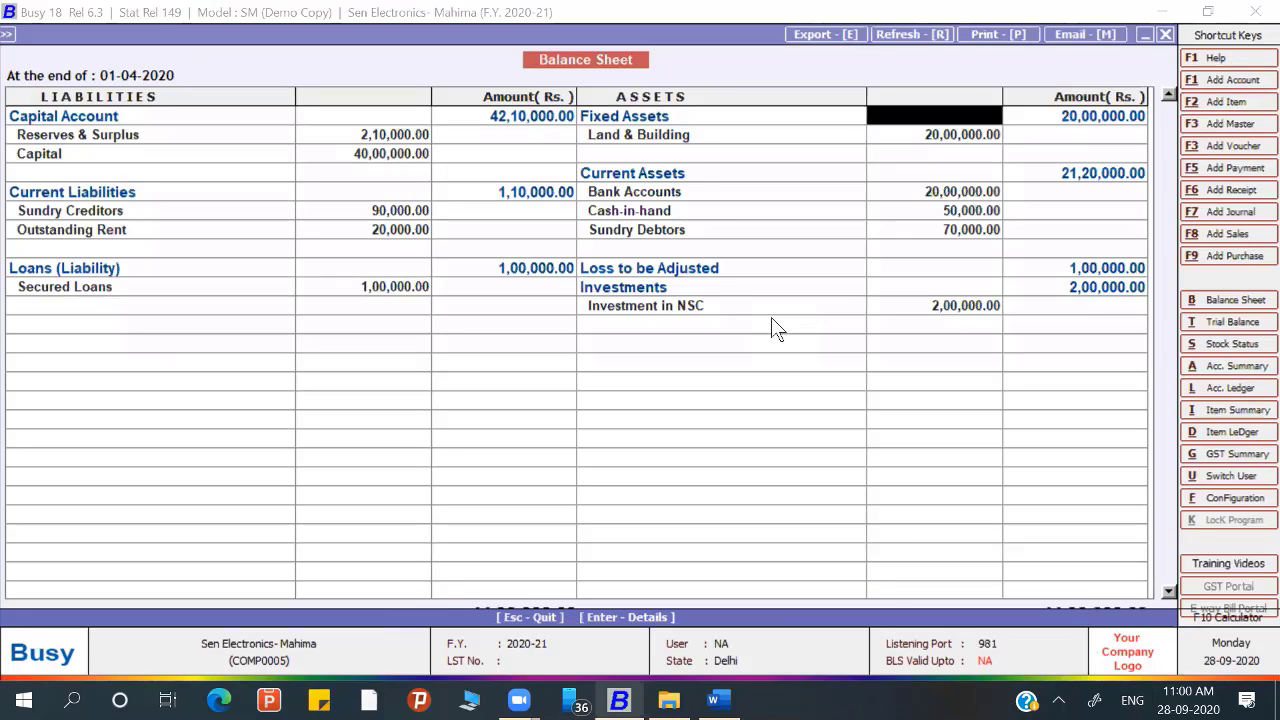
pyautogui.press('Down')
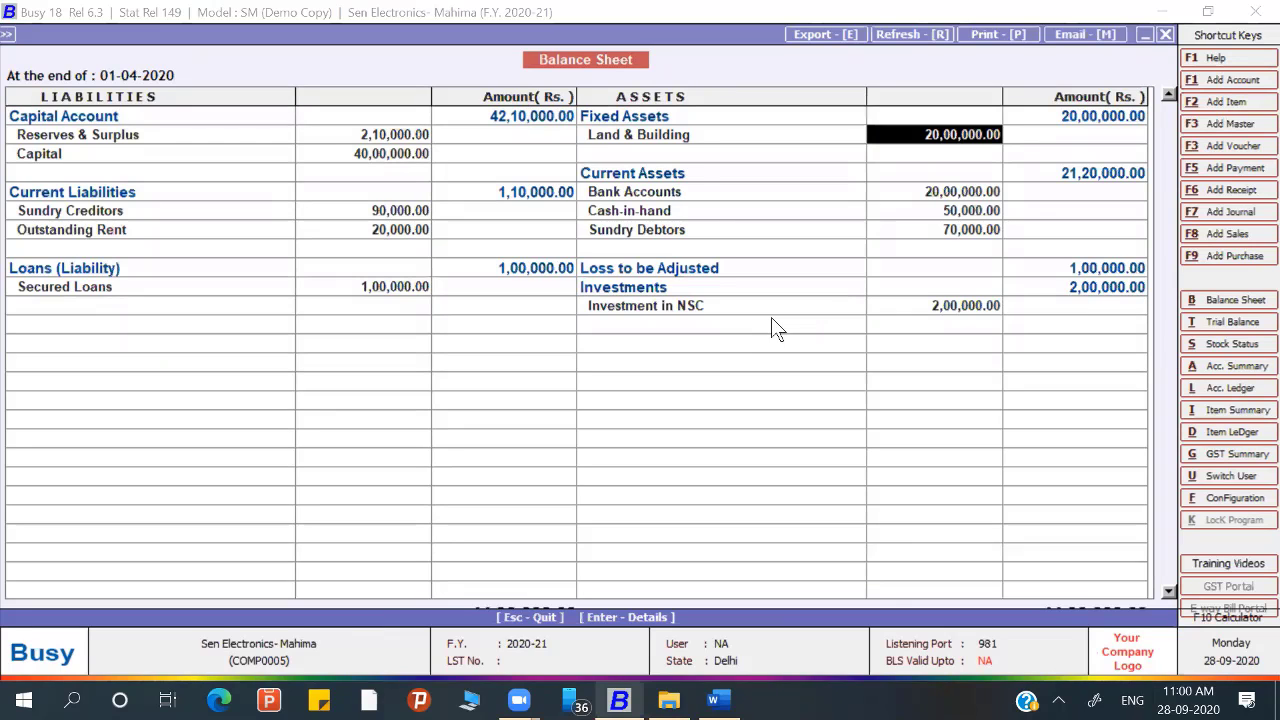
pyautogui.press('Down')
pyautogui.press('Down')
pyautogui.press('Down')
pyautogui.press('Down')
pyautogui.press('Down')
pyautogui.press('Down')
pyautogui.press('Down')
pyautogui.press('Down')
pyautogui.press('Down')
pyautogui.press('Down')
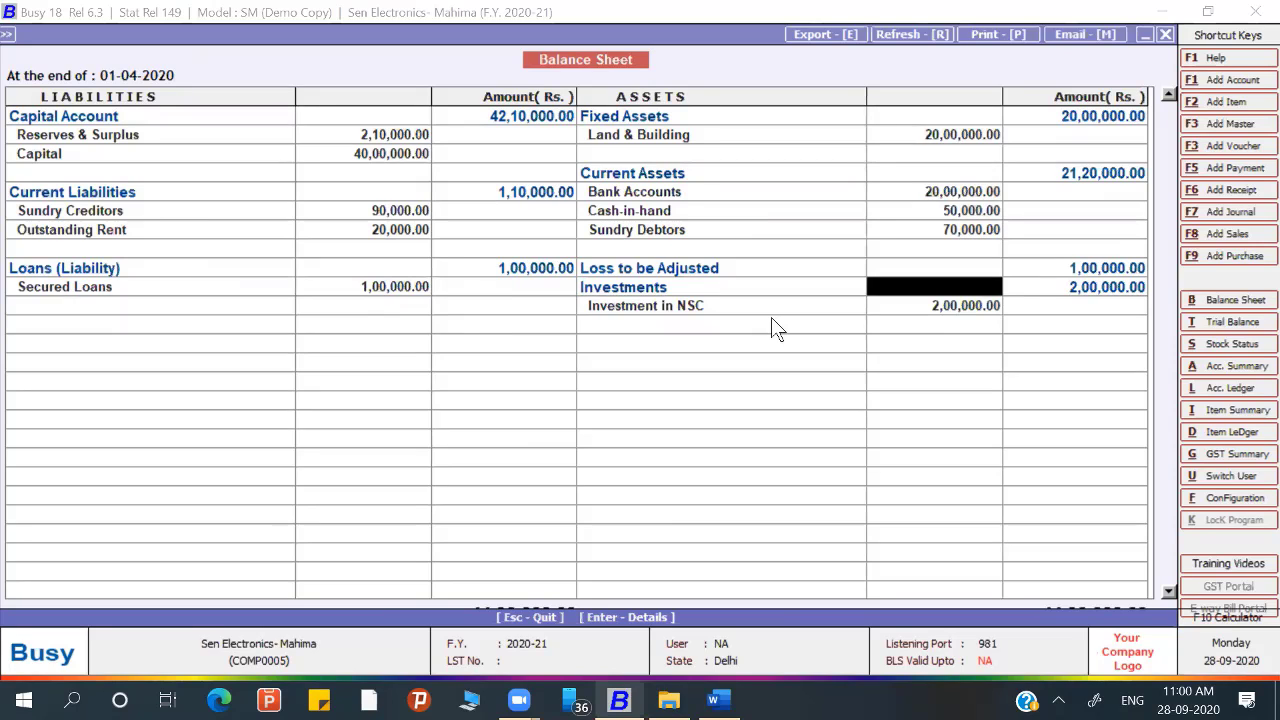
pyautogui.press('Up')
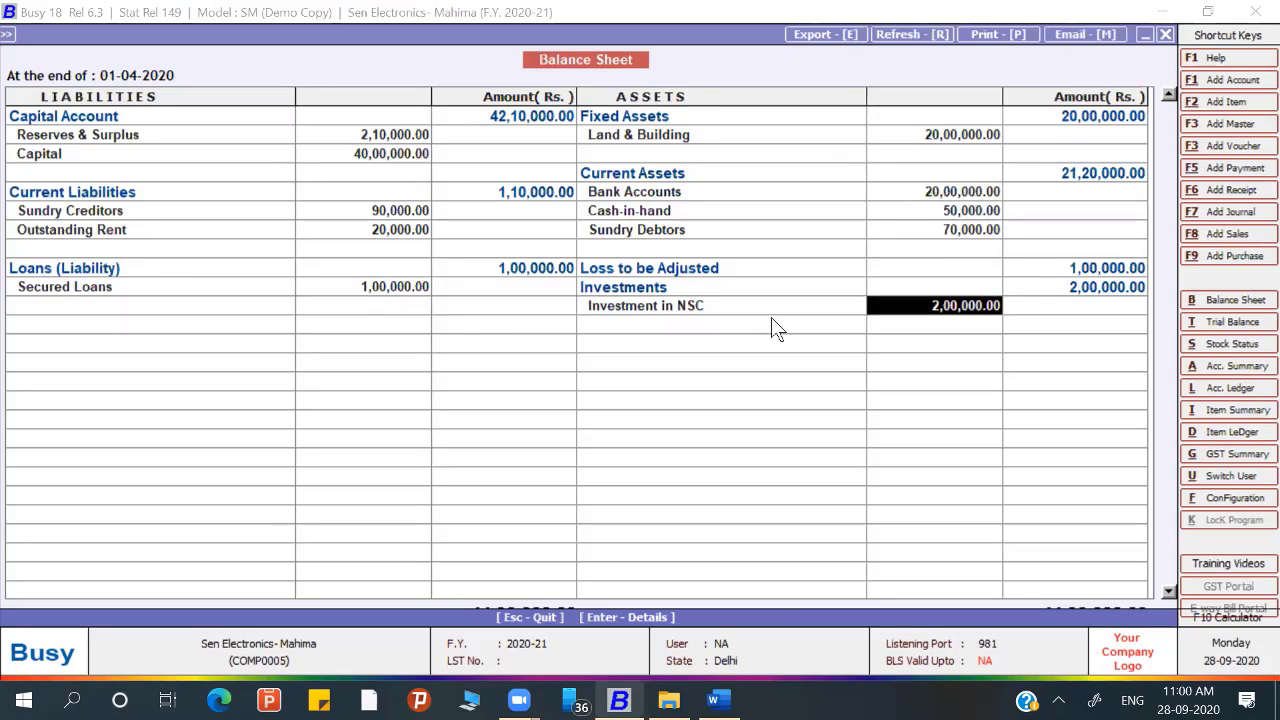
pyautogui.press('Up')
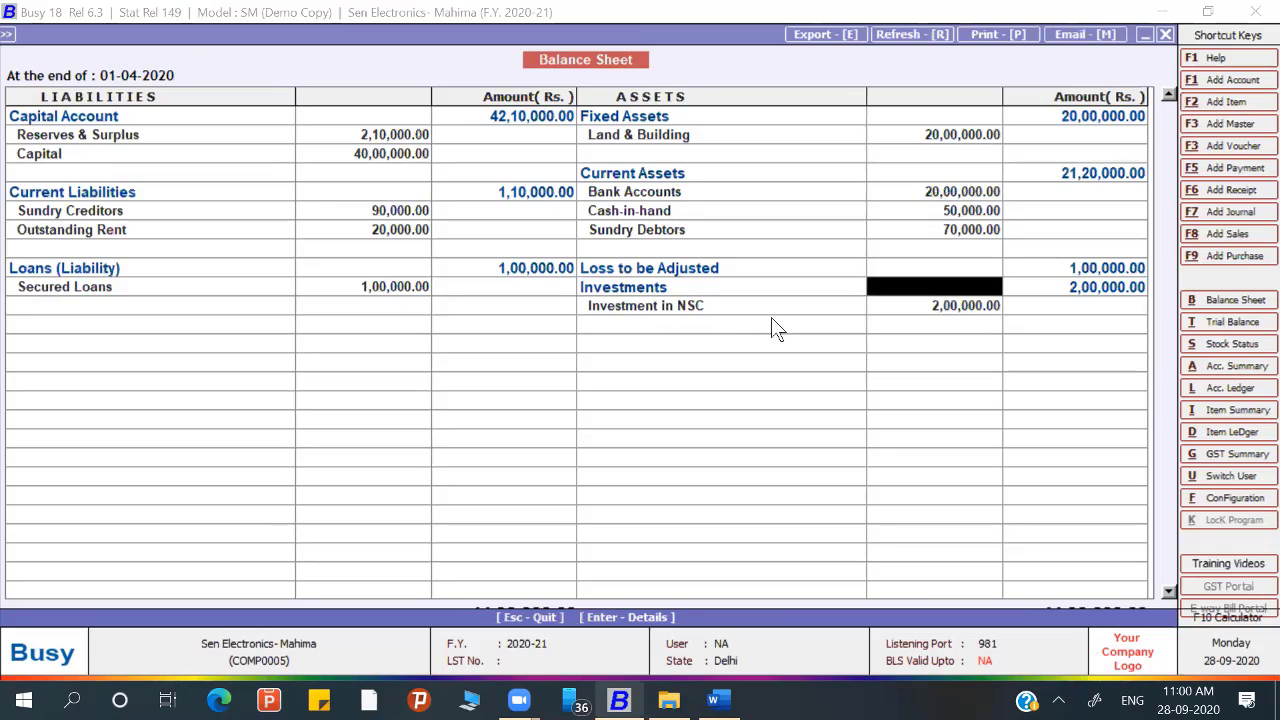
pyautogui.press('Up')
pyautogui.press('Up')
pyautogui.press('Up')
pyautogui.press('Up')
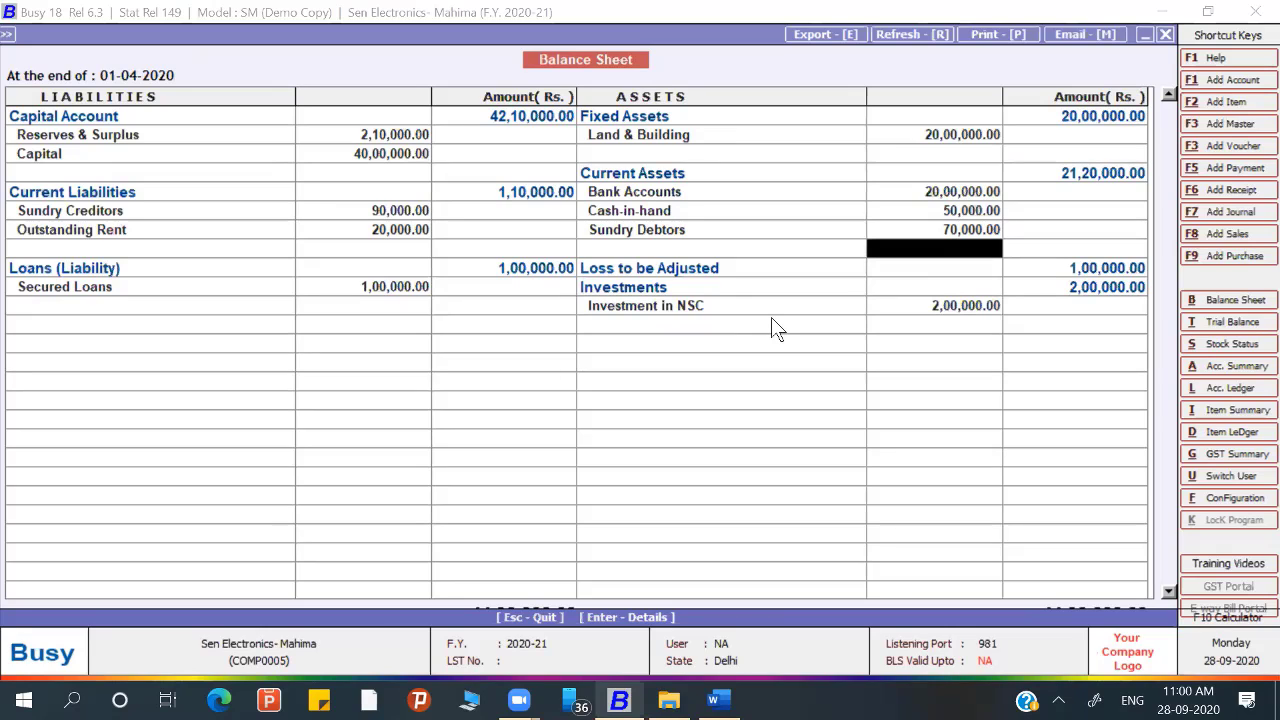
pyautogui.press('Up')
pyautogui.press('Up')
pyautogui.press('Up')
pyautogui.press('Up')
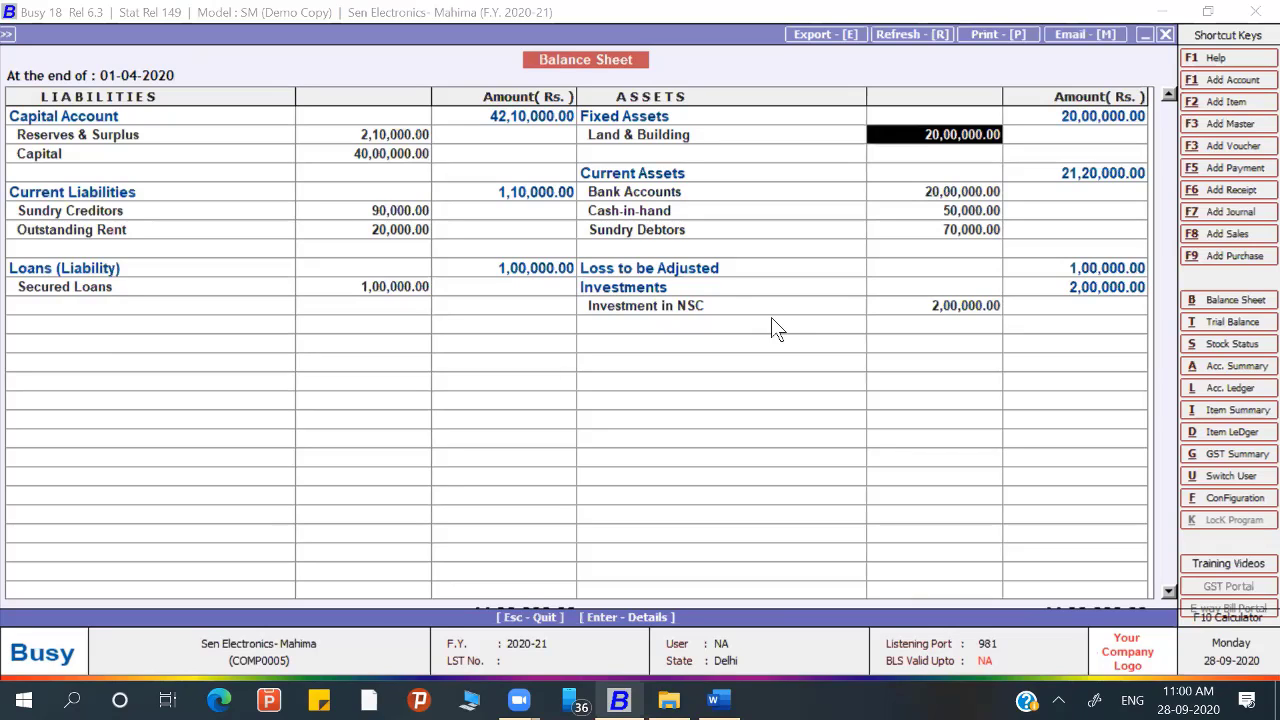
# Step: Check Cash-in-hand and the last row, then bring up Reports to Print with Balance Sheet ticked
pyautogui.press('Down')
pyautogui.press('Down')
pyautogui.press('Down')
pyautogui.press('Down')
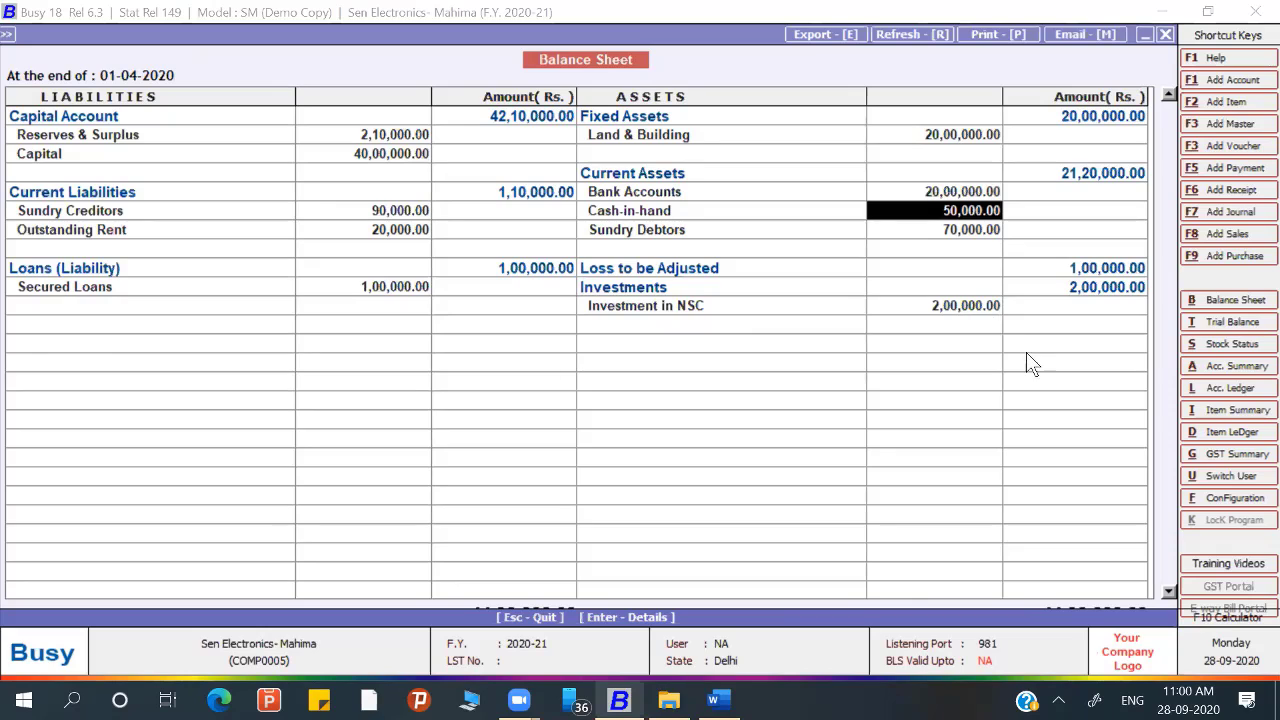
pyautogui.click(1167, 595)
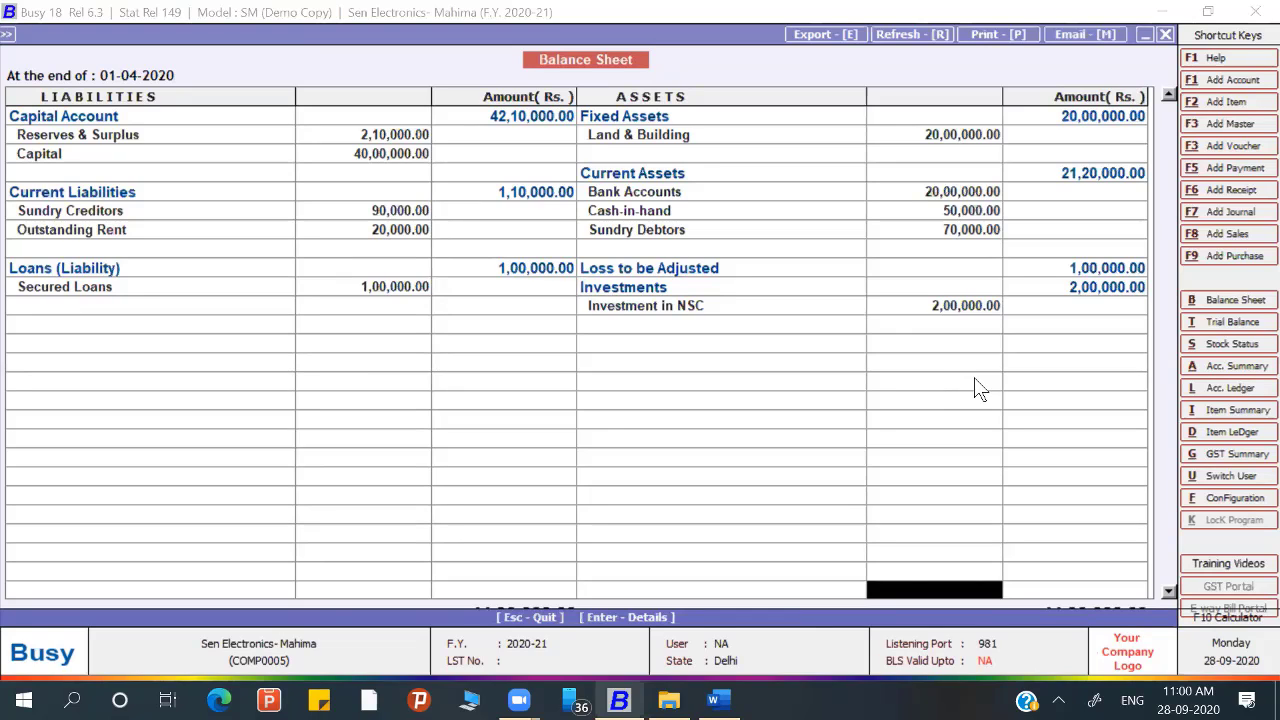
pyautogui.click(985, 35)
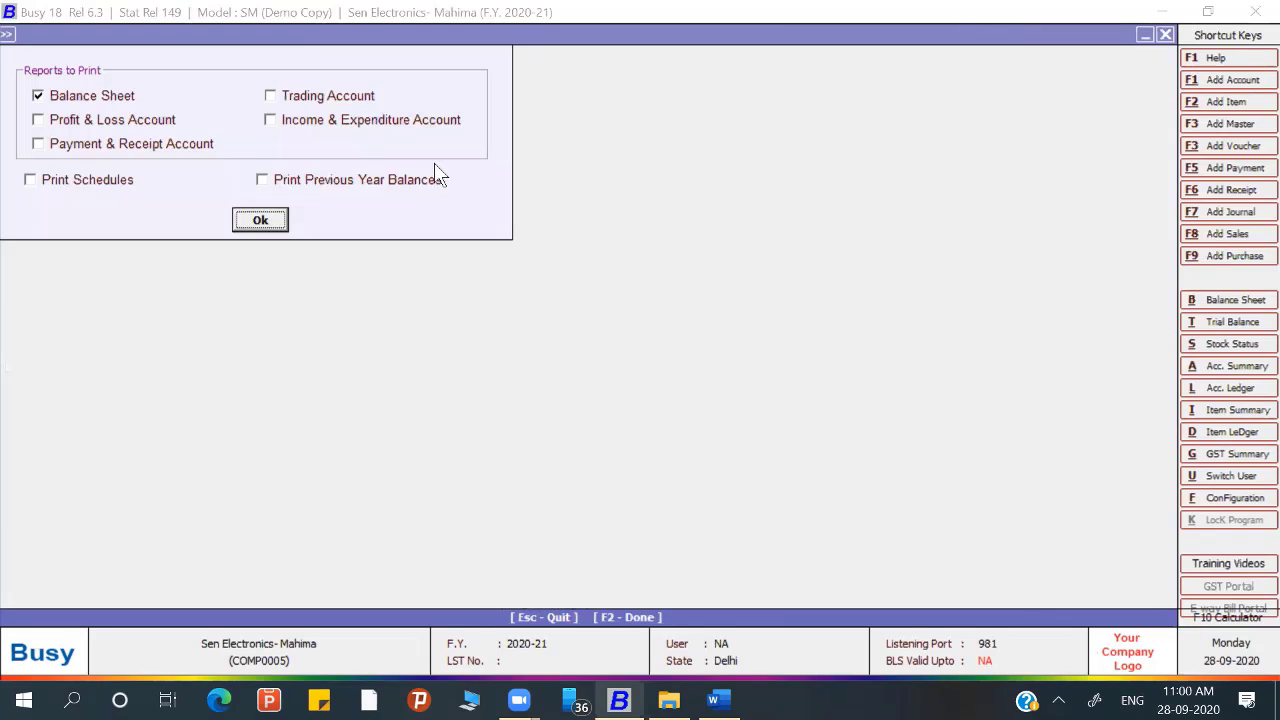
# Step: Preview the vertical balance sheet printout totalling 44,20,000.00 on both sides, then close the preview
pyautogui.click(259, 224)
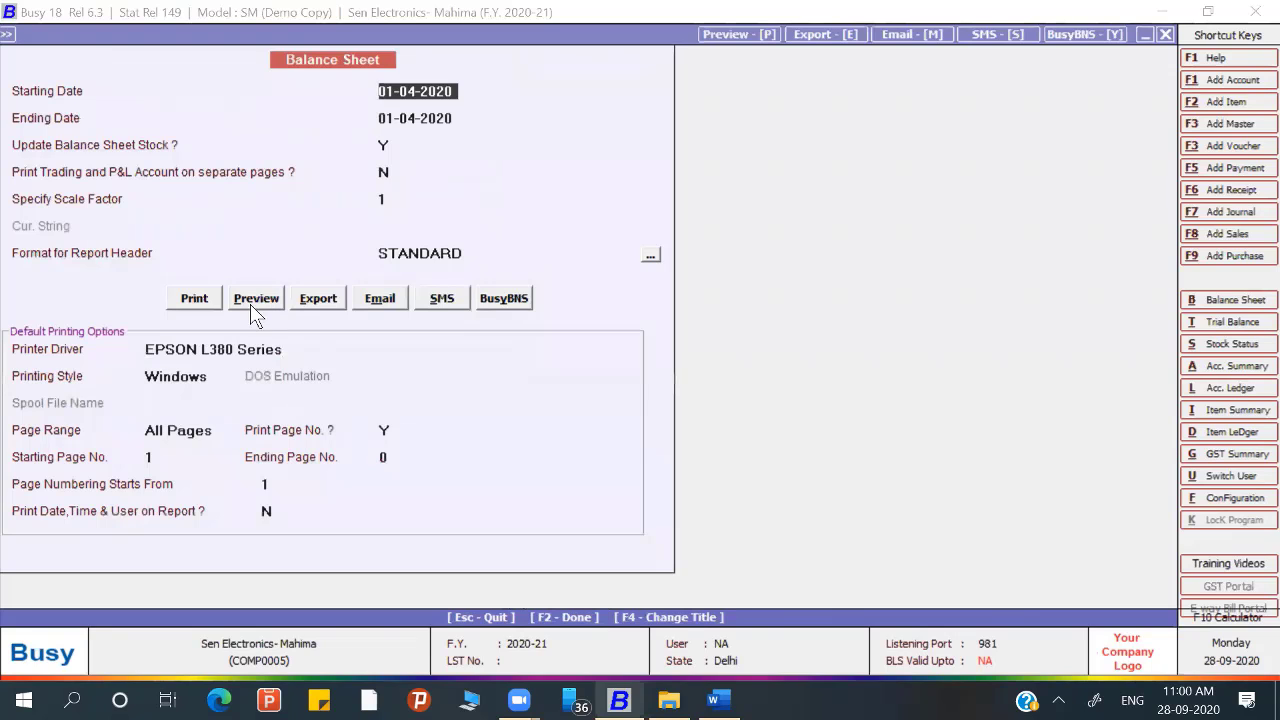
pyautogui.click(252, 300)
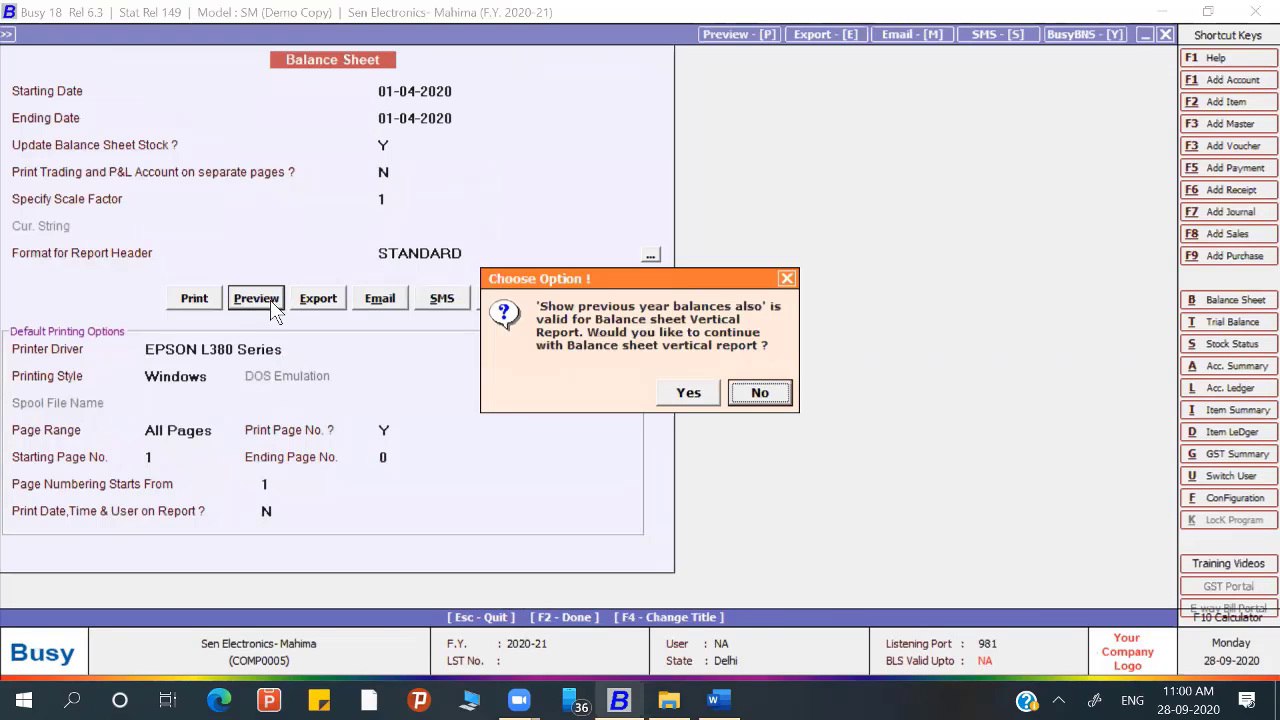
pyautogui.click(688, 393)
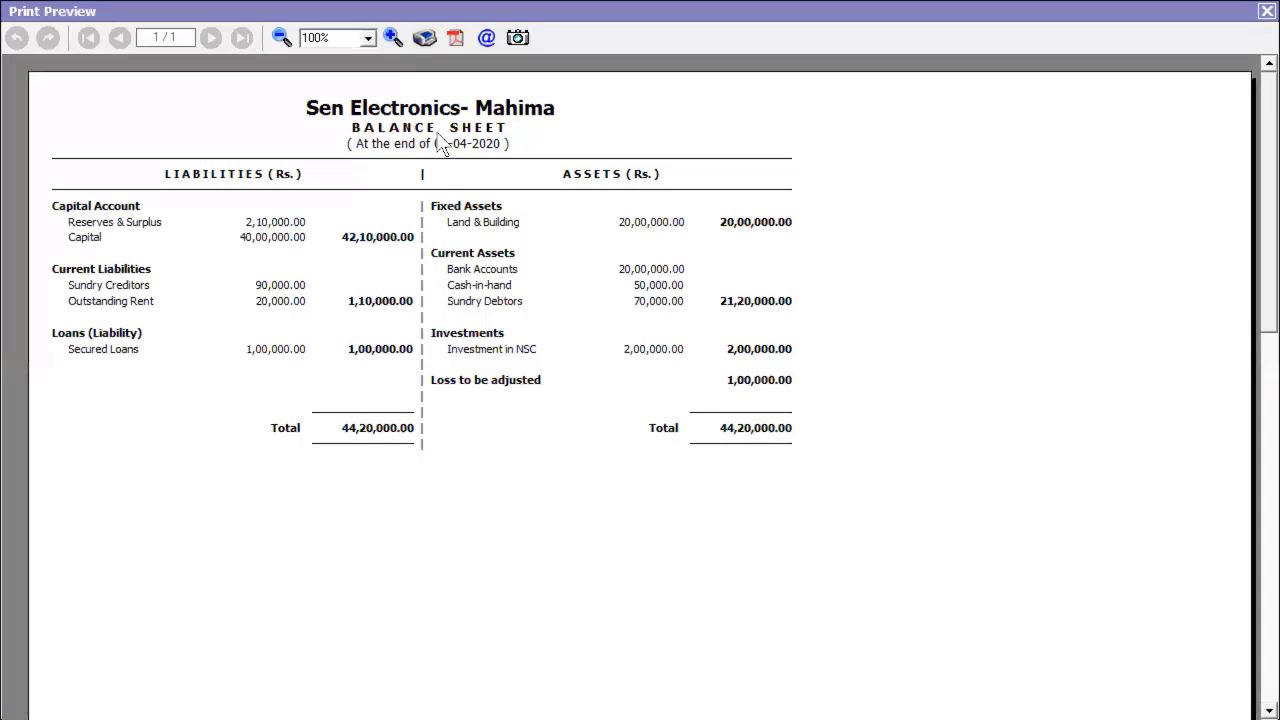
pyautogui.press('Escape')
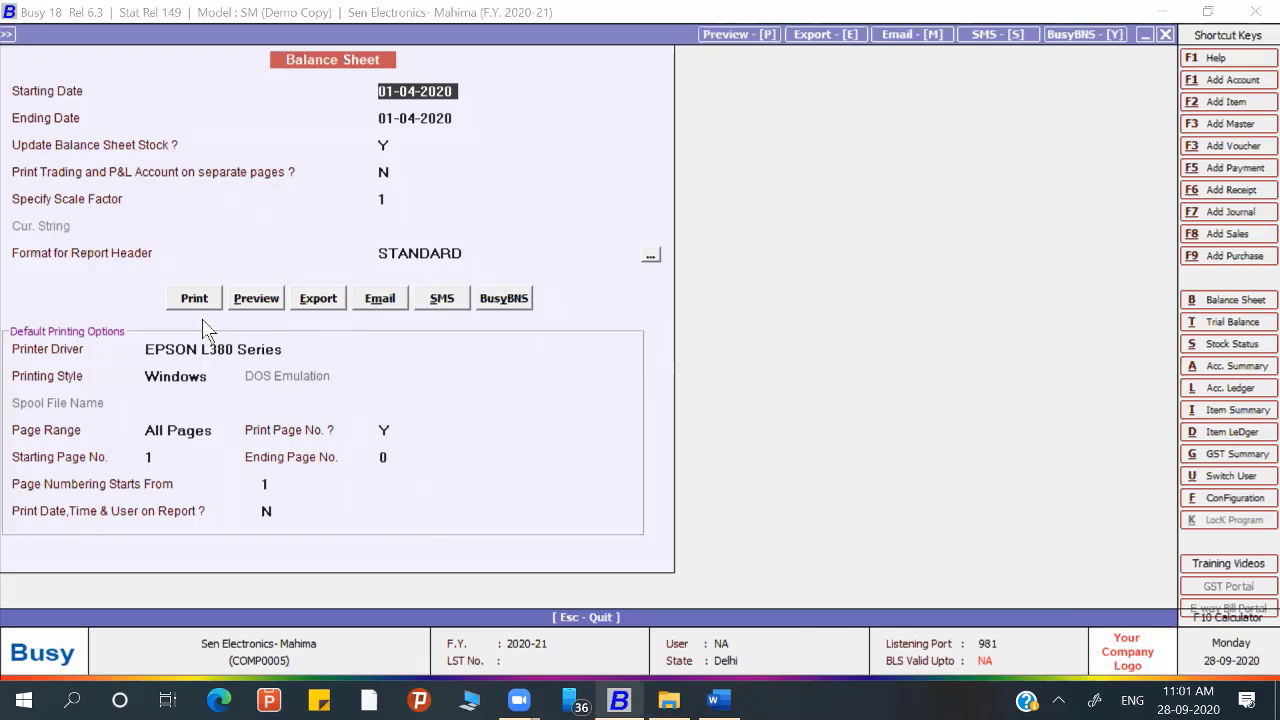
# Step: Set Skip 'P/L for the period' back to N and regenerate the balance sheet
pyautogui.press('Escape')
pyautogui.press('Escape')
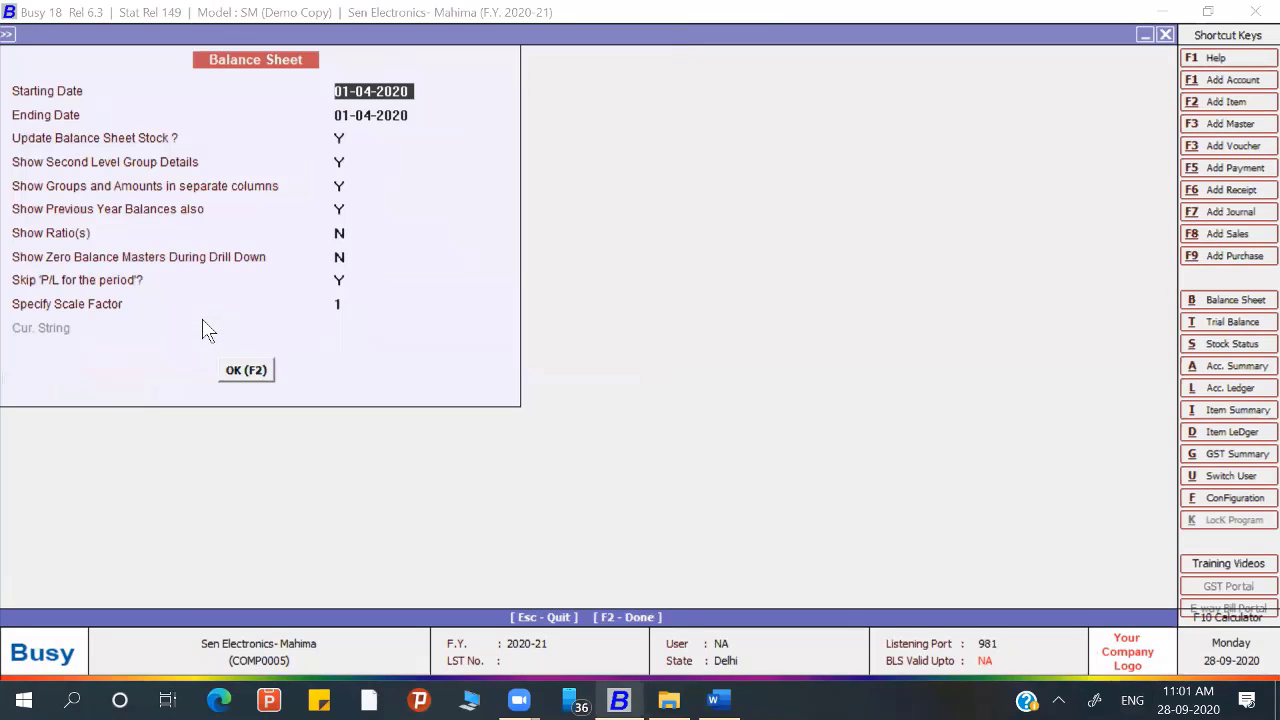
pyautogui.press('Return')
pyautogui.press('Return')
pyautogui.press('Return')
pyautogui.press('Return')
pyautogui.press('Return')
pyautogui.press('Return')
pyautogui.press('Return')
pyautogui.press('Return')
pyautogui.press('Return')
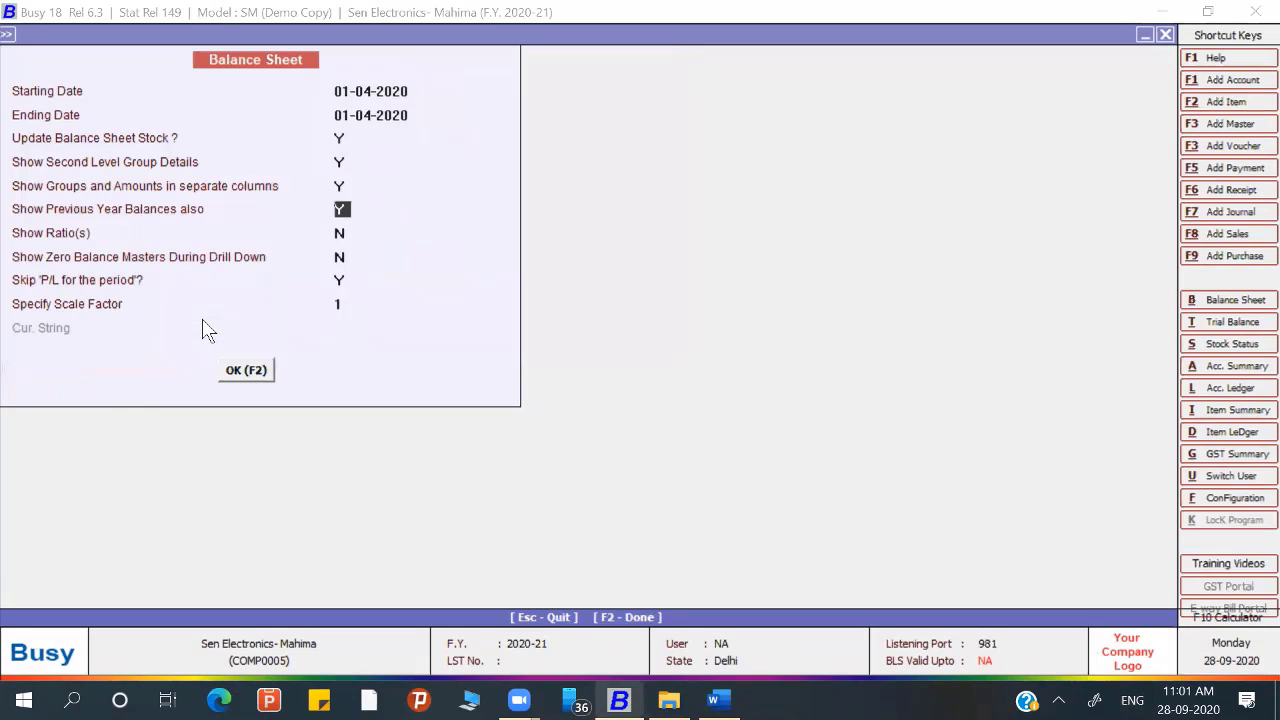
pyautogui.press('Up')
pyautogui.write('N')
pyautogui.press('Return')
pyautogui.press('Return')
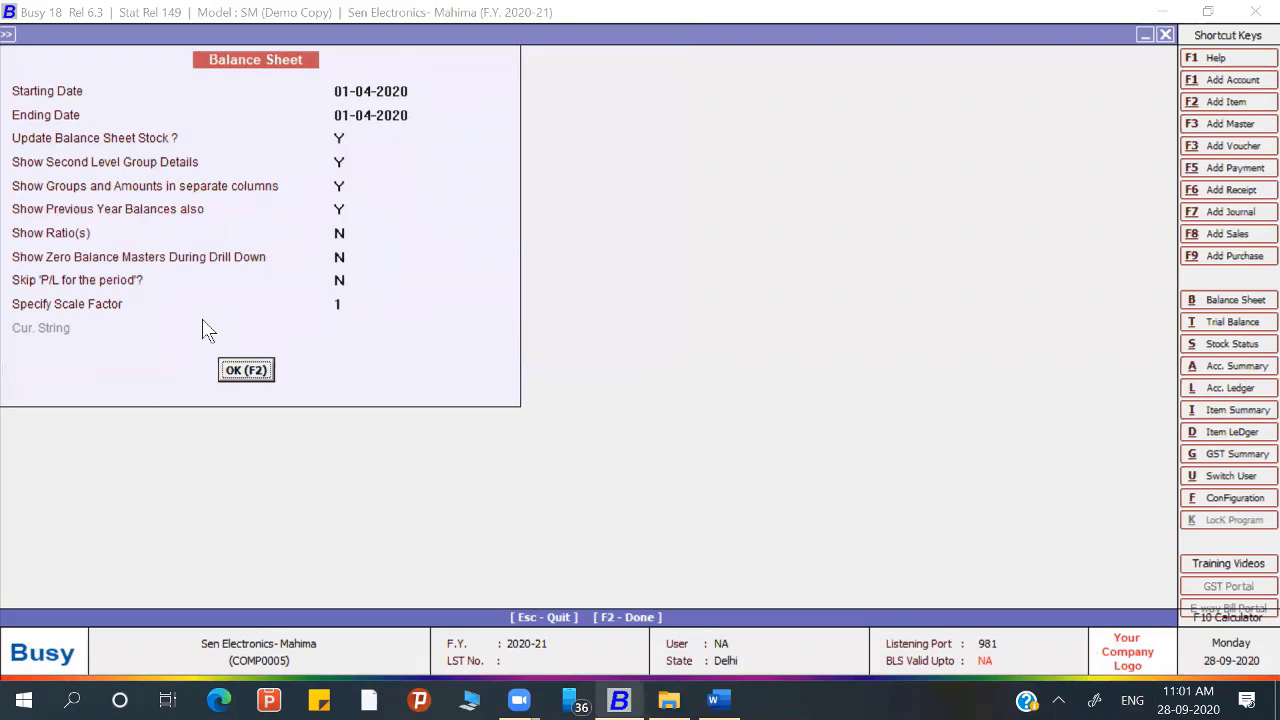
pyautogui.press('Return')
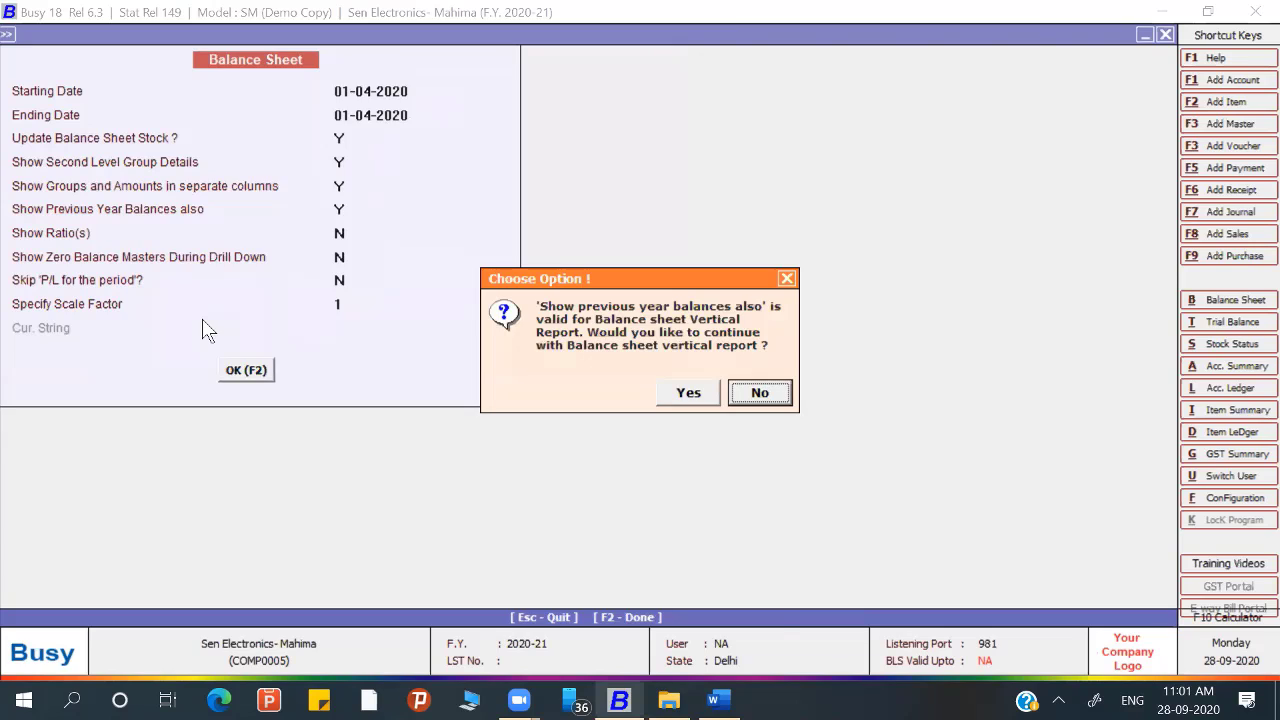
pyautogui.press('Return')
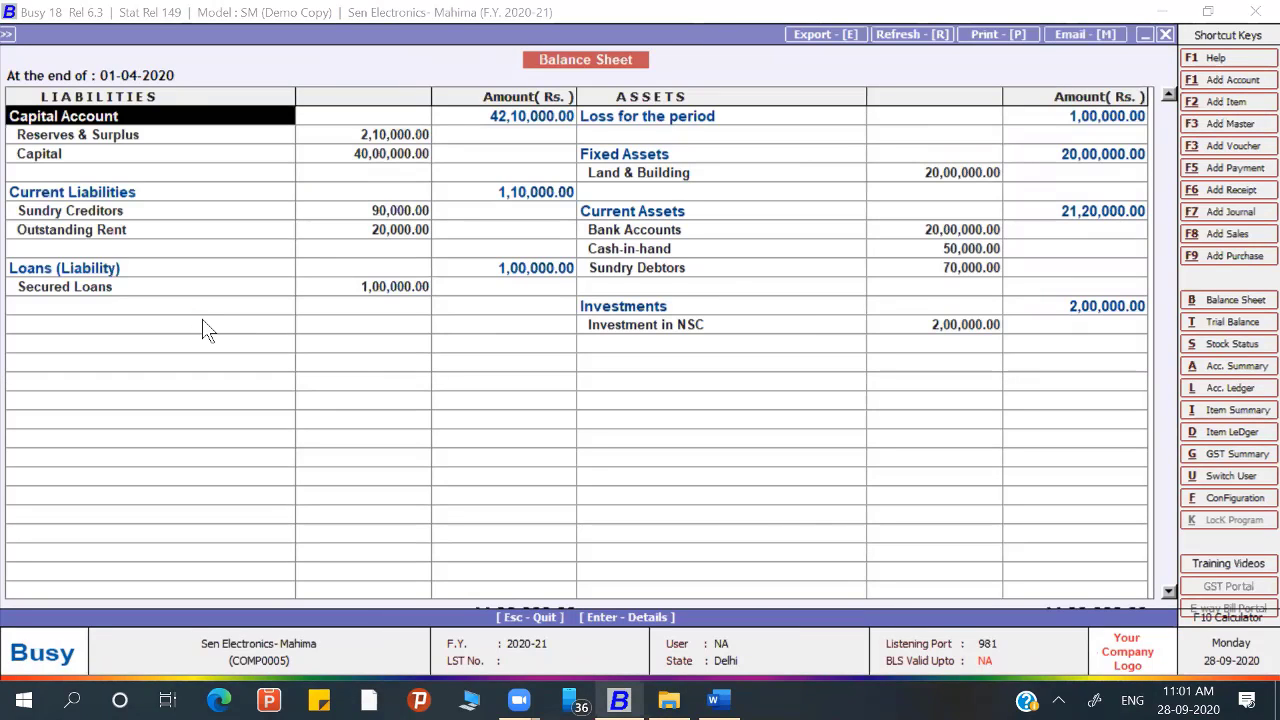
# Step: Close the balance sheet, its options and the display reports list, then switch to Word
pyautogui.press('Escape')
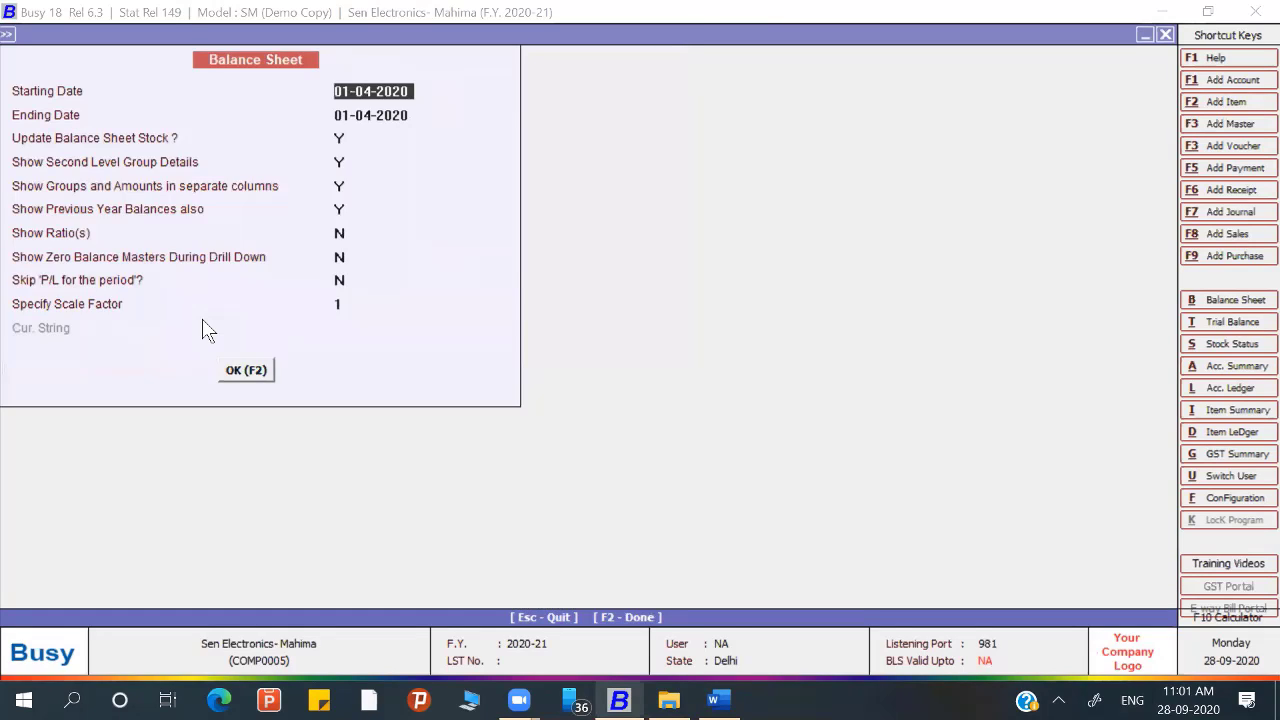
pyautogui.press('Return')
pyautogui.press('Return')
pyautogui.press('Escape')
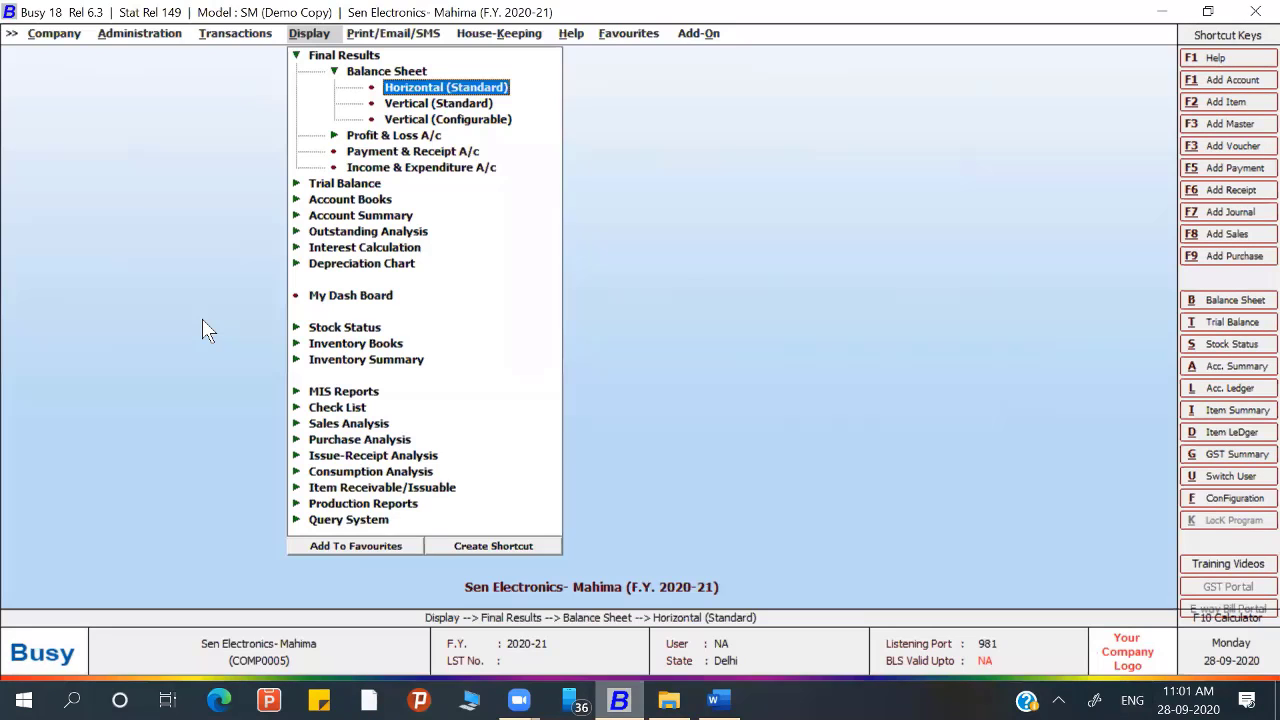
pyautogui.press('Escape')
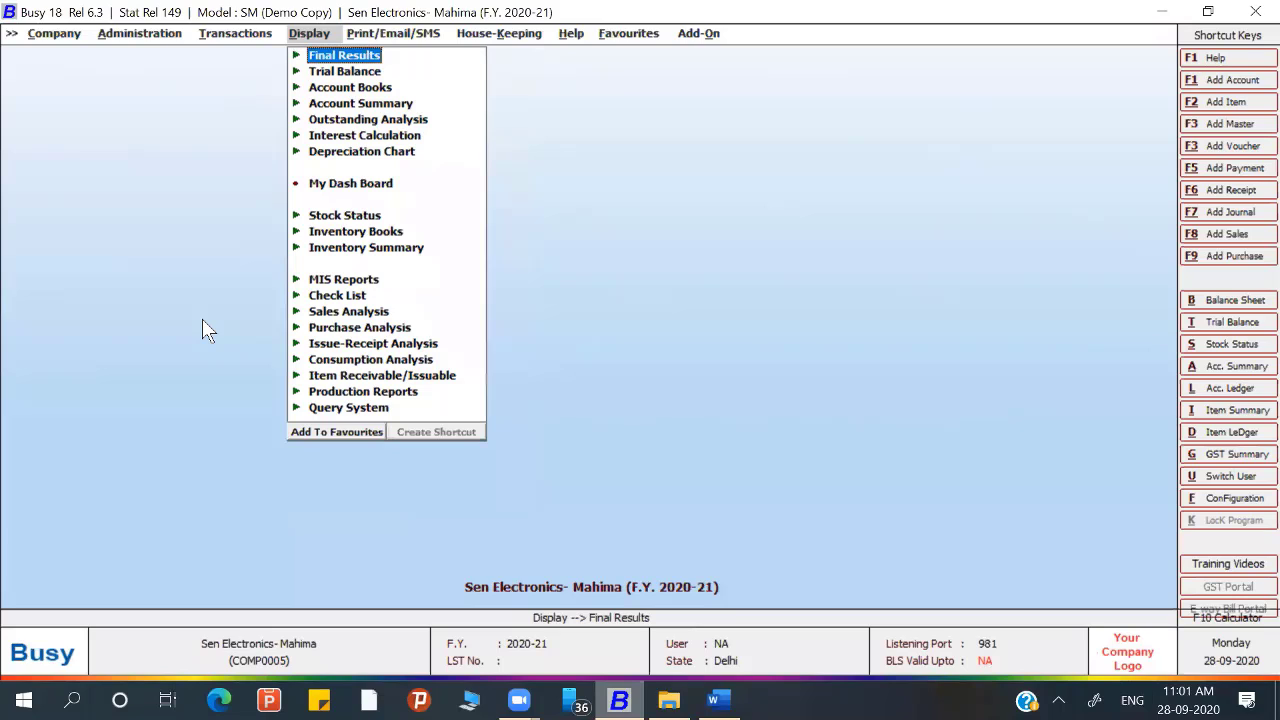
pyautogui.press('Escape')
pyautogui.press('Left')
pyautogui.press('Left')
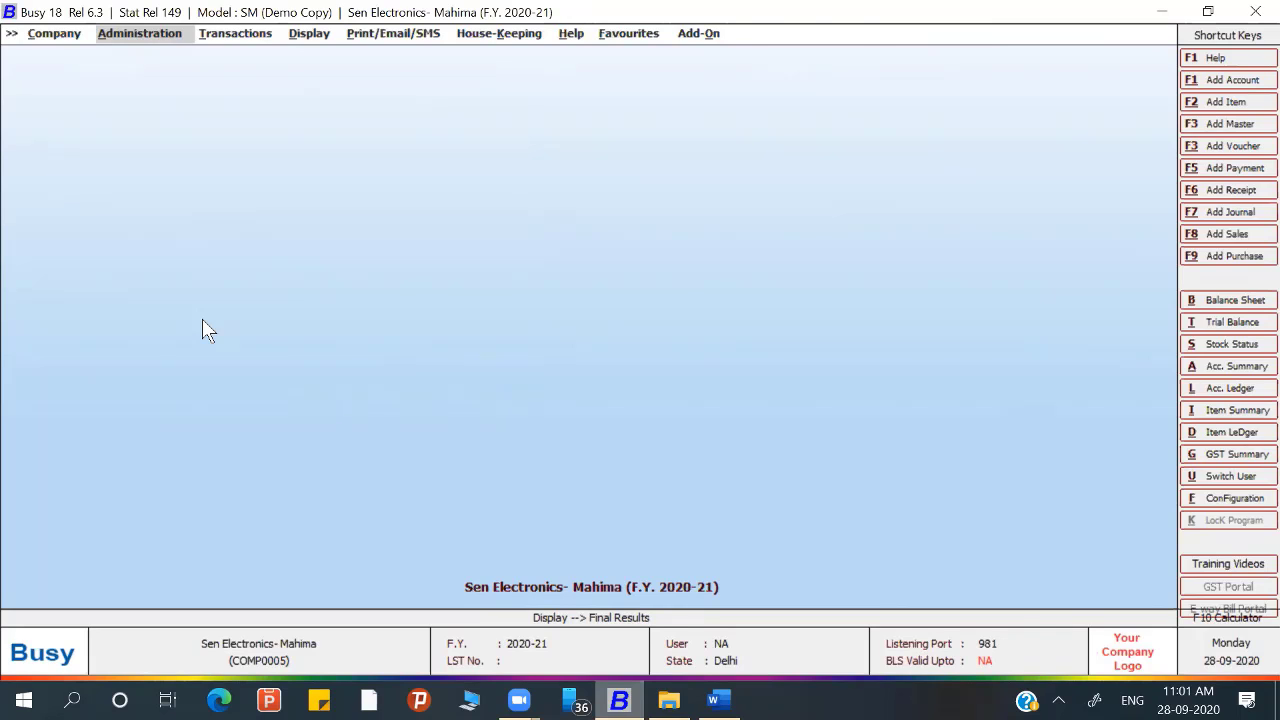
pyautogui.hotkey('alt', 'Tab')
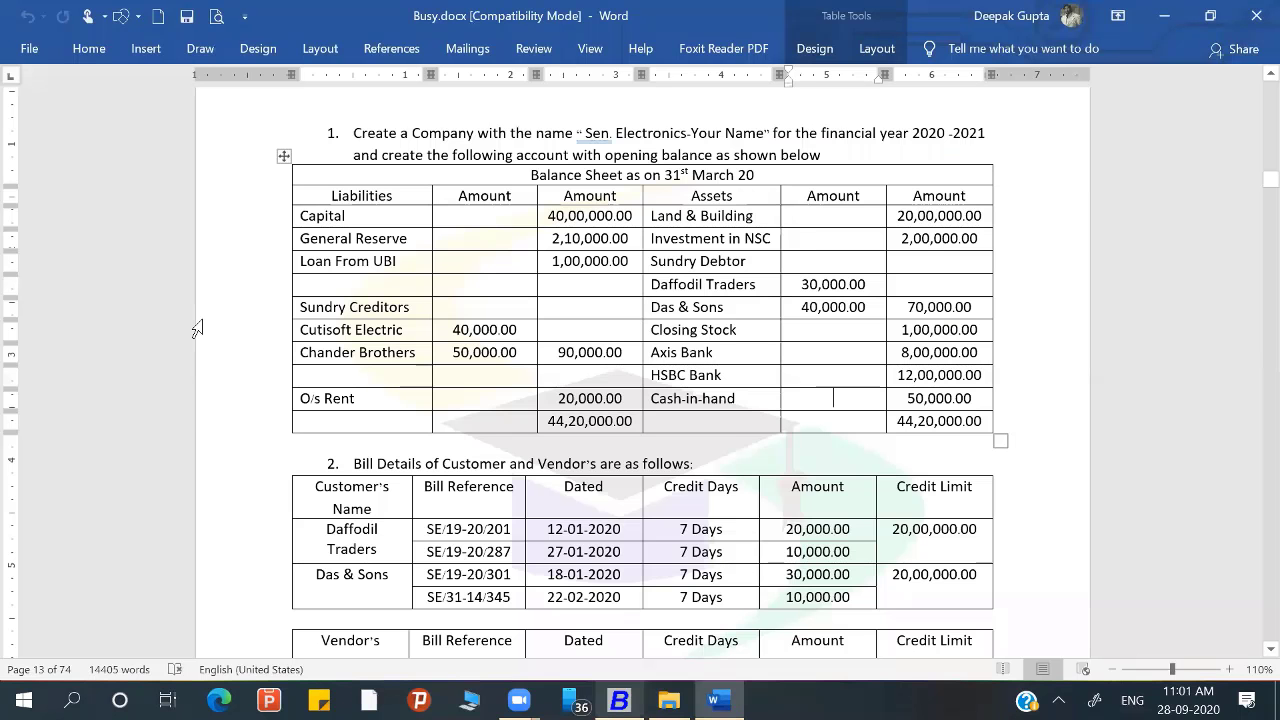
# Step: Scroll Busy.docx to tasks 3–5 (backup, delete, restore) and read task 3
pyautogui.click(402, 467)
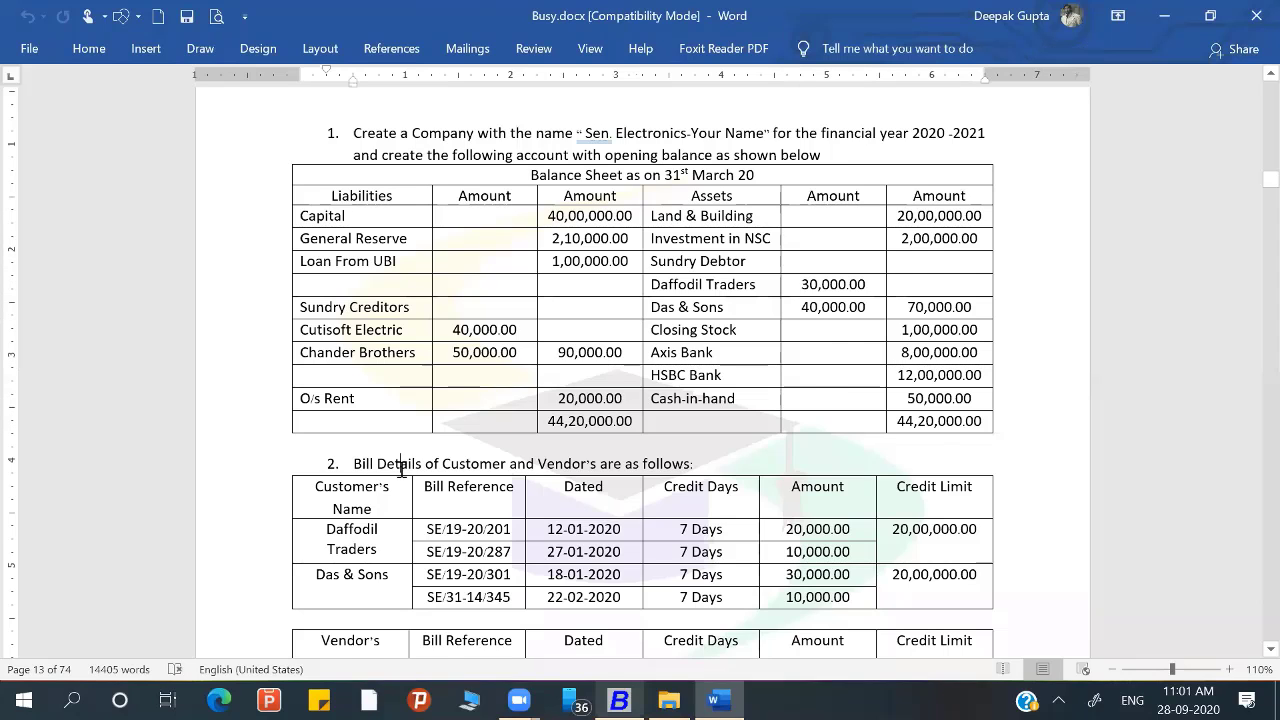
pyautogui.scroll(-3, 402, 470)
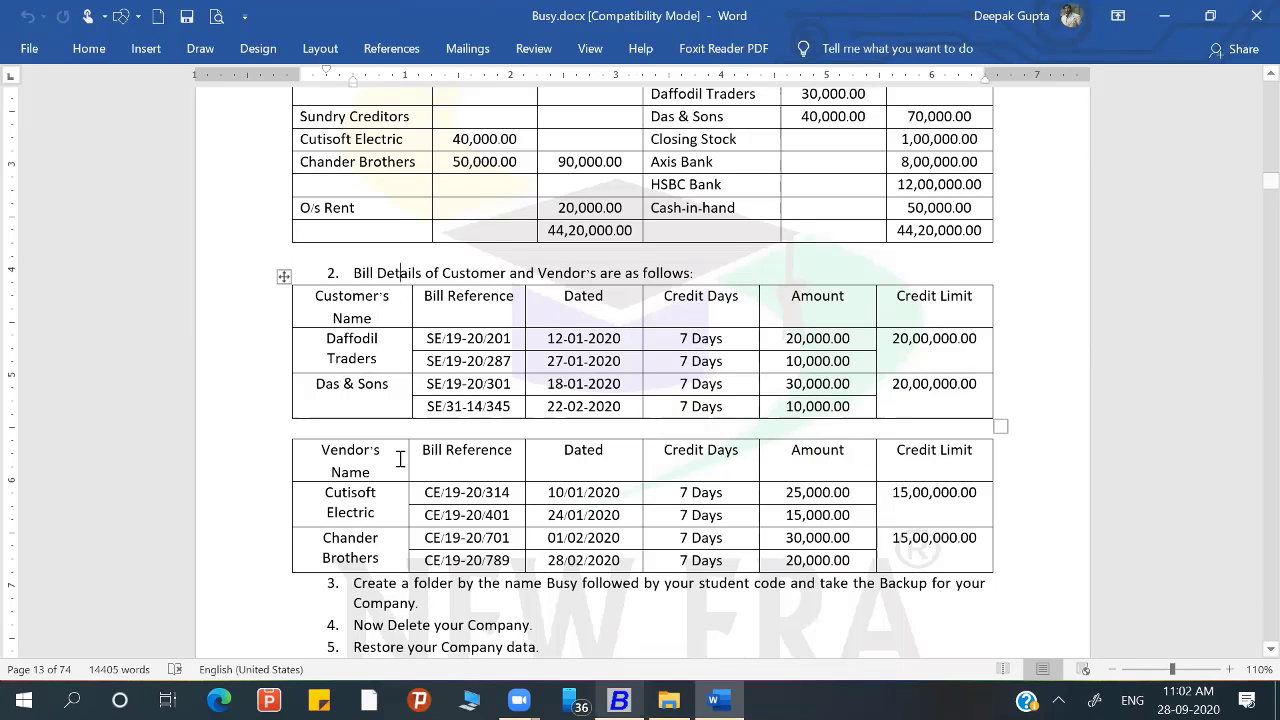
pyautogui.scroll(-5, 400, 459)
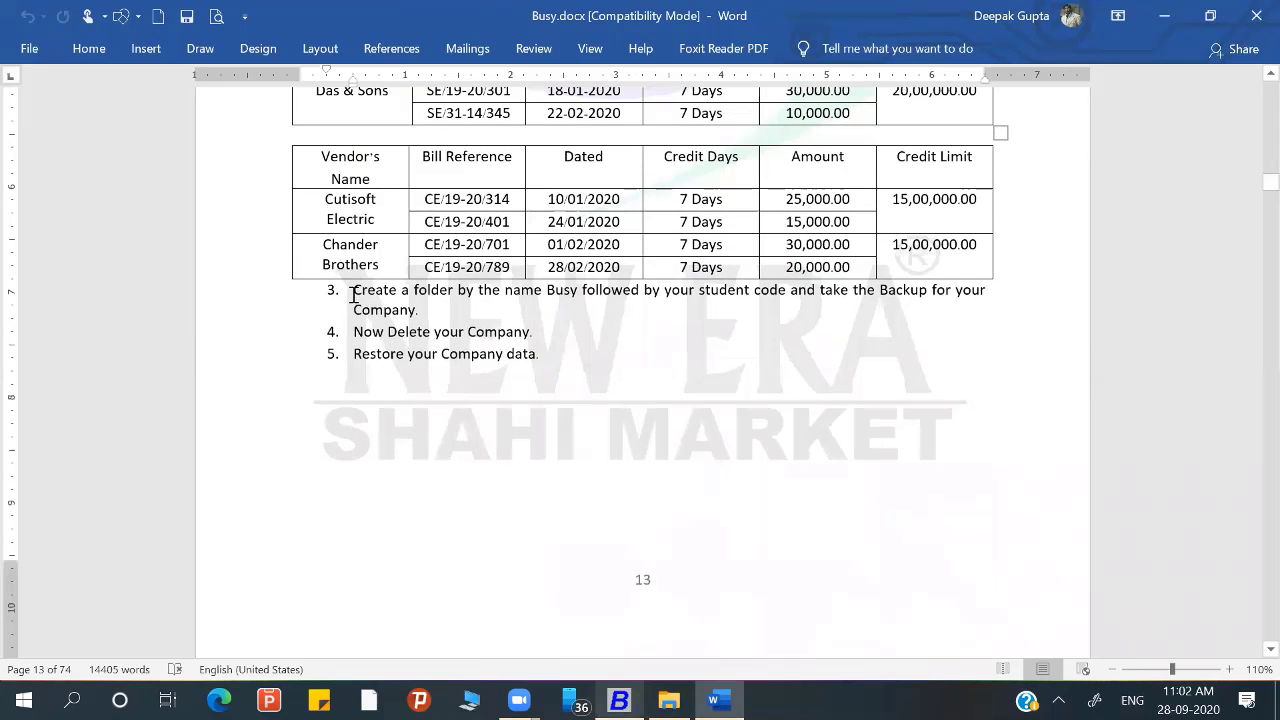
pyautogui.moveTo(354, 291); pyautogui.dragTo(420, 310)
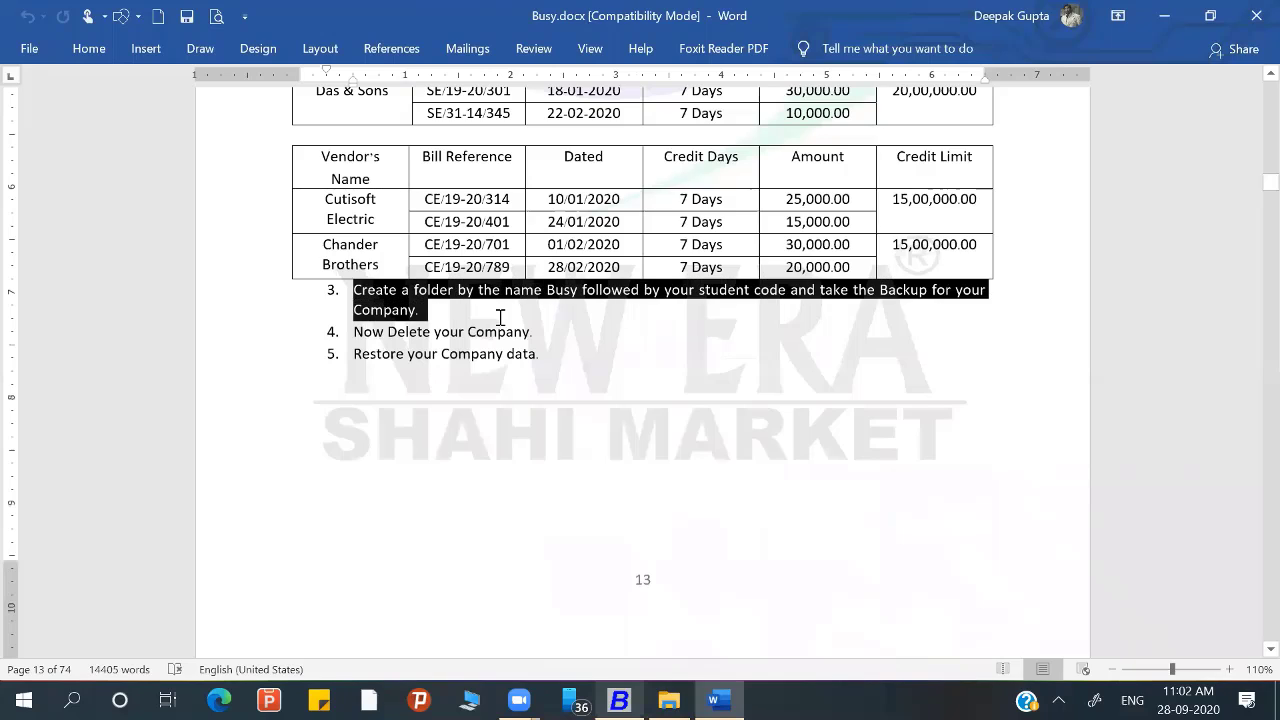
pyautogui.click(415, 338)
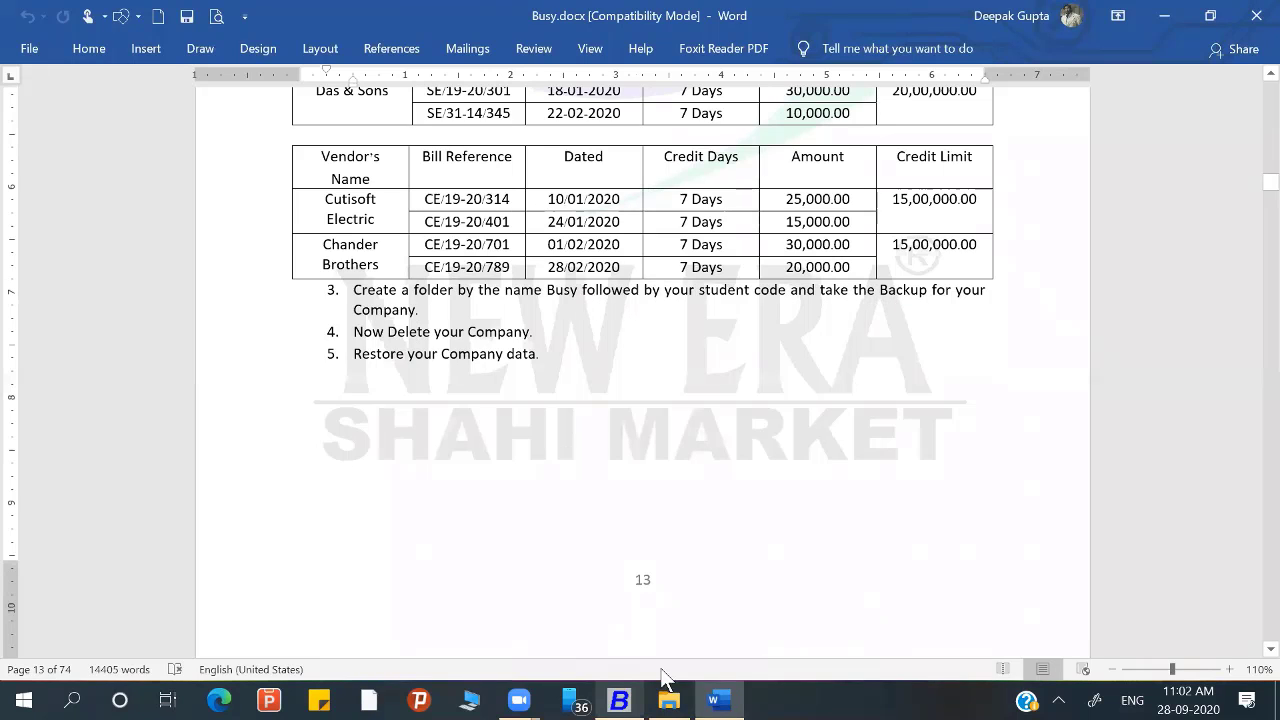
# Step: Open the war backup folder on the office (F:) drive in File Explorer
pyautogui.click(669, 700)
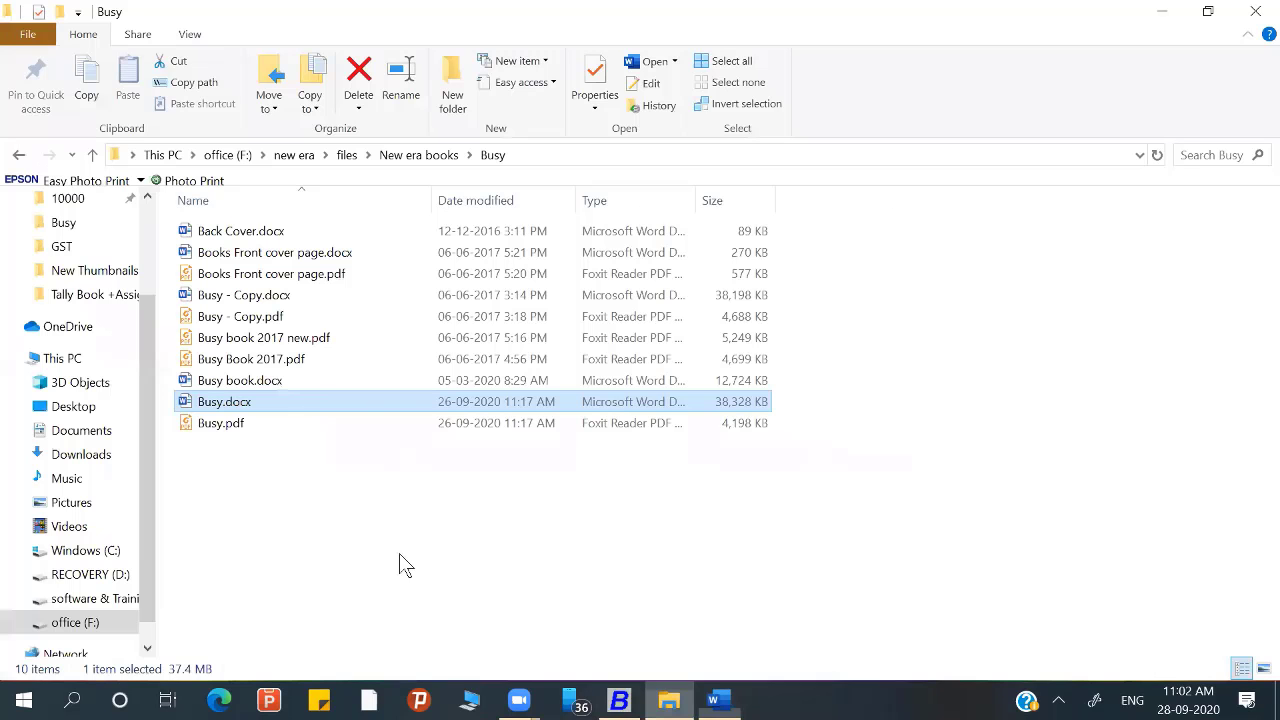
pyautogui.scroll(-1, 150, 565)
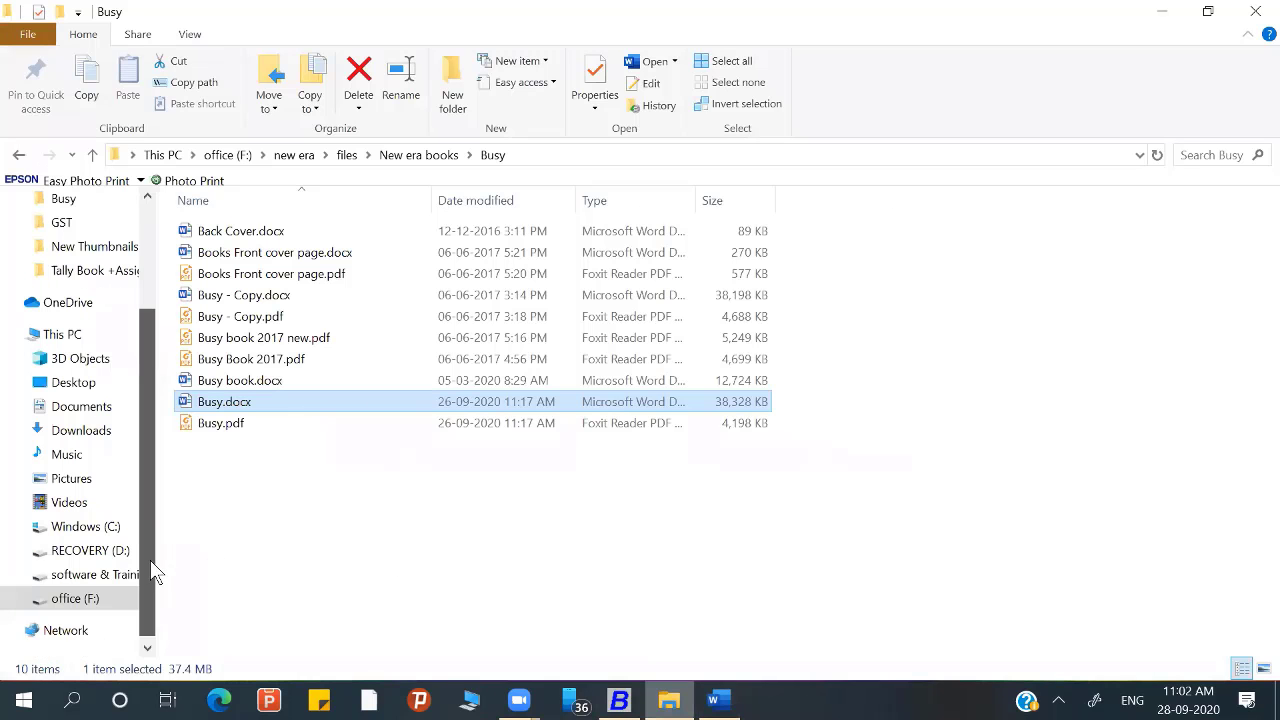
pyautogui.click(88, 600)
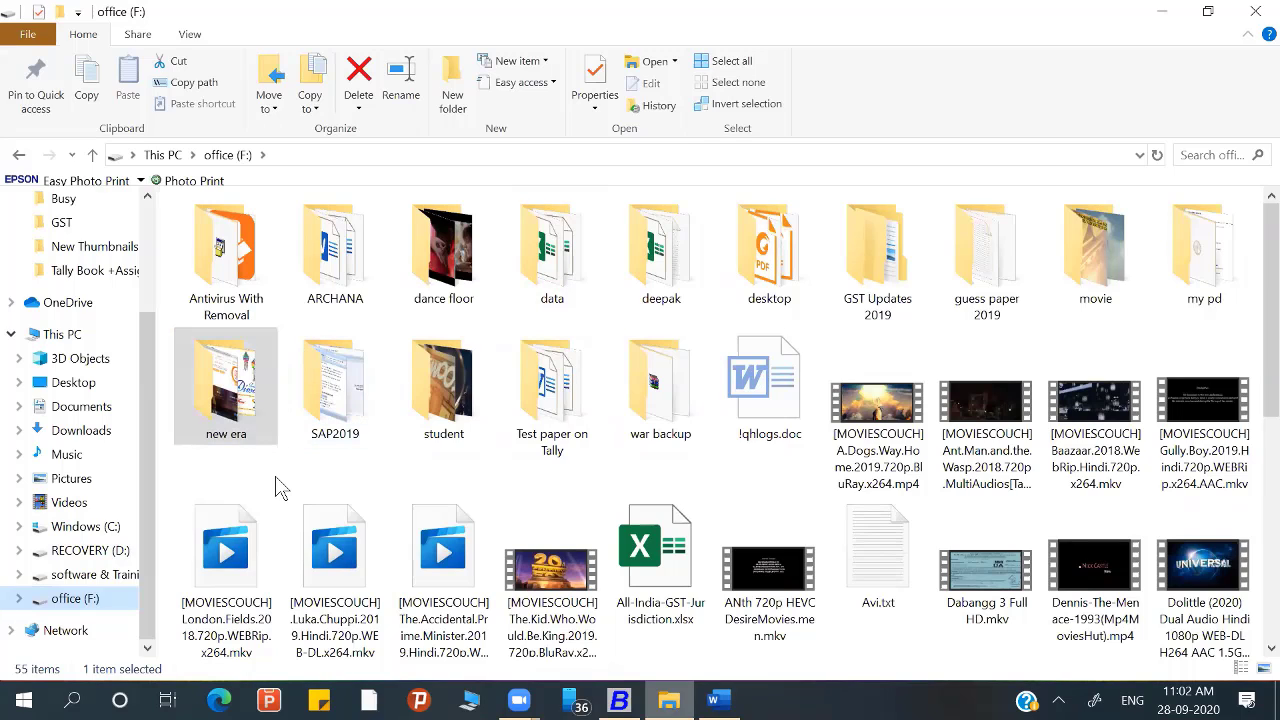
pyautogui.click(652, 438)
pyautogui.doubleClick(652, 440)
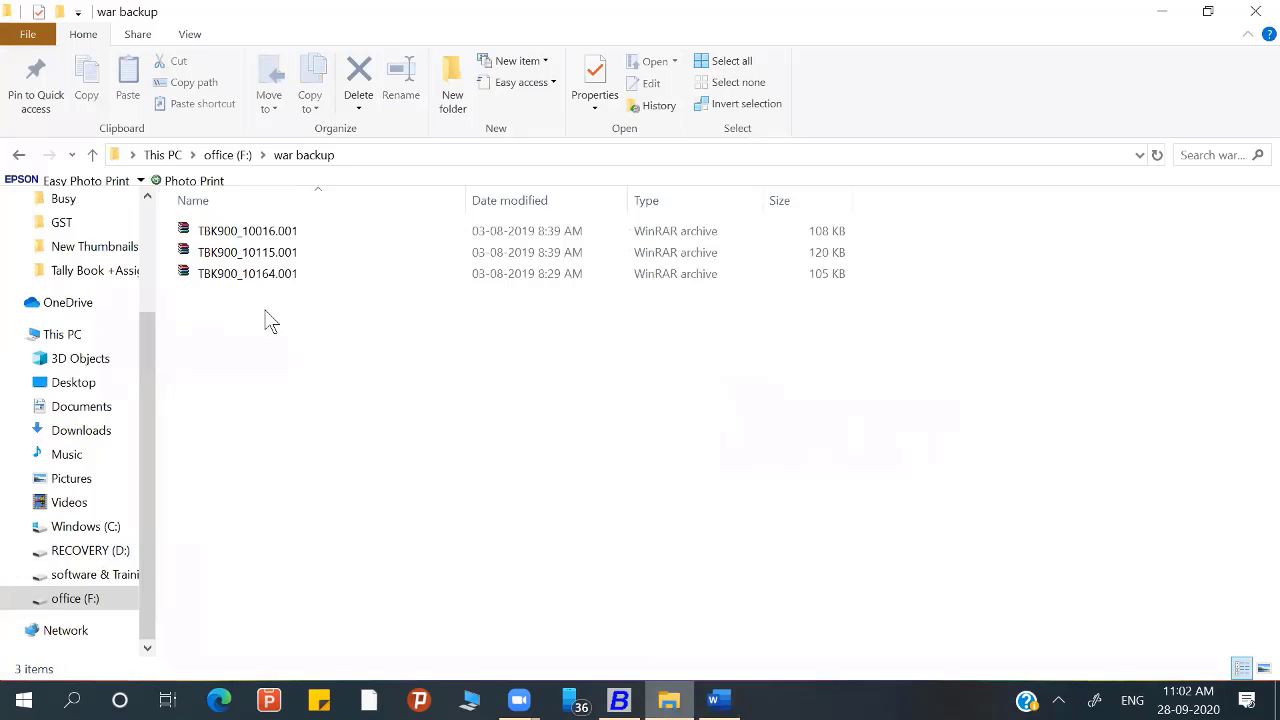
# Step: Permanently delete the three old TBK900 archives from F:\war backup and return to BUSY
pyautogui.moveTo(268, 314); pyautogui.dragTo(205, 190)
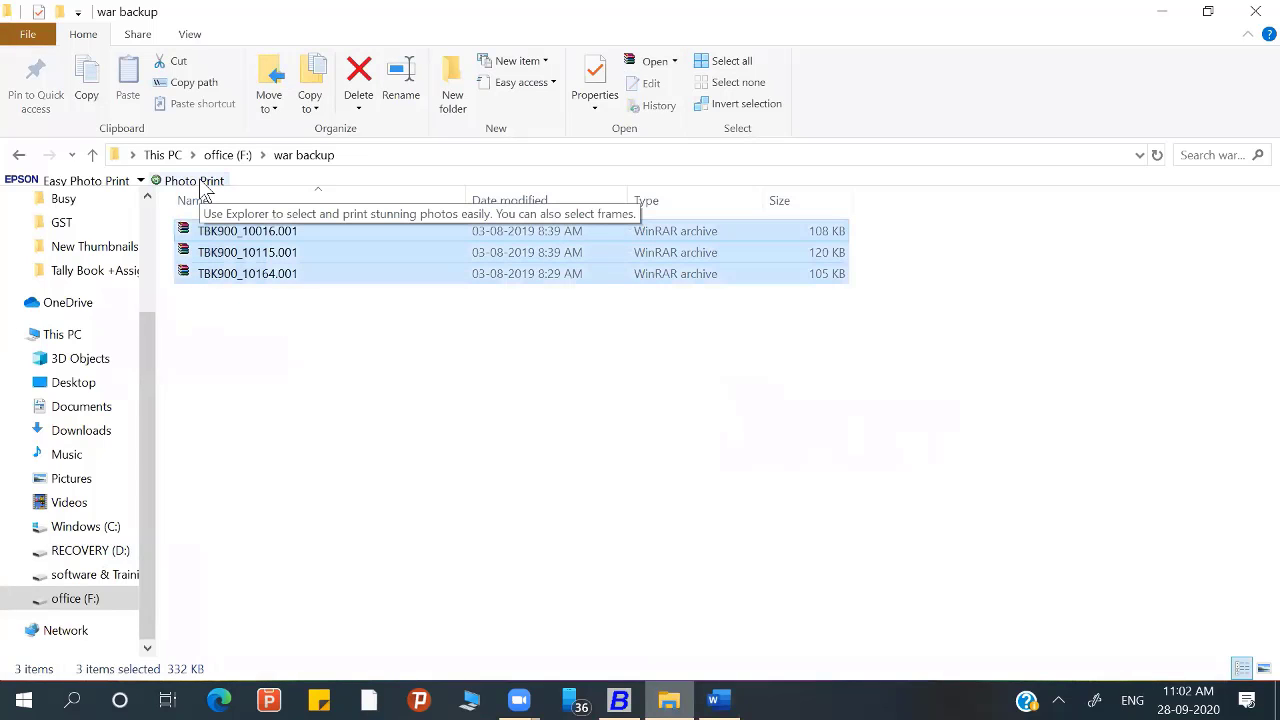
pyautogui.hotkey('shift', 'Delete')
pyautogui.press('Return')
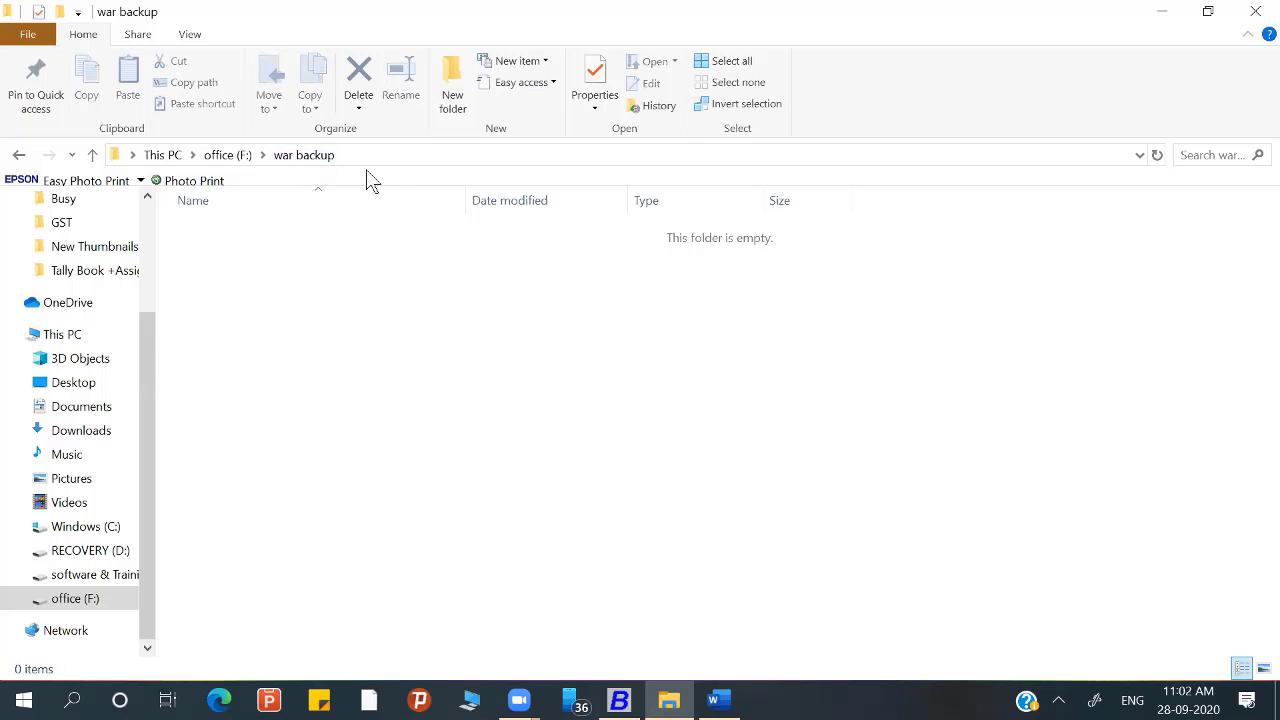
pyautogui.click(391, 157)
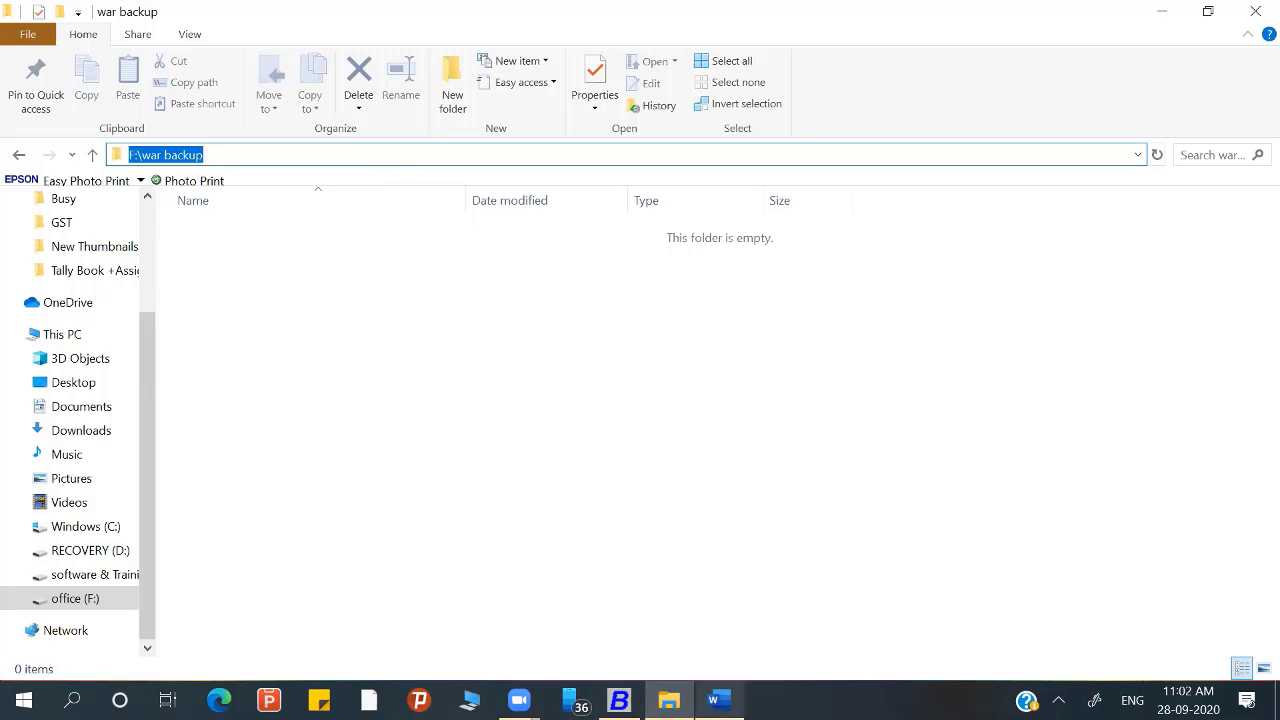
pyautogui.click(619, 700)
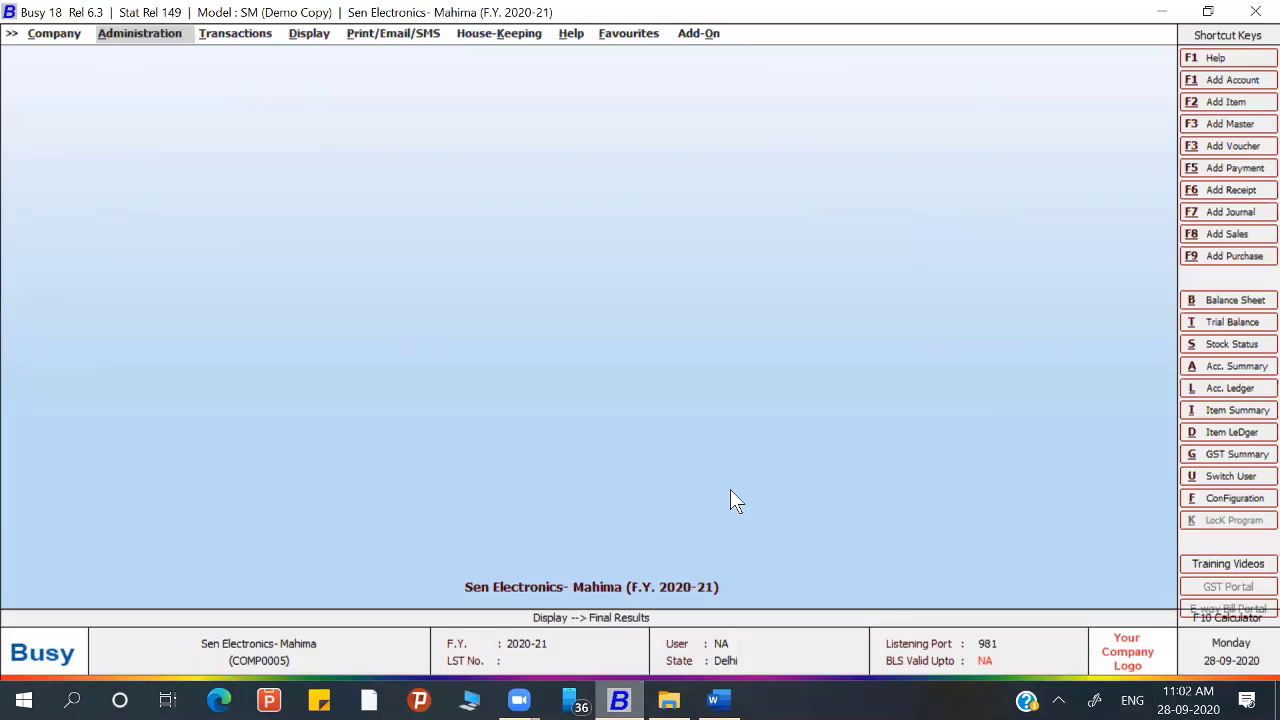
# Step: Close the current company and select Sen Electronics- Mahima under Company > Backup Data
pyautogui.press('Left')
pyautogui.press('Right')
pyautogui.press('Left')
pyautogui.press('Return')
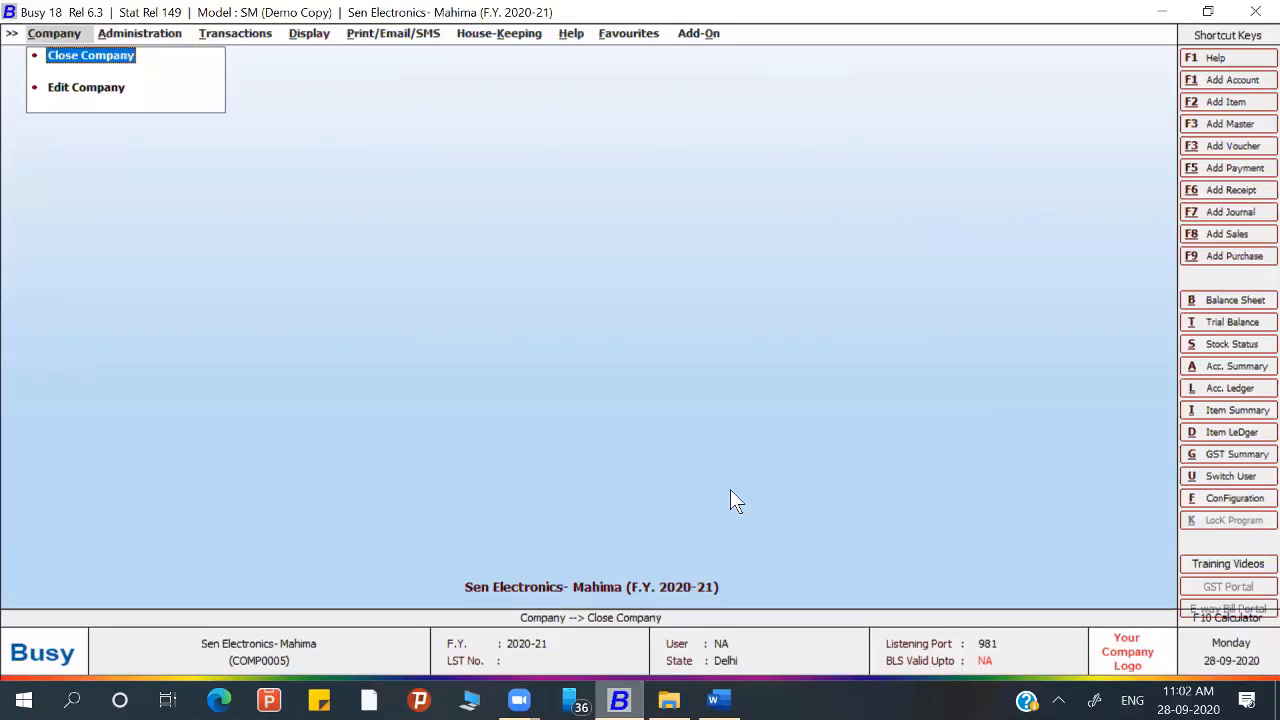
pyautogui.press('Return')
pyautogui.press('Down')
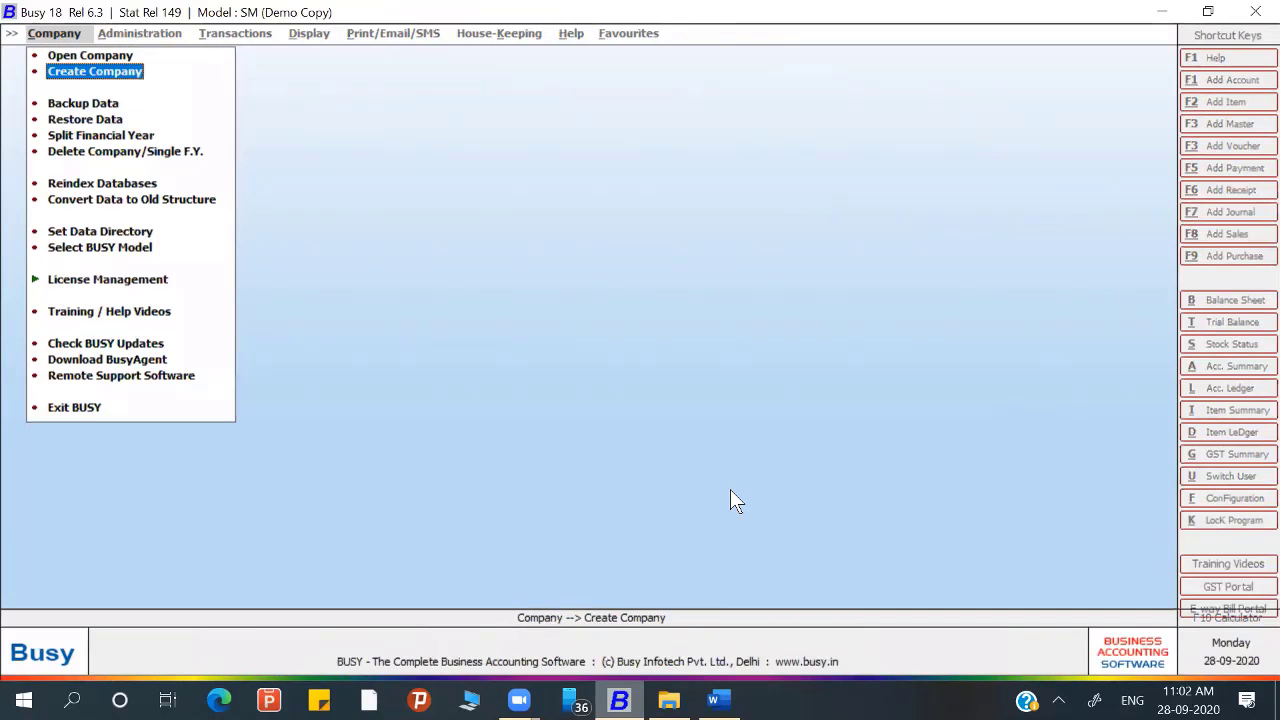
pyautogui.press('Down')
pyautogui.press('Down')
pyautogui.press('Up')
pyautogui.press('Return')
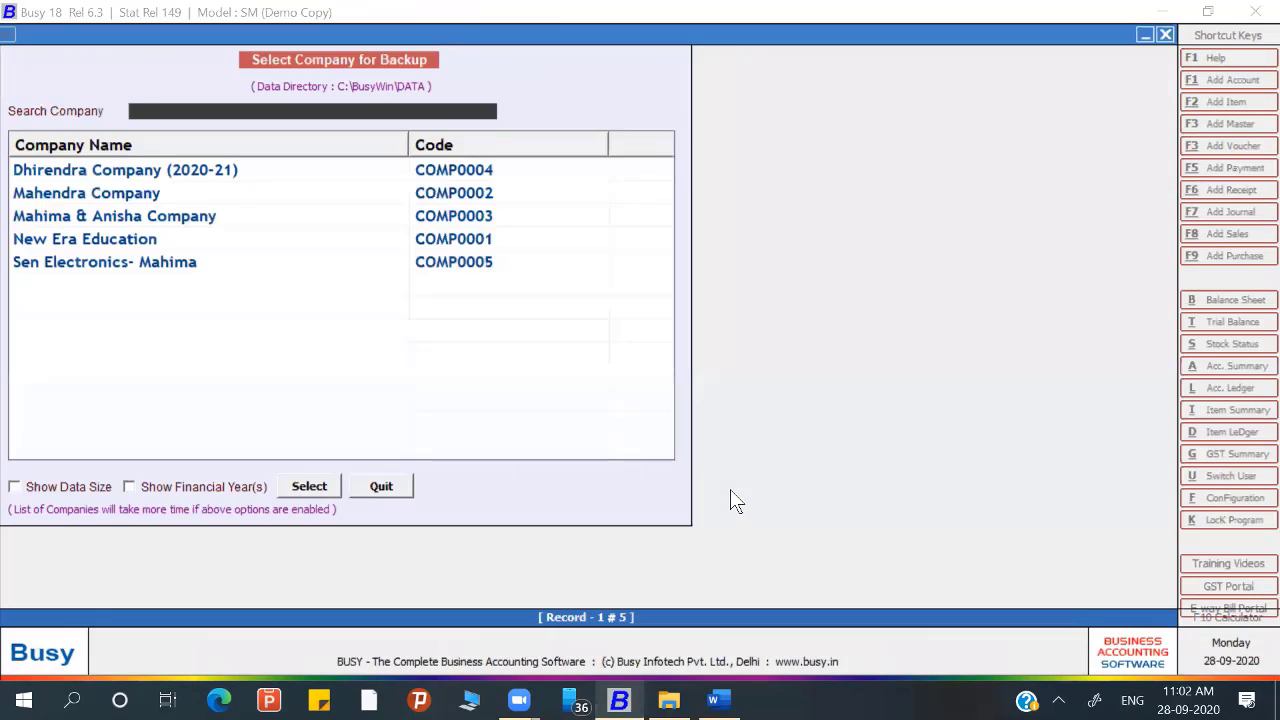
pyautogui.press('Down')
pyautogui.press('Down')
pyautogui.press('Down')
pyautogui.press('Down')
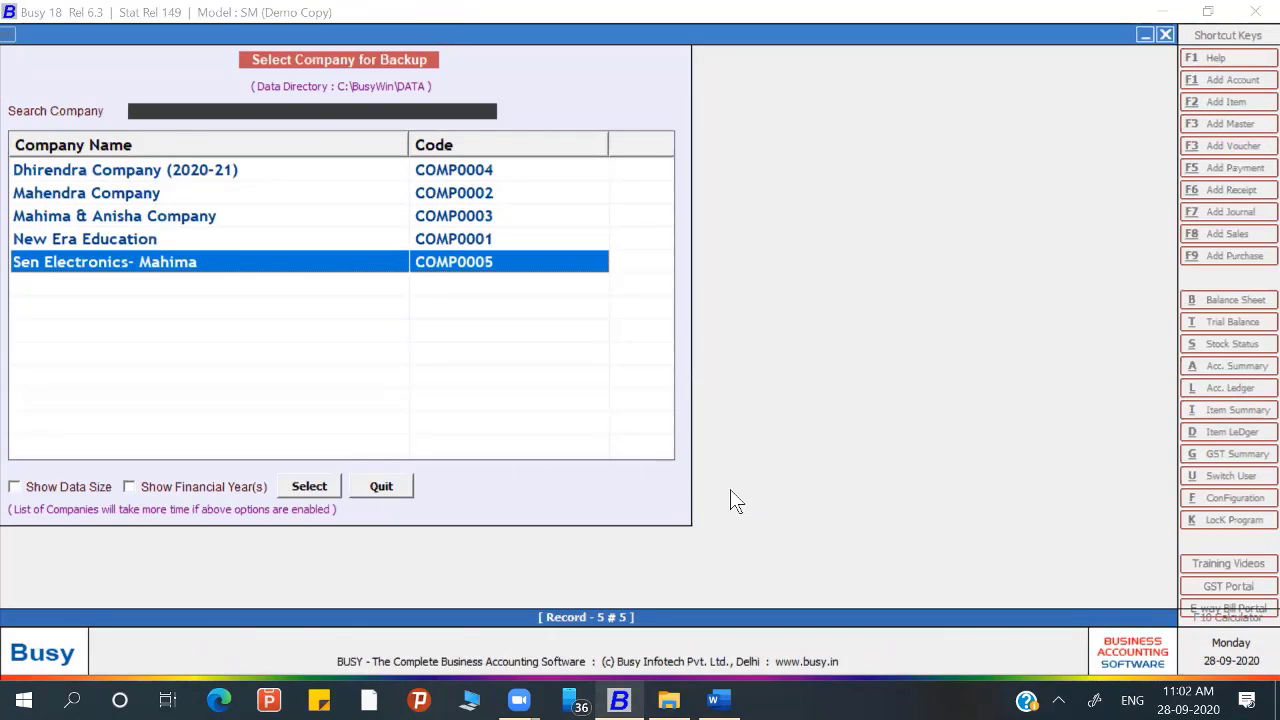
pyautogui.press('Return')
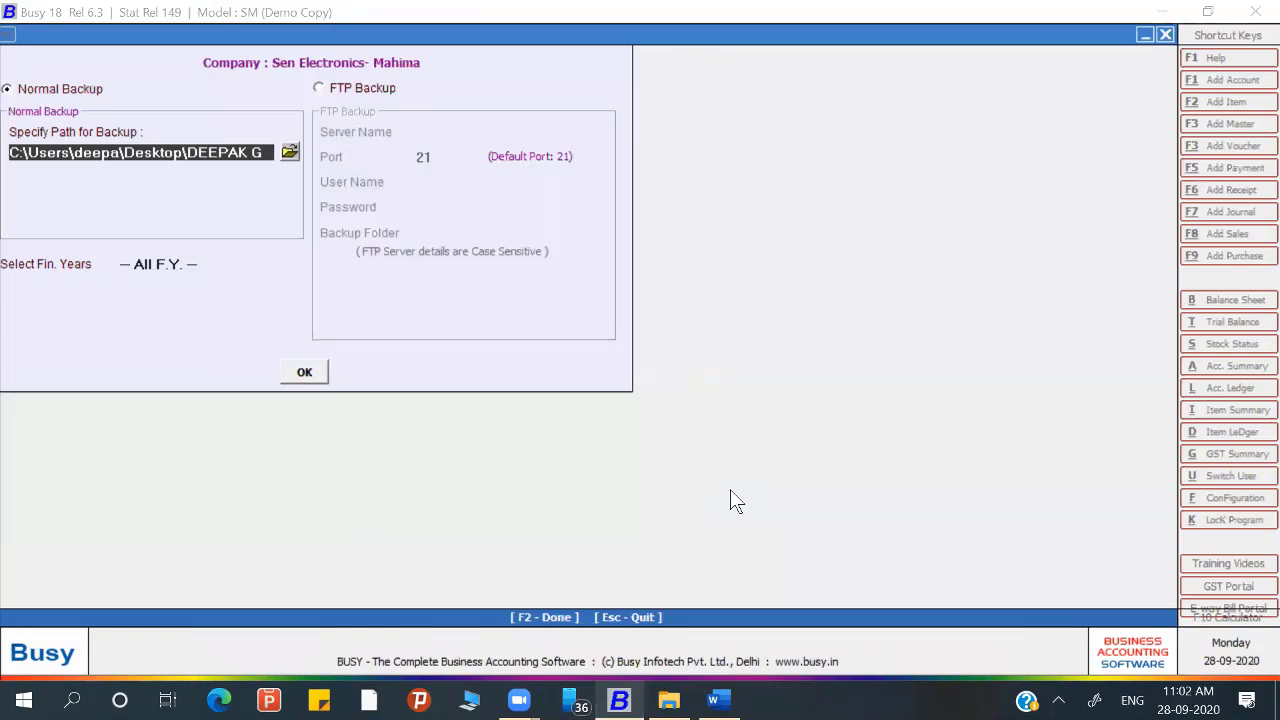
# Step: Back up all financial years to F:\war backup, declining another backup copy
pyautogui.click(289, 152)
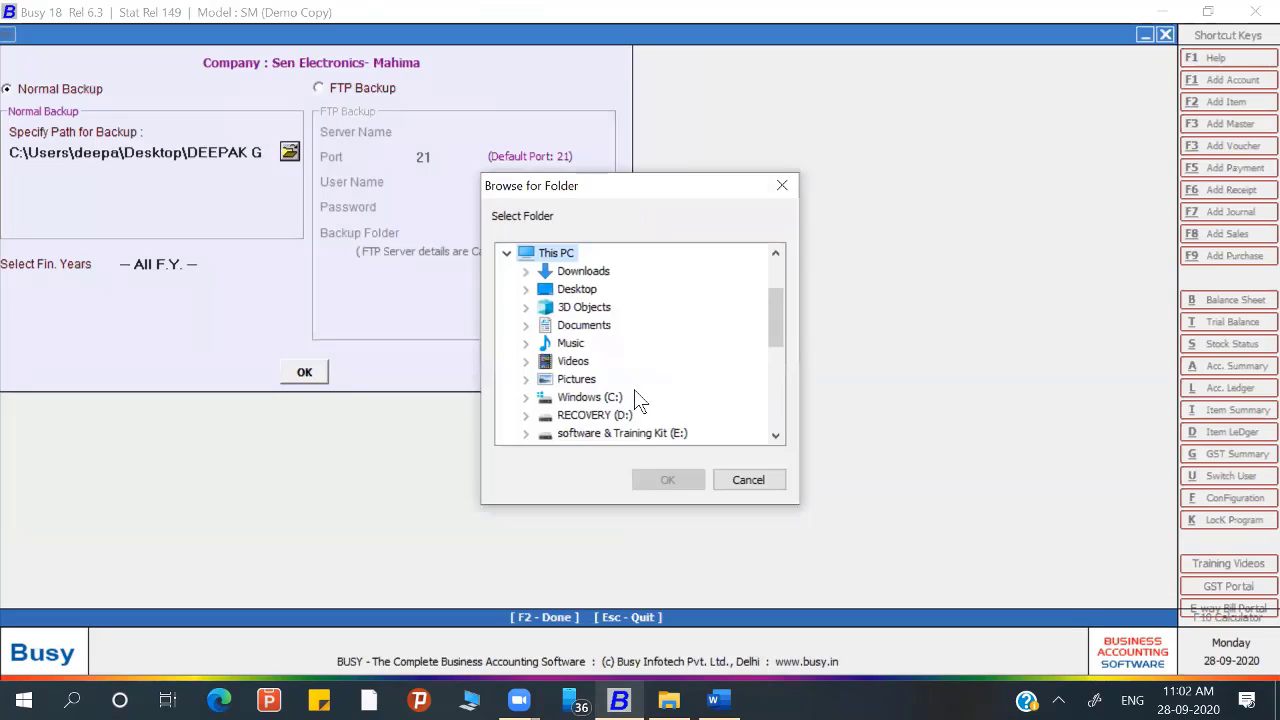
pyautogui.scroll(-1, 778, 347)
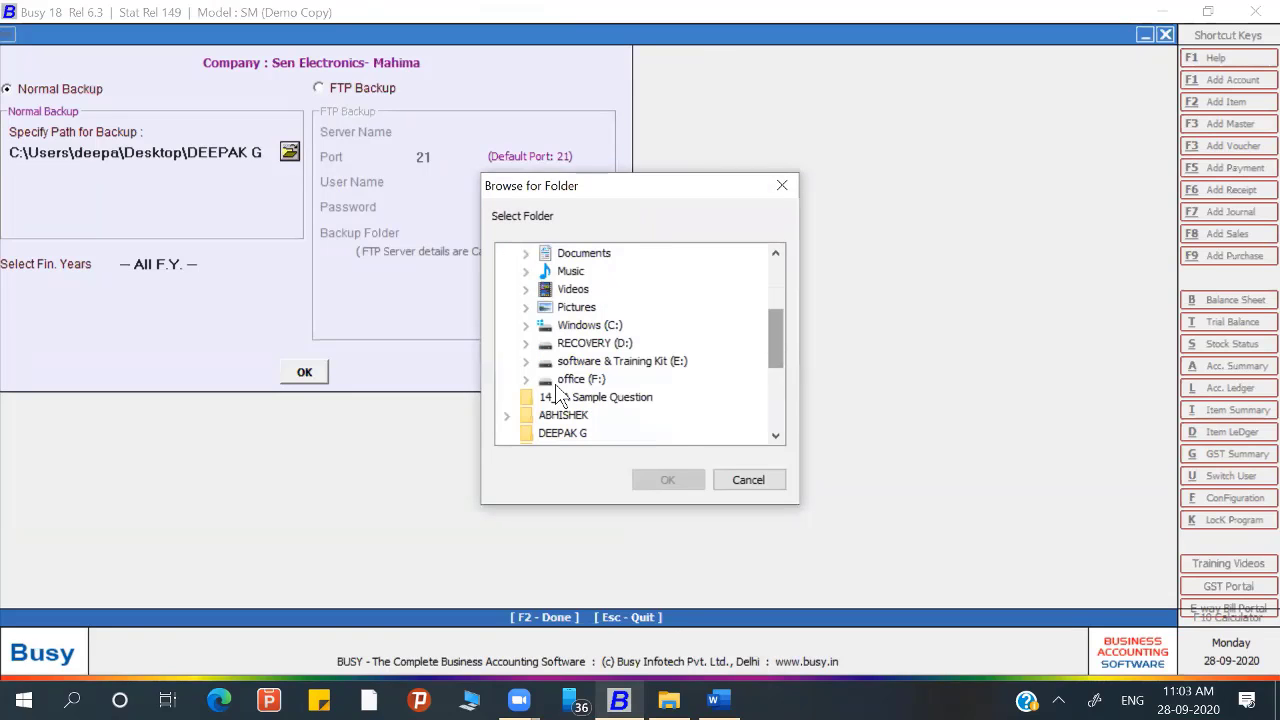
pyautogui.scroll(-2, 548, 390)
pyautogui.moveTo(768, 340); pyautogui.dragTo(778, 370)
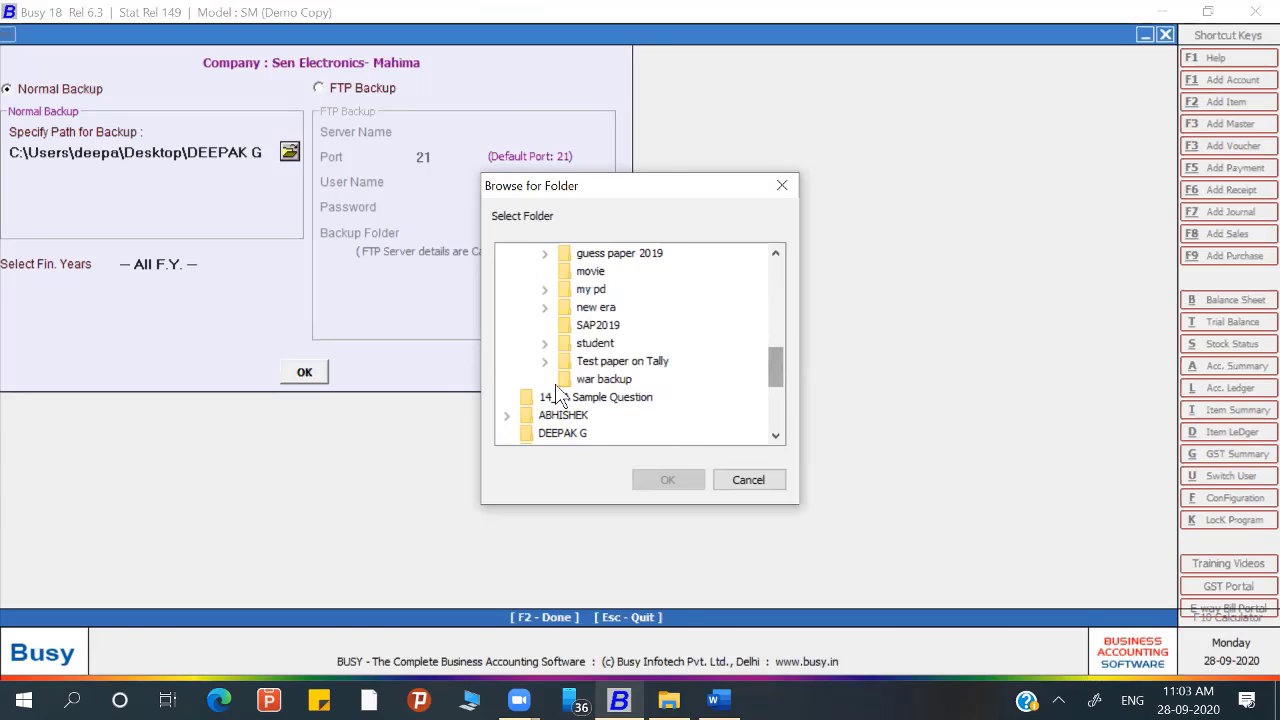
pyautogui.click(577, 377)
pyautogui.click(679, 475)
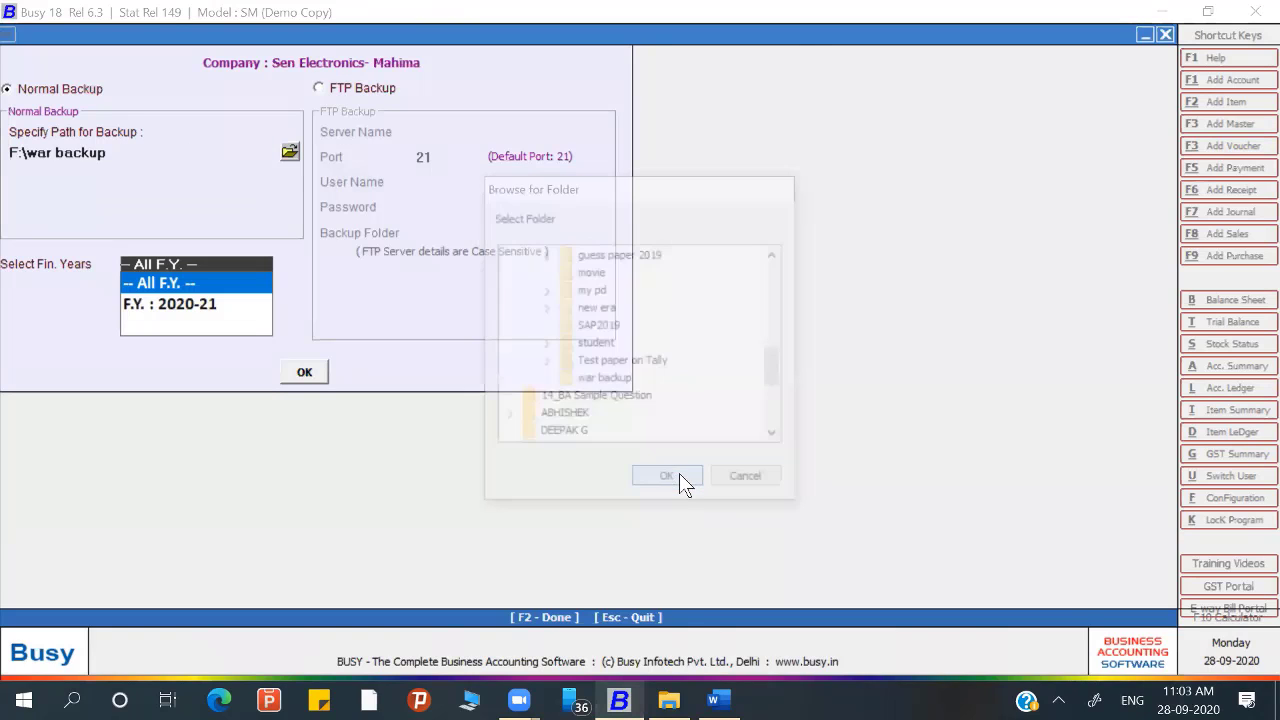
pyautogui.press('Return')
pyautogui.press('Return')
pyautogui.press('Return')
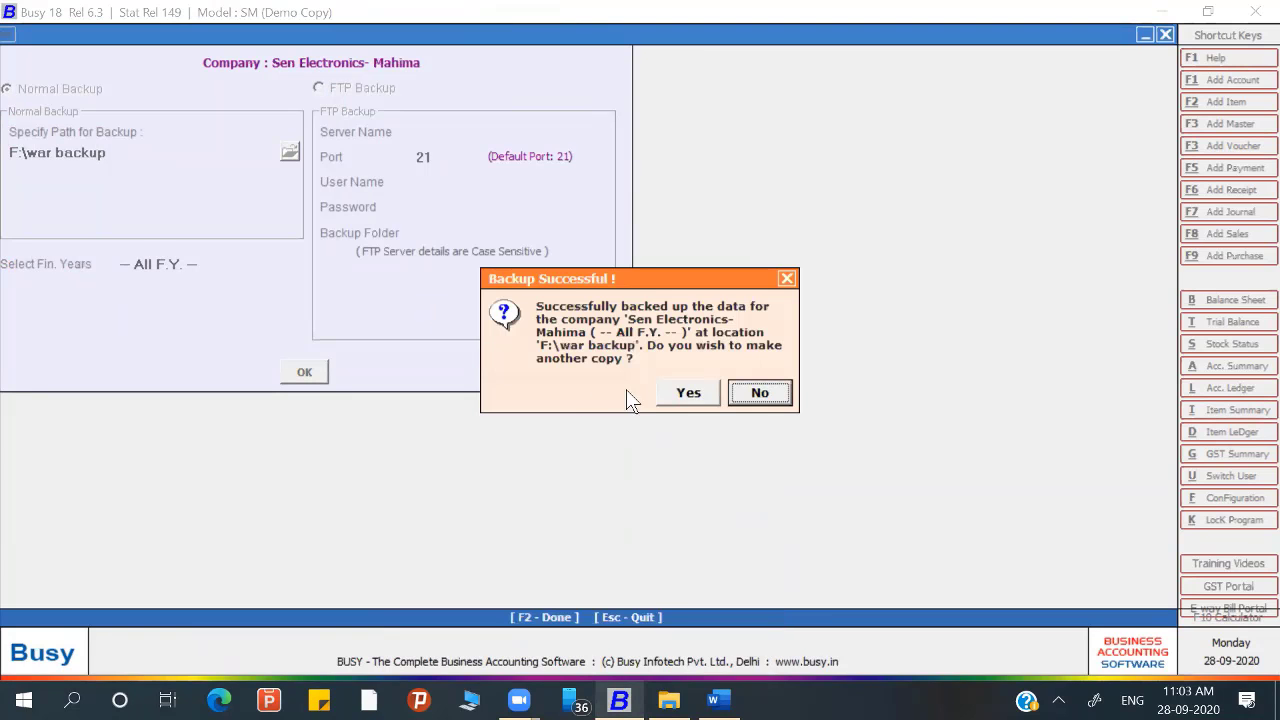
pyautogui.click(762, 400)
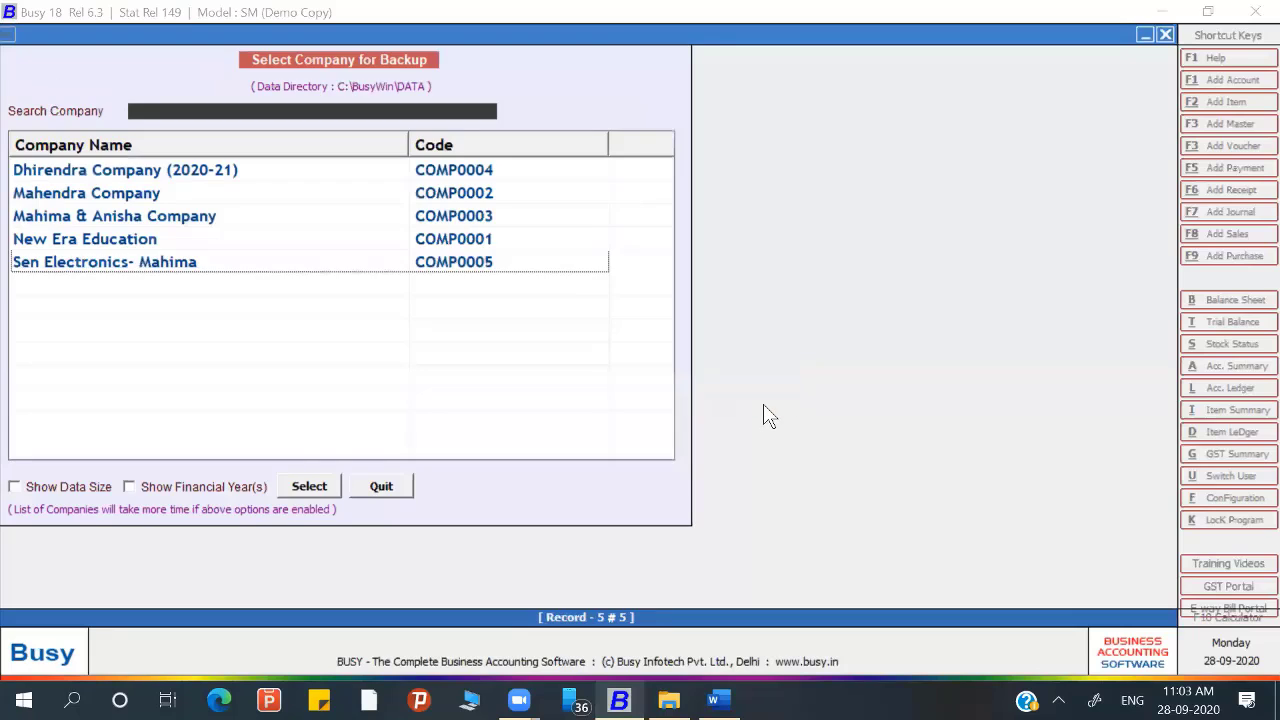
pyautogui.click(662, 698)
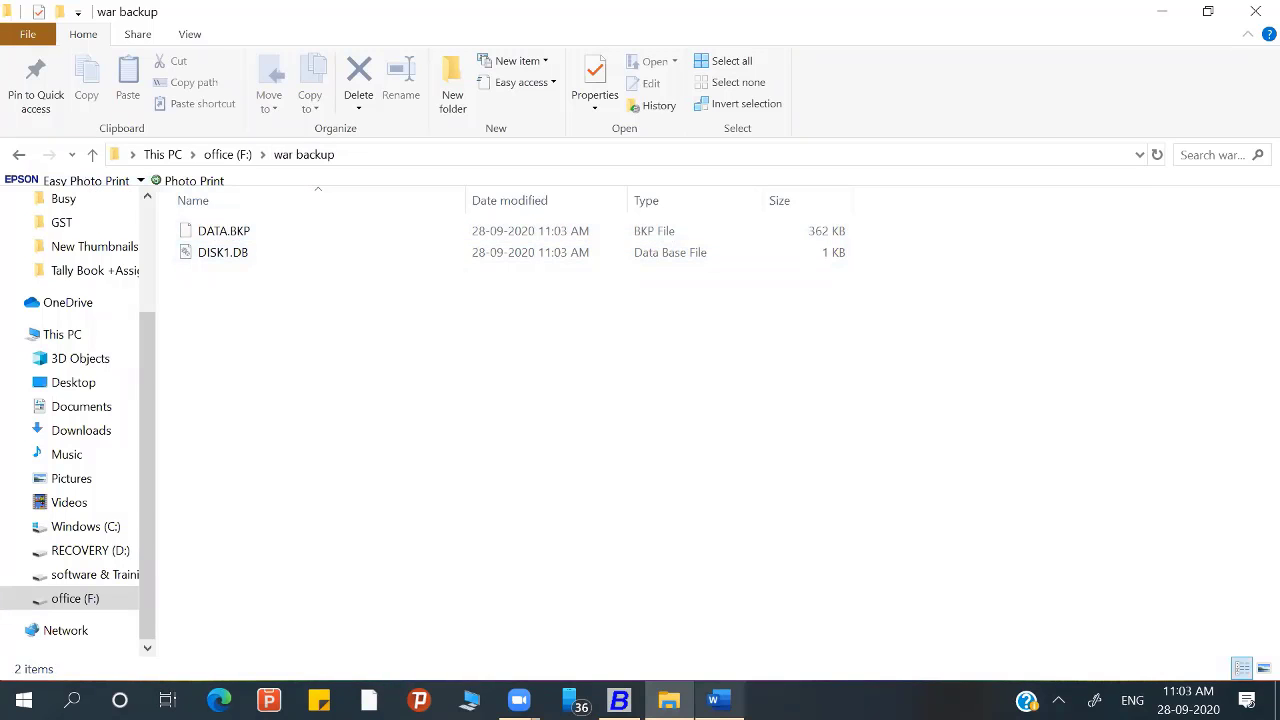
pyautogui.click(713, 700)
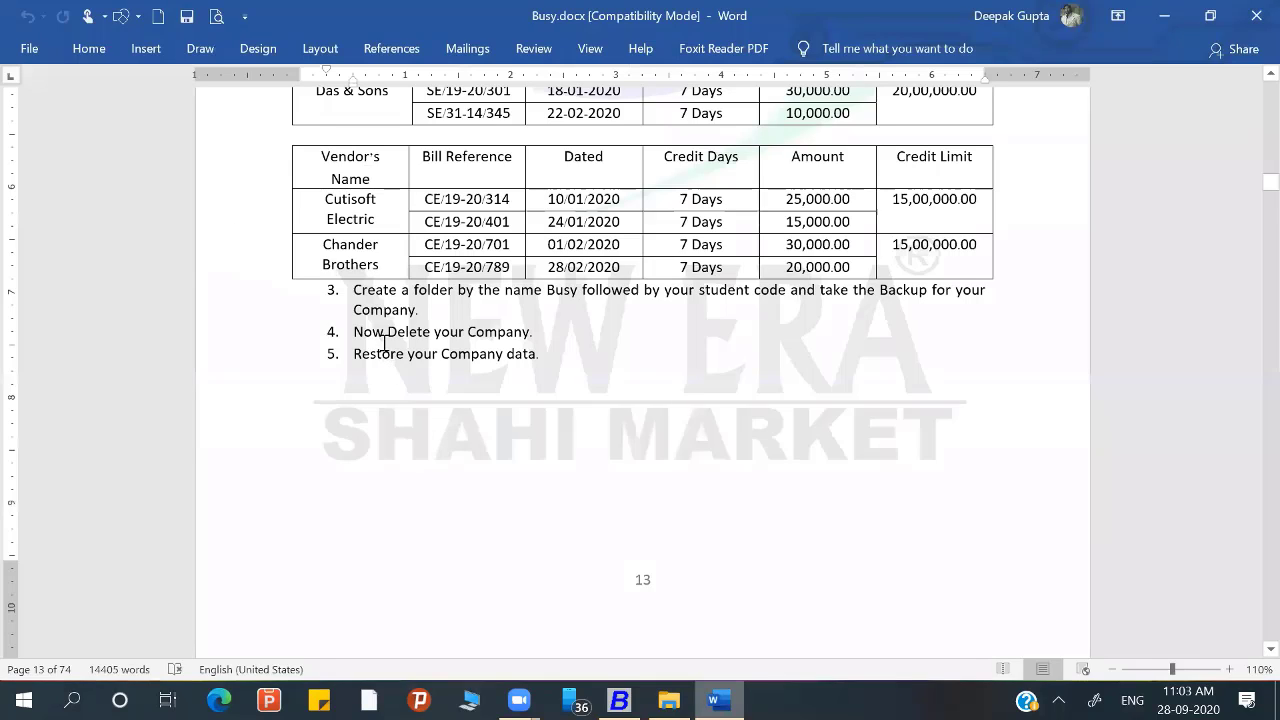
# Step: Delete the complete Sen Electronics- Mahima company via Delete Company/Single F.Y., confirming Yes
pyautogui.click(619, 700)
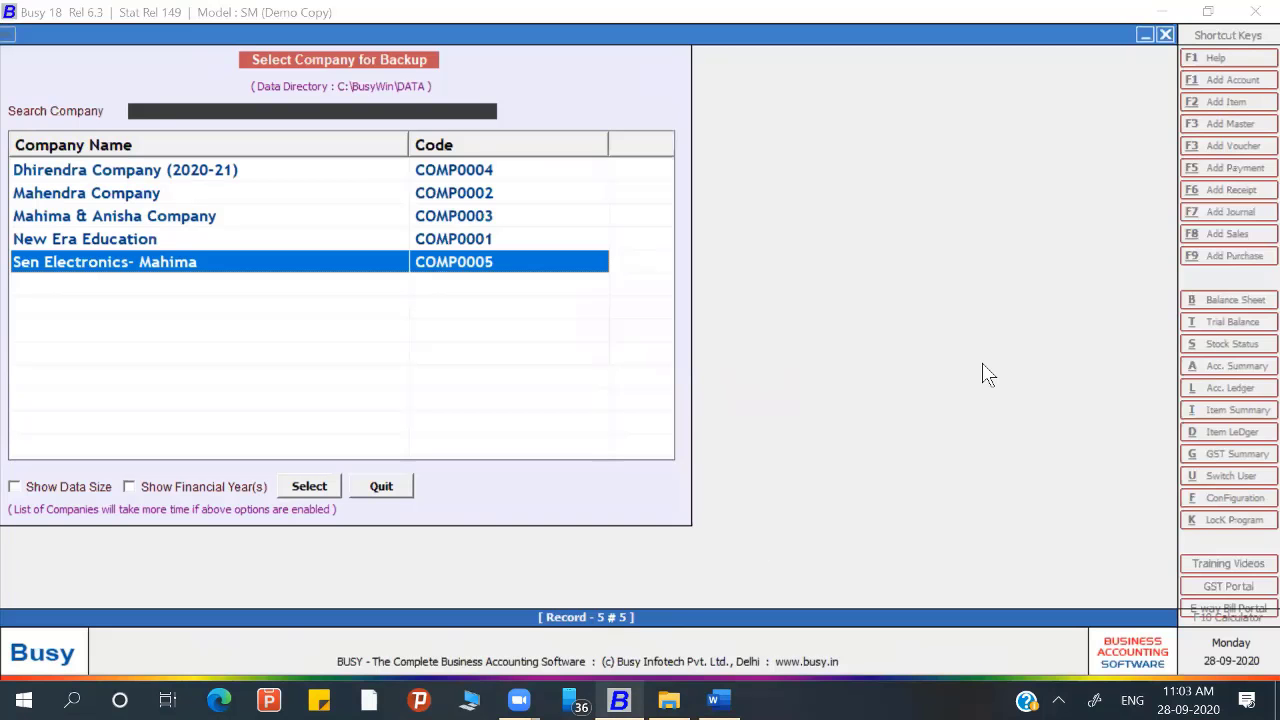
pyautogui.press('Escape')
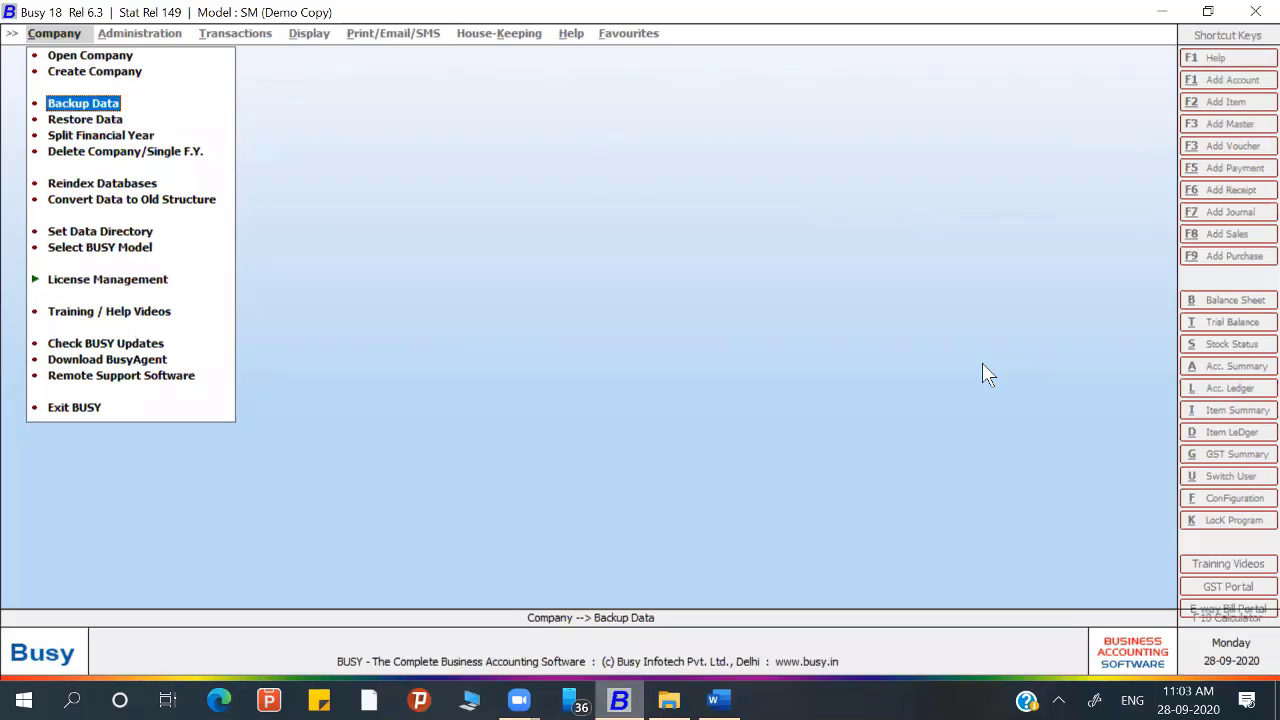
pyautogui.press('Down')
pyautogui.press('Down')
pyautogui.press('Down')
pyautogui.press('Return')
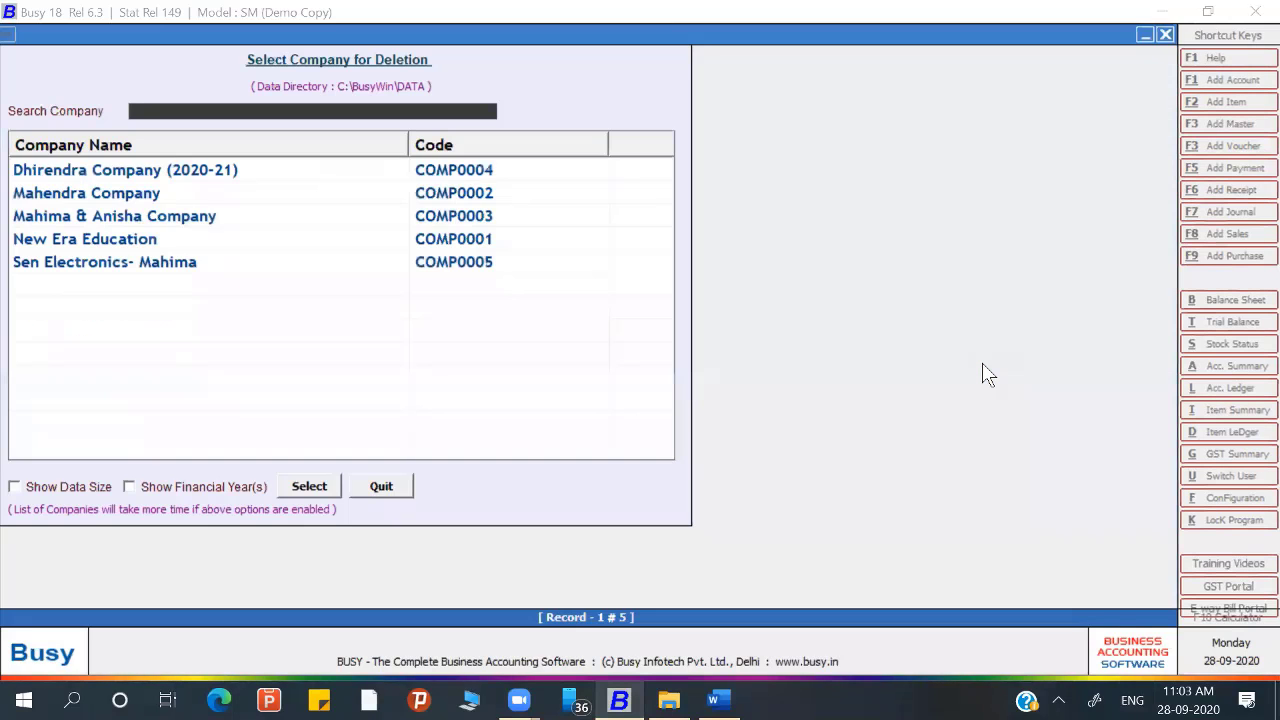
pyautogui.press('Down')
pyautogui.press('Down')
pyautogui.press('Down')
pyautogui.press('Down')
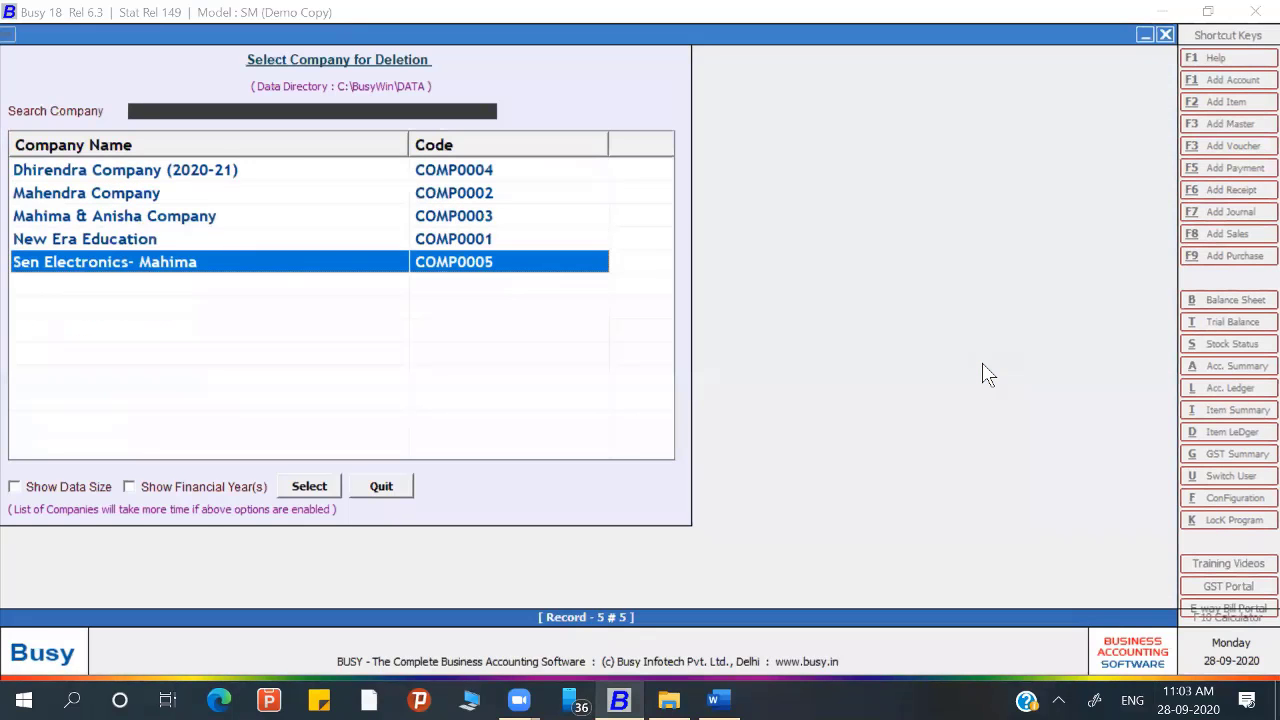
pyautogui.press('Return')
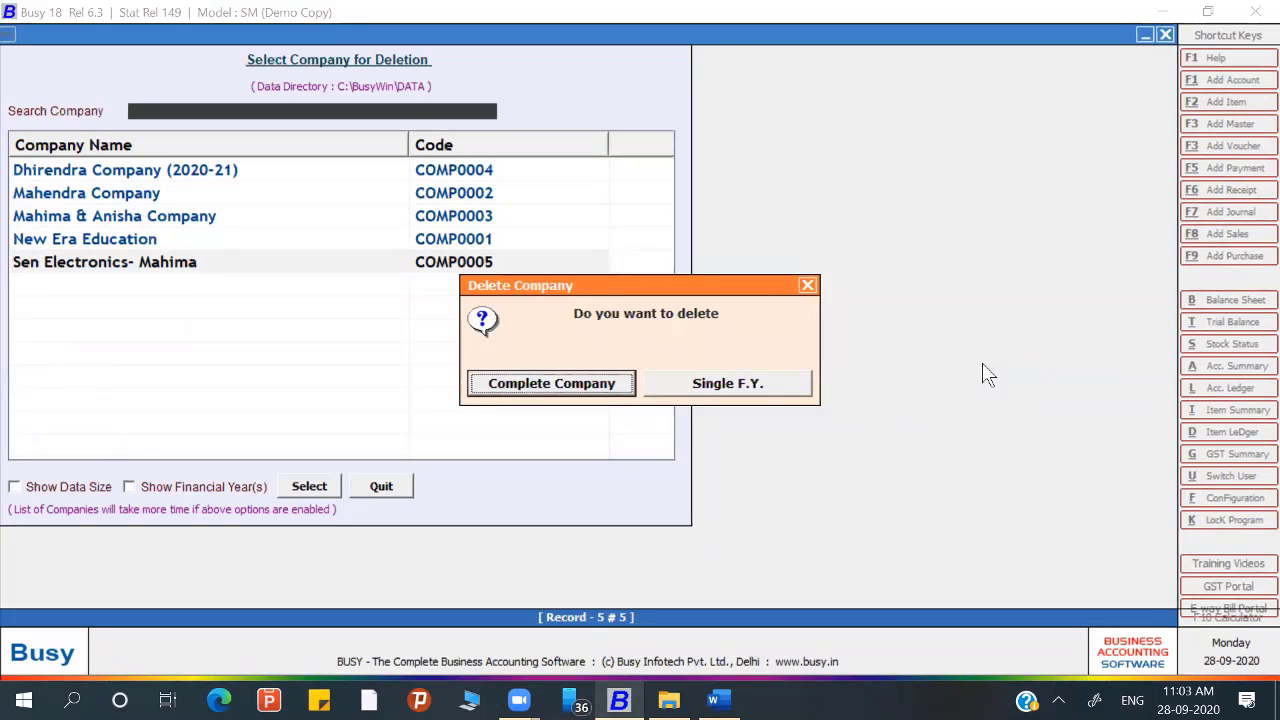
pyautogui.press('Return')
pyautogui.press('Return')
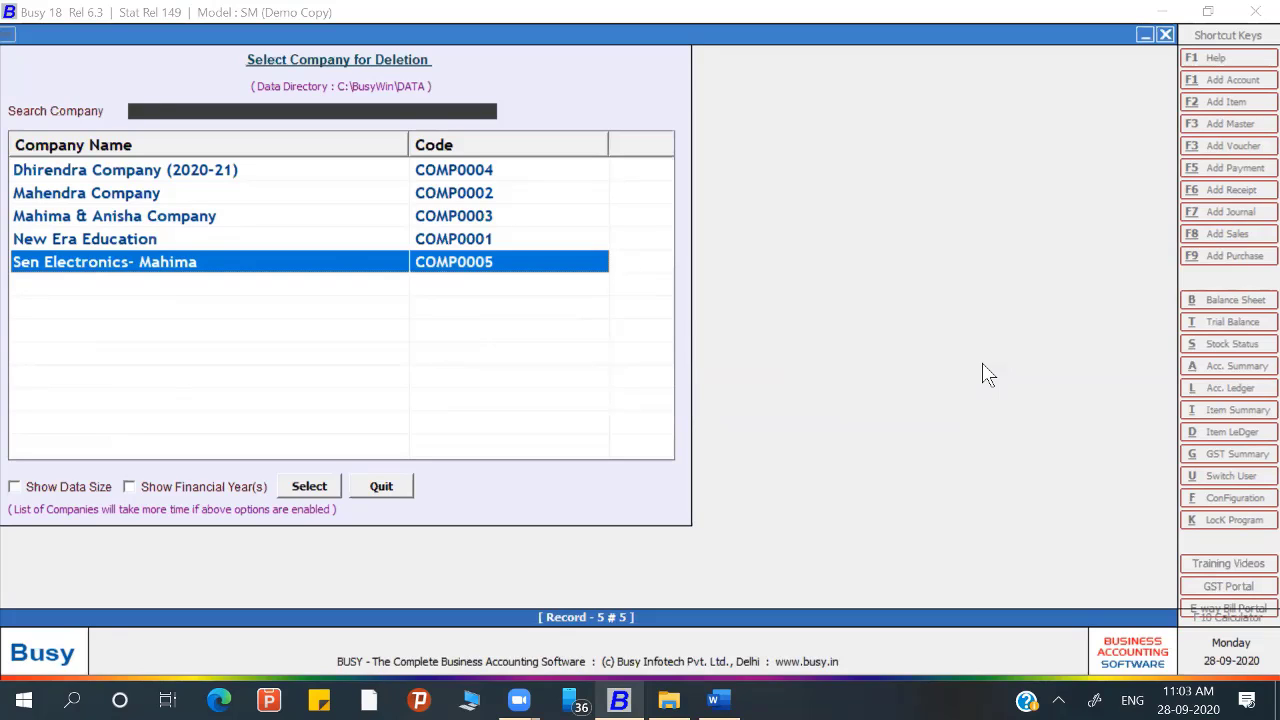
pyautogui.press('Return')
pyautogui.press('Return')
pyautogui.press('Left')
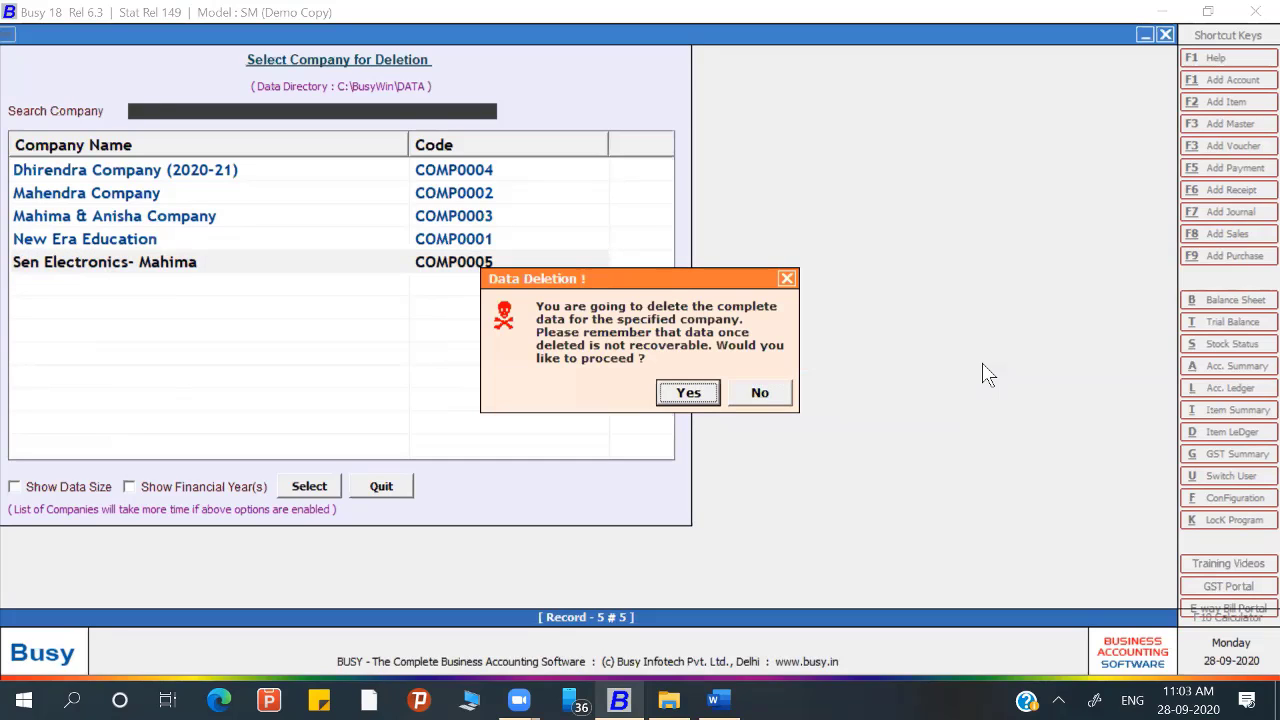
pyautogui.press('Return')
pyautogui.press('Return')
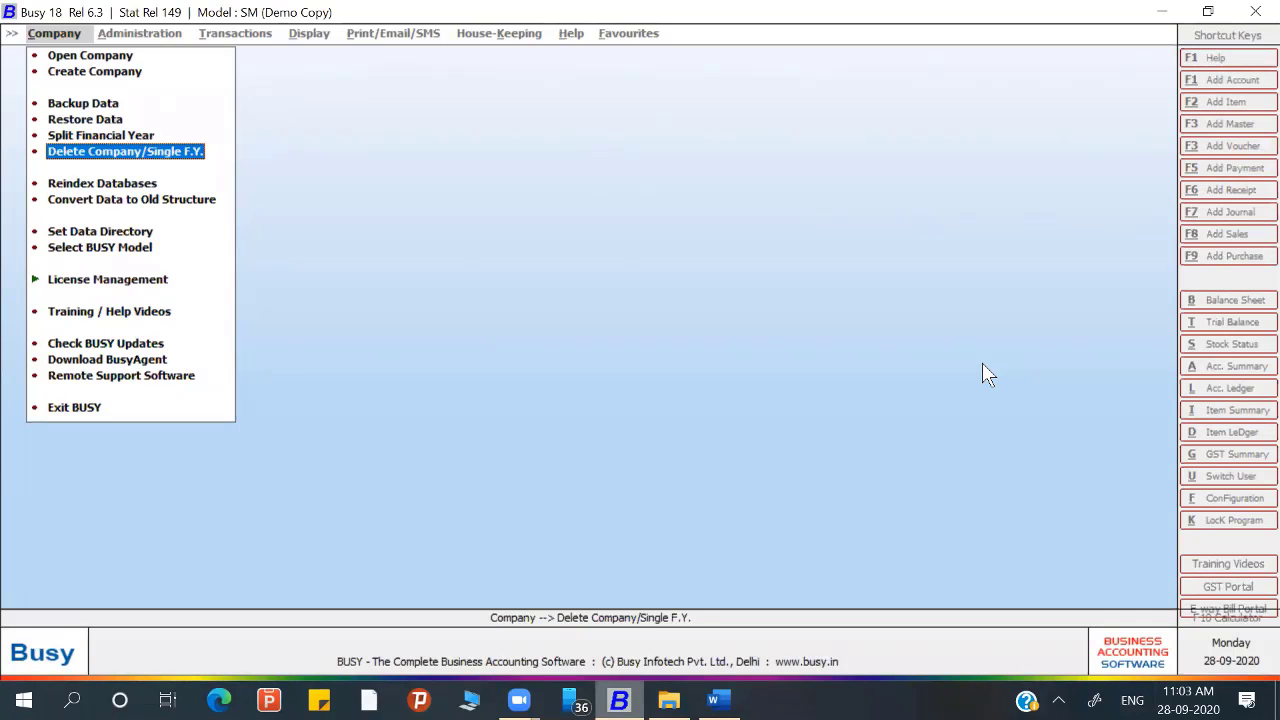
# Step: Check the Open Company list now shows only four companies
pyautogui.press('Up')
pyautogui.press('Up')
pyautogui.press('Up')
pyautogui.press('Up')
pyautogui.press('Up')
pyautogui.press('Return')
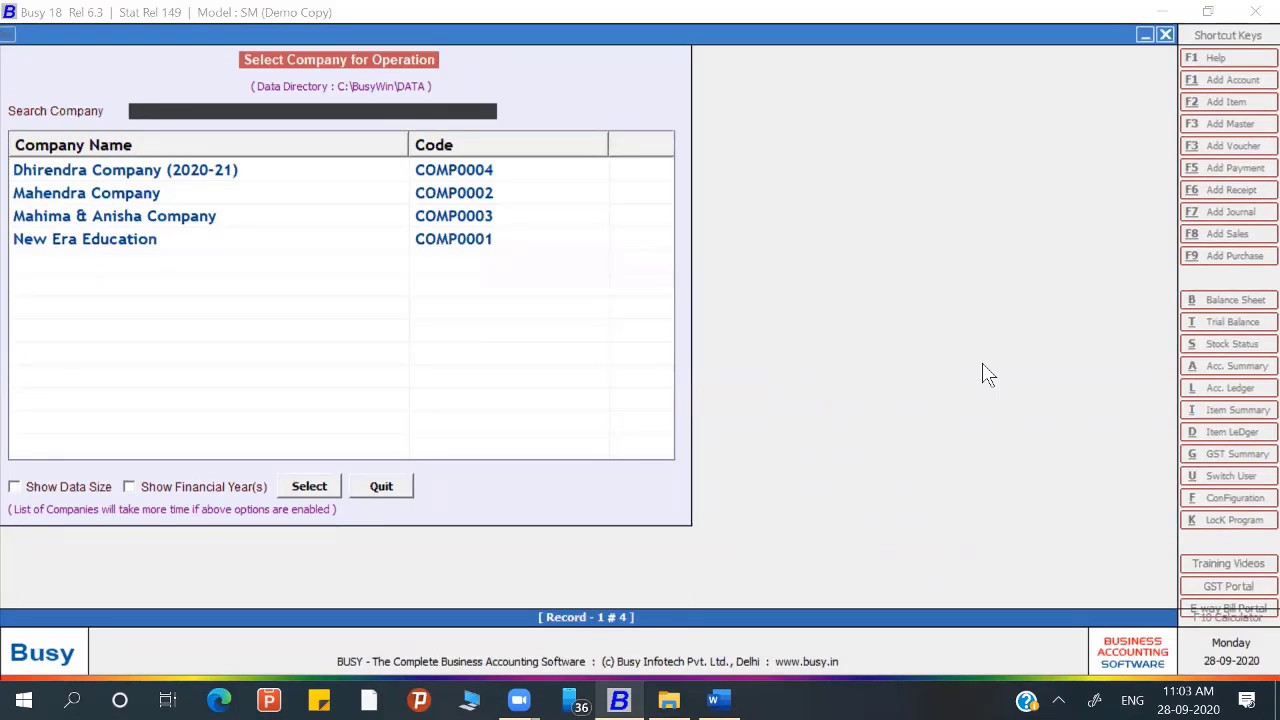
pyautogui.press('Escape')
pyautogui.press('Up')
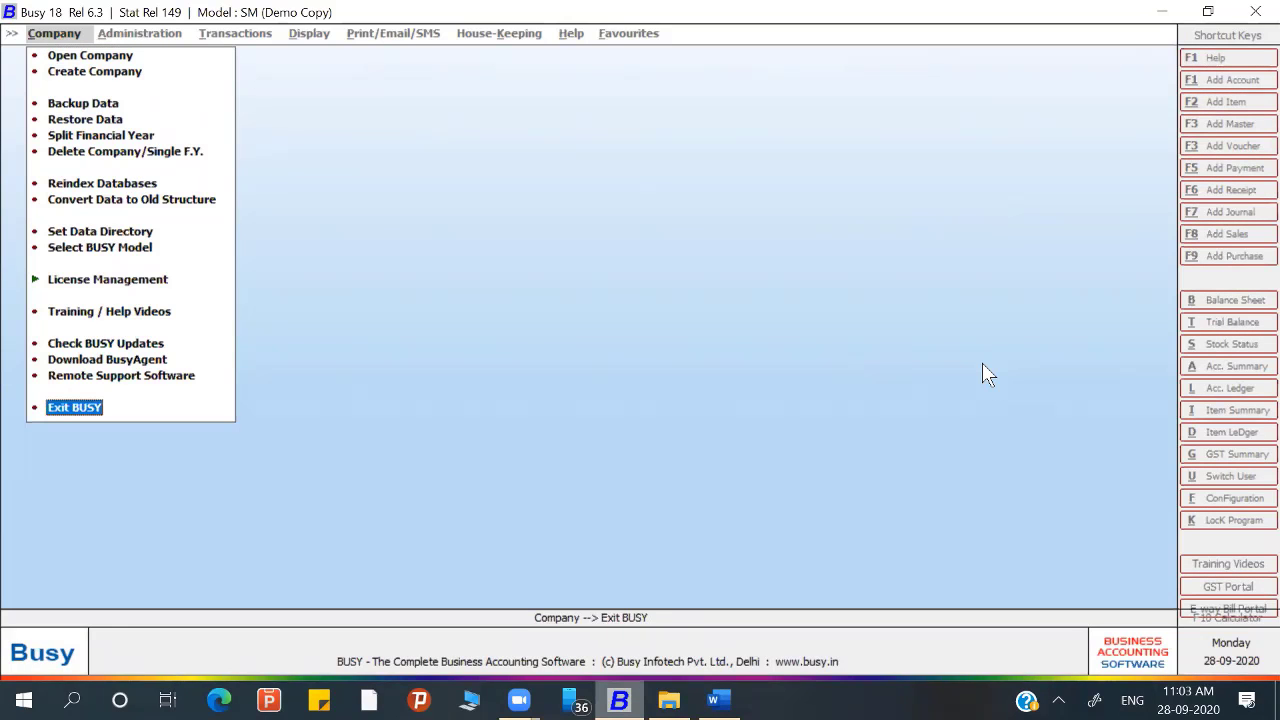
# Step: In Company > Restore Data, set the restoration path to F:\war backup
pyautogui.press('Down')
pyautogui.press('Down')
pyautogui.press('Down')
pyautogui.press('Down')
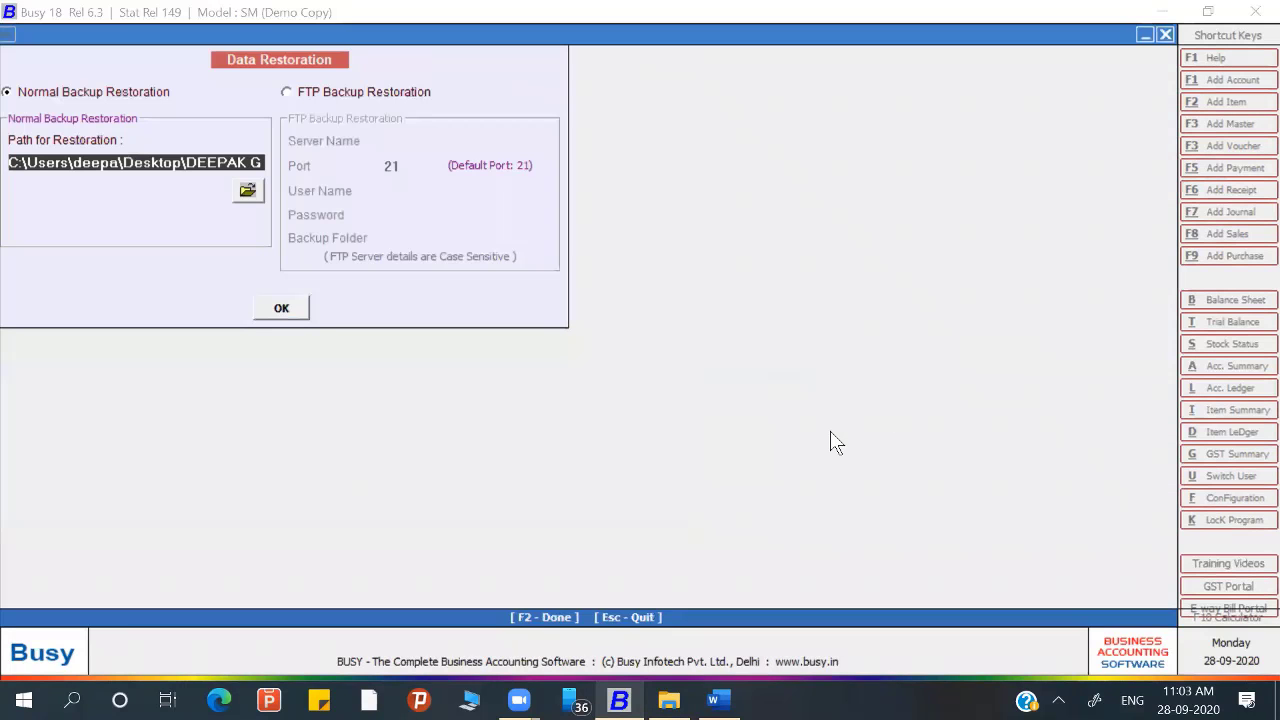
pyautogui.click(247, 191)
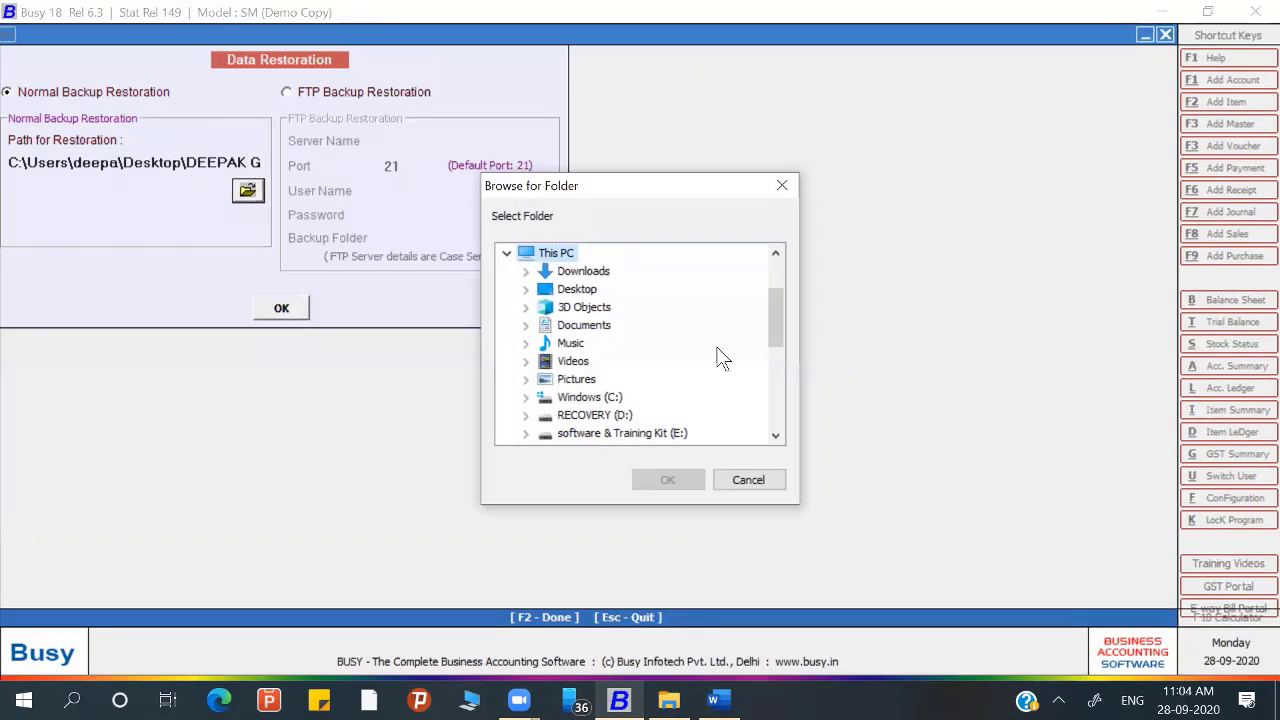
pyautogui.moveTo(775, 315); pyautogui.dragTo(474, 347)
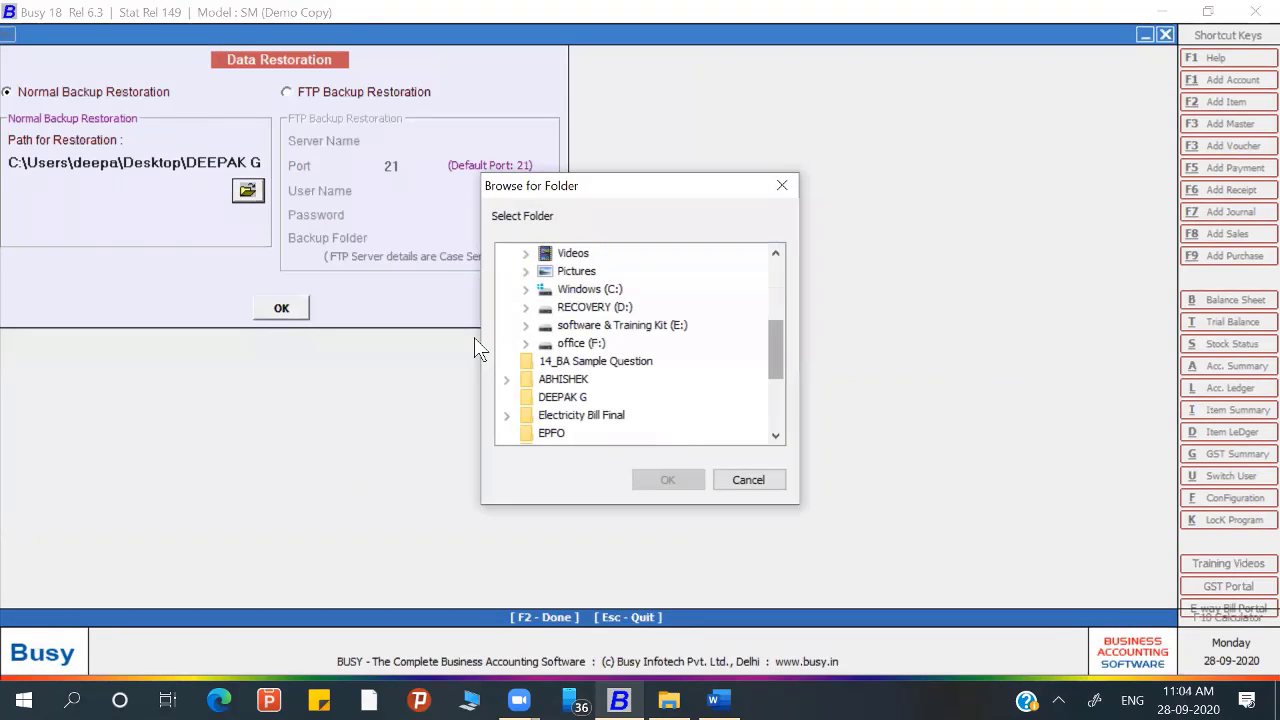
pyautogui.click(526, 345)
pyautogui.scroll(-2, 582, 415)
pyautogui.scroll(-5, 579, 421)
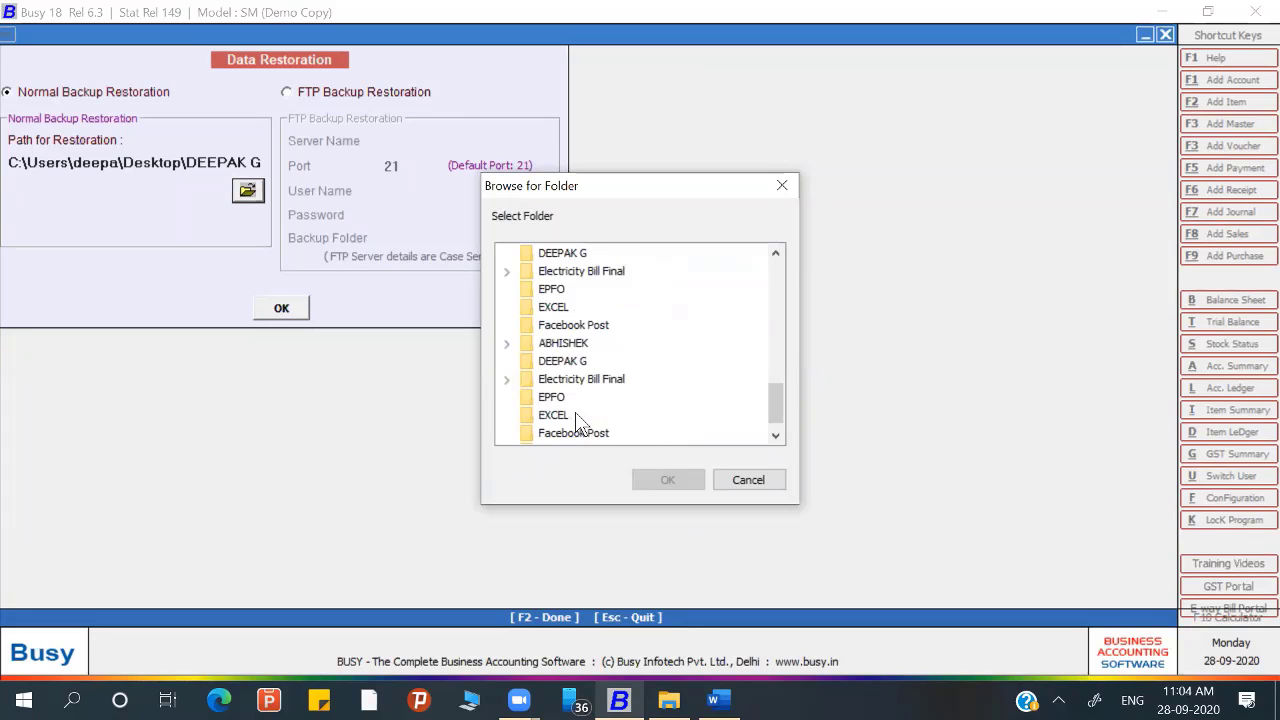
pyautogui.moveTo(775, 418); pyautogui.dragTo(768, 360)
pyautogui.click(600, 397)
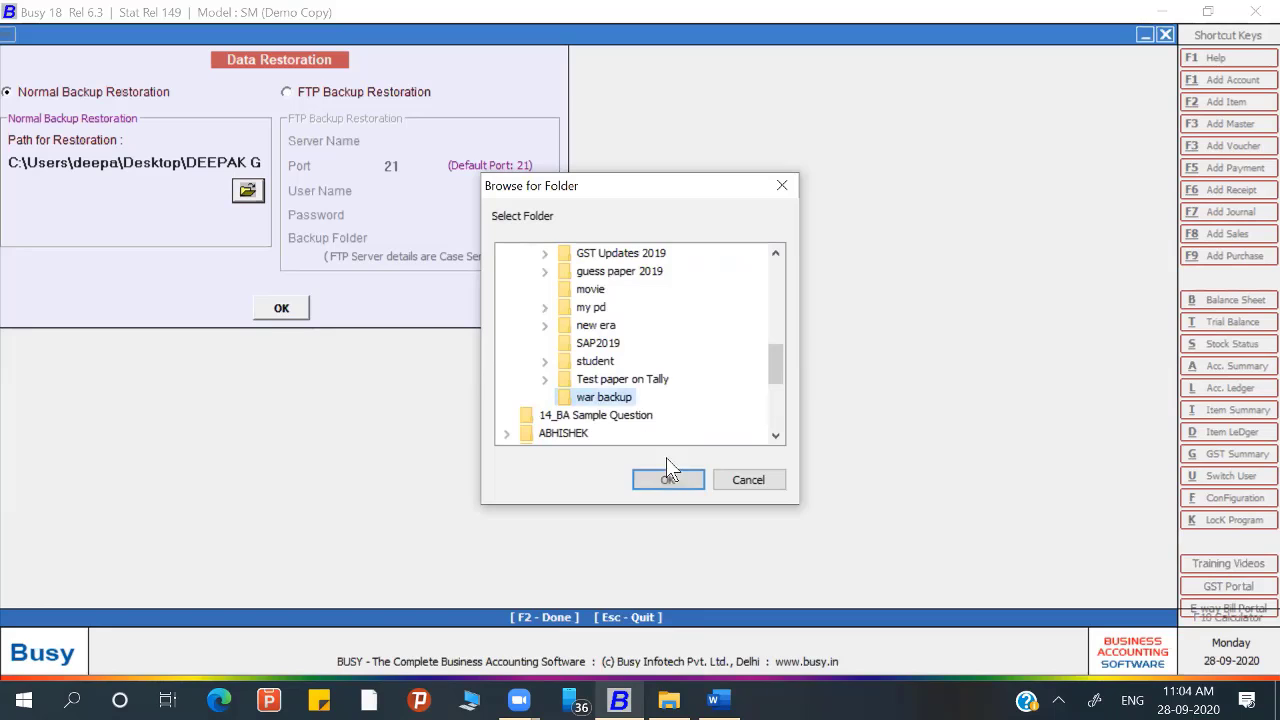
pyautogui.click(668, 481)
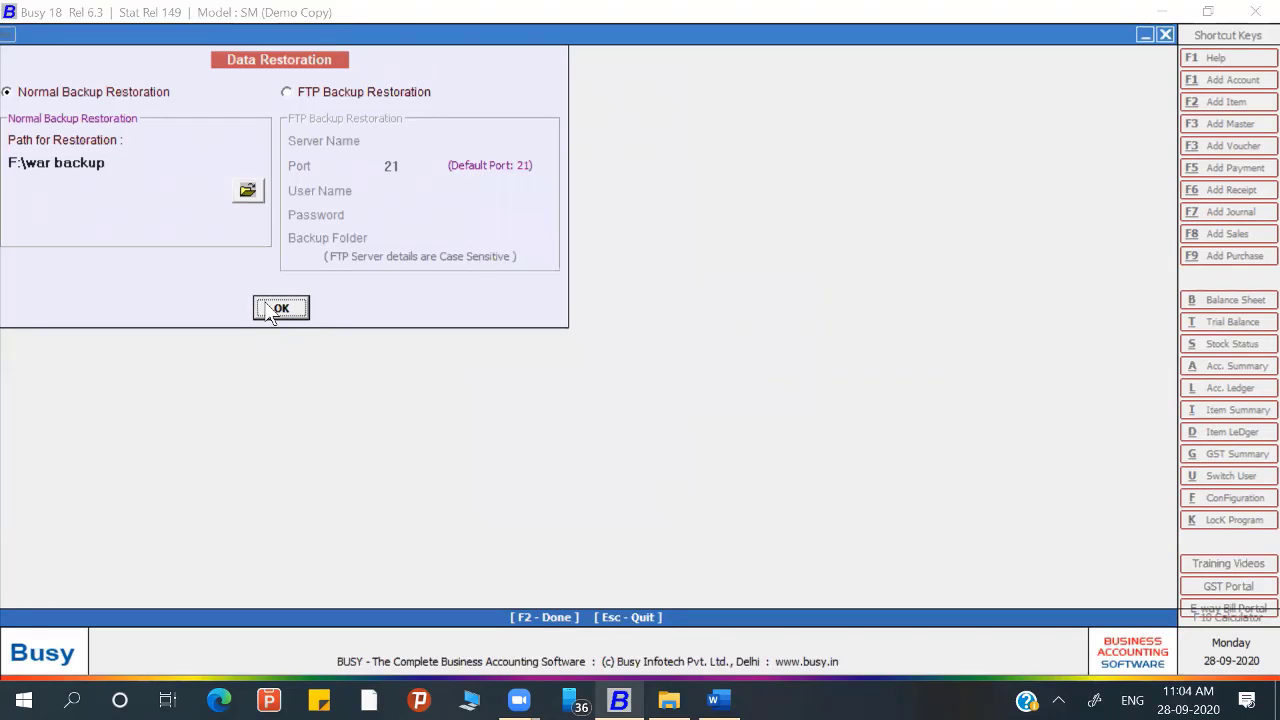
# Step: Restore Sen Electronics- Mahima, confirm the prompts and acknowledge the success message
pyautogui.click(279, 307)
pyautogui.click(690, 393)
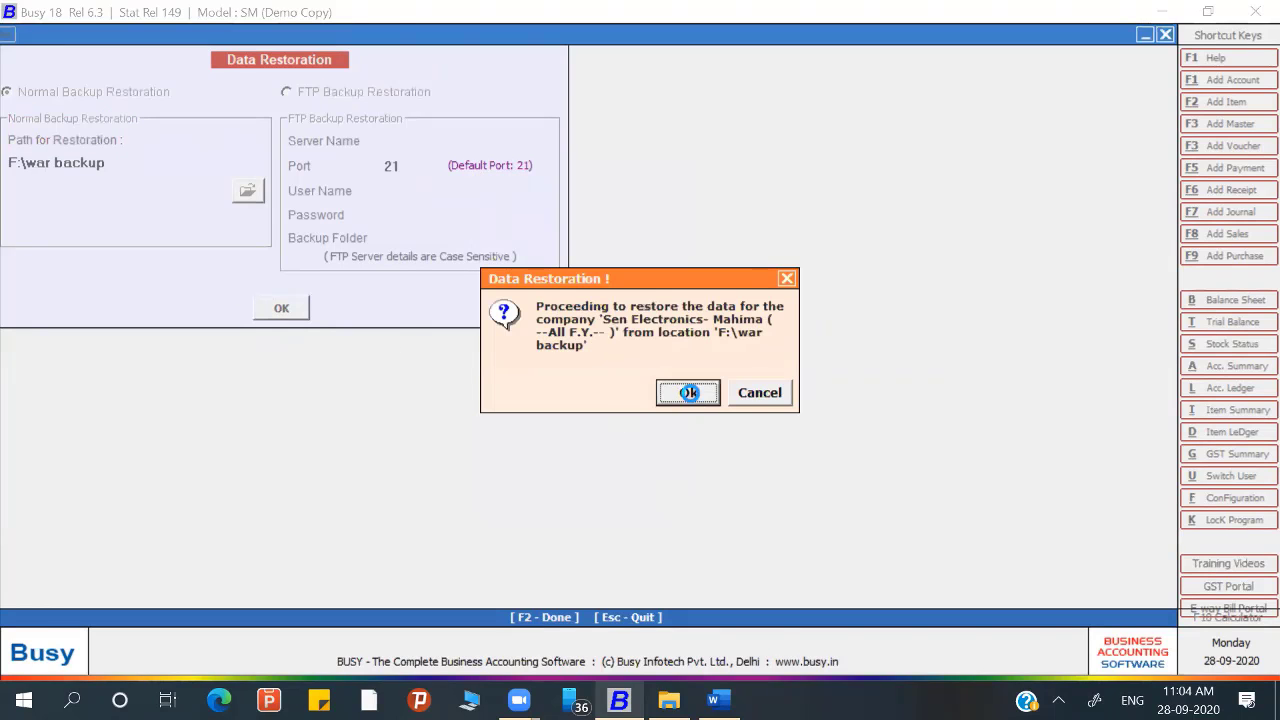
pyautogui.click(691, 393)
pyautogui.click(760, 388)
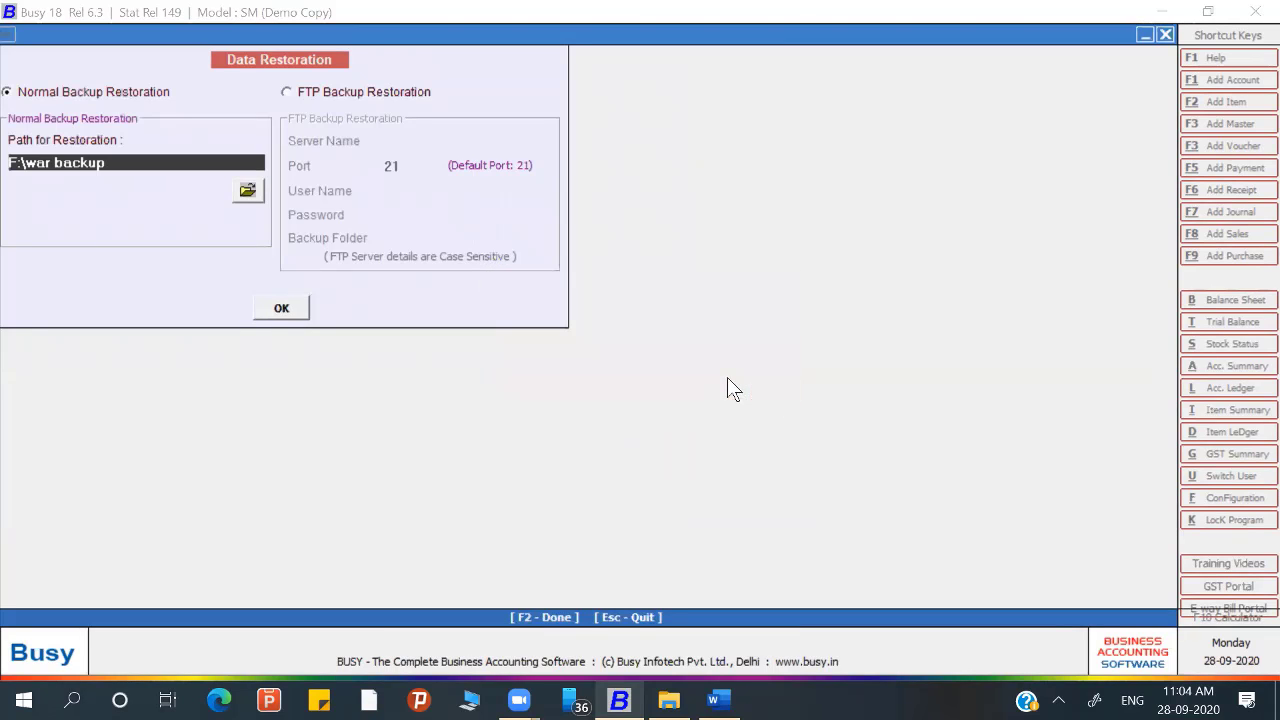
pyautogui.press('Escape')
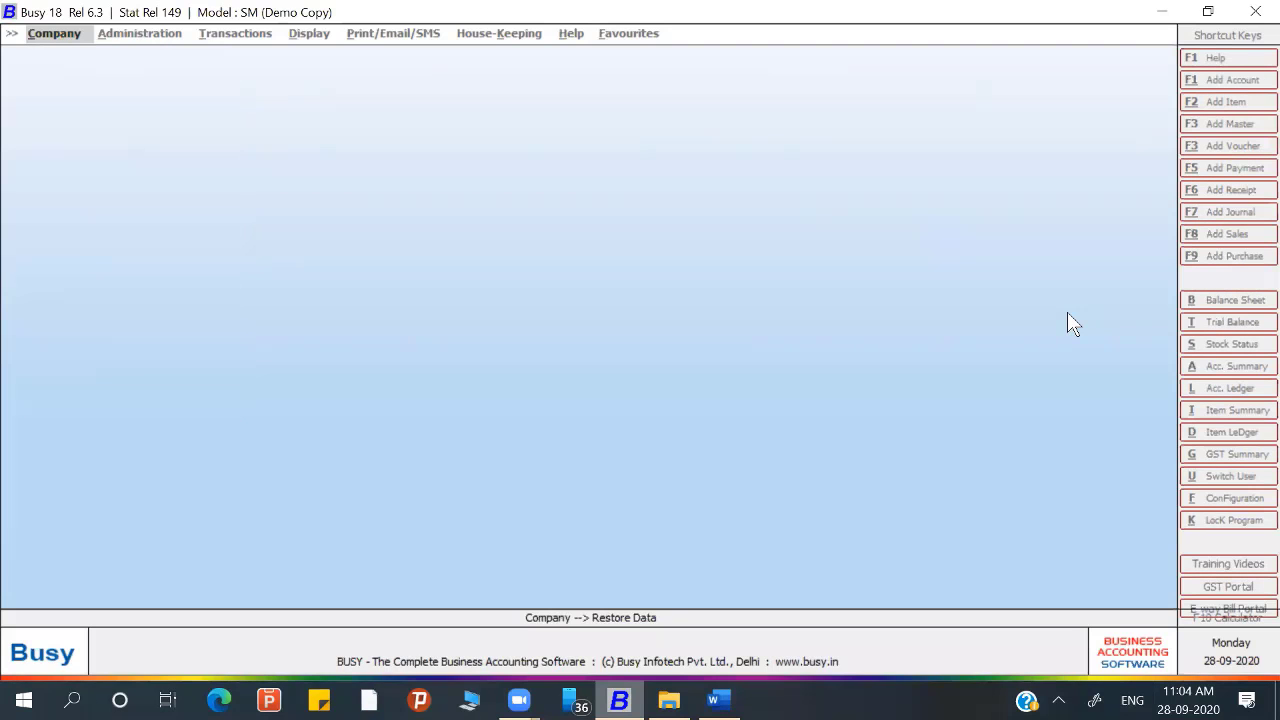
pyautogui.press('Return')
pyautogui.press('Up')
pyautogui.press('Up')
pyautogui.press('Up')
# Step: Open the restored Sen Electronics- Mahima company
pyautogui.press('Return')
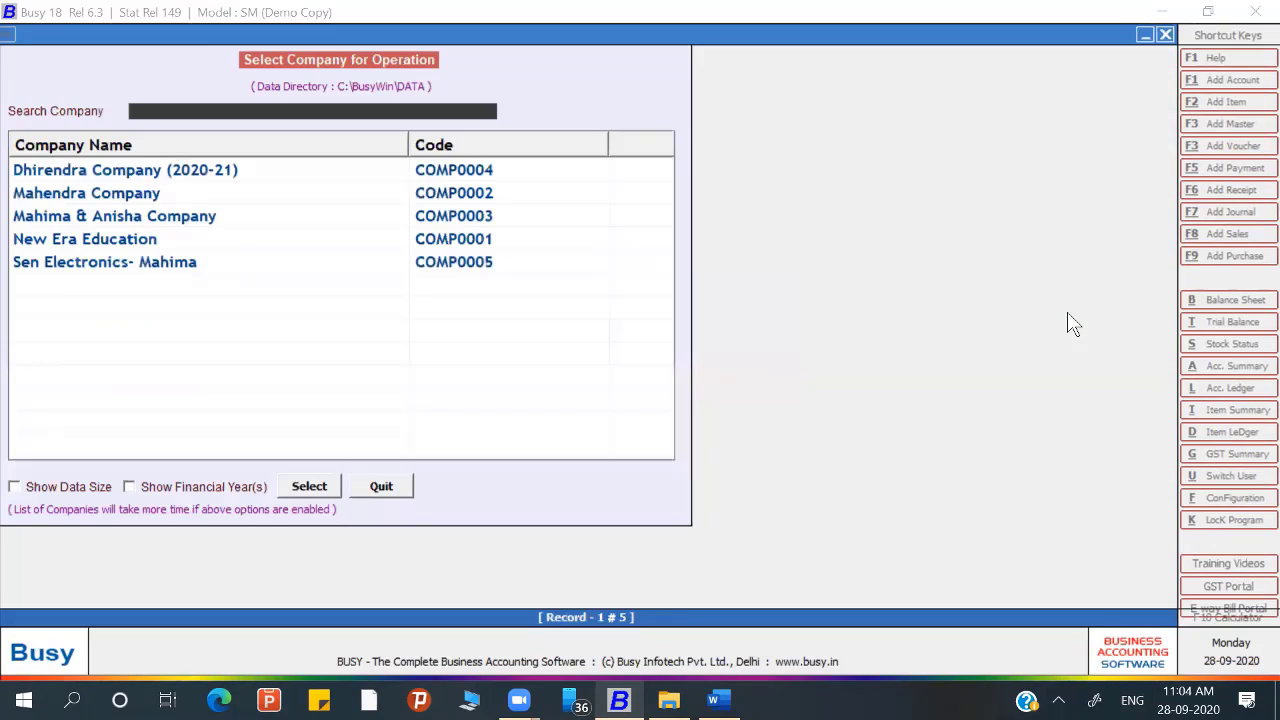
pyautogui.press('Down')
pyautogui.press('Down')
pyautogui.press('Down')
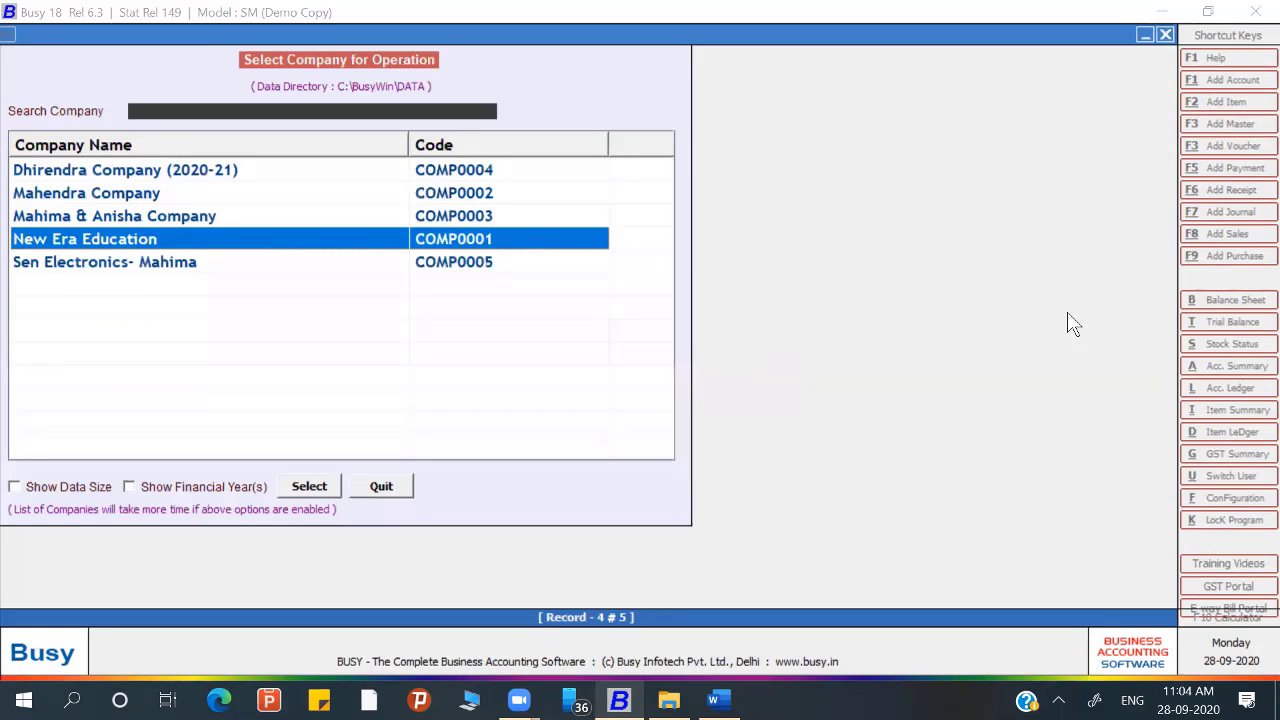
pyautogui.press('Down')
pyautogui.press('Return')
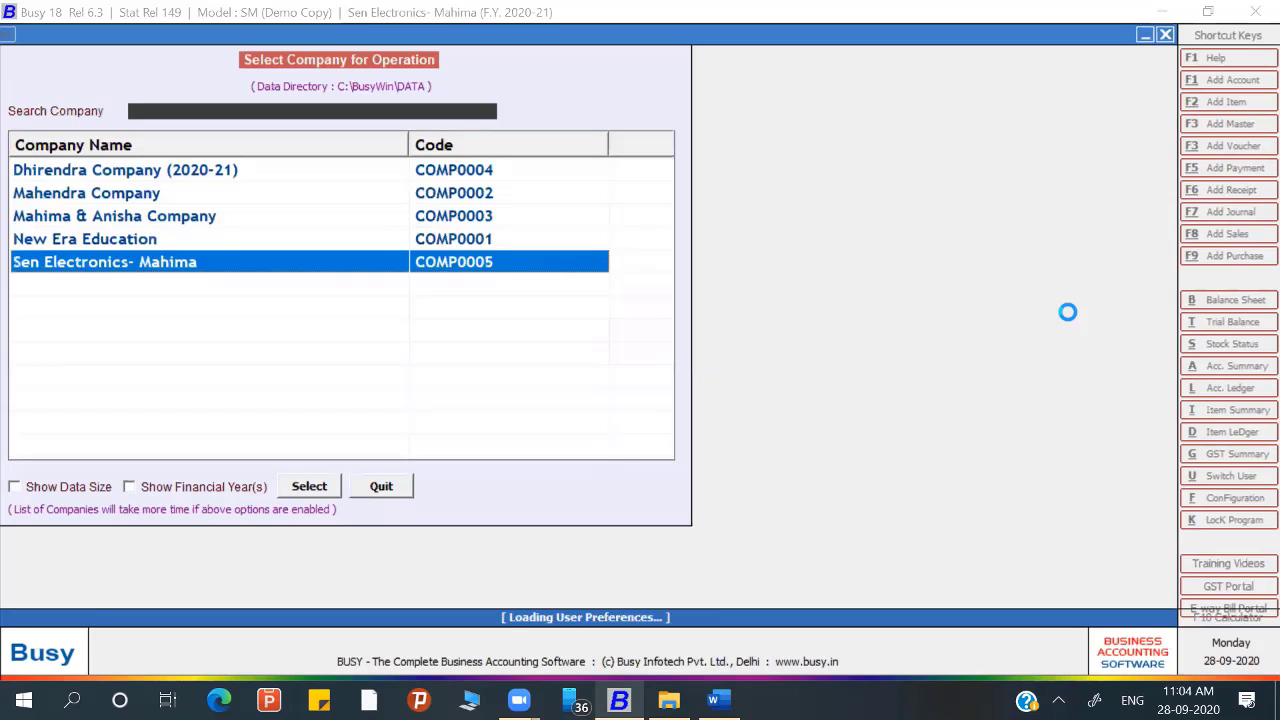
# Step: Display the horizontal (Standard) balance sheet under Final Results
pyautogui.press('Right')
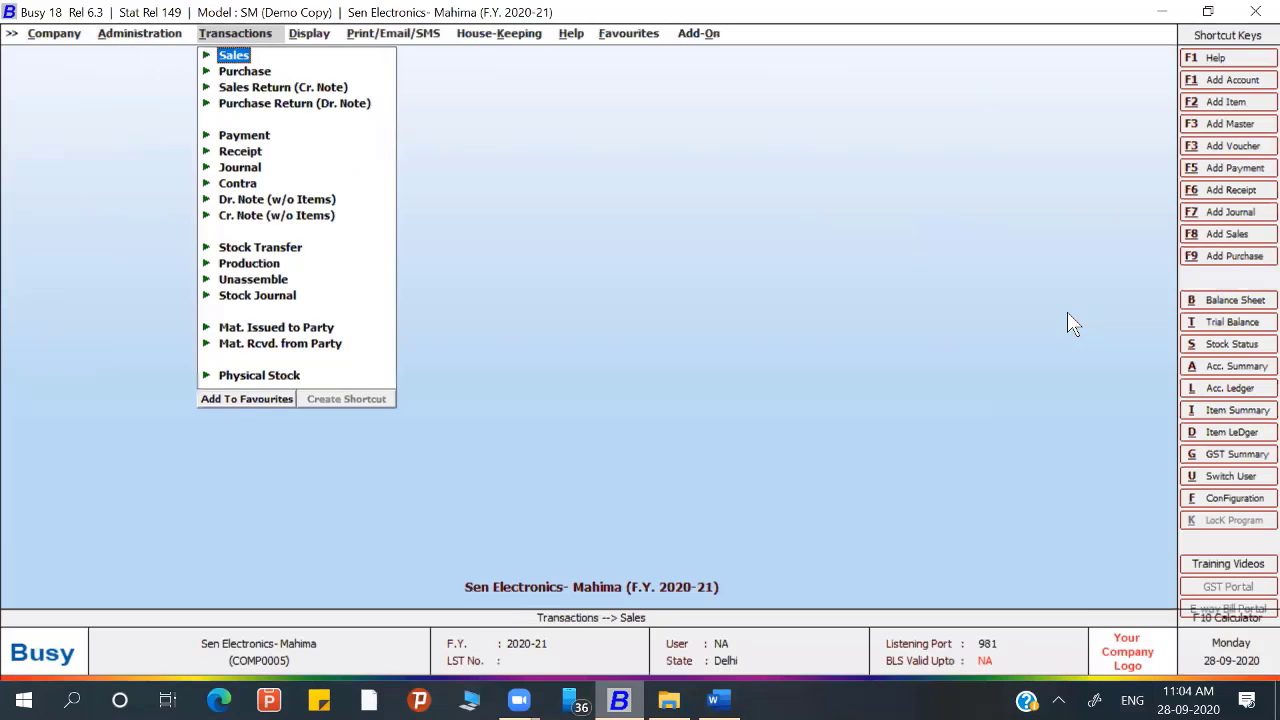
pyautogui.press('Right')
pyautogui.press('Return')
pyautogui.press('Return')
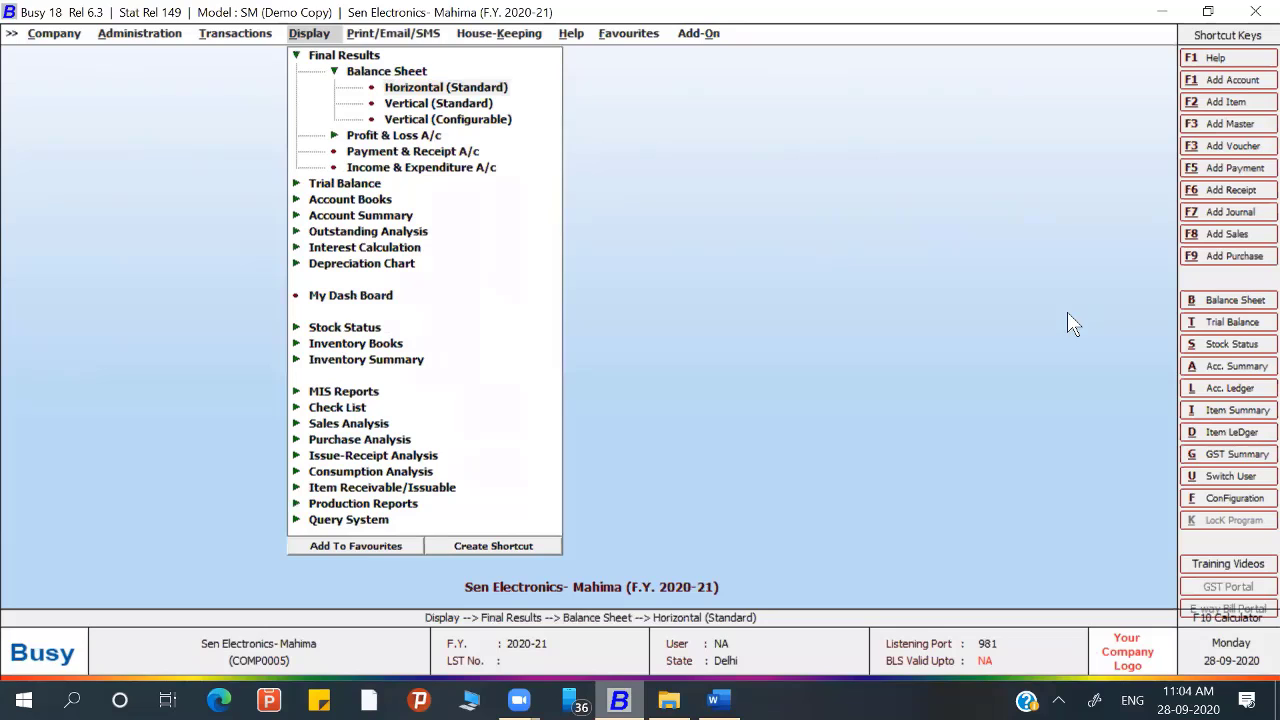
pyautogui.press('Return')
pyautogui.press('Return')
pyautogui.press('Return')
pyautogui.press('Return')
pyautogui.press('Return')
pyautogui.press('Return')
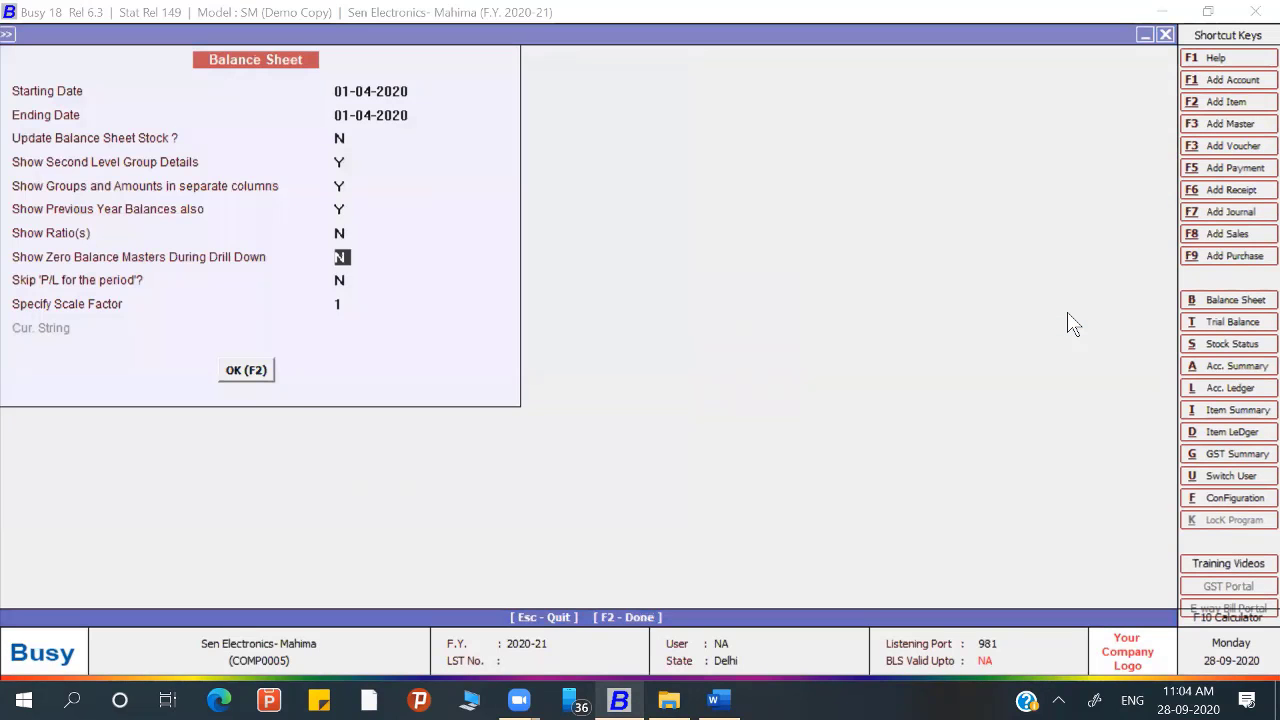
pyautogui.press('Return')
pyautogui.press('Return')
pyautogui.press('Return')
pyautogui.press('Return')
pyautogui.press('Return')
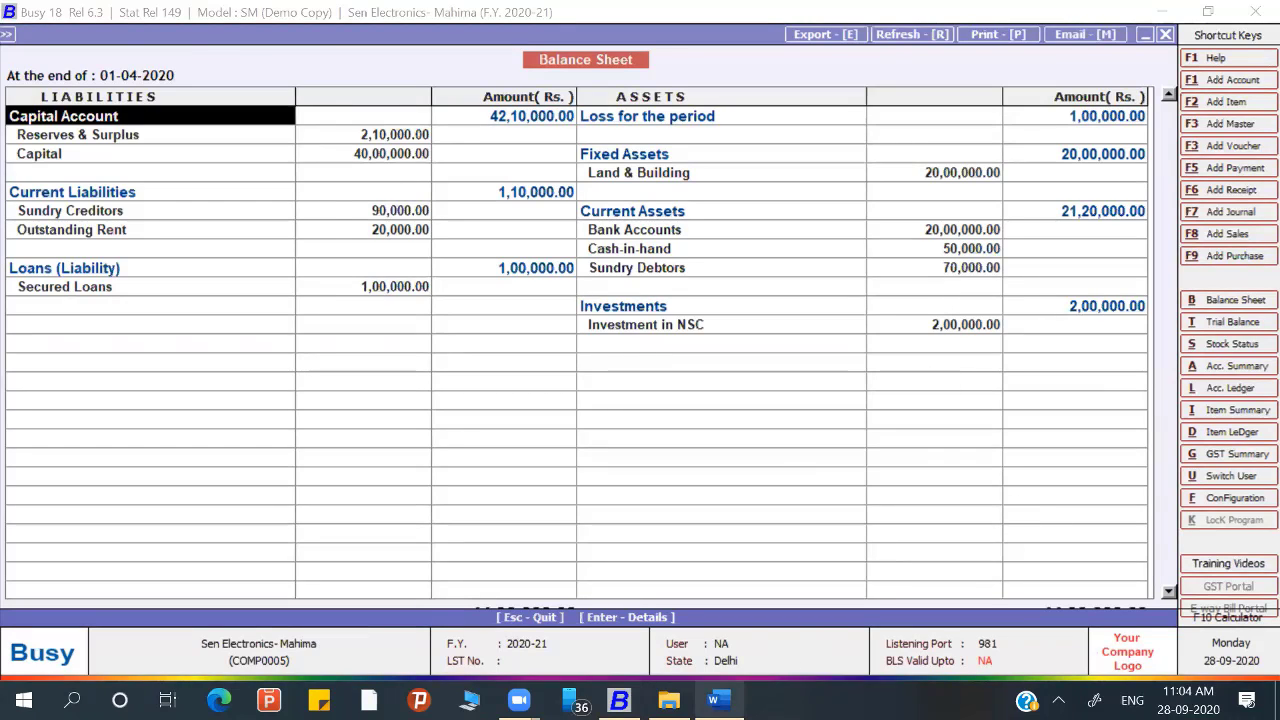
# Step: Set the ending date to 31-03-2021 and regenerate the balance sheet
pyautogui.press('Escape')
pyautogui.press('Return')
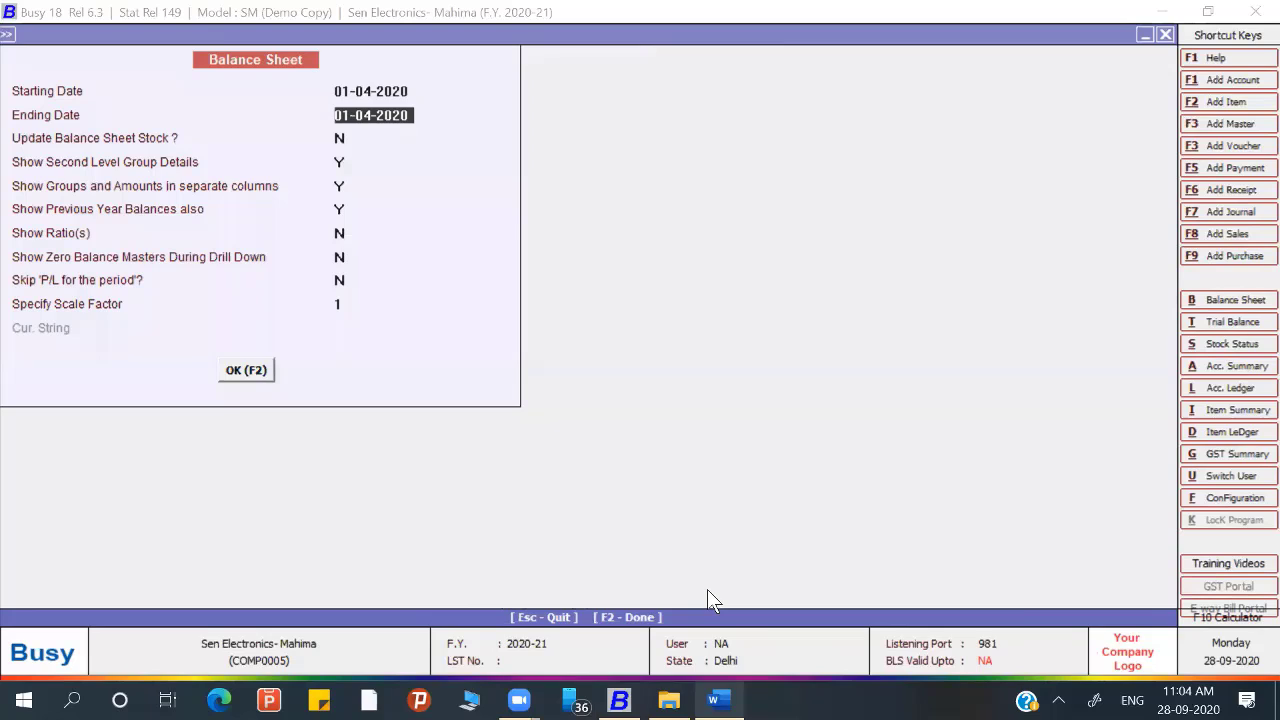
pyautogui.write('31-3-2021')
pyautogui.press('Return')
pyautogui.press('Return')
pyautogui.press('Return')
pyautogui.press('Return')
pyautogui.press('Return')
pyautogui.press('Return')
pyautogui.press('Return')
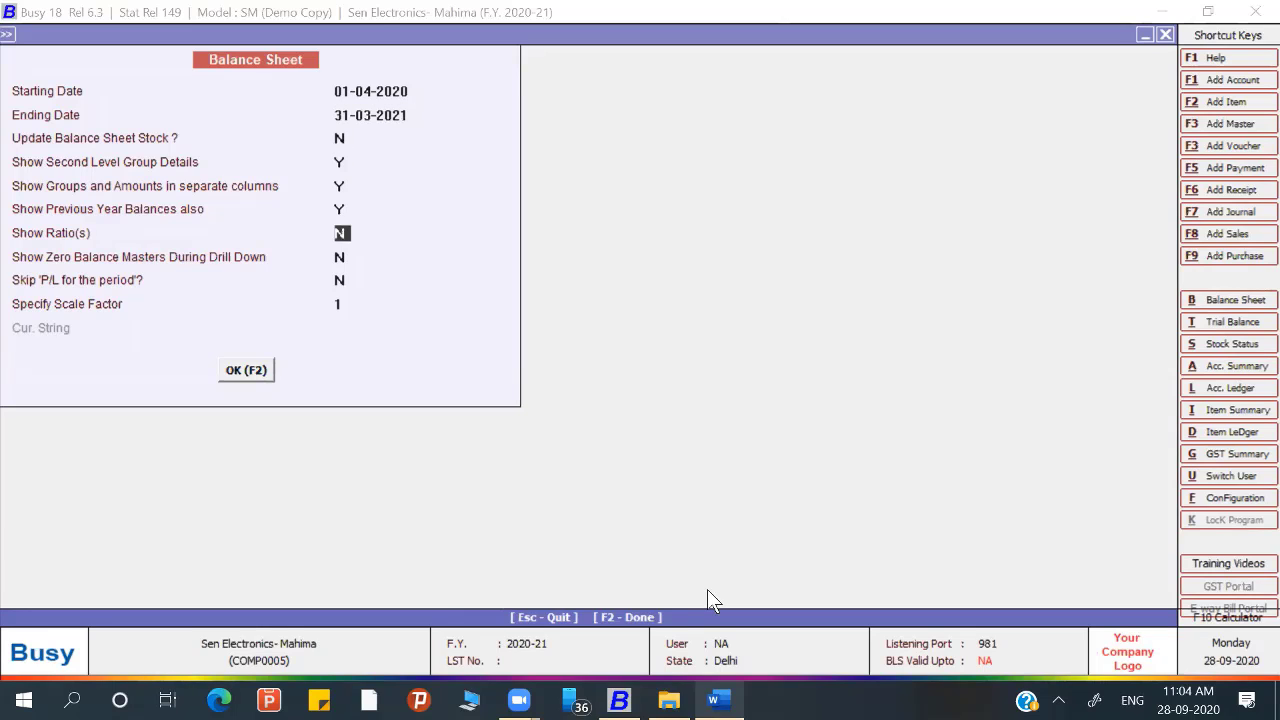
pyautogui.press('Return')
pyautogui.press('Return')
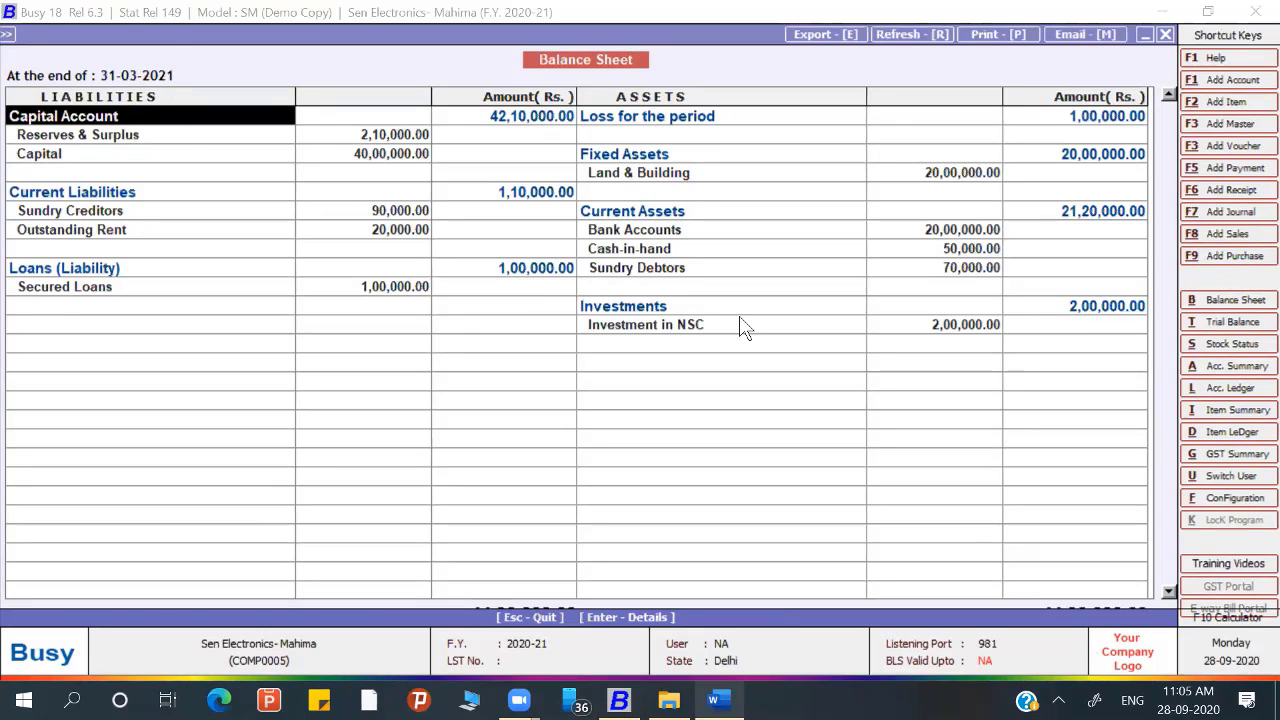
pyautogui.press('Escape')
pyautogui.press('Escape')
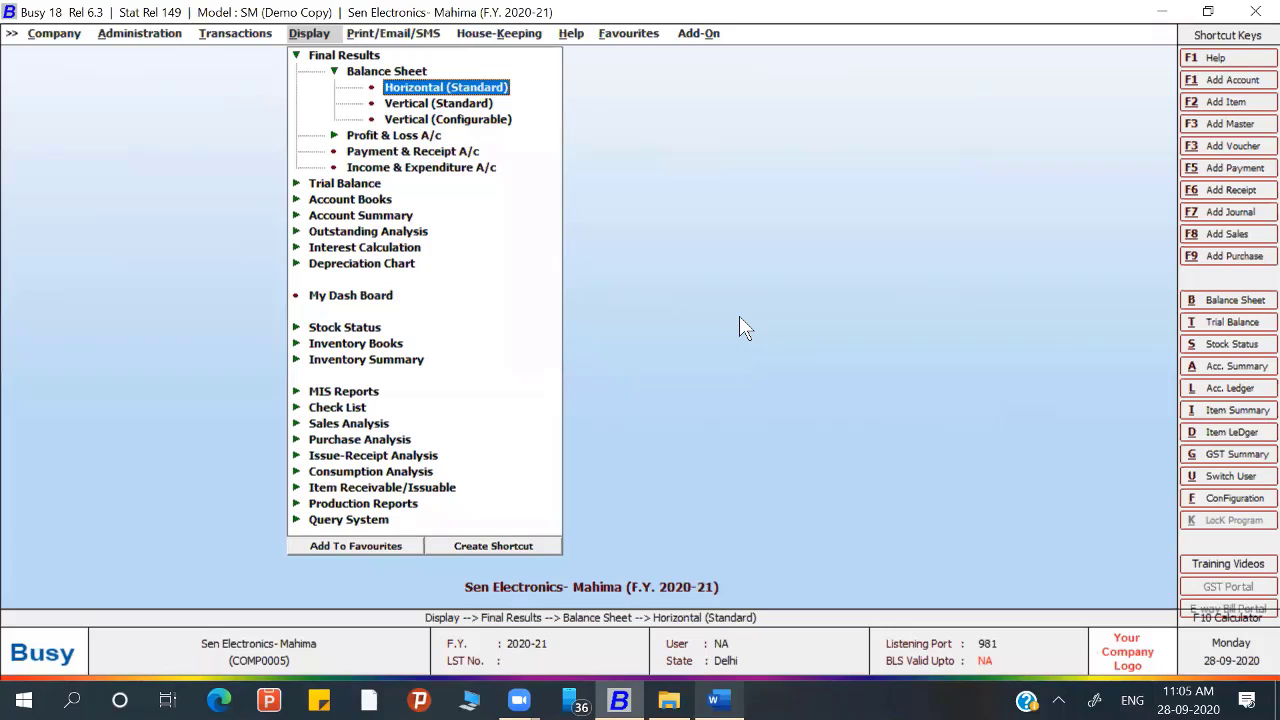
# Step: Open the Vertical (Standard) balance sheet from the balance sheet formats list
pyautogui.press('Up')
pyautogui.press('Down')
pyautogui.press('Down')
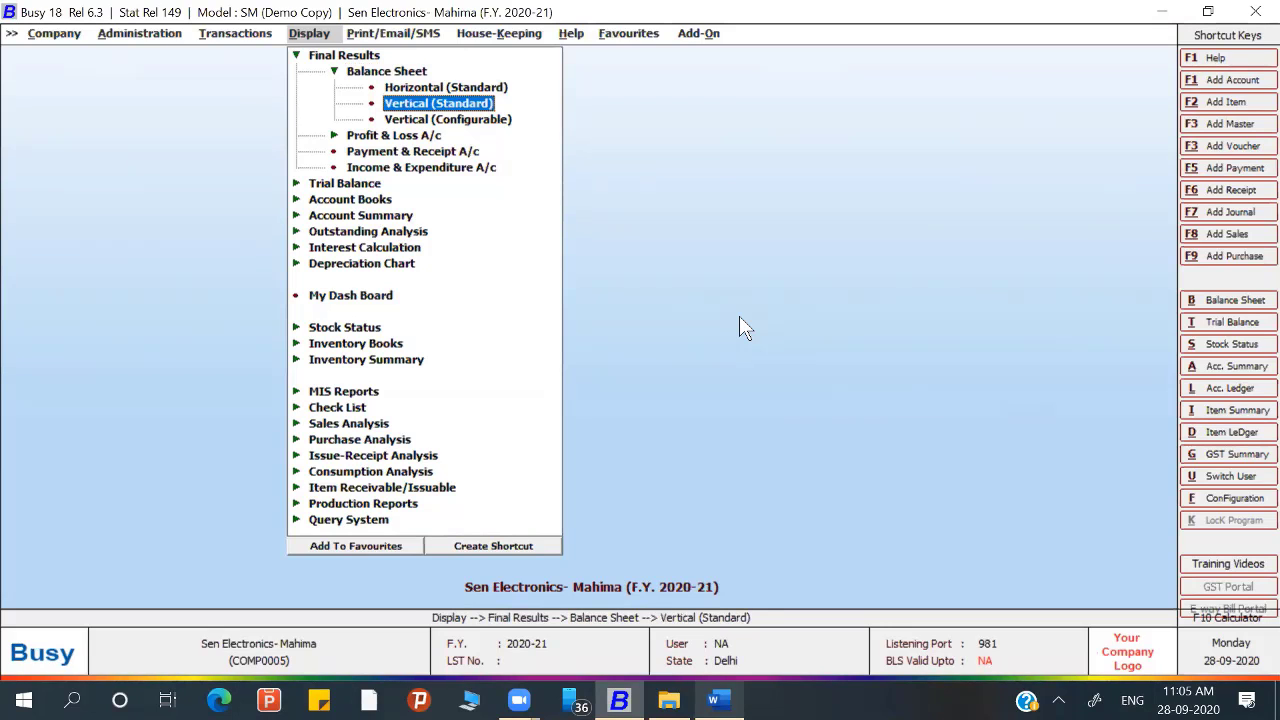
pyautogui.press('Down')
pyautogui.press('Up')
pyautogui.press('Down')
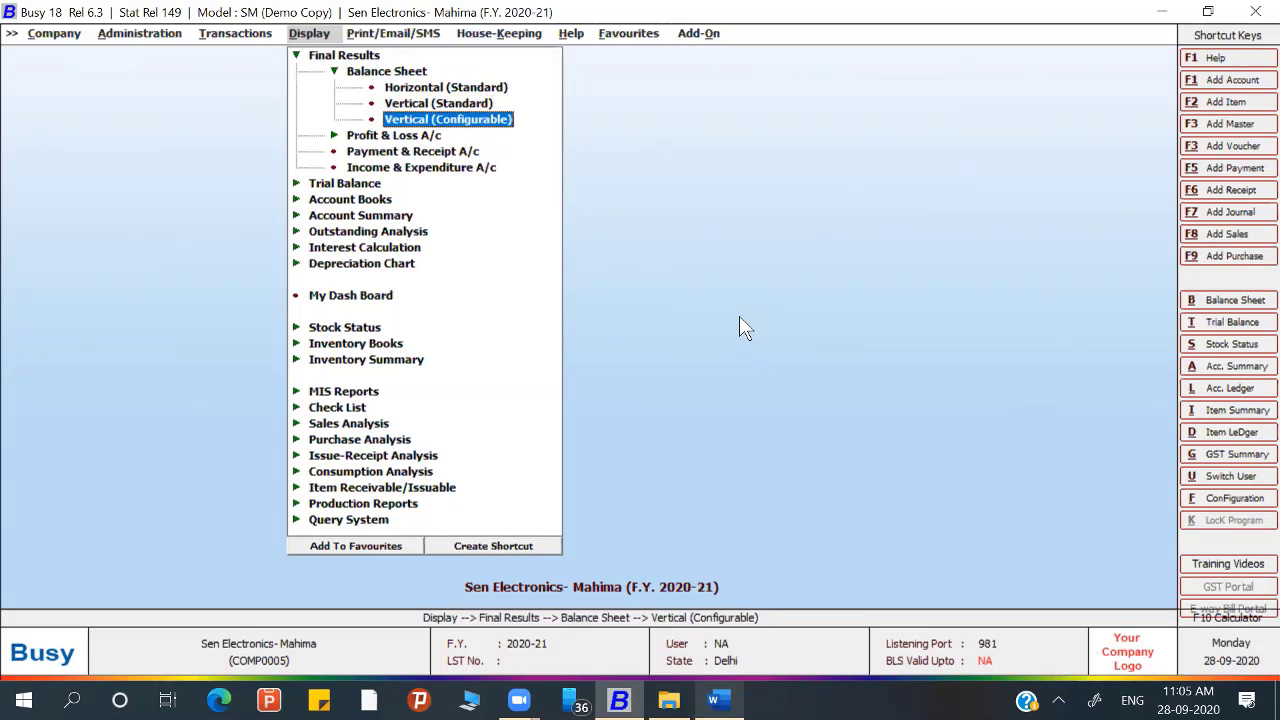
pyautogui.press('Up')
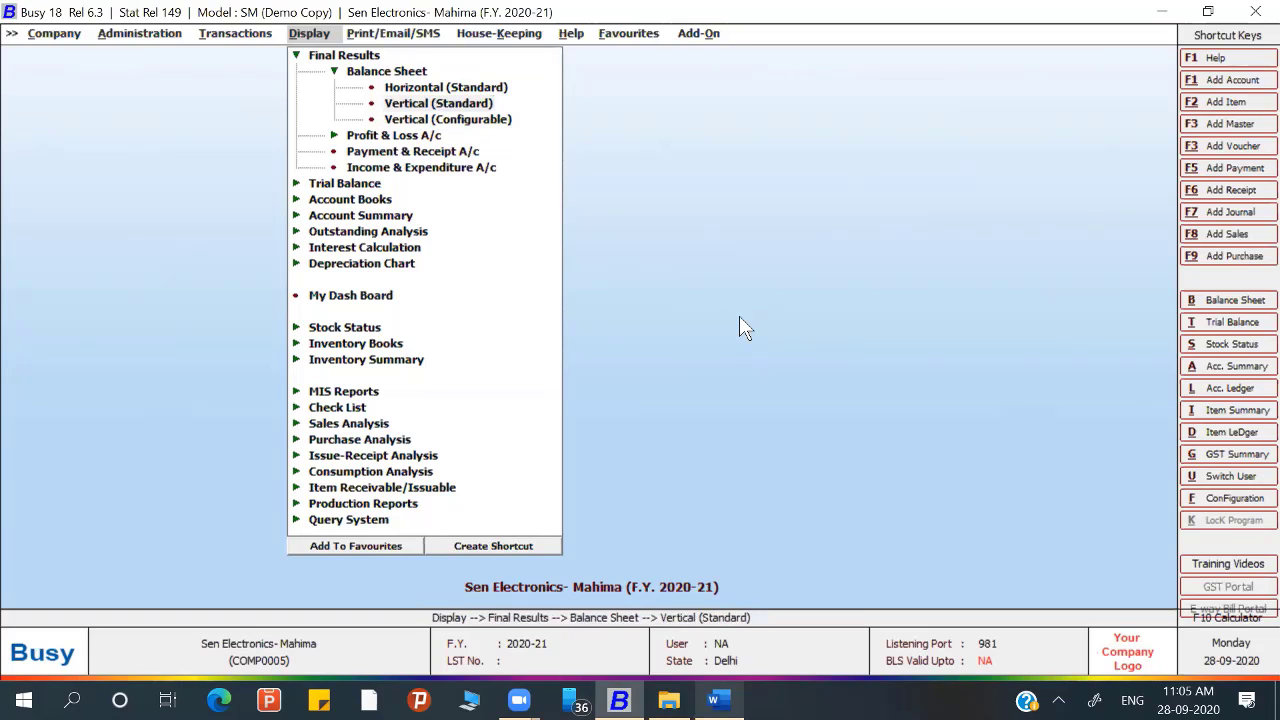
pyautogui.press('Return')
pyautogui.press('Return')
pyautogui.press('Return')
pyautogui.press('Return')
pyautogui.press('Return')
pyautogui.press('Return')
pyautogui.press('Return')
pyautogui.press('Return')
pyautogui.press('Return')
pyautogui.press('Return')
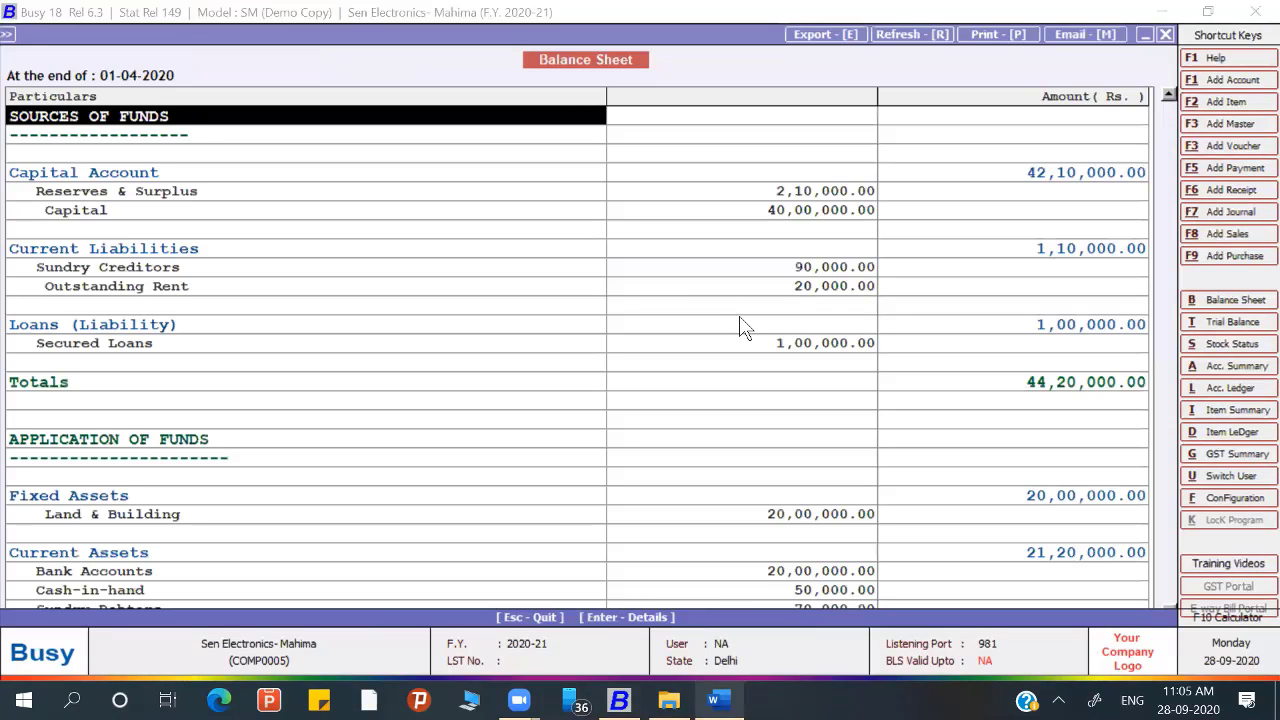
# Step: Review the Sources and Application of Funds rows (total 44,20,000.00), then close the report
pyautogui.press('Down')
pyautogui.press('Down')
pyautogui.press('Down')
pyautogui.press('Down')
pyautogui.press('Down')
pyautogui.press('Down')
pyautogui.press('Down')
pyautogui.press('Down')
pyautogui.press('Down')
pyautogui.press('Down')
pyautogui.press('Down')
pyautogui.press('Down')
pyautogui.press('Down')
pyautogui.press('Down')
pyautogui.press('Down')
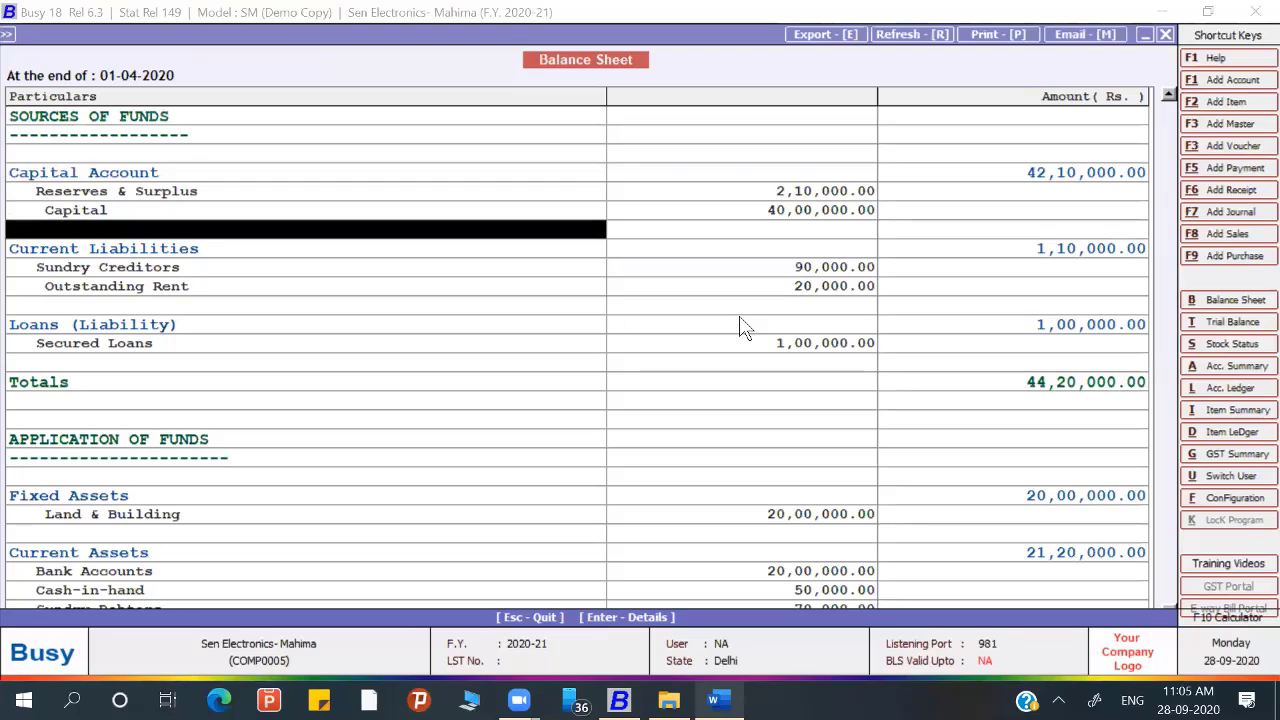
pyautogui.press('Down')
pyautogui.press('Down')
pyautogui.press('Down')
pyautogui.press('Down')
pyautogui.press('Down')
pyautogui.press('Down')
pyautogui.press('Down')
pyautogui.press('Down')
pyautogui.press('Down')
pyautogui.press('Down')
pyautogui.press('Down')
pyautogui.press('Down')
pyautogui.press('Down')
pyautogui.press('Down')
pyautogui.press('Down')
pyautogui.press('Down')
pyautogui.press('Down')
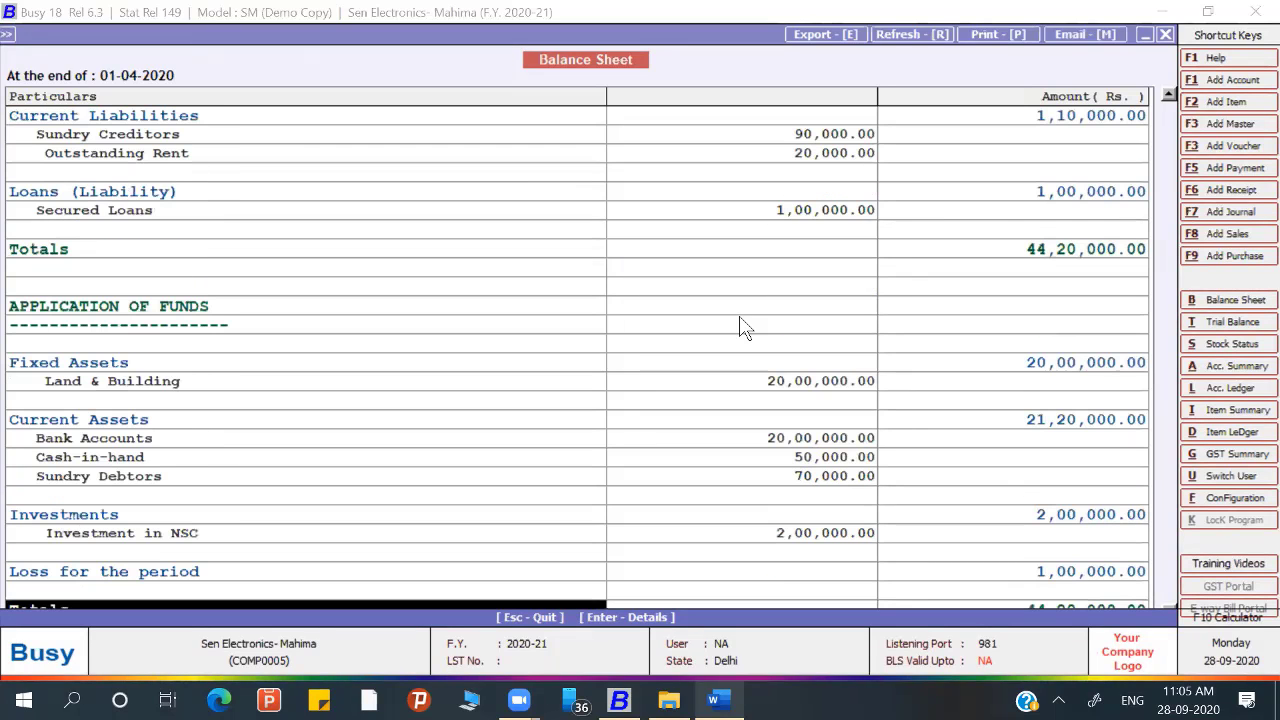
pyautogui.press('Up')
pyautogui.press('Up')
pyautogui.press('Up')
pyautogui.press('Up')
pyautogui.press('Up')
pyautogui.press('Up')
pyautogui.press('Up')
pyautogui.press('Up')
pyautogui.press('Up')
pyautogui.press('Up')
pyautogui.press('Up')
pyautogui.press('Up')
pyautogui.press('Up')
pyautogui.press('Up')
pyautogui.press('Up')
pyautogui.press('Up')
pyautogui.press('Up')
pyautogui.press('Up')
pyautogui.press('Up')
pyautogui.press('Up')
pyautogui.press('Up')
pyautogui.press('Up')
pyautogui.press('Up')
pyautogui.press('Up')
pyautogui.press('Up')
pyautogui.press('Up')
pyautogui.press('Up')
pyautogui.press('Up')
pyautogui.press('Up')
pyautogui.press('Up')
pyautogui.press('Up')
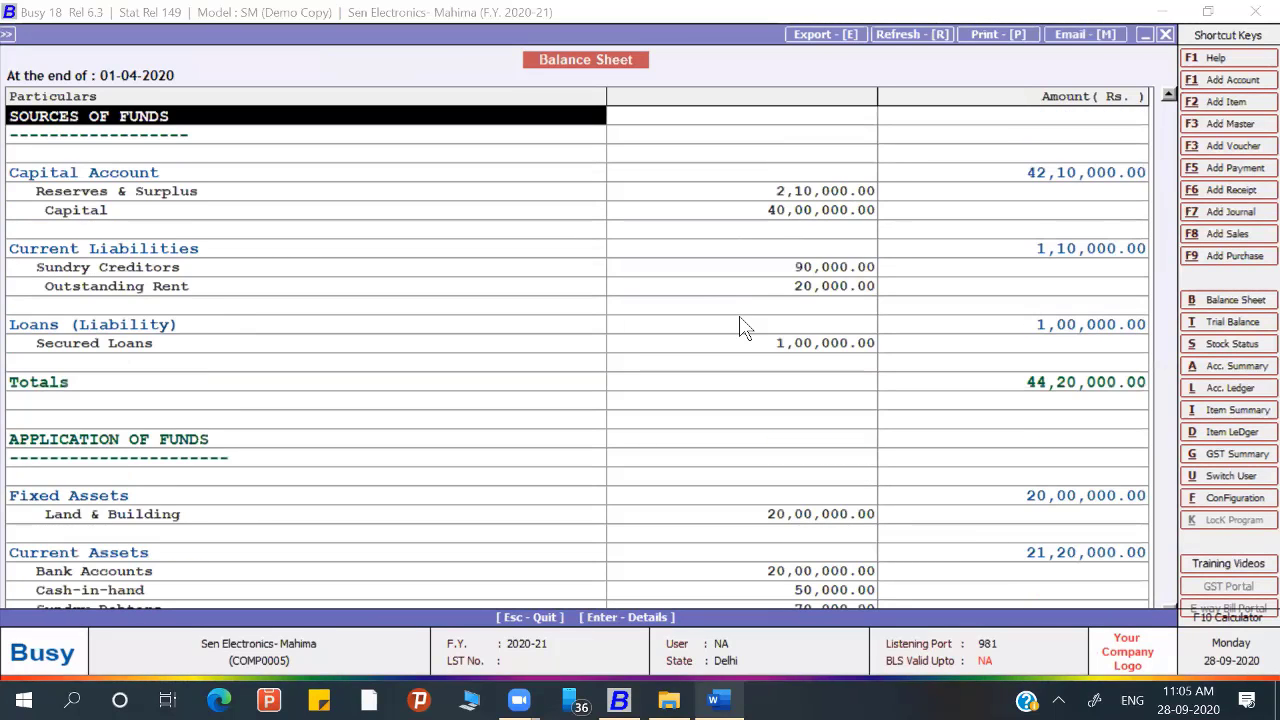
pyautogui.press('Down')
pyautogui.press('Down')
pyautogui.press('Down')
pyautogui.press('Down')
pyautogui.press('Down')
pyautogui.press('Down')
pyautogui.press('Down')
pyautogui.press('Down')
pyautogui.press('Down')
pyautogui.press('Down')
pyautogui.press('Down')
pyautogui.press('Down')
pyautogui.press('Down')
pyautogui.press('Down')
pyautogui.press('Down')
pyautogui.press('Down')
pyautogui.press('Down')
pyautogui.press('Down')
pyautogui.press('Up')
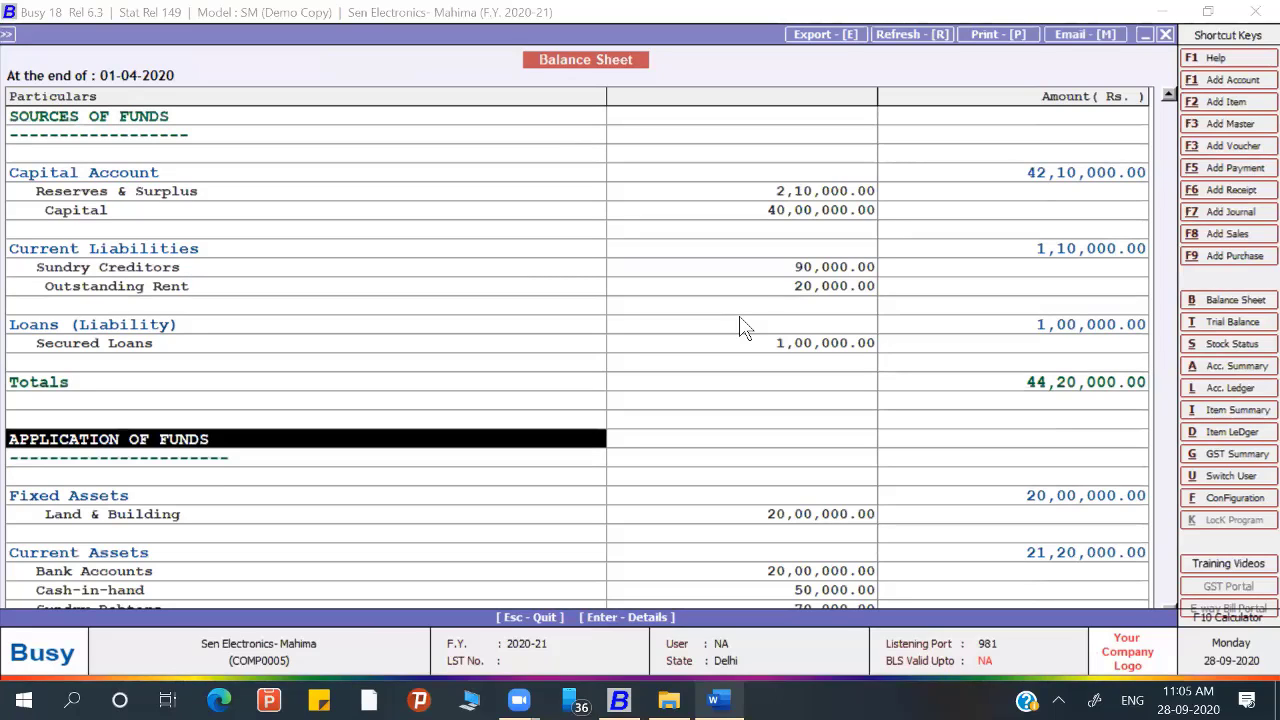
pyautogui.press('Down')
pyautogui.press('Up')
pyautogui.press('Down')
pyautogui.press('Down')
pyautogui.press('Down')
pyautogui.press('Down')
pyautogui.press('Down')
pyautogui.press('Down')
pyautogui.press('Down')
pyautogui.press('Down')
pyautogui.press('Down')
pyautogui.press('Down')
pyautogui.press('Down')
pyautogui.press('Down')
pyautogui.press('Down')
pyautogui.press('Down')
pyautogui.press('Down')
pyautogui.press('Down')
pyautogui.press('Down')
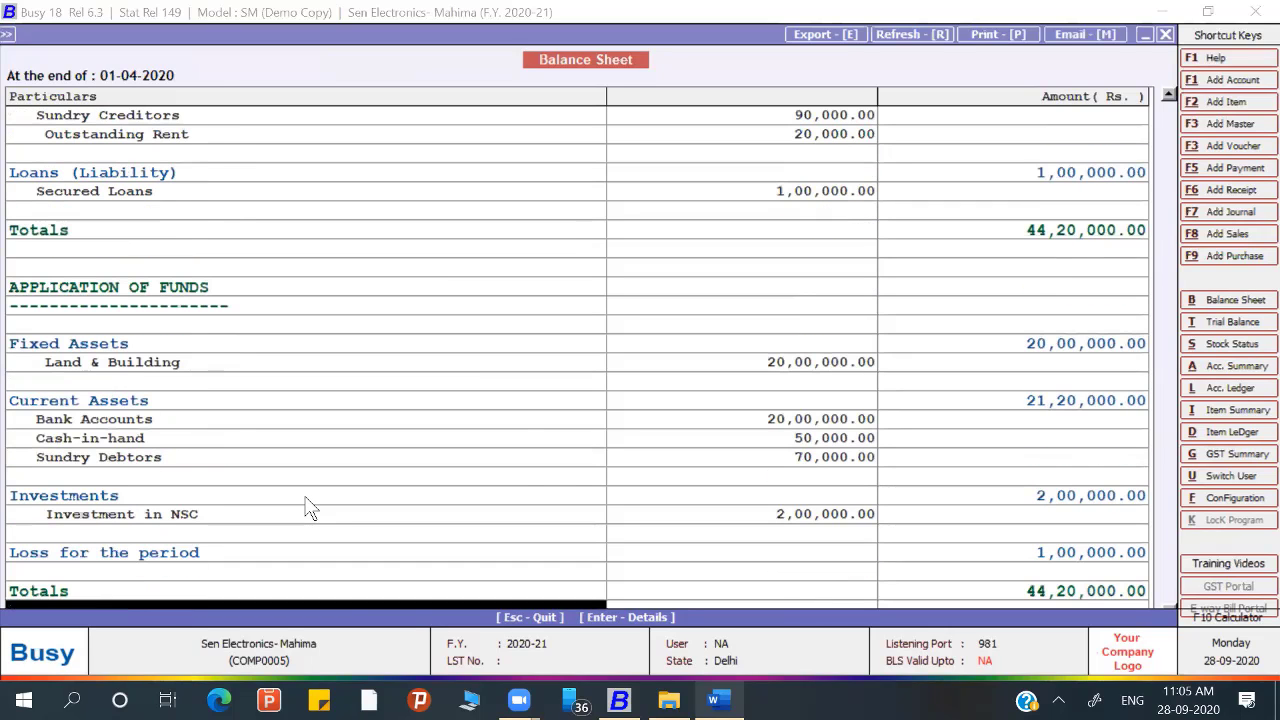
pyautogui.press('Up')
pyautogui.press('Up')
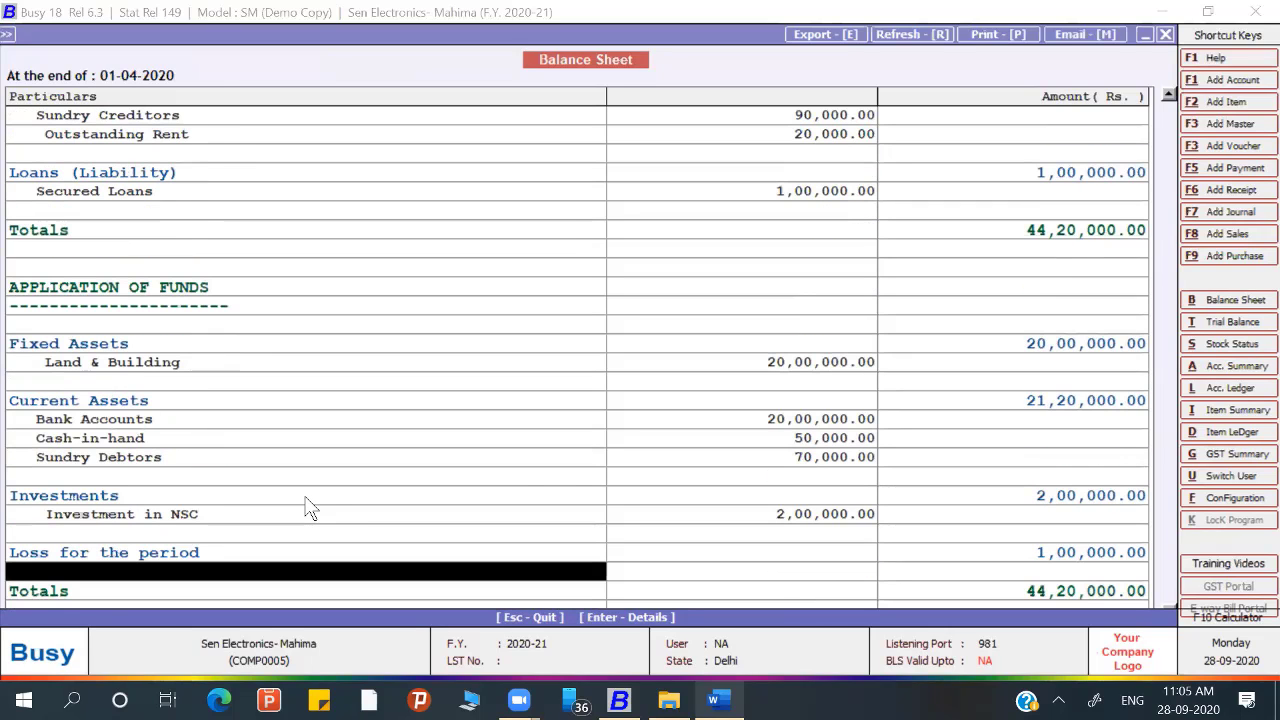
pyautogui.press('Up')
pyautogui.press('Up')
pyautogui.press('Up')
pyautogui.press('Up')
pyautogui.press('Up')
pyautogui.press('Up')
pyautogui.press('Up')
pyautogui.press('Up')
pyautogui.press('Up')
pyautogui.press('Up')
pyautogui.press('Up')
pyautogui.press('Up')
pyautogui.press('Up')
pyautogui.press('Up')
pyautogui.press('Up')
pyautogui.press('Up')
pyautogui.press('Up')
pyautogui.press('Up')
pyautogui.press('Escape')
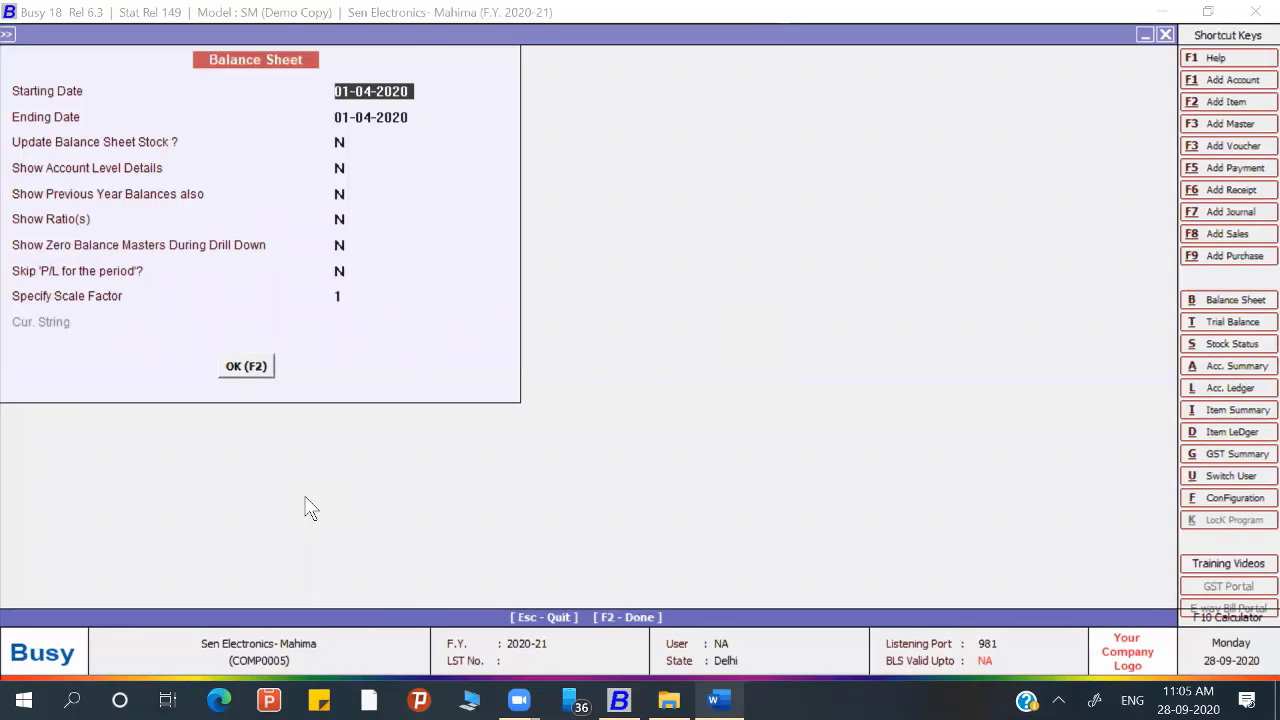
# Step: Try the Vertical (Configurable) balance sheet and dismiss the no-formats-defined warning
pyautogui.press('Escape')
pyautogui.press('Down')
pyautogui.press('Return')
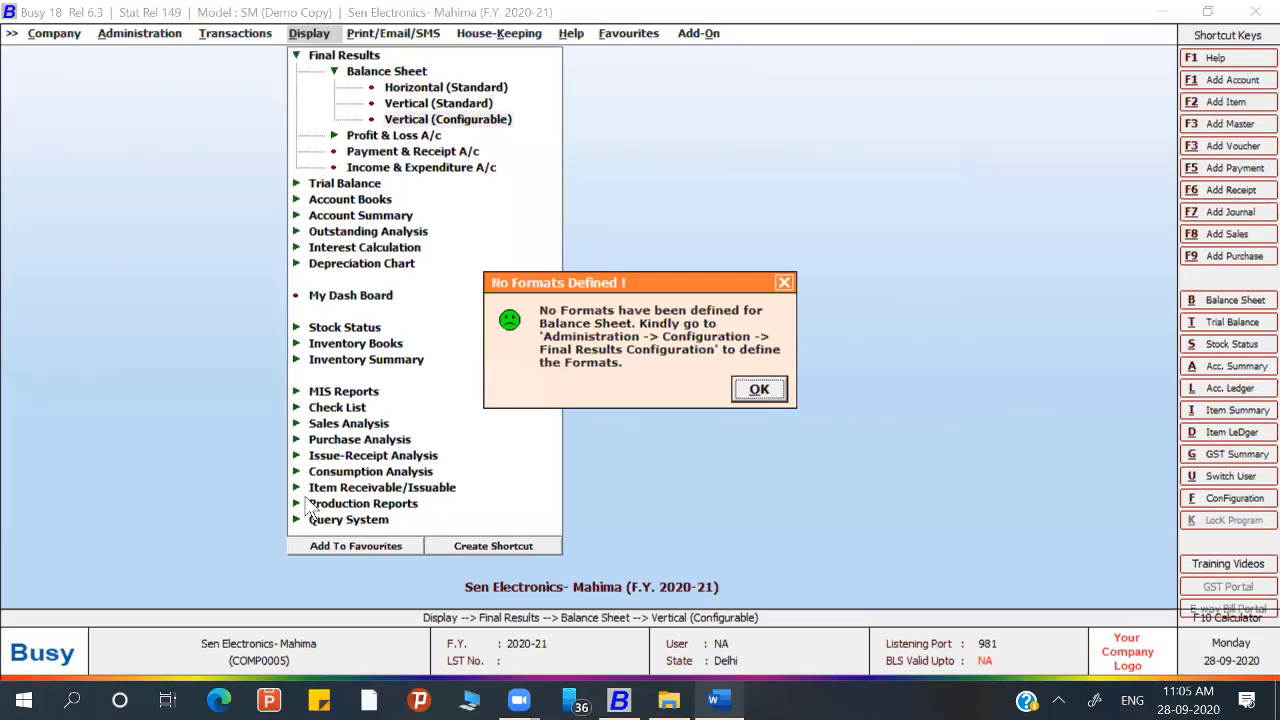
pyautogui.press('Return')
# Step: Open Final Results Configuration under Administration > Configuration
pyautogui.press('Escape')
pyautogui.press('Escape')
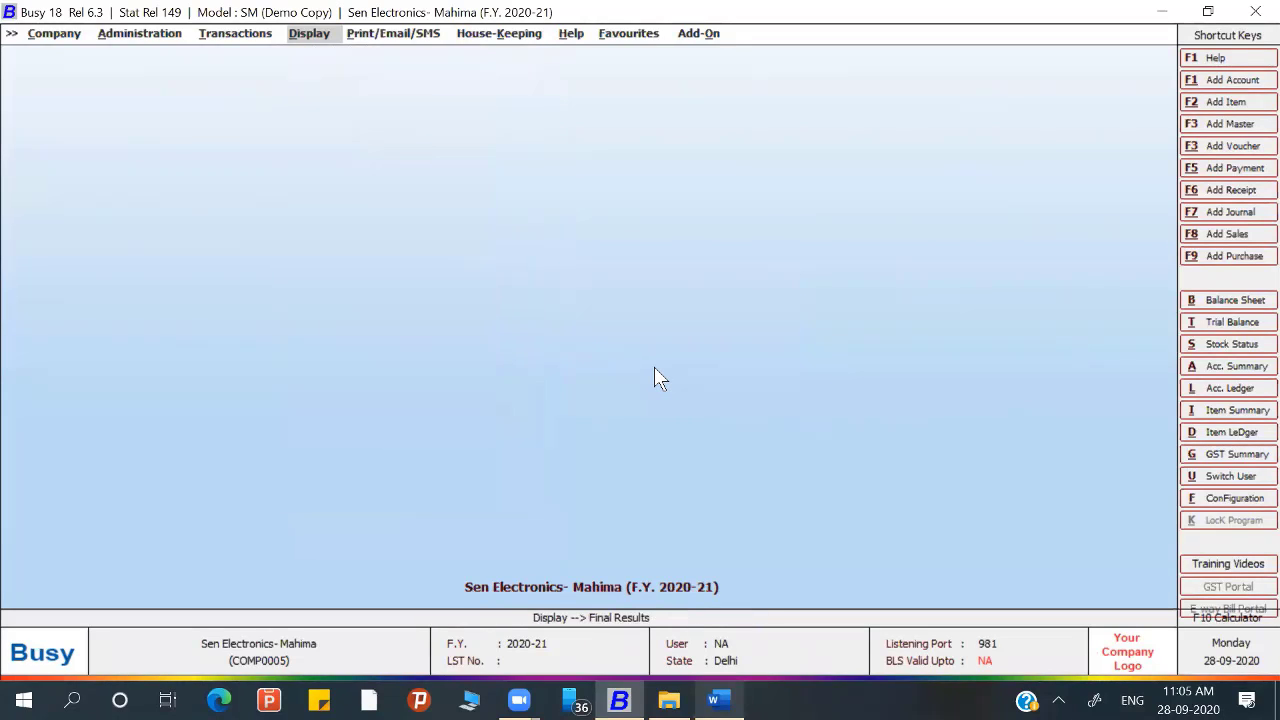
pyautogui.press('Left')
pyautogui.press('Left')
pyautogui.press('Return')
pyautogui.press('Down')
pyautogui.press('Return')
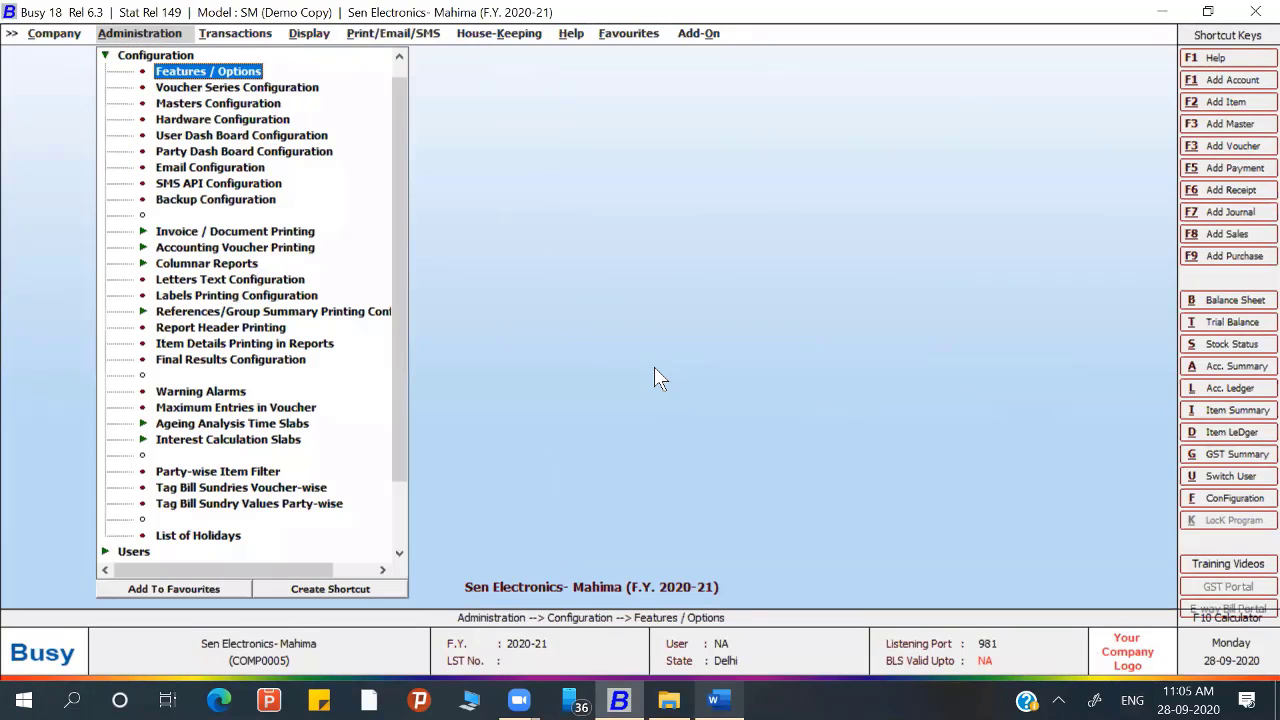
pyautogui.press('Down')
pyautogui.press('Down')
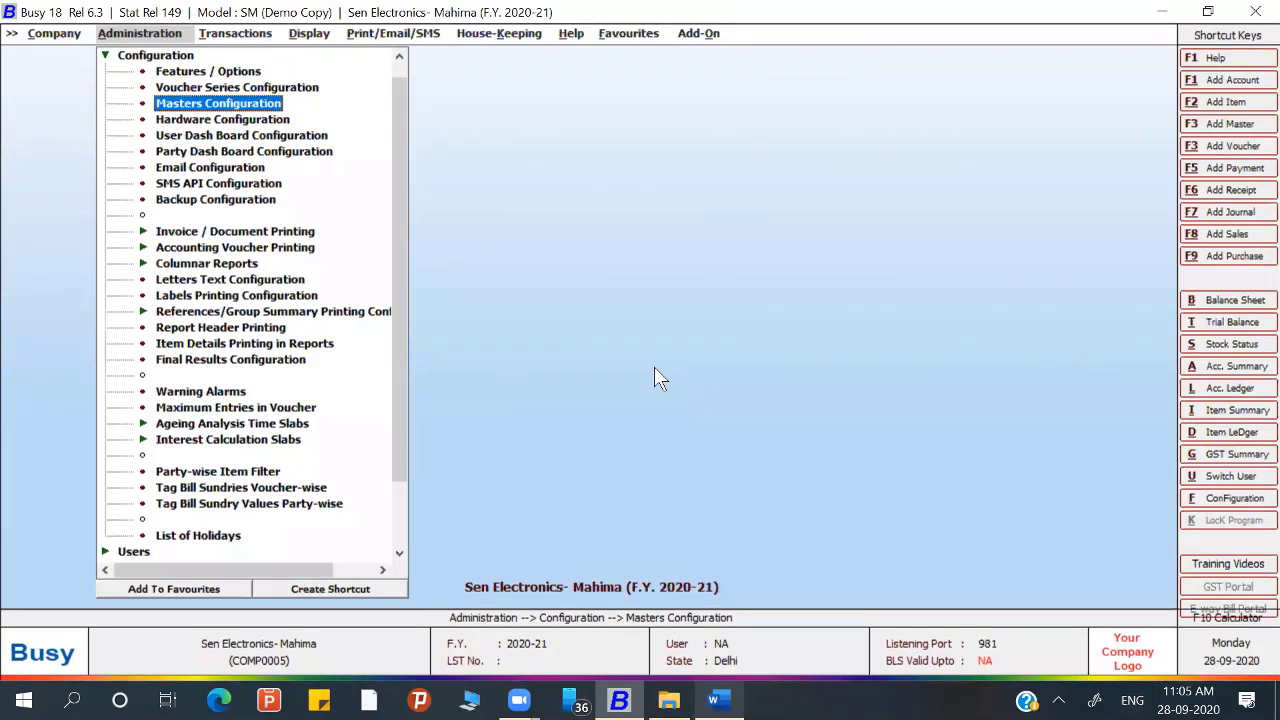
pyautogui.press('Up')
pyautogui.press('Up')
pyautogui.press('Down')
pyautogui.press('Down')
pyautogui.press('Down')
pyautogui.press('Down')
pyautogui.press('Down')
pyautogui.press('Down')
pyautogui.press('Down')
pyautogui.press('Down')
pyautogui.press('Down')
pyautogui.press('Down')
pyautogui.press('Down')
pyautogui.press('Down')
pyautogui.press('Down')
pyautogui.press('Down')
pyautogui.press('Down')
pyautogui.press('Down')
pyautogui.press('Down')
pyautogui.press('Down')
pyautogui.press('Down')
pyautogui.press('Down')
pyautogui.press('Down')
pyautogui.press('Down')
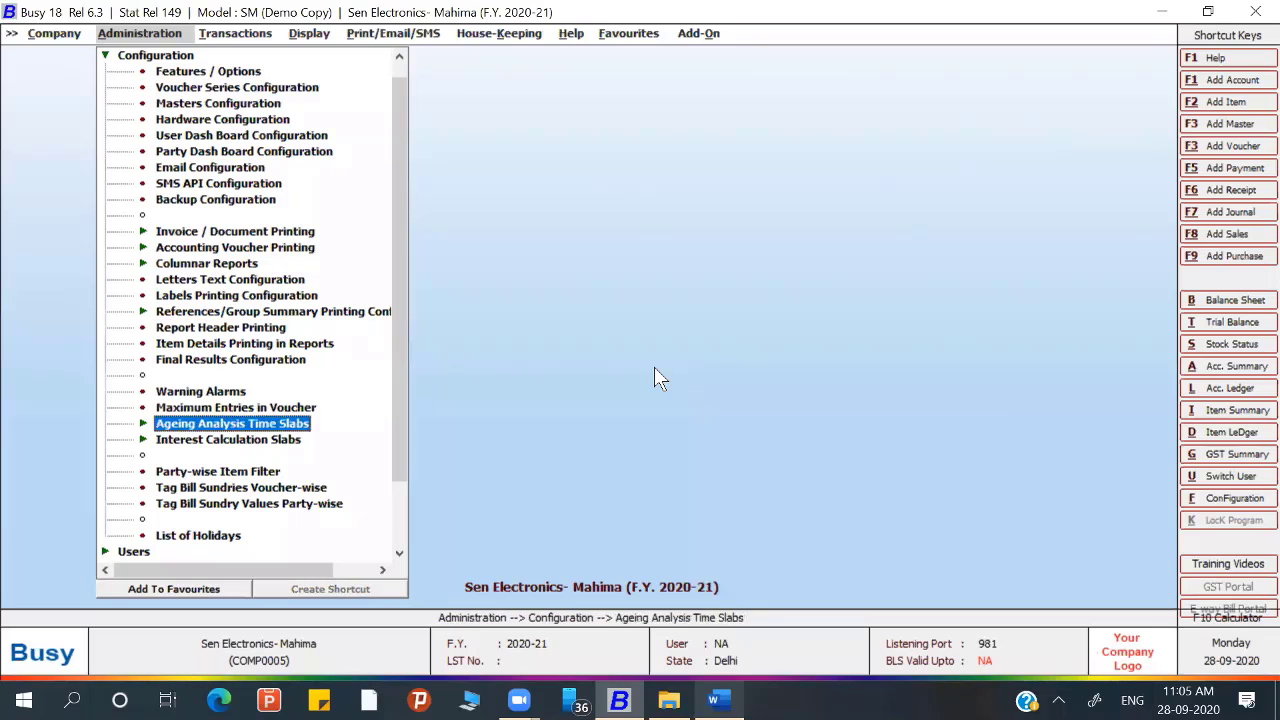
pyautogui.press('Up')
pyautogui.press('Up')
pyautogui.press('Up')
pyautogui.press('Up')
pyautogui.press('Down')
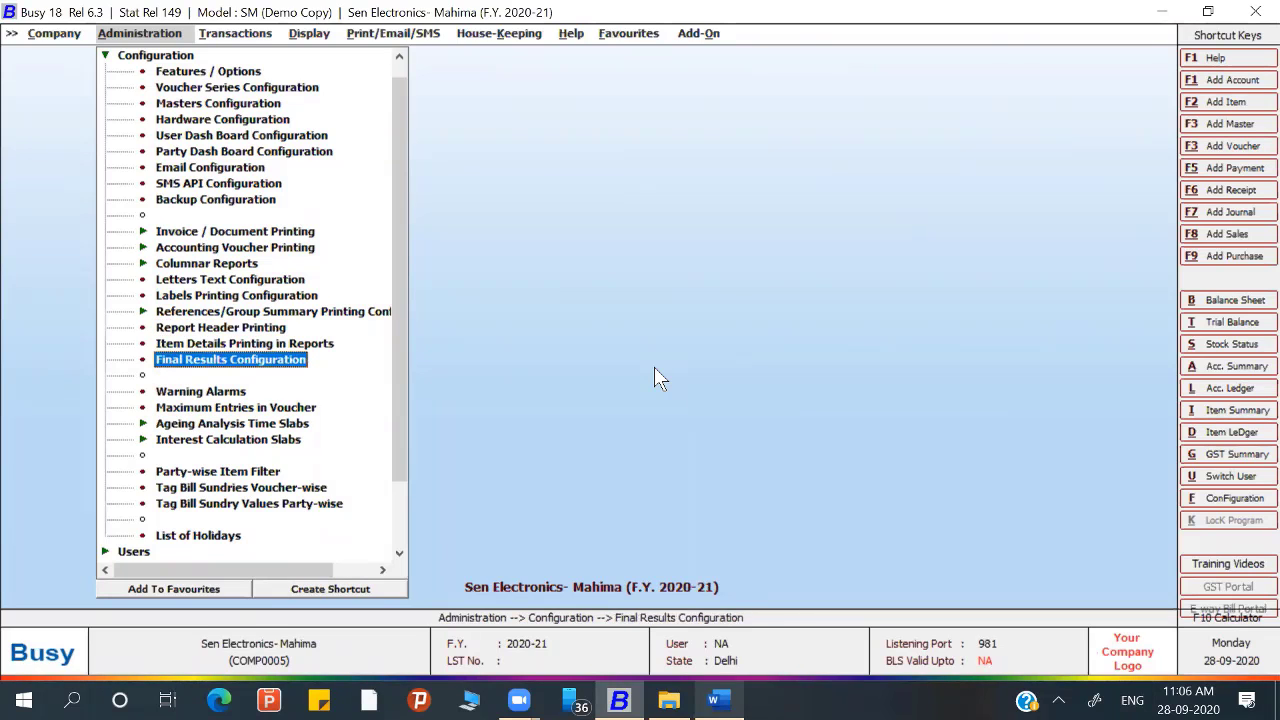
pyautogui.press('Return')
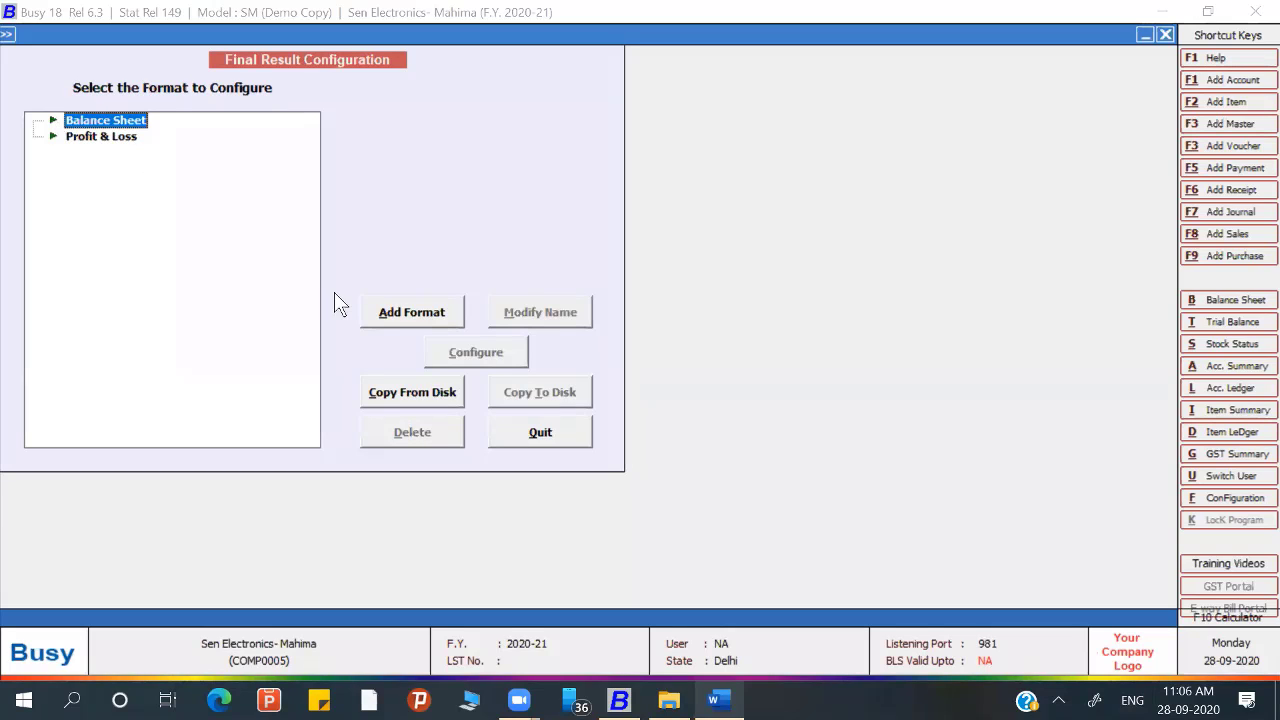
# Step: Add a new balance sheet format named 'Mahima Company B/S'
pyautogui.click(396, 316)
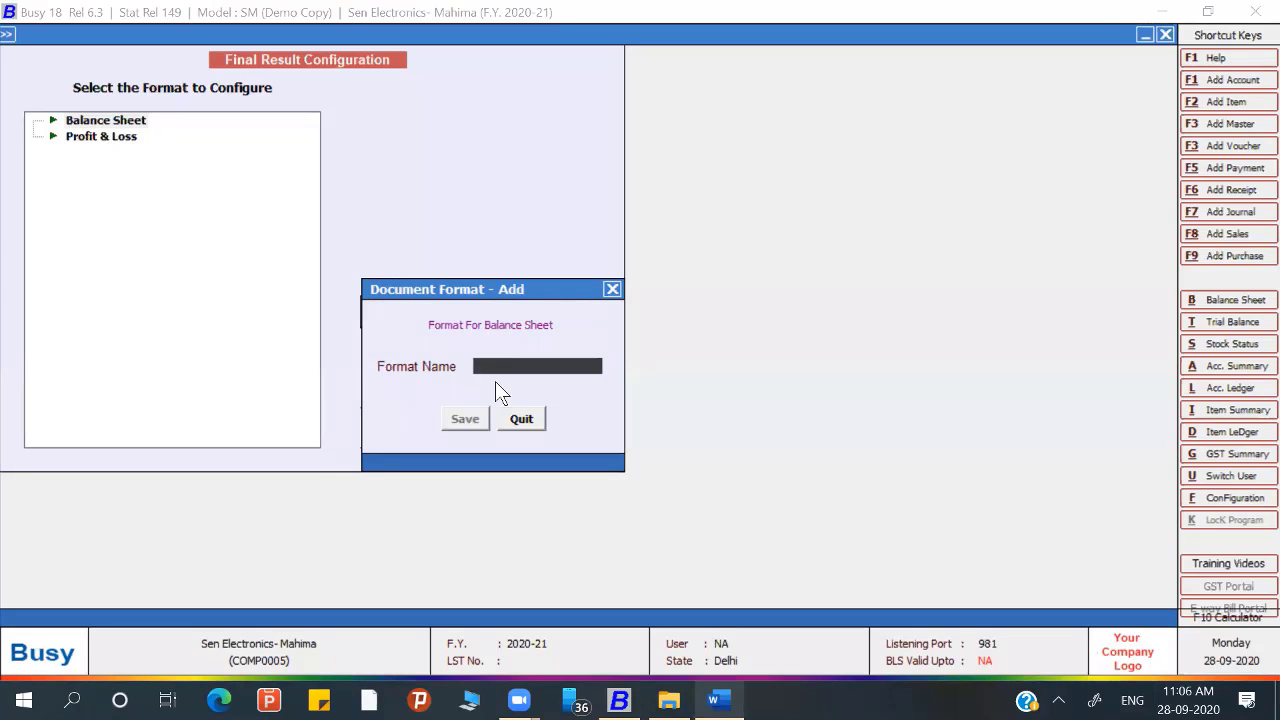
pyautogui.write('M')
pyautogui.write('a')
pyautogui.write('hima')
pyautogui.write(' Company')
pyautogui.write(' B/S')
pyautogui.press('Return')
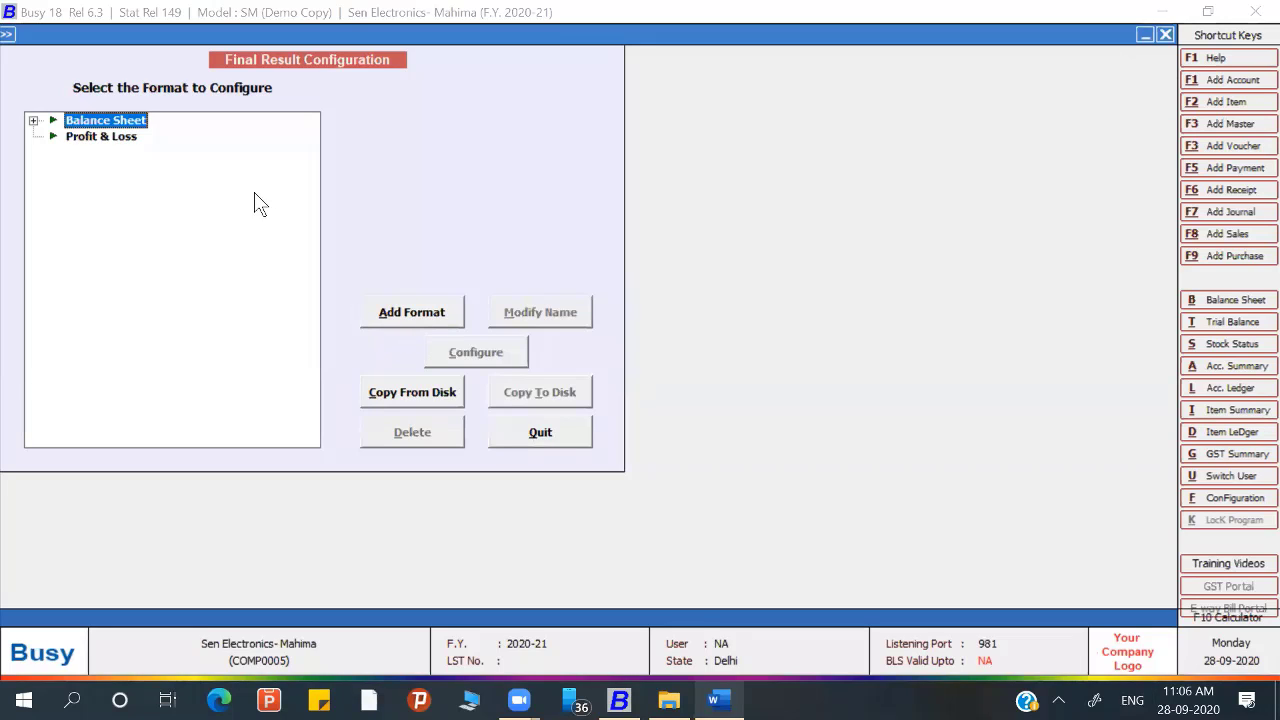
# Step: Select the Mahima Company B/S format under Balance Sheet and start configuring it
pyautogui.click(34, 120)
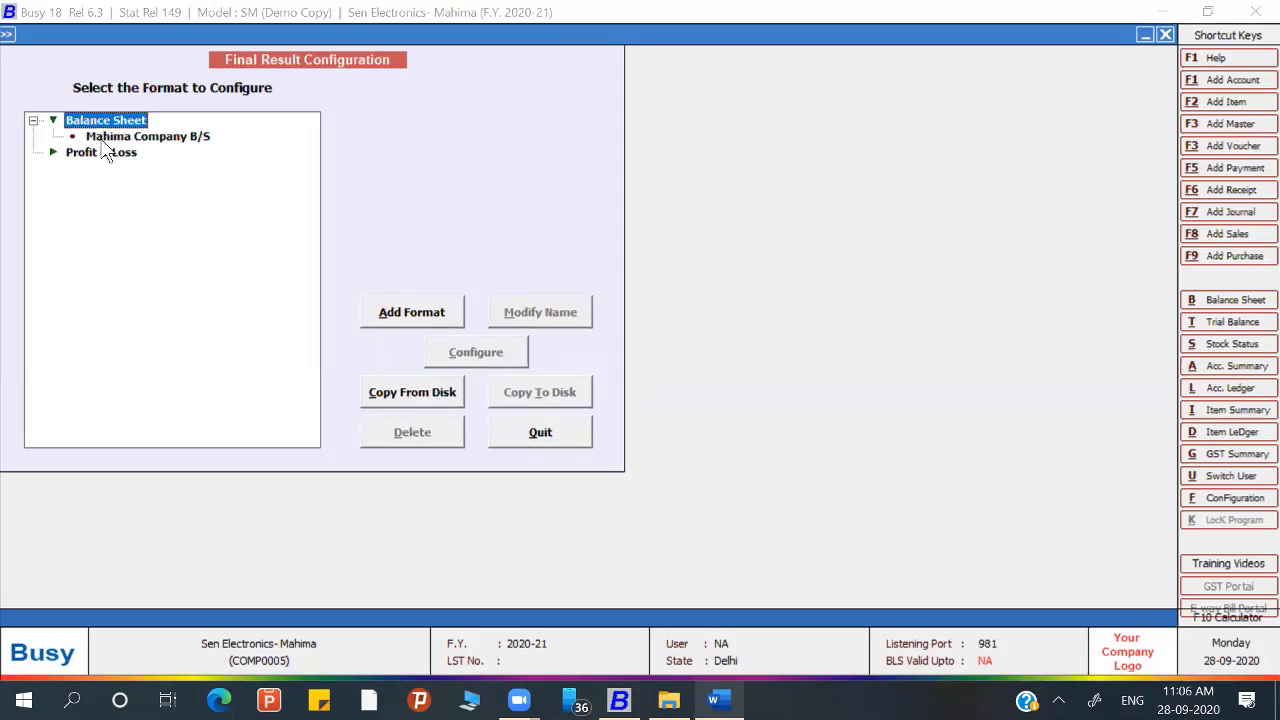
pyautogui.click(102, 139)
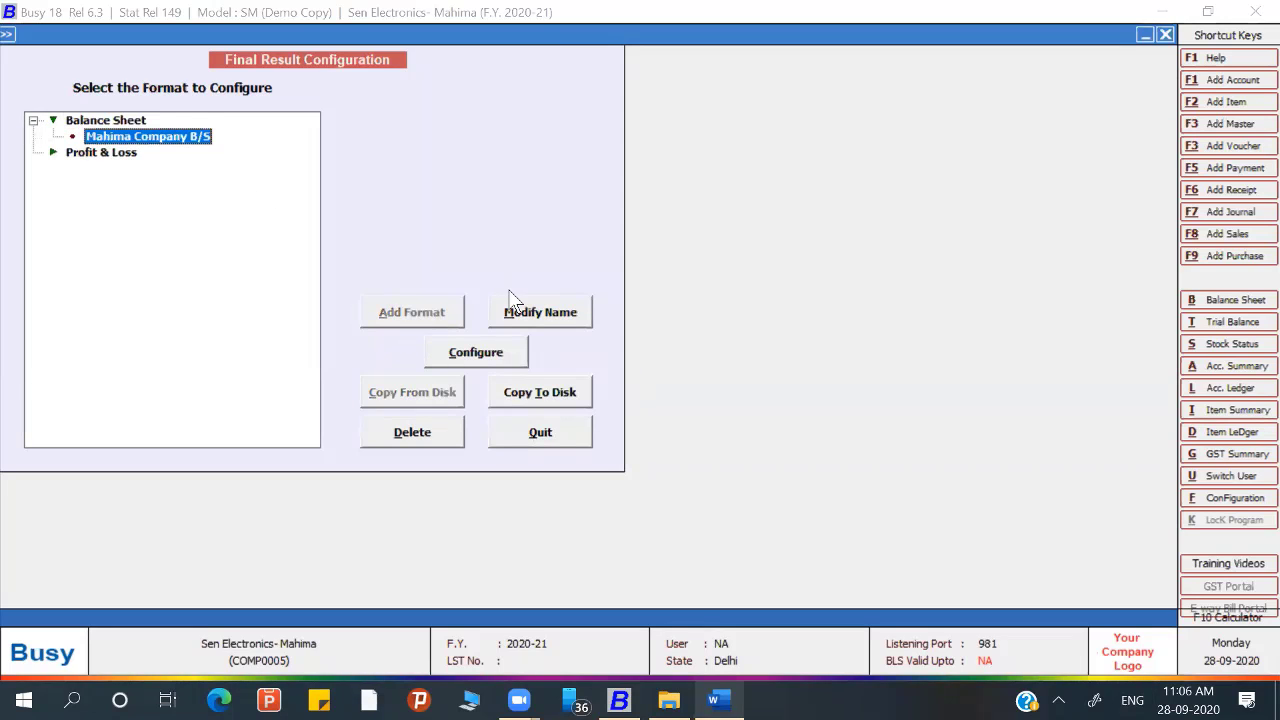
pyautogui.click(487, 357)
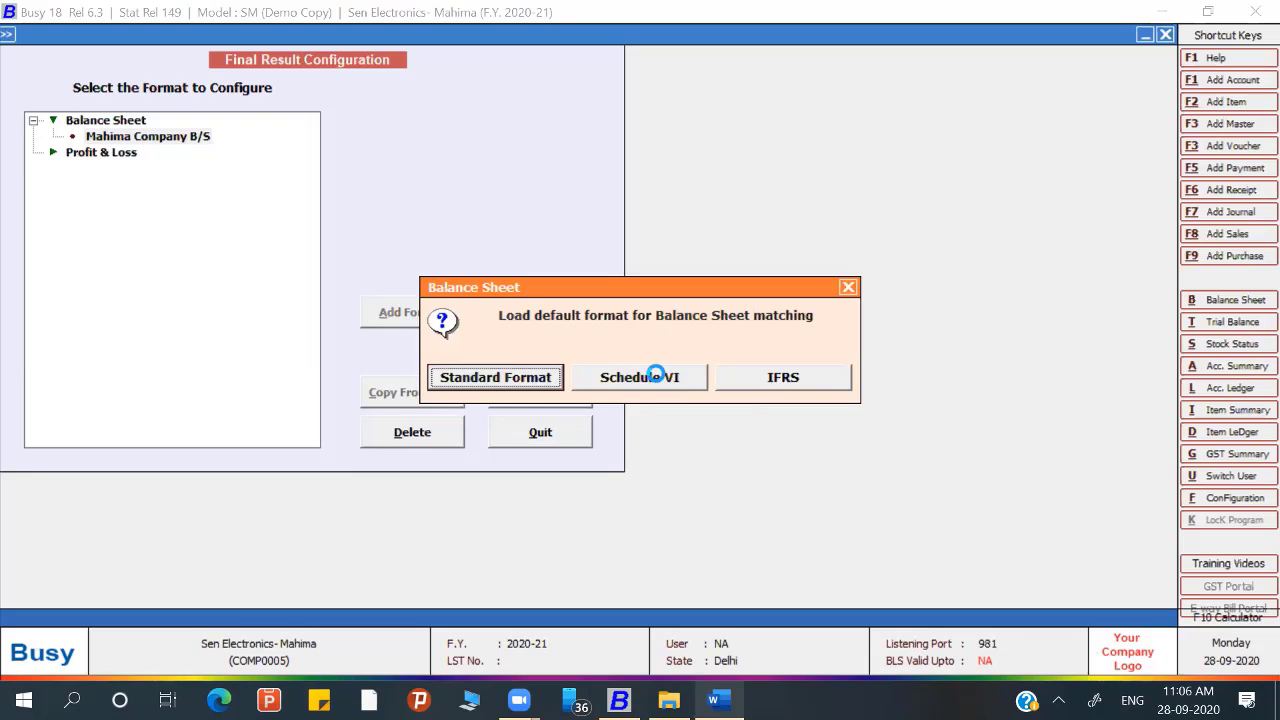
# Step: Load the Schedule VI layout into Mahima Company B/S, review its rows, and save
pyautogui.click(655, 374)
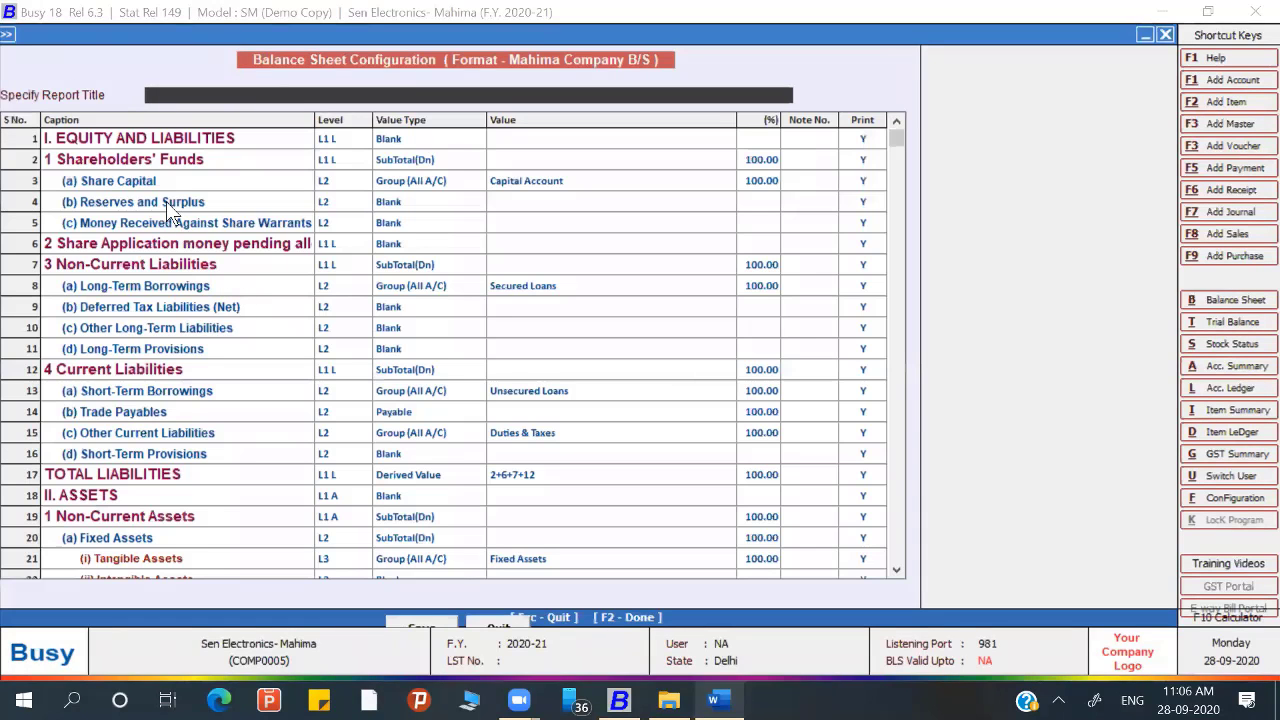
pyautogui.click(178, 181)
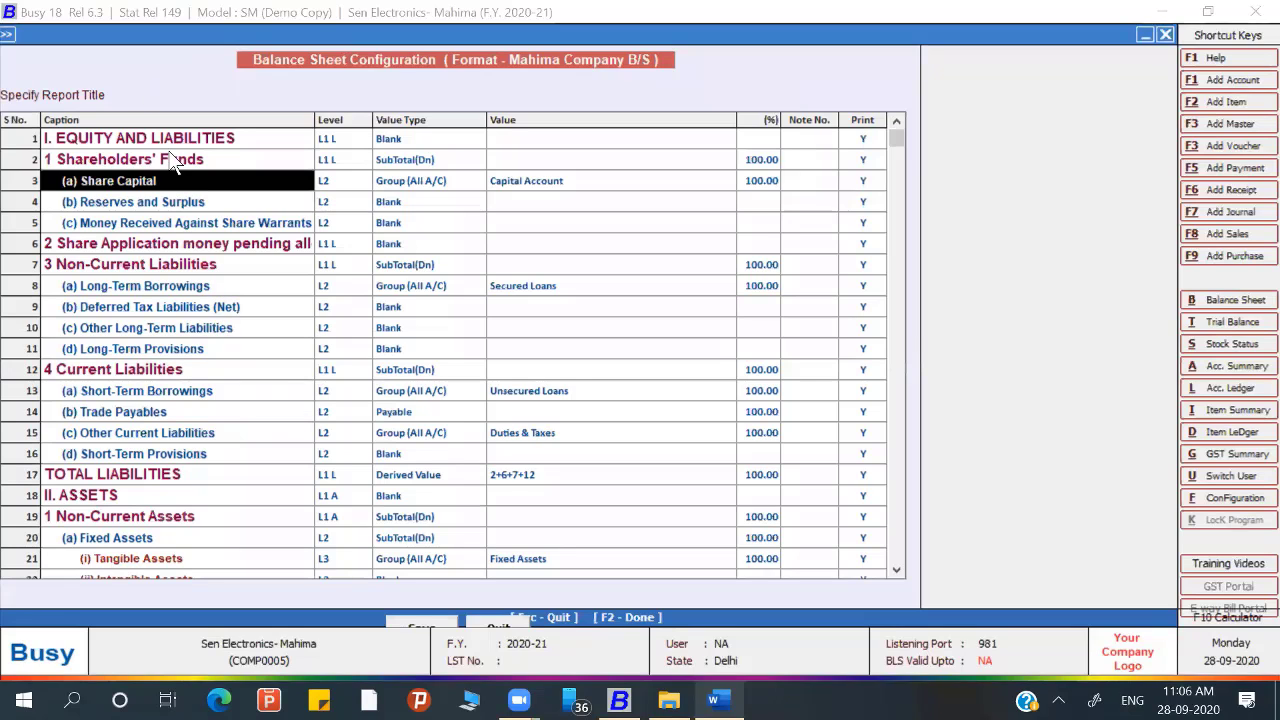
pyautogui.click(168, 147)
pyautogui.press('Down')
pyautogui.press('Down')
pyautogui.press('Down')
pyautogui.press('Down')
pyautogui.press('Down')
pyautogui.press('Down')
pyautogui.press('Down')
pyautogui.press('Down')
pyautogui.press('Down')
pyautogui.press('Down')
pyautogui.press('Down')
pyautogui.press('Down')
pyautogui.press('Down')
pyautogui.press('Down')
pyautogui.press('Down')
pyautogui.press('Down')
pyautogui.press('Down')
pyautogui.press('Down')
pyautogui.press('Down')
pyautogui.press('Down')
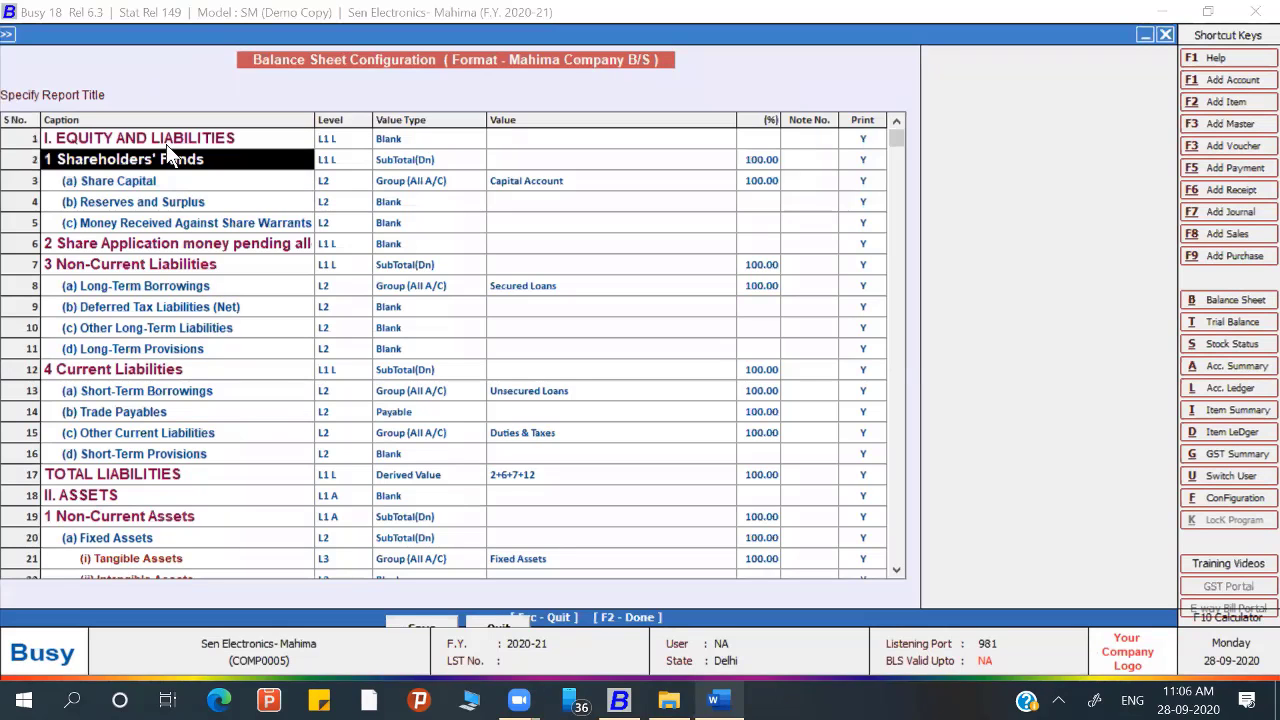
pyautogui.press('Down')
pyautogui.press('Down')
pyautogui.press('Down')
pyautogui.press('Down')
pyautogui.press('Down')
pyautogui.press('Down')
pyautogui.press('Down')
pyautogui.press('Down')
pyautogui.press('Down')
pyautogui.press('Down')
pyautogui.press('Down')
pyautogui.press('Down')
pyautogui.press('Down')
pyautogui.press('Down')
pyautogui.press('Down')
pyautogui.press('Down')
pyautogui.press('Down')
pyautogui.press('Down')
pyautogui.press('Down')
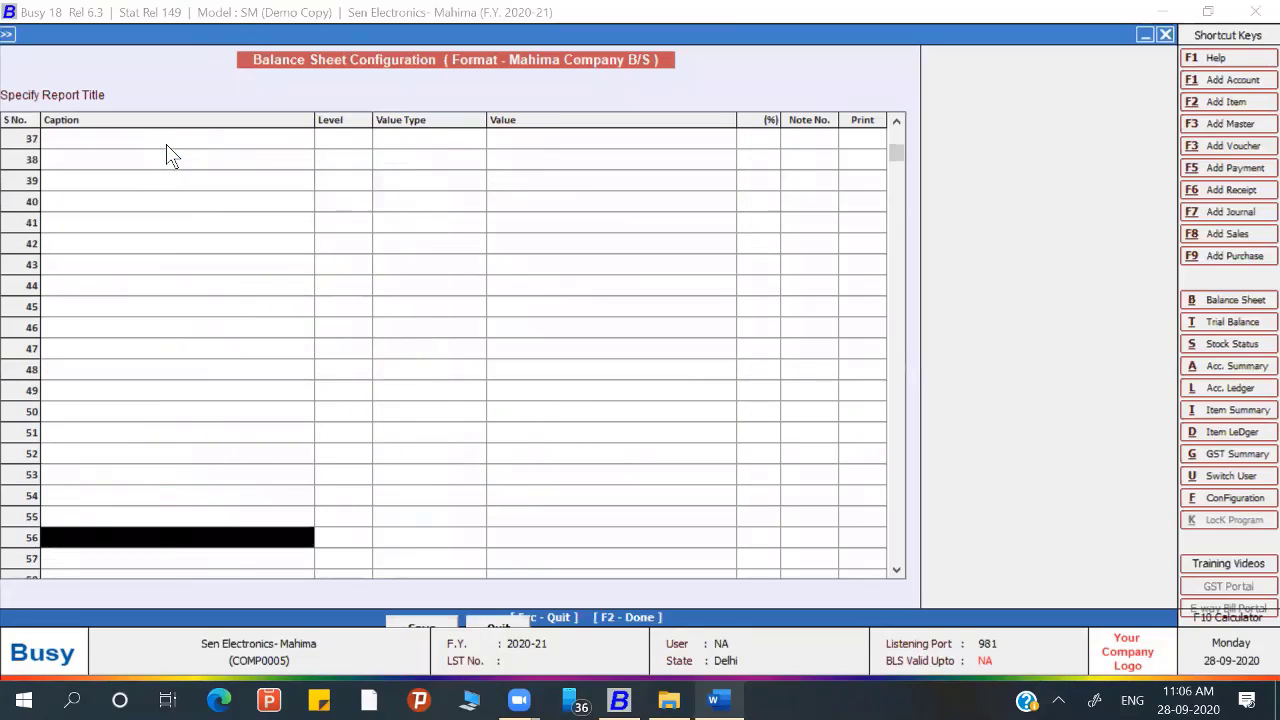
pyautogui.press('Up')
pyautogui.press('Up')
pyautogui.press('Up')
pyautogui.press('Up')
pyautogui.press('Up')
pyautogui.press('Up')
pyautogui.press('Up')
pyautogui.press('Up')
pyautogui.press('Up')
pyautogui.press('Up')
pyautogui.press('Up')
pyautogui.press('Up')
pyautogui.press('Up')
pyautogui.press('Up')
pyautogui.press('Up')
pyautogui.press('Up')
pyautogui.press('Up')
pyautogui.press('Up')
pyautogui.press('Up')
pyautogui.press('Up')
pyautogui.press('Up')
pyautogui.press('Up')
pyautogui.press('Up')
pyautogui.press('Up')
pyautogui.press('Up')
pyautogui.press('Up')
pyautogui.press('Up')
pyautogui.press('Up')
pyautogui.press('Up')
pyautogui.press('Up')
pyautogui.press('Up')
pyautogui.press('Up')
pyautogui.press('Up')
pyautogui.press('Up')
pyautogui.press('Up')
pyautogui.press('Up')
pyautogui.press('Up')
pyautogui.press('Up')
pyautogui.press('Up')
pyautogui.press('Up')
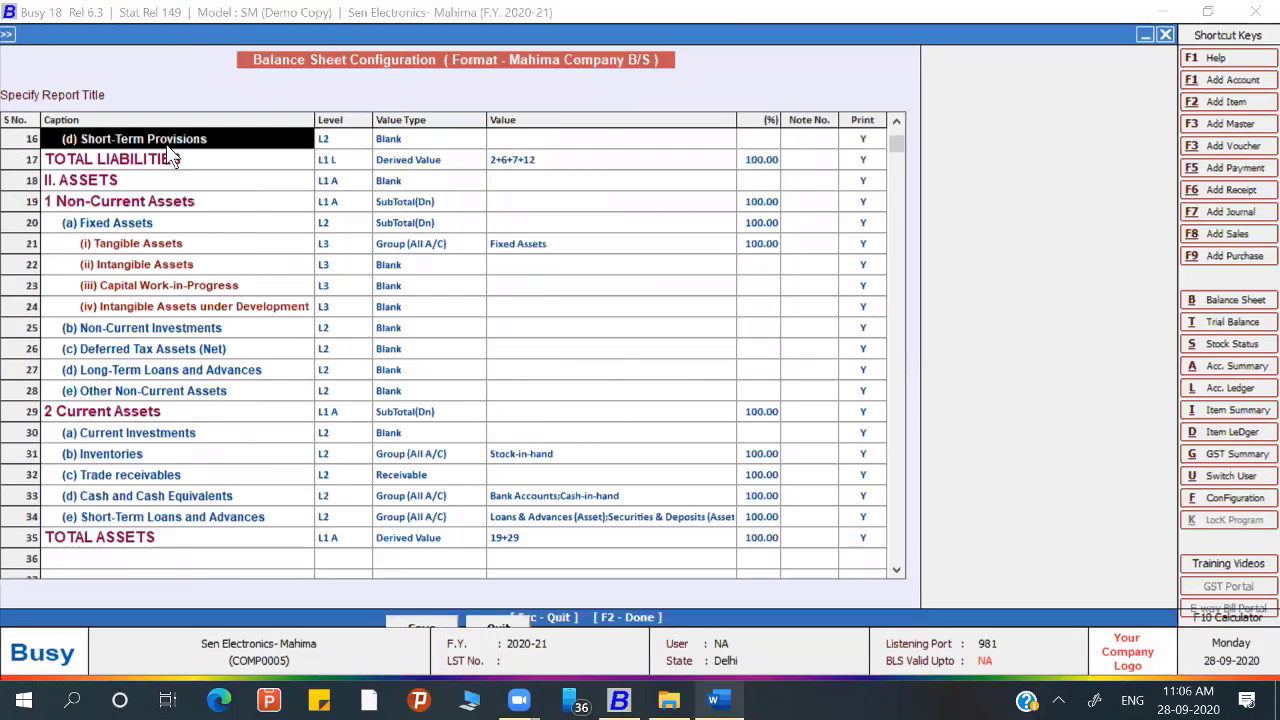
pyautogui.press('Up')
pyautogui.press('Up')
pyautogui.press('Up')
pyautogui.press('Up')
pyautogui.press('Up')
pyautogui.press('Up')
pyautogui.press('Up')
pyautogui.press('Up')
pyautogui.press('Up')
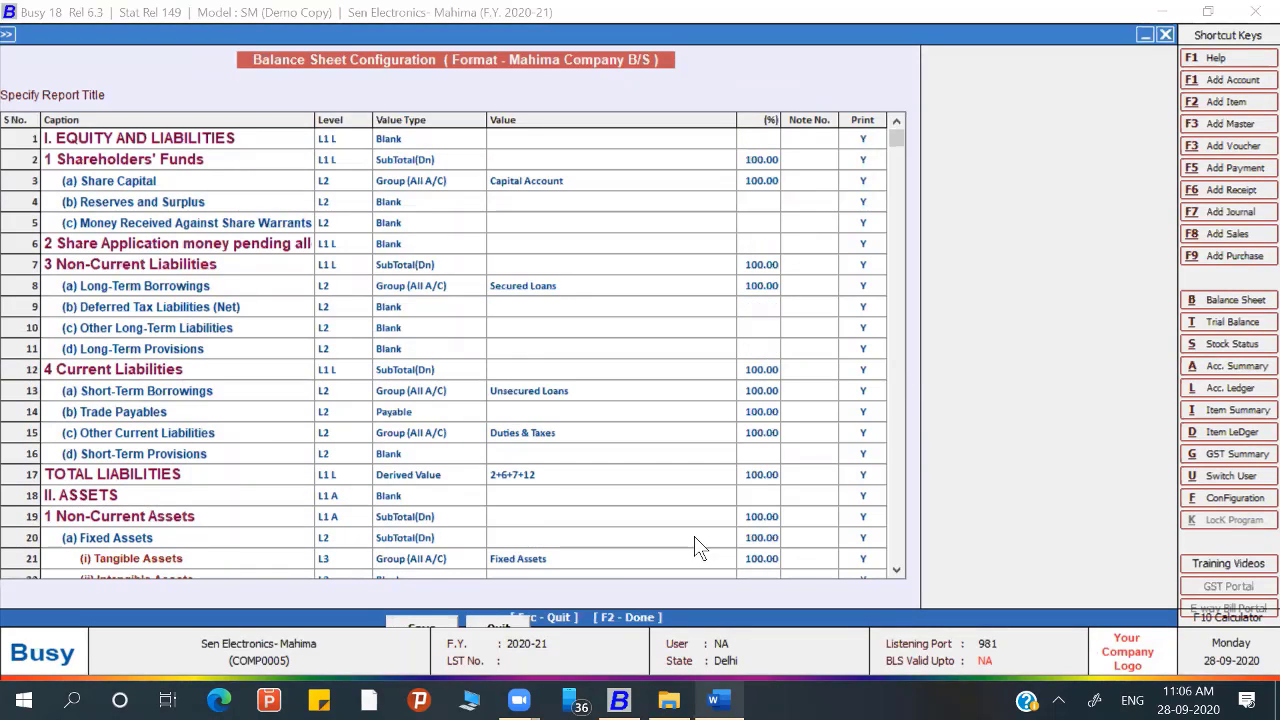
pyautogui.click(416, 621)
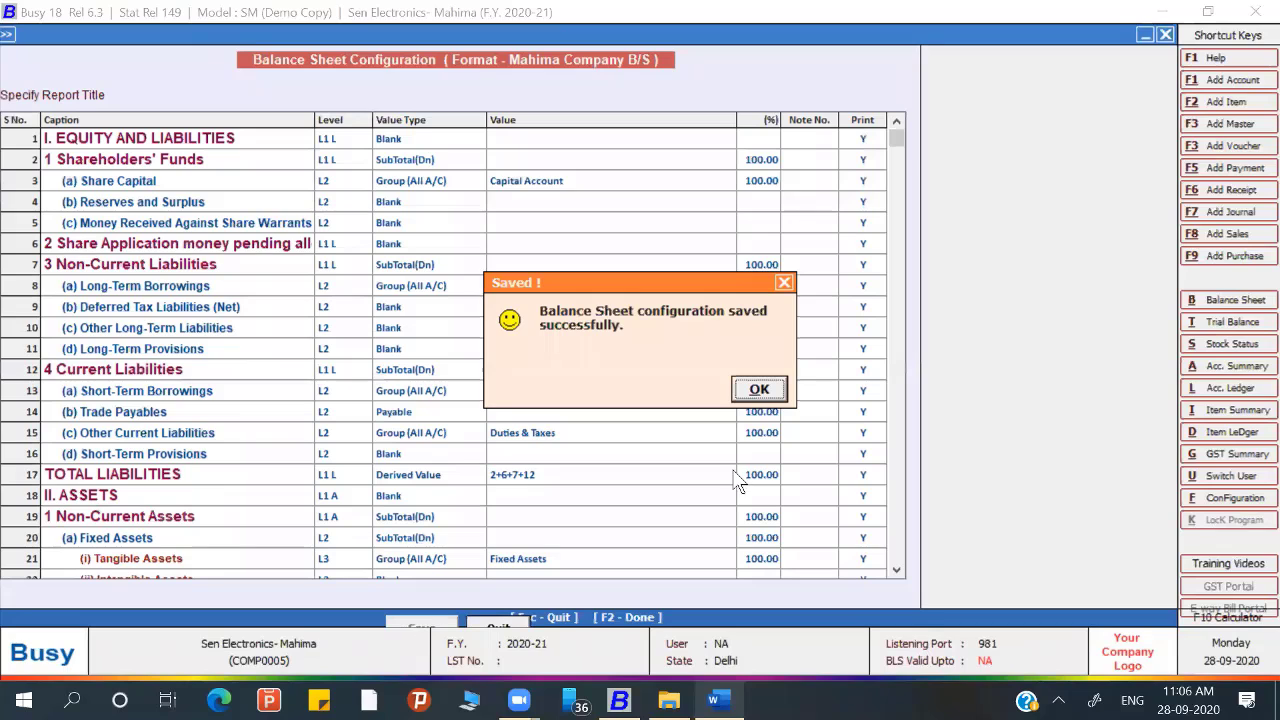
pyautogui.click(759, 390)
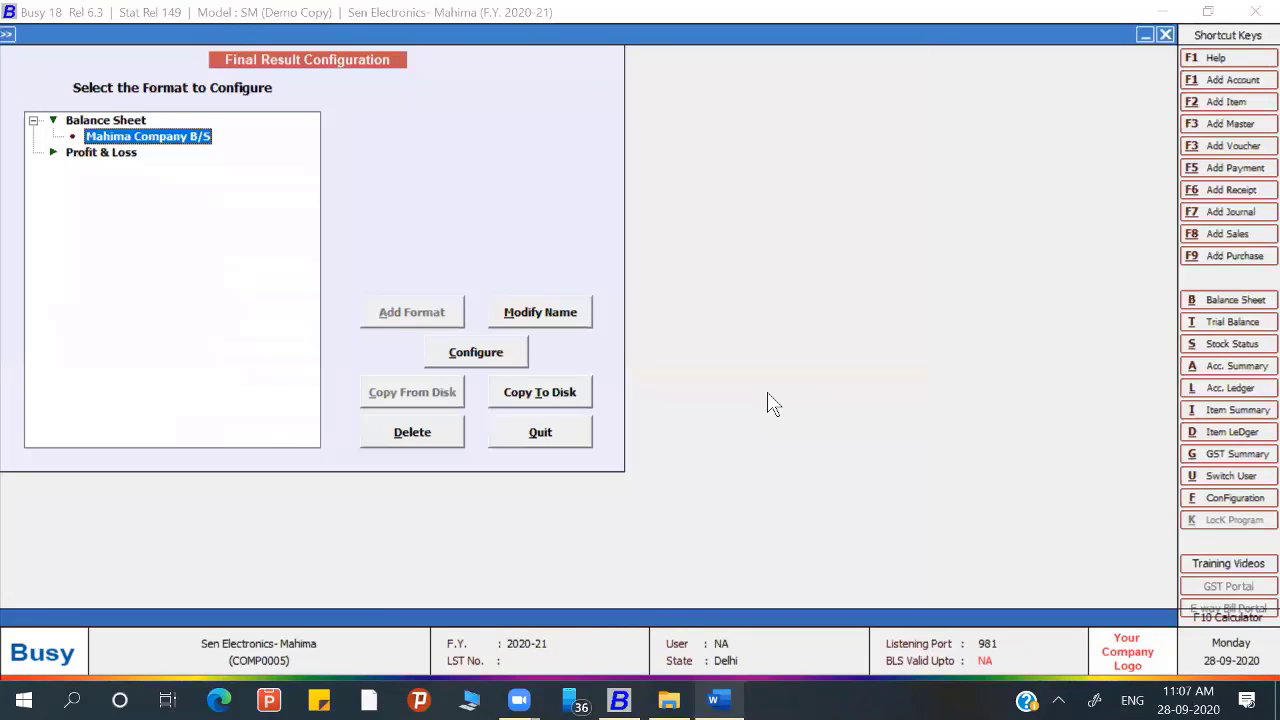
# Step: Open the Vertical (Configurable) balance sheet with the Mahima Company B/S format, dated 01-04-2020
pyautogui.press('Escape')
pyautogui.press('Escape')
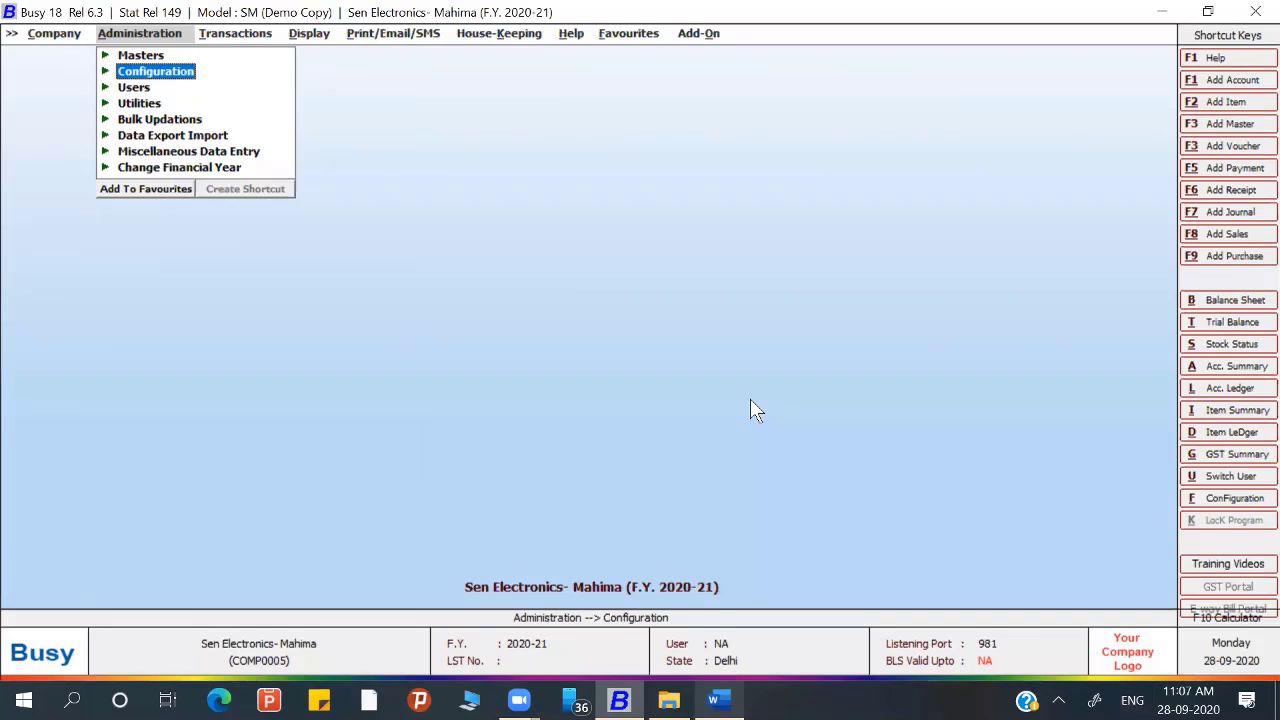
pyautogui.press('Right')
pyautogui.press('Right')
pyautogui.press('Return')
pyautogui.press('Down')
pyautogui.press('Down')
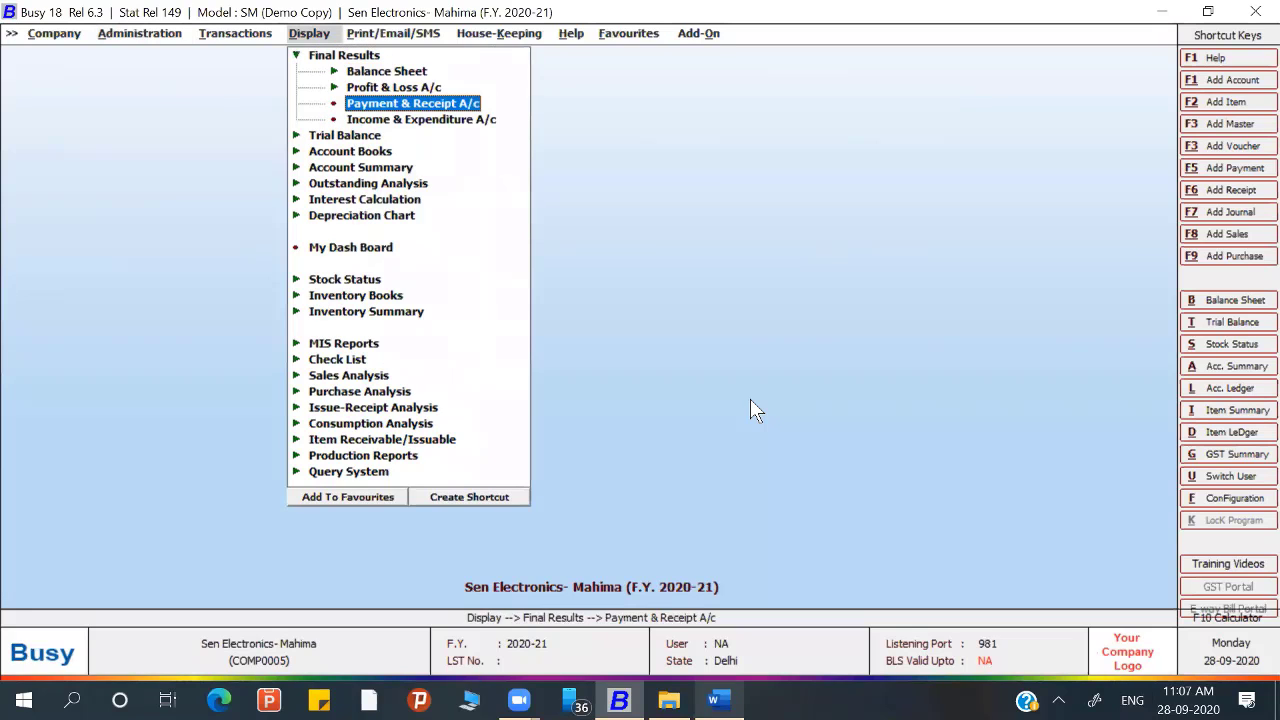
pyautogui.press('Up')
pyautogui.press('Up')
pyautogui.press('Return')
pyautogui.press('Down')
pyautogui.press('Down')
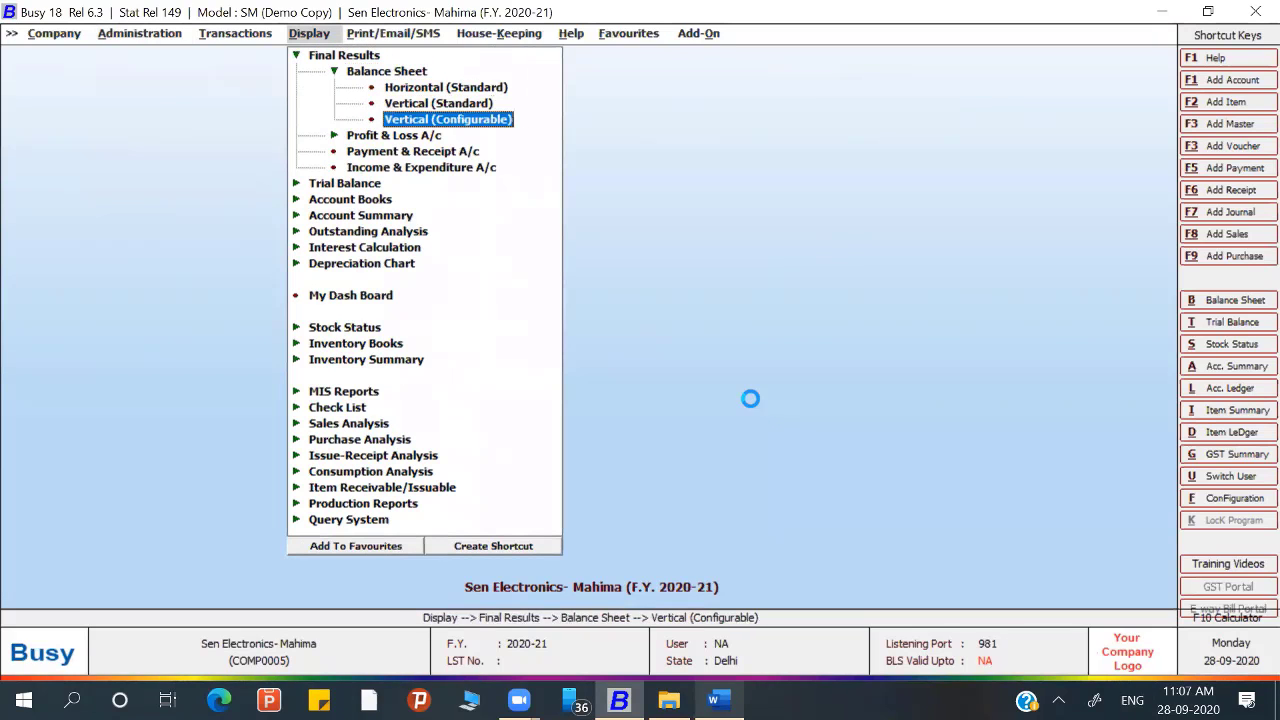
pyautogui.press('Return')
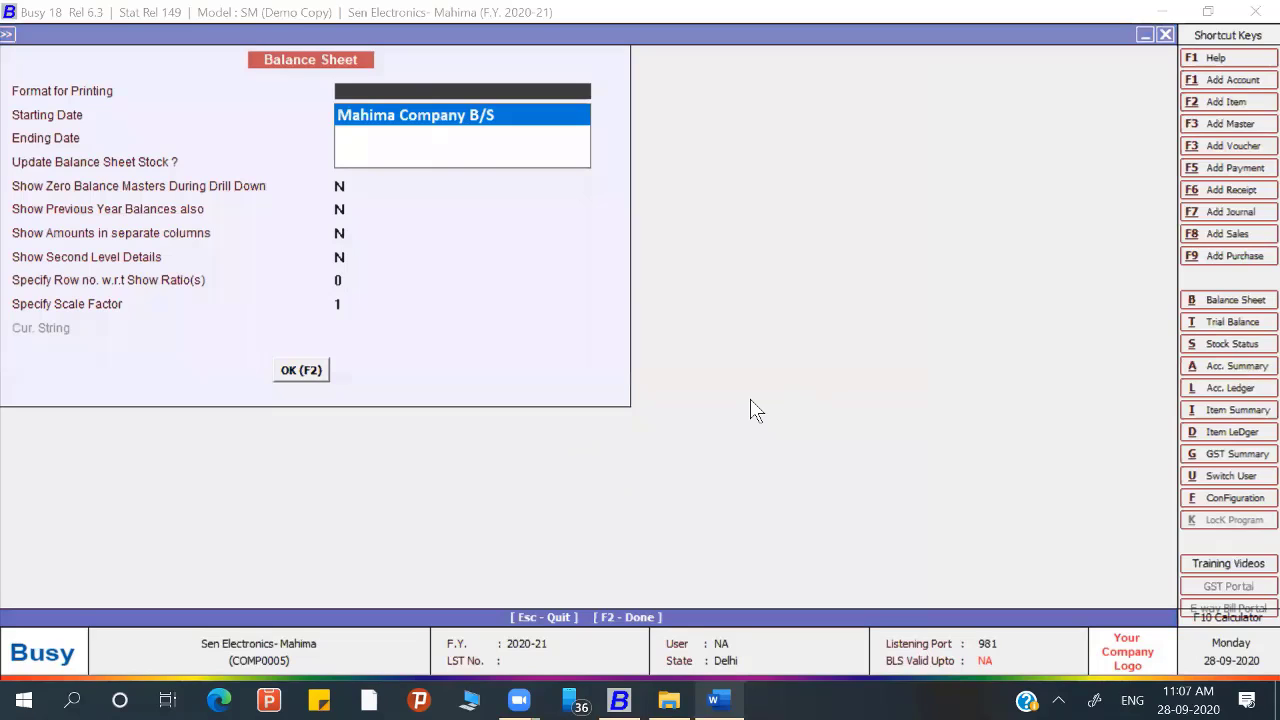
pyautogui.press('Return')
pyautogui.press('Return')
pyautogui.press('Return')
pyautogui.press('Return')
pyautogui.press('Return')
pyautogui.press('Return')
pyautogui.press('Return')
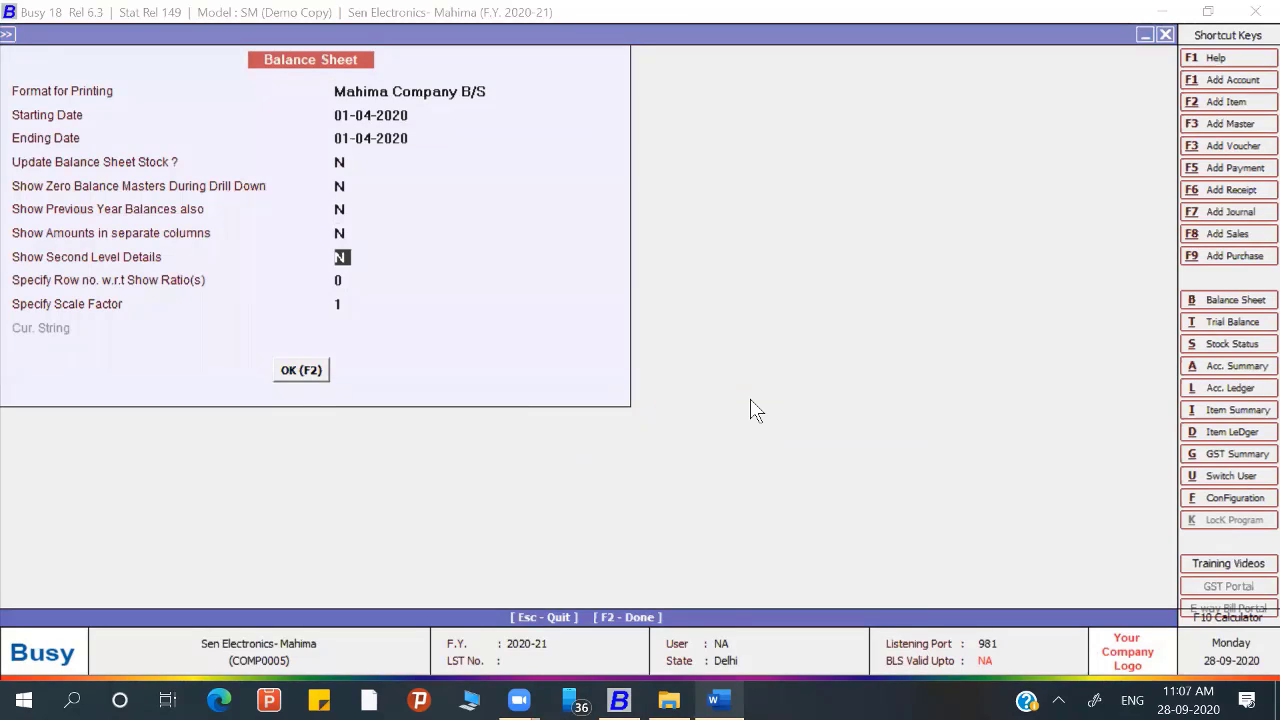
pyautogui.press('Return')
pyautogui.press('Return')
pyautogui.press('Return')
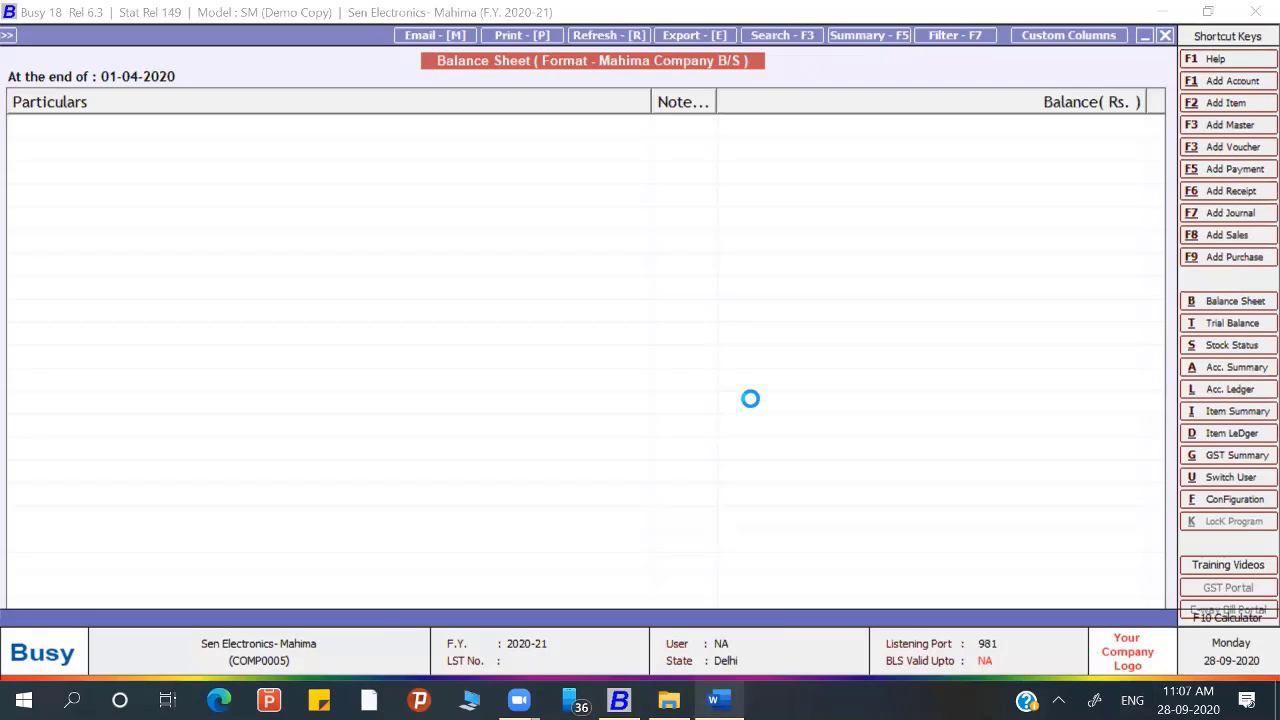
# Step: Browse down to the last line and check Total Liabilities of 44,00,000.00
pyautogui.press('Down')
pyautogui.press('Down')
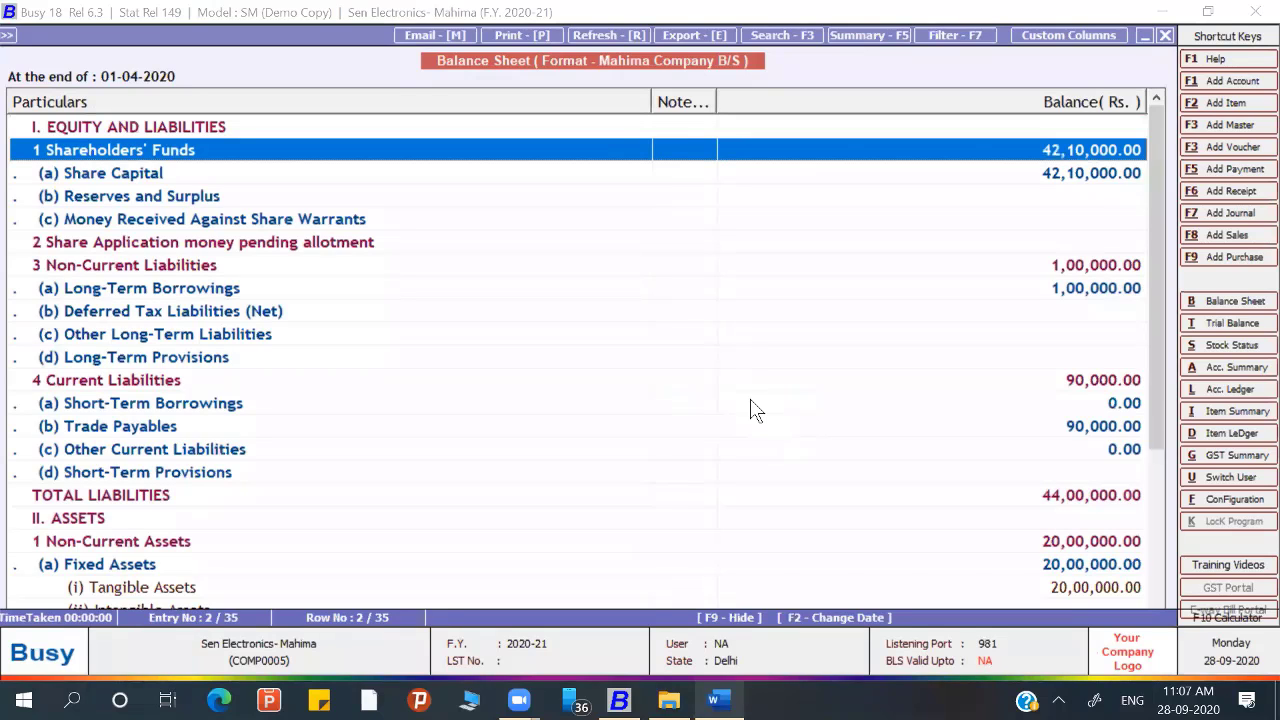
pyautogui.press('Down')
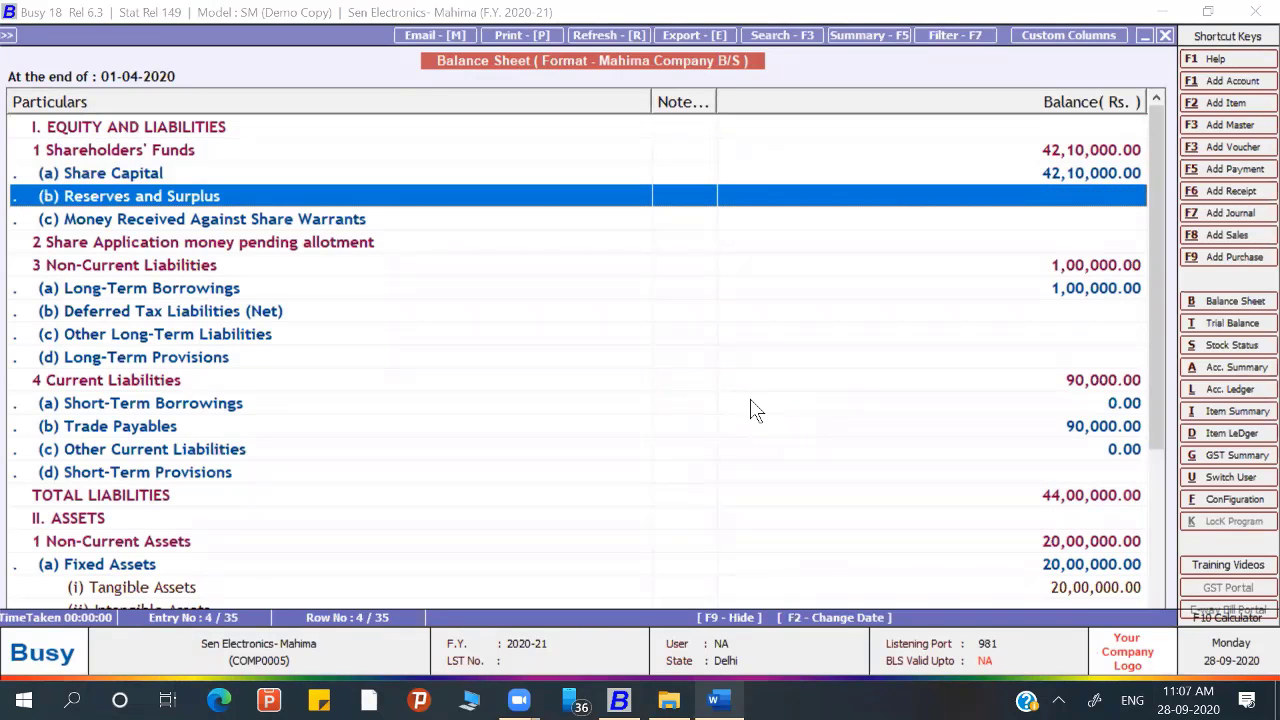
pyautogui.press('Down')
pyautogui.press('Down')
pyautogui.press('Down')
pyautogui.press('Down')
pyautogui.press('Down')
pyautogui.press('Down')
pyautogui.press('Down')
pyautogui.press('Down')
pyautogui.press('Down')
pyautogui.press('Down')
pyautogui.press('Down')
pyautogui.press('Down')
pyautogui.press('Down')
pyautogui.press('Down')
pyautogui.press('Down')
pyautogui.press('Down')
pyautogui.press('Down')
pyautogui.press('Down')
pyautogui.press('Down')
pyautogui.press('Down')
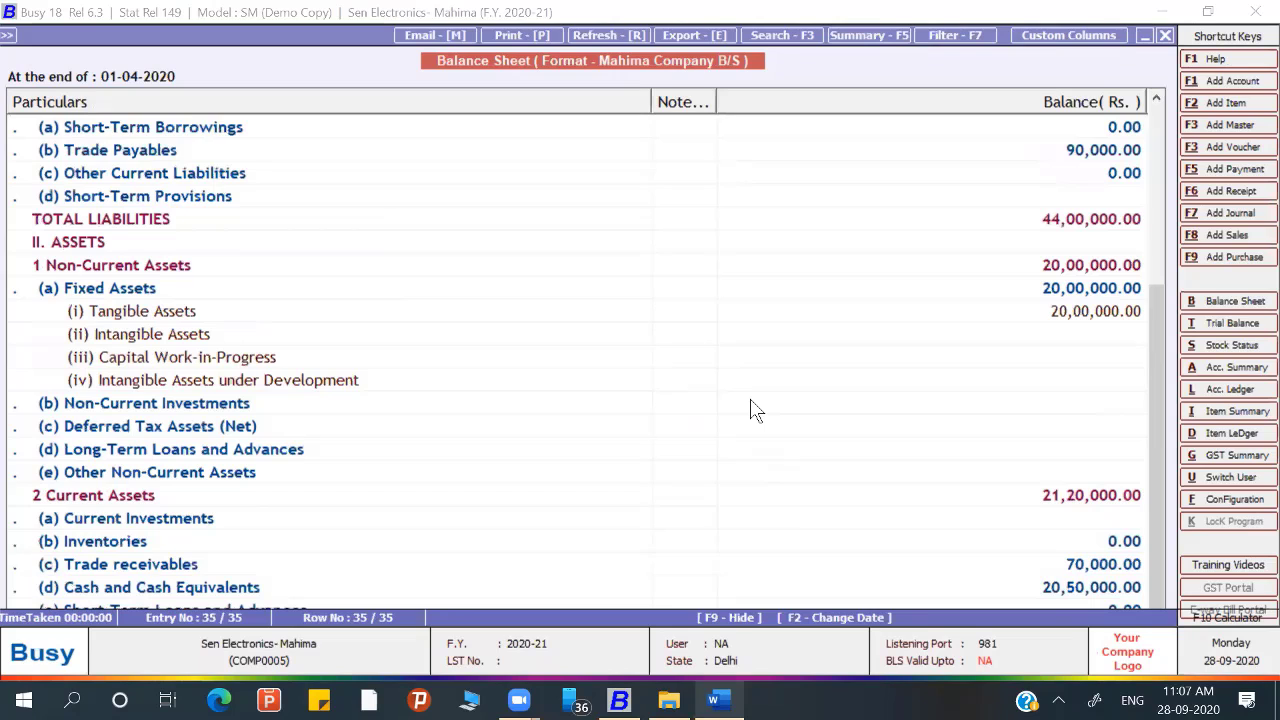
pyautogui.press('Up')
pyautogui.press('Up')
pyautogui.press('Up')
pyautogui.press('Up')
pyautogui.press('Up')
pyautogui.press('Up')
pyautogui.press('Up')
pyautogui.press('Up')
pyautogui.press('Up')
pyautogui.press('Up')
pyautogui.press('Up')
pyautogui.press('Up')
pyautogui.press('Up')
pyautogui.press('Up')
pyautogui.press('Up')
pyautogui.press('Up')
pyautogui.press('Up')
pyautogui.press('Up')
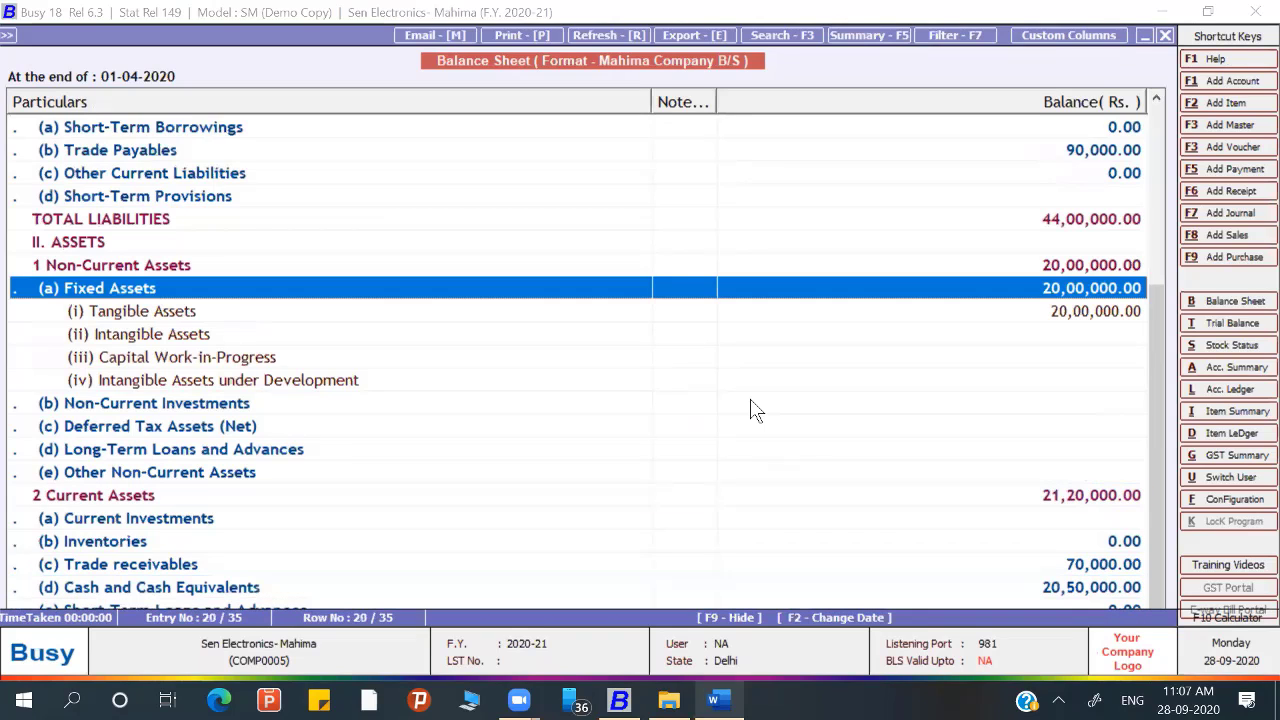
pyautogui.press('Down')
pyautogui.press('Down')
pyautogui.press('Down')
pyautogui.press('Down')
pyautogui.press('Down')
pyautogui.press('Down')
pyautogui.press('Down')
pyautogui.press('Down')
pyautogui.press('Down')
pyautogui.press('Down')
pyautogui.press('Down')
pyautogui.press('Down')
pyautogui.press('Down')
pyautogui.press('Down')
pyautogui.press('Down')
pyautogui.press('Down')
pyautogui.press('Down')
pyautogui.press('Down')
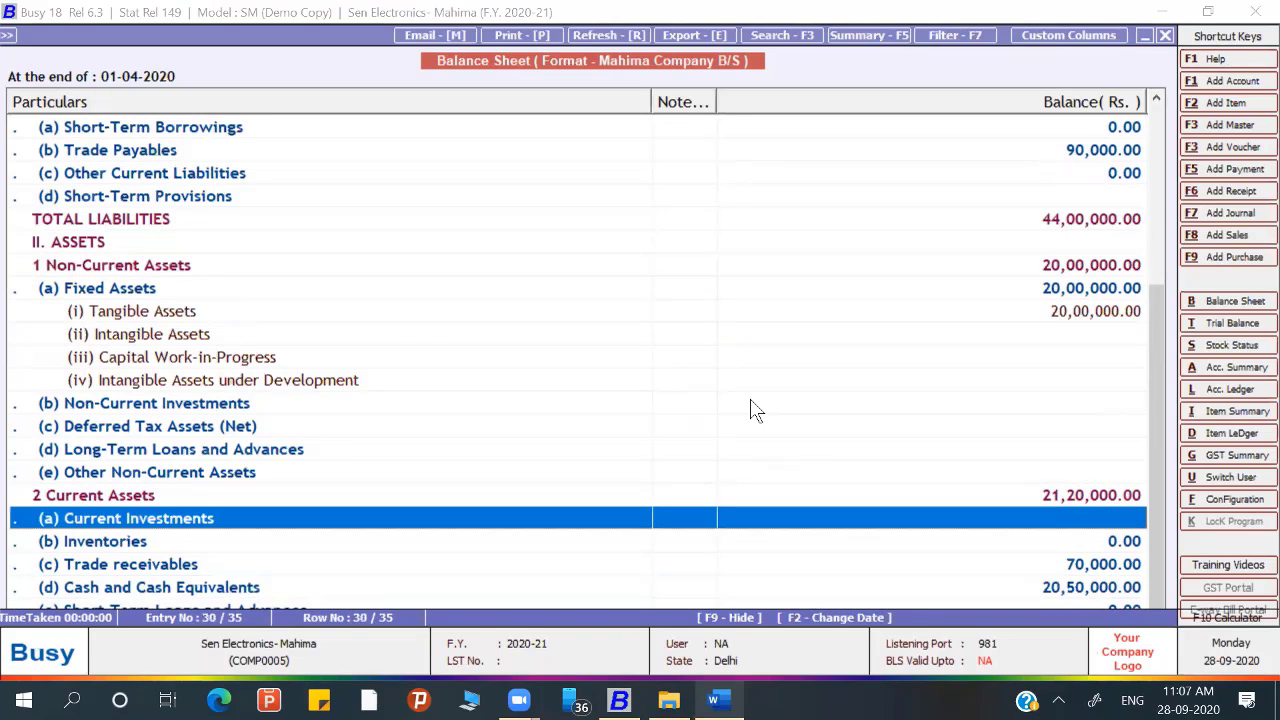
pyautogui.press('Up')
pyautogui.press('Up')
pyautogui.press('Up')
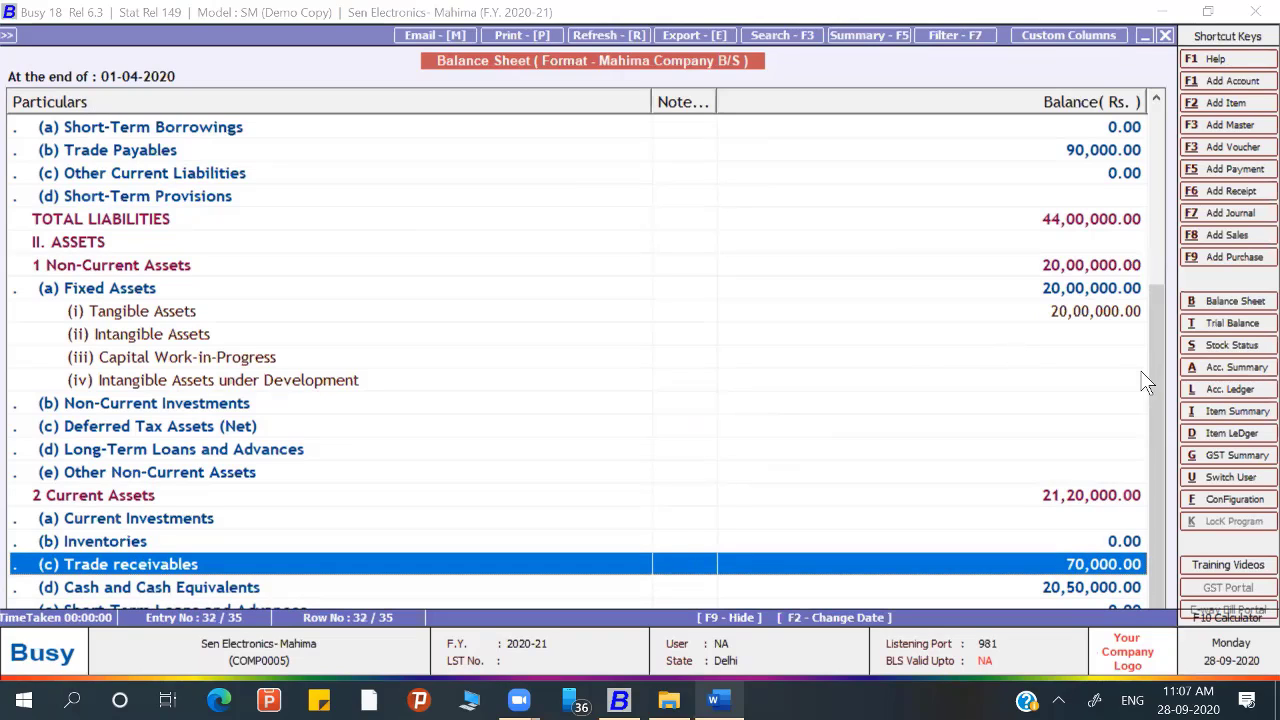
pyautogui.moveTo(1156, 430); pyautogui.dragTo(1123, 178)
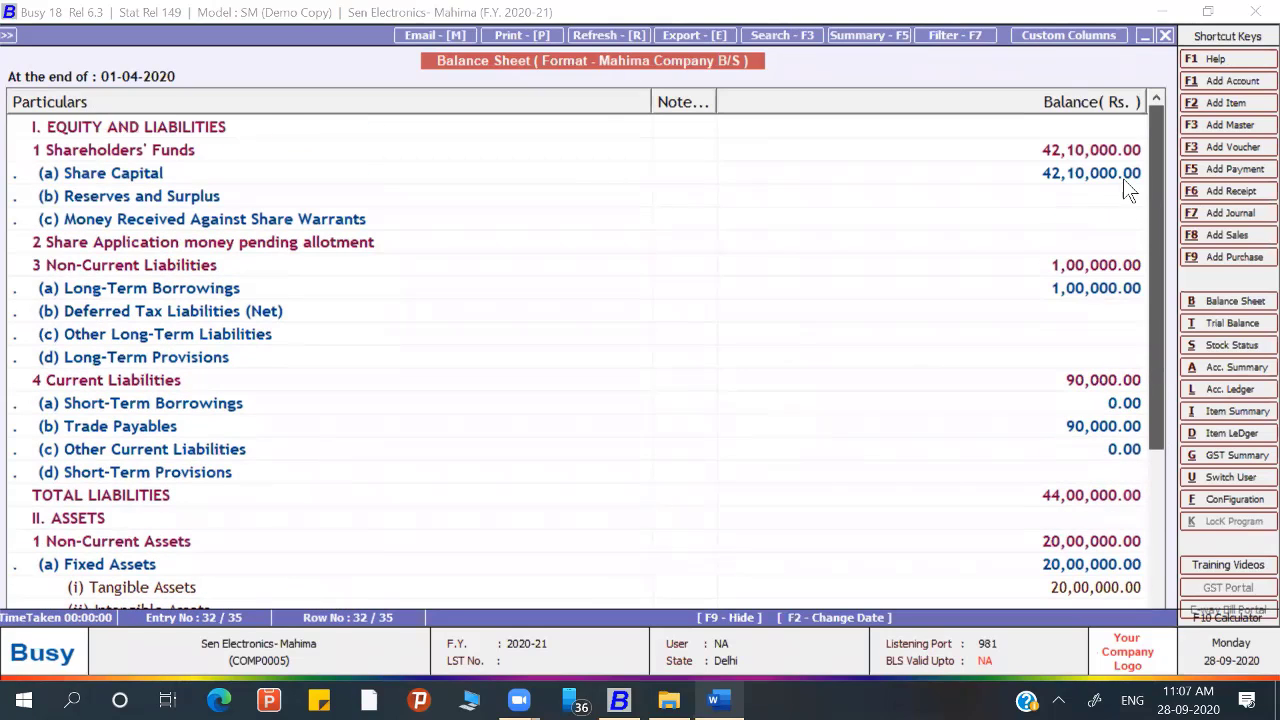
# Step: Step through the liability lines from Shareholders' Funds down to Trade Payables
pyautogui.click(147, 192)
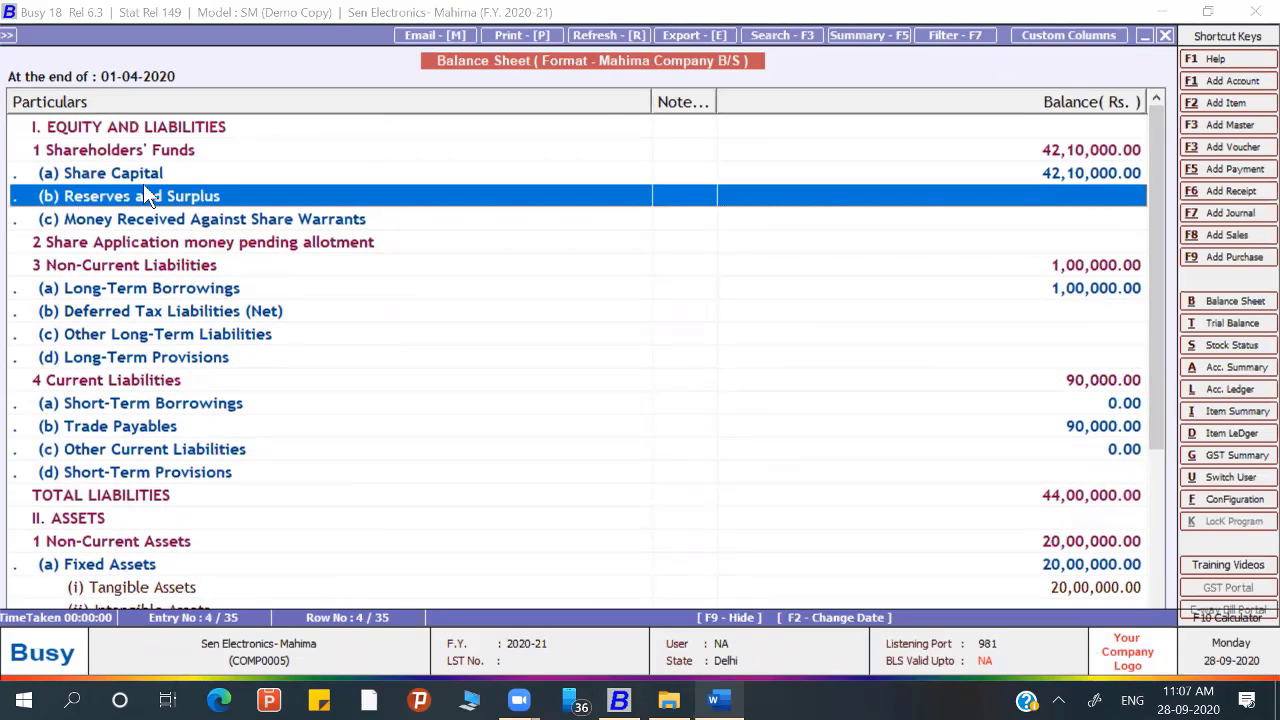
pyautogui.press('Up')
pyautogui.press('Up')
pyautogui.press('Down')
pyautogui.press('Down')
pyautogui.press('Up')
pyautogui.press('Up')
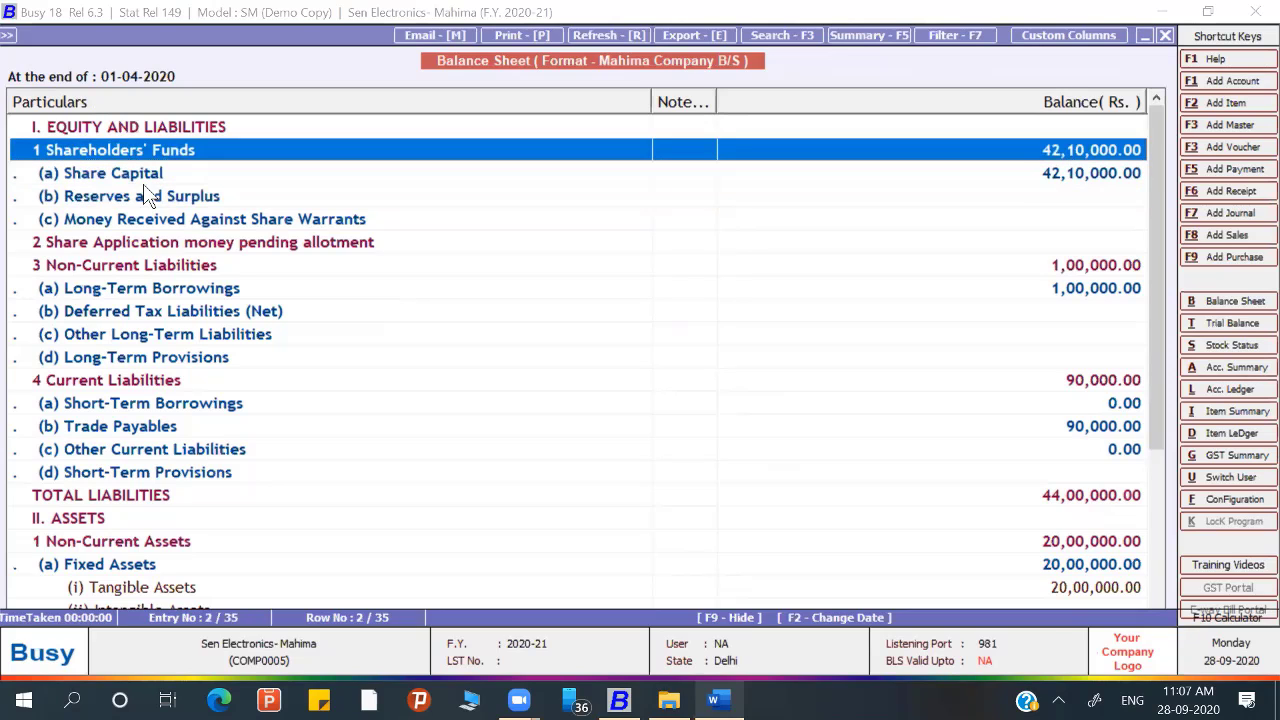
pyautogui.click(147, 195)
pyautogui.press('Down')
pyautogui.press('Up')
pyautogui.press('Up')
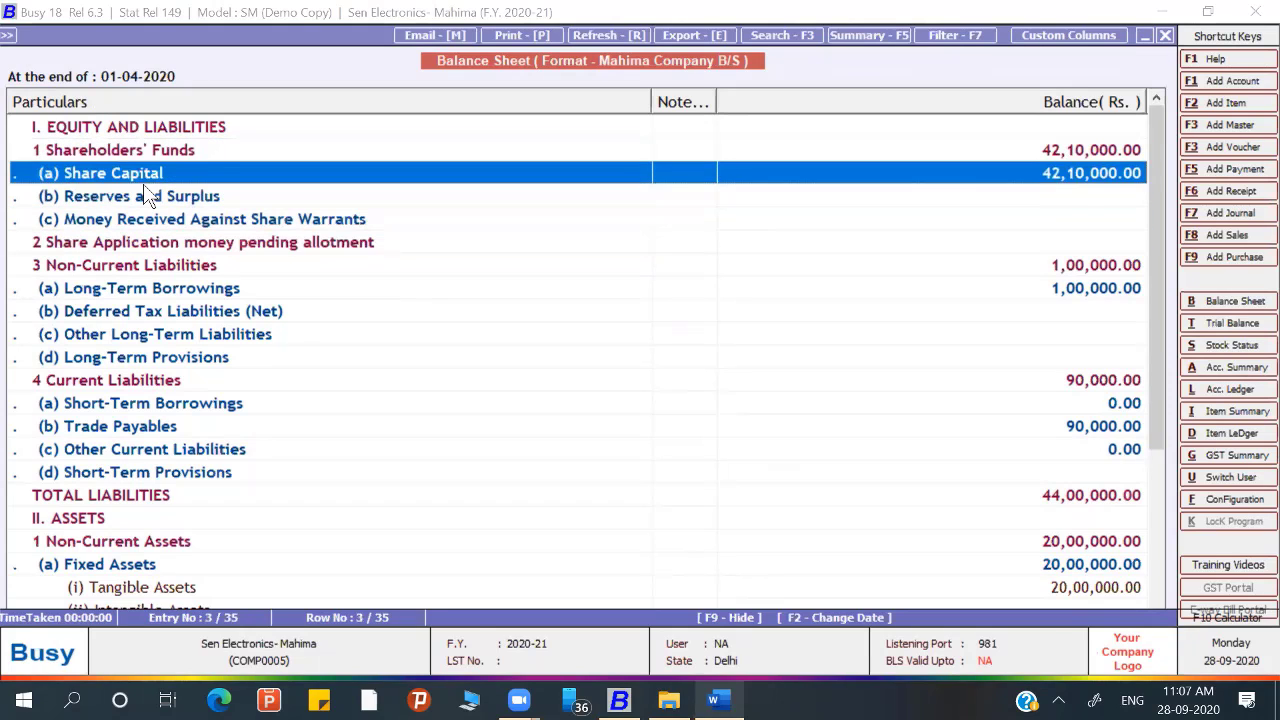
pyautogui.press('Up')
pyautogui.press('Up')
pyautogui.press('Down')
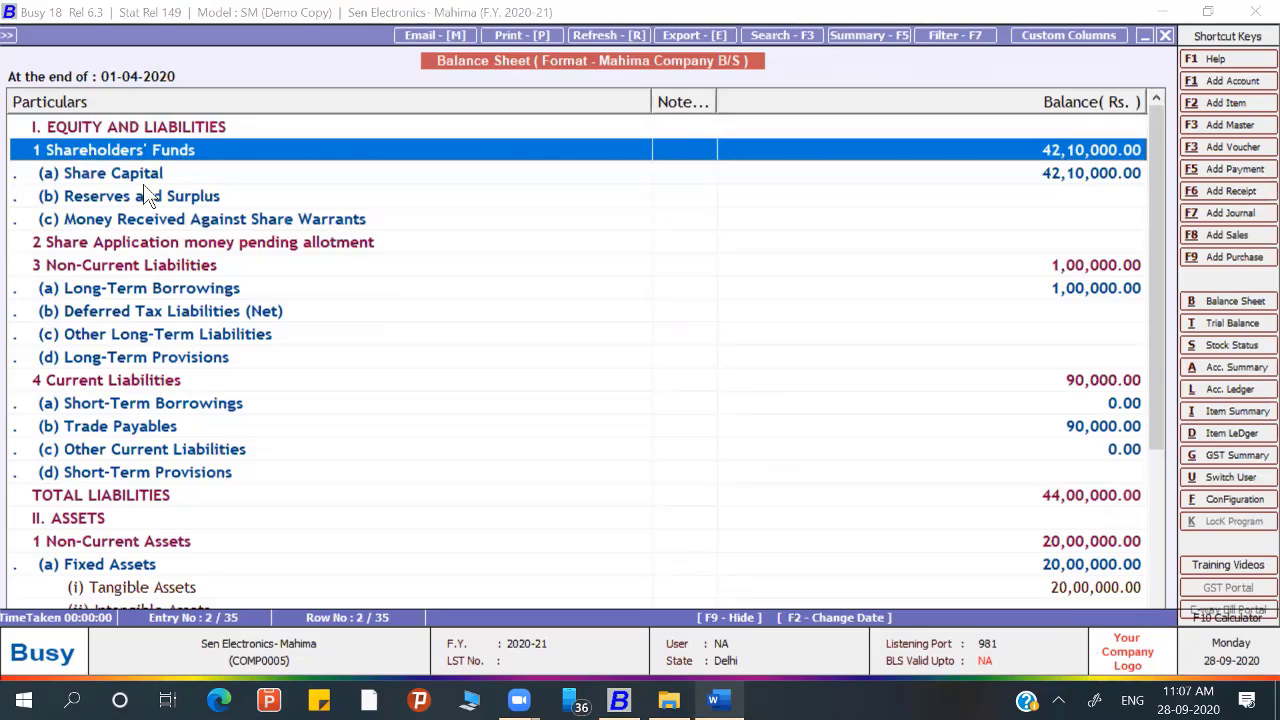
pyautogui.press('Down')
pyautogui.press('Down')
pyautogui.press('Down')
pyautogui.press('Down')
pyautogui.press('Down')
pyautogui.press('Down')
pyautogui.press('Down')
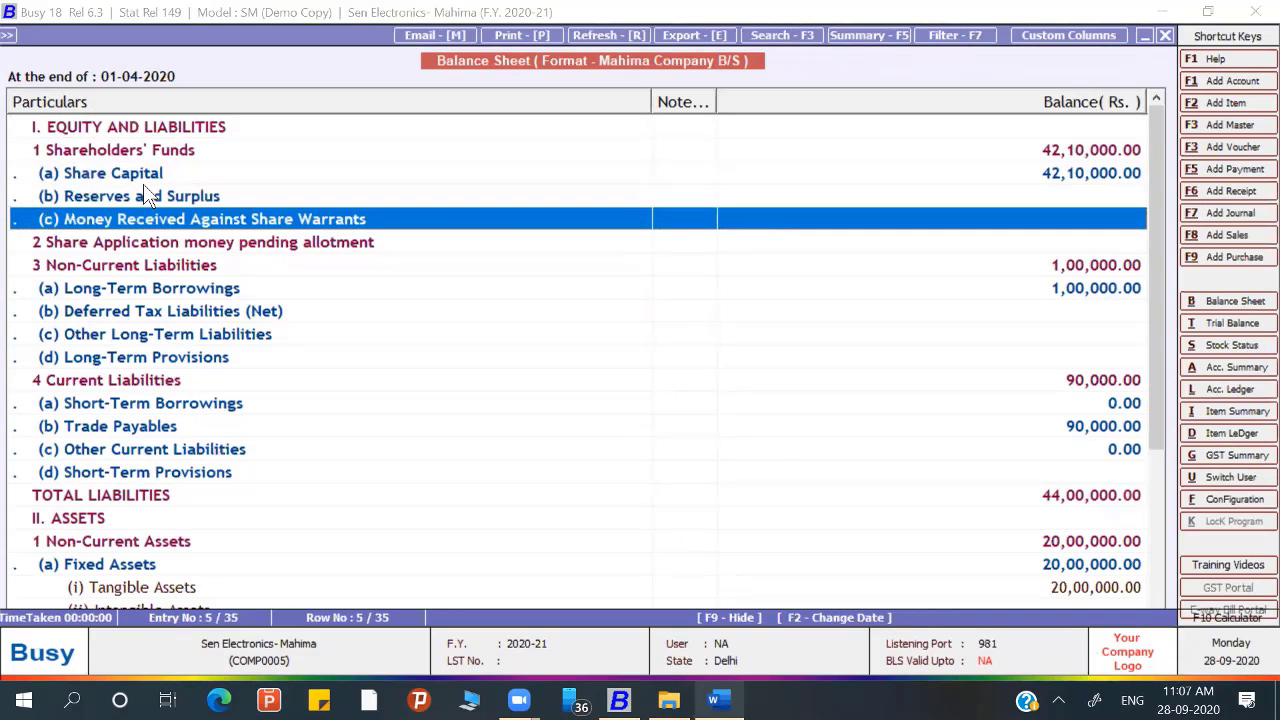
pyautogui.press('Down')
pyautogui.press('Down')
pyautogui.press('Down')
pyautogui.press('Down')
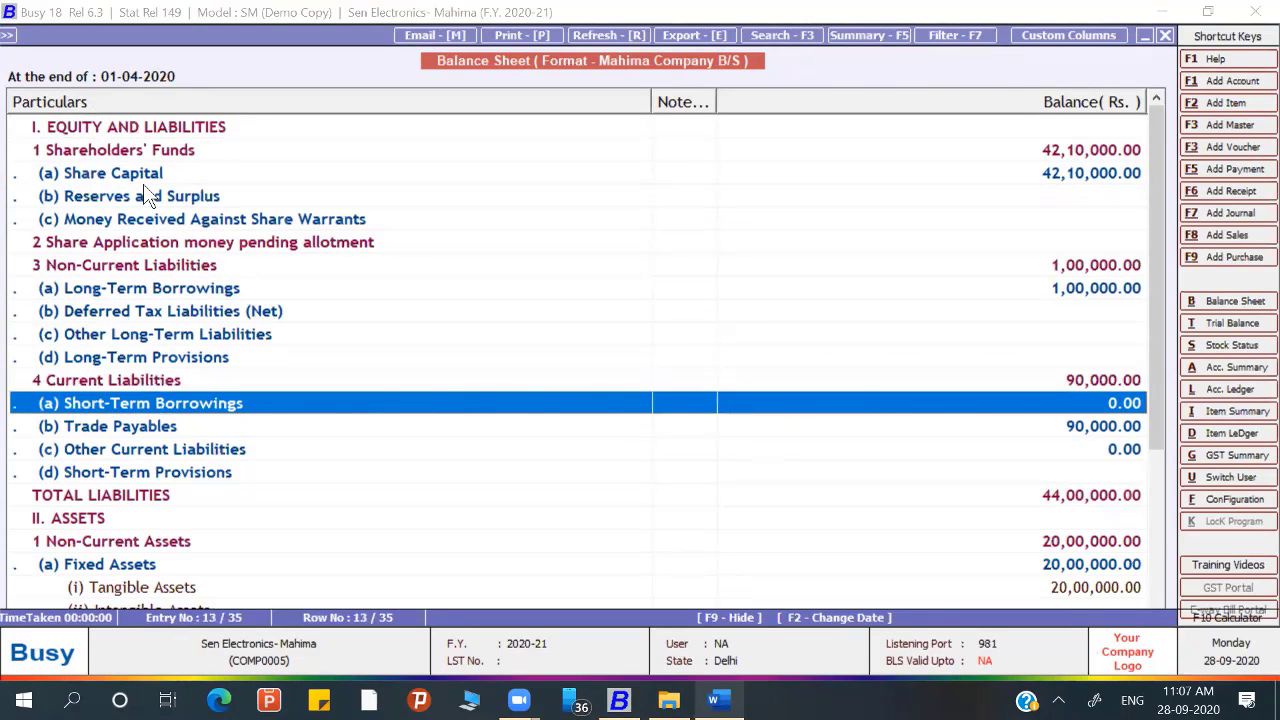
pyautogui.press('Up')
pyautogui.press('Up')
pyautogui.press('Up')
pyautogui.press('Down')
pyautogui.press('Down')
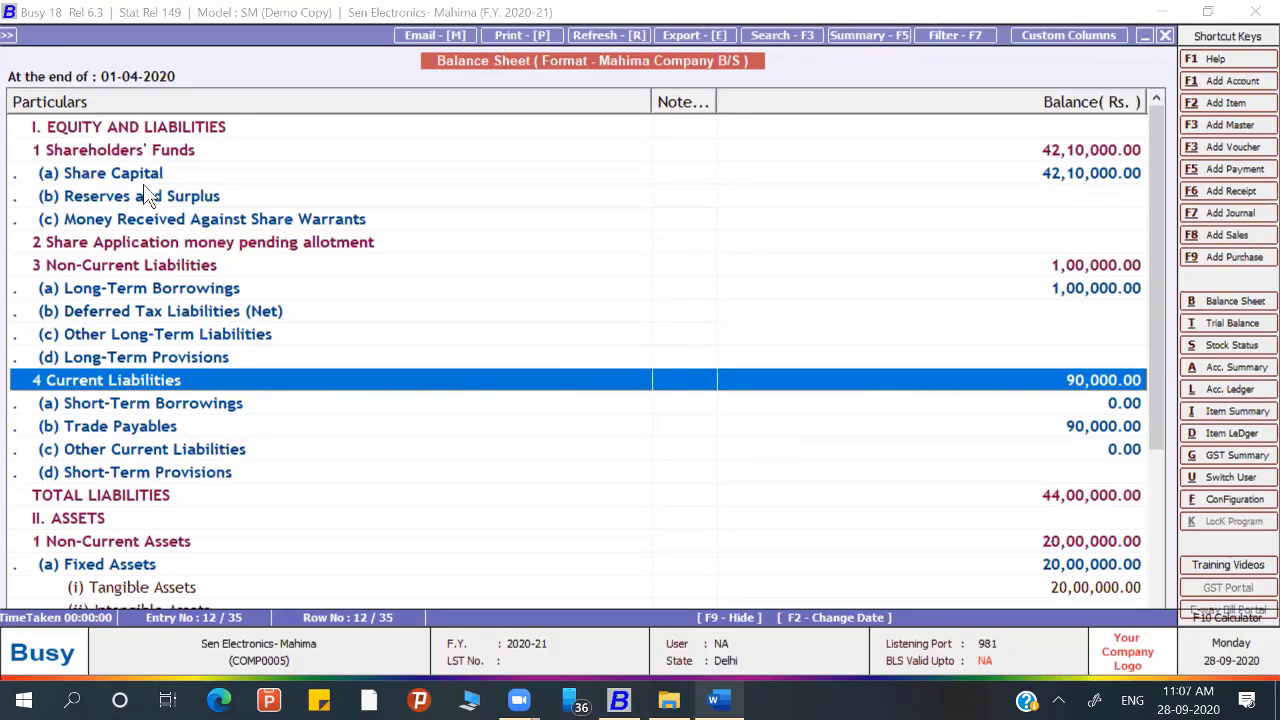
pyautogui.press('Up')
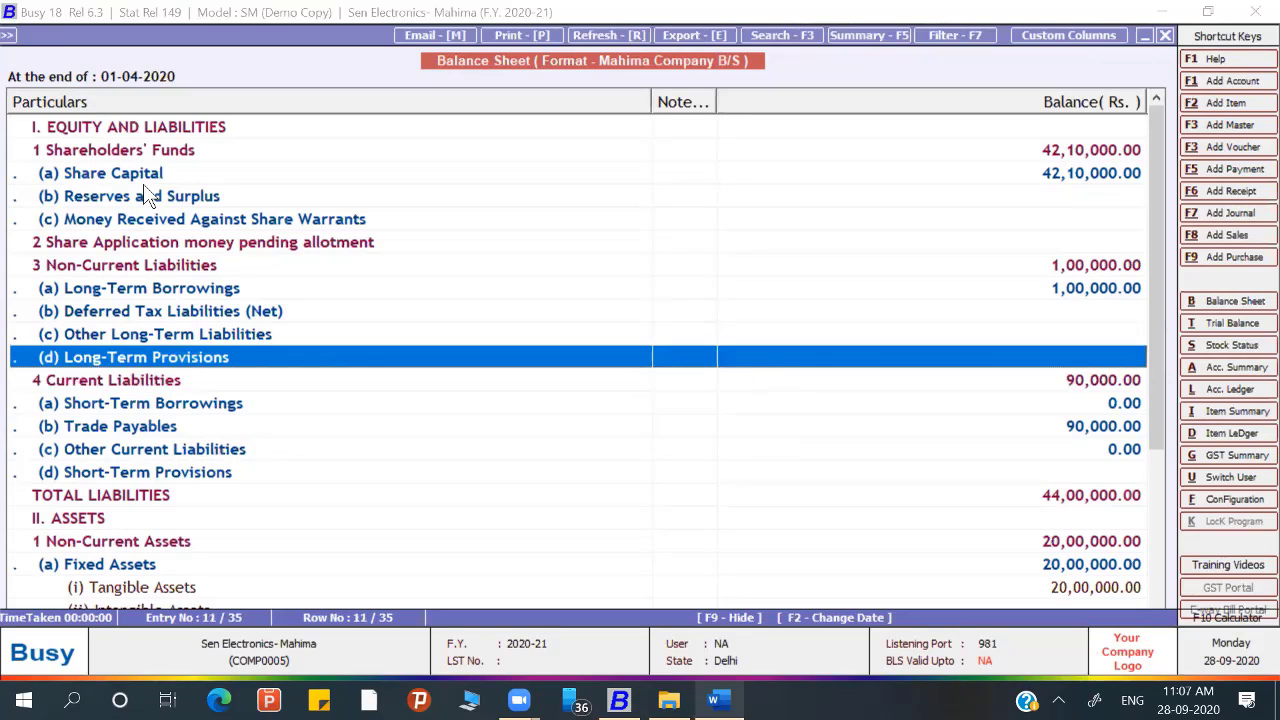
pyautogui.press('Down')
pyautogui.press('Down')
pyautogui.press('Down')
# Step: Check the asset lines at the bottom, then close the report to its options
pyautogui.press('End')
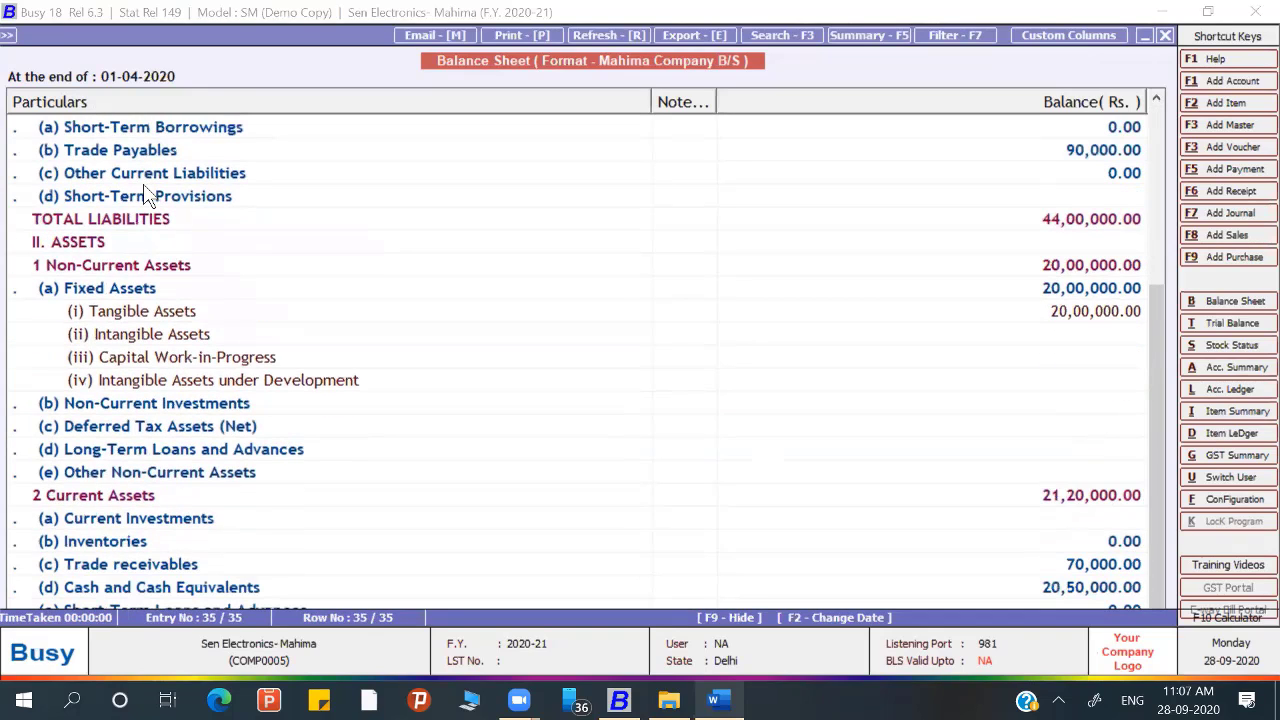
pyautogui.press('Up')
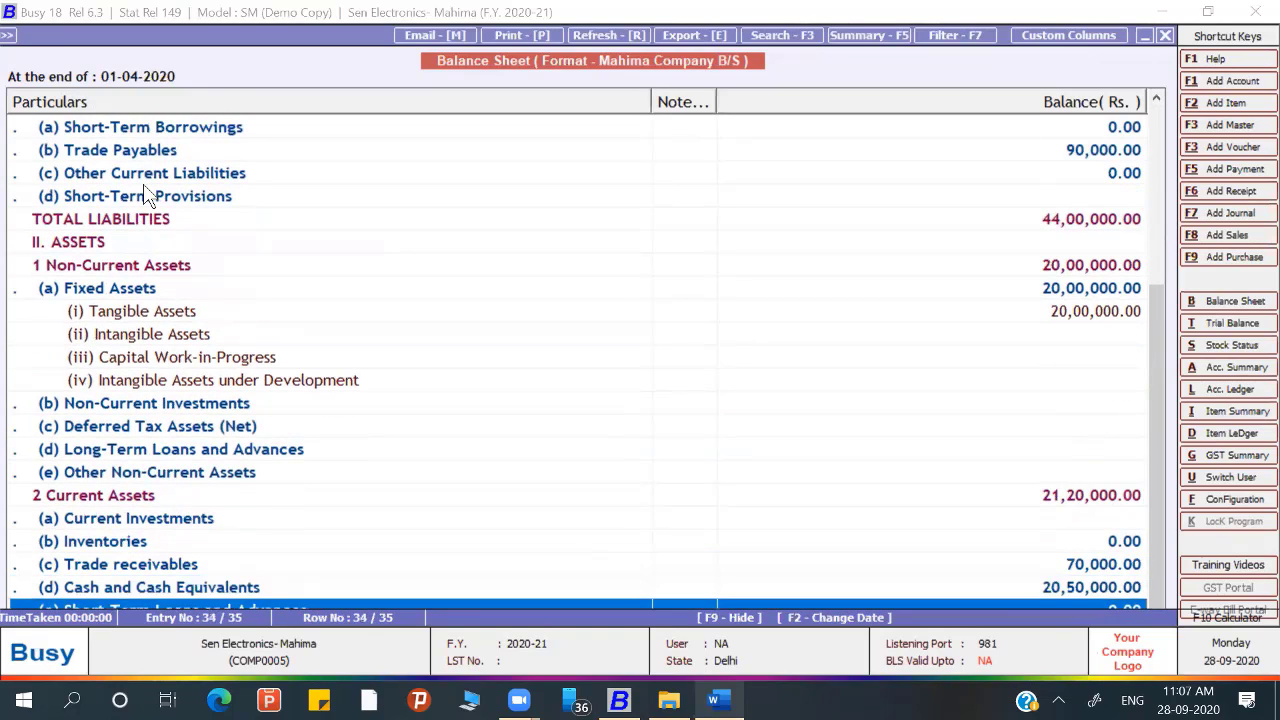
pyautogui.press('Down')
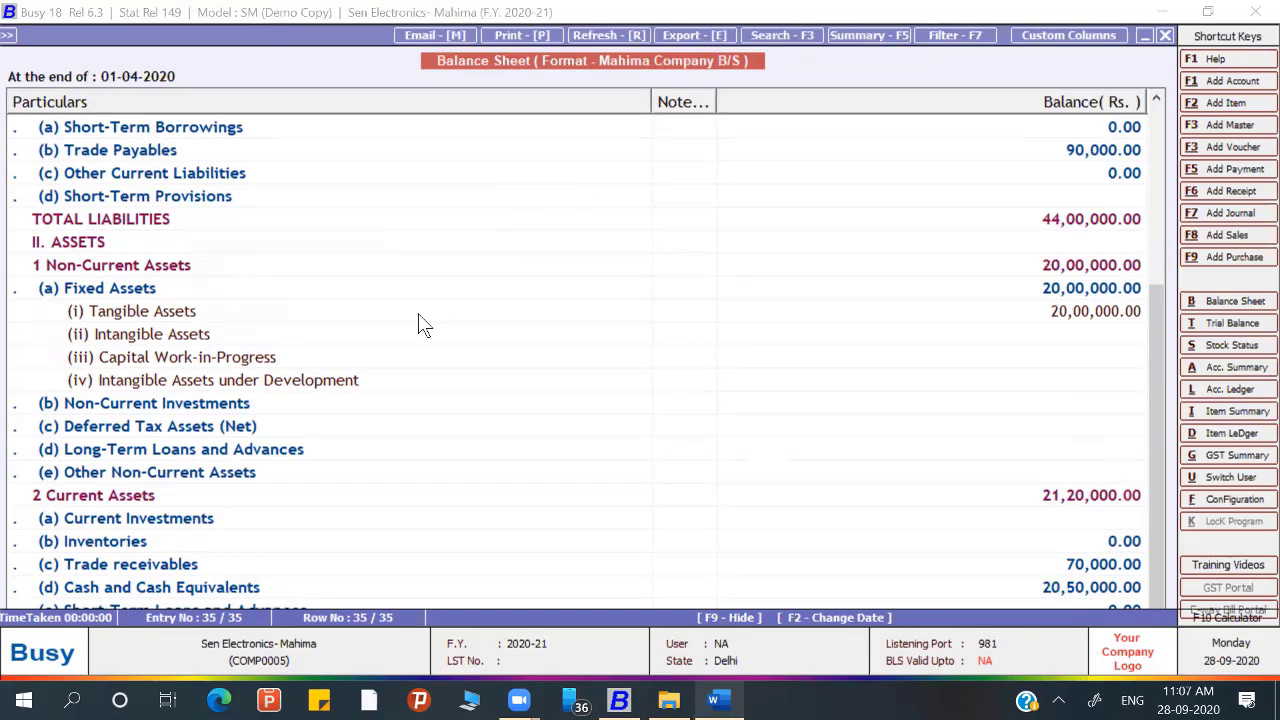
pyautogui.click(213, 477)
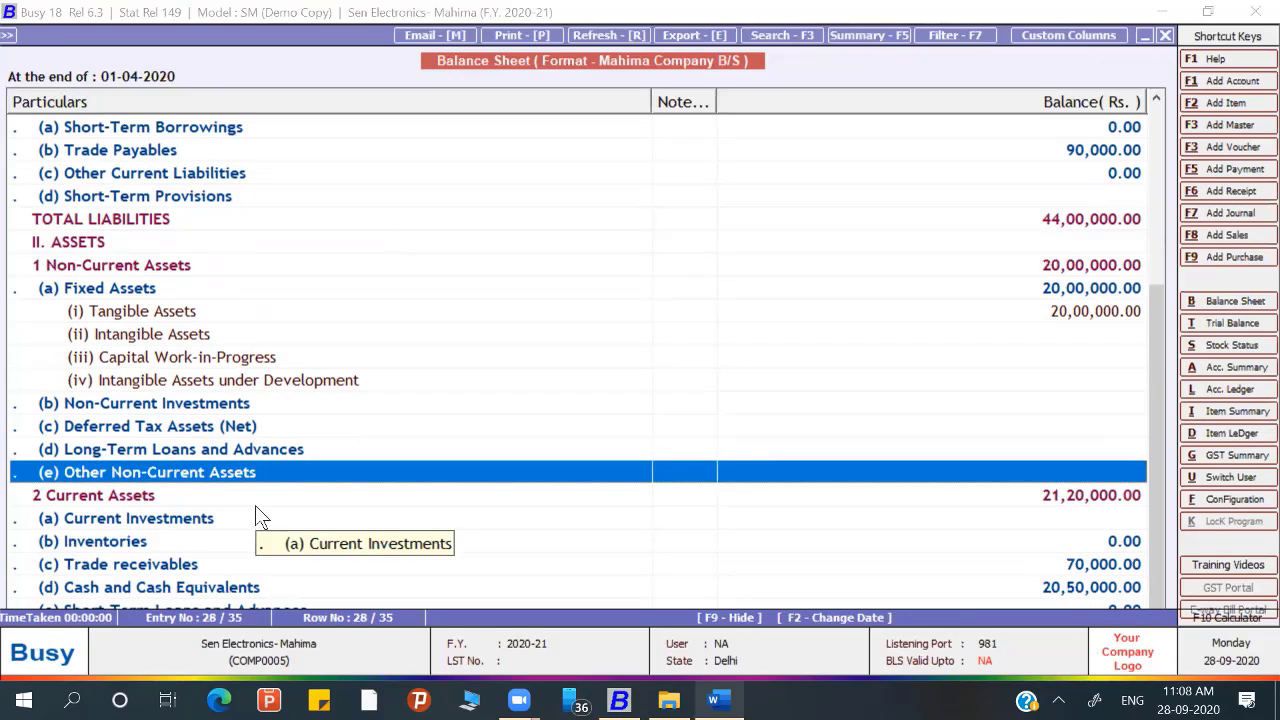
pyautogui.press('Escape')
pyautogui.press('Escape')
pyautogui.press('Escape')
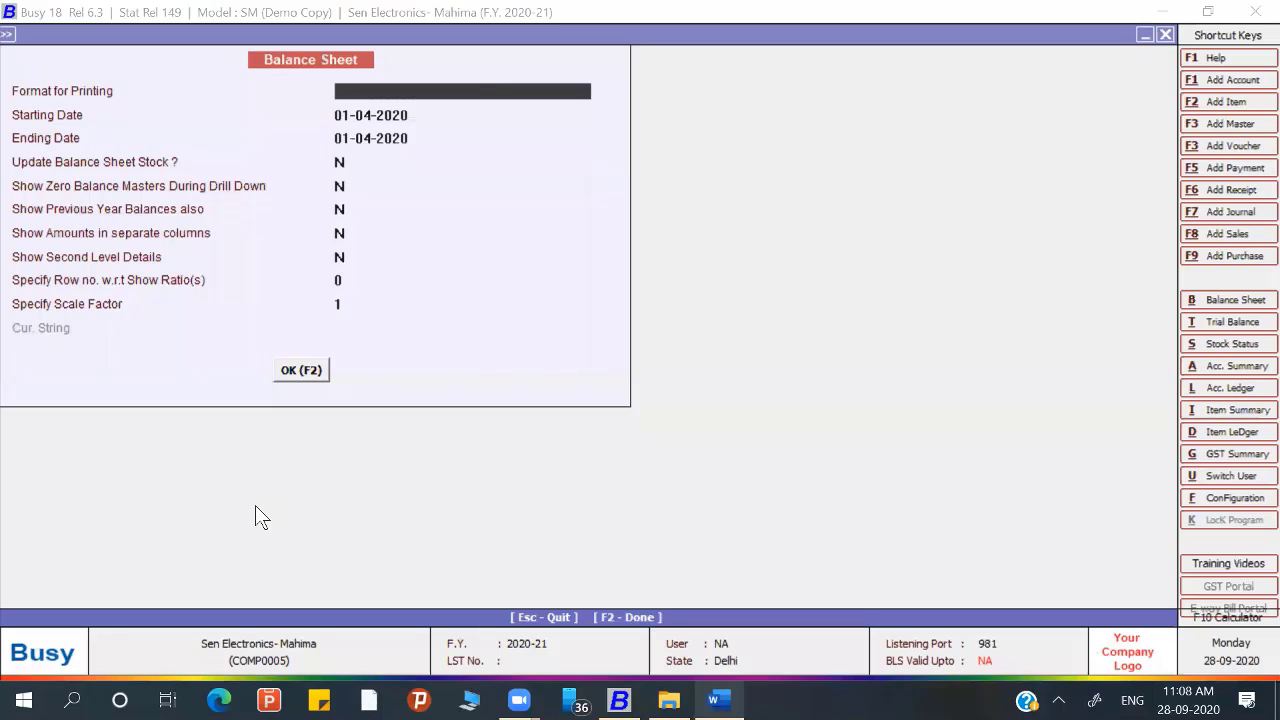
# Step: Close the Balance Sheet options and browse the Horizontal and Vertical (Standard) balance sheet layouts
pyautogui.press('Escape')
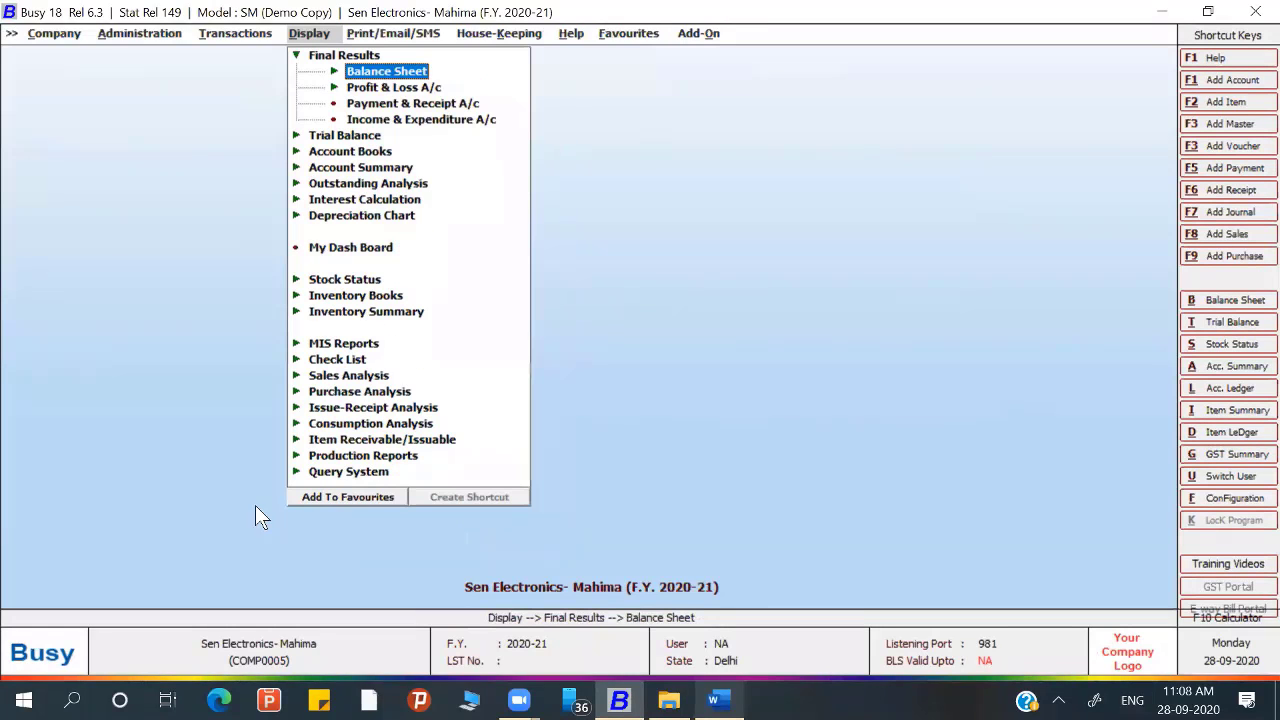
pyautogui.press('Return')
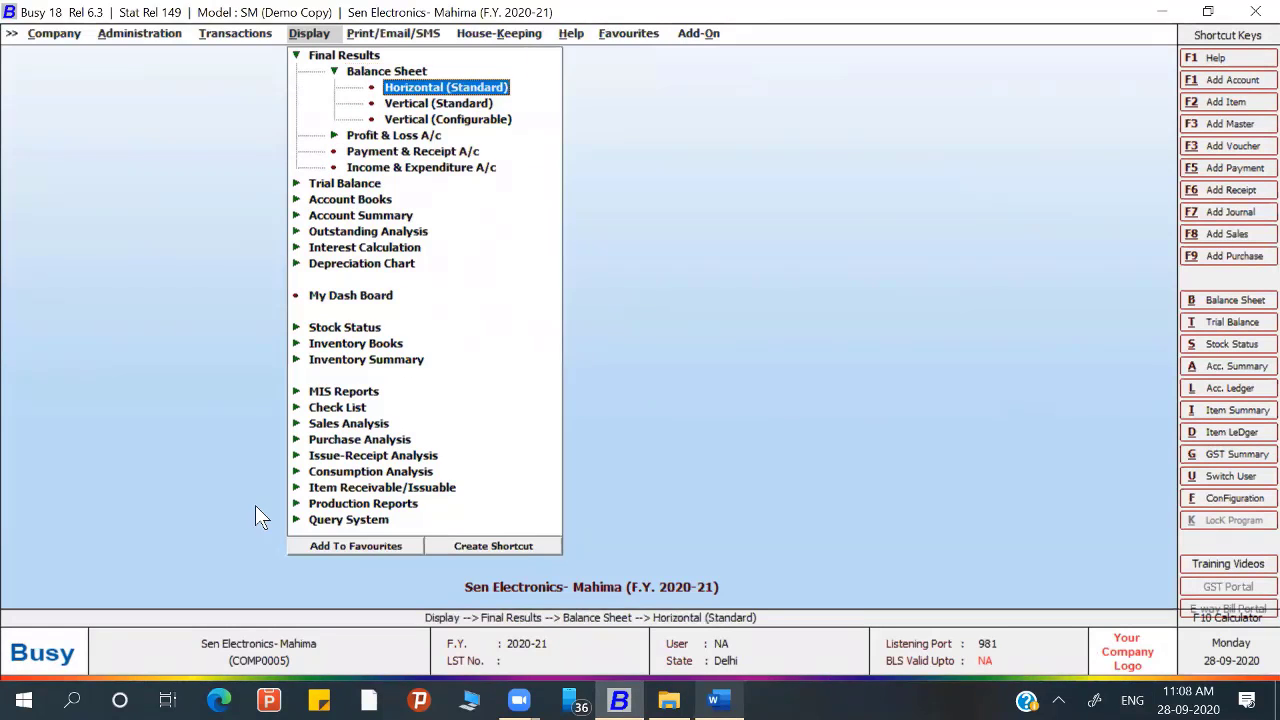
pyautogui.press('Down')
pyautogui.press('Up')
pyautogui.press('Up')
pyautogui.press('Up')
pyautogui.press('Up')
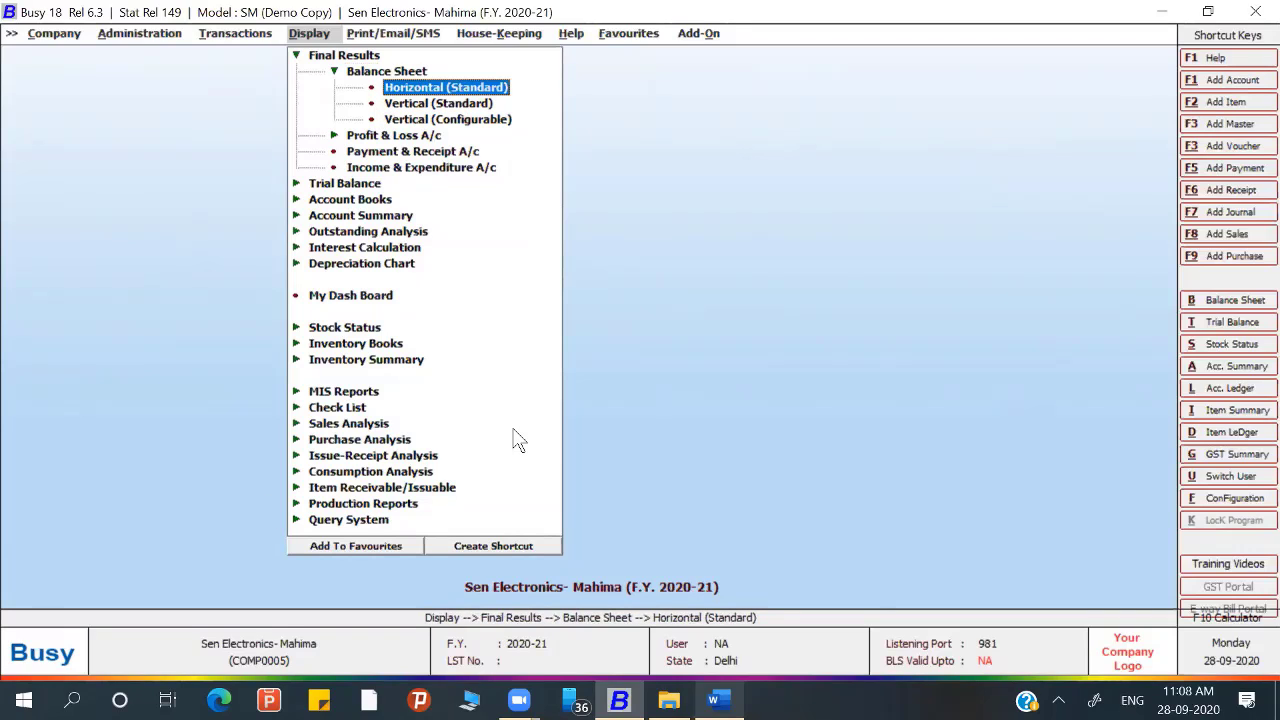